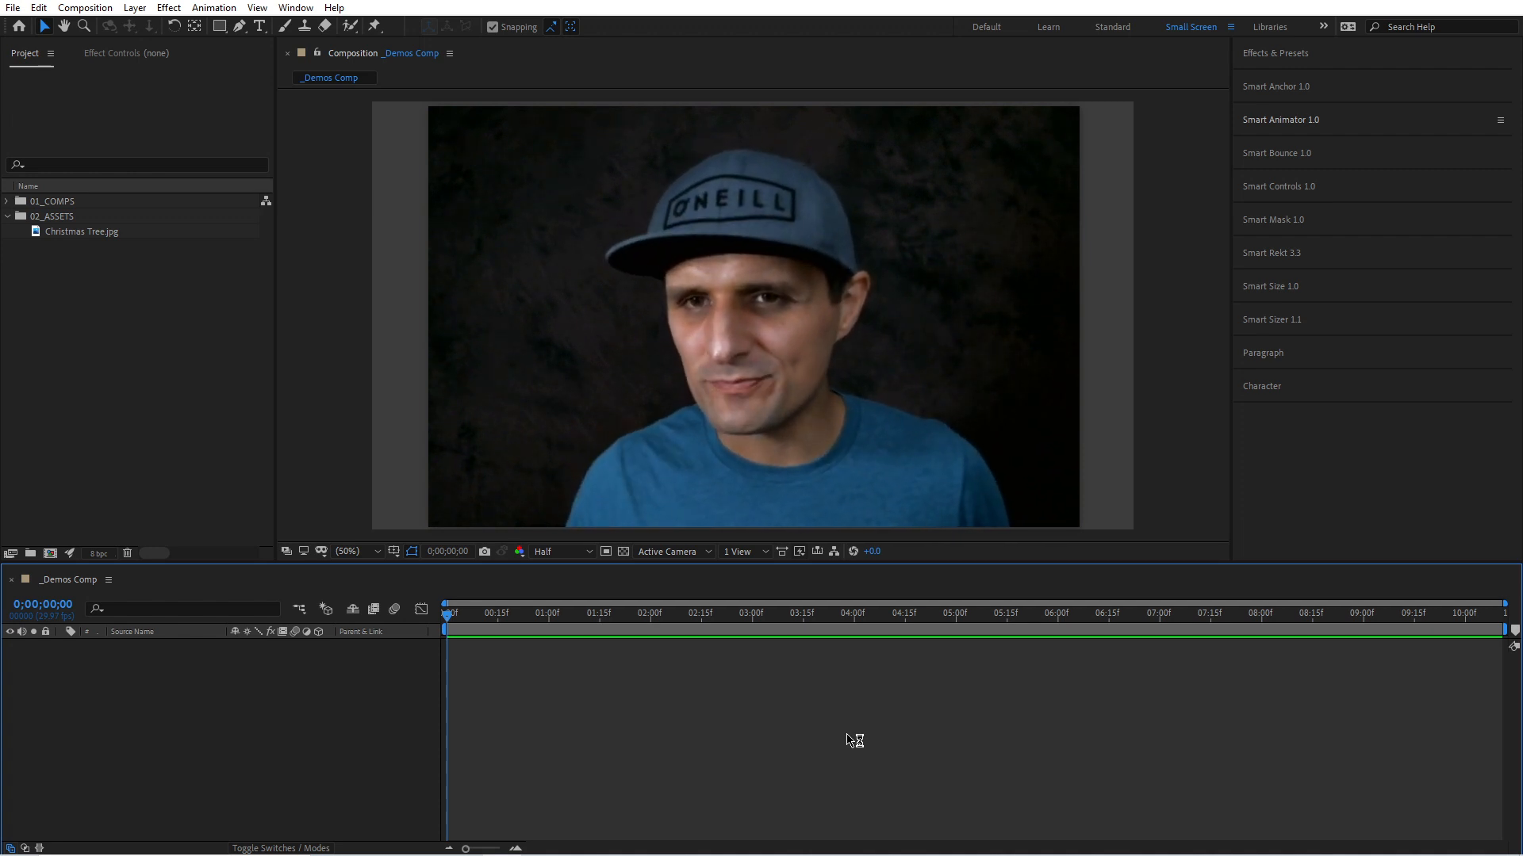
{"action": "left_click_drag", "start_coordinate": [1078, 523], "coordinate": [843, 367]}
{"action": "left_click_drag", "start_coordinate": [736, 270], "coordinate": [1397, 739]}
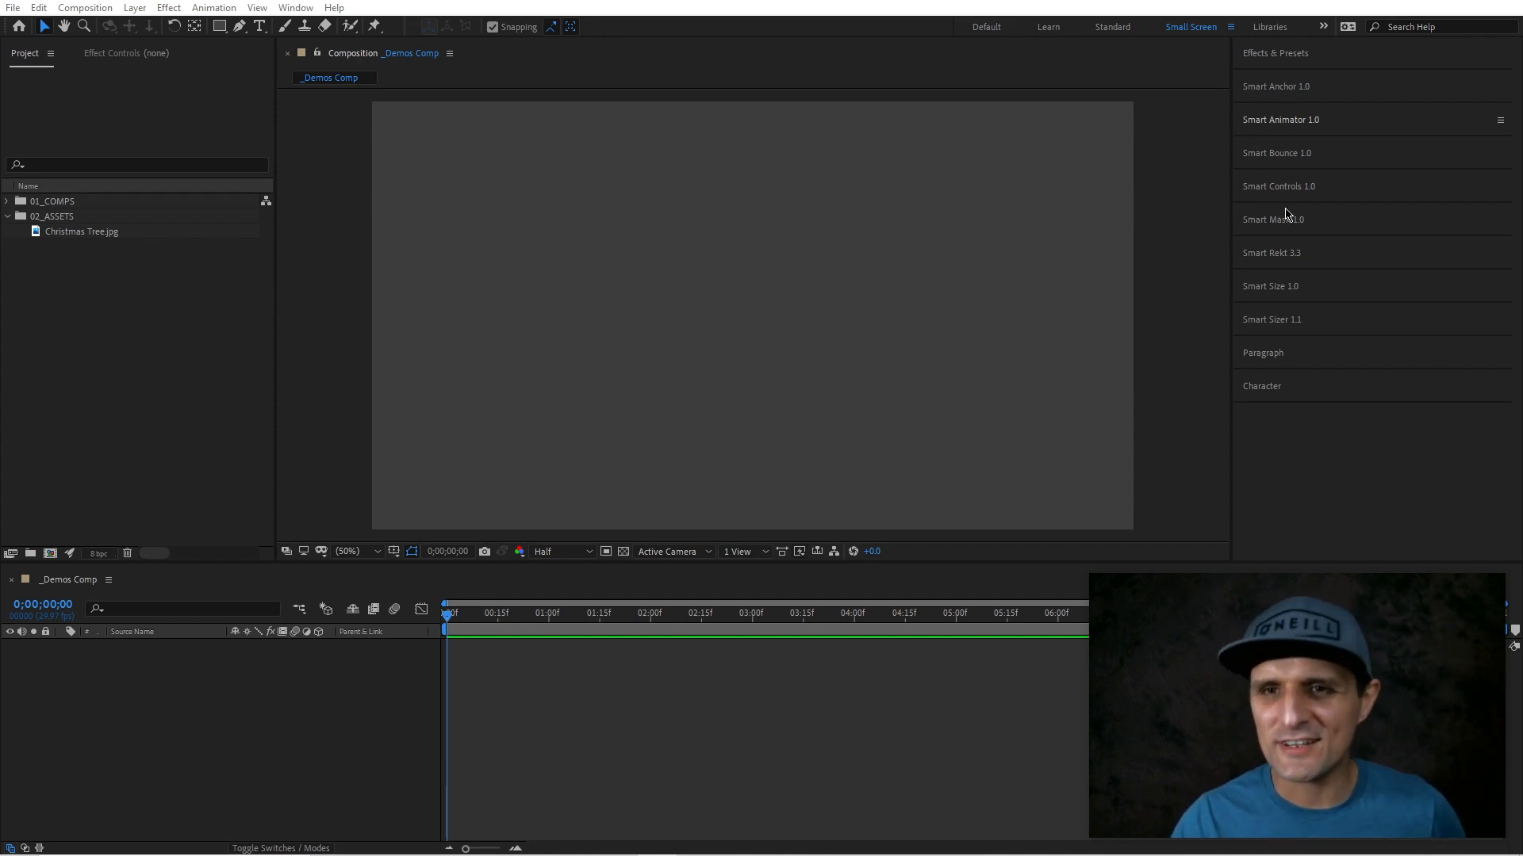
- Open Smart Anchor and add Christmas Tree.jpg to the composition, scaled down and placed in the frame's upper-left area
{"action": "left_click", "coordinate": [1278, 93]}
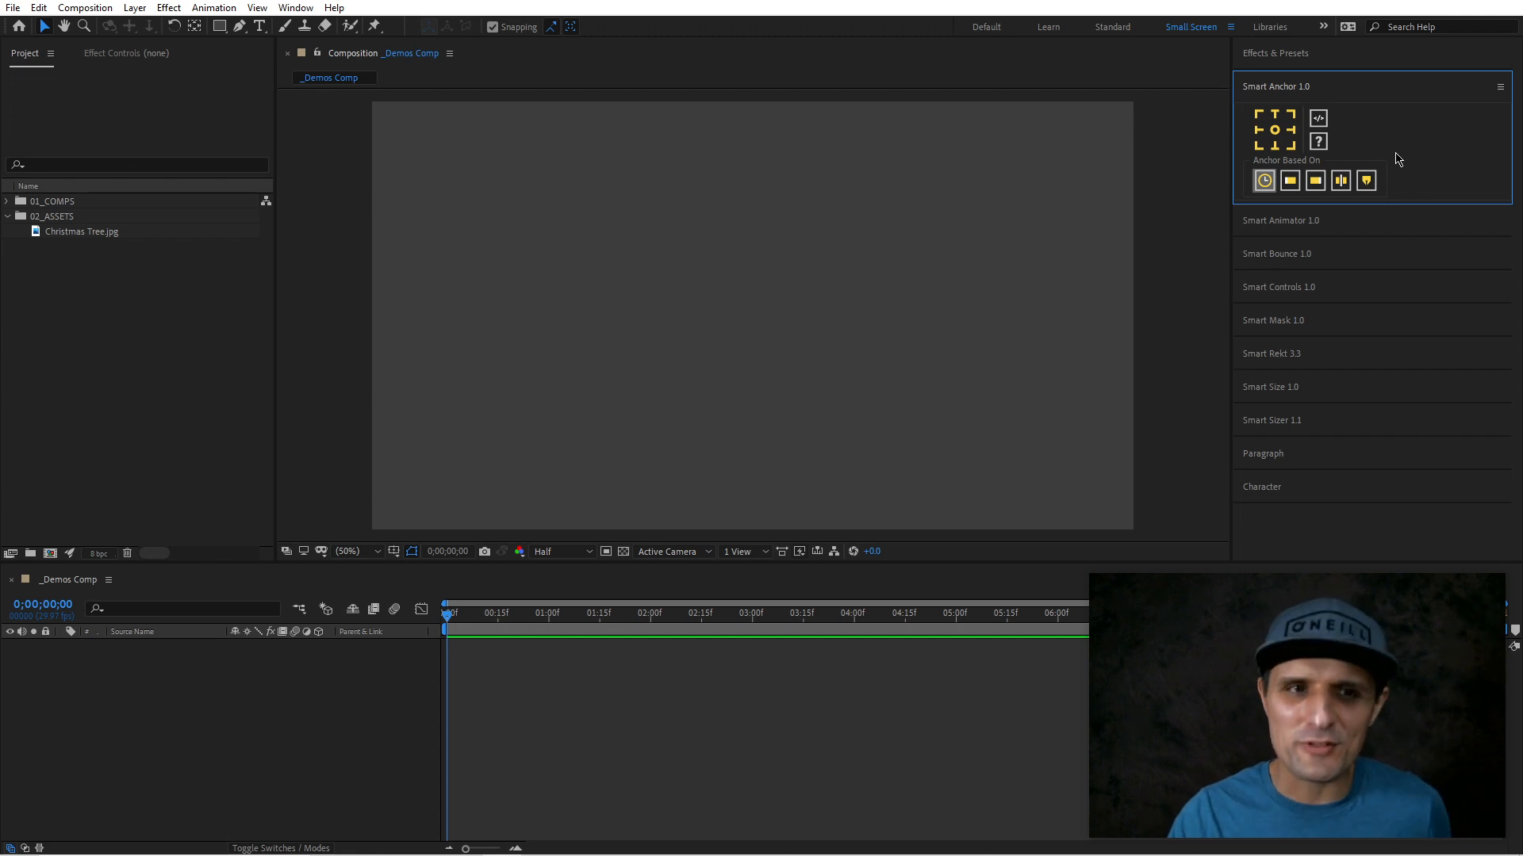
{"action": "left_click_drag", "start_coordinate": [132, 230], "coordinate": [753, 289]}
{"action": "left_click", "coordinate": [870, 326]}
{"action": "left_click_drag", "start_coordinate": [922, 362], "coordinate": [828, 301]}
- Create two text layers below the image, reading "asdfasdf" and "asdfasdfasd"
{"action": "key", "text": "ctrl+t"}
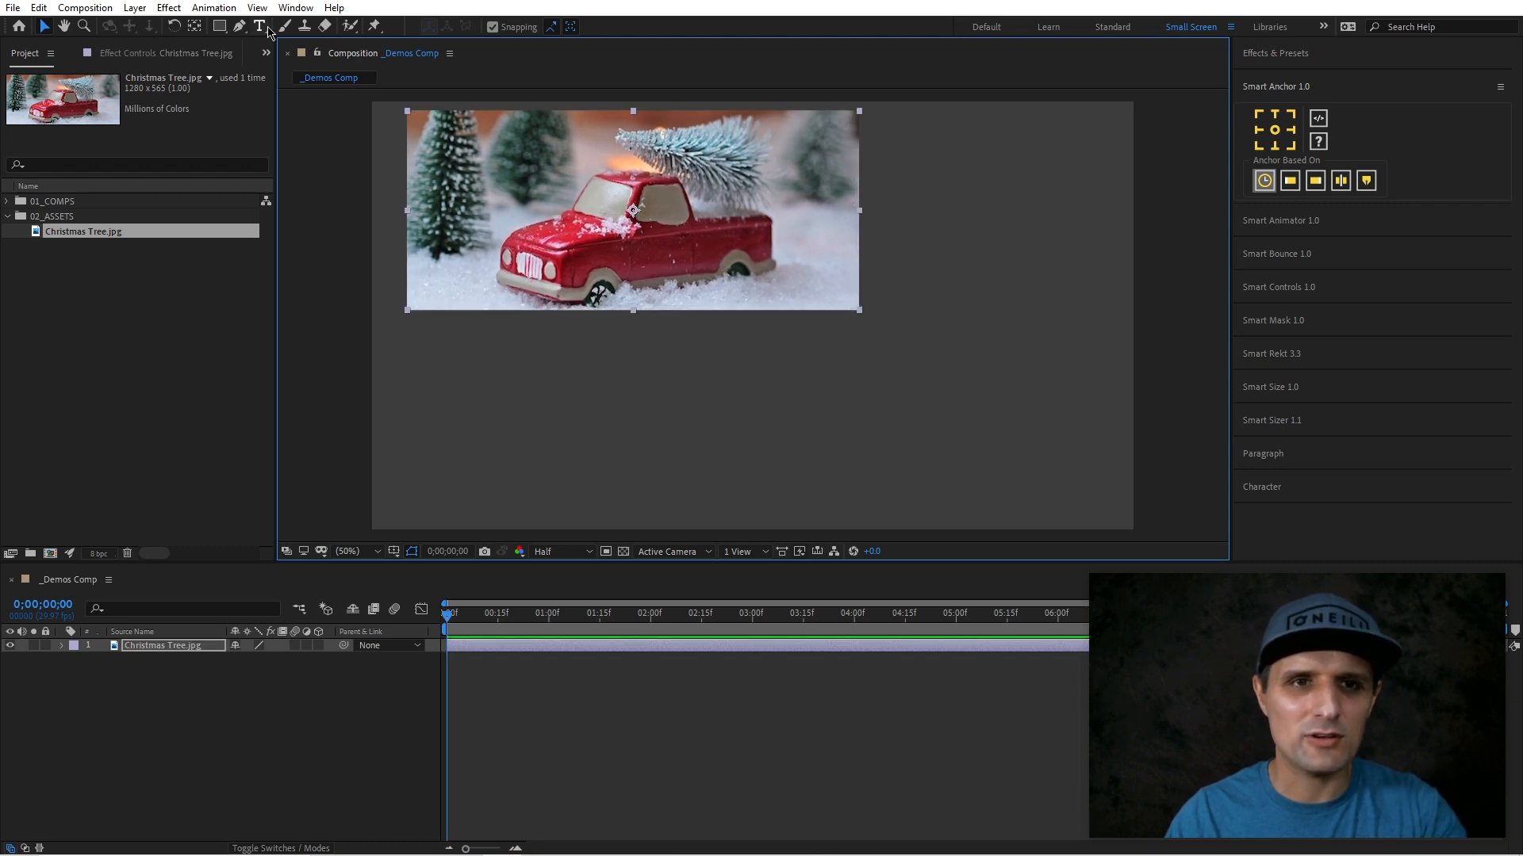
{"action": "left_click", "coordinate": [521, 401]}
{"action": "type", "text": "asdfasdf"}
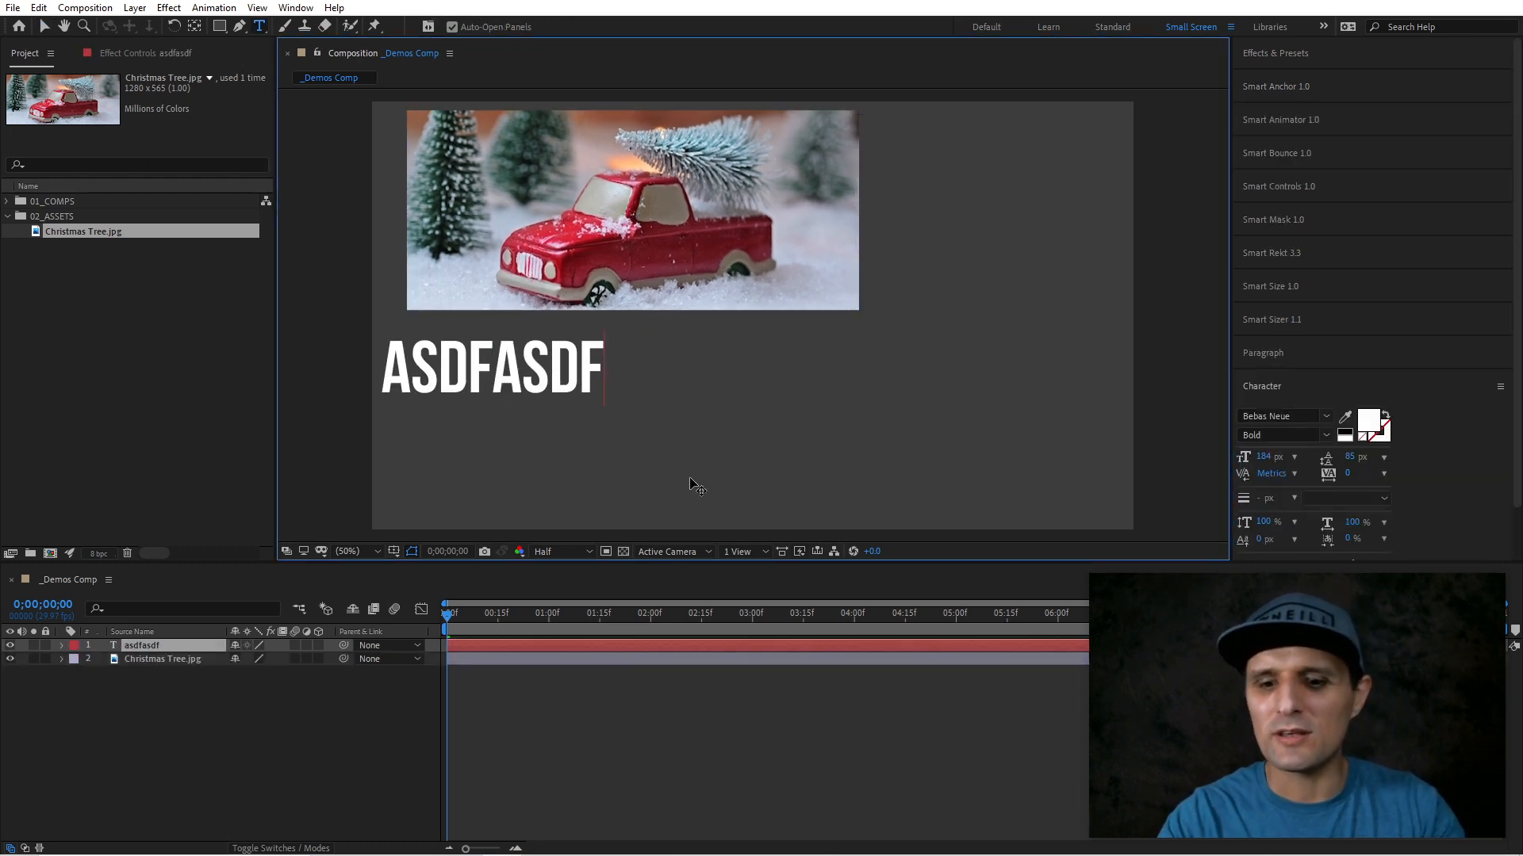
{"action": "key", "text": "KP_Enter"}
{"action": "left_click", "coordinate": [819, 397]}
{"action": "type", "text": "asdfasdfasd"}
{"action": "key", "text": "KP_Enter"}
- Move both text layers lower so they sit side by side beneath the truck image
{"action": "key", "text": "v"}
{"action": "left_click_drag", "start_coordinate": [864, 379], "coordinate": [955, 401]}
{"action": "left_click_drag", "start_coordinate": [544, 382], "coordinate": [597, 408]}
{"action": "left_click_drag", "start_coordinate": [1004, 203], "coordinate": [570, 449]}
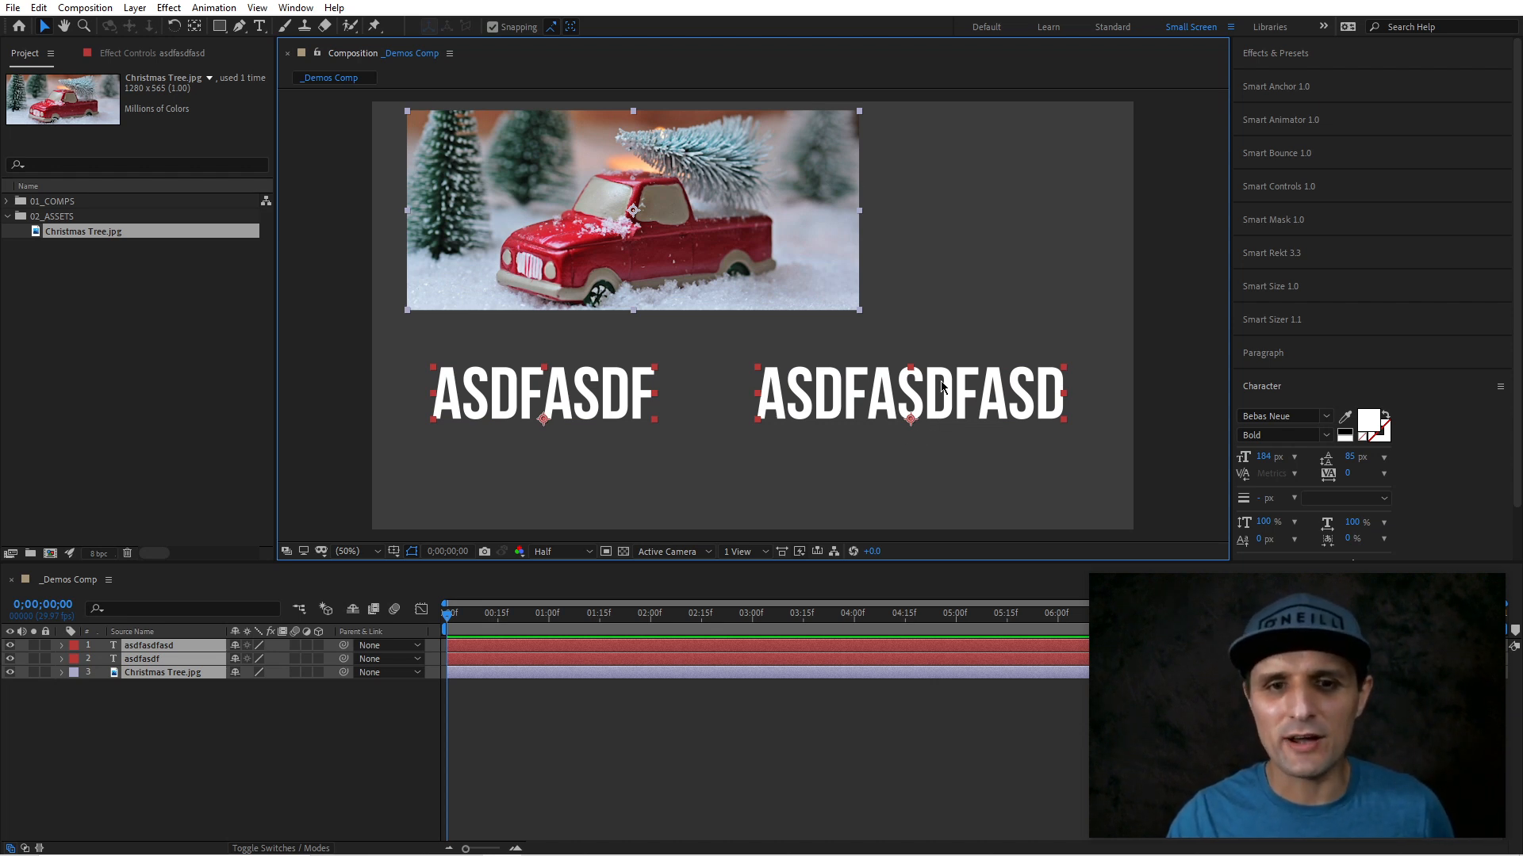
{"action": "left_click", "coordinate": [744, 439]}
- Try moving the ASDFASDF layer's anchor point by hand with the Pan Behind tool, and undo the move
{"action": "left_click", "coordinate": [555, 421]}
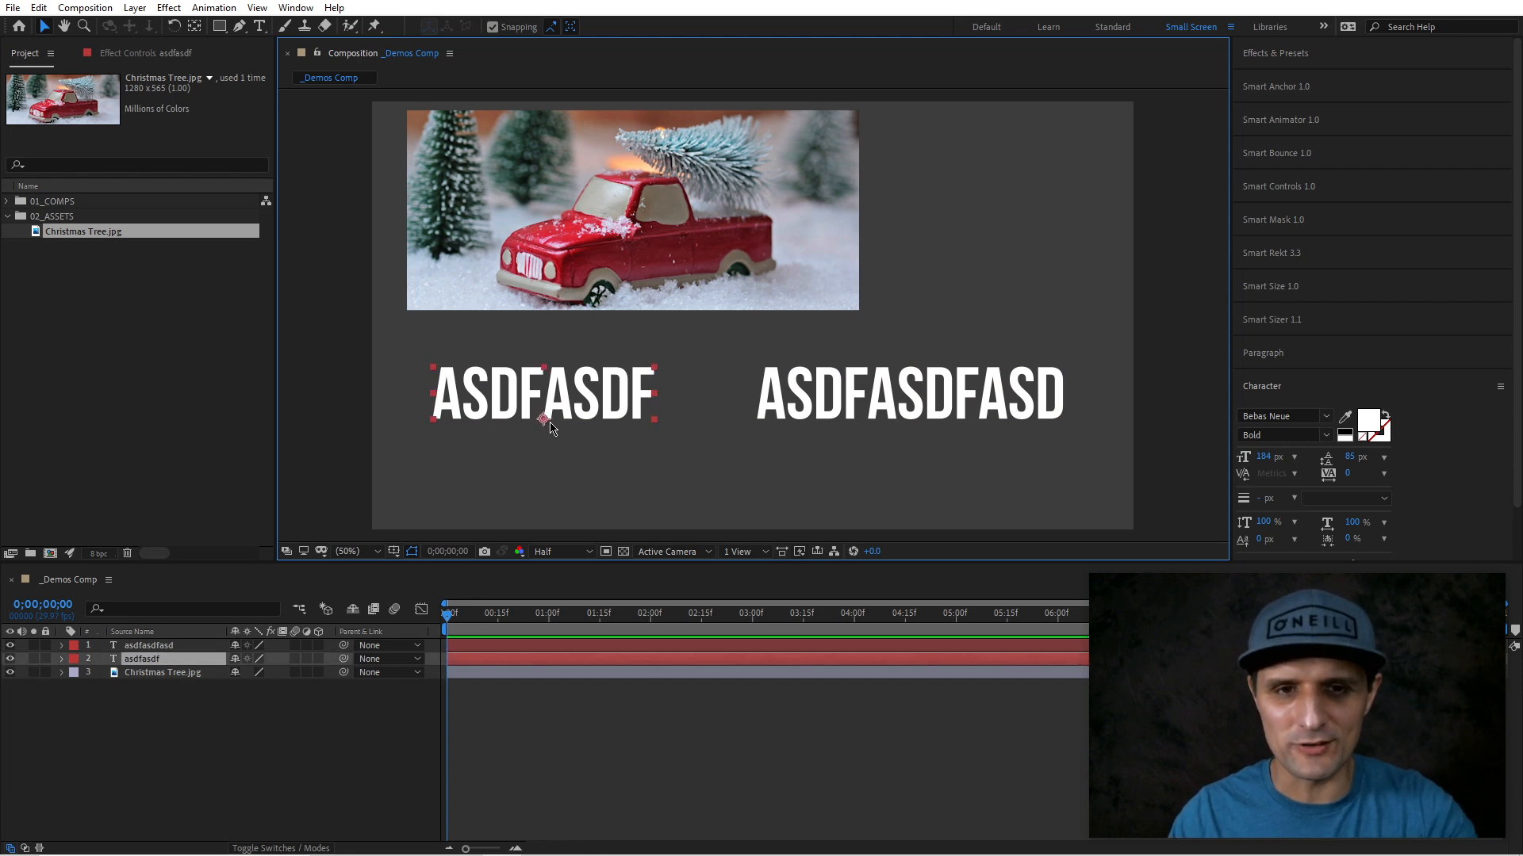
{"action": "key", "text": "y"}
{"action": "left_click_drag", "start_coordinate": [551, 431], "coordinate": [627, 396]}
{"action": "key", "text": "ctrl+z"}
{"action": "key", "text": "v"}
- Select all three layers and step their anchor points through the Smart Anchor positions, ending at the bottom-right corner
{"action": "left_click_drag", "start_coordinate": [853, 475], "coordinate": [626, 292]}
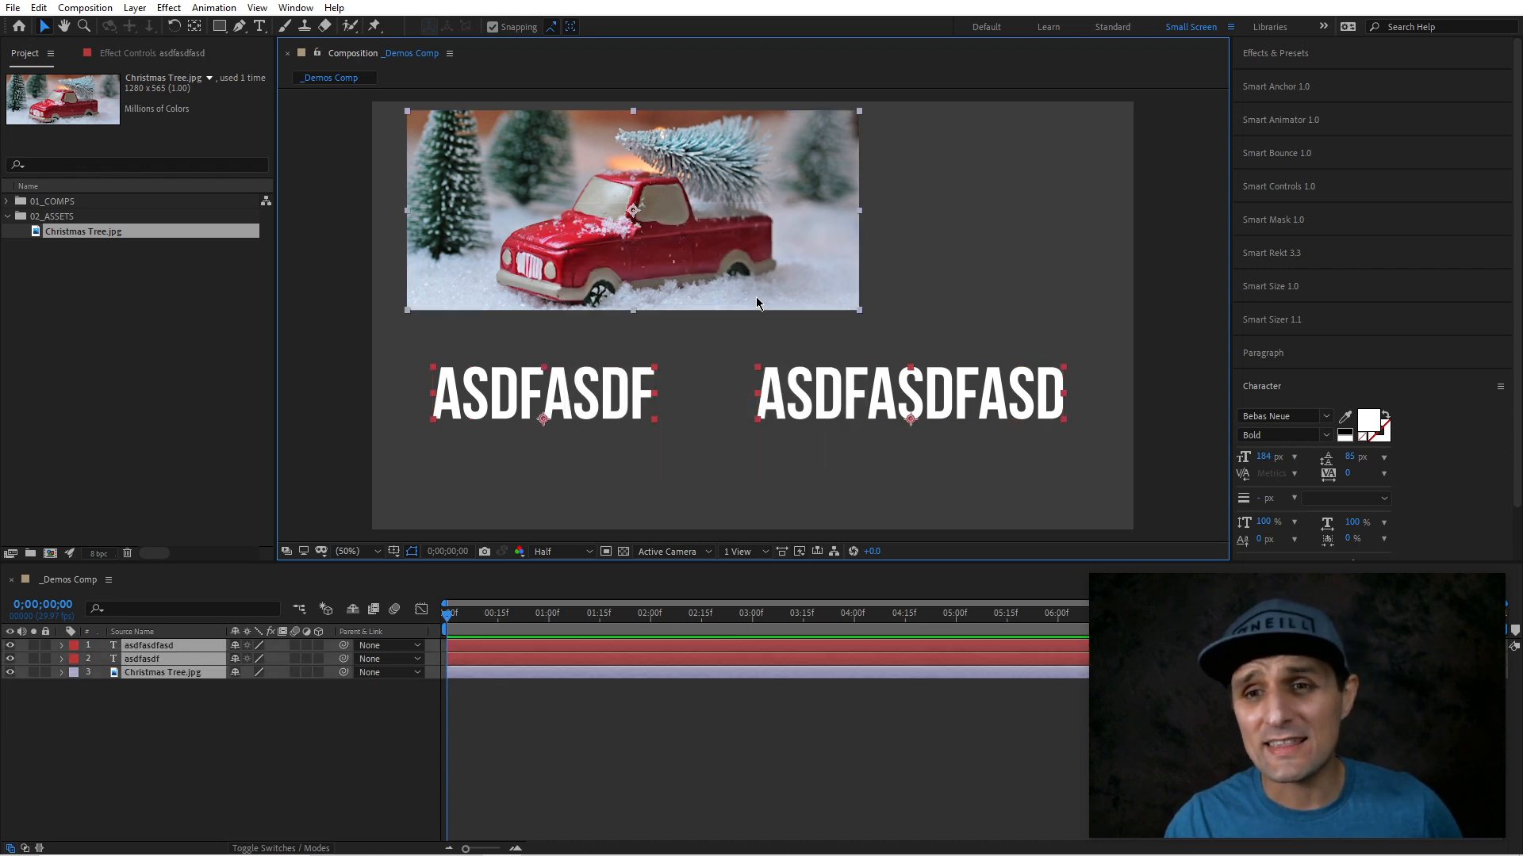
{"action": "left_click", "coordinate": [1334, 96]}
{"action": "left_click", "coordinate": [1291, 116]}
{"action": "left_click", "coordinate": [1276, 119]}
{"action": "left_click", "coordinate": [1259, 117]}
{"action": "left_click", "coordinate": [1259, 133]}
{"action": "left_click", "coordinate": [1259, 148]}
{"action": "left_click", "coordinate": [1275, 147]}
{"action": "left_click", "coordinate": [1275, 132]}
{"action": "left_click", "coordinate": [1290, 147]}
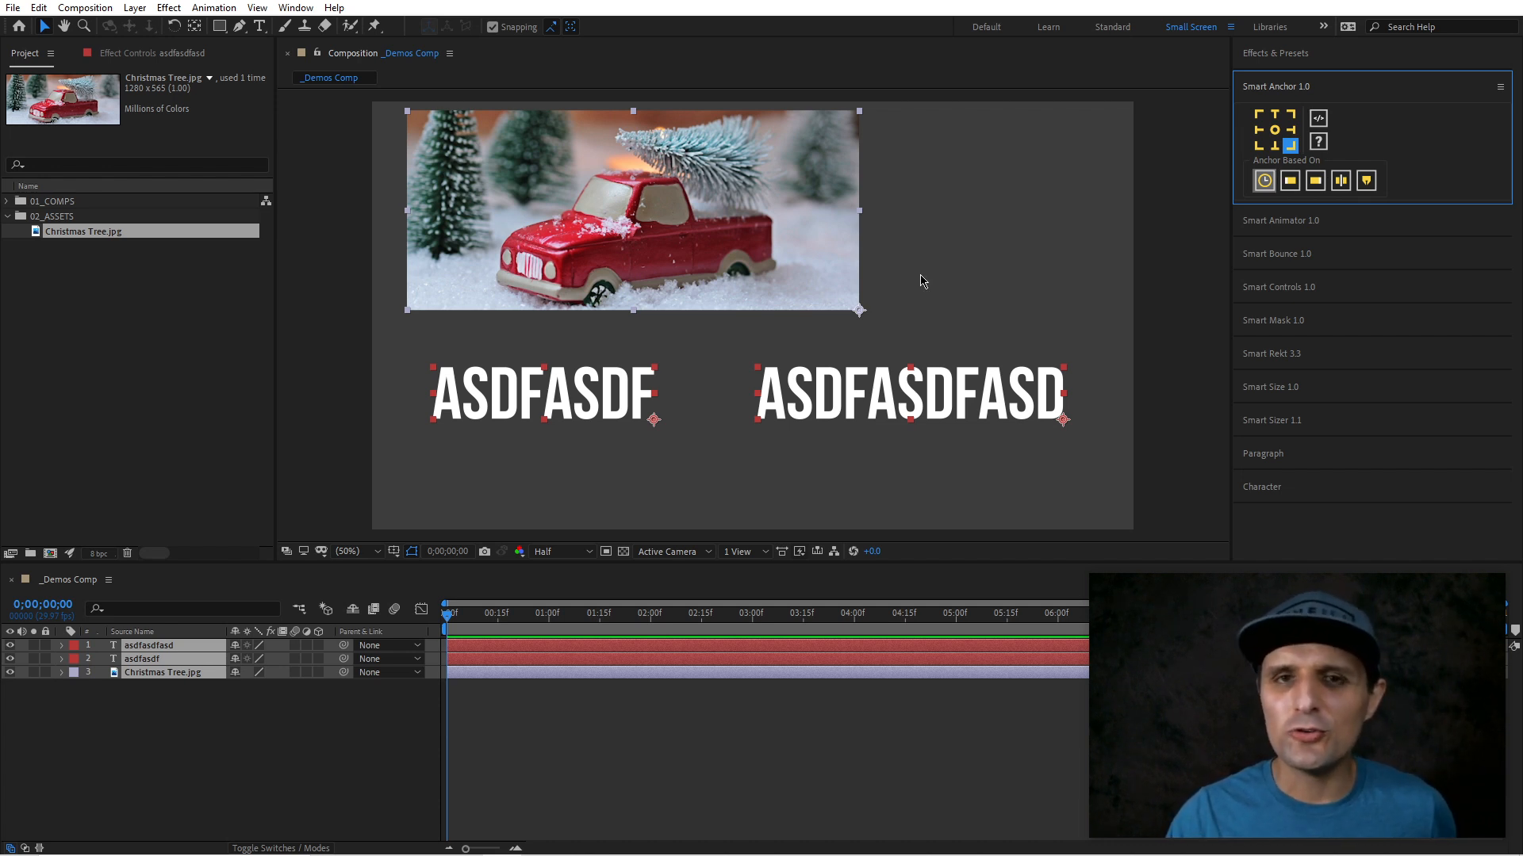
- Delete the truck image and the ASDFASDF layer, and move the remaining text toward the middle of the frame
{"action": "left_click_drag", "start_coordinate": [659, 480], "coordinate": [535, 307]}
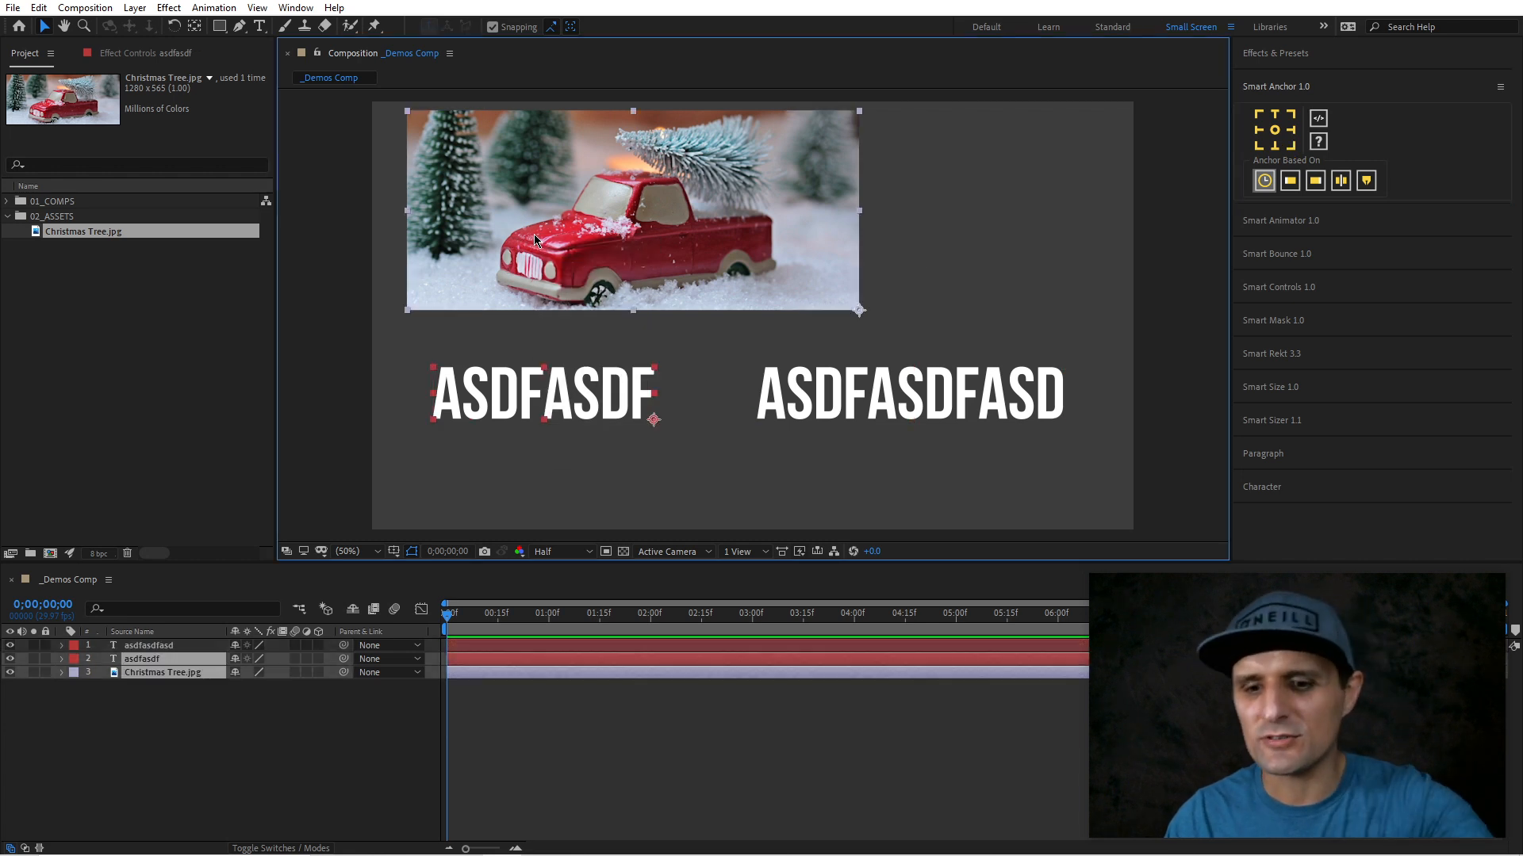
{"action": "key", "text": "Delete"}
{"action": "left_click_drag", "start_coordinate": [846, 386], "coordinate": [652, 290]}
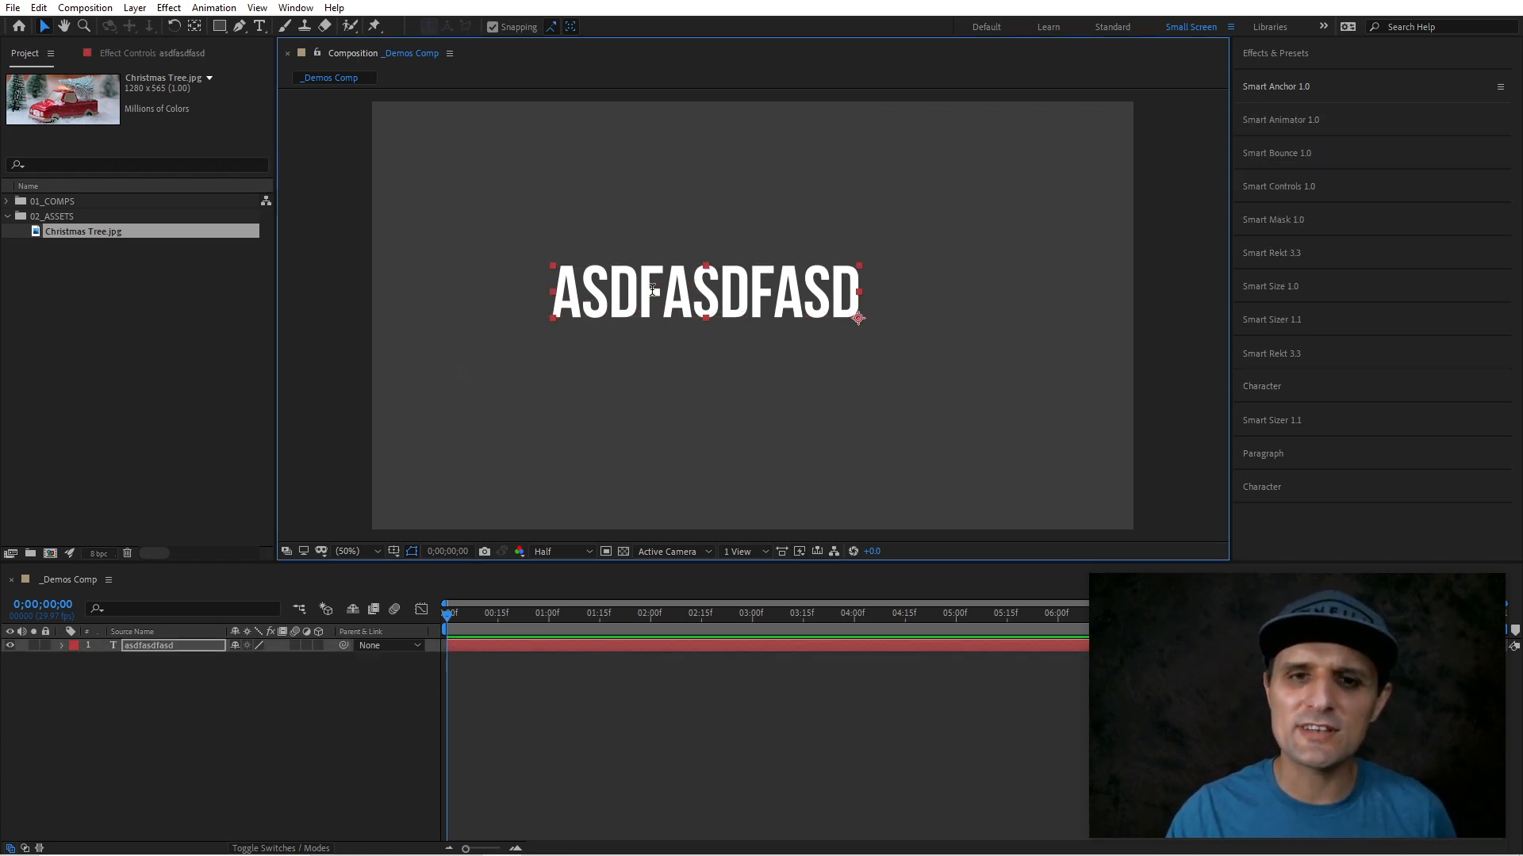
- Replace the remaining text with "one two three"
{"action": "double_click", "coordinate": [652, 290]}
{"action": "type", "text": "one two thr"}
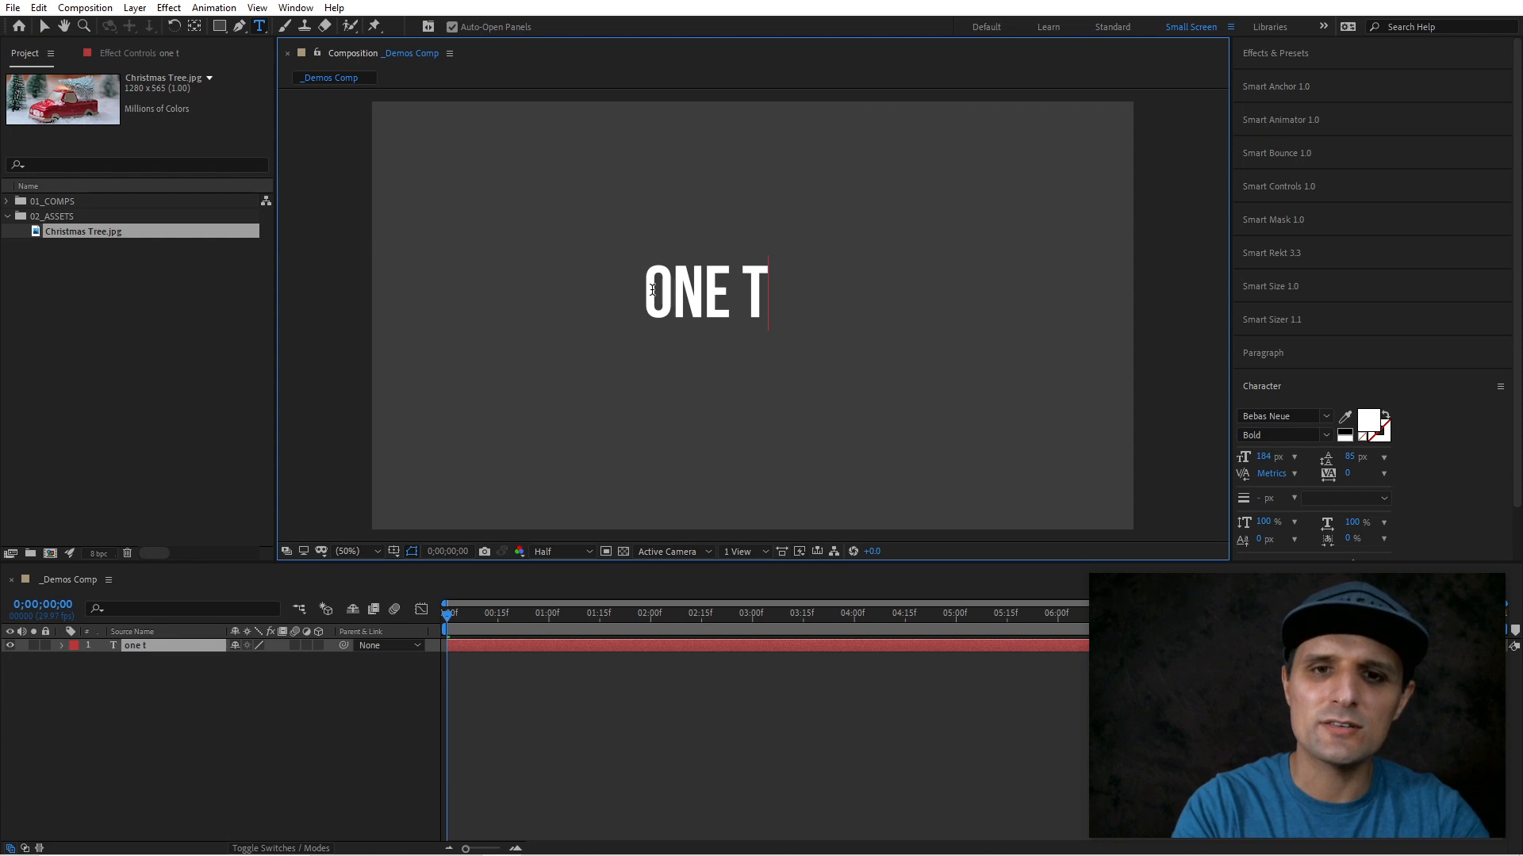
{"action": "type", "text": "ee"}
{"action": "key", "text": "Escape"}
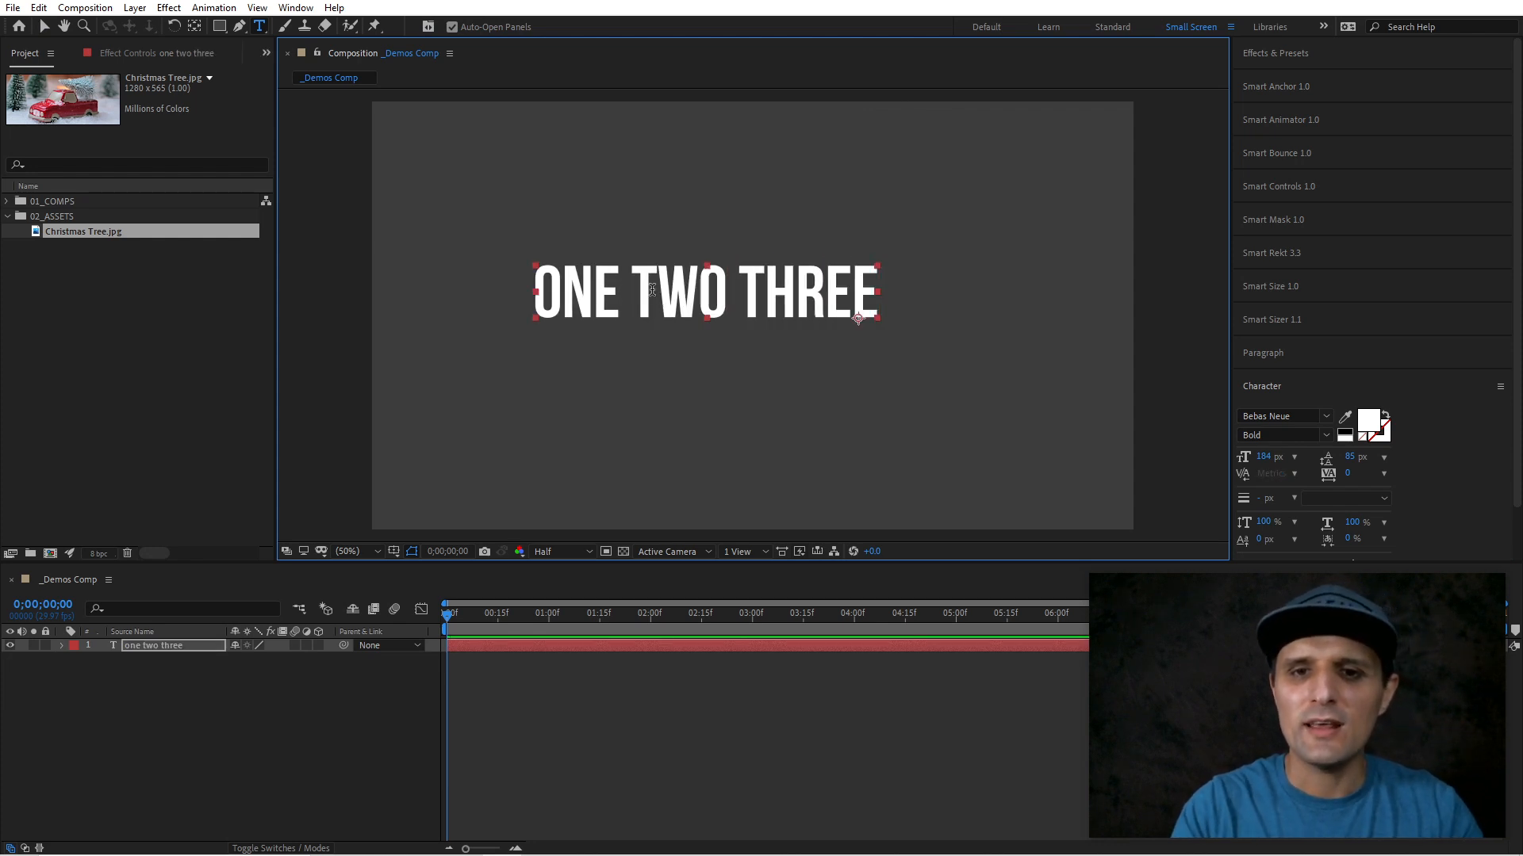
- Set the ONE TWO THREE layer's anchor point to its bottom-right corner with Smart Anchor
{"action": "key", "text": "v"}
{"action": "left_click", "coordinate": [1299, 89]}
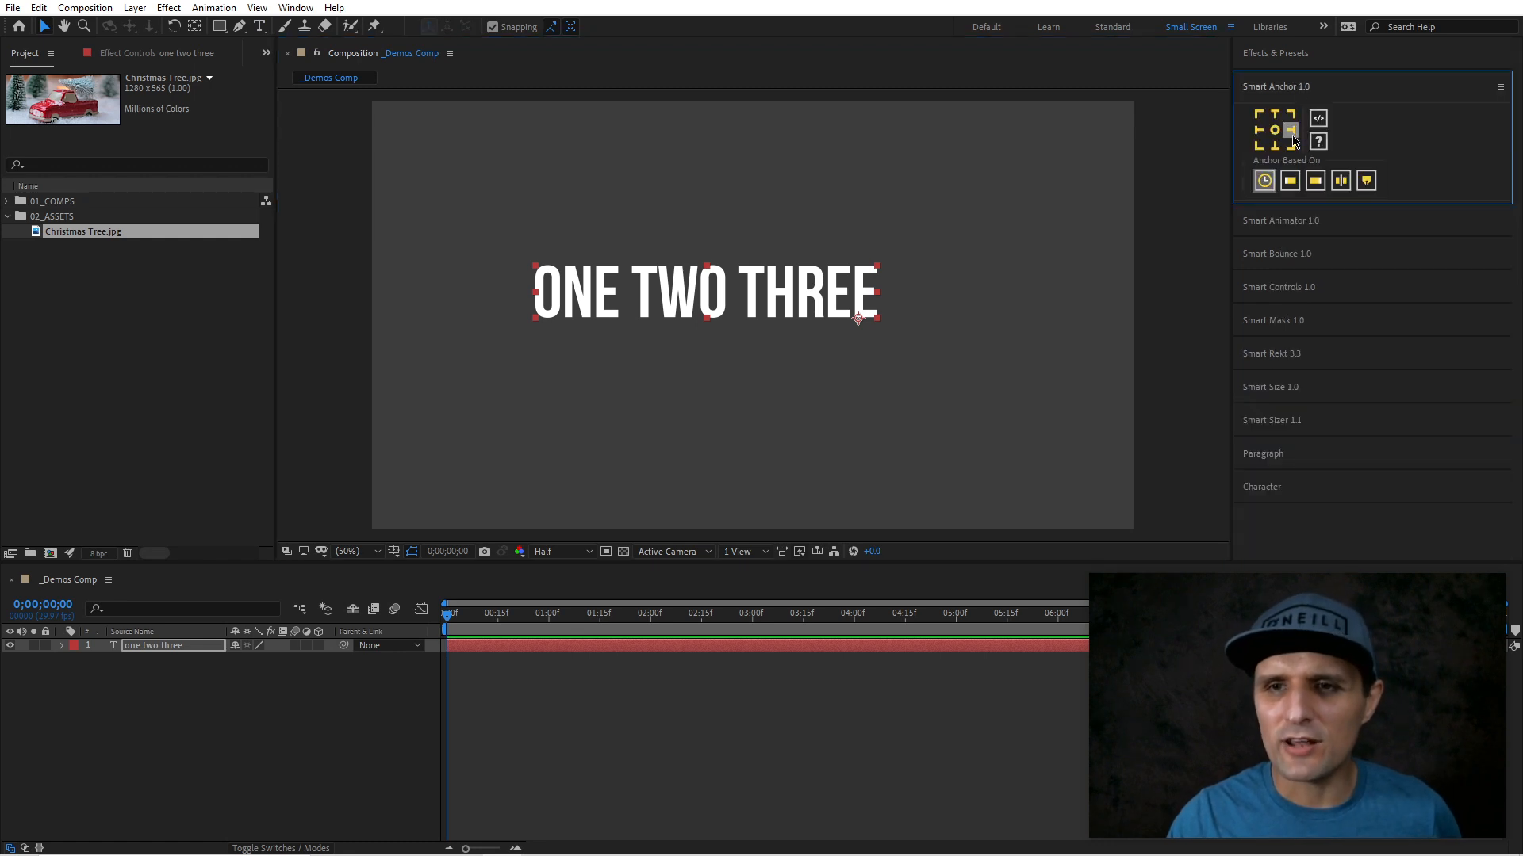
{"action": "left_click", "coordinate": [1291, 145]}
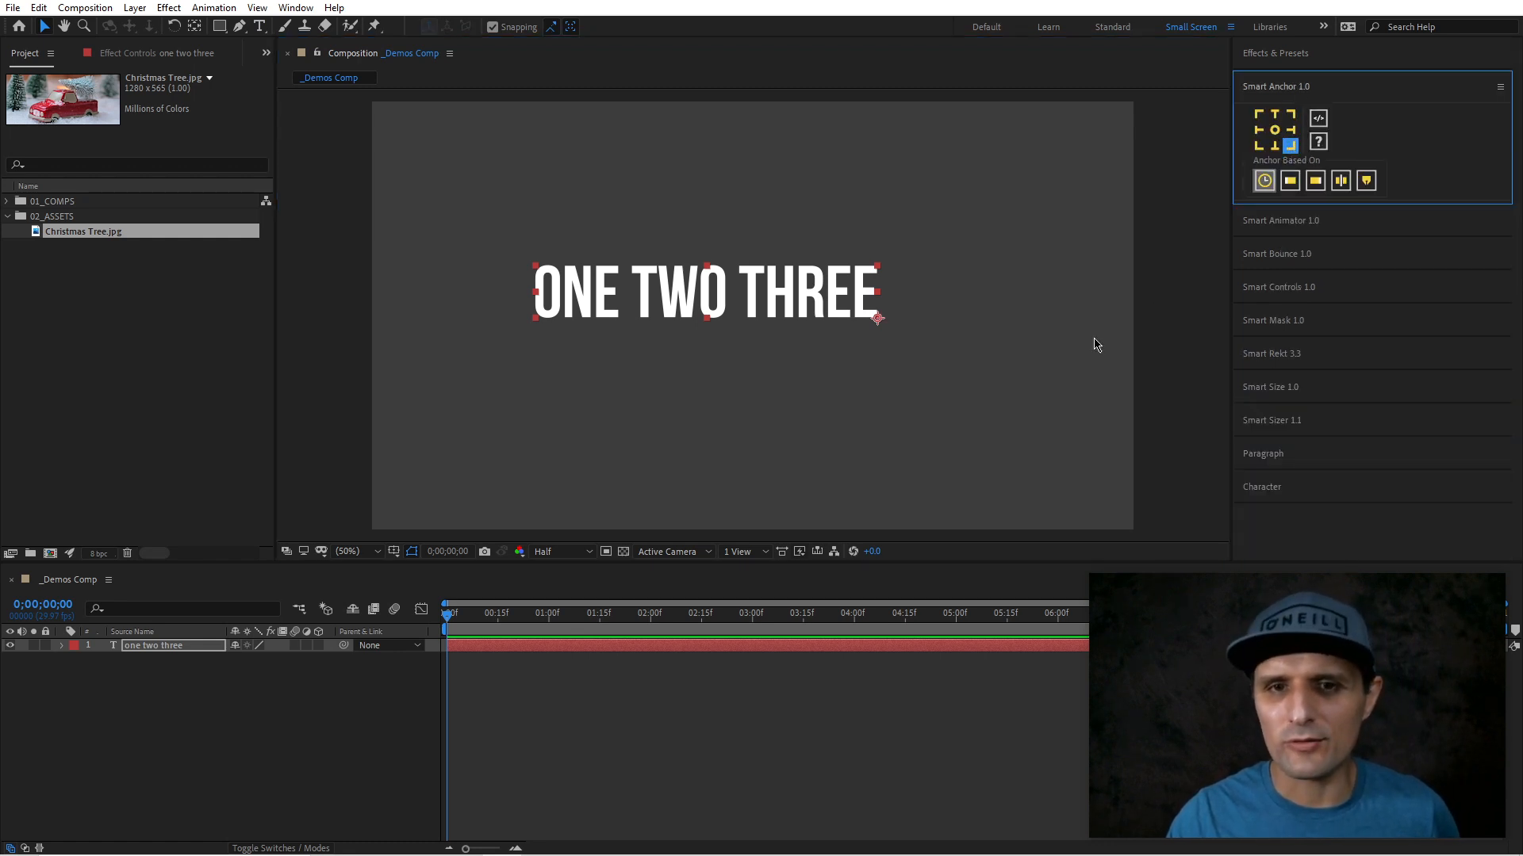
- Append "FOUR" to the end of the ONE TWO THREE text
{"action": "double_click", "coordinate": [803, 298]}
{"action": "key", "text": "End"}
{"action": "type", "text": "FOUR"}
{"action": "key", "text": "Escape"}
{"action": "key", "text": "v"}
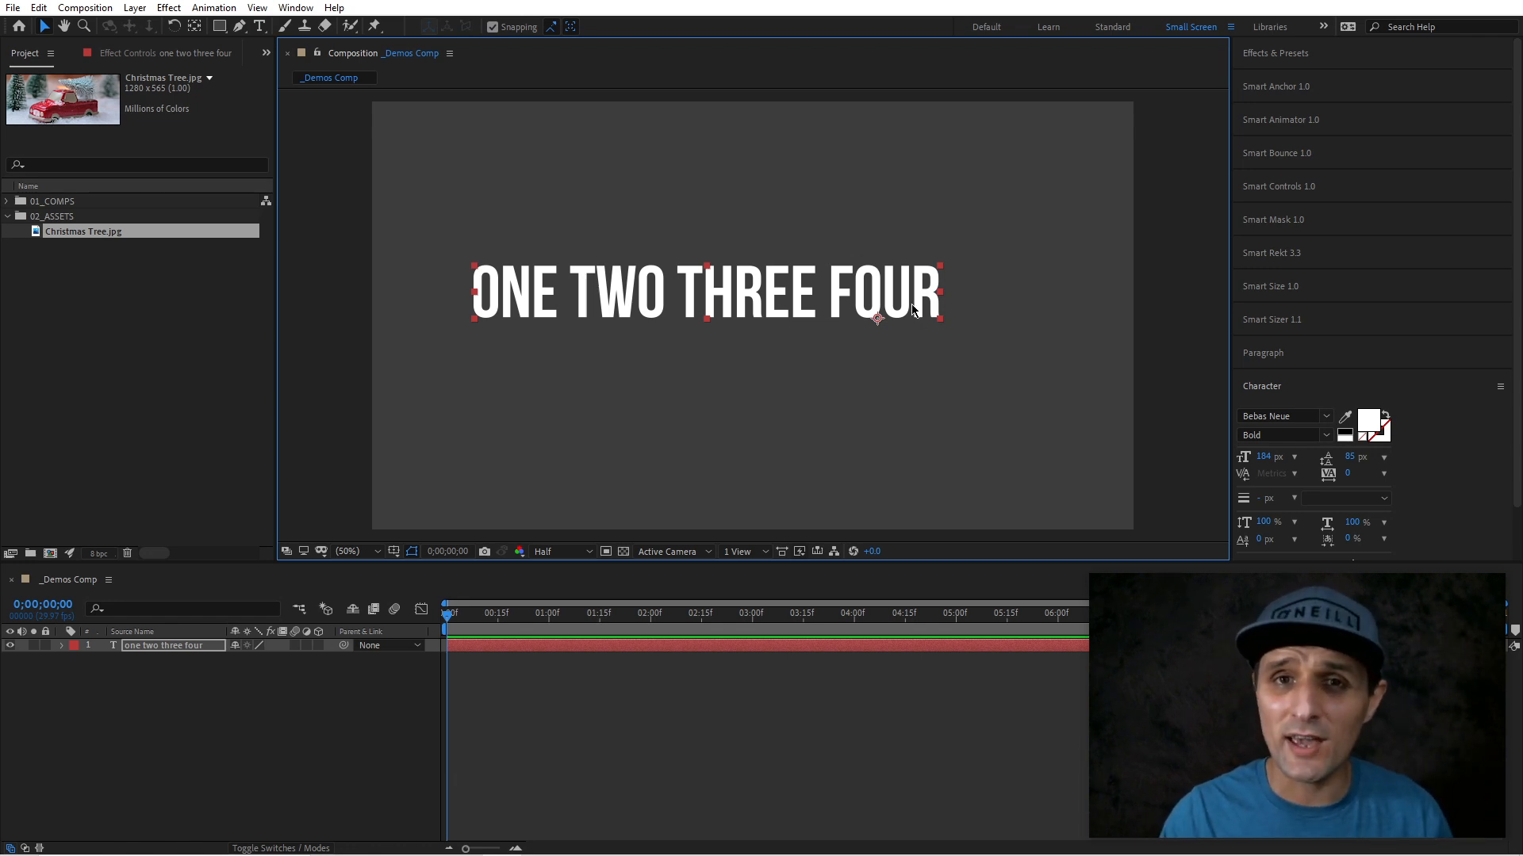
- Apply Smart Anchor to the text in expression mode, with the anchor point set to Right and Bottom
{"action": "left_click", "coordinate": [1320, 90]}
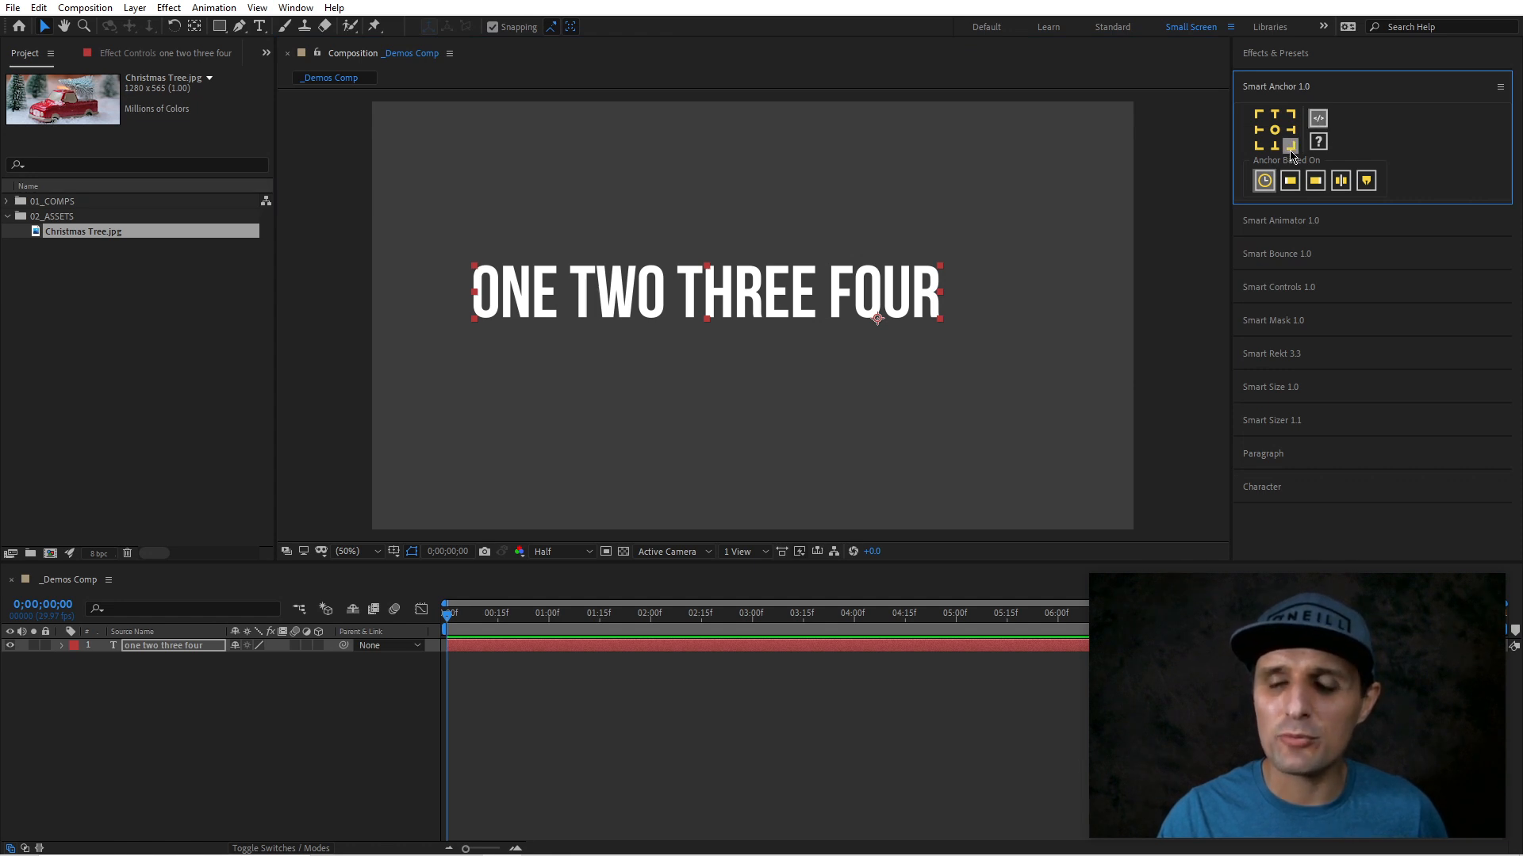
{"action": "left_click", "coordinate": [1290, 147]}
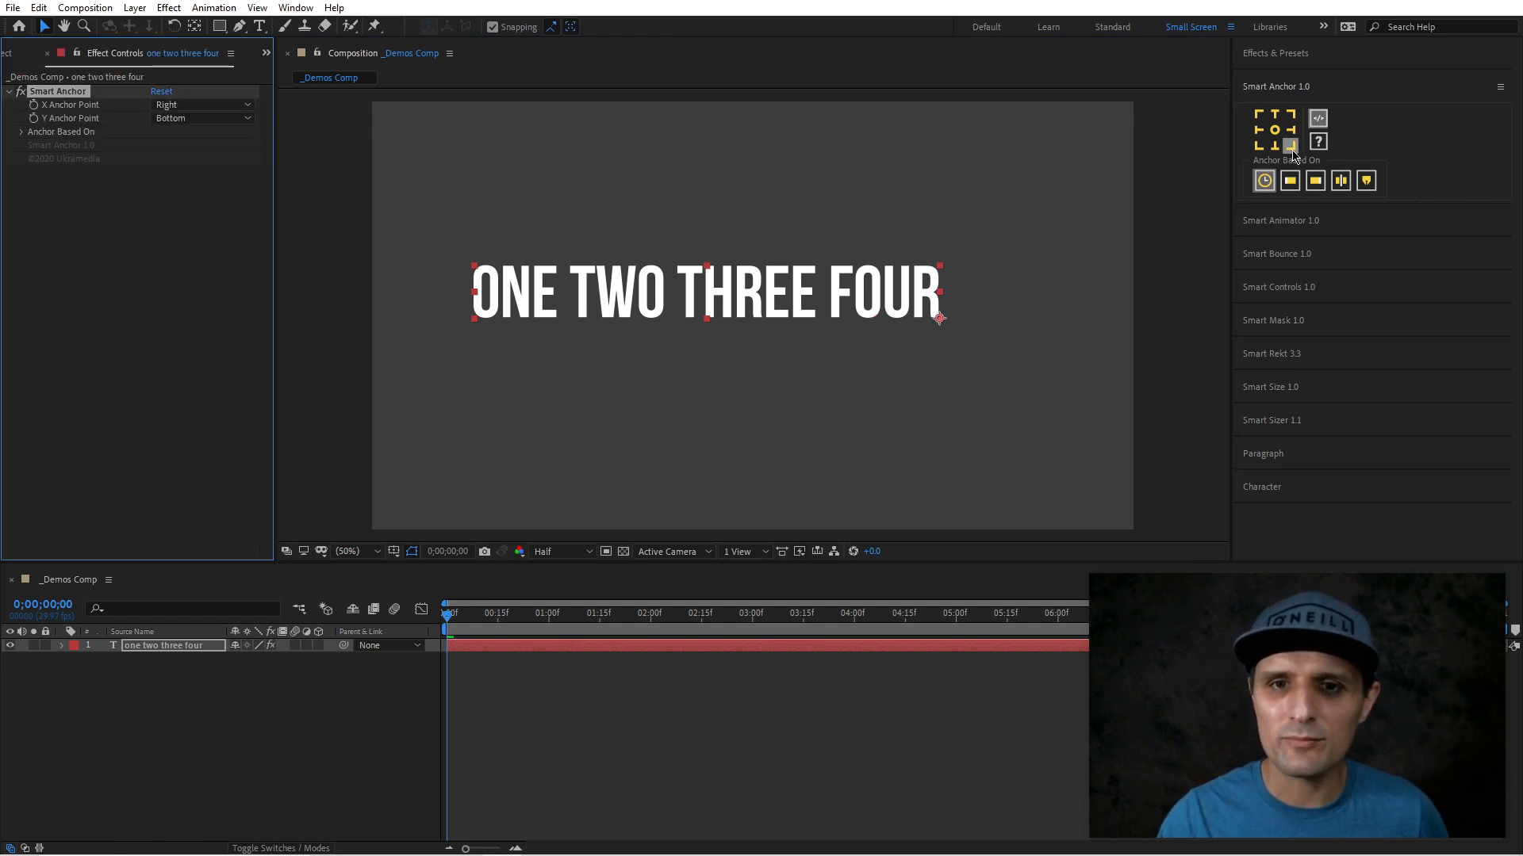
- Extend the text to "one two three four five six" and move the whole line inside the frame
{"action": "double_click", "coordinate": [876, 301]}
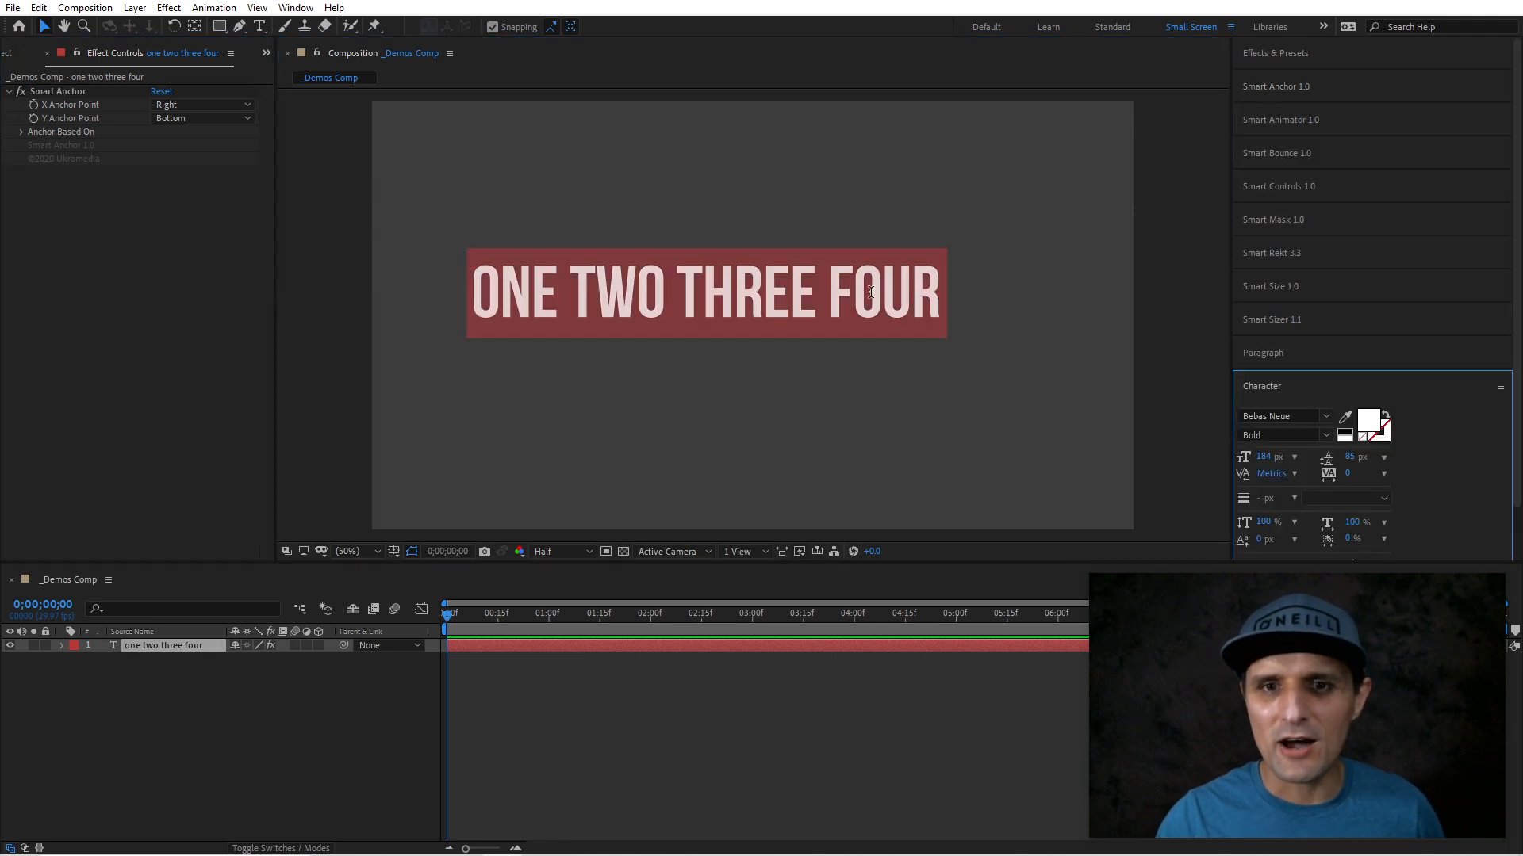
{"action": "key", "text": "Right"}
{"action": "type", "text": "five siz"}
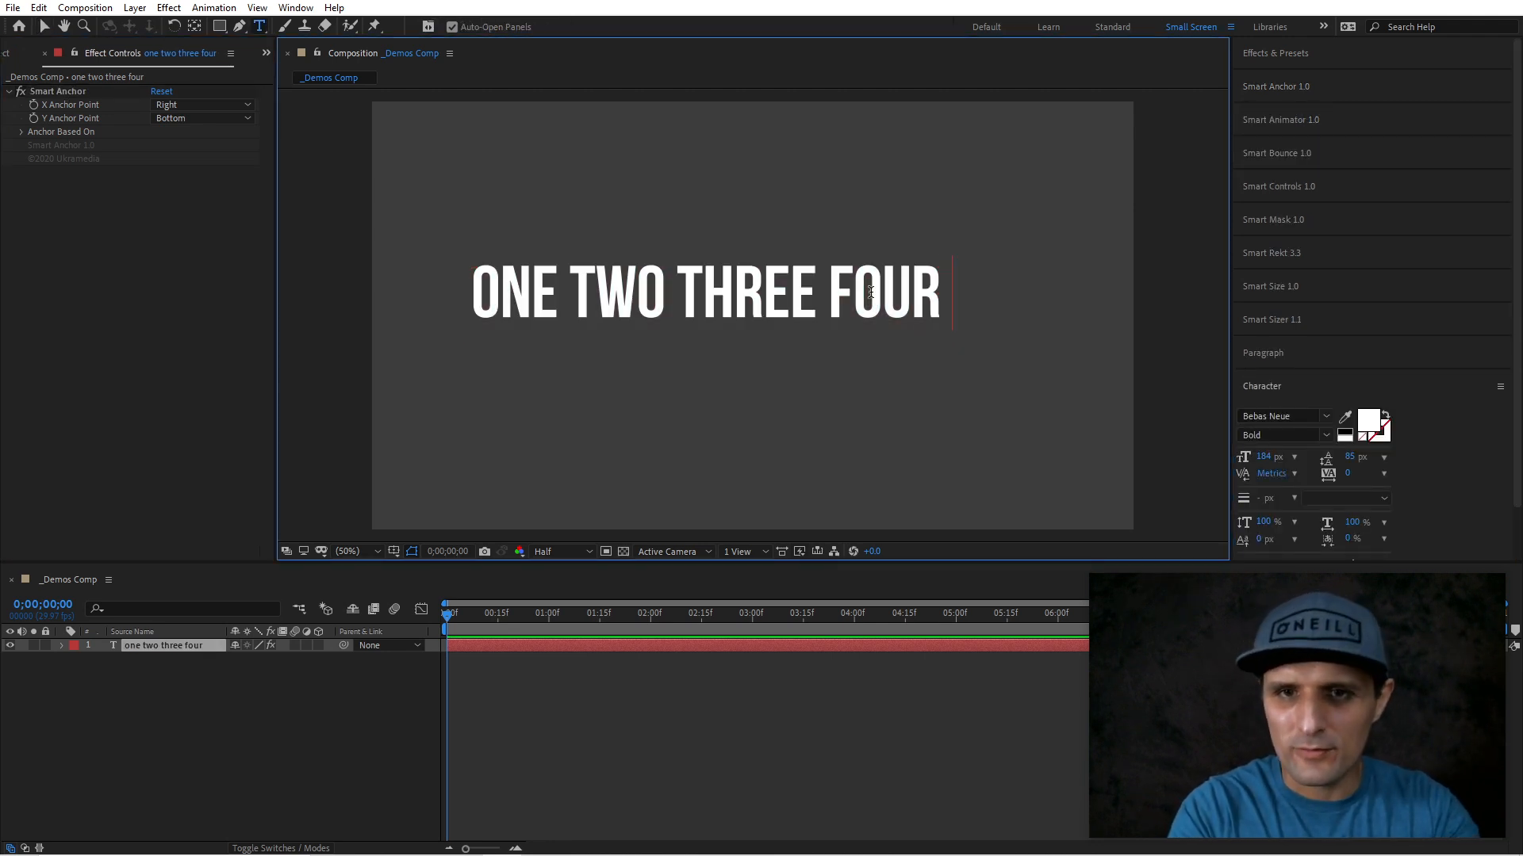
{"action": "key", "text": "BackSpace"}
{"action": "type", "text": "x"}
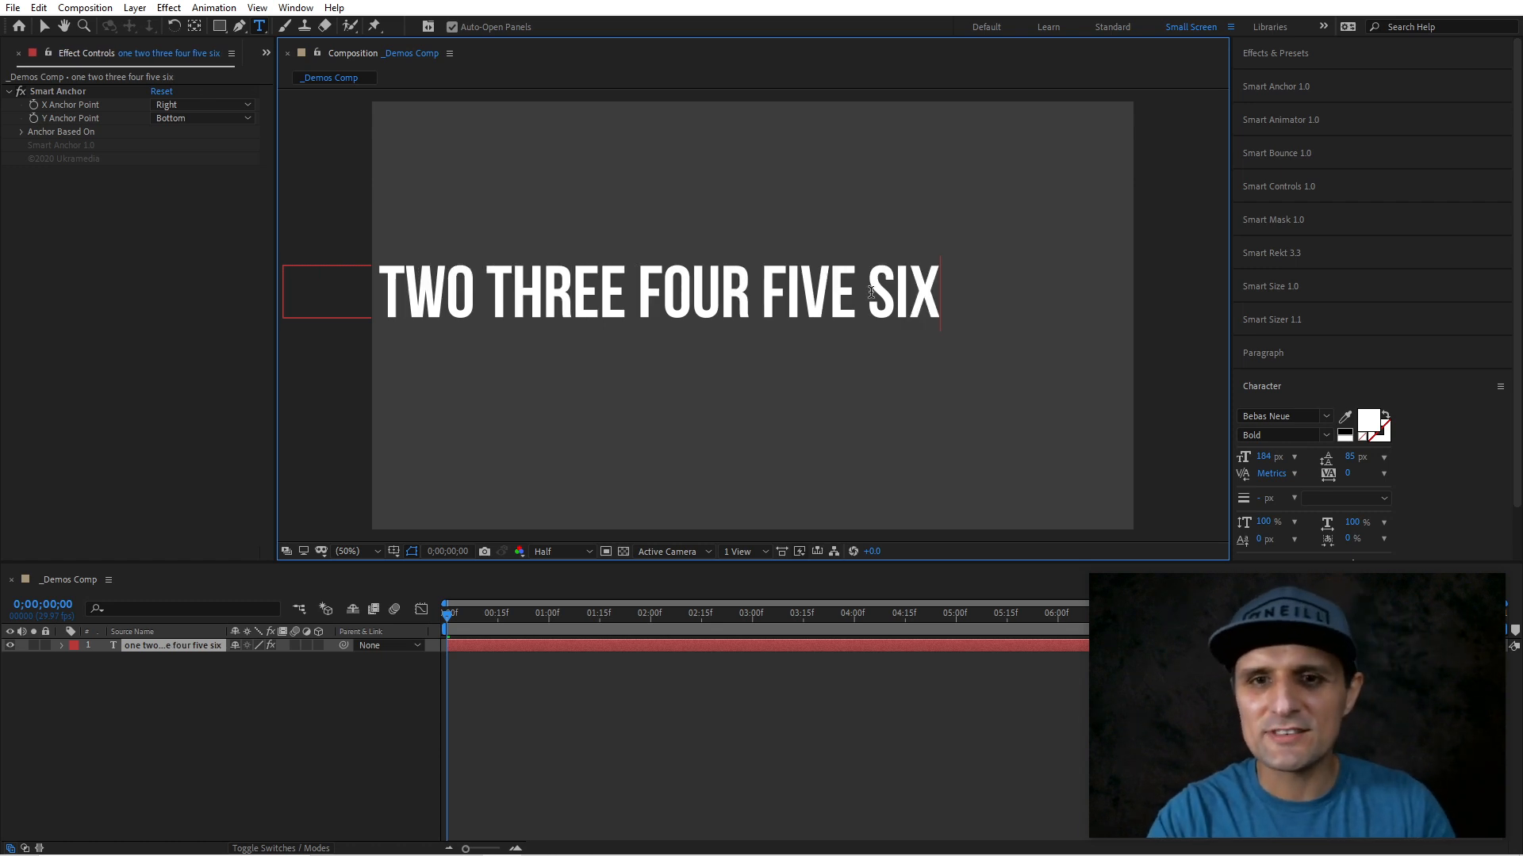
{"action": "key", "text": "Escape"}
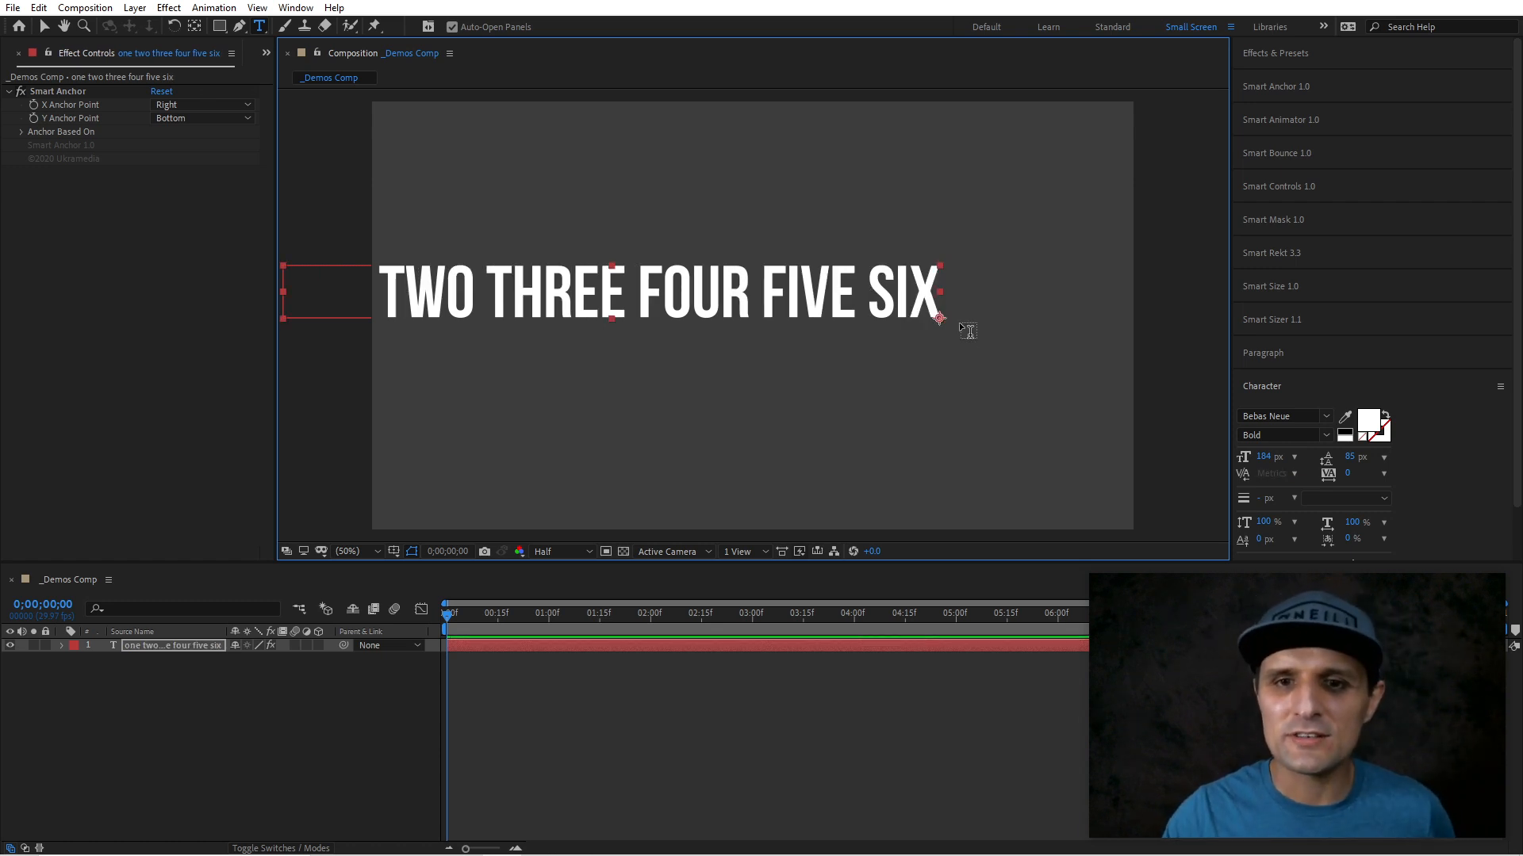
{"action": "key", "text": "v"}
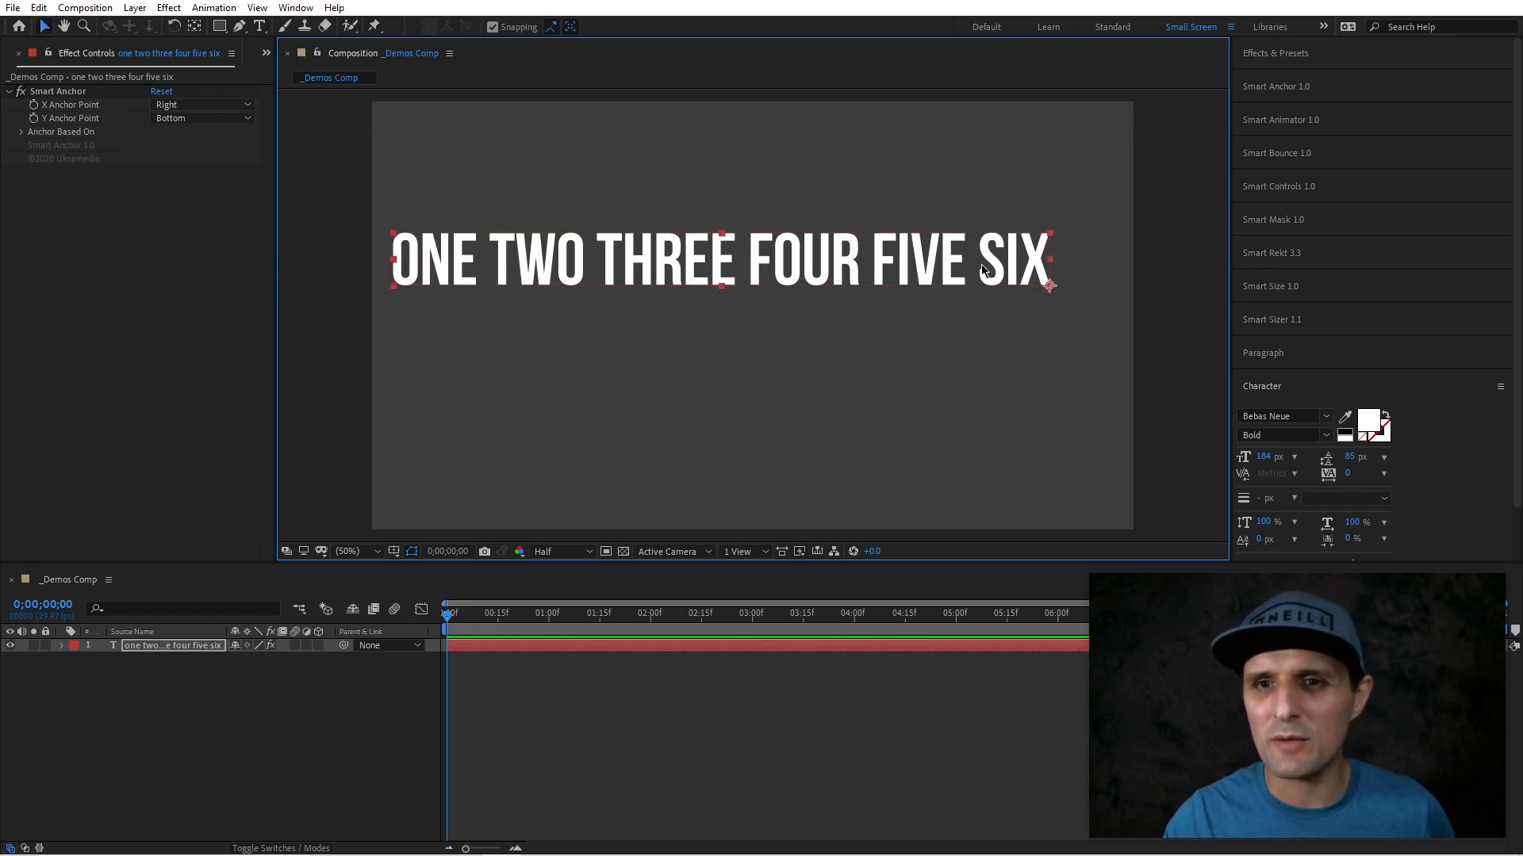
- Switch the text's expression-driven Smart Anchor to Left and Bottom
{"action": "left_click", "coordinate": [1291, 87]}
{"action": "left_click", "coordinate": [1260, 115]}
{"action": "left_click", "coordinate": [1260, 146]}
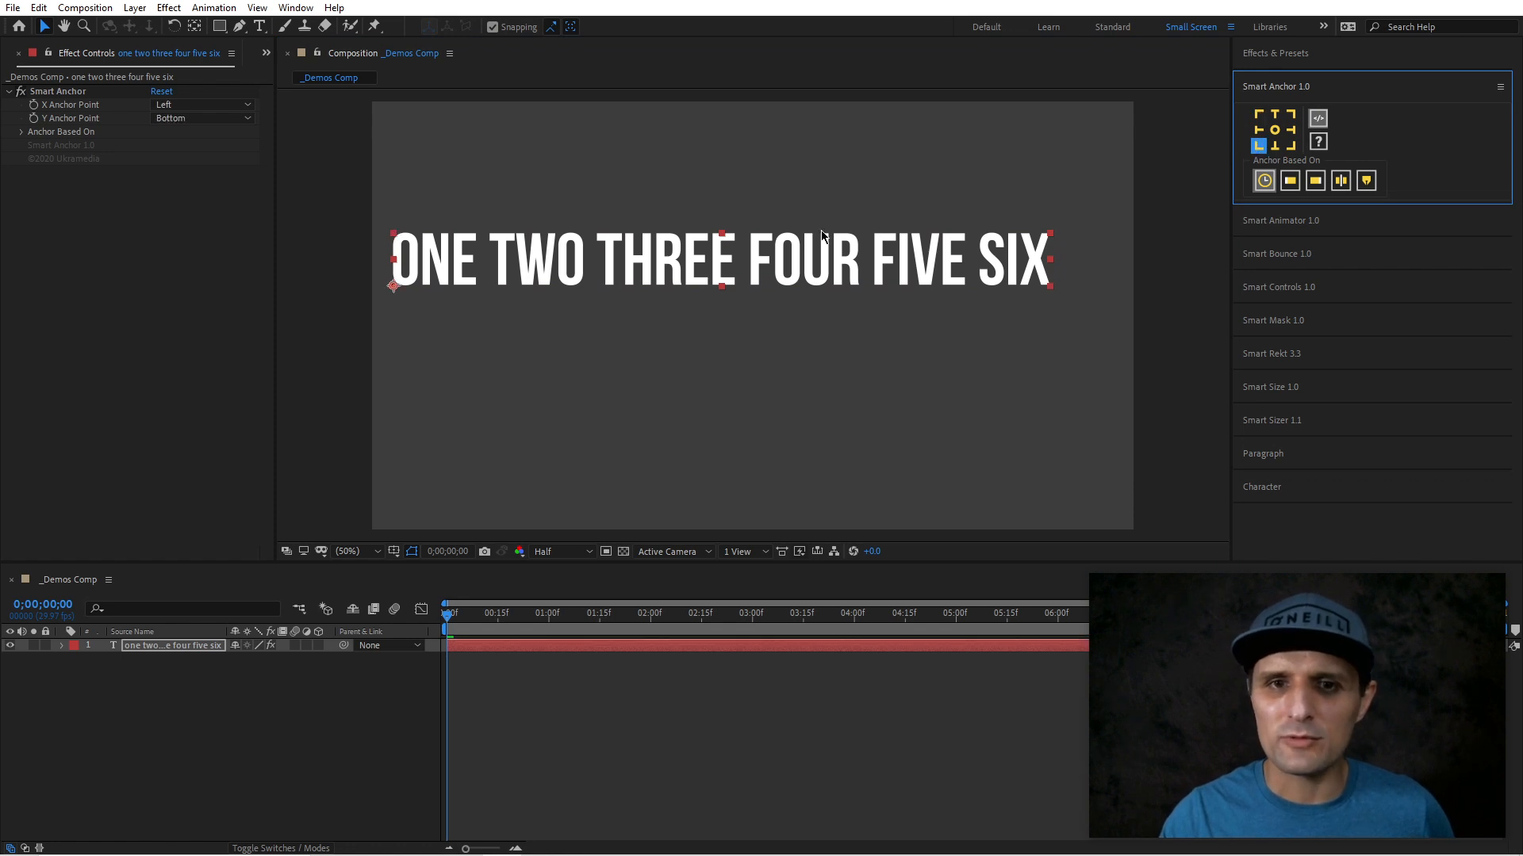
- Try replacing the text with "wsfdasdfasdfasdfasd" to test the left anchor, and restore the previous wording
{"action": "double_click", "coordinate": [757, 266]}
{"action": "type", "text": "wsfdasdfasdfasdfasd"}
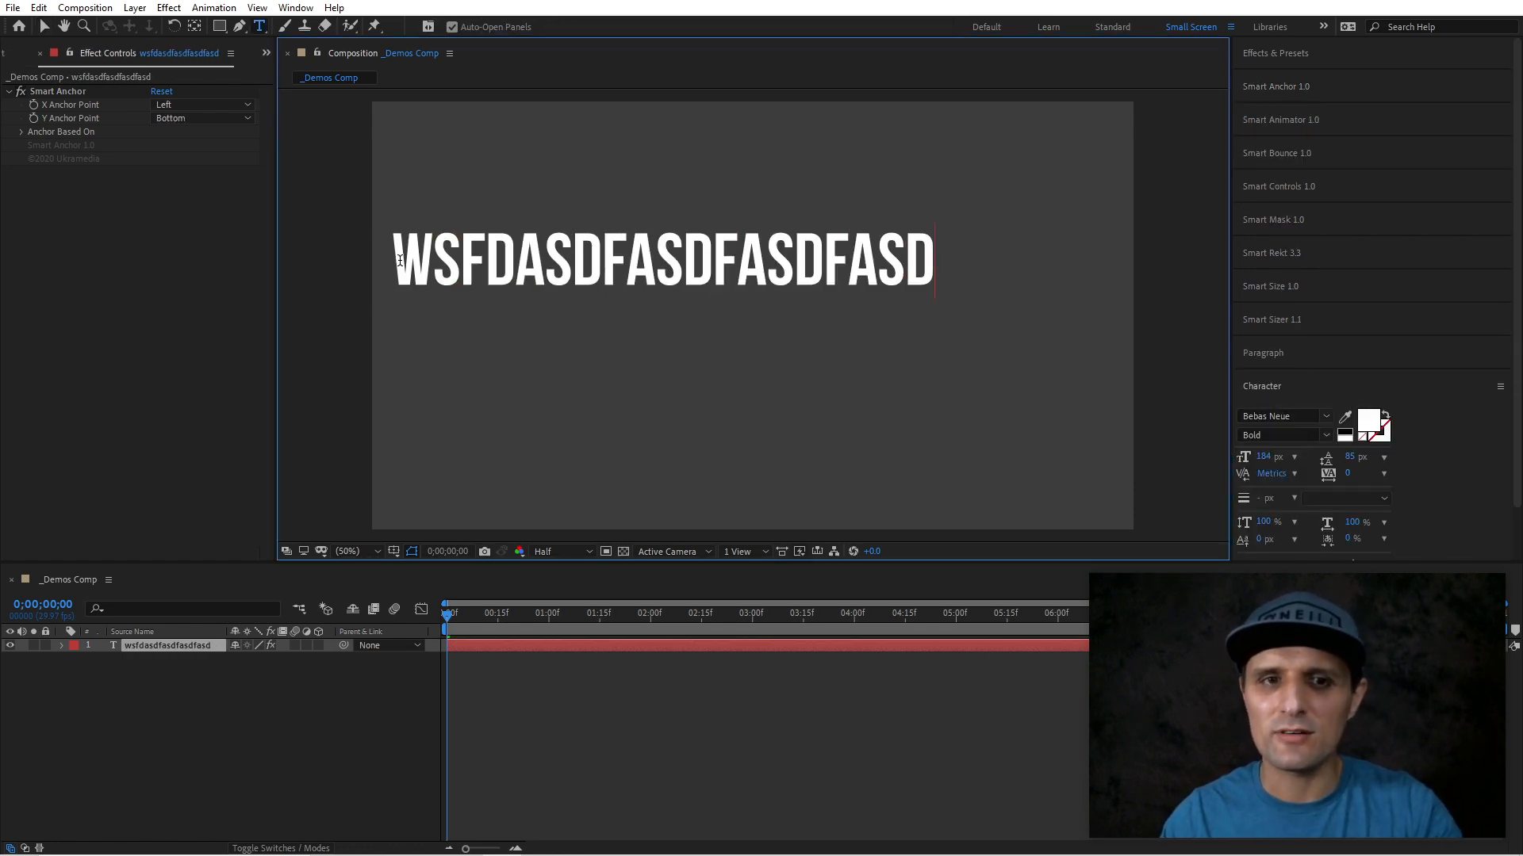
{"action": "left_click", "coordinate": [399, 712]}
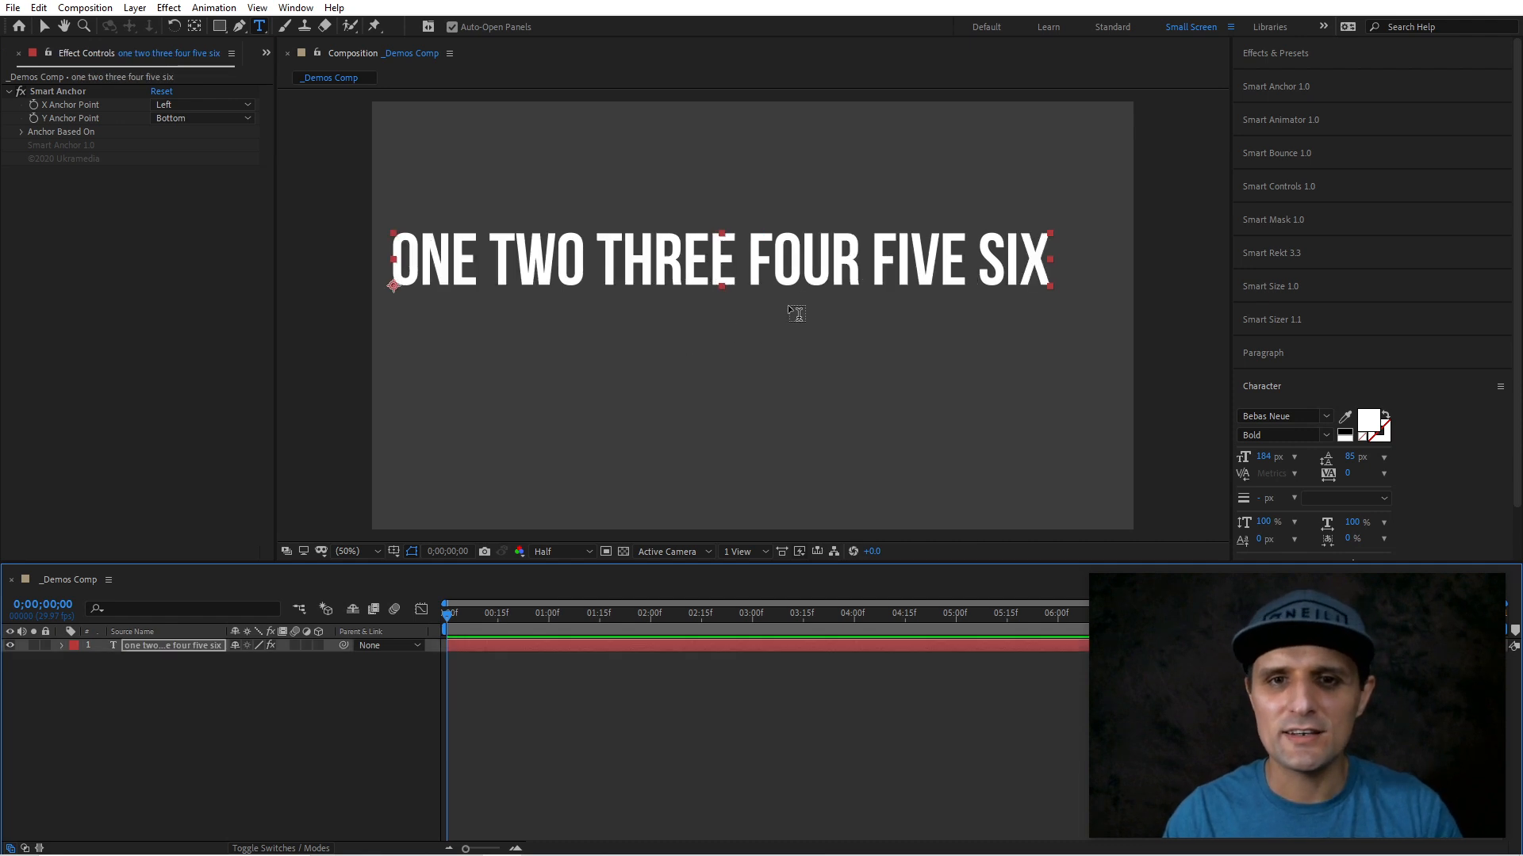
- Turn off Smart Anchor's expression mode and delete the ONE TWO THREE FOUR FIVE SIX text layer
{"action": "left_click", "coordinate": [1315, 89]}
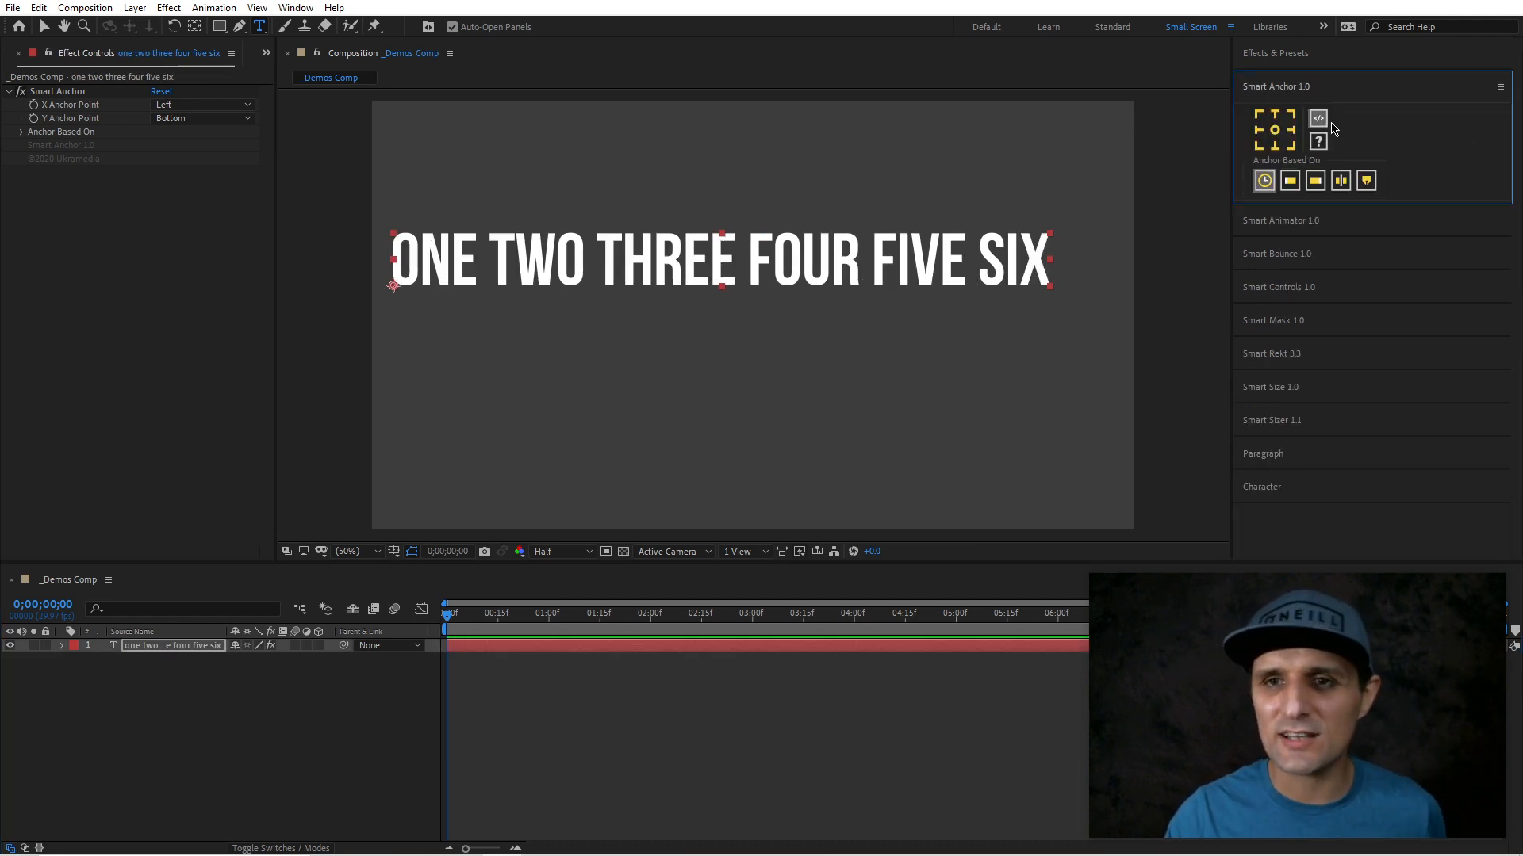
{"action": "left_click", "coordinate": [1320, 119]}
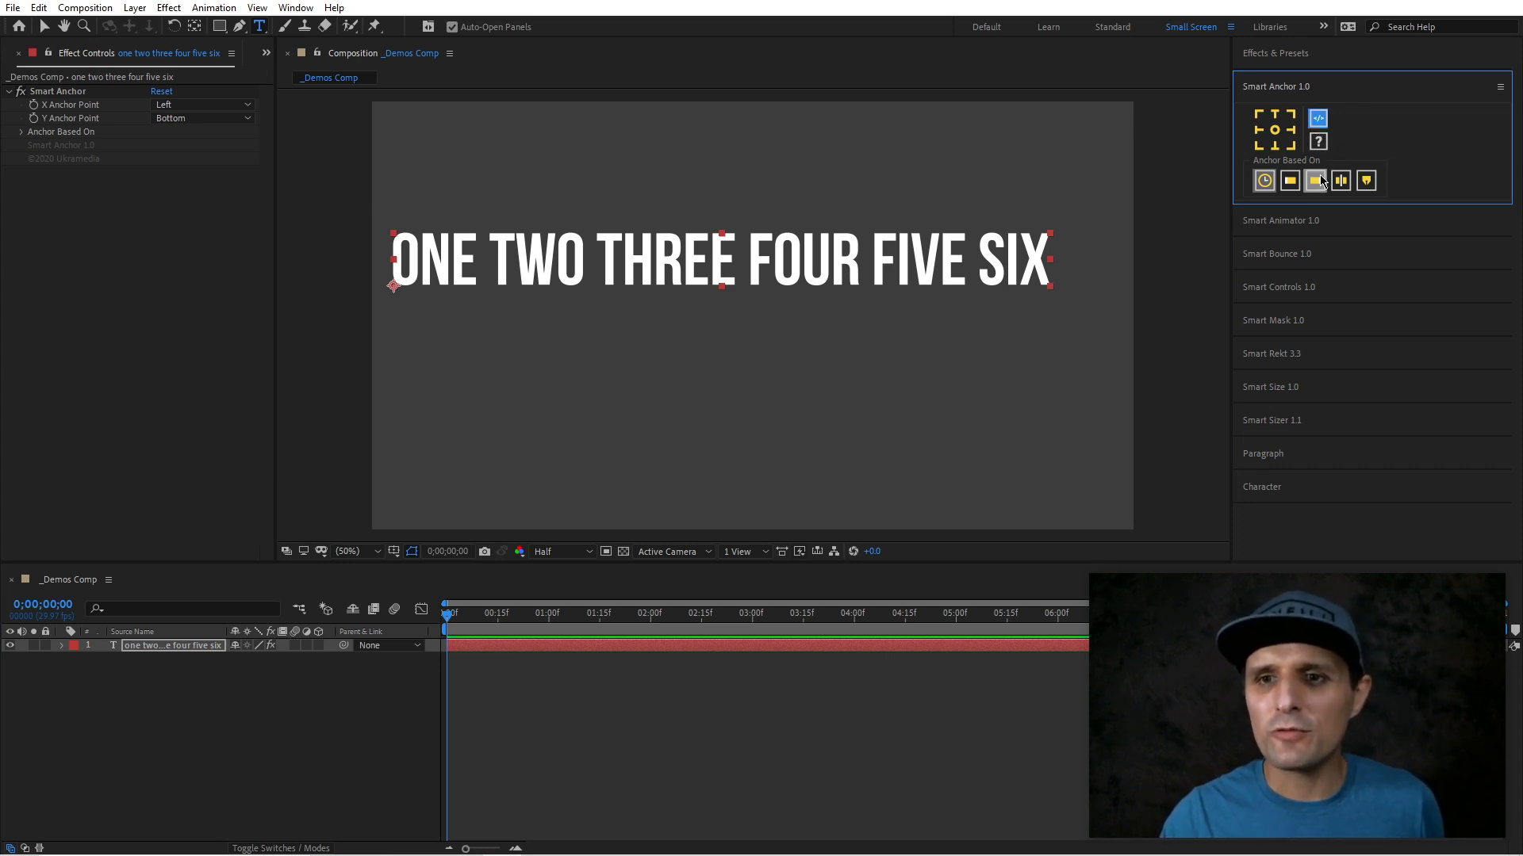
{"action": "left_click", "coordinate": [1014, 271]}
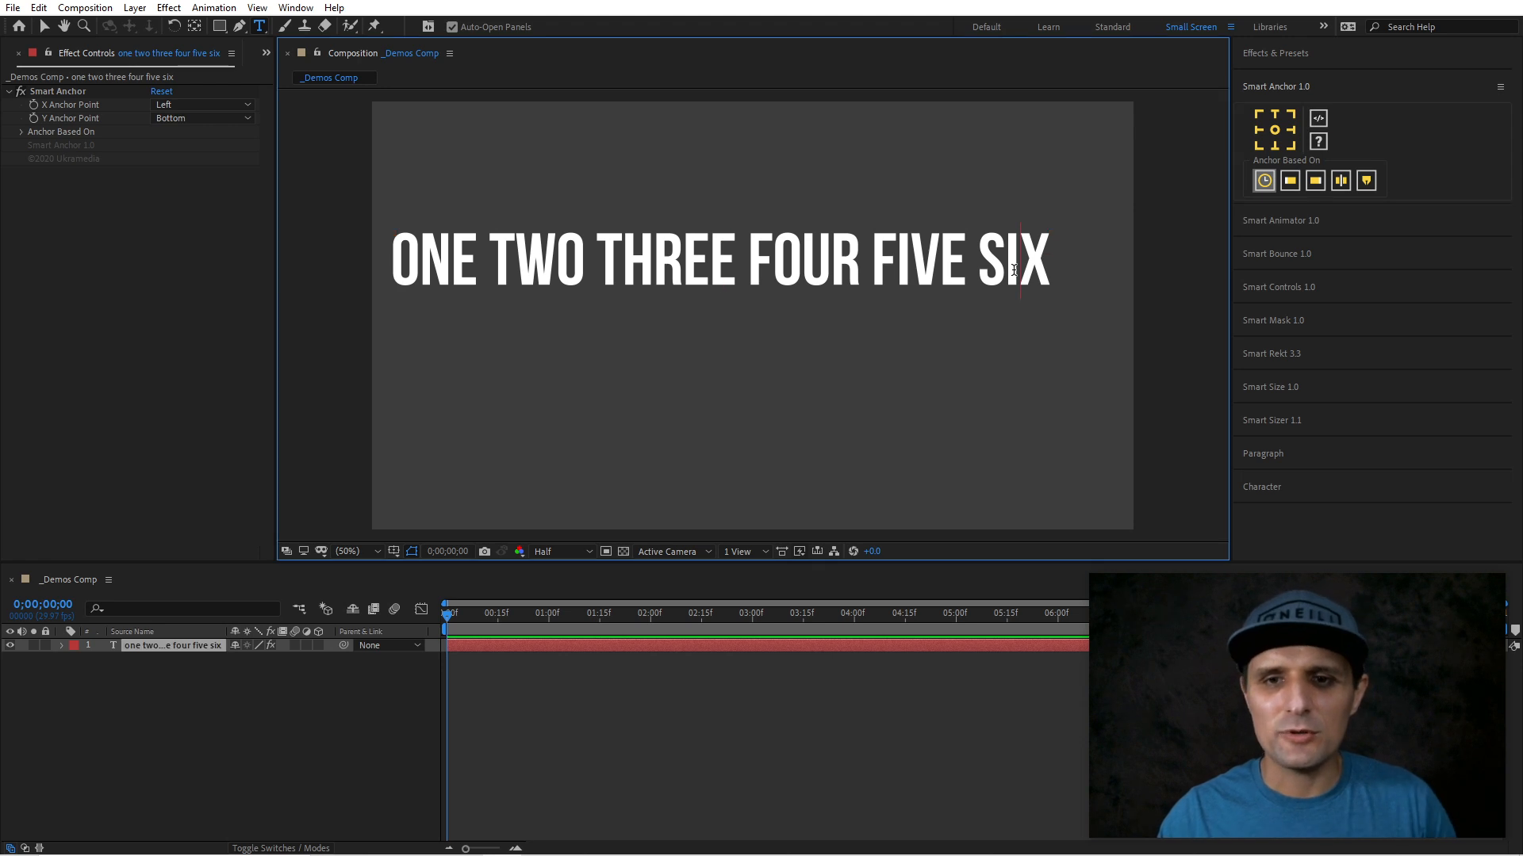
{"action": "left_click", "coordinate": [603, 702]}
{"action": "left_click", "coordinate": [625, 645]}
{"action": "key", "text": "Delete"}
- Create a new text layer reading "one two three four five" in the middle of the frame
{"action": "left_click", "coordinate": [719, 279]}
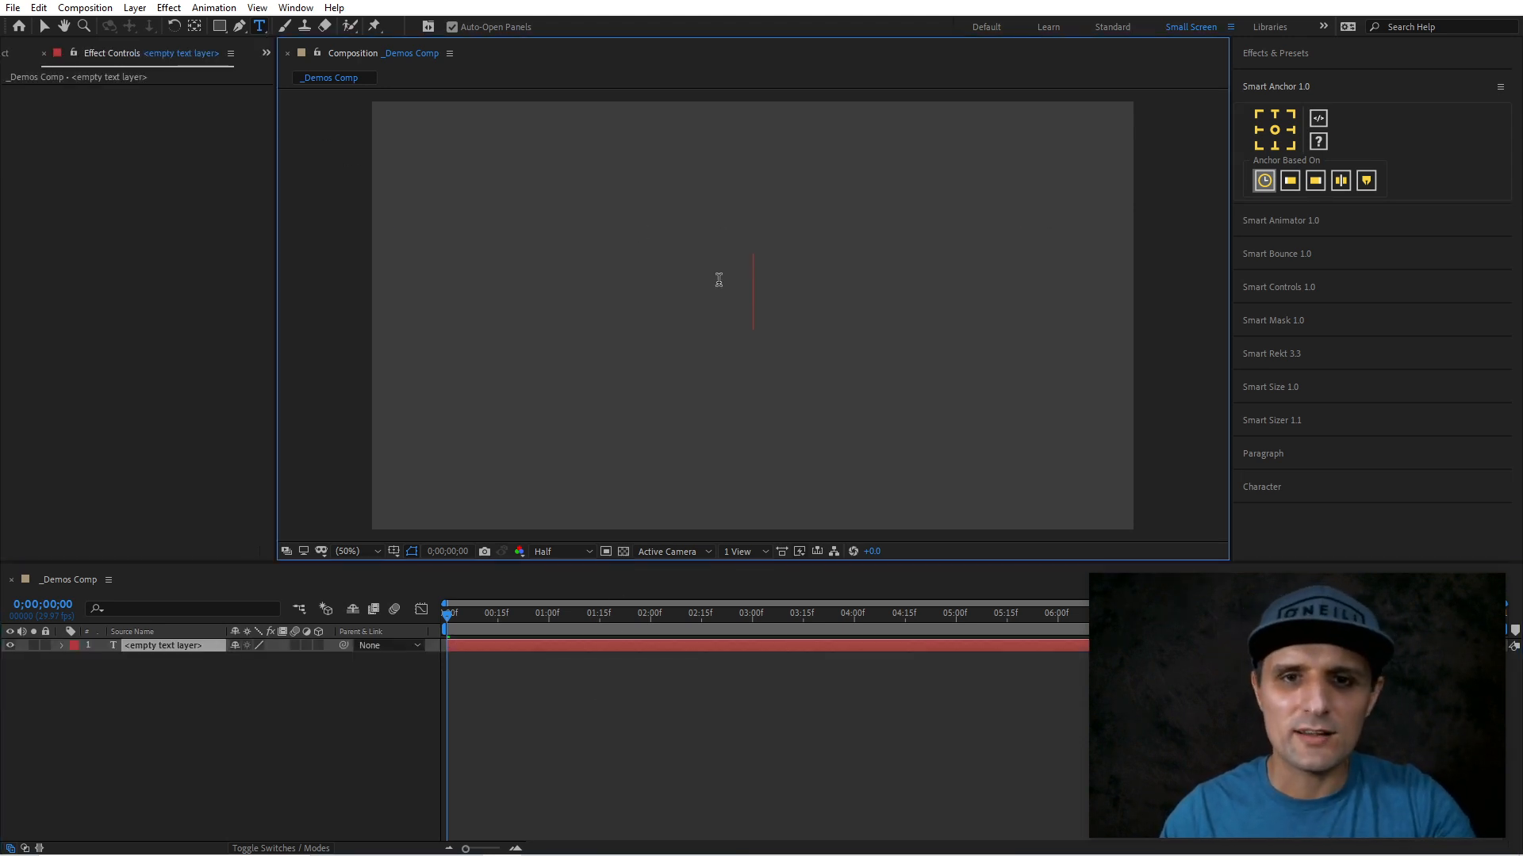
{"action": "type", "text": "j"}
{"action": "key", "text": "BackSpace"}
{"action": "type", "text": "one two thre"}
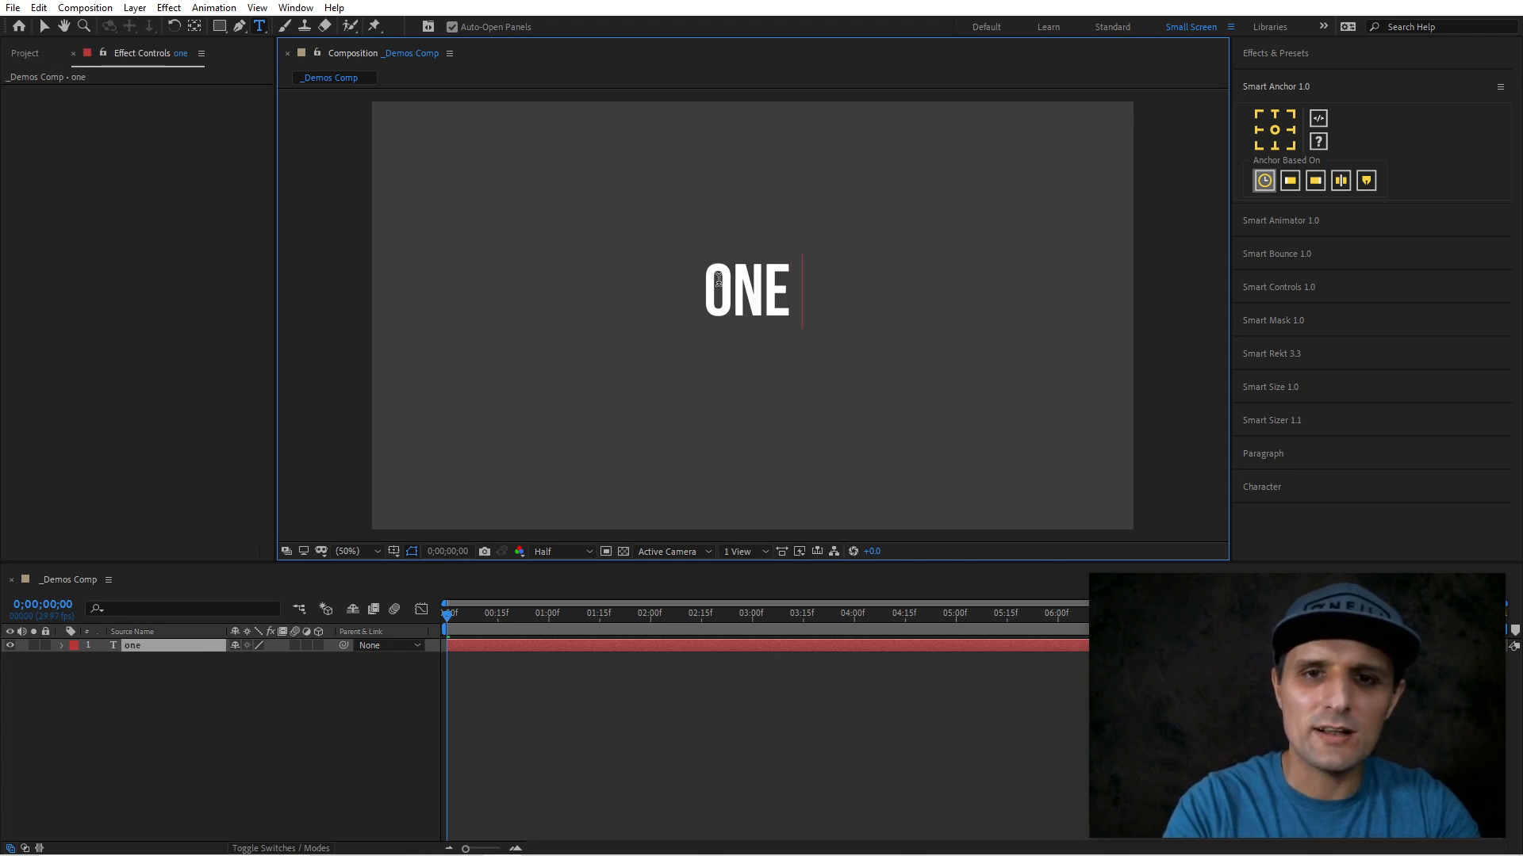
{"action": "type", "text": "e four five"}
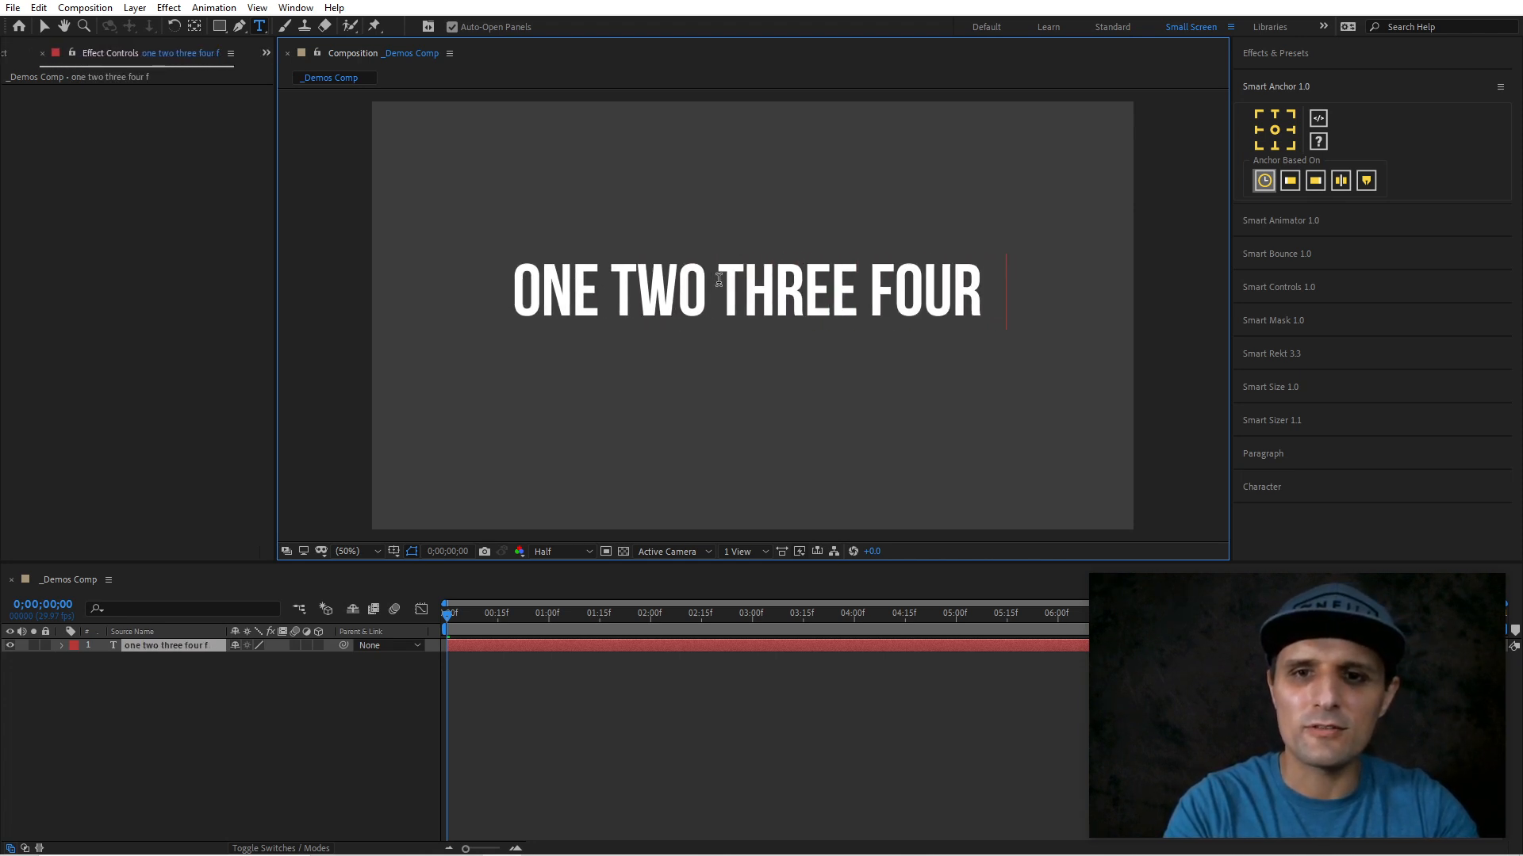
{"action": "key", "text": "Escape"}
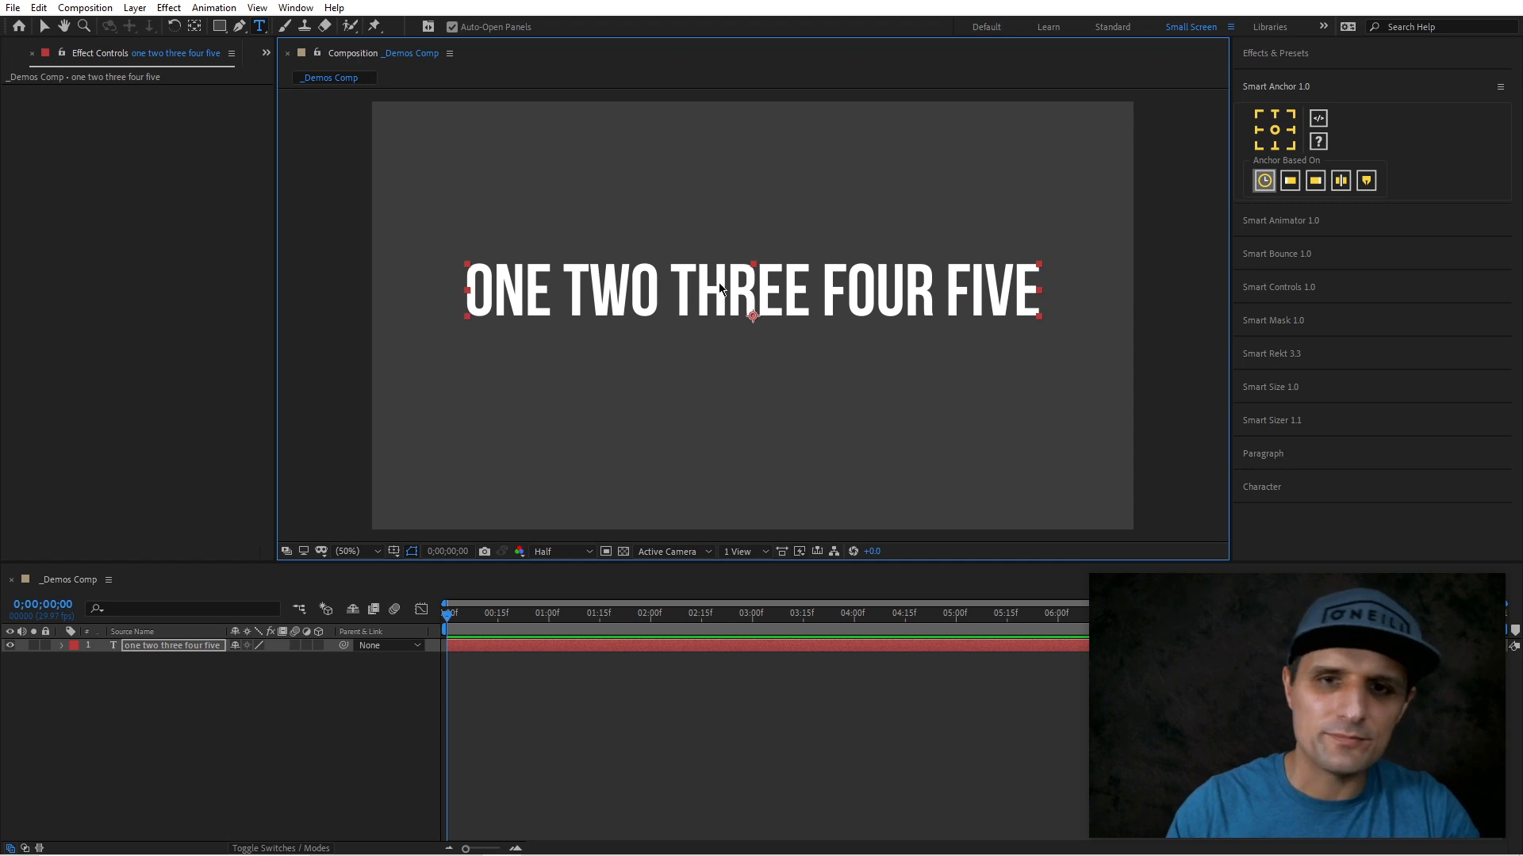
{"action": "key", "text": "v"}
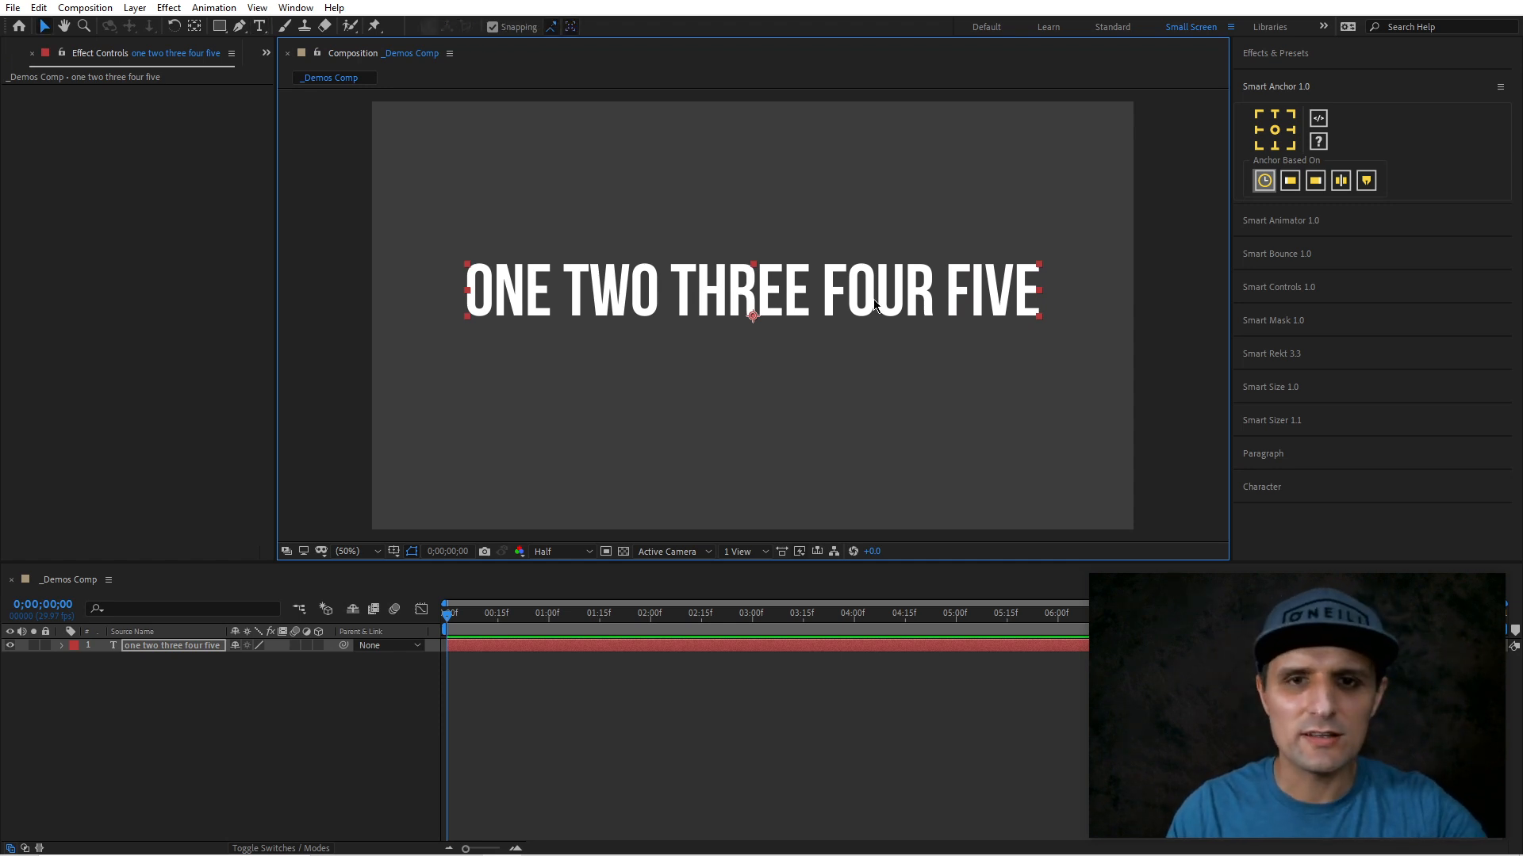
- Apply Smart Animator to the new text layer and open Smart Anchor again
{"action": "left_click", "coordinate": [1319, 228]}
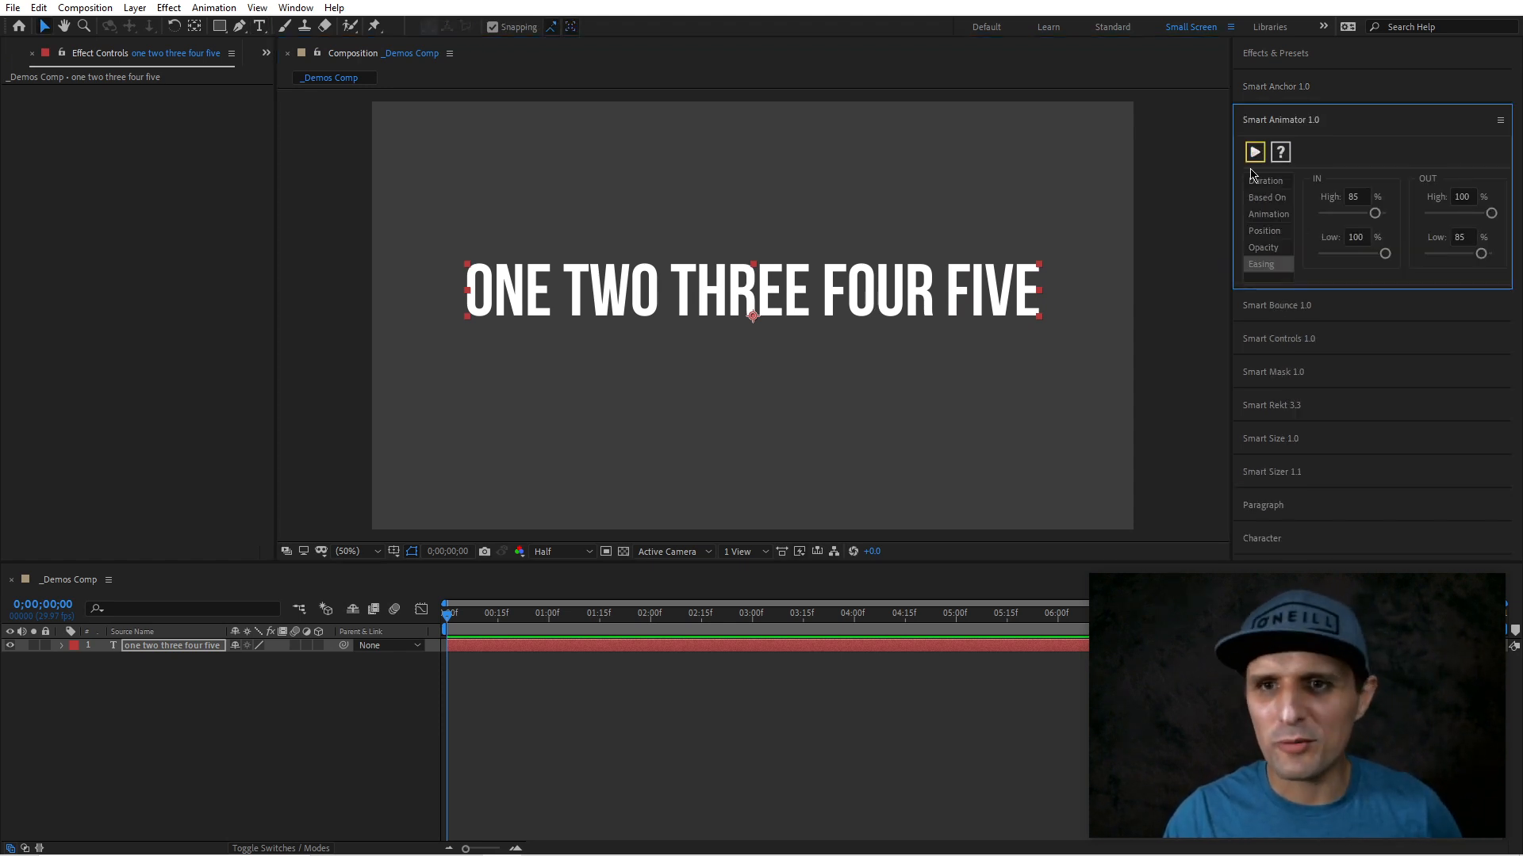
{"action": "left_click", "coordinate": [1254, 152]}
{"action": "left_click", "coordinate": [1281, 88]}
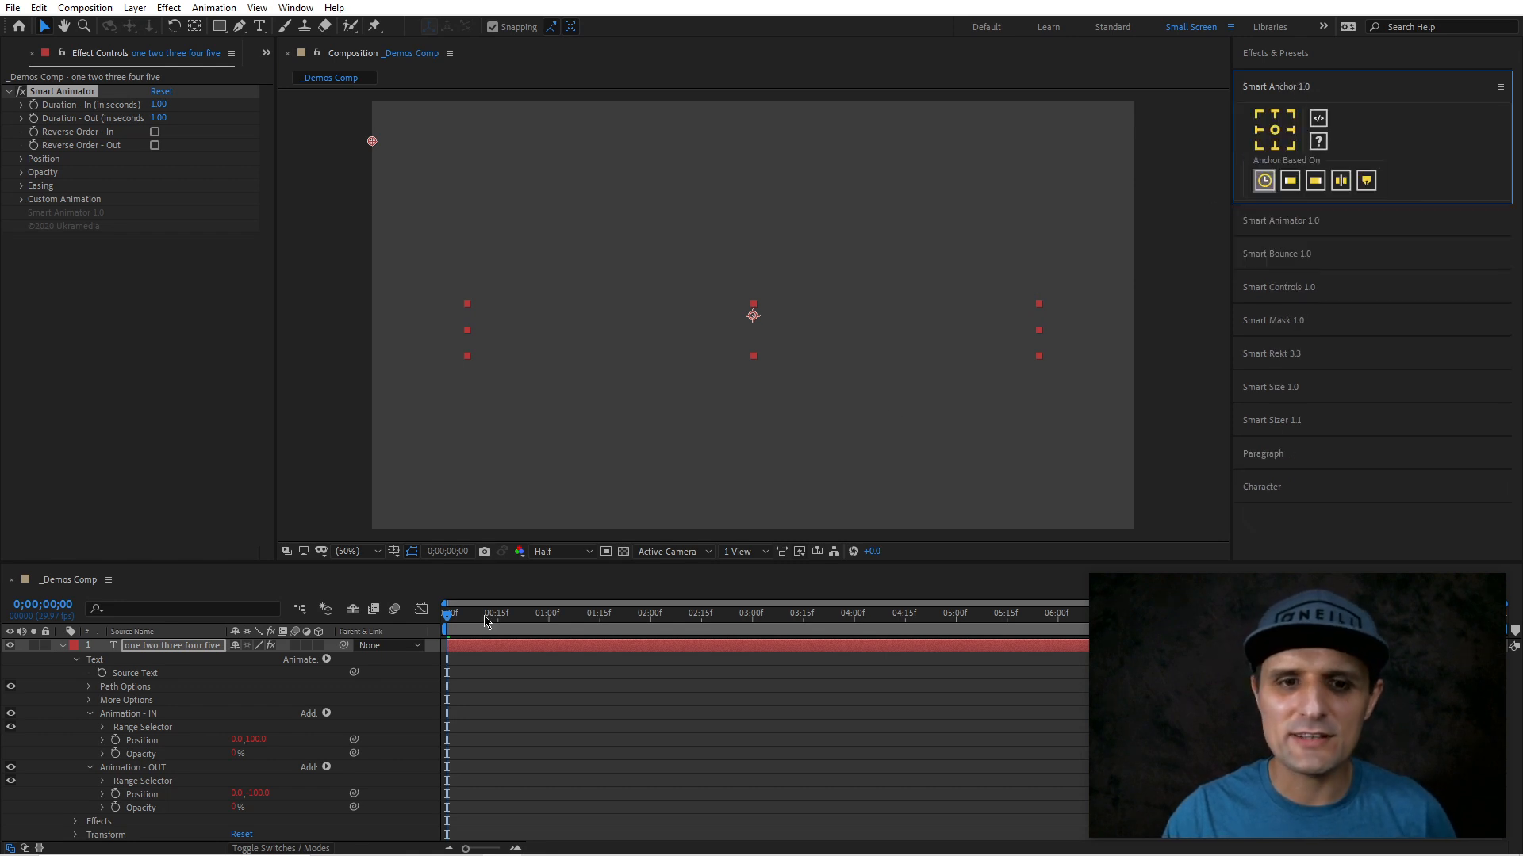
- Trim the text layer to start at 0;00;01;07 and end at about 0;00;03;14
{"action": "left_click", "coordinate": [572, 617]}
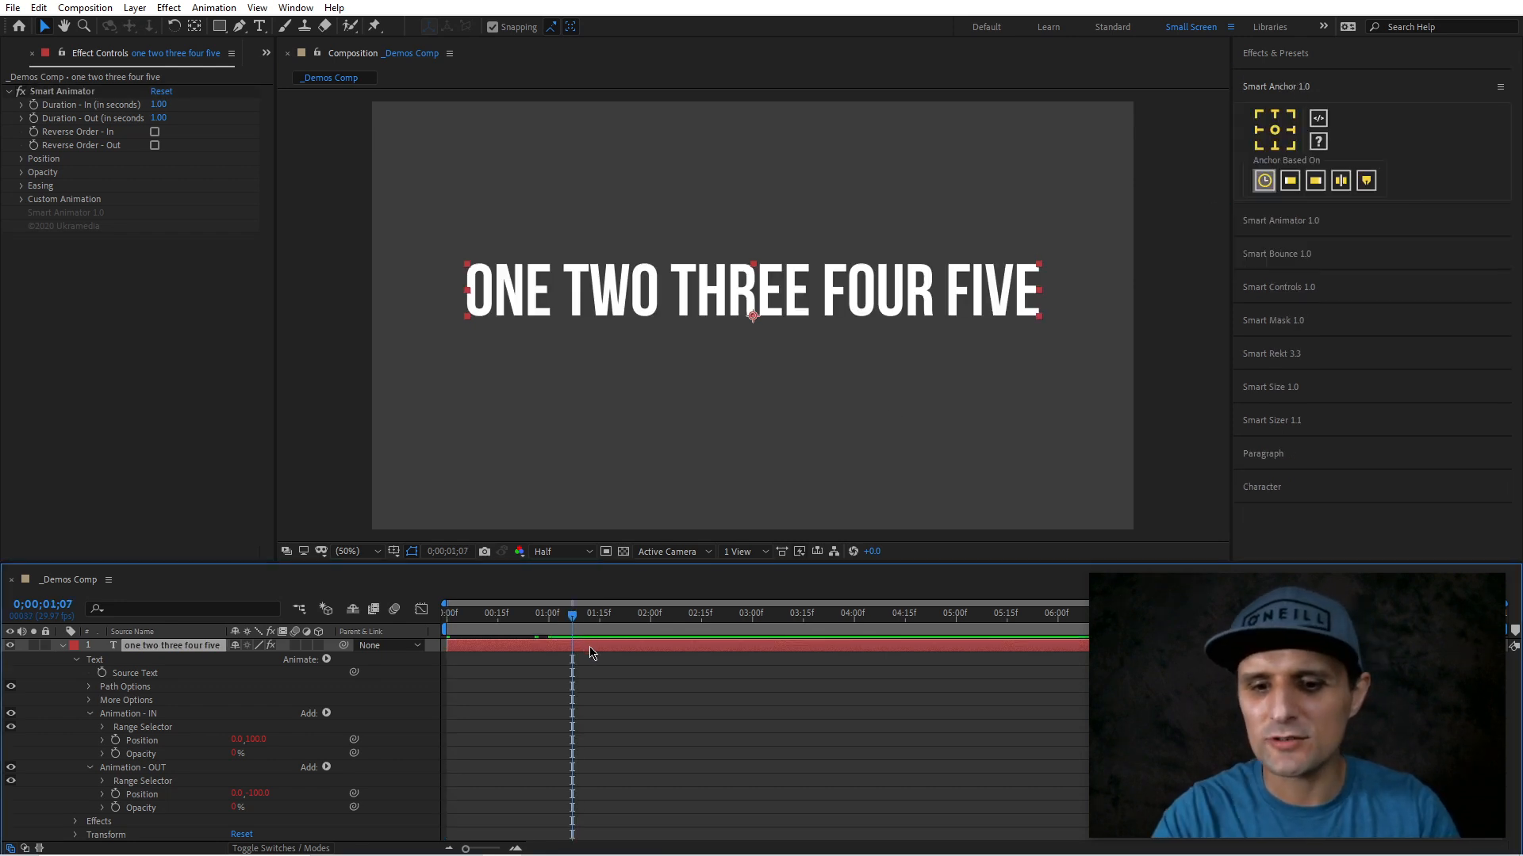
{"action": "key", "text": "bracketleft"}
{"action": "mouse_move", "coordinate": [706, 617]}
{"action": "left_mouse_down"}
{"action": "mouse_move", "coordinate": [817, 617]}
{"action": "mouse_move", "coordinate": [614, 627]}
{"action": "mouse_move", "coordinate": [787, 626]}
{"action": "mouse_move", "coordinate": [724, 629]}
{"action": "left_mouse_up"}
{"action": "key", "text": "alt+bracketright"}
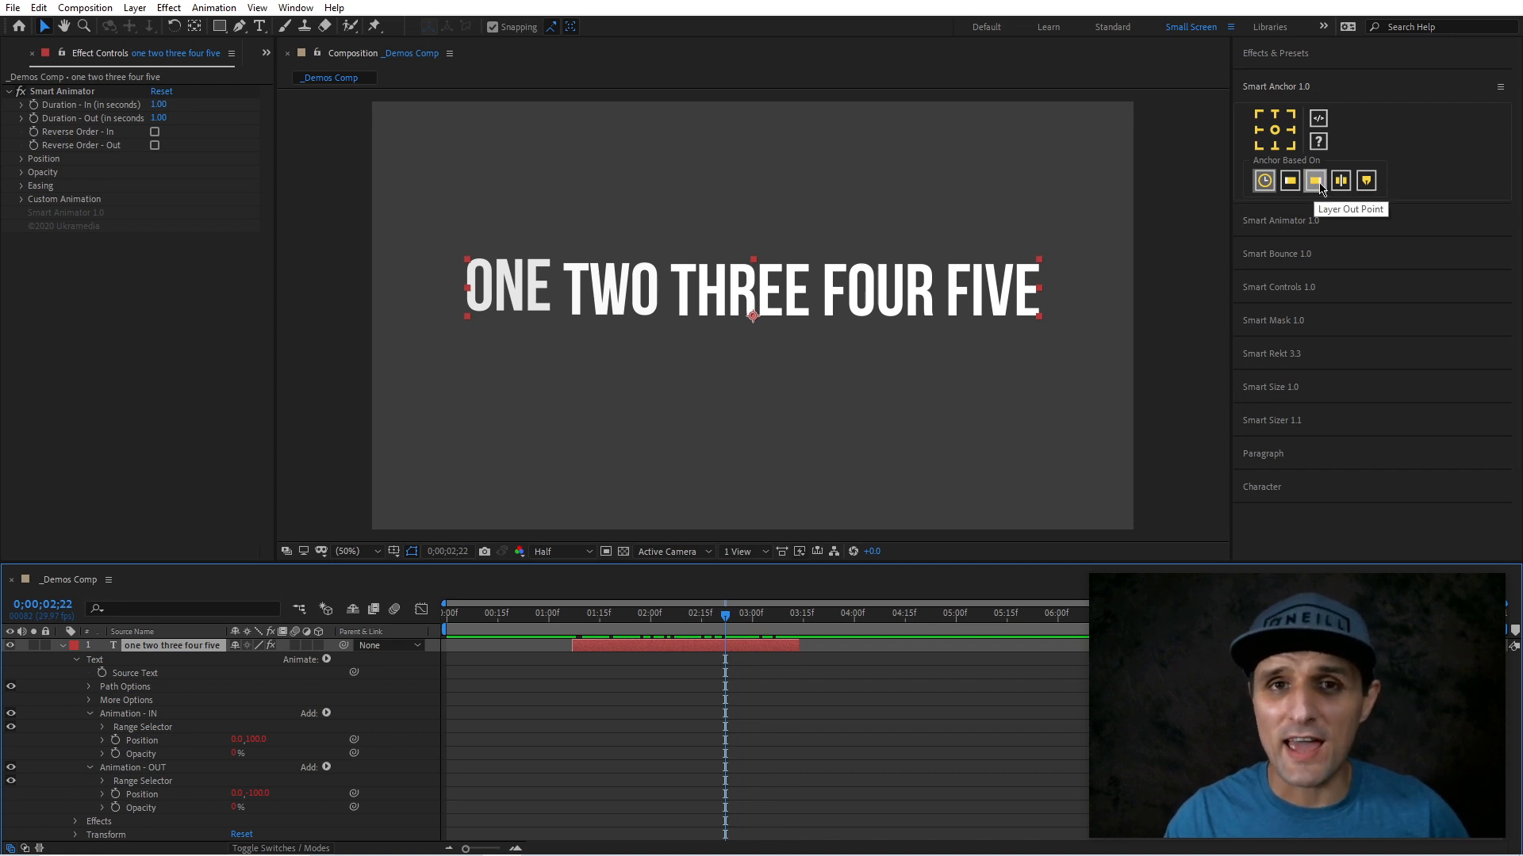
{"action": "left_click", "coordinate": [1322, 120]}
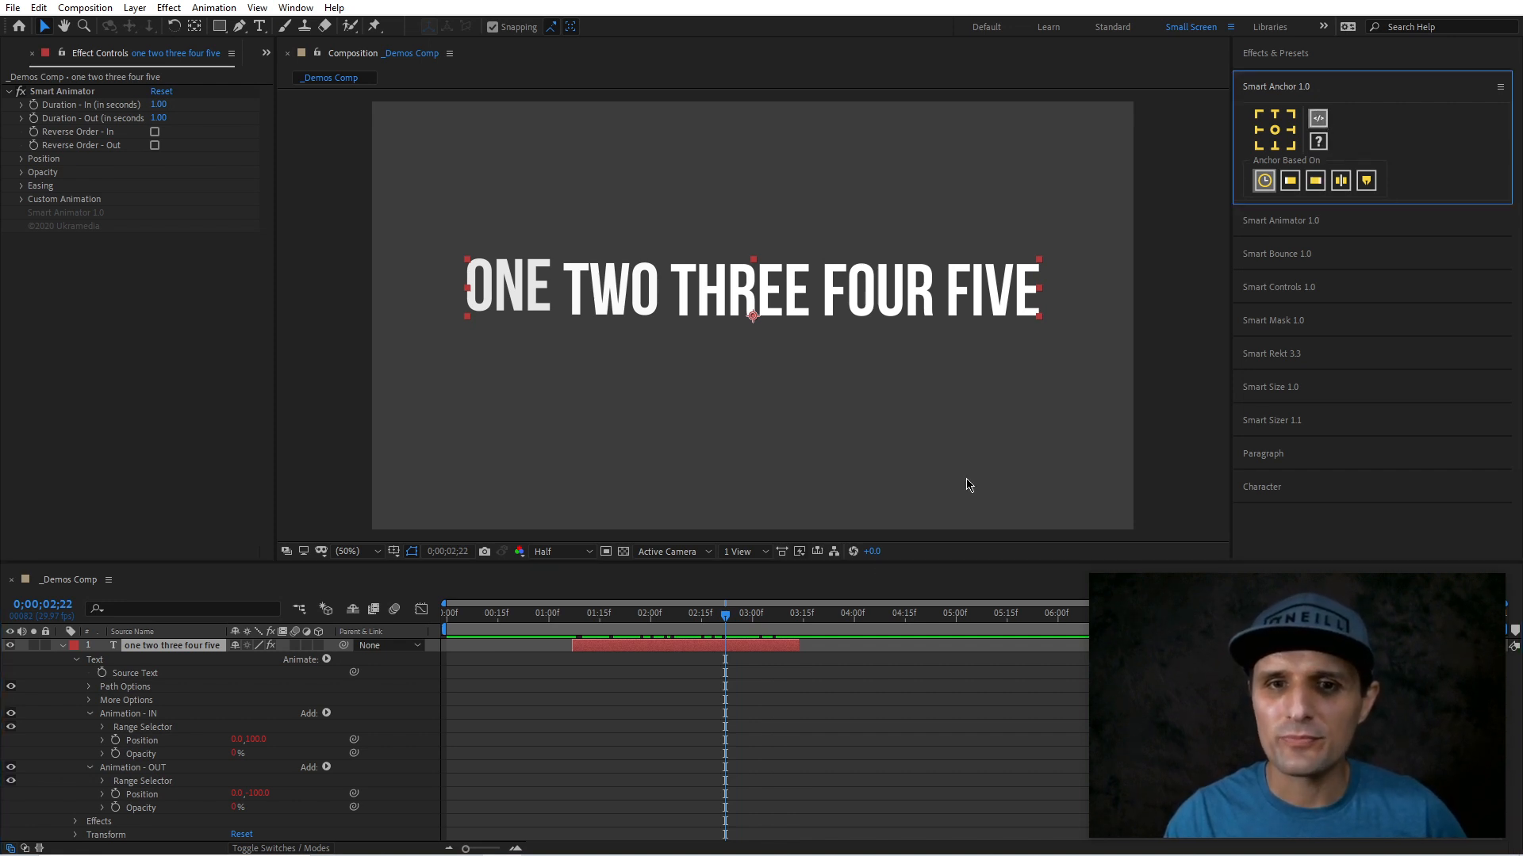
{"action": "mouse_move", "coordinate": [698, 637]}
{"action": "left_mouse_down"}
{"action": "mouse_move", "coordinate": [657, 628]}
{"action": "mouse_move", "coordinate": [691, 628]}
{"action": "left_mouse_up"}
{"action": "left_click", "coordinate": [1288, 164]}
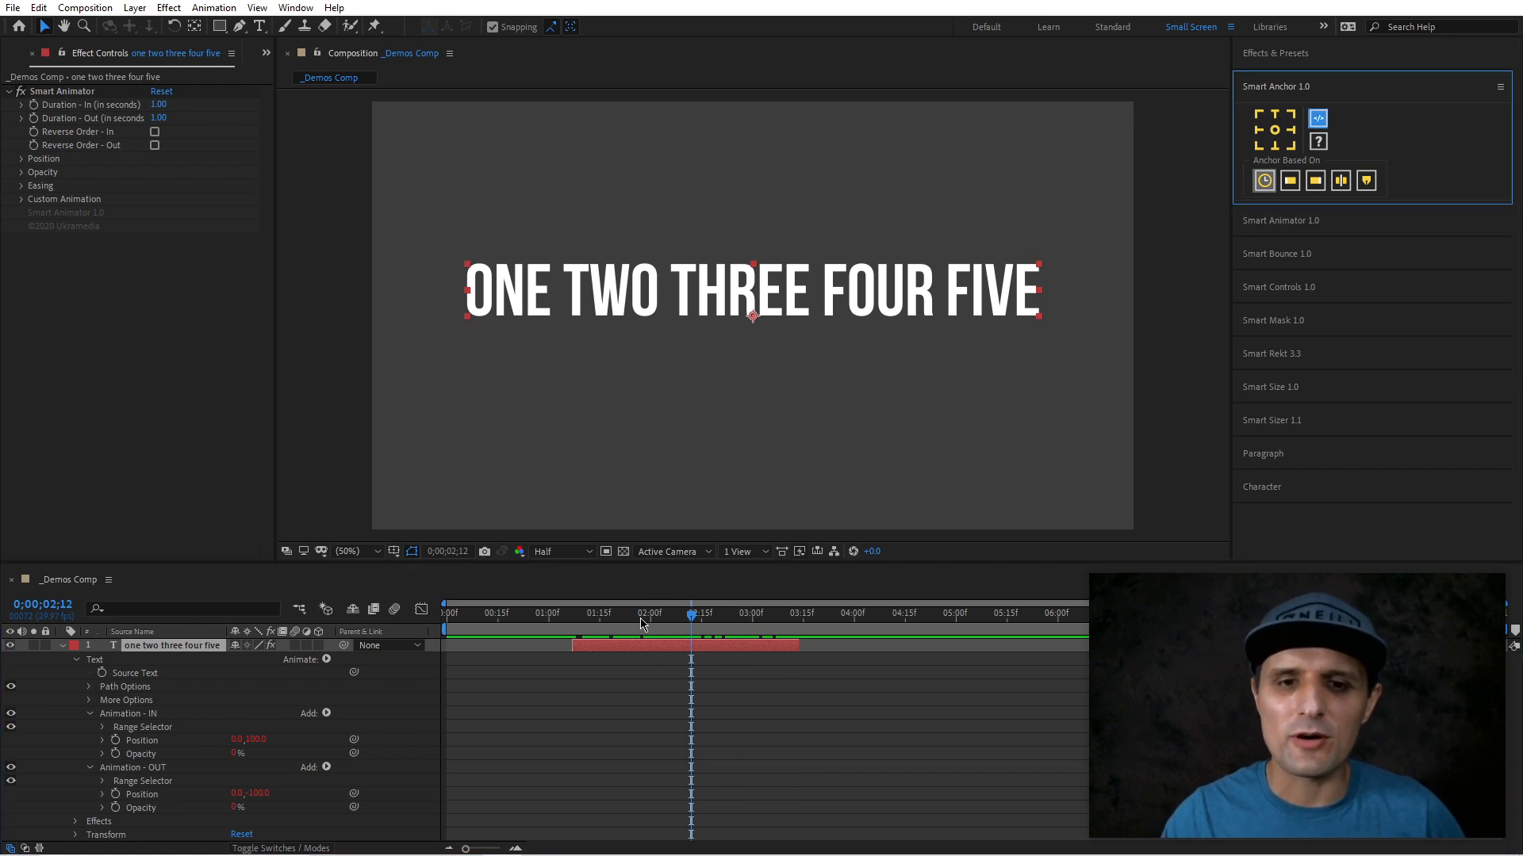
- At 0;00;01;14, set the anchor to top-left based on composition time and scrub forward to check its position
{"action": "left_click", "coordinate": [612, 629]}
{"action": "left_click_drag", "start_coordinate": [613, 632], "coordinate": [596, 631]}
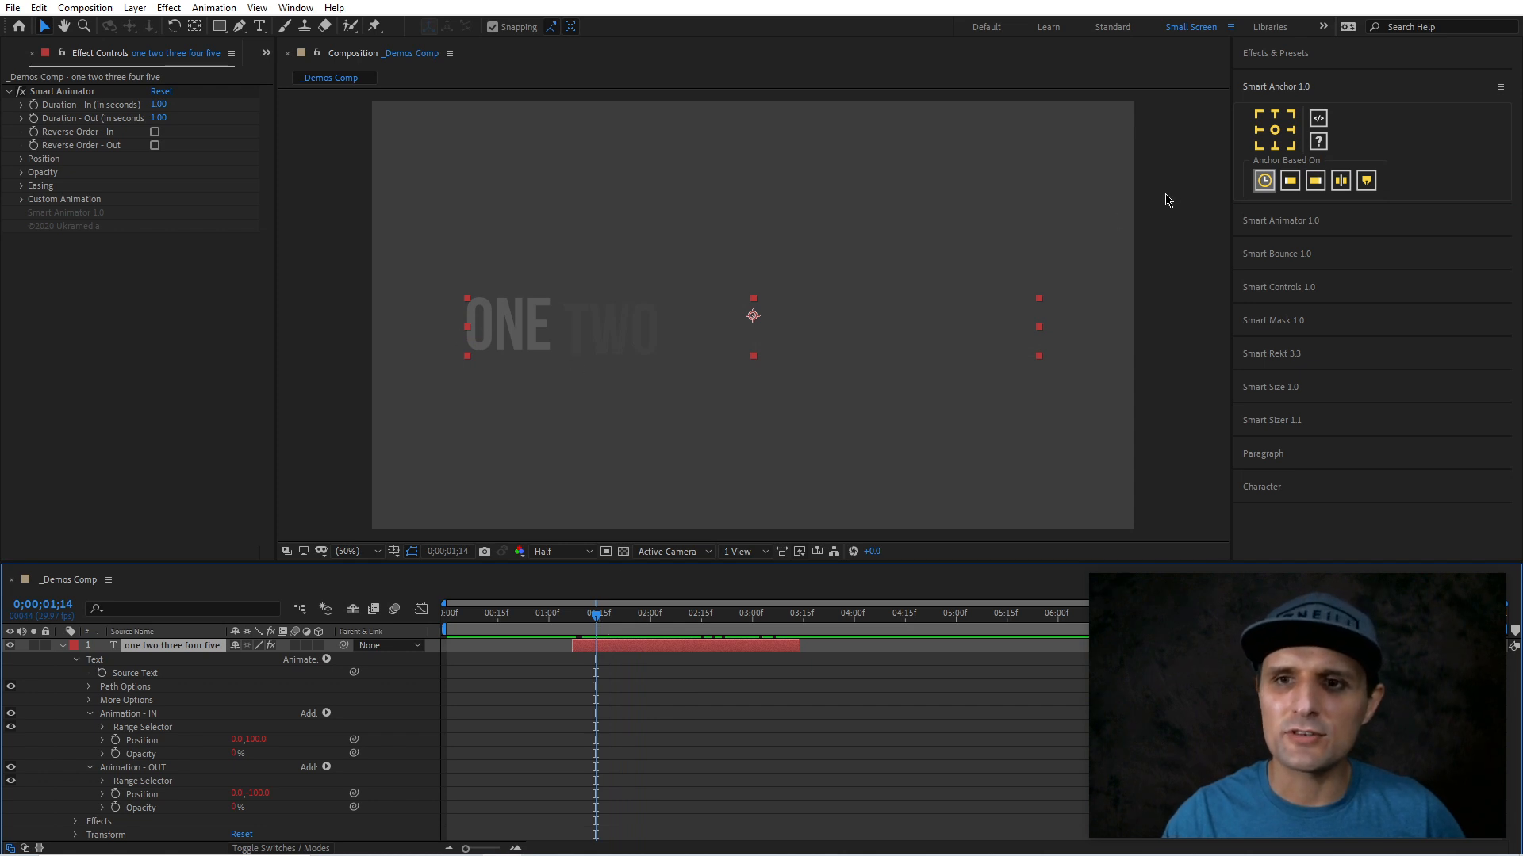
{"action": "left_click", "coordinate": [1258, 115]}
{"action": "left_click_drag", "start_coordinate": [600, 622], "coordinate": [698, 621]}
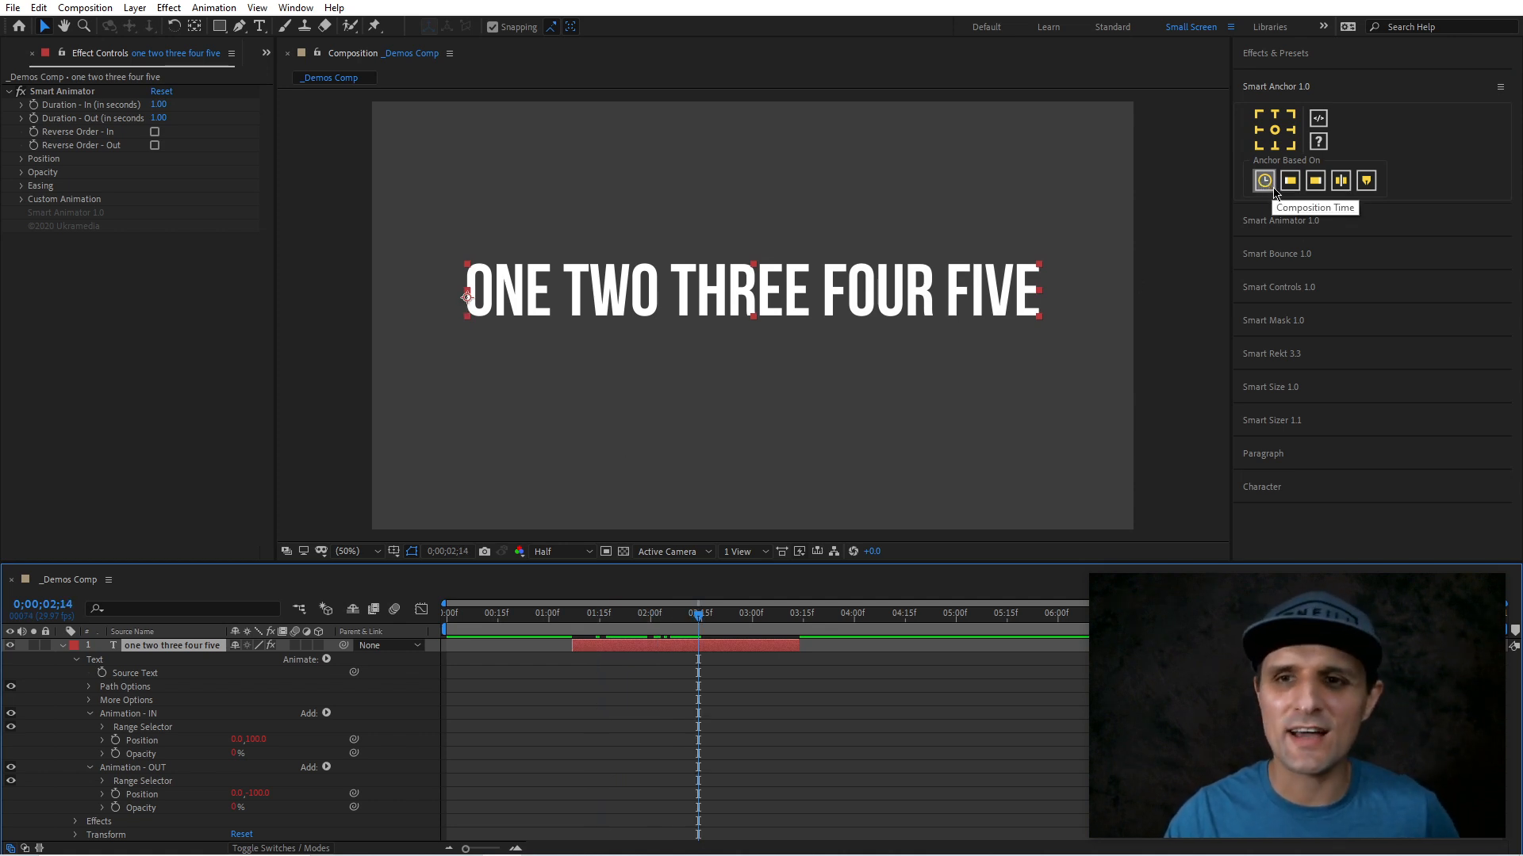
- Reapply the composition-time top-left anchor at a frame where all the words are fully visible
{"action": "mouse_move", "coordinate": [698, 618]}
{"action": "left_mouse_down"}
{"action": "mouse_move", "coordinate": [615, 619]}
{"action": "mouse_move", "coordinate": [674, 619]}
{"action": "left_mouse_up"}
{"action": "left_click", "coordinate": [1260, 116]}
{"action": "left_click_drag", "start_coordinate": [638, 616], "coordinate": [667, 626]}
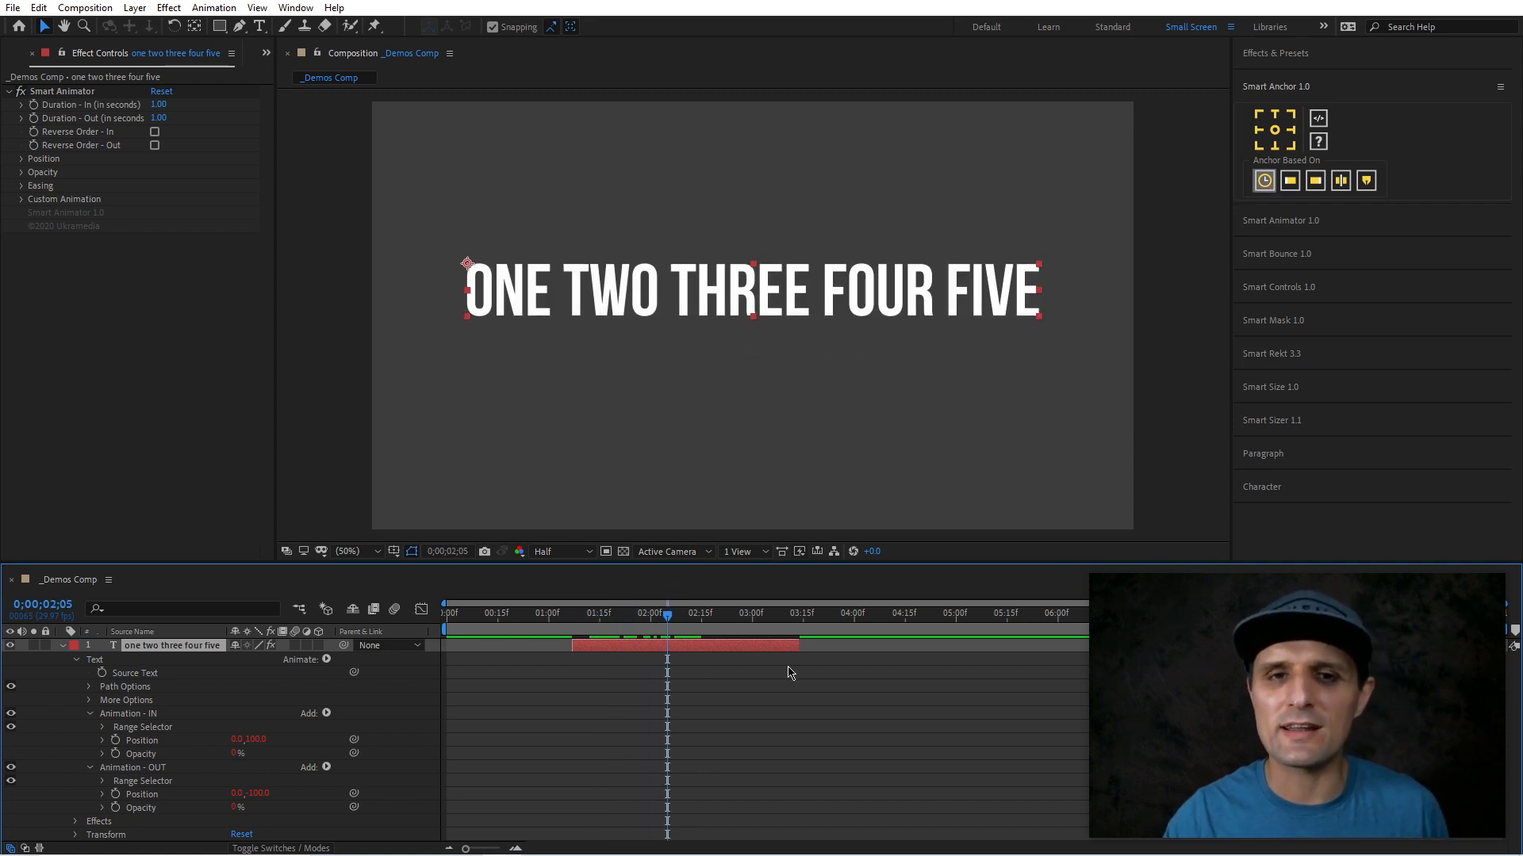
- Set the top-left anchor based on the layer's in point and scrub through the intro animation to check it
{"action": "left_click", "coordinate": [1289, 180]}
{"action": "left_click", "coordinate": [1259, 117]}
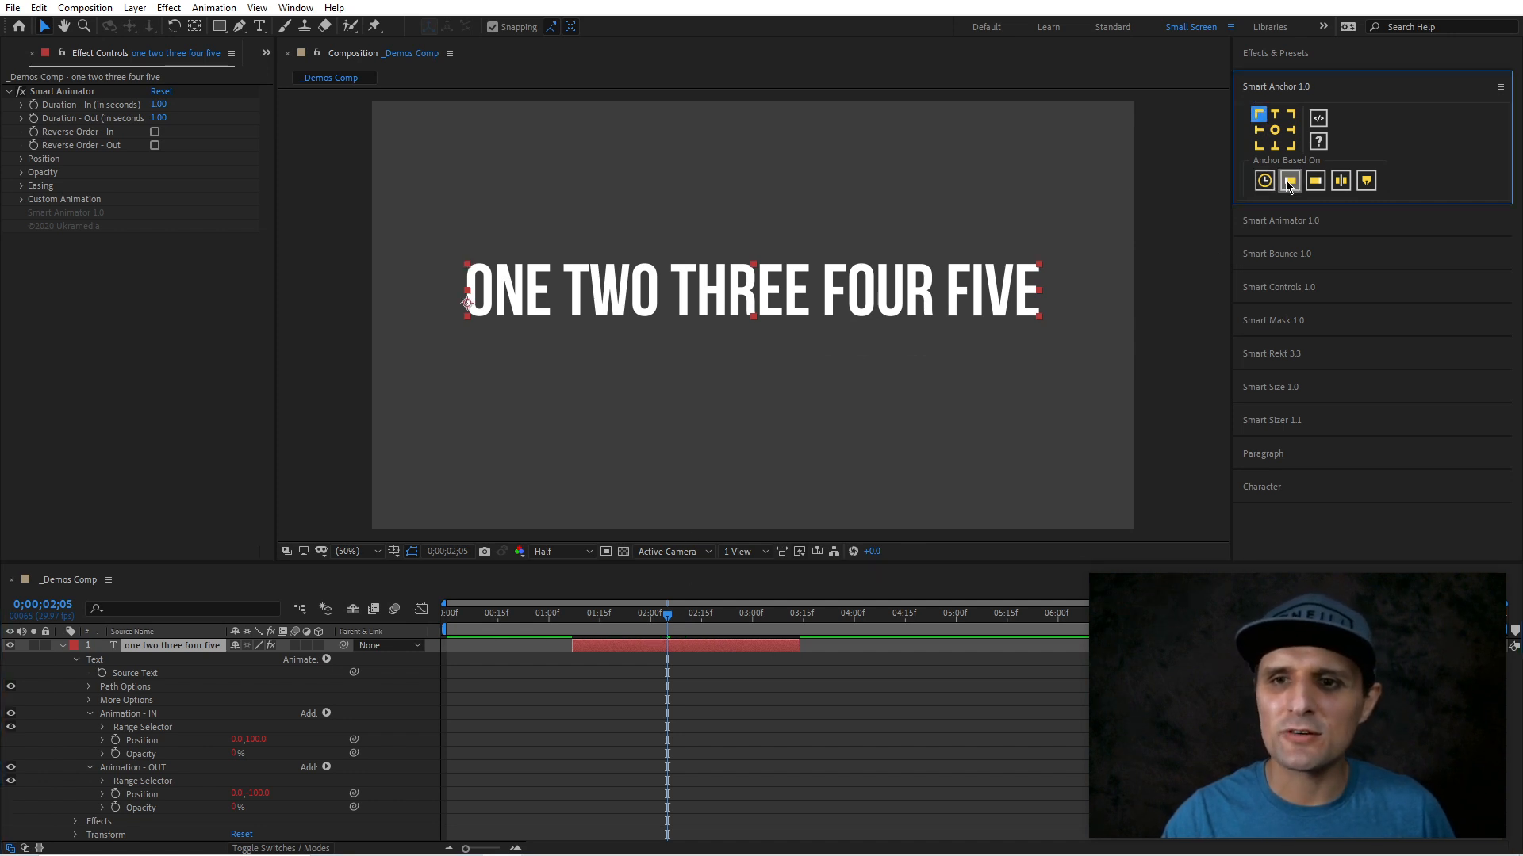
{"action": "left_click_drag", "start_coordinate": [578, 615], "coordinate": [572, 616]}
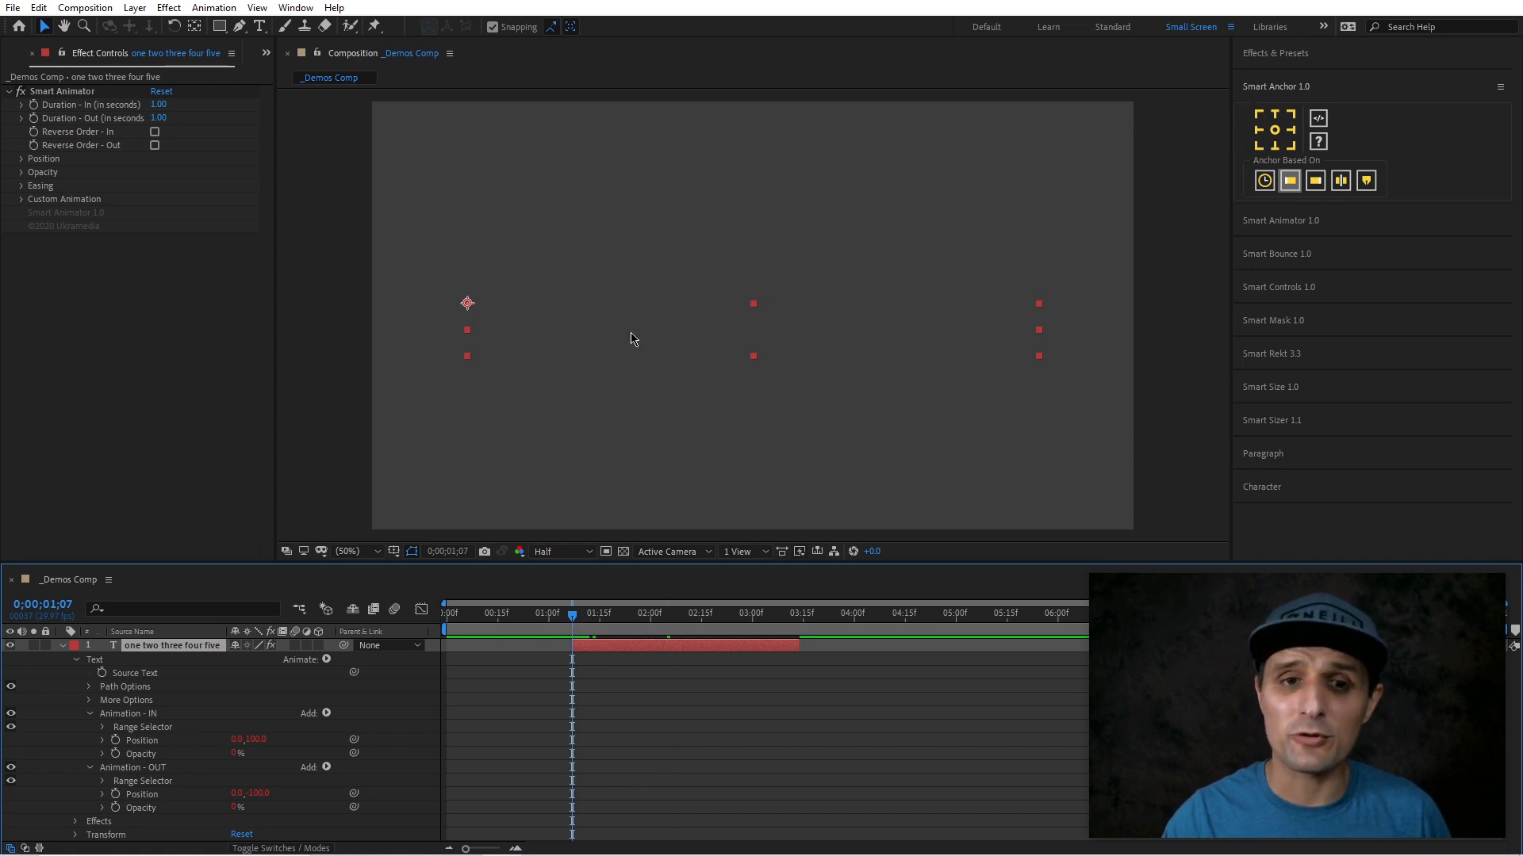
{"action": "left_click_drag", "start_coordinate": [605, 616], "coordinate": [685, 617]}
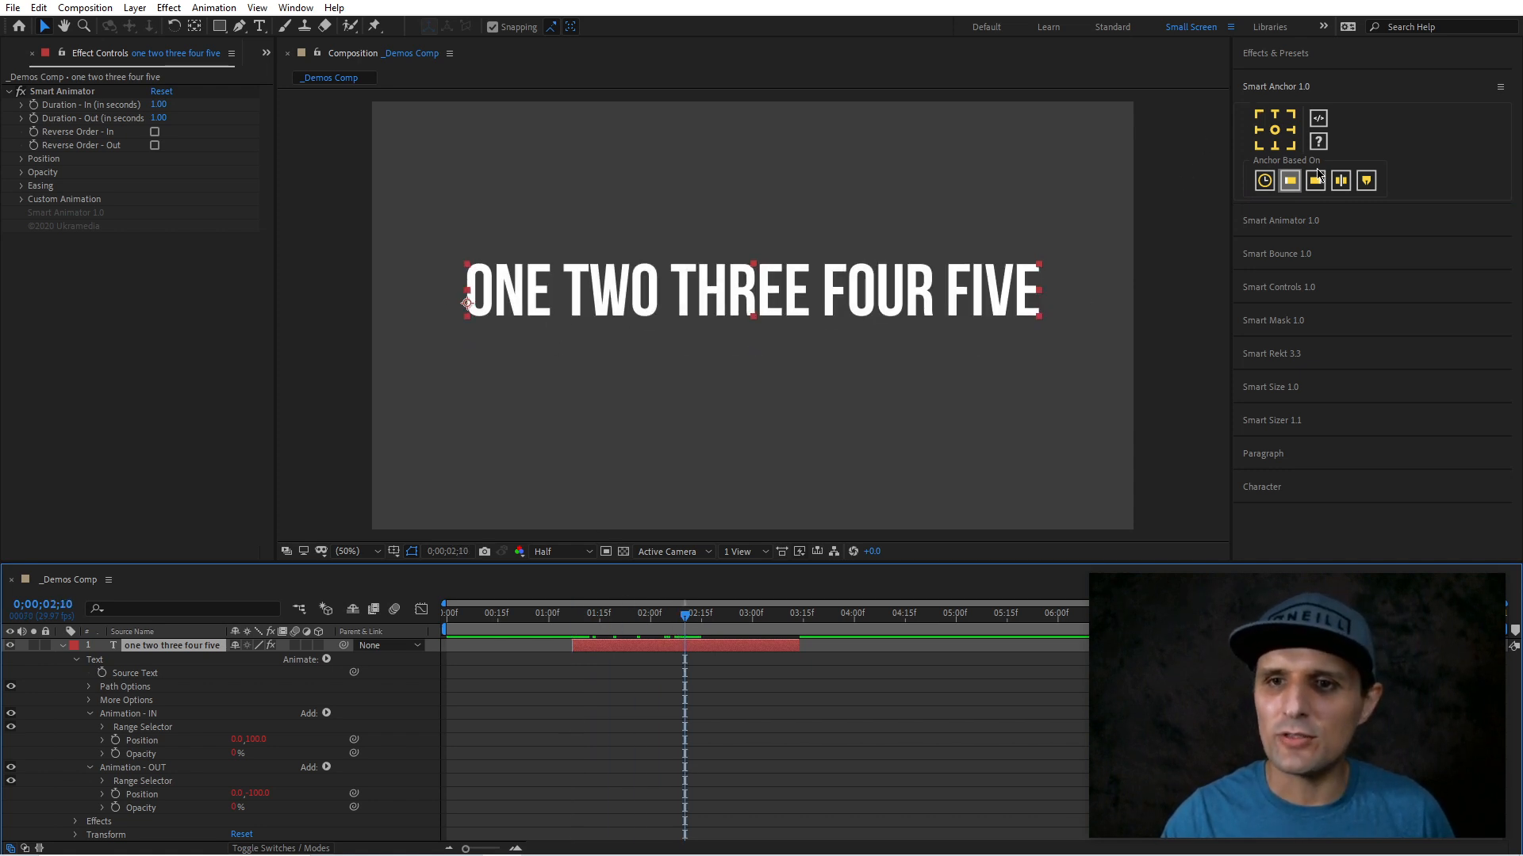
- Set the top-right anchor based on the layer's out point and play the outro animation to check it
{"action": "left_click", "coordinate": [1315, 181]}
{"action": "left_click", "coordinate": [1291, 115]}
{"action": "left_click", "coordinate": [708, 627]}
{"action": "left_click_drag", "start_coordinate": [708, 627], "coordinate": [705, 626]}
{"action": "key", "text": "space"}
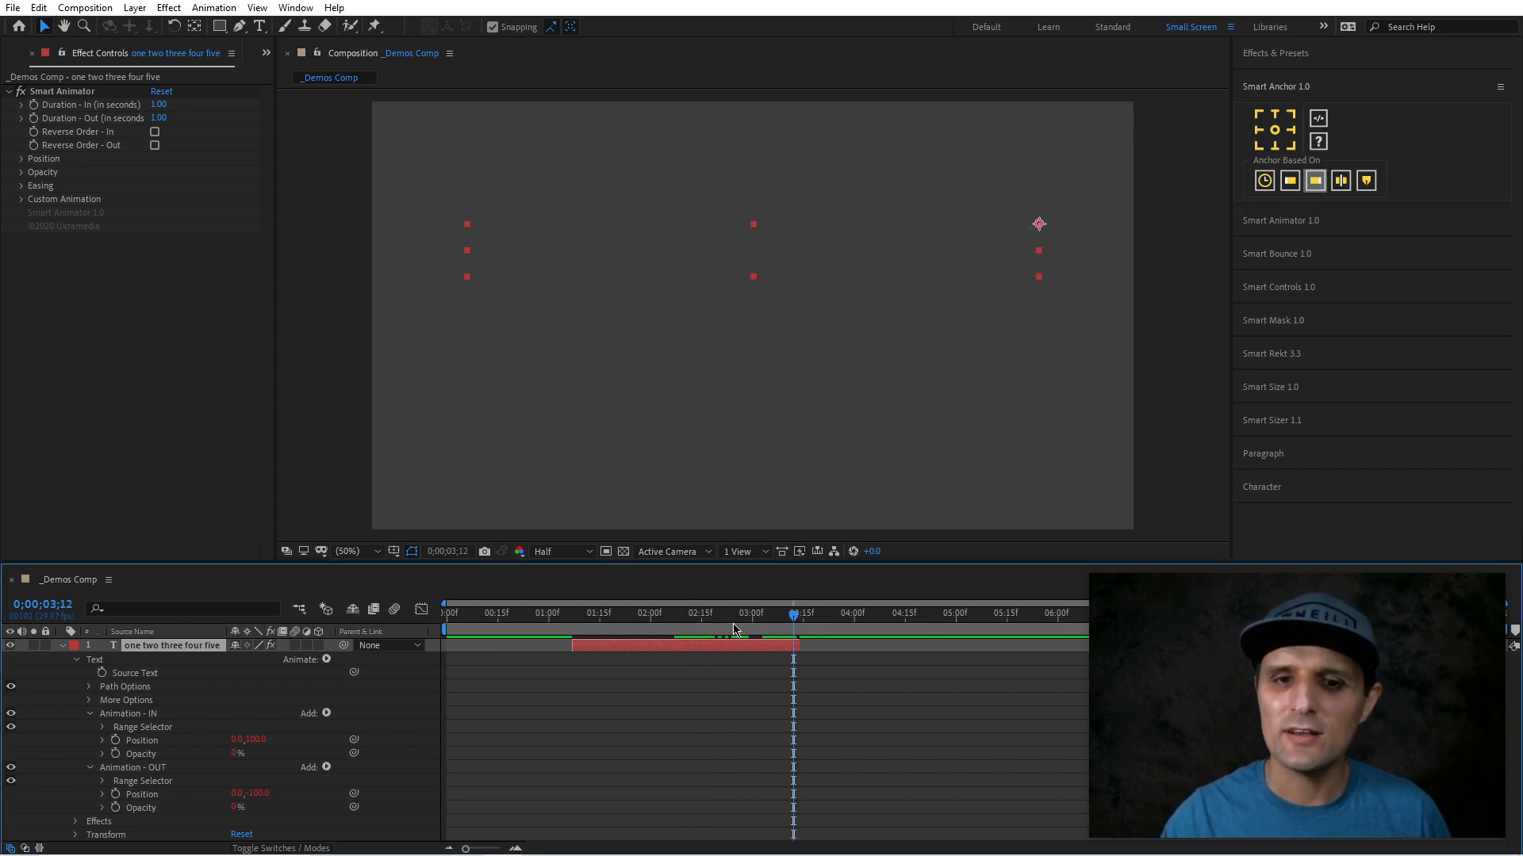
{"action": "key", "text": "space"}
- Base the anchor on the layer's midpoint, trying the bottom-right corner before centering it on the text
{"action": "left_click", "coordinate": [1344, 191]}
{"action": "left_click_drag", "start_coordinate": [713, 624], "coordinate": [677, 625]}
{"action": "left_click", "coordinate": [1291, 145]}
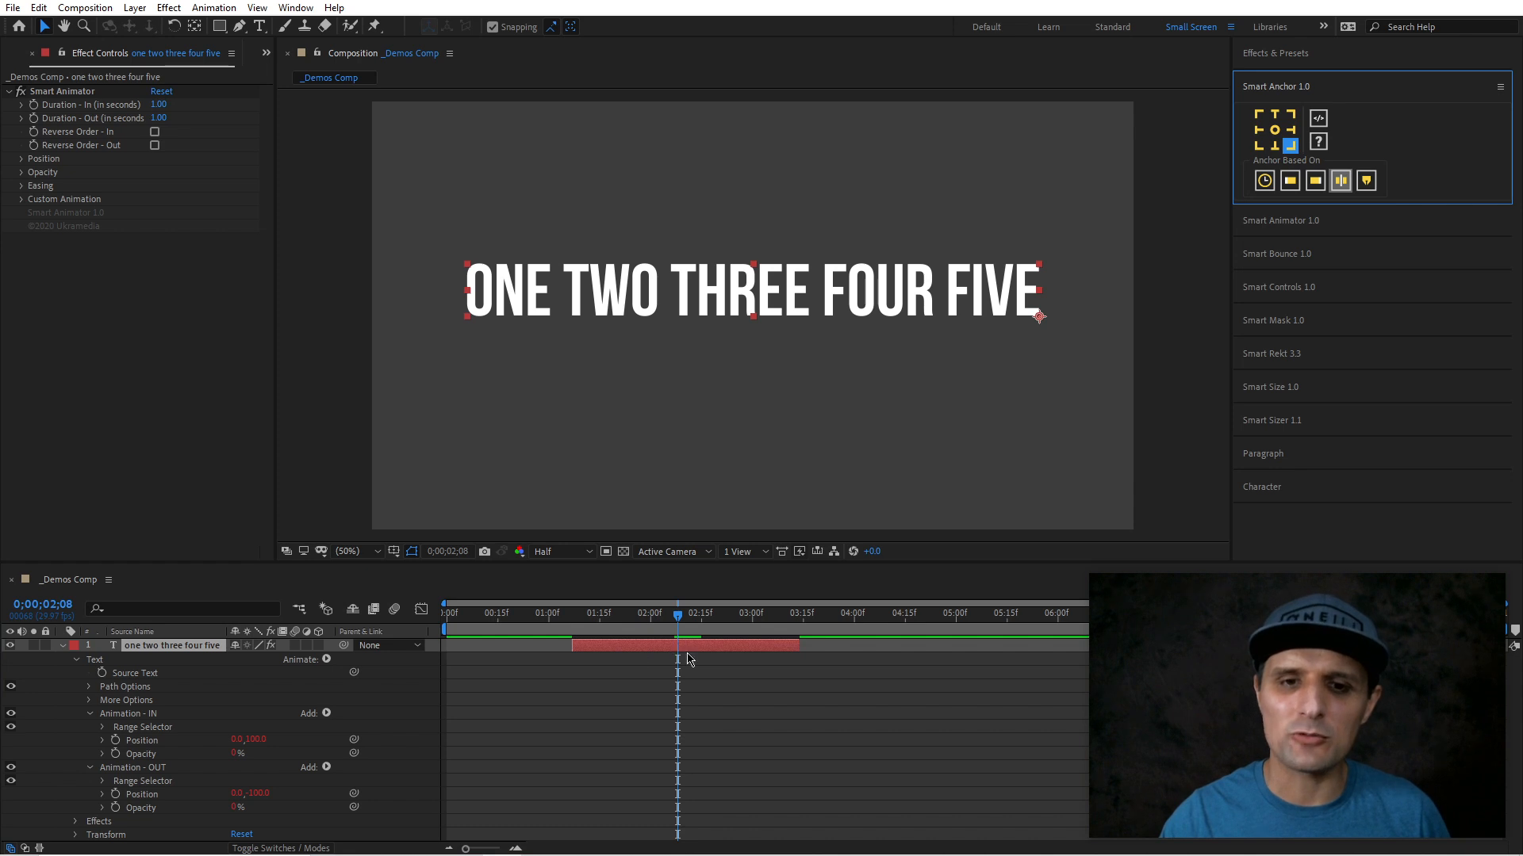
{"action": "left_click", "coordinate": [682, 622]}
{"action": "left_click", "coordinate": [1274, 129]}
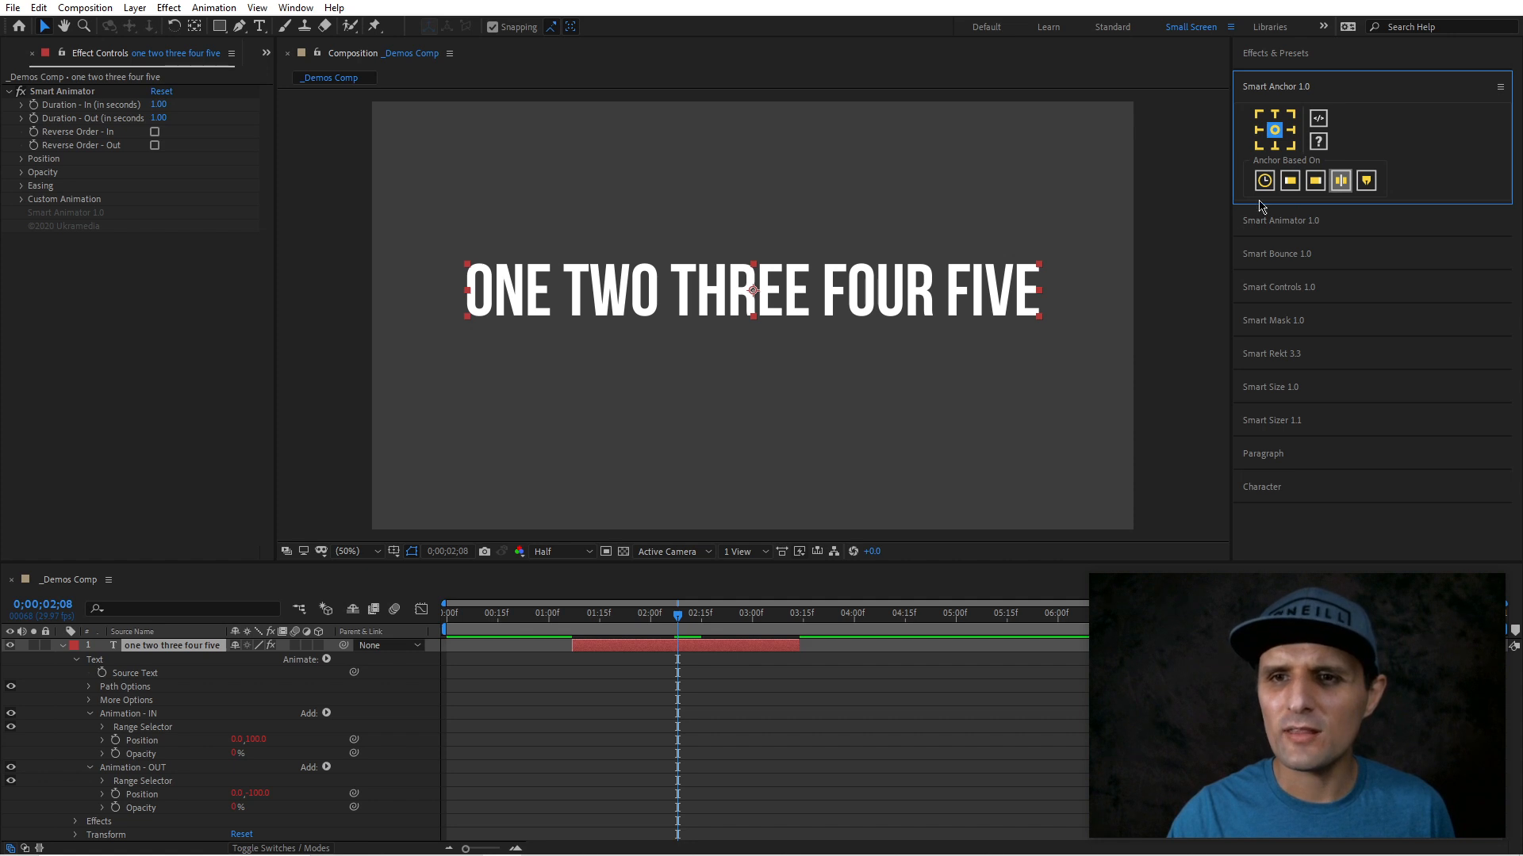
- Turn on Smart Anchor's expression mode and apply the bottom-right anchor to the text layer
{"action": "left_click", "coordinate": [1321, 125]}
{"action": "left_click", "coordinate": [1292, 147]}
{"action": "mouse_move", "coordinate": [691, 617]}
{"action": "left_mouse_down"}
{"action": "mouse_move", "coordinate": [756, 619]}
{"action": "mouse_move", "coordinate": [651, 619]}
{"action": "mouse_move", "coordinate": [793, 615]}
{"action": "mouse_move", "coordinate": [605, 604]}
{"action": "mouse_move", "coordinate": [667, 614]}
{"action": "left_mouse_up"}
{"action": "left_click", "coordinate": [1291, 147]}
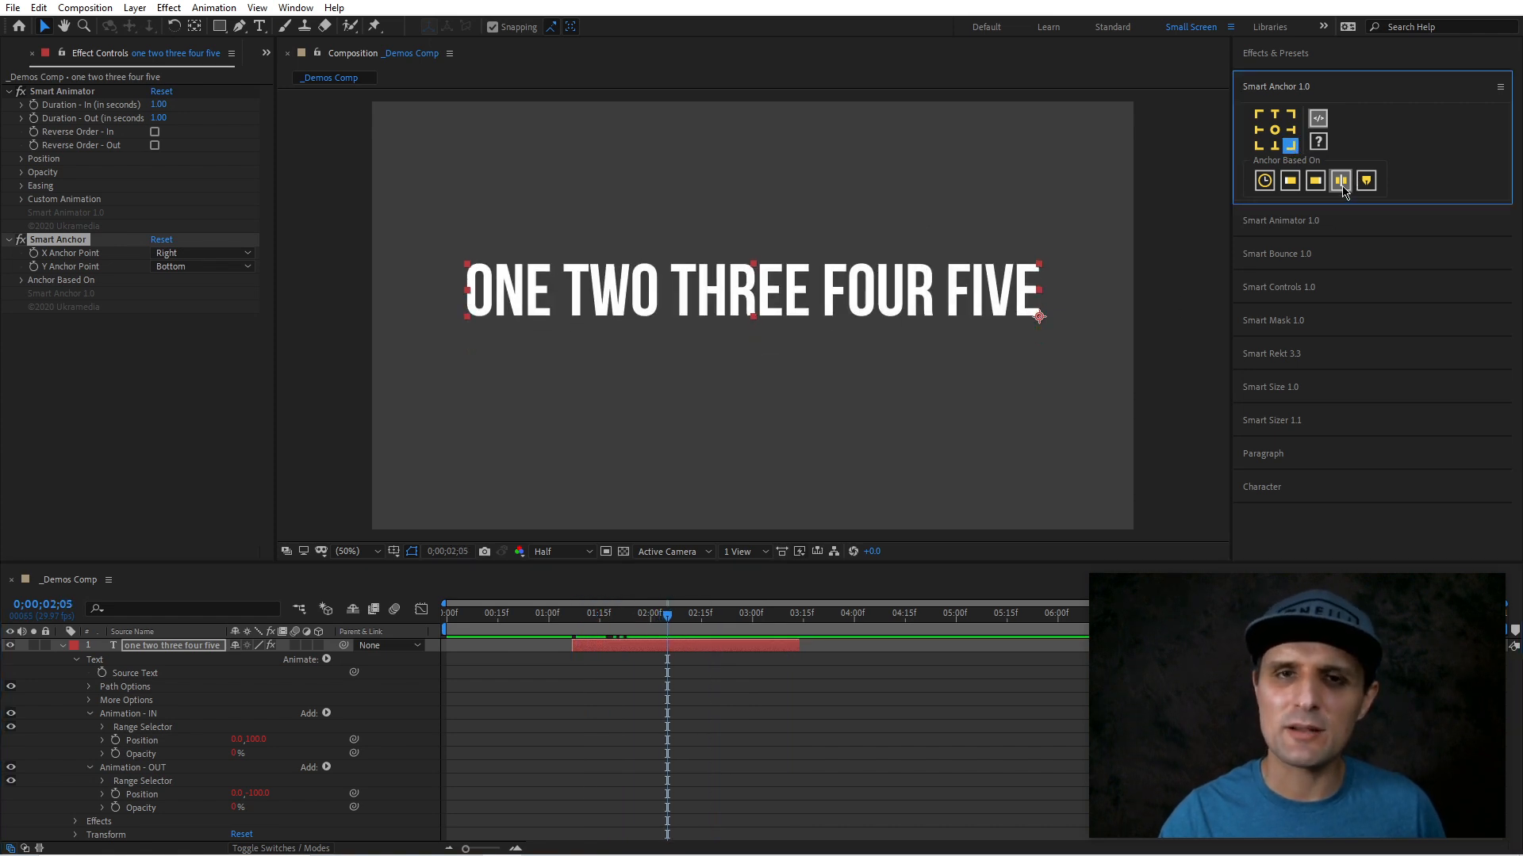
- Switch the anchor basis to composition time and back to the layer's midpoint, scrubbing the timeline to compare
{"action": "left_click", "coordinate": [1264, 180]}
{"action": "left_click_drag", "start_coordinate": [696, 621], "coordinate": [665, 622]}
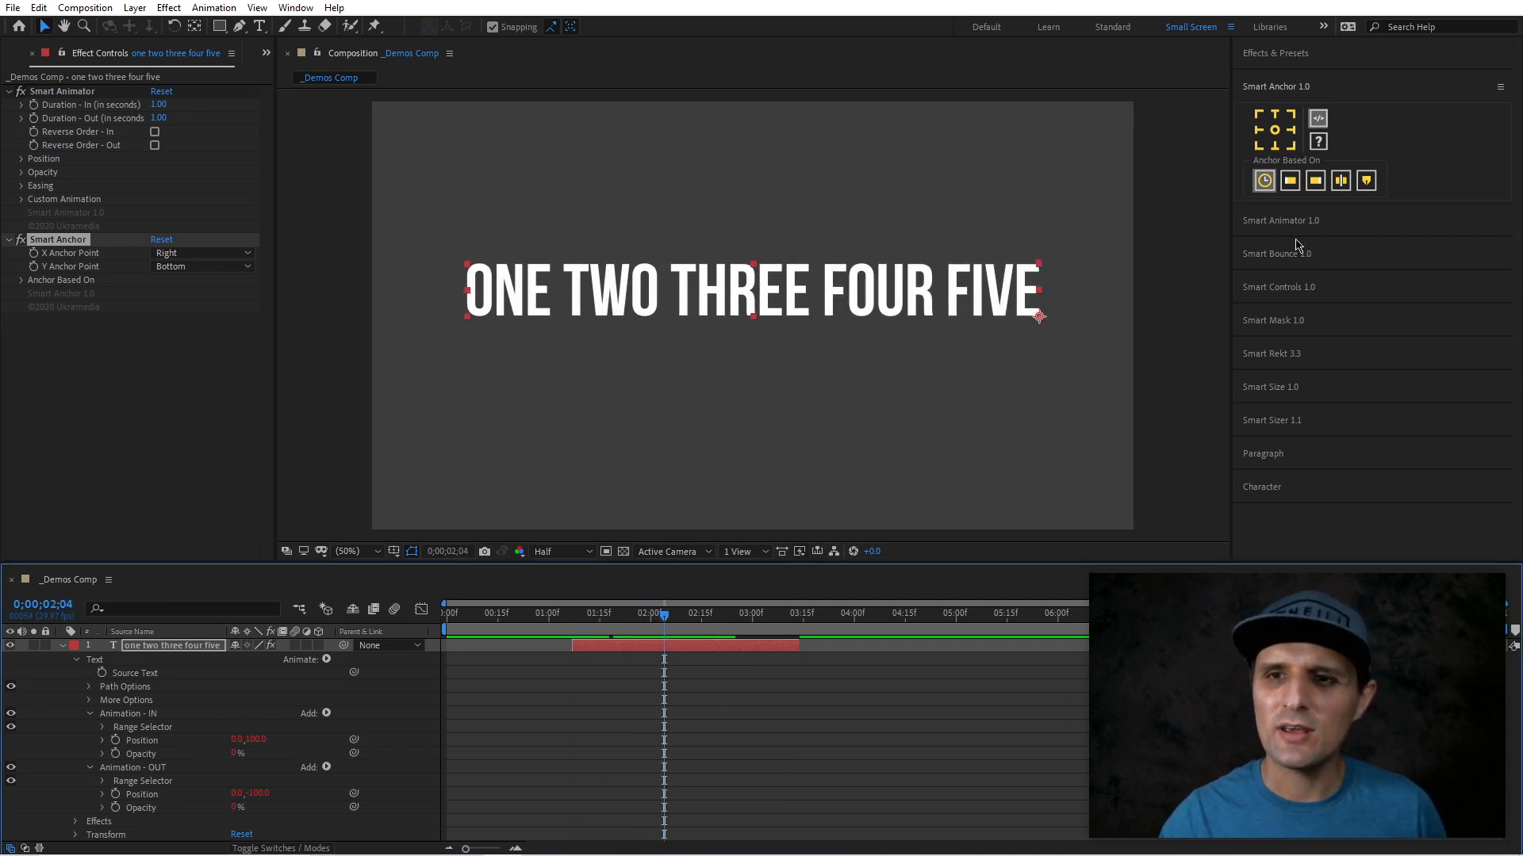
{"action": "left_click", "coordinate": [1340, 180]}
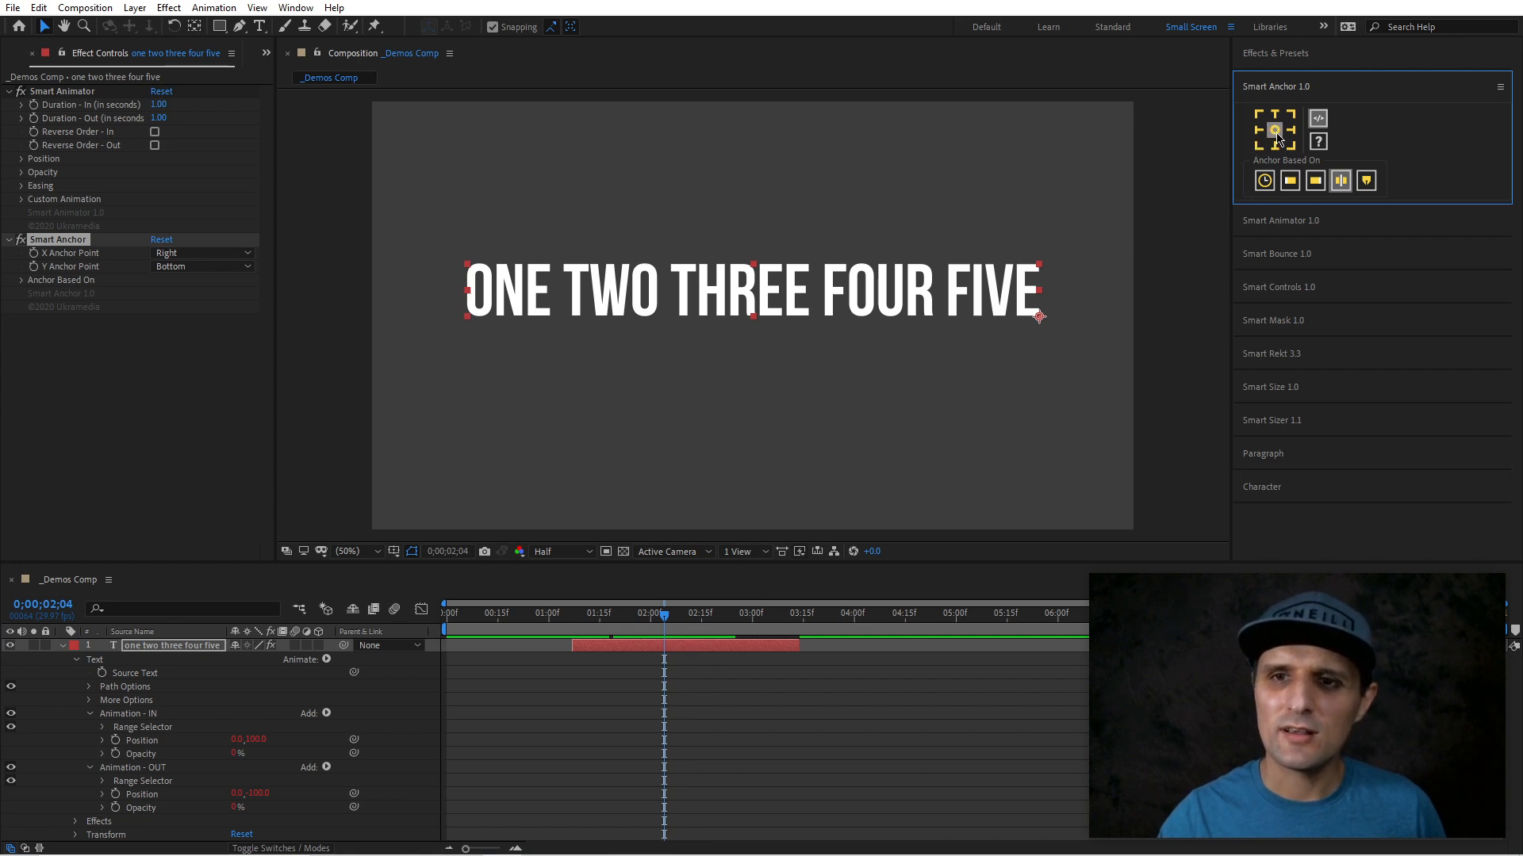
{"action": "left_click_drag", "start_coordinate": [635, 619], "coordinate": [678, 620]}
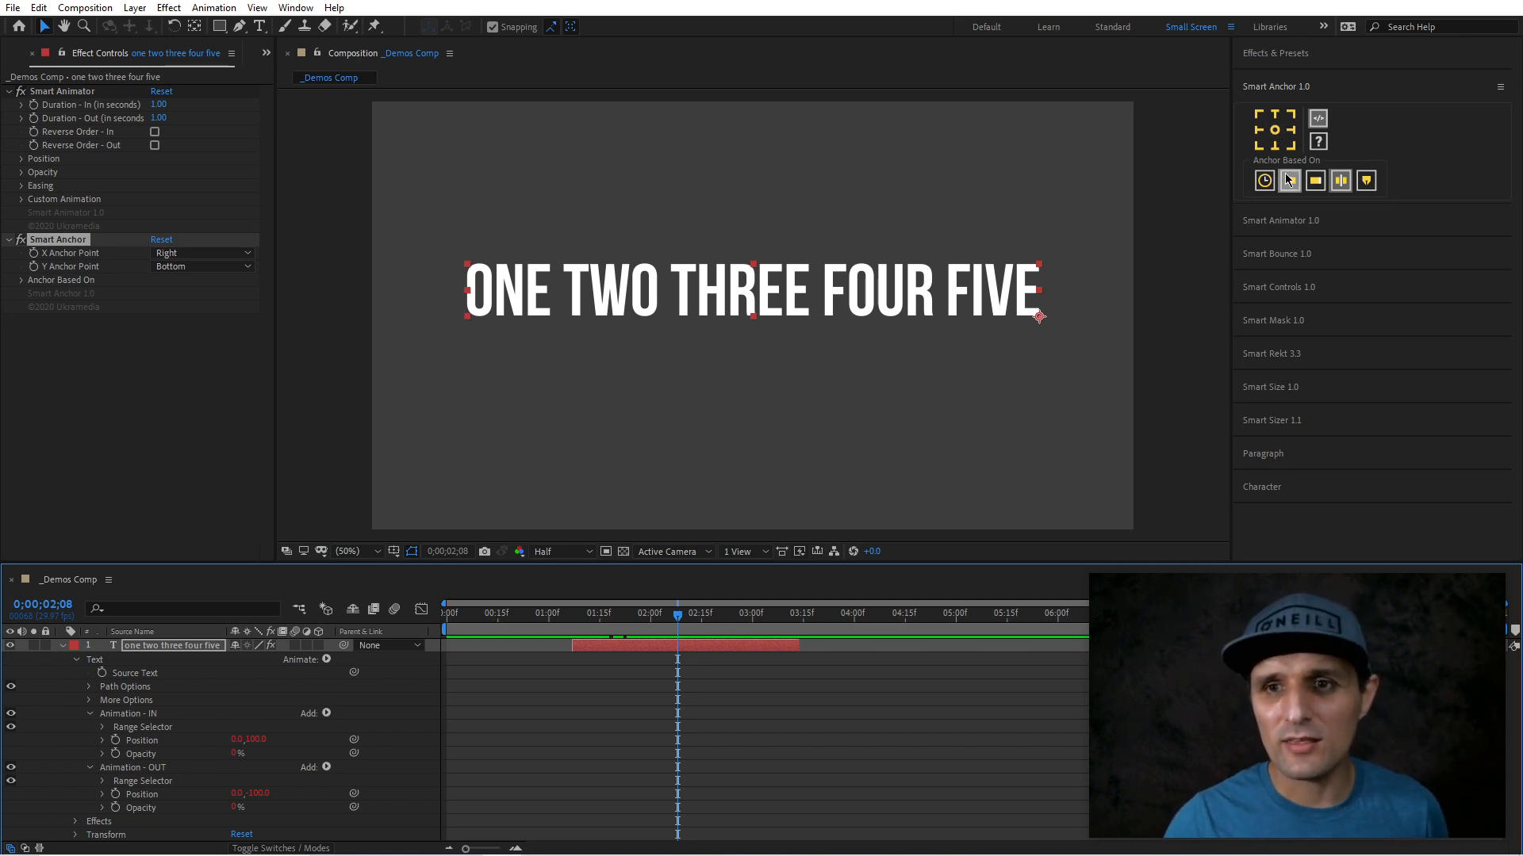
- Delete the animated text layer and swap the Smart Anchor script for Smart Animator
{"action": "left_click", "coordinate": [1362, 91]}
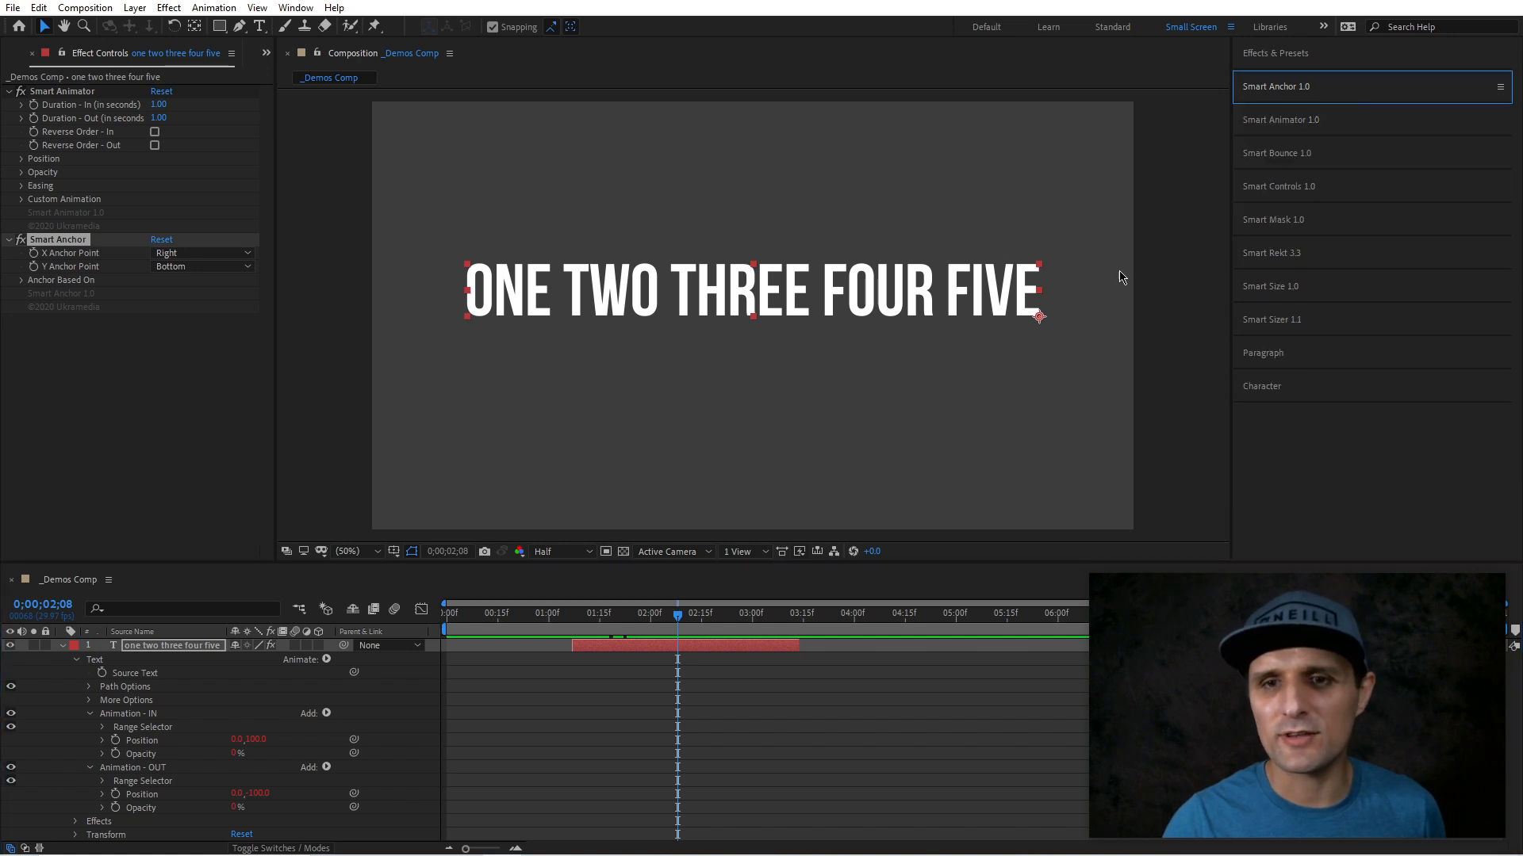
{"action": "left_click", "coordinate": [764, 647]}
{"action": "key", "text": "Delete"}
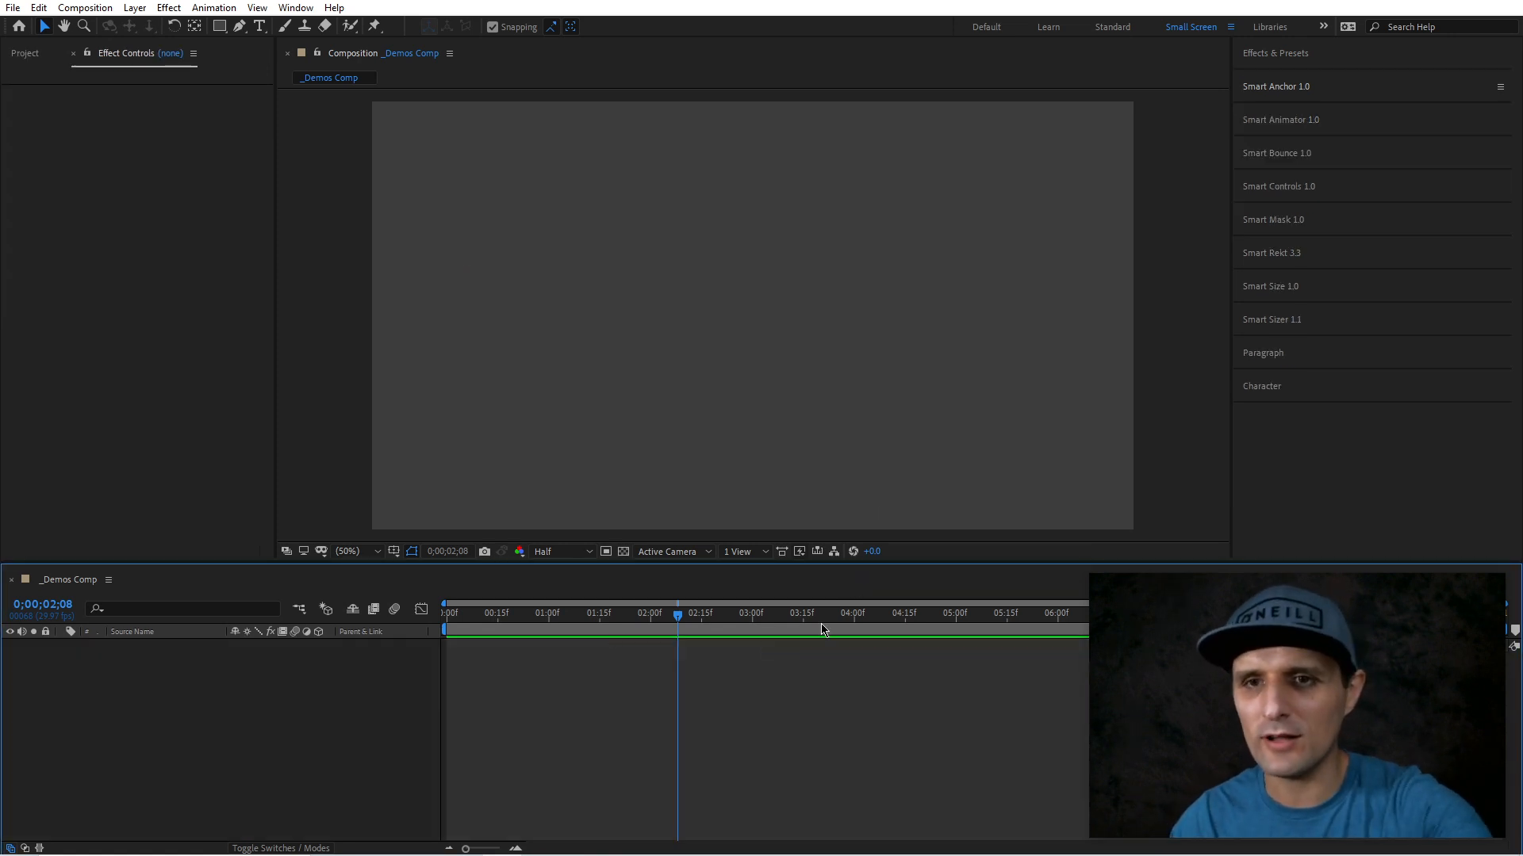
{"action": "left_click", "coordinate": [1317, 127]}
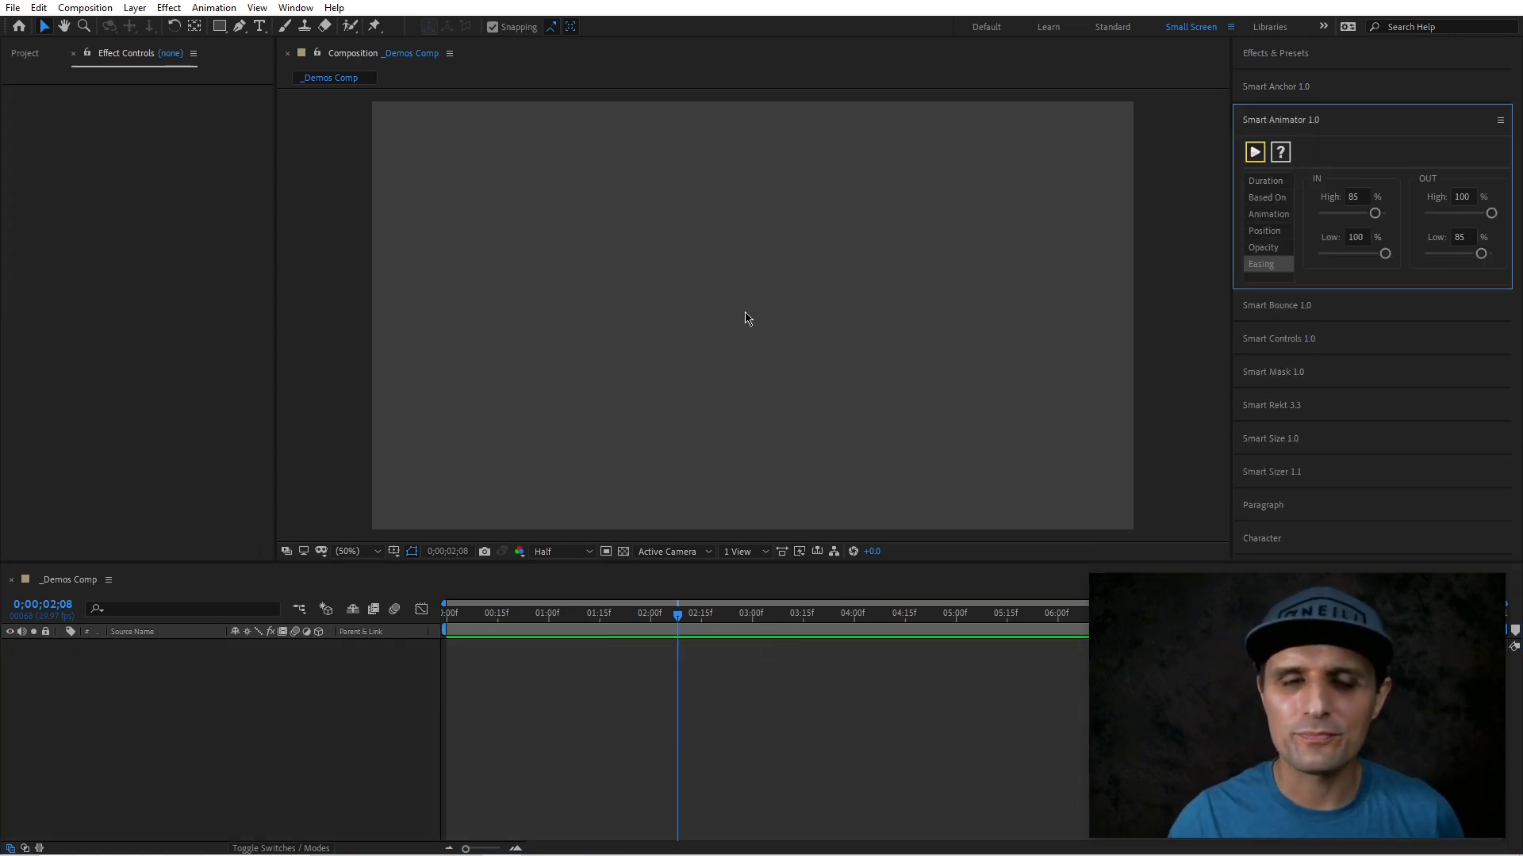
- Create a new text layer reading "one two three four five" at the center of the frame
{"action": "left_click", "coordinate": [259, 26]}
{"action": "left_click", "coordinate": [754, 313]}
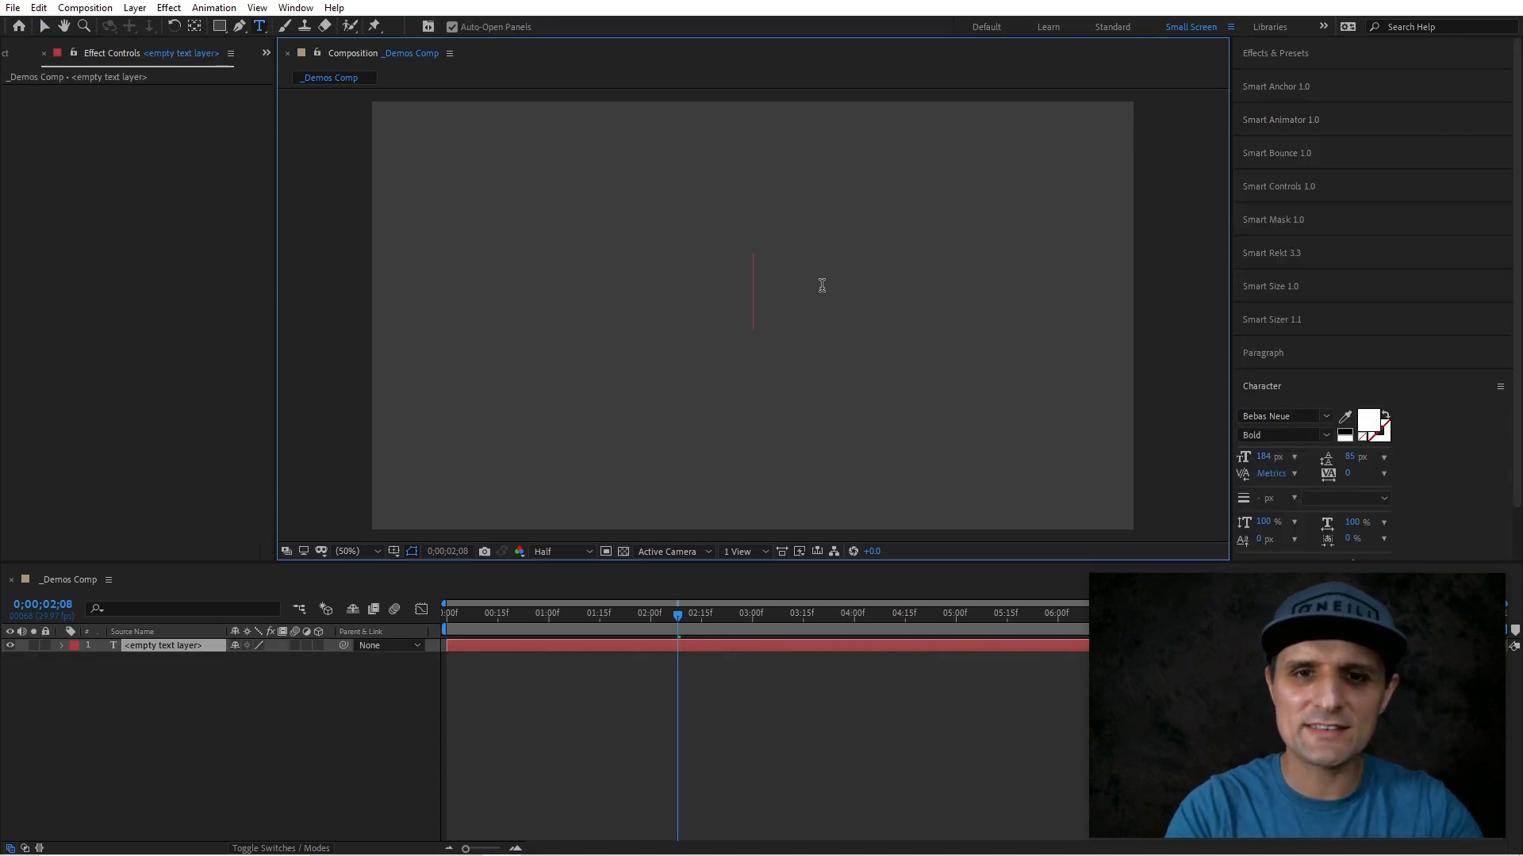
{"action": "type", "text": "one two three"}
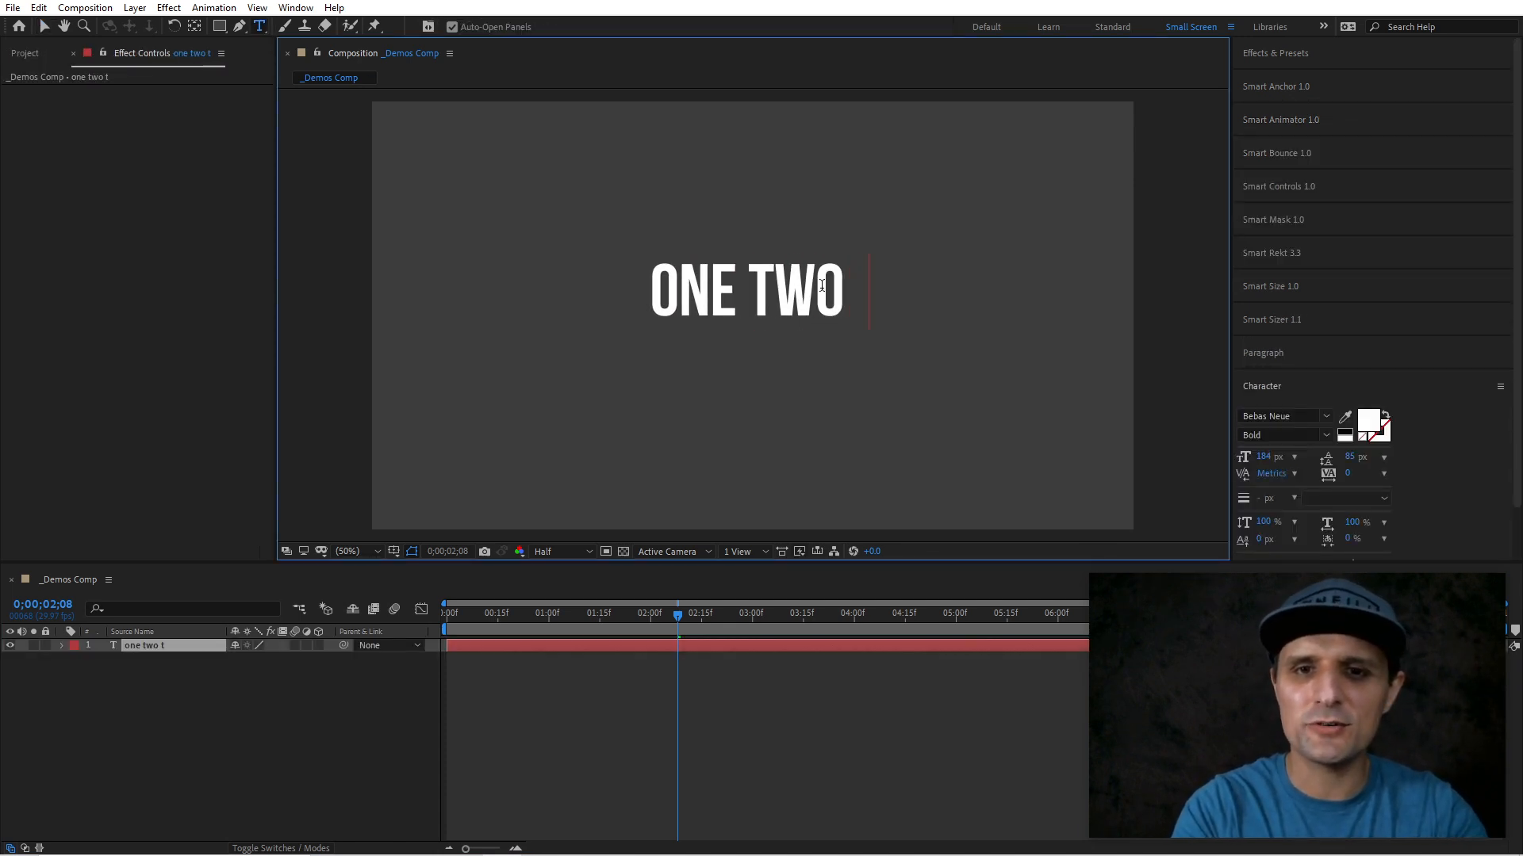
{"action": "type", "text": " four five"}
{"action": "key", "text": "Escape"}
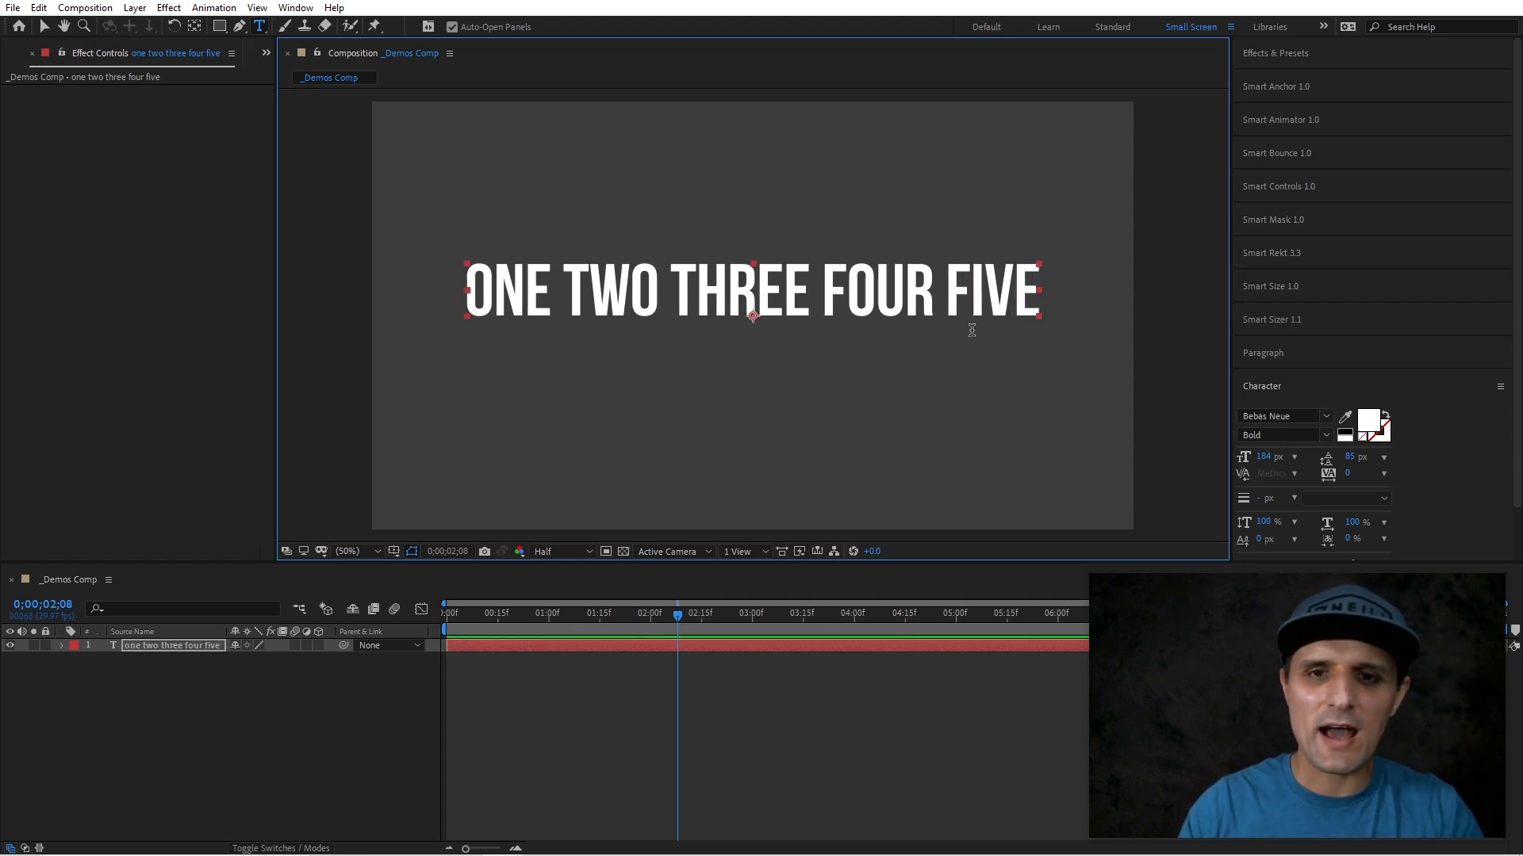
{"action": "key", "text": "v"}
- Trim the new text layer to run from 0;00;01;21 to about 0;00;03;22
{"action": "left_click_drag", "start_coordinate": [628, 614], "coordinate": [621, 657]}
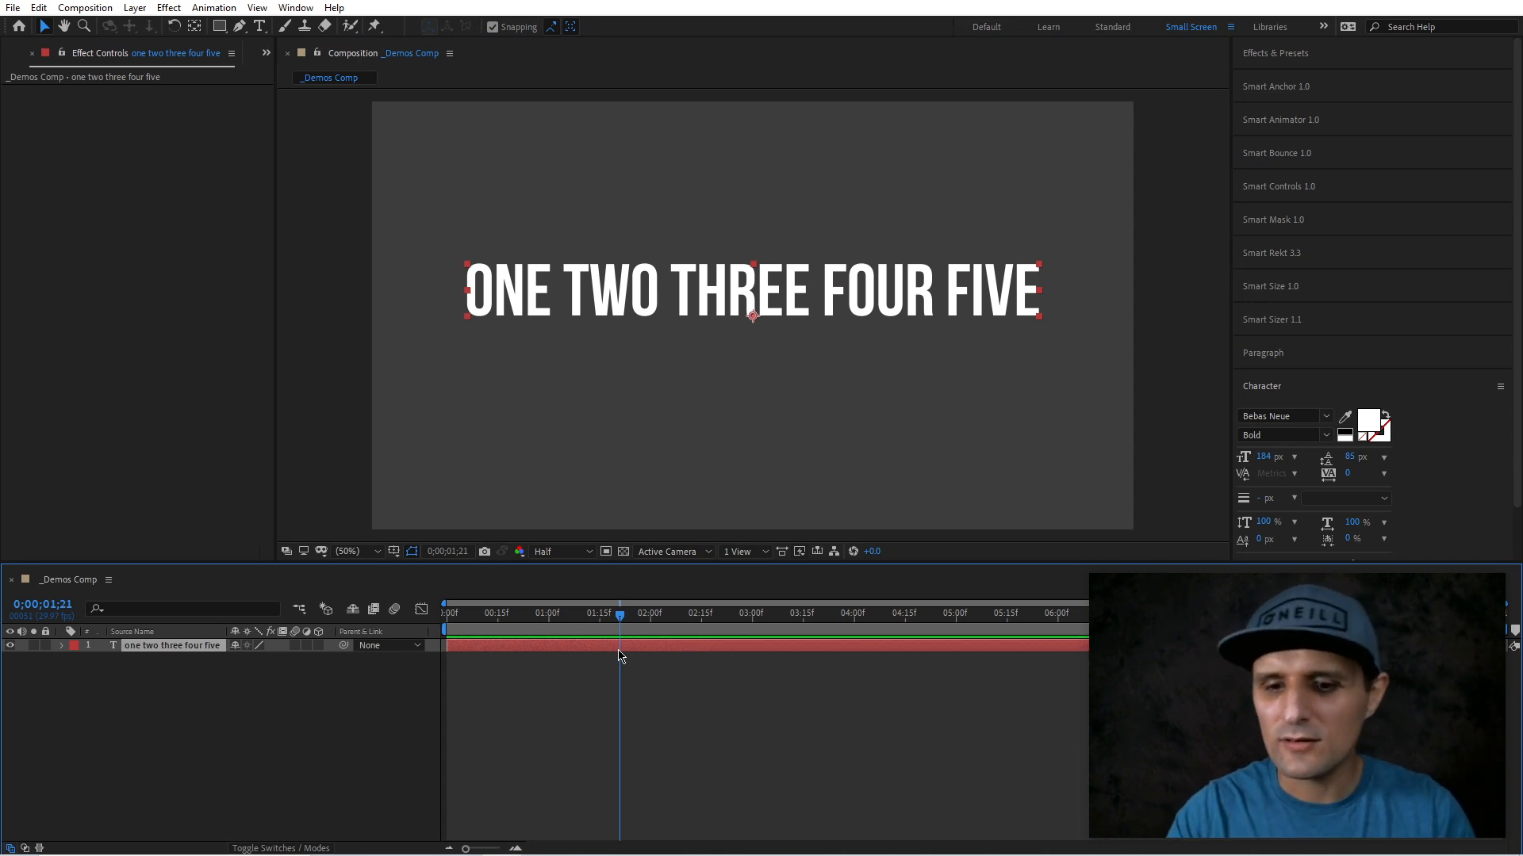
{"action": "key", "text": "alt+bracketleft"}
{"action": "left_click_drag", "start_coordinate": [682, 623], "coordinate": [826, 647]}
{"action": "key", "text": "alt+bracketright"}
{"action": "key", "text": "shift+Page_Up"}
{"action": "key", "text": "shift+Page_Up"}
{"action": "key", "text": "shift+Page_Up"}
{"action": "left_click_drag", "start_coordinate": [693, 618], "coordinate": [667, 621]}
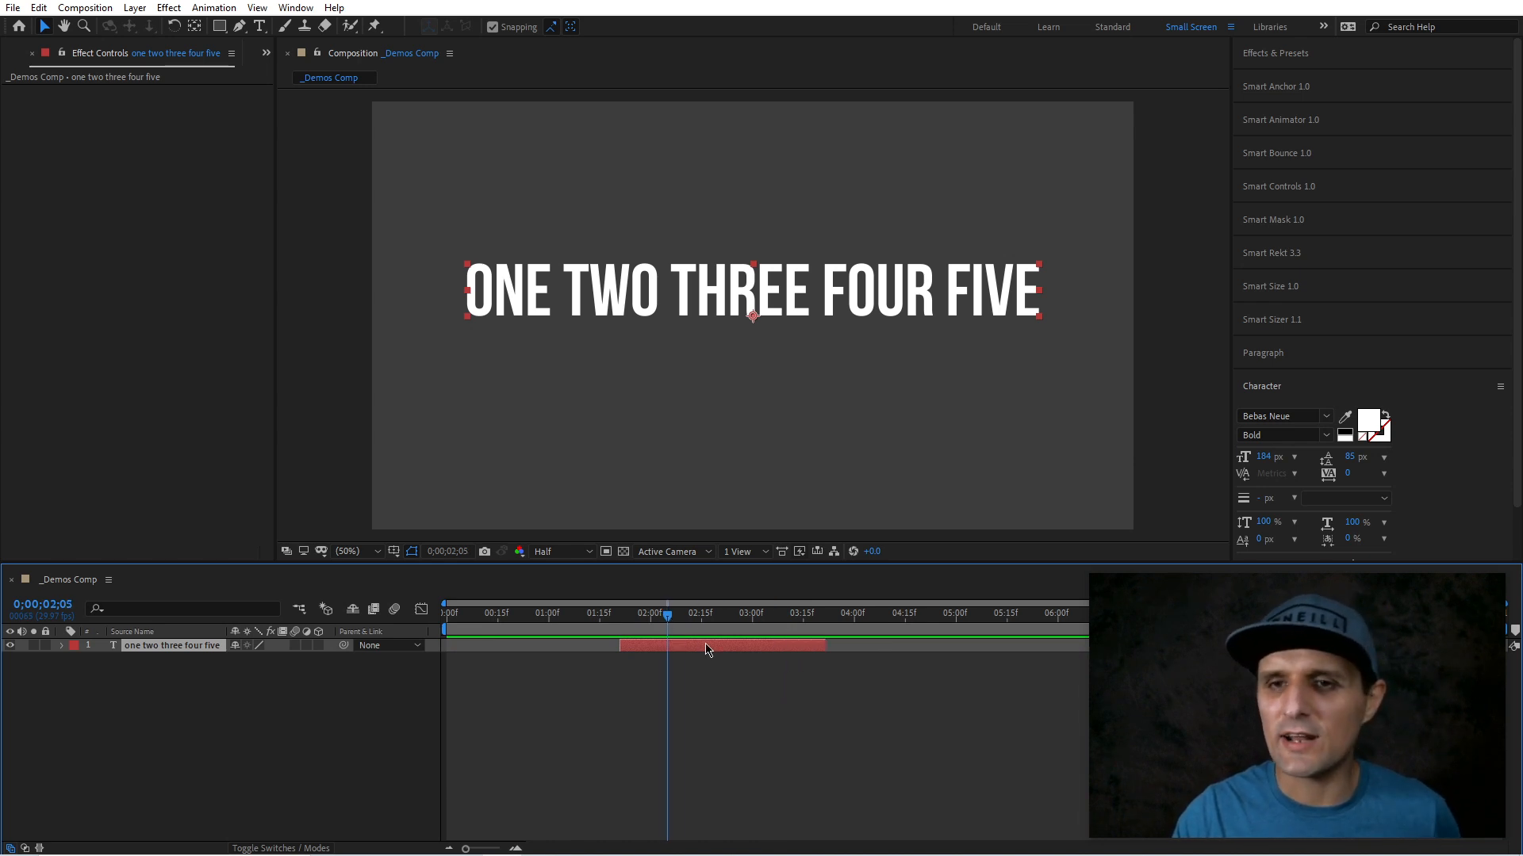
- Apply Smart Animator with its current settings to the trimmed text layer and scrub through the result
{"action": "left_click", "coordinate": [1301, 125]}
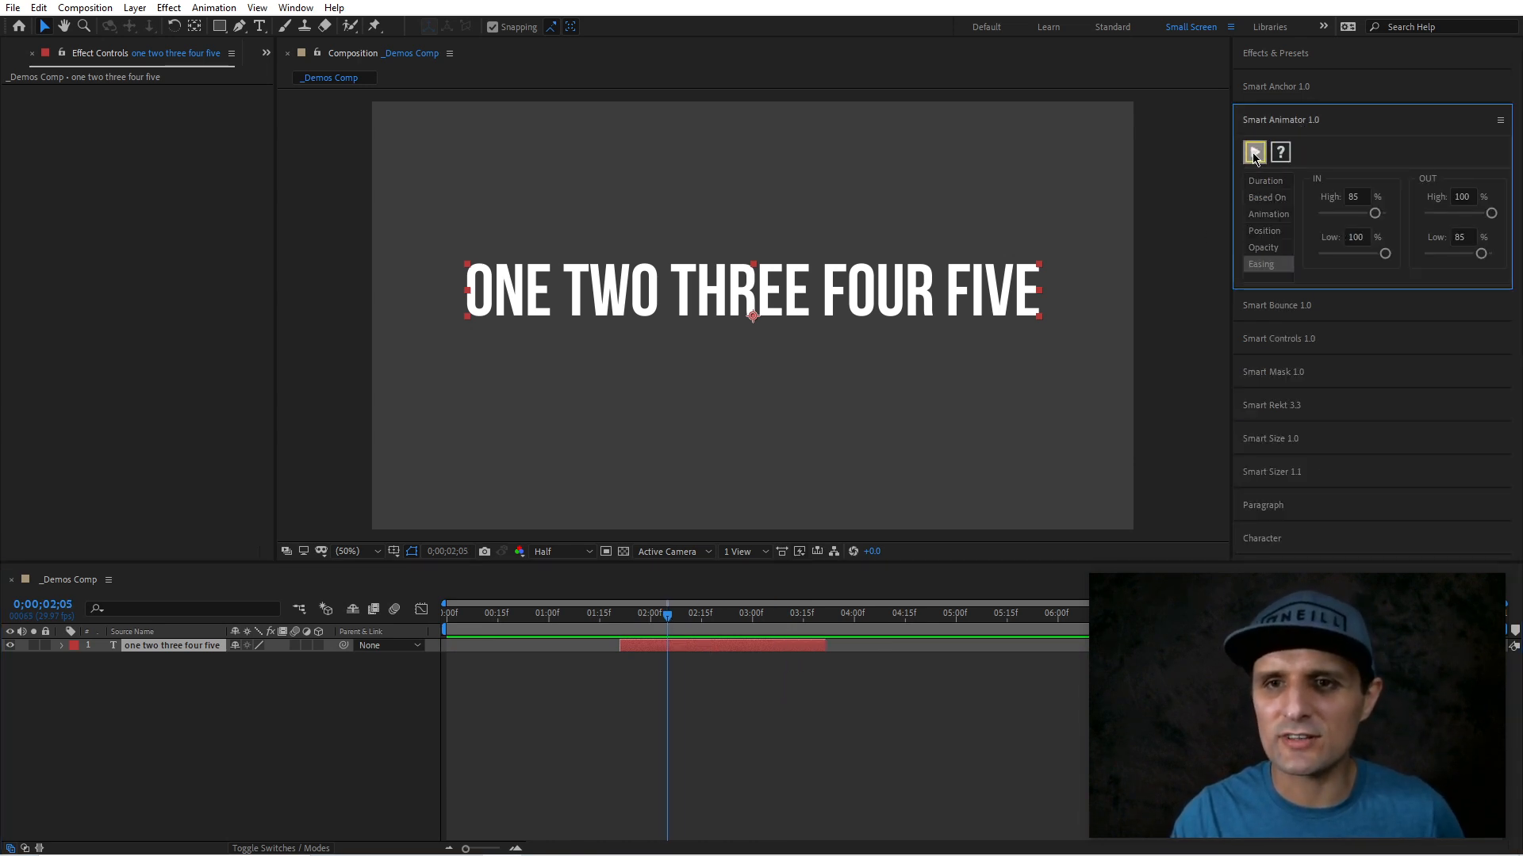
{"action": "left_click", "coordinate": [1254, 151]}
{"action": "left_click_drag", "start_coordinate": [641, 623], "coordinate": [723, 631]}
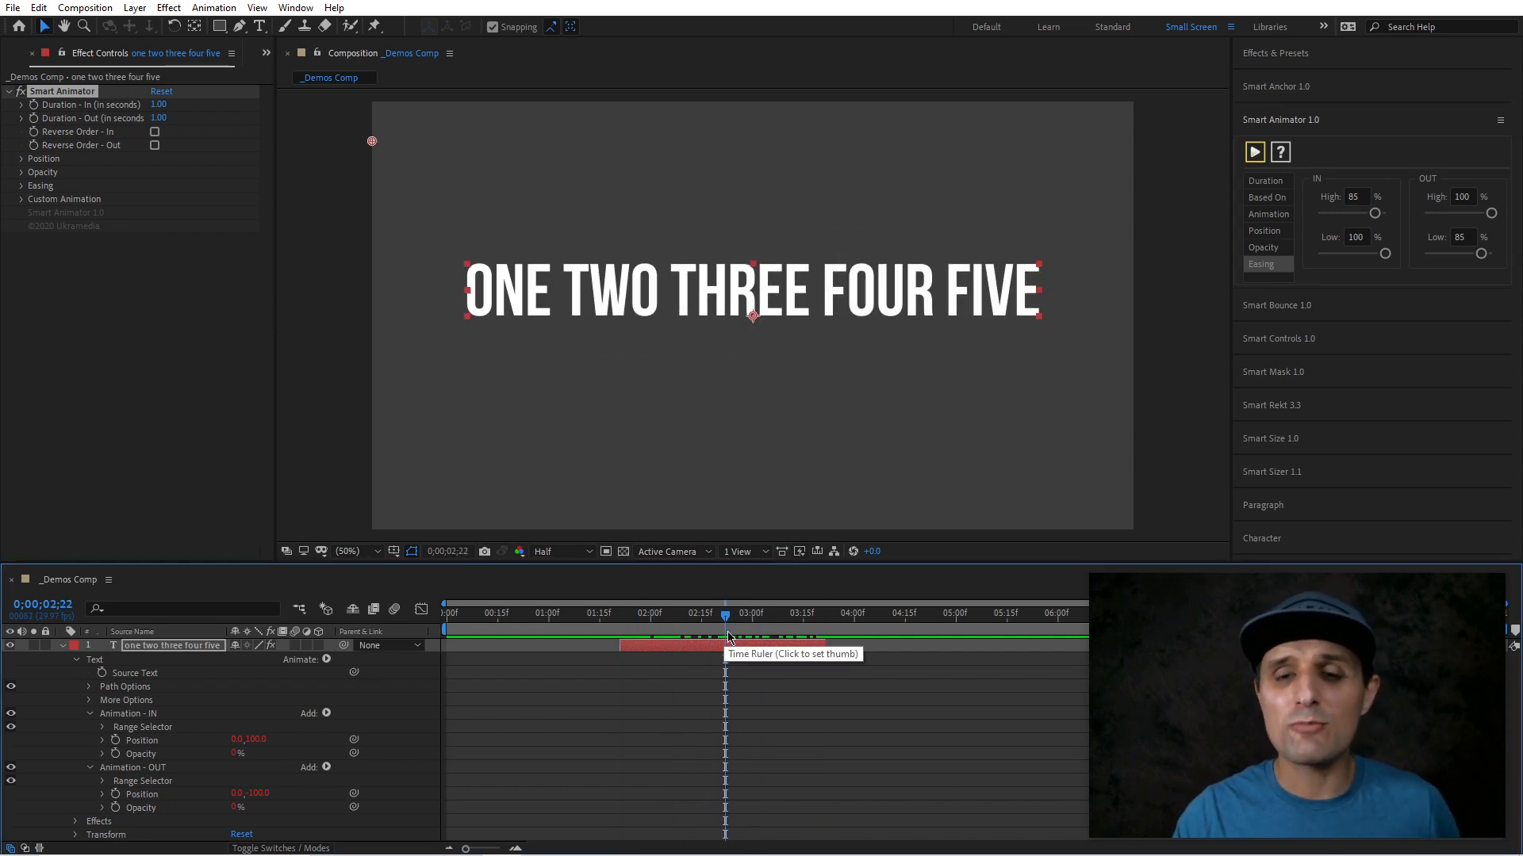
- Show Smart Animator's Duration settings and play the text's intro animation
{"action": "left_click", "coordinate": [181, 292]}
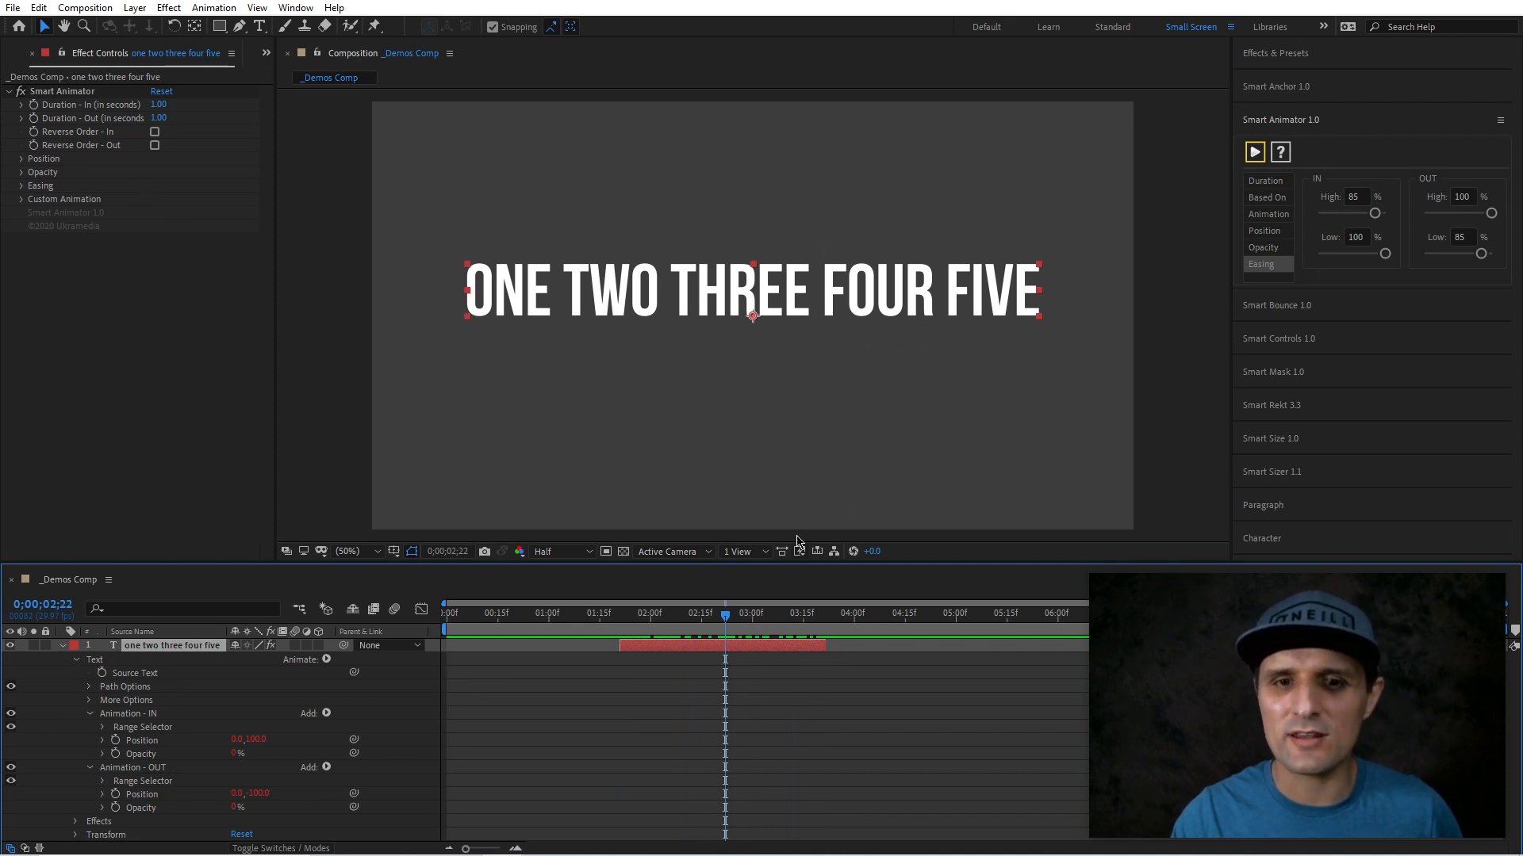
{"action": "left_click", "coordinate": [1281, 182]}
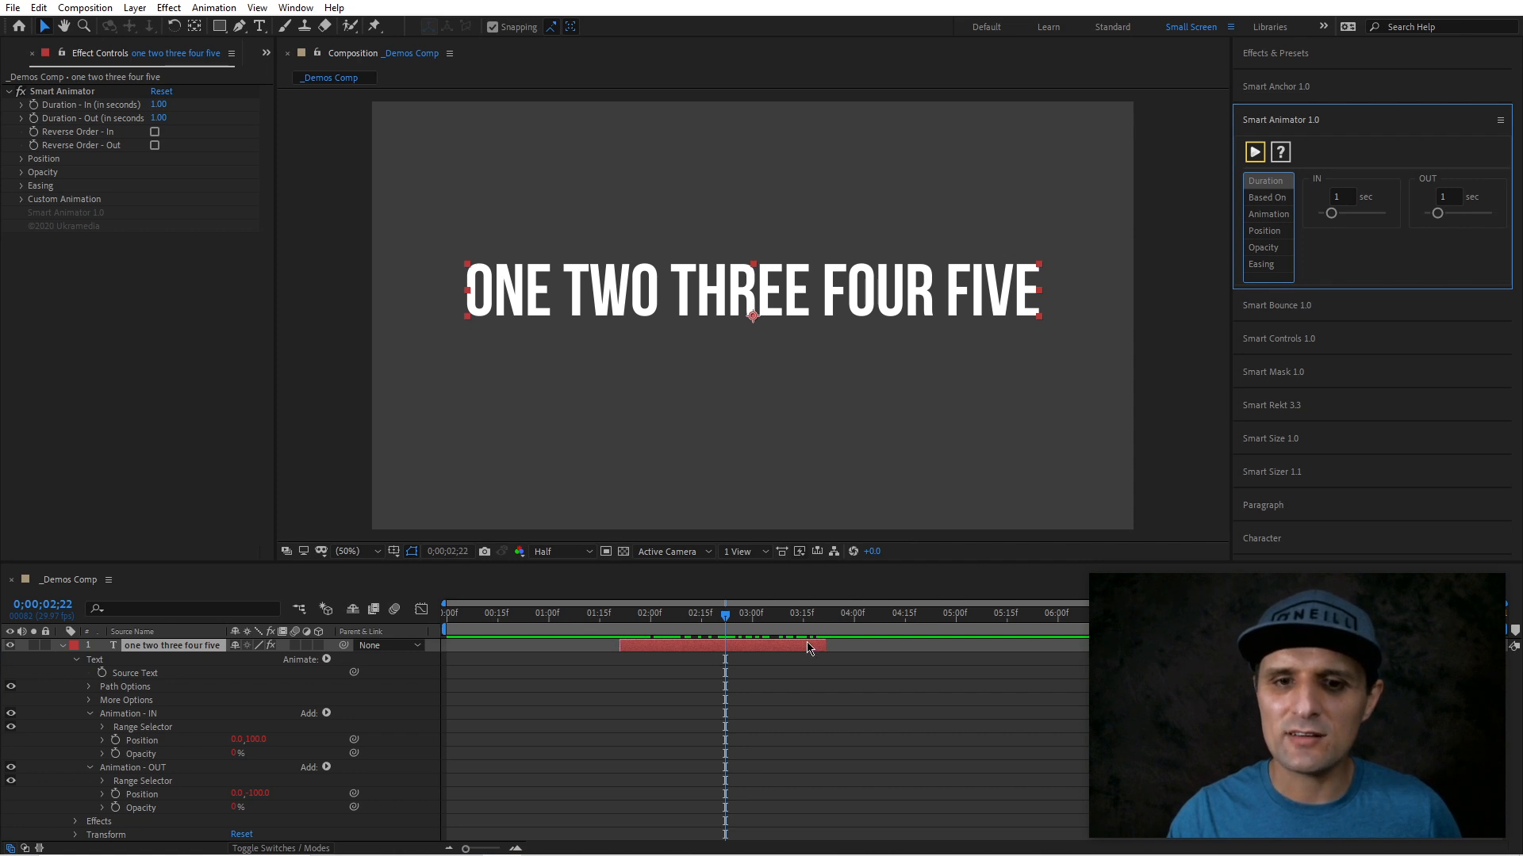
{"action": "left_click", "coordinate": [630, 615]}
{"action": "key", "text": "space"}
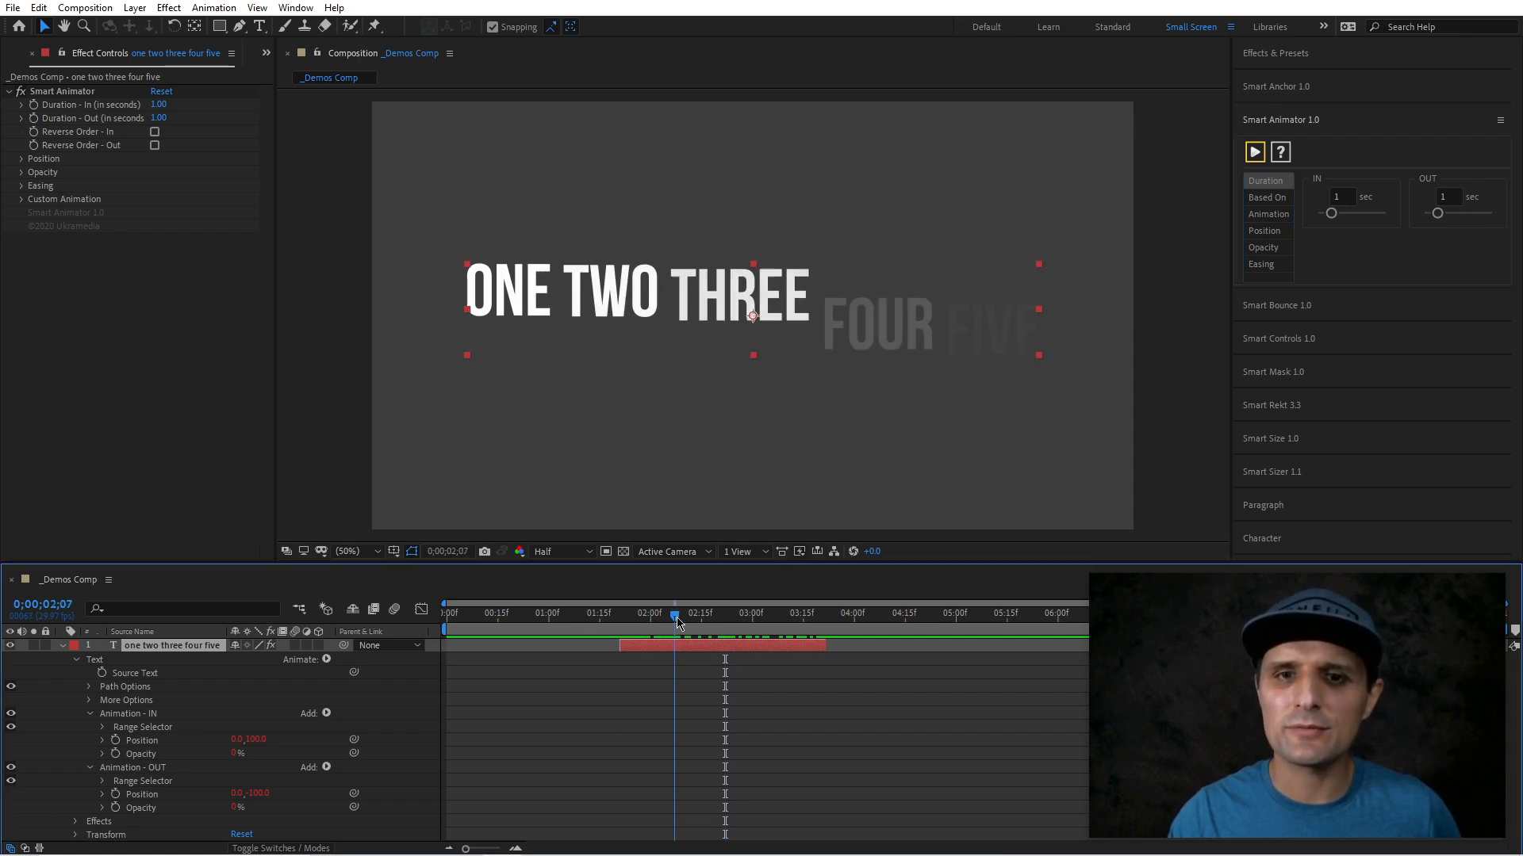
- Set Smart Animator's In duration to 3 seconds and apply it to the text layer
{"action": "left_click", "coordinate": [1343, 197]}
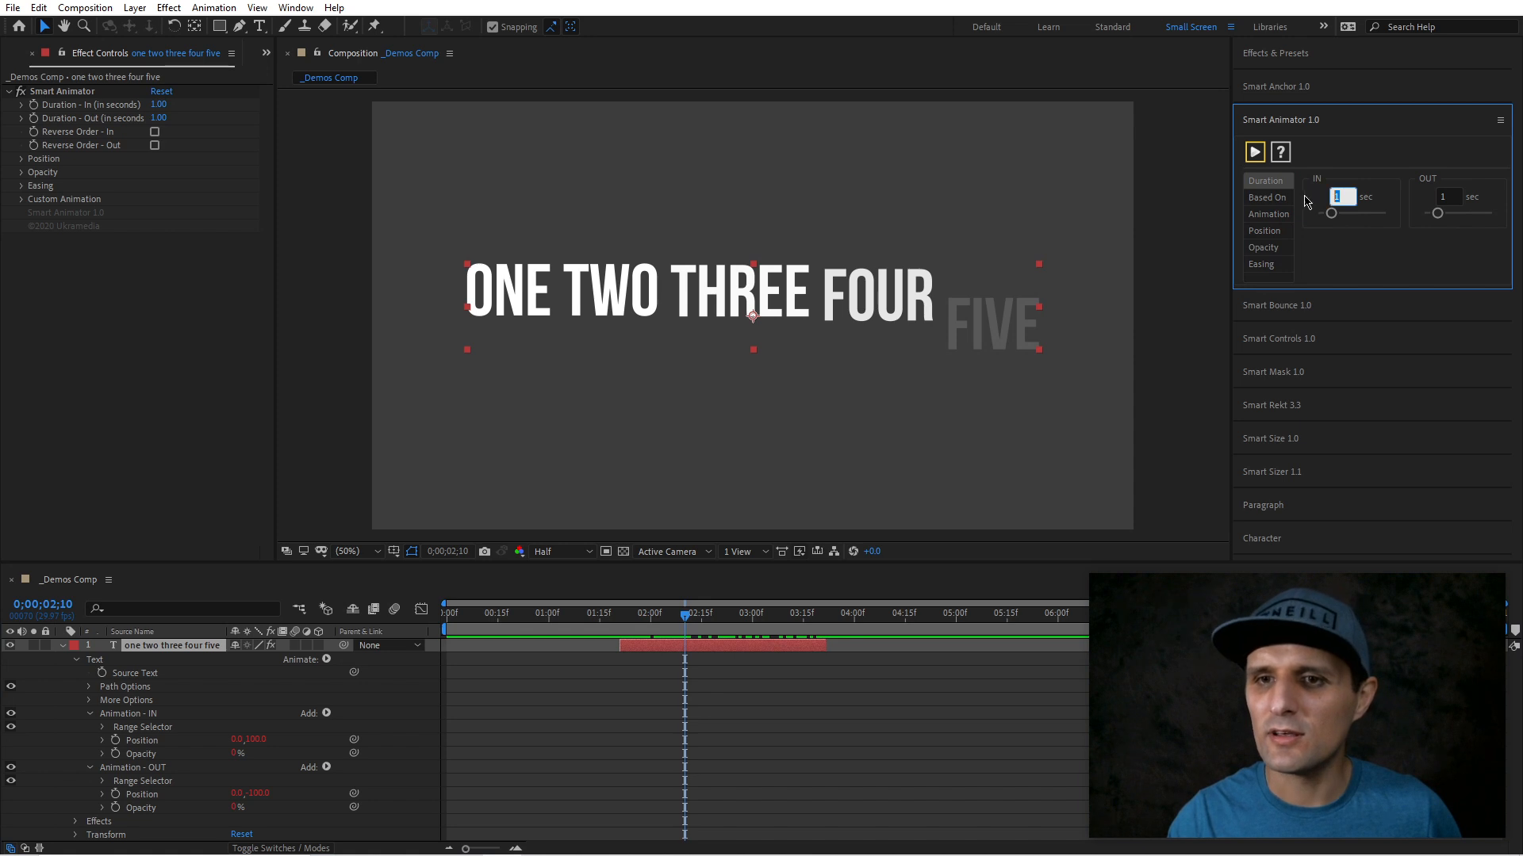
{"action": "type", "text": "3"}
{"action": "key", "text": "Return"}
{"action": "left_click", "coordinate": [1255, 151]}
- Extend the text layer's end to about 0;00;05;29 and play the slower intro from the layer's start
{"action": "left_click_drag", "start_coordinate": [622, 615], "coordinate": [1051, 644]}
{"action": "key", "text": "i"}
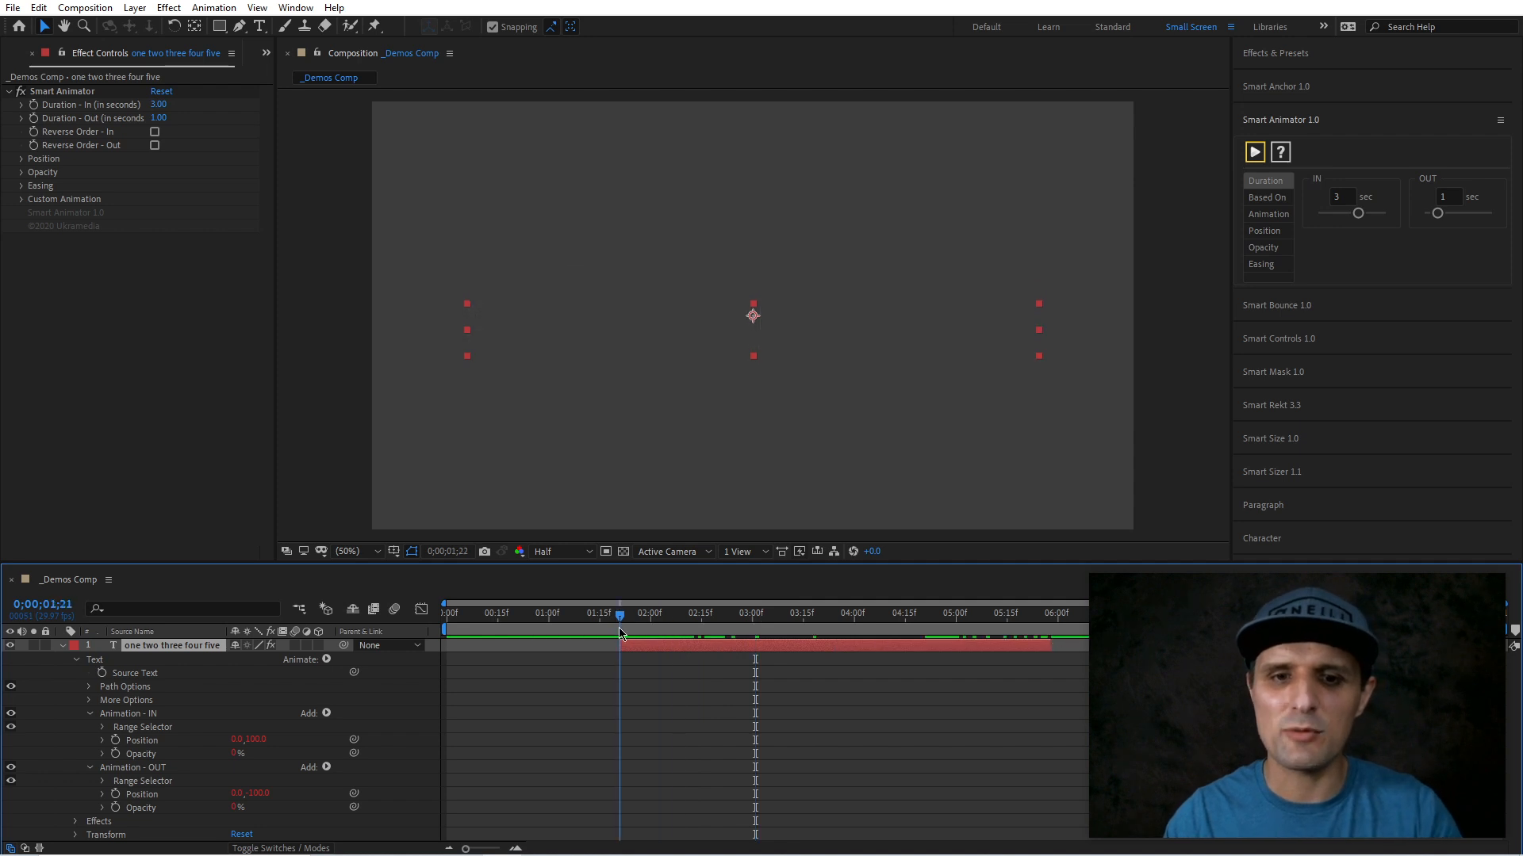
{"action": "key", "text": "space"}
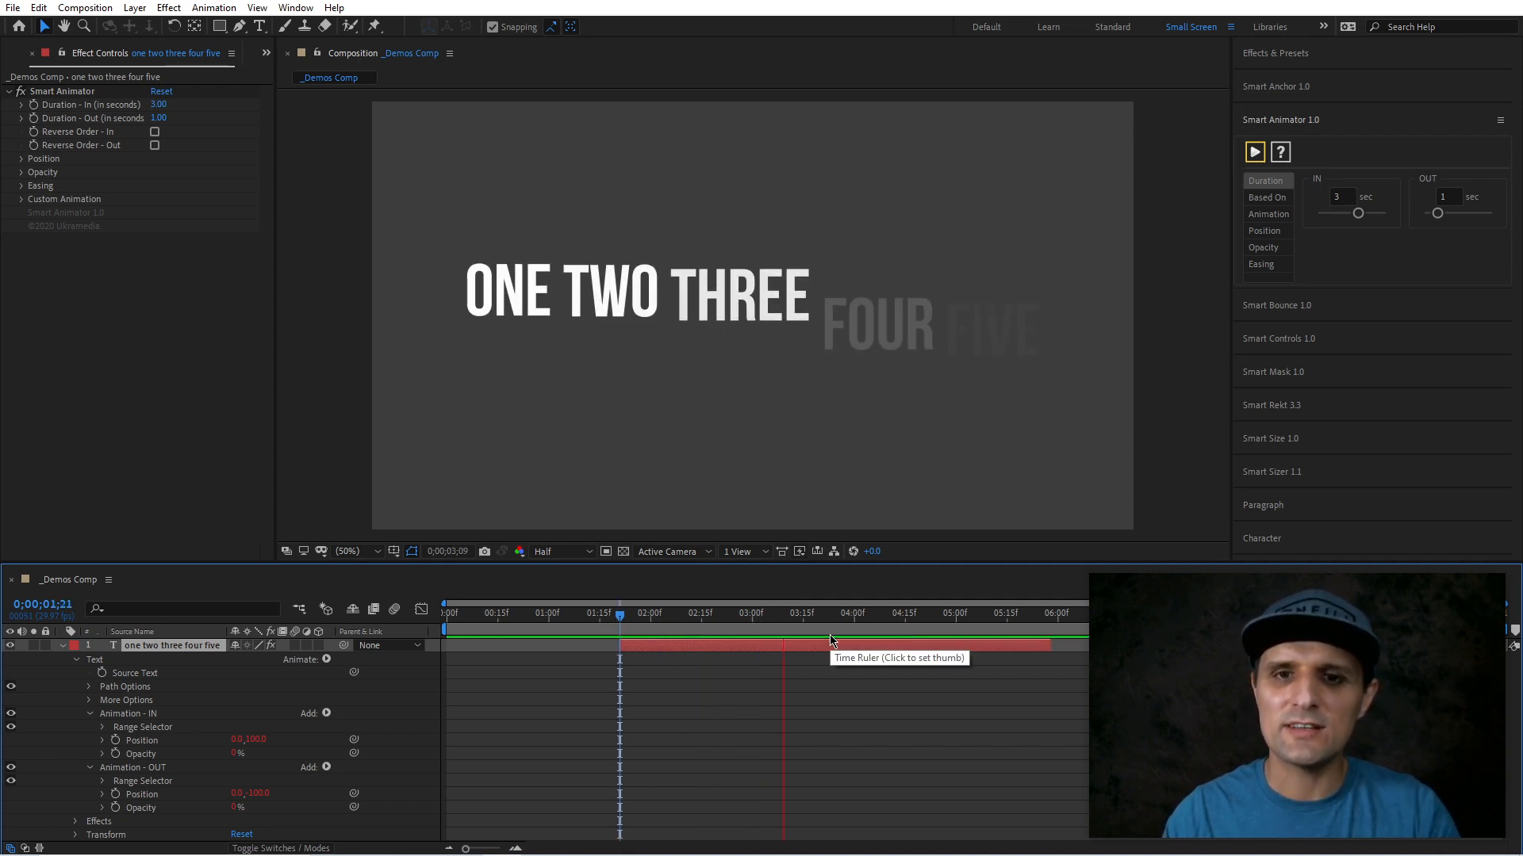
- Undo the text layer's extension and set Smart Animator's In duration to 1 second
{"action": "key", "text": "ctrl+z"}
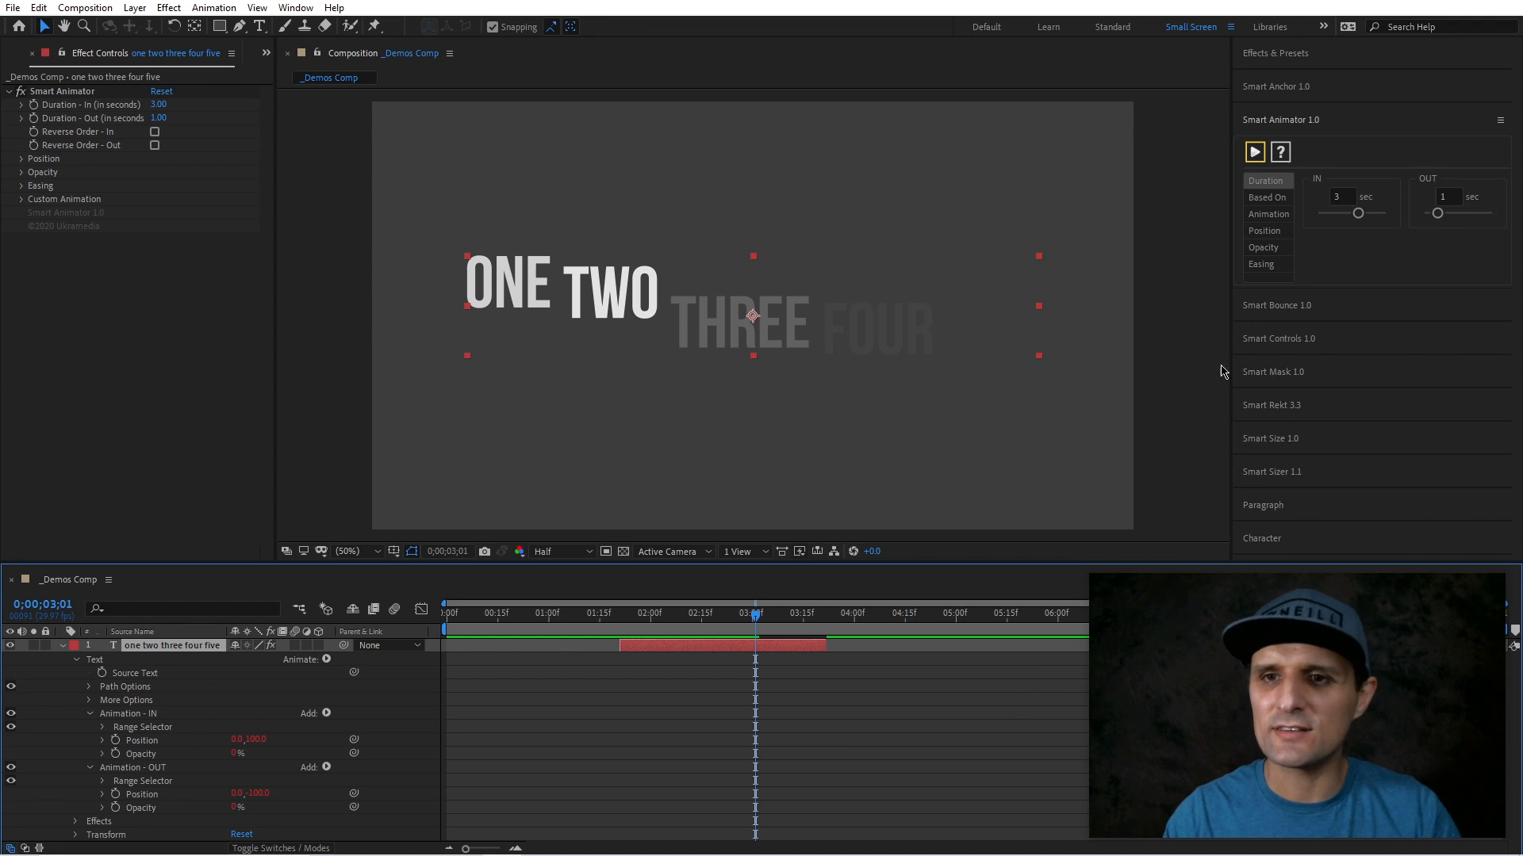
{"action": "double_click", "coordinate": [1339, 197]}
{"action": "key", "text": "Return"}
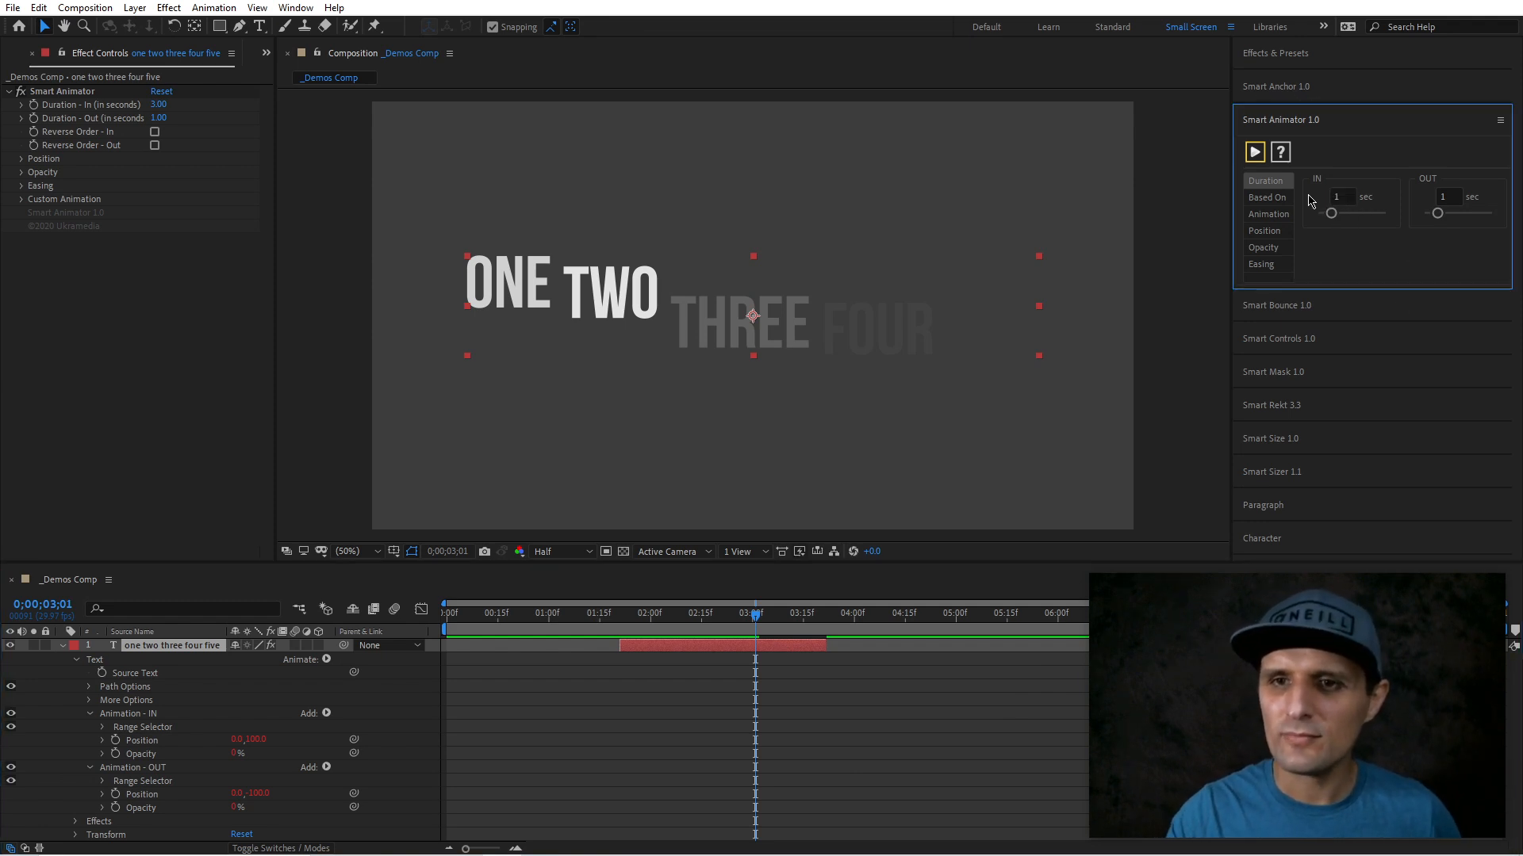
- Apply the 1-second In duration to the text layer and preview the intro
{"action": "left_click", "coordinate": [1254, 152]}
{"action": "mouse_move", "coordinate": [668, 614]}
{"action": "left_mouse_down"}
{"action": "mouse_move", "coordinate": [624, 632]}
{"action": "mouse_move", "coordinate": [698, 617]}
{"action": "mouse_move", "coordinate": [621, 624]}
{"action": "mouse_move", "coordinate": [668, 625]}
{"action": "left_mouse_up"}
- Base Smart Animator's In animation on Characters, apply it to the text layer and preview the animation
{"action": "left_click", "coordinate": [1266, 197]}
{"action": "left_click", "coordinate": [1364, 196]}
{"action": "left_click", "coordinate": [1340, 214]}
{"action": "left_click", "coordinate": [1254, 151]}
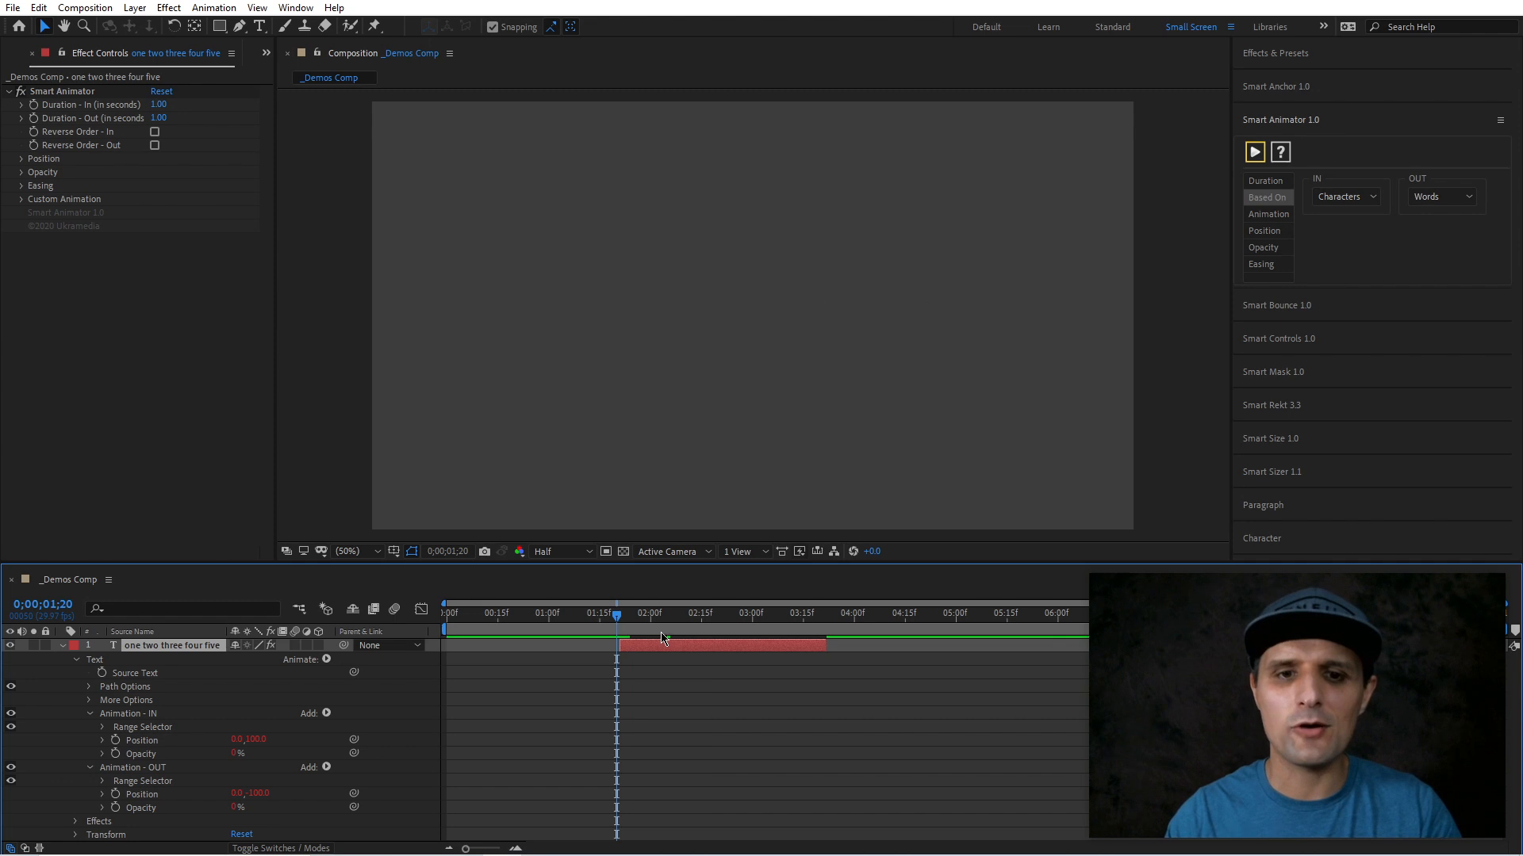
{"action": "mouse_move", "coordinate": [790, 627]}
{"action": "left_mouse_down"}
{"action": "mouse_move", "coordinate": [816, 625]}
{"action": "mouse_move", "coordinate": [793, 625]}
{"action": "left_mouse_up"}
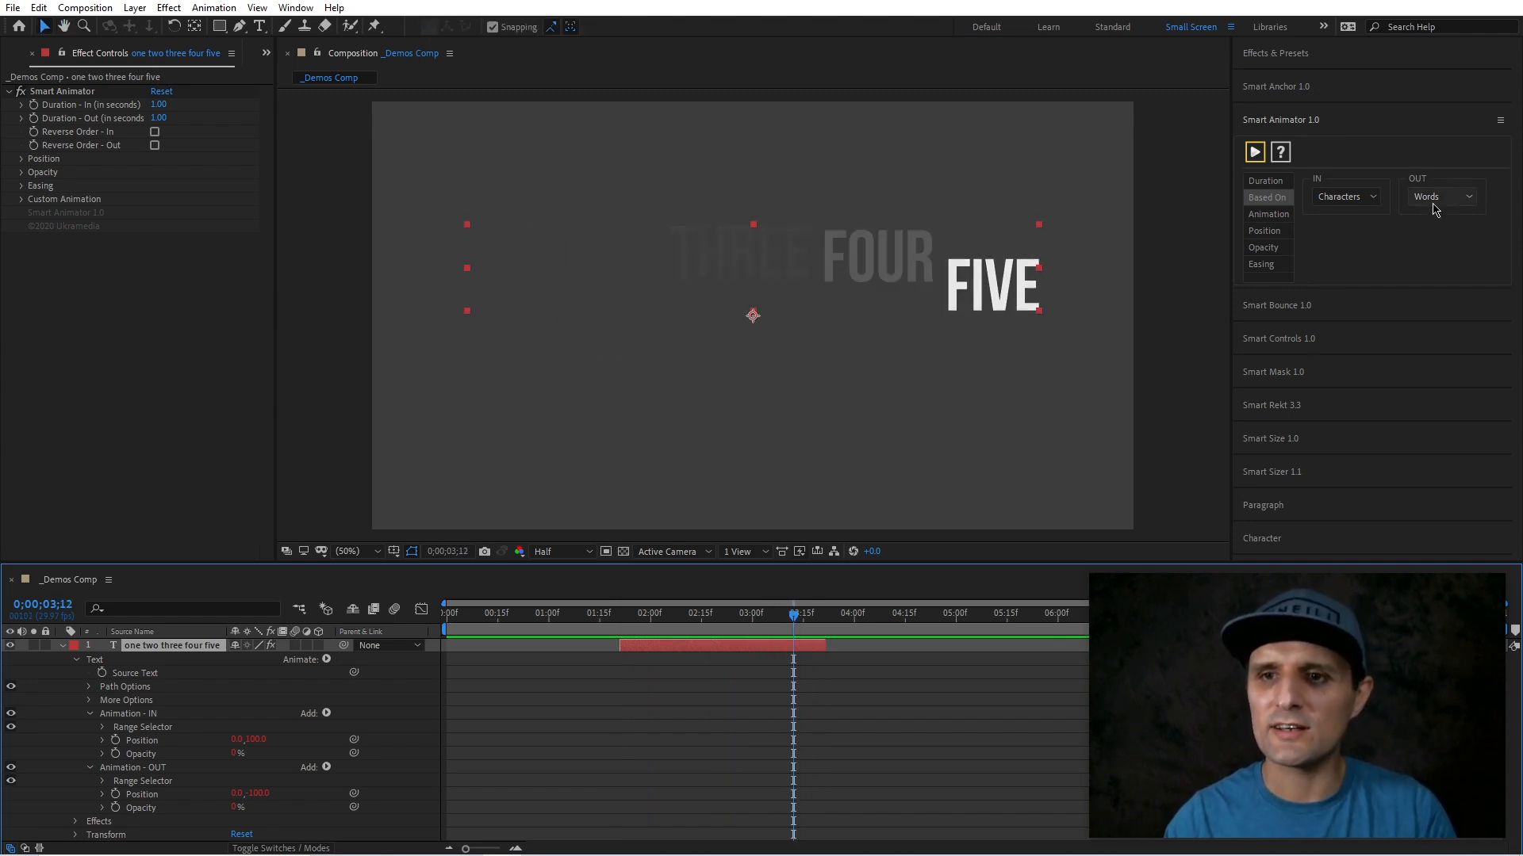
- Base Smart Animator's Out animation on Characters as well, apply it to the text layer and preview the animation
{"action": "left_click", "coordinate": [1270, 182]}
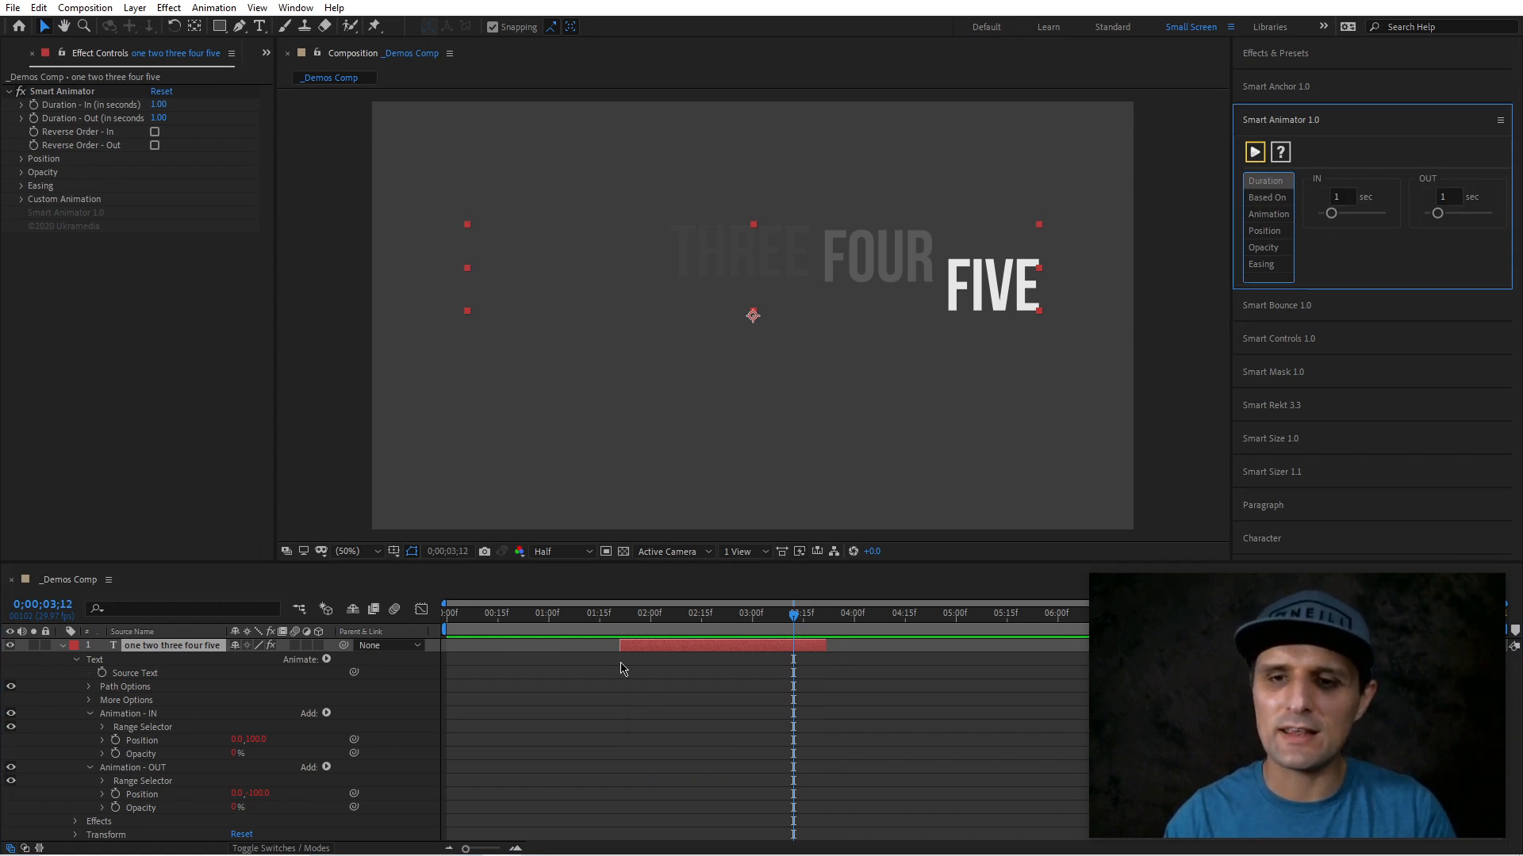
{"action": "left_click_drag", "start_coordinate": [744, 622], "coordinate": [735, 622]}
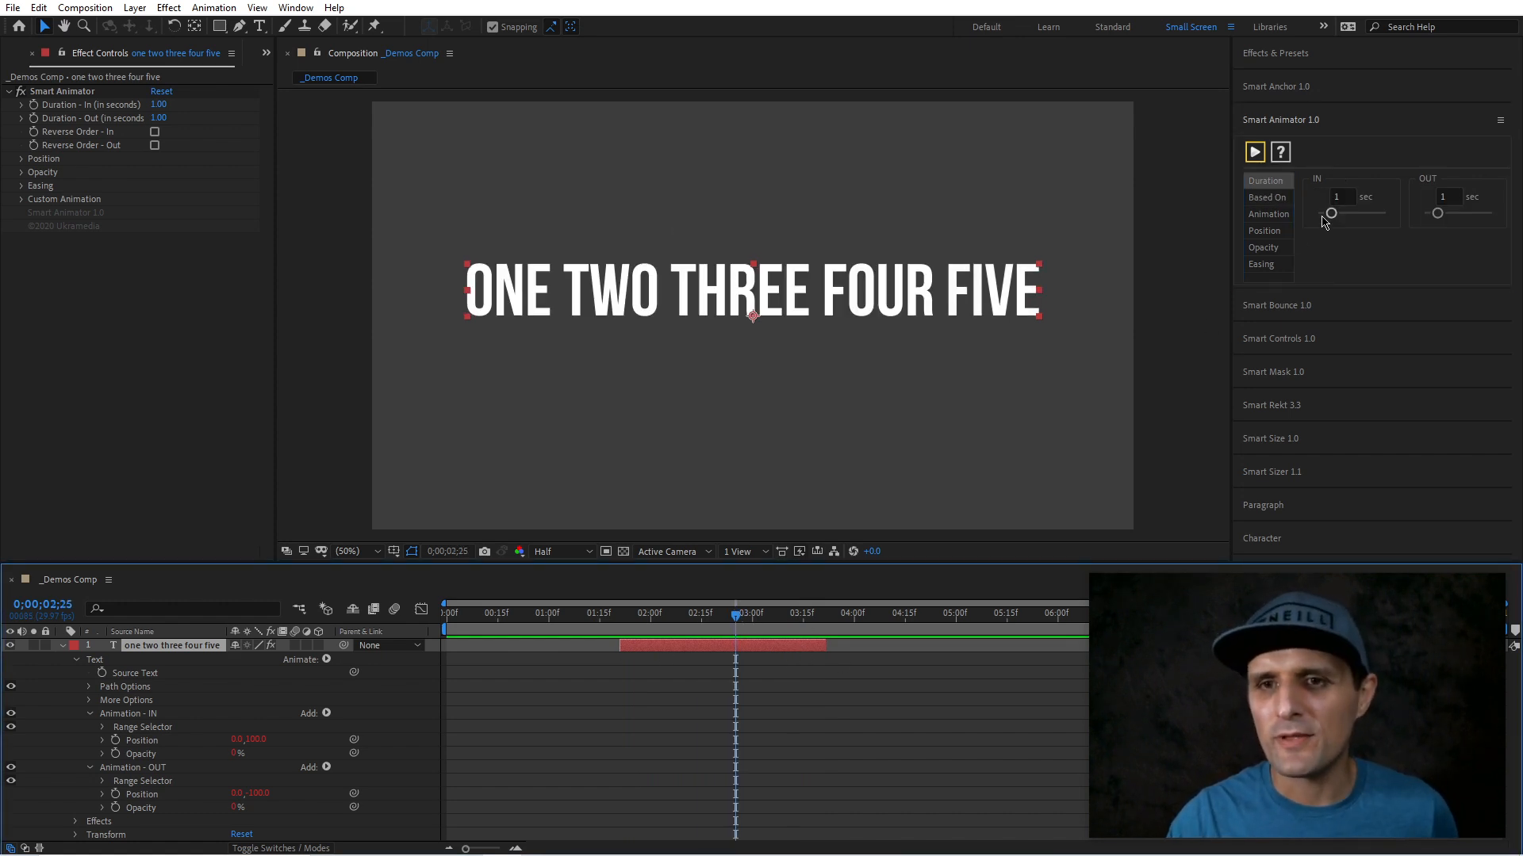
{"action": "left_click", "coordinate": [1267, 198]}
{"action": "left_click", "coordinate": [1442, 197]}
{"action": "left_click", "coordinate": [1437, 211]}
{"action": "left_click", "coordinate": [1254, 151]}
{"action": "mouse_move", "coordinate": [700, 630]}
{"action": "left_mouse_down"}
{"action": "mouse_move", "coordinate": [646, 626]}
{"action": "mouse_move", "coordinate": [813, 631]}
{"action": "mouse_move", "coordinate": [727, 634]}
{"action": "left_mouse_up"}
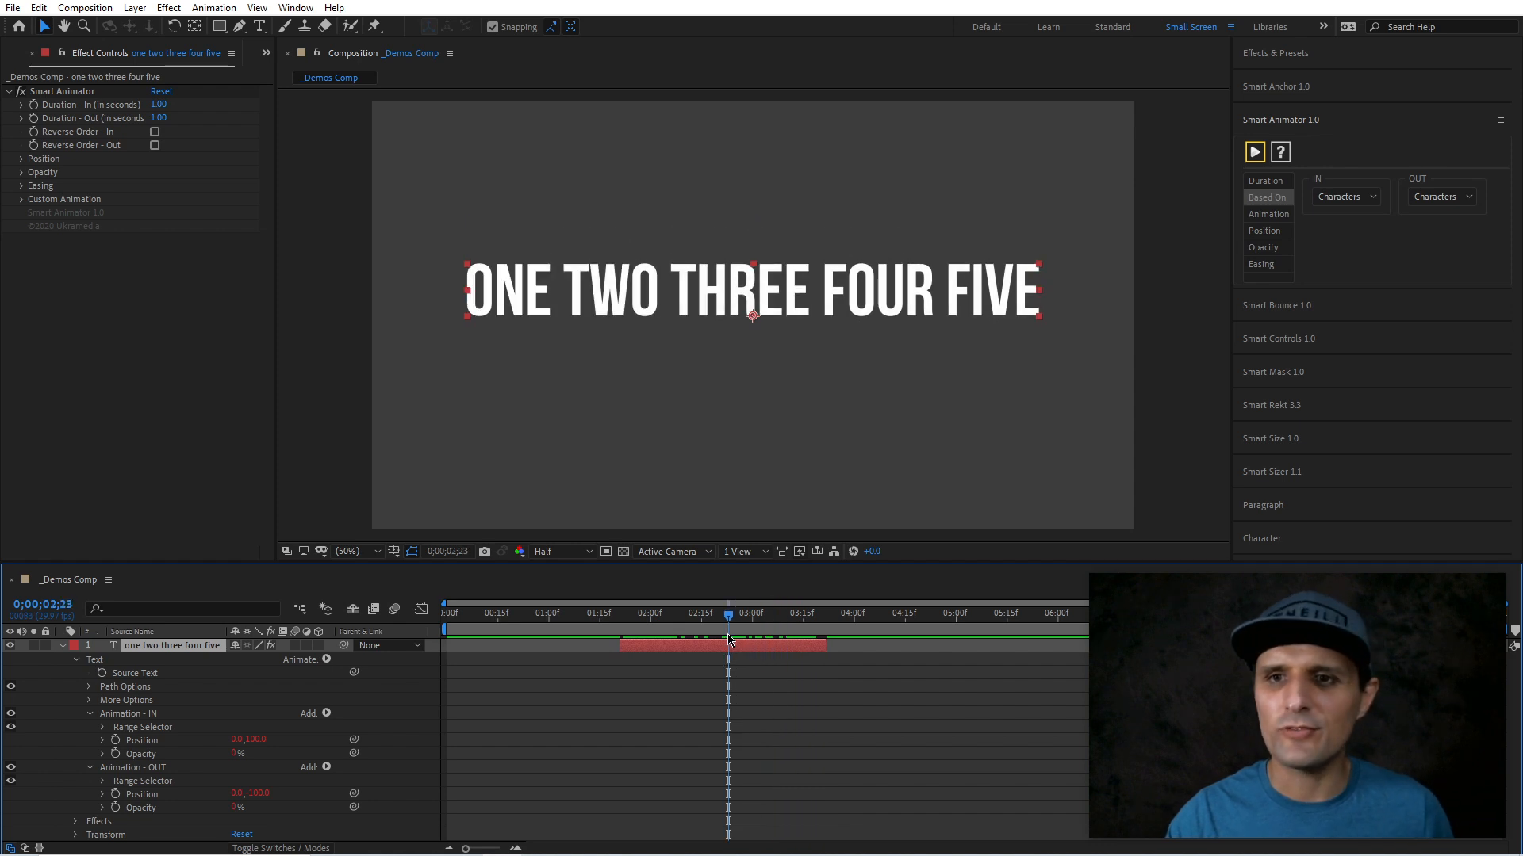
- Set both the In and Out animations back to being based on Words, apply them and preview the intro
{"action": "left_click", "coordinate": [1346, 196]}
{"action": "left_click", "coordinate": [1348, 231]}
{"action": "left_click", "coordinate": [1441, 197]}
{"action": "left_click", "coordinate": [1432, 232]}
{"action": "left_click", "coordinate": [1255, 152]}
{"action": "left_click", "coordinate": [691, 635]}
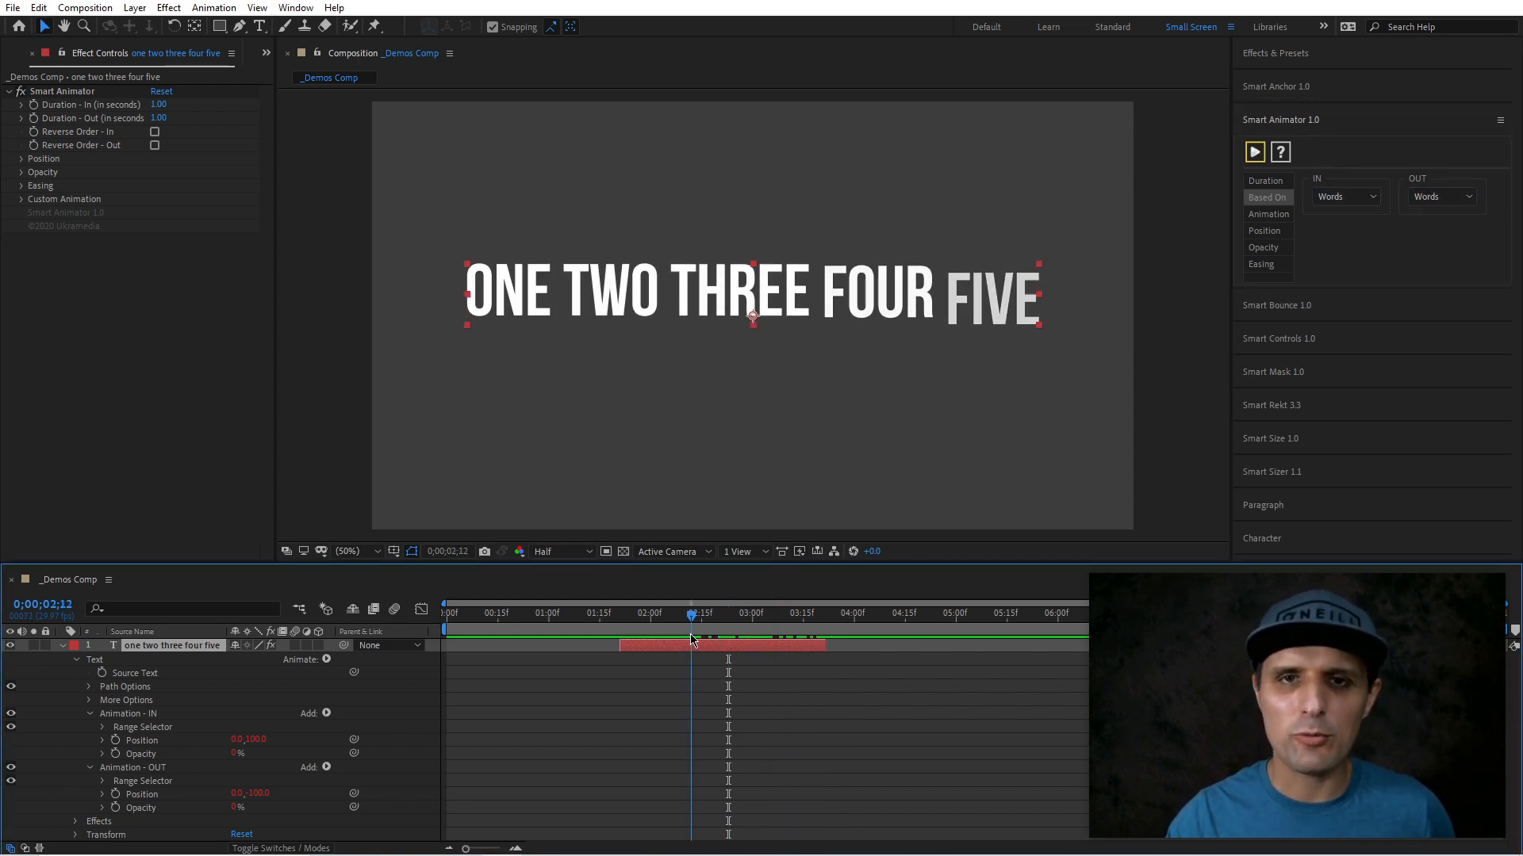
{"action": "left_click_drag", "start_coordinate": [684, 628], "coordinate": [738, 631]}
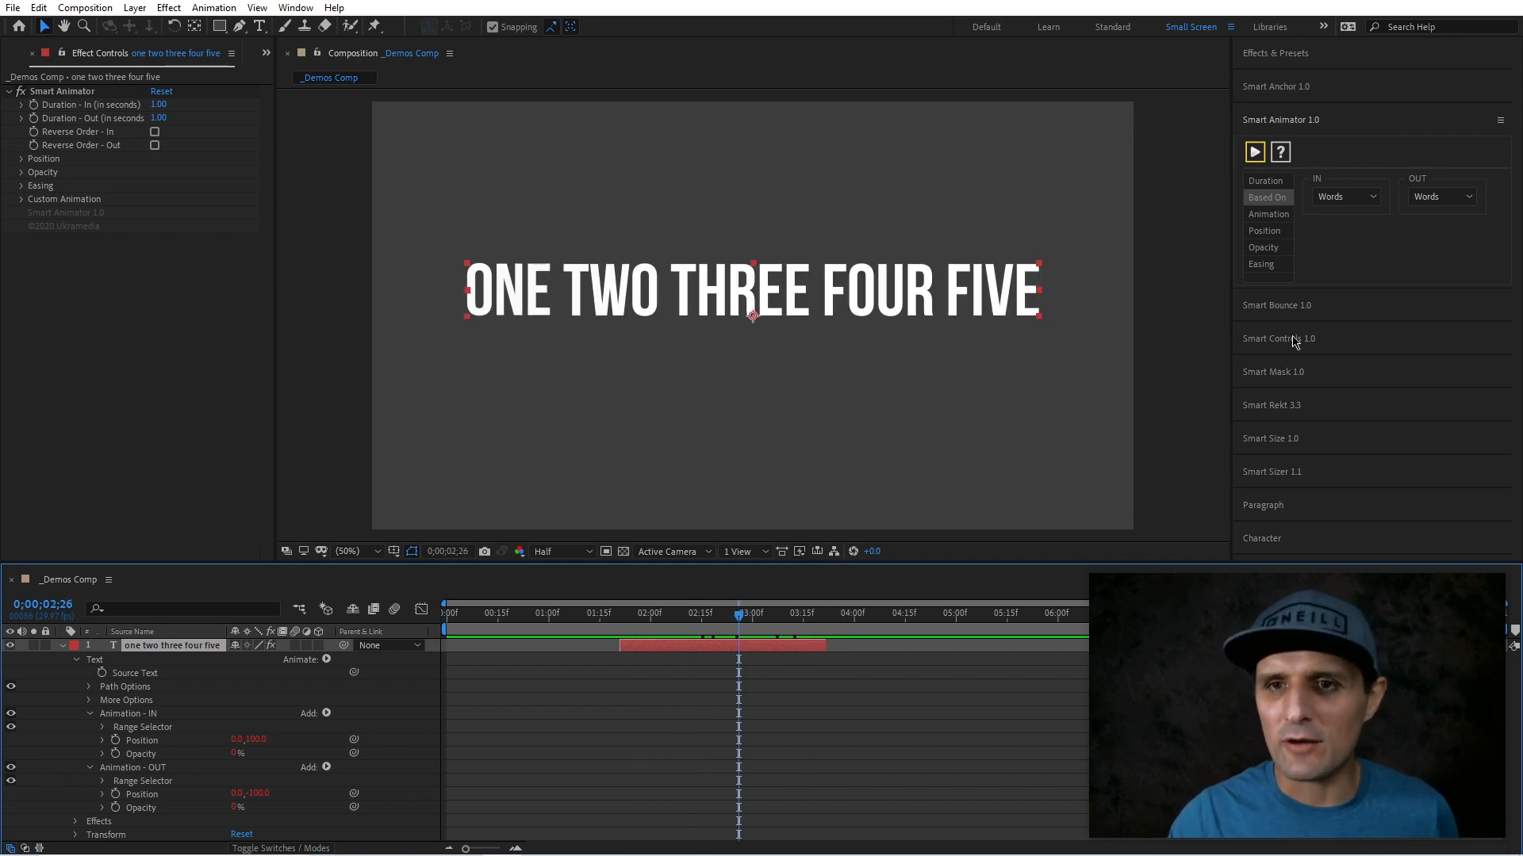
- Reverse the In animation's word order in Smart Animator and preview the intro on the text layer
{"action": "left_click", "coordinate": [1269, 215]}
{"action": "left_click_drag", "start_coordinate": [684, 617], "coordinate": [650, 625]}
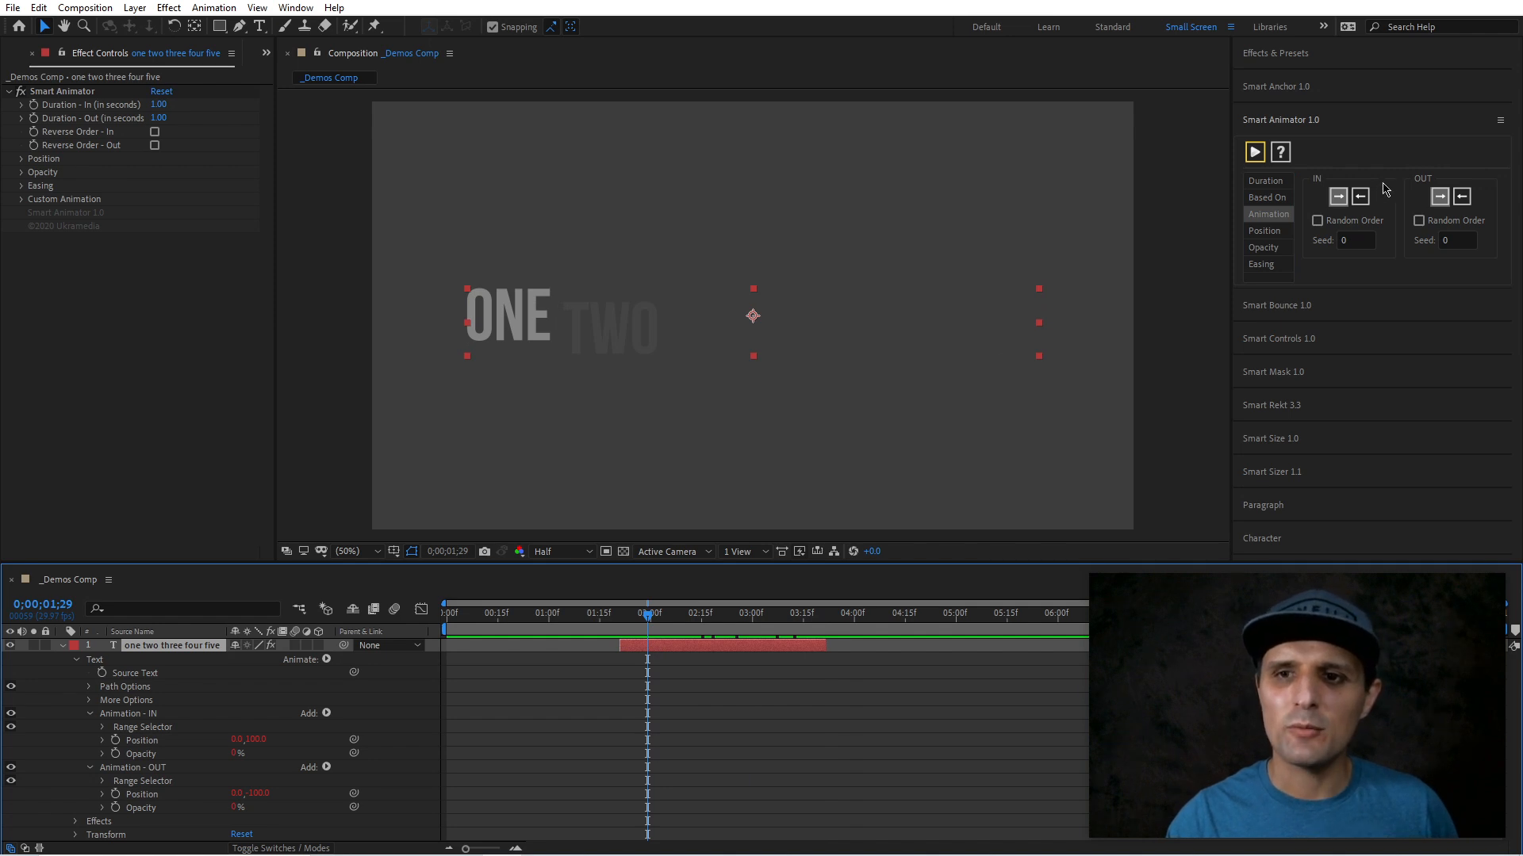
{"action": "left_click", "coordinate": [1364, 200]}
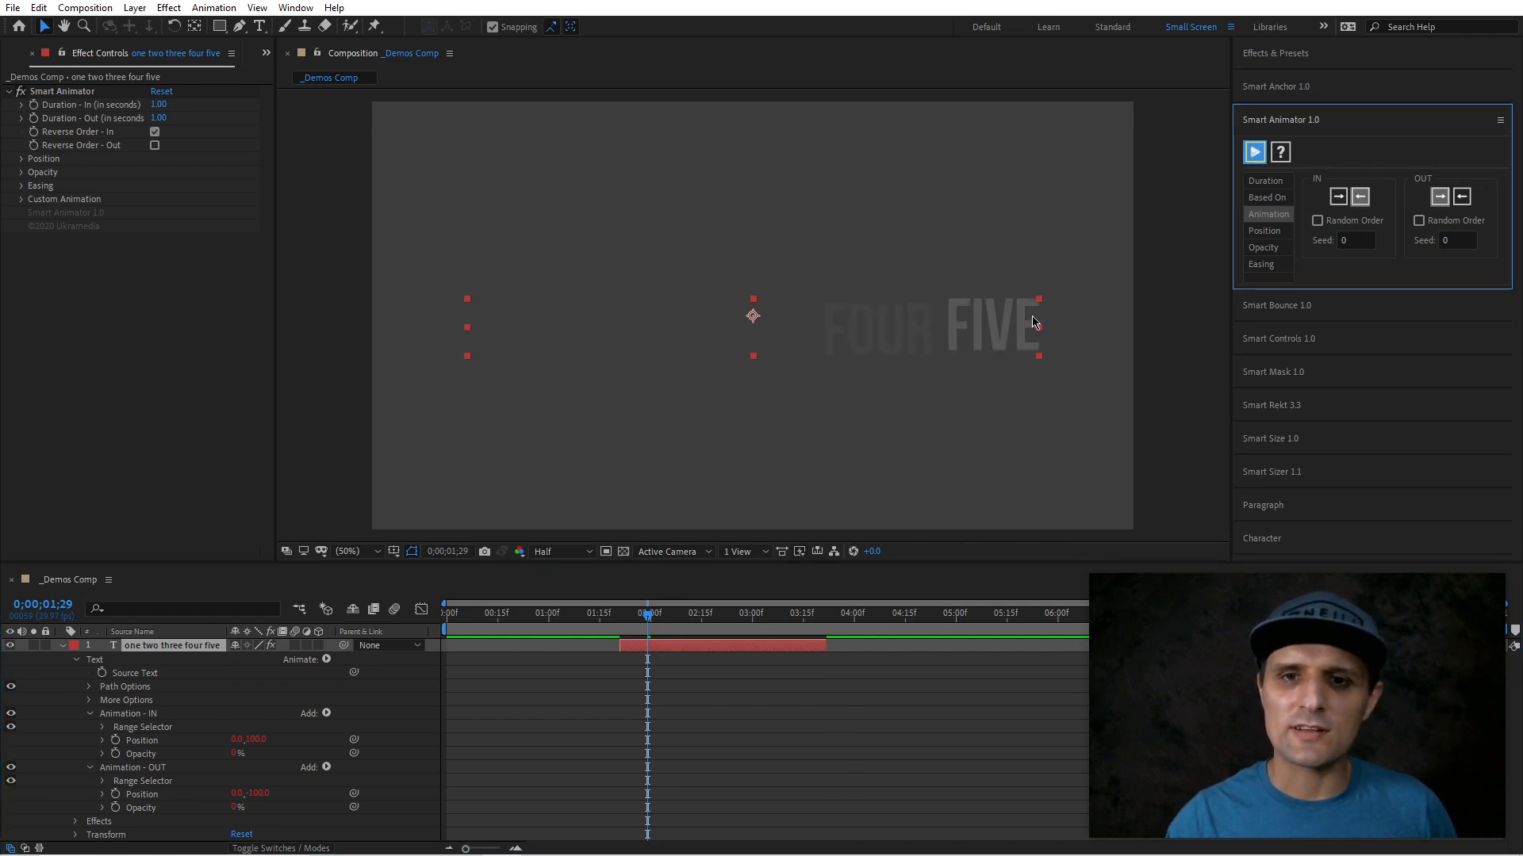
{"action": "left_click_drag", "start_coordinate": [632, 617], "coordinate": [678, 615]}
- Restore the In animation's forward word order, apply it and preview the text from intro to outro
{"action": "left_click", "coordinate": [1338, 197]}
{"action": "left_click", "coordinate": [1255, 152]}
{"action": "left_click", "coordinate": [670, 624]}
{"action": "left_click_drag", "start_coordinate": [670, 624], "coordinate": [792, 624]}
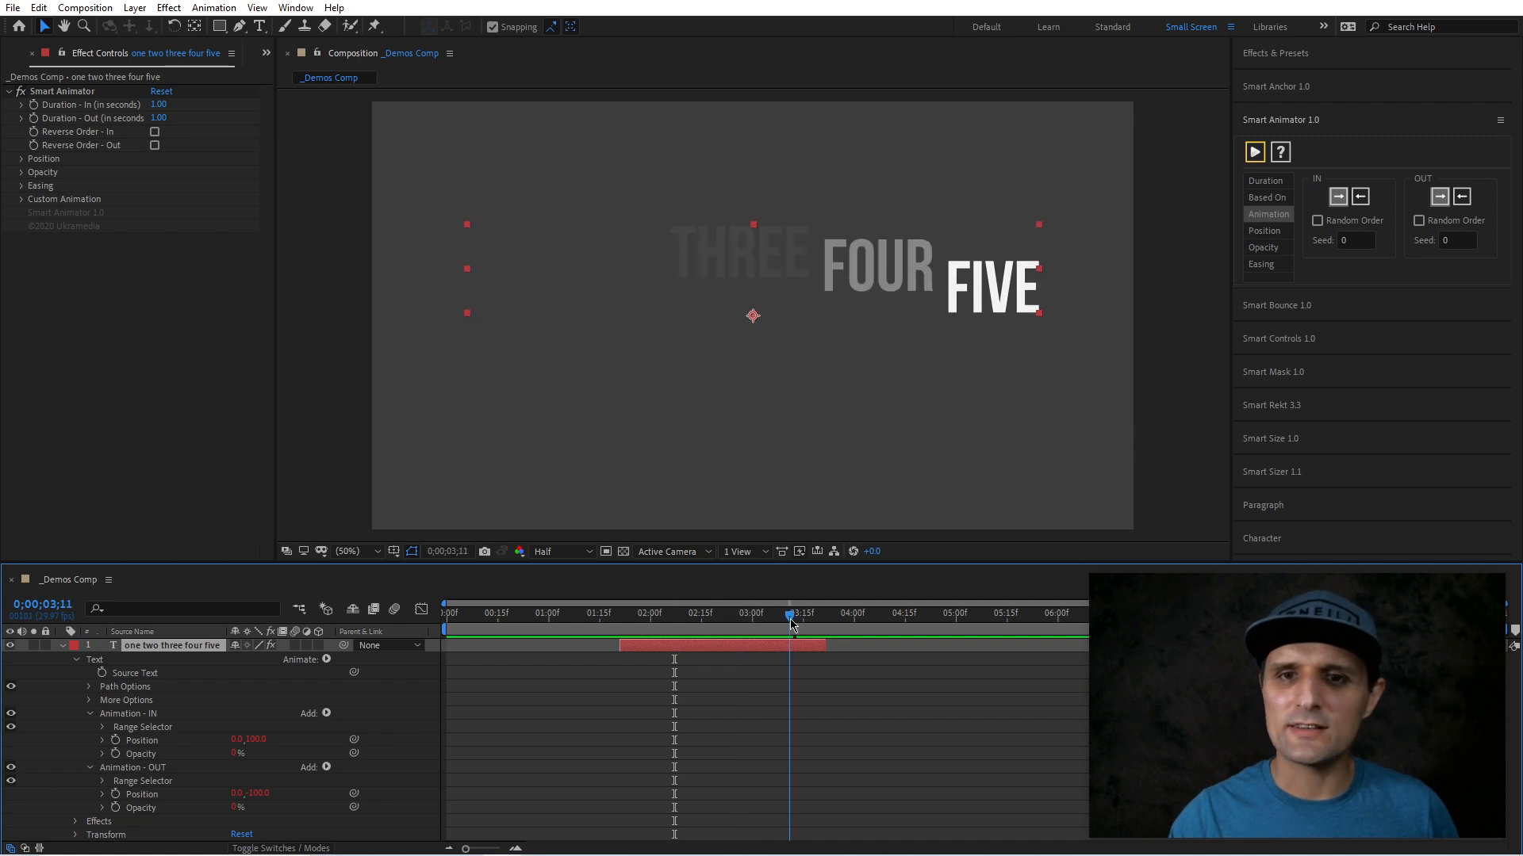
- Reverse the Out animation's word order, apply it to the text layer and preview the outro
{"action": "left_click", "coordinate": [1461, 196]}
{"action": "left_click", "coordinate": [1255, 153]}
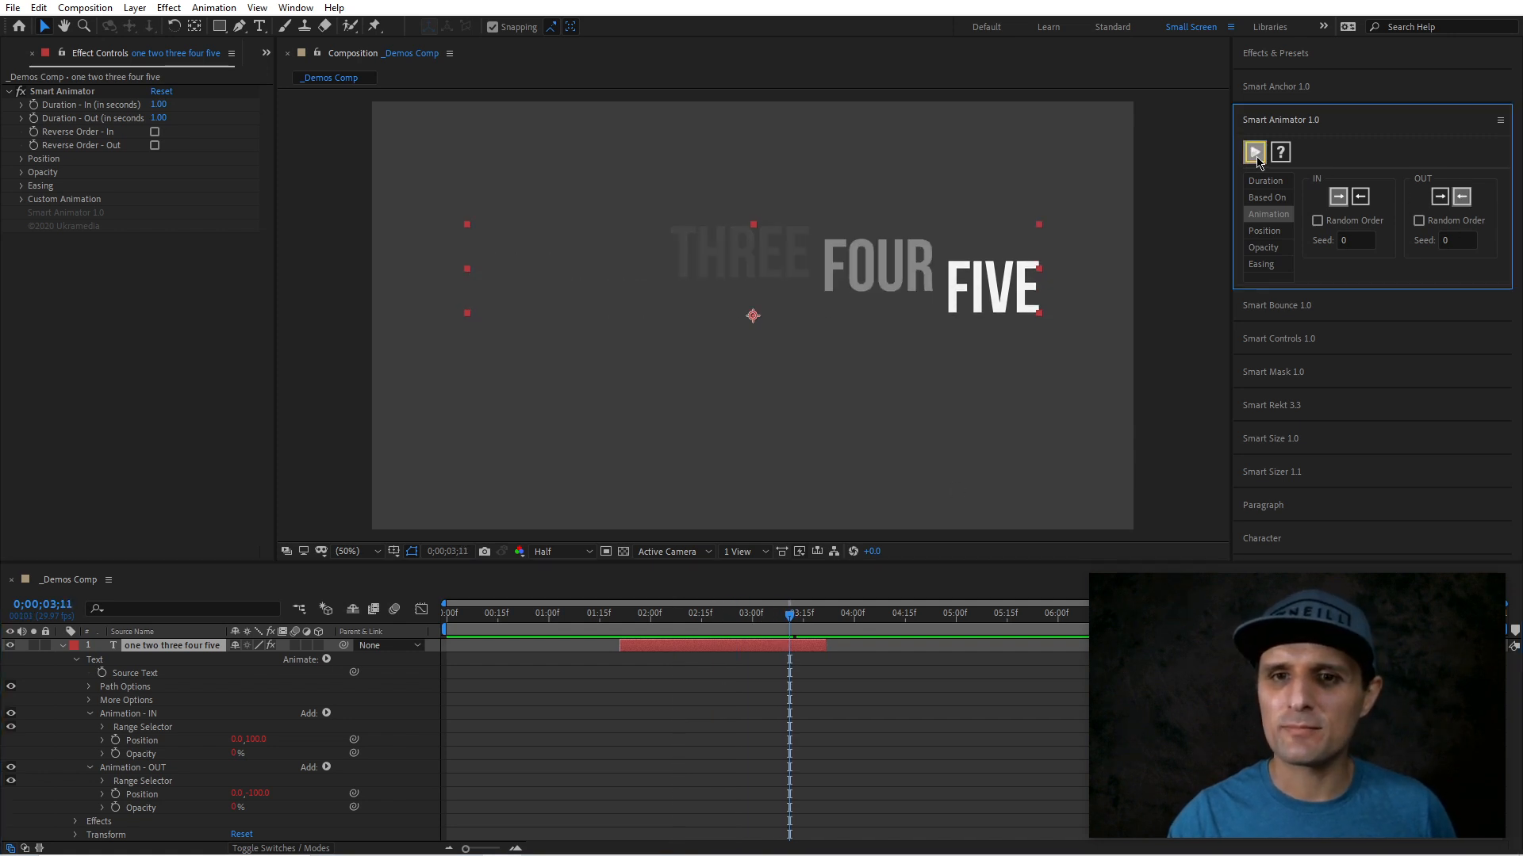
{"action": "left_click_drag", "start_coordinate": [779, 621], "coordinate": [807, 621]}
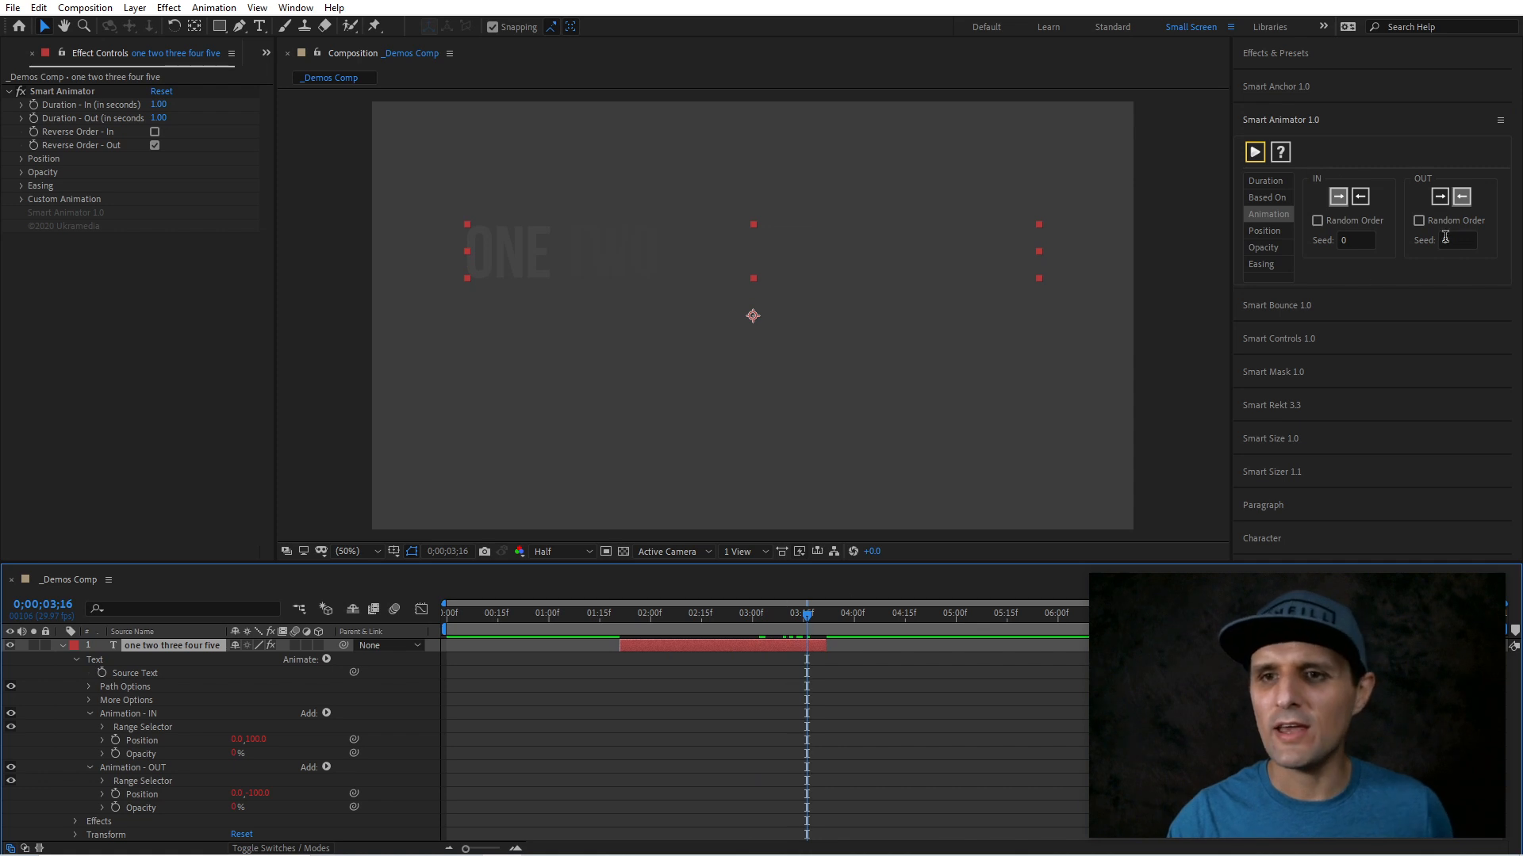
- Restore the Out animation's forward order, enable Random Order for the In animation, apply it and preview the intro
{"action": "left_click", "coordinate": [1256, 153]}
{"action": "left_click", "coordinate": [1318, 221]}
{"action": "left_click_drag", "start_coordinate": [637, 619], "coordinate": [662, 619]}
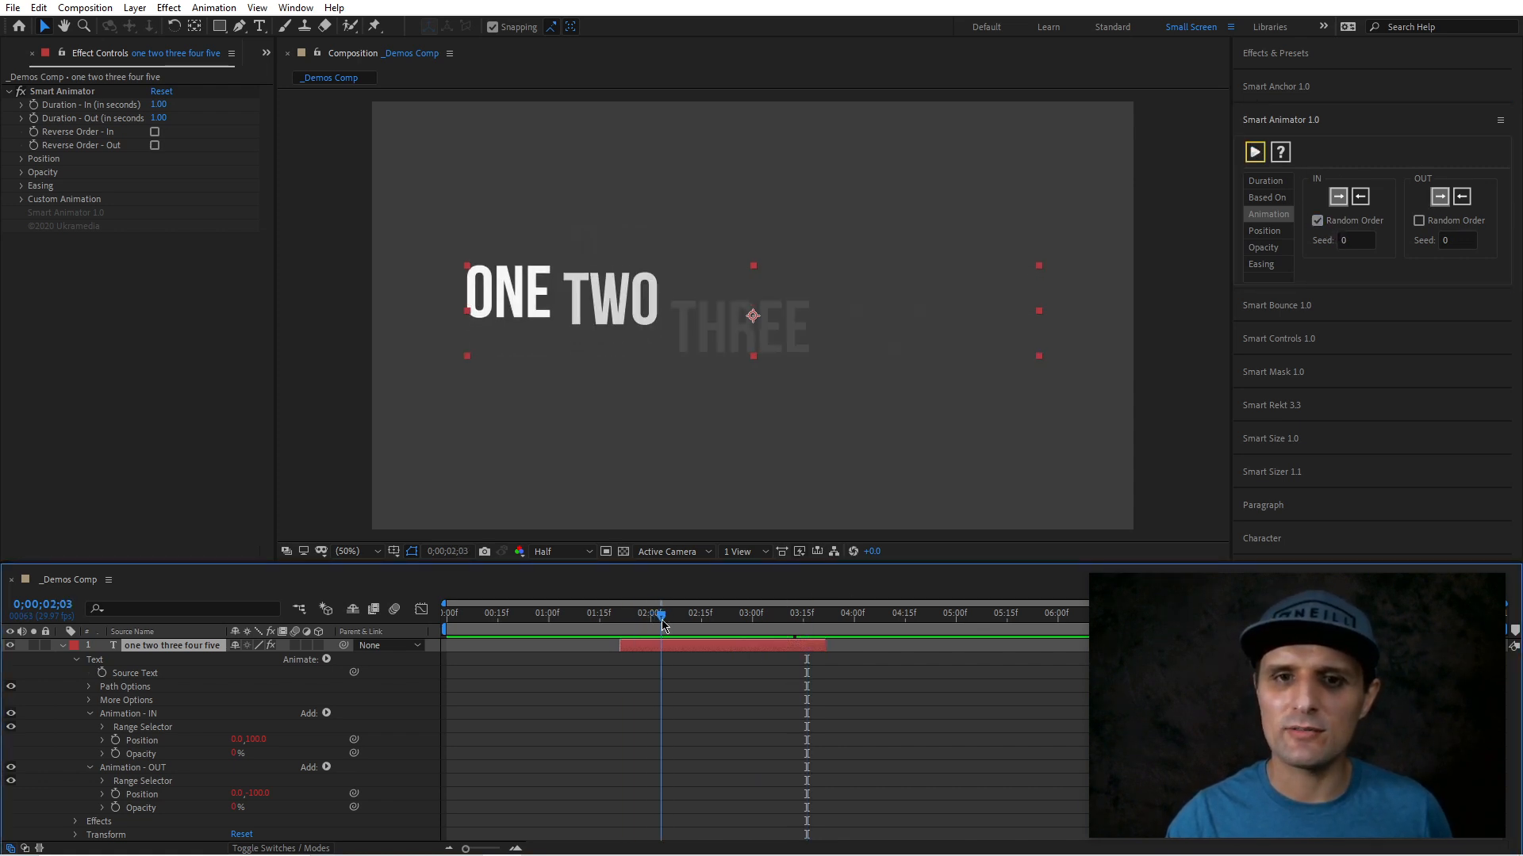
{"action": "left_click", "coordinate": [1256, 152]}
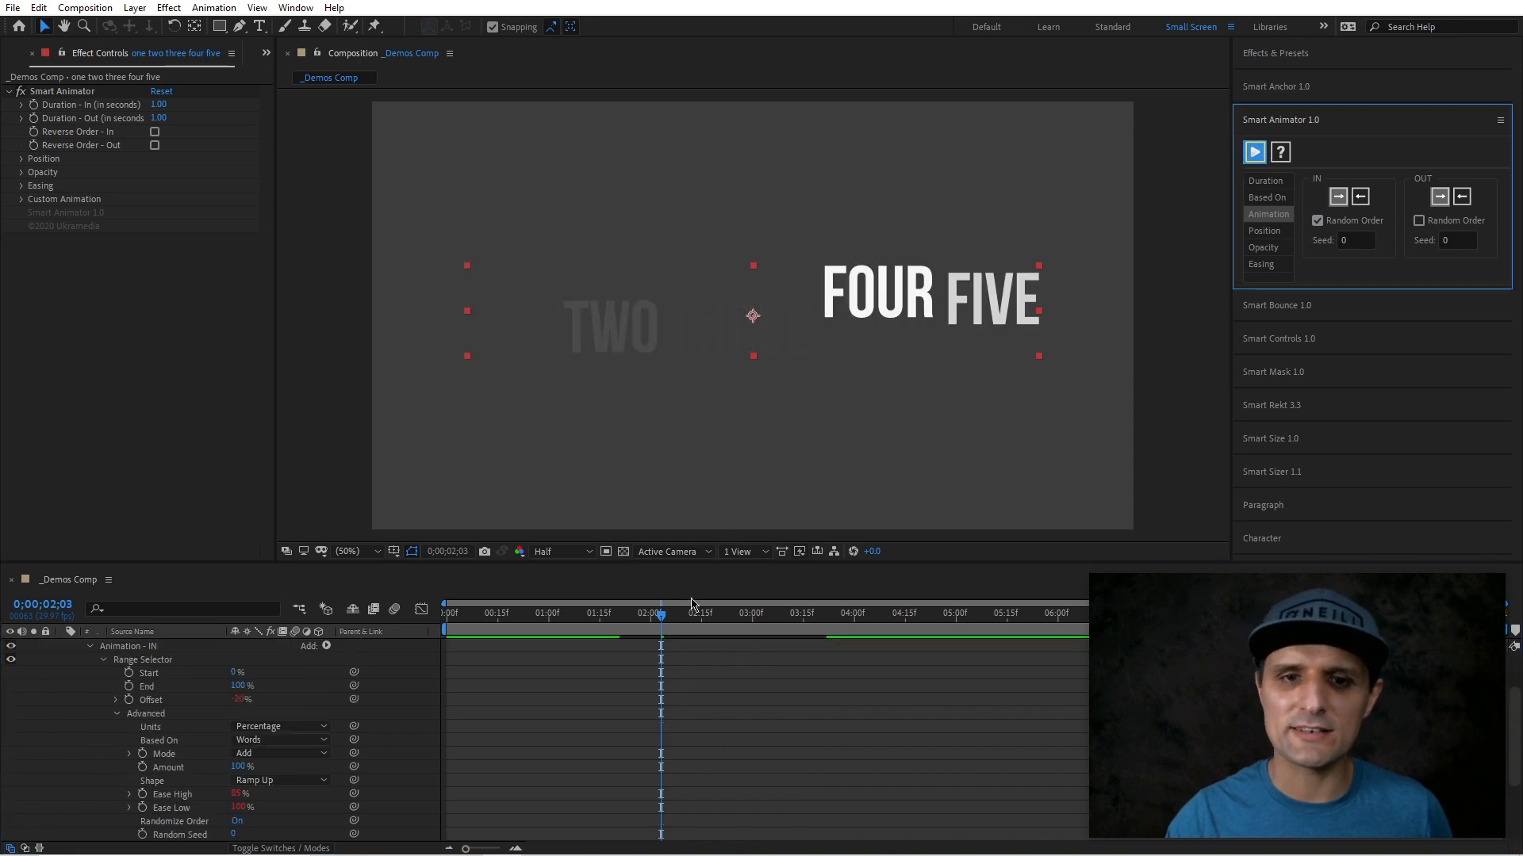
{"action": "left_click_drag", "start_coordinate": [627, 617], "coordinate": [681, 625]}
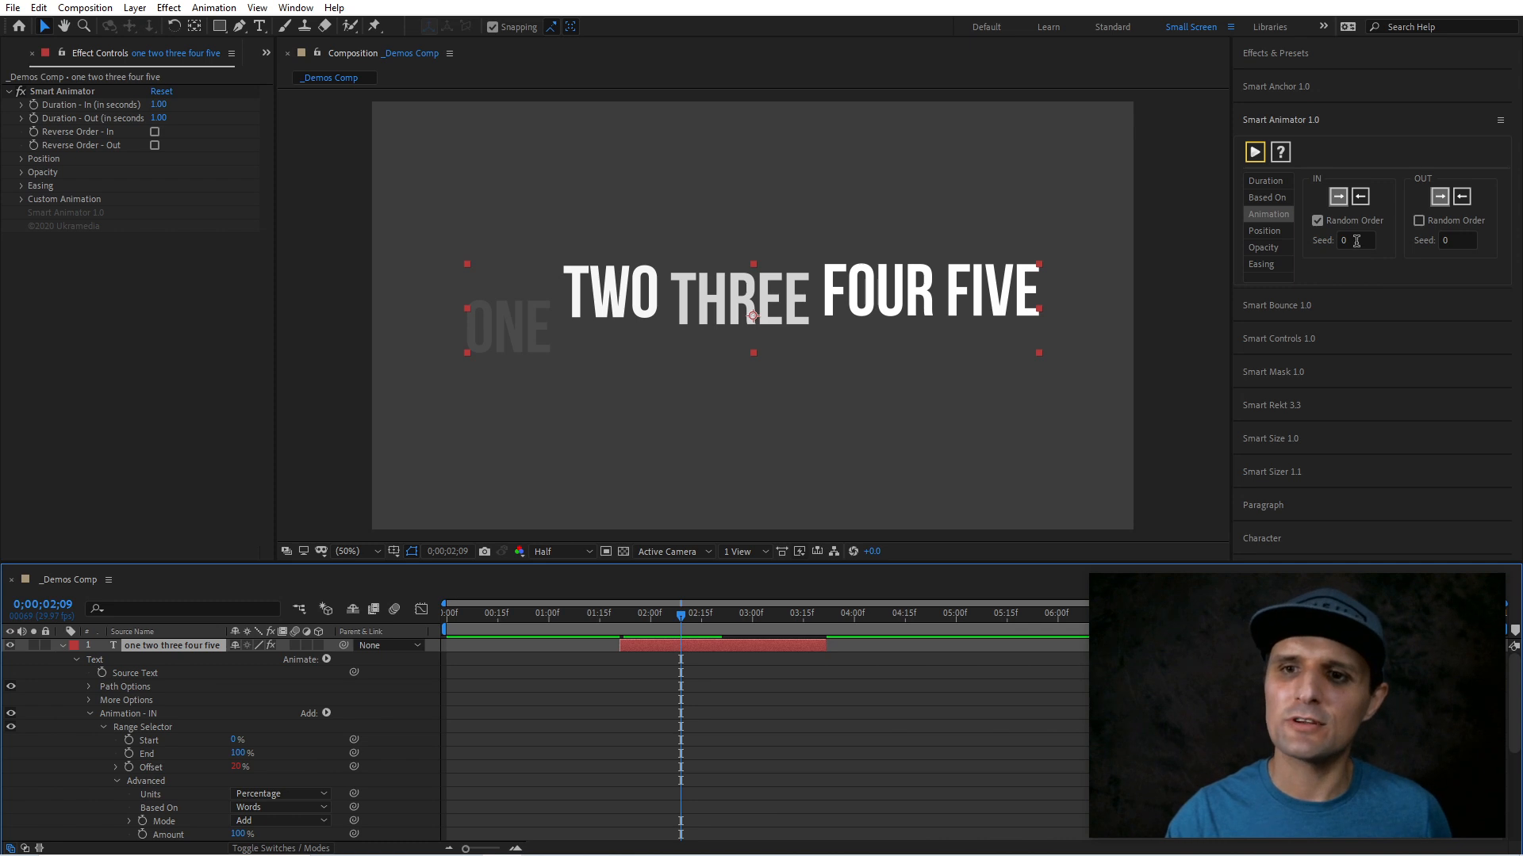
- Turn off Random Order for the In animation and reapply Smart Animator to the text layer
{"action": "left_click", "coordinate": [1318, 221]}
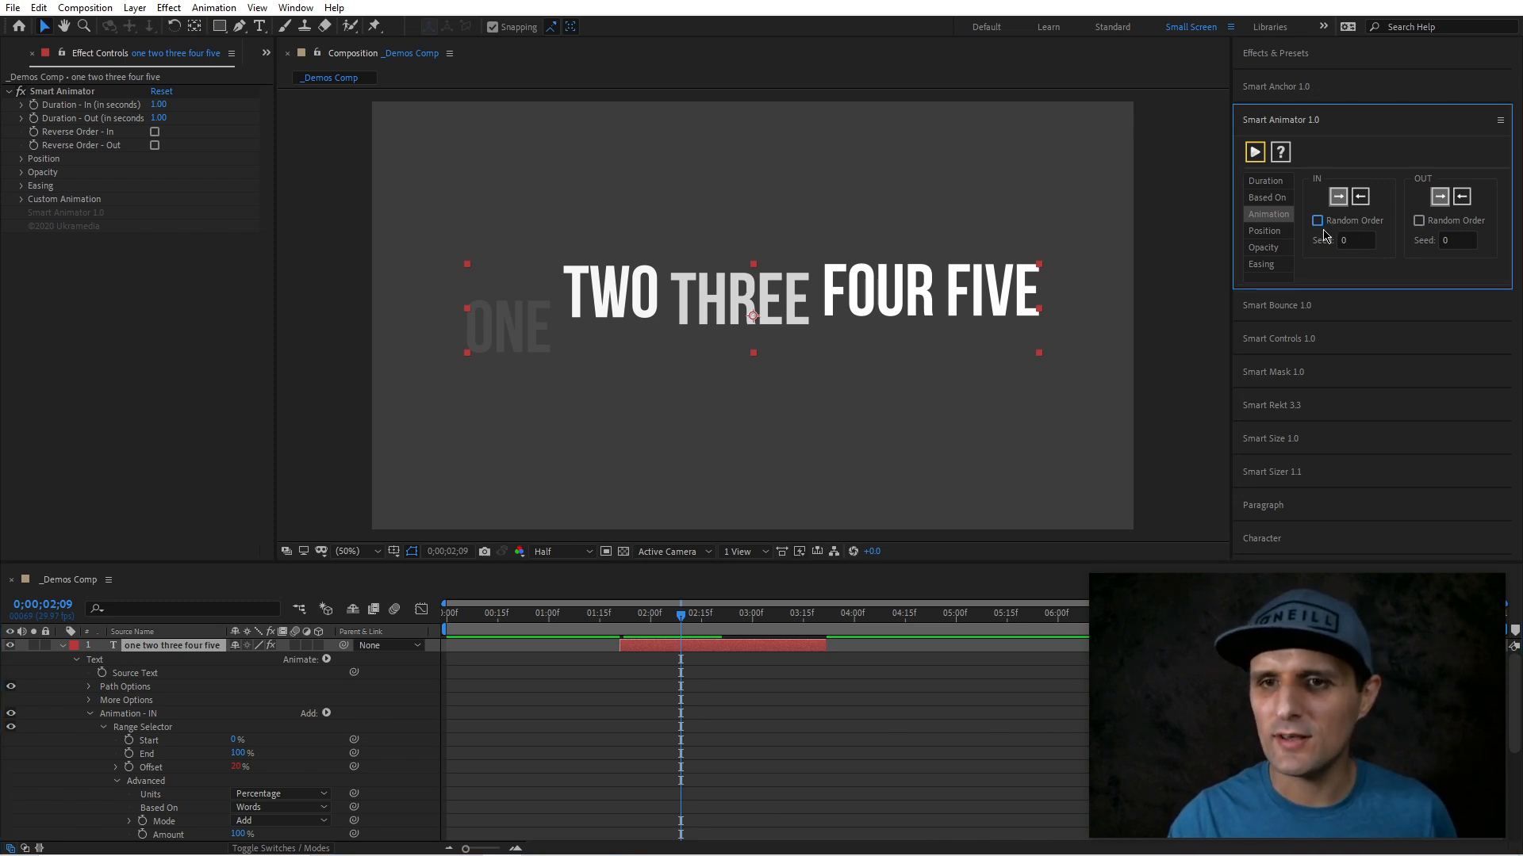
{"action": "left_click", "coordinate": [1254, 152]}
- Set the In position's Y offset to 500, apply it to the text layer and preview the intro
{"action": "left_click", "coordinate": [1269, 233]}
{"action": "left_click_drag", "start_coordinate": [697, 613], "coordinate": [647, 615]}
{"action": "type", "text": "500"}
{"action": "key", "text": "Return"}
{"action": "left_click", "coordinate": [1255, 151]}
{"action": "mouse_move", "coordinate": [657, 618]}
{"action": "left_mouse_down"}
{"action": "mouse_move", "coordinate": [631, 618]}
{"action": "mouse_move", "coordinate": [670, 618]}
{"action": "left_mouse_up"}
- Set the In position's Y offset to 0 and X offset to 500, apply them and preview the intro
{"action": "left_click", "coordinate": [1349, 219]}
{"action": "type", "text": "0"}
{"action": "left_click", "coordinate": [1335, 193]}
{"action": "type", "text": "30"}
{"action": "left_click", "coordinate": [1255, 151]}
{"action": "left_click_drag", "start_coordinate": [670, 616], "coordinate": [709, 633]}
- Set the In position's X offset to -500, apply it to the text layer and preview the intro
{"action": "left_click", "coordinate": [1351, 196]}
{"action": "type", "text": "-"}
{"action": "key", "text": "Return"}
{"action": "left_click", "coordinate": [1255, 151]}
{"action": "left_click_drag", "start_coordinate": [628, 626], "coordinate": [682, 627]}
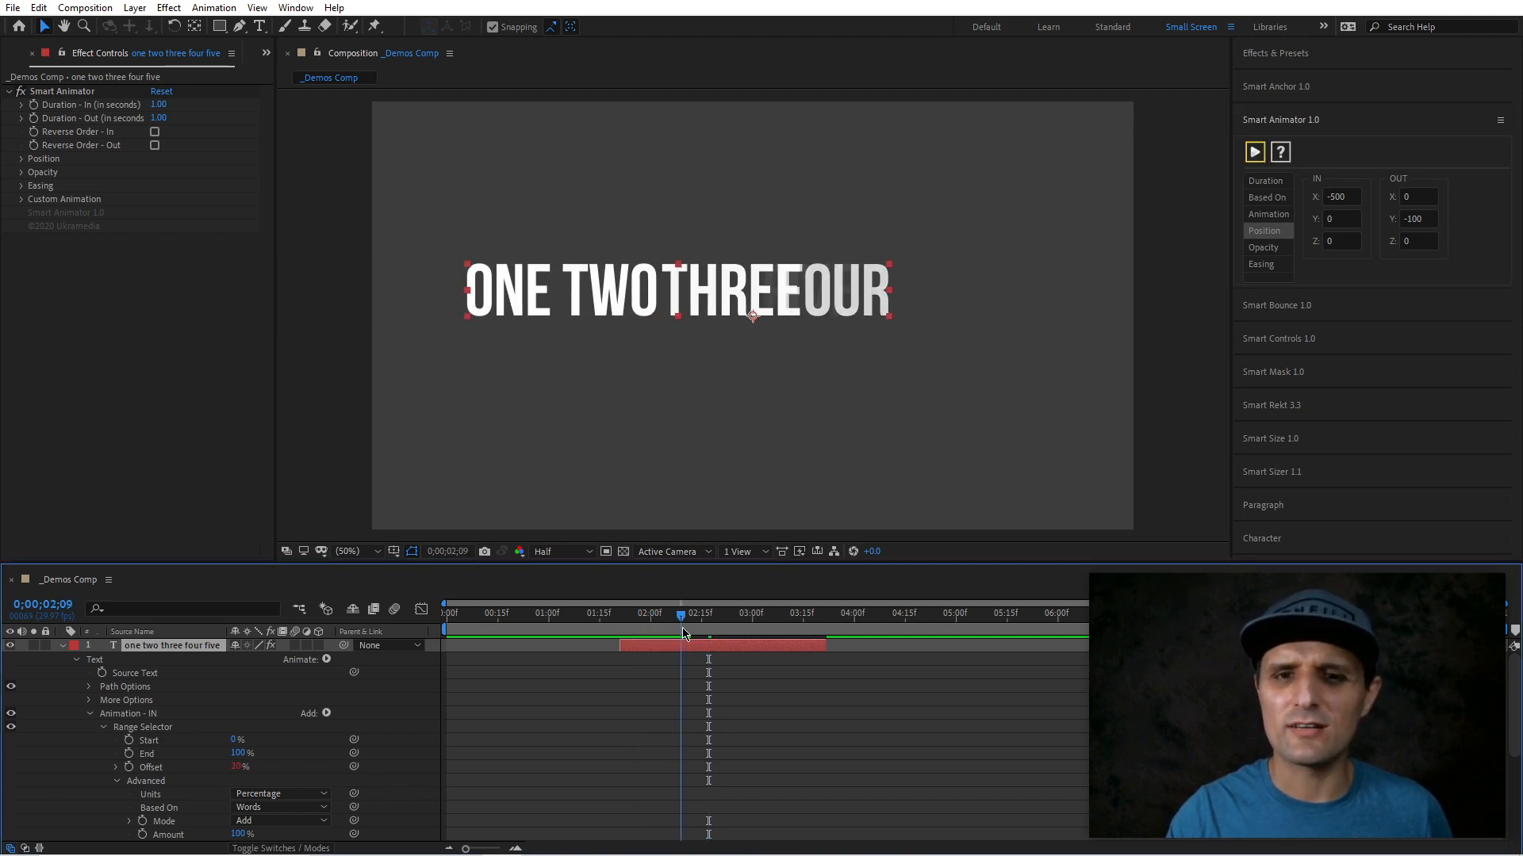
- Reverse the In animation's word order, apply it with the horizontal offset and preview the words sliding in
{"action": "left_click", "coordinate": [1278, 214]}
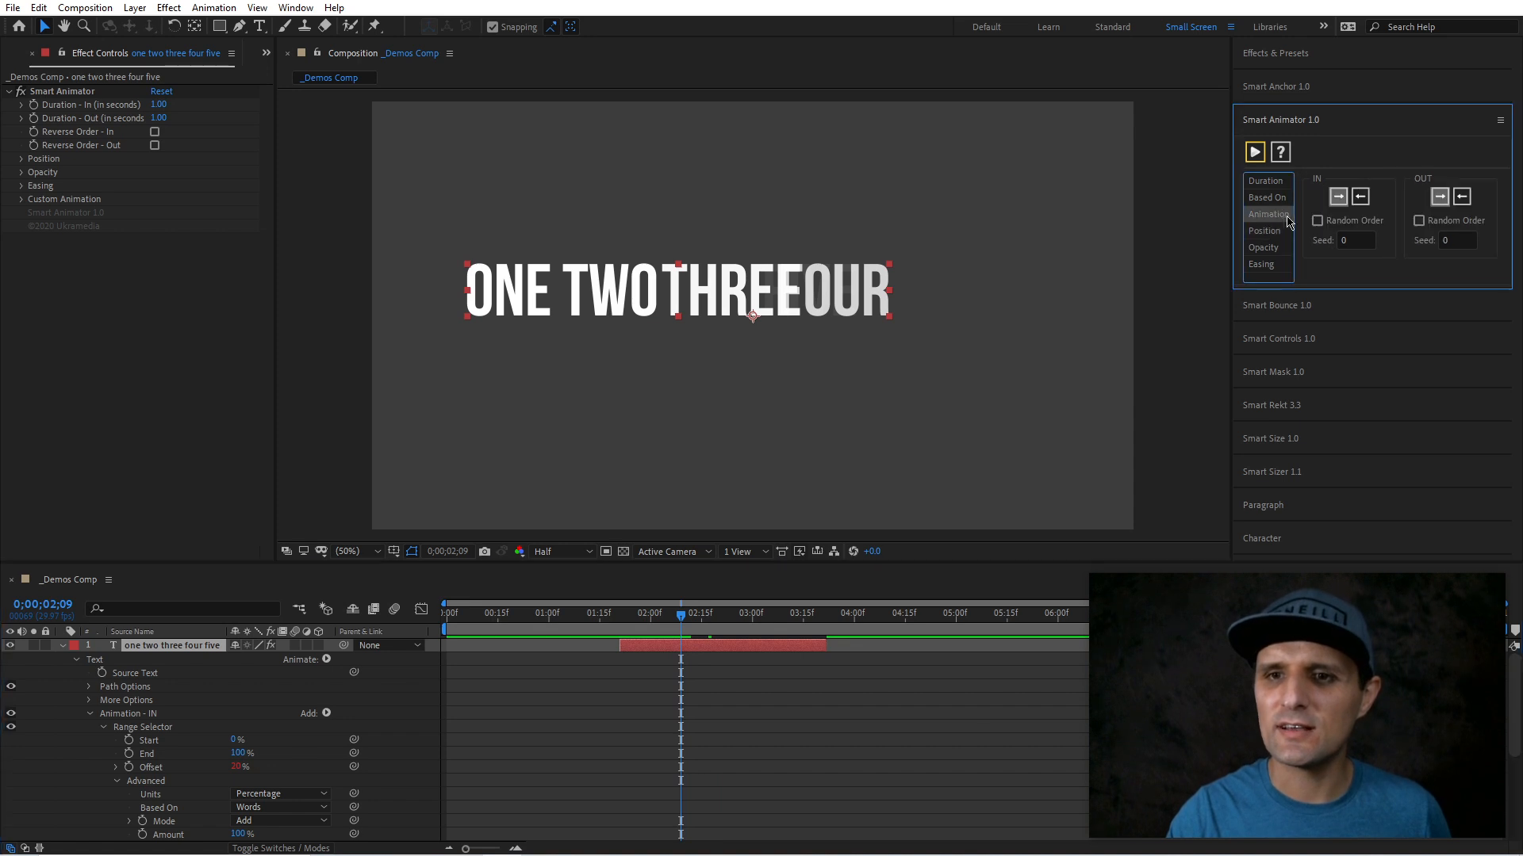
{"action": "left_click", "coordinate": [1255, 154]}
{"action": "left_click_drag", "start_coordinate": [658, 626], "coordinate": [739, 631]}
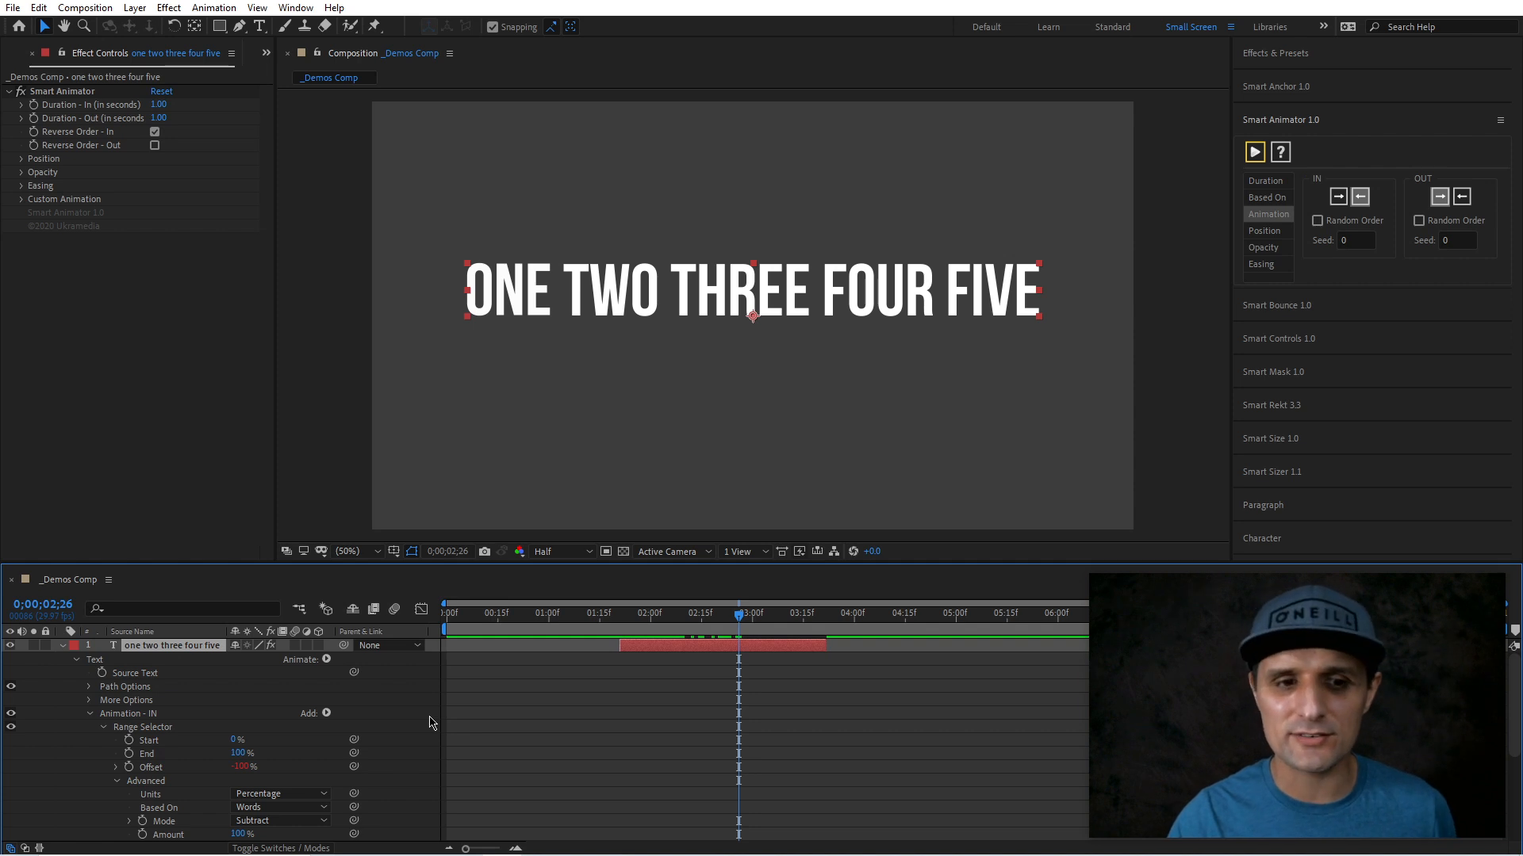
- Show the properties that can be added to the Animation - IN text animator without adding any
{"action": "scroll", "coordinate": [429, 721], "scroll_direction": "down", "scroll_amount": 3}
{"action": "scroll", "coordinate": [240, 803], "scroll_direction": "up", "scroll_amount": 2}
{"action": "left_click", "coordinate": [326, 673]}
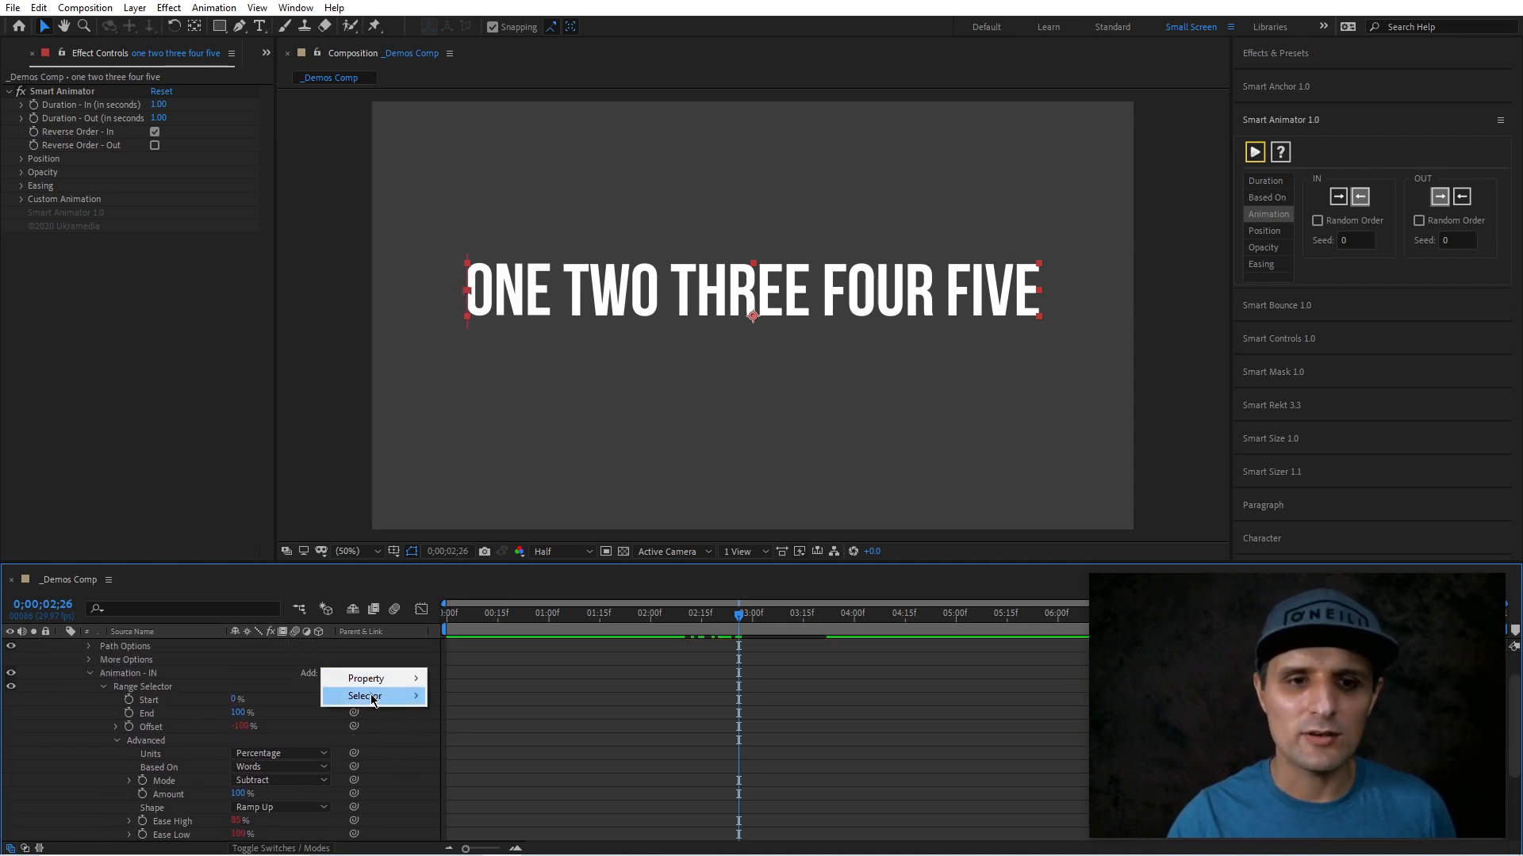
{"action": "mouse_move", "coordinate": [366, 679]}
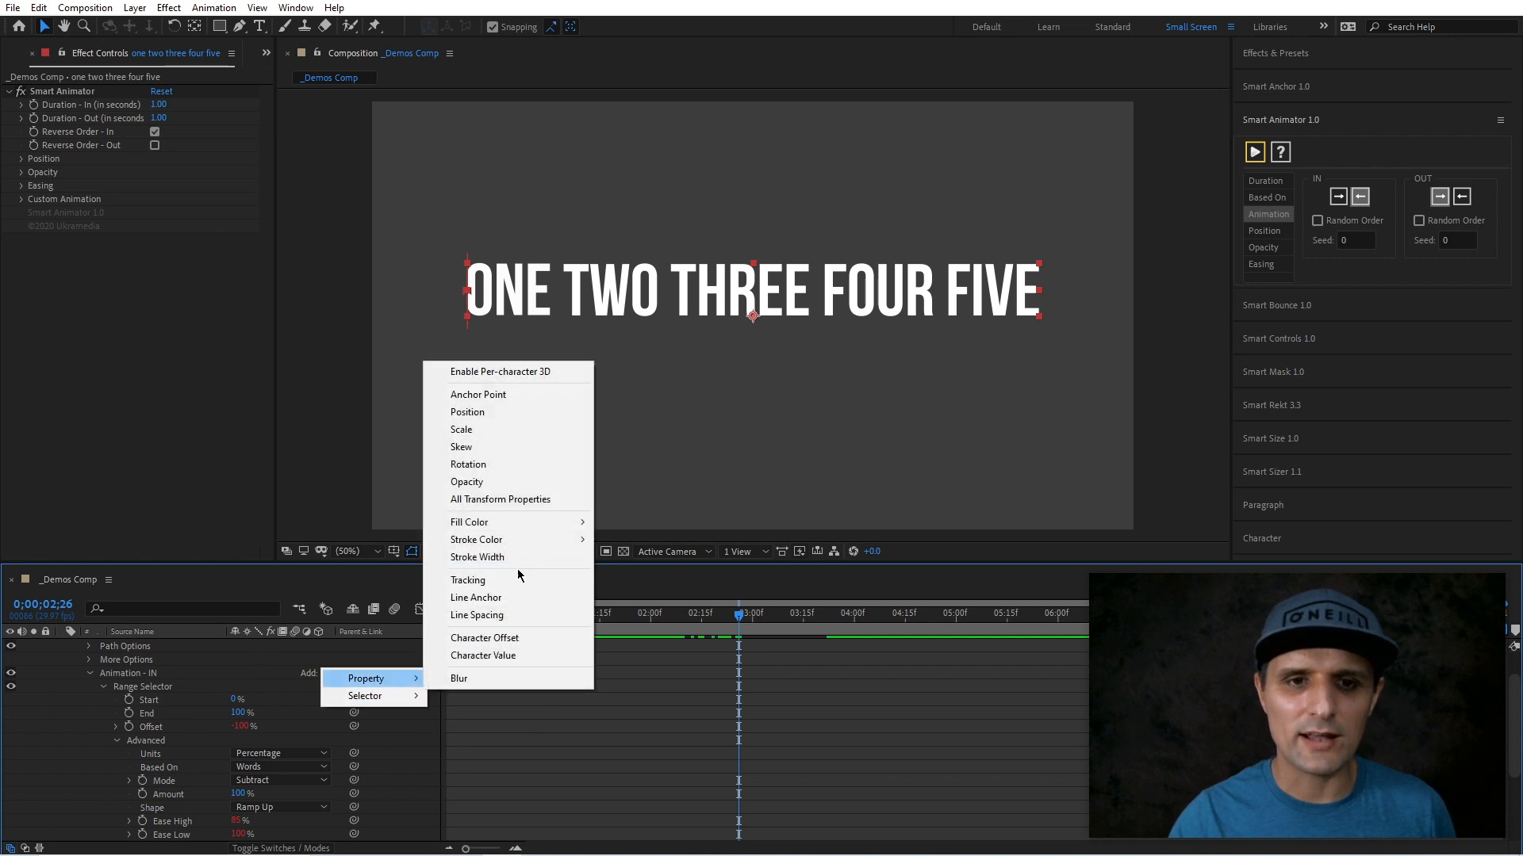
{"action": "left_click", "coordinate": [619, 529]}
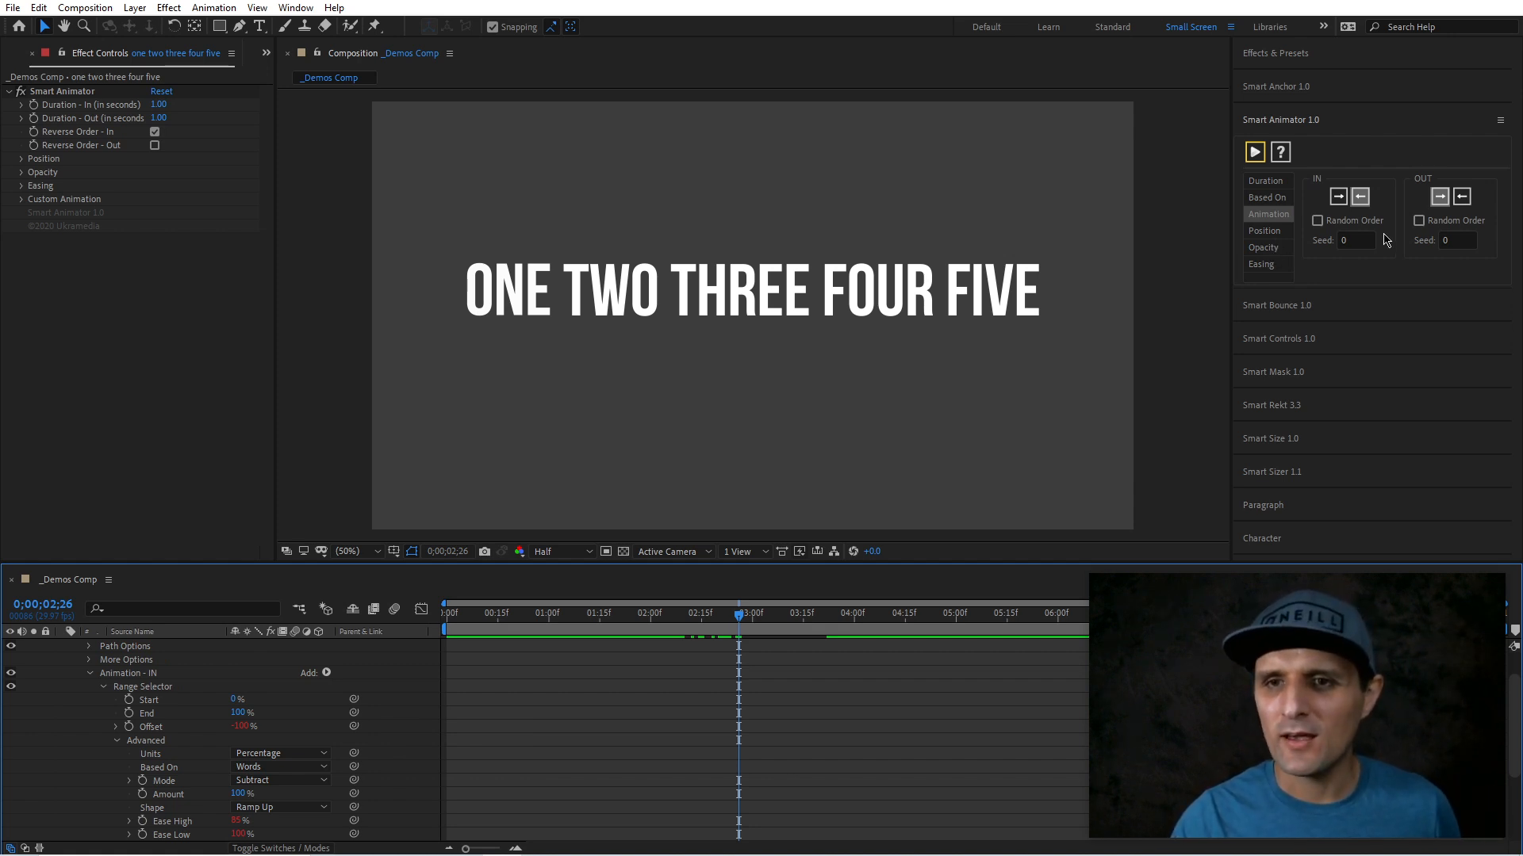
- Preview the current outro and set Smart Animator's Out position Y offset to 0
{"action": "left_click", "coordinate": [1265, 230]}
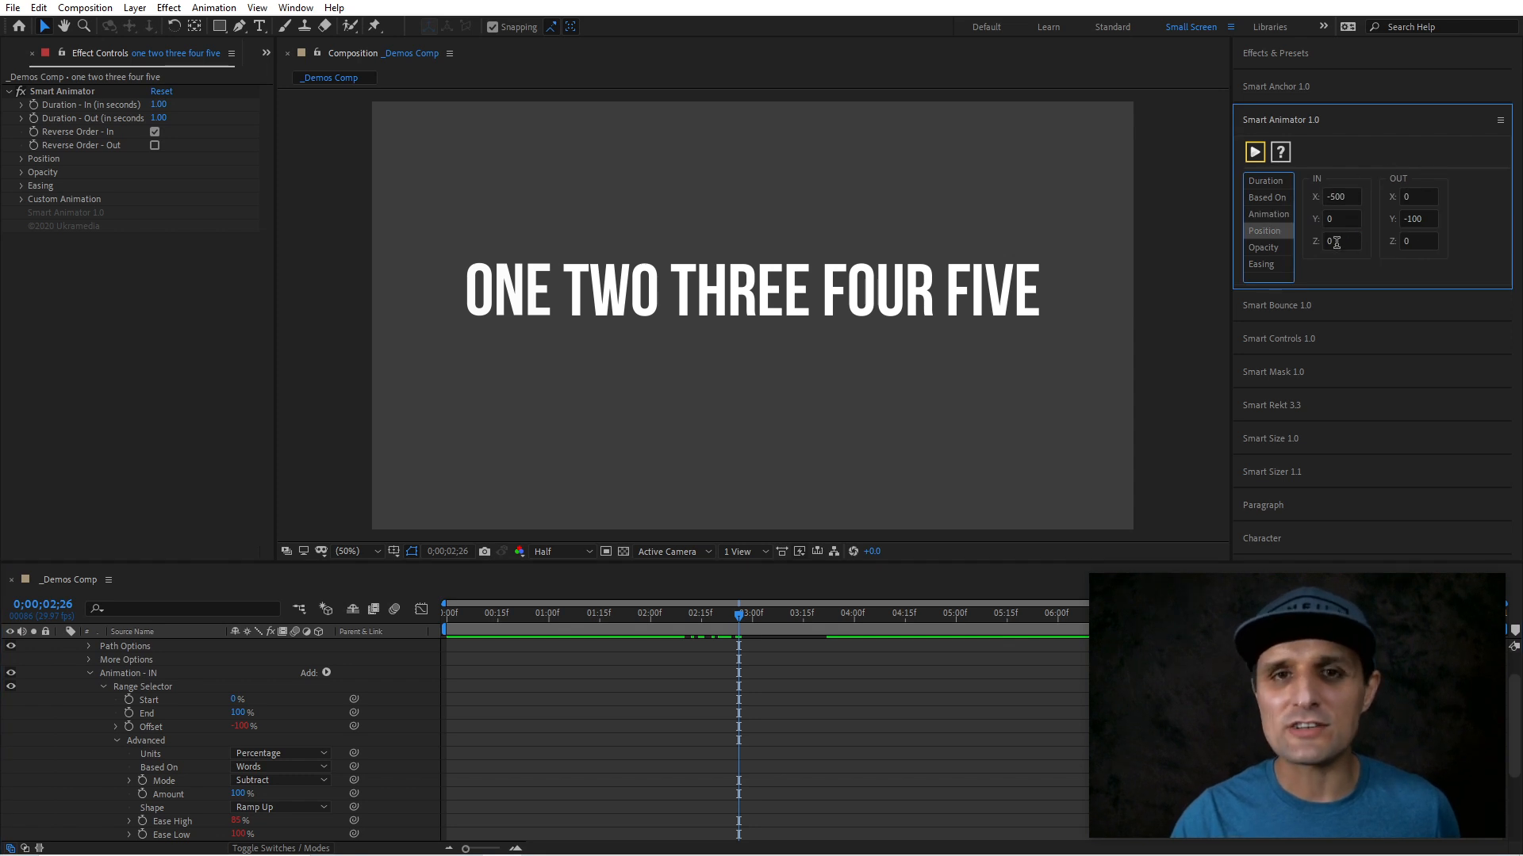
{"action": "left_click", "coordinate": [1426, 220]}
{"action": "scroll", "coordinate": [799, 638], "scroll_direction": "up", "scroll_amount": 1}
{"action": "left_click", "coordinate": [774, 617]}
{"action": "left_click_drag", "start_coordinate": [774, 617], "coordinate": [793, 622]}
{"action": "left_click", "coordinate": [1420, 219]}
{"action": "type", "text": "0"}
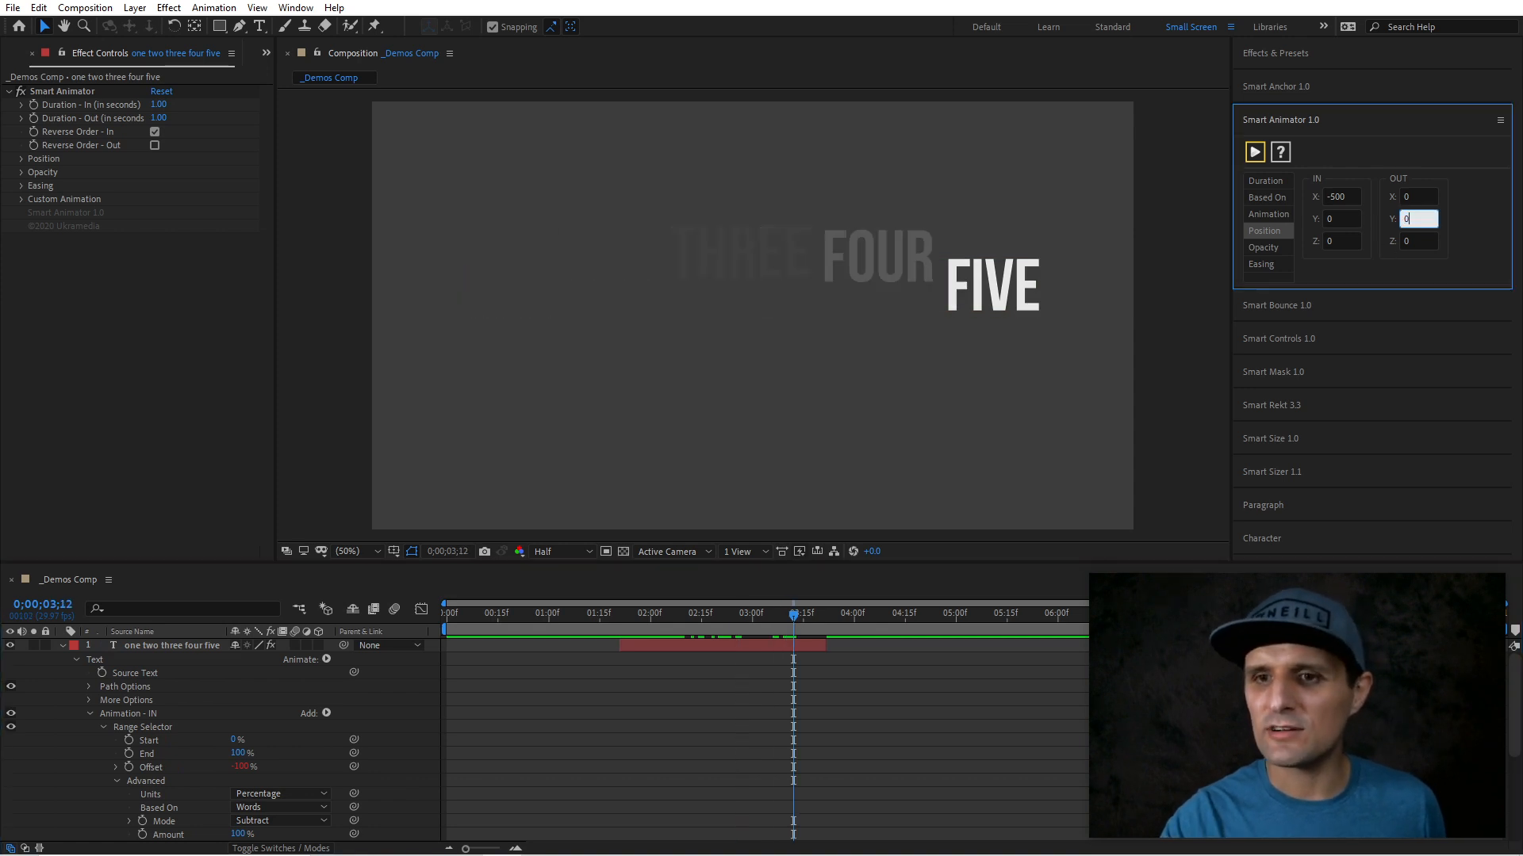
- Set the Out position's X offset to 500, apply it to the selected text layer and preview the outro
{"action": "left_click", "coordinate": [1420, 195]}
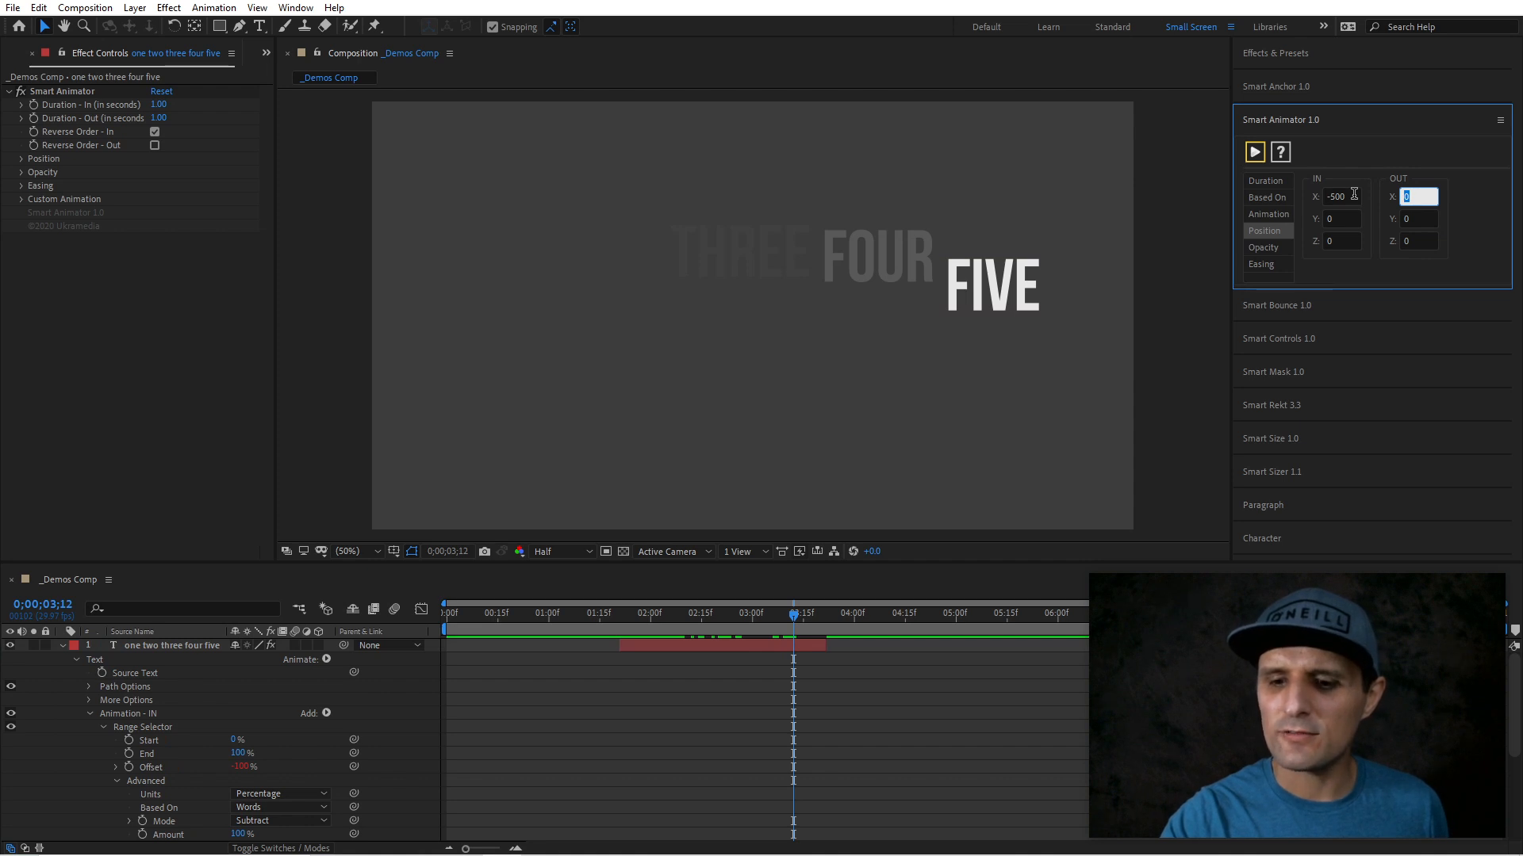
{"action": "left_click", "coordinate": [1254, 151]}
{"action": "left_click", "coordinate": [829, 493]}
{"action": "left_click", "coordinate": [767, 646]}
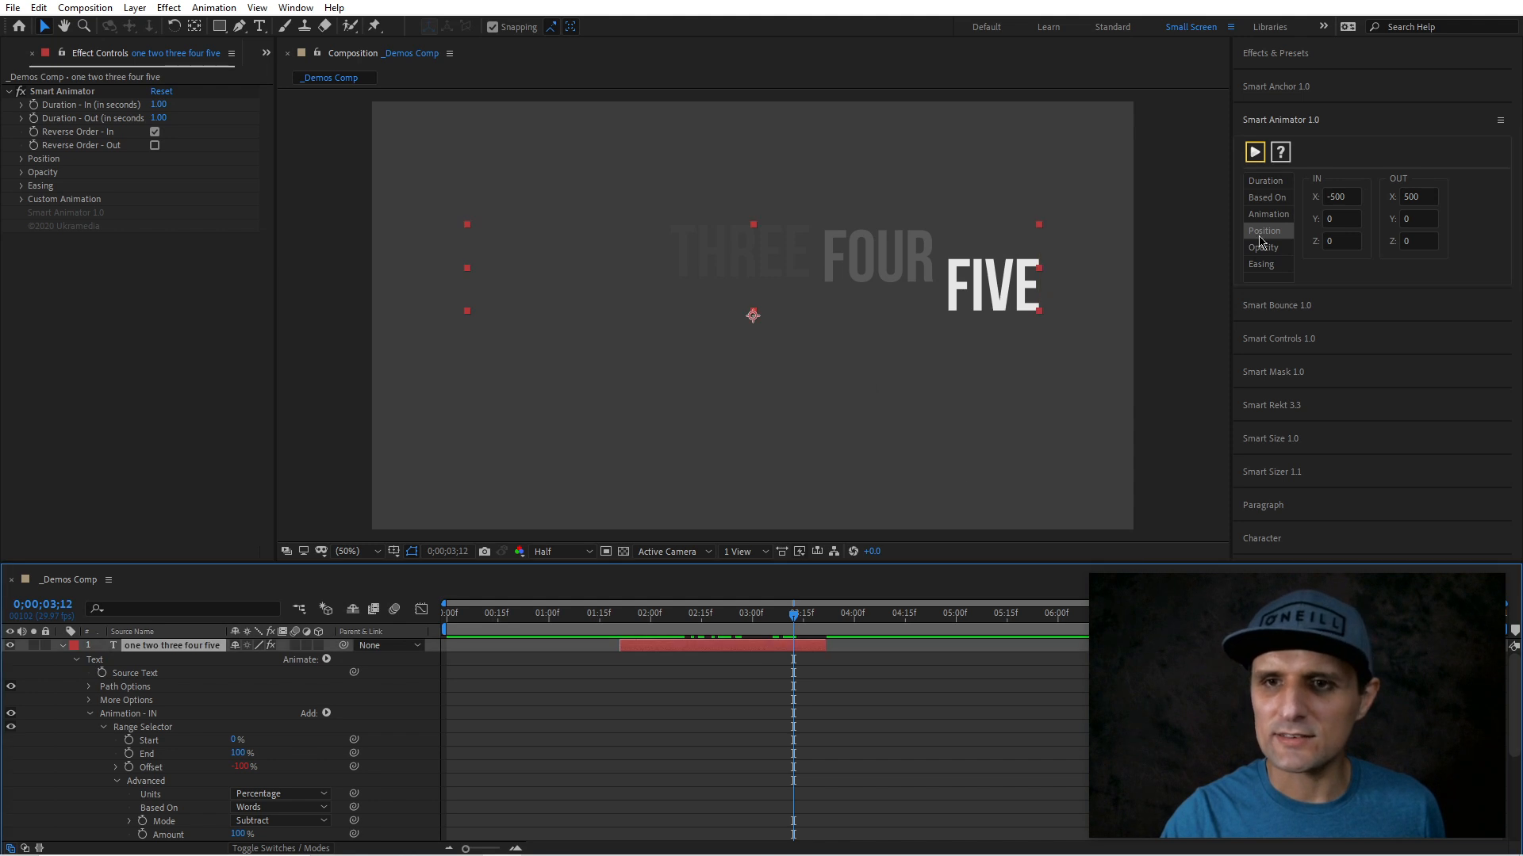
{"action": "left_click", "coordinate": [1255, 152]}
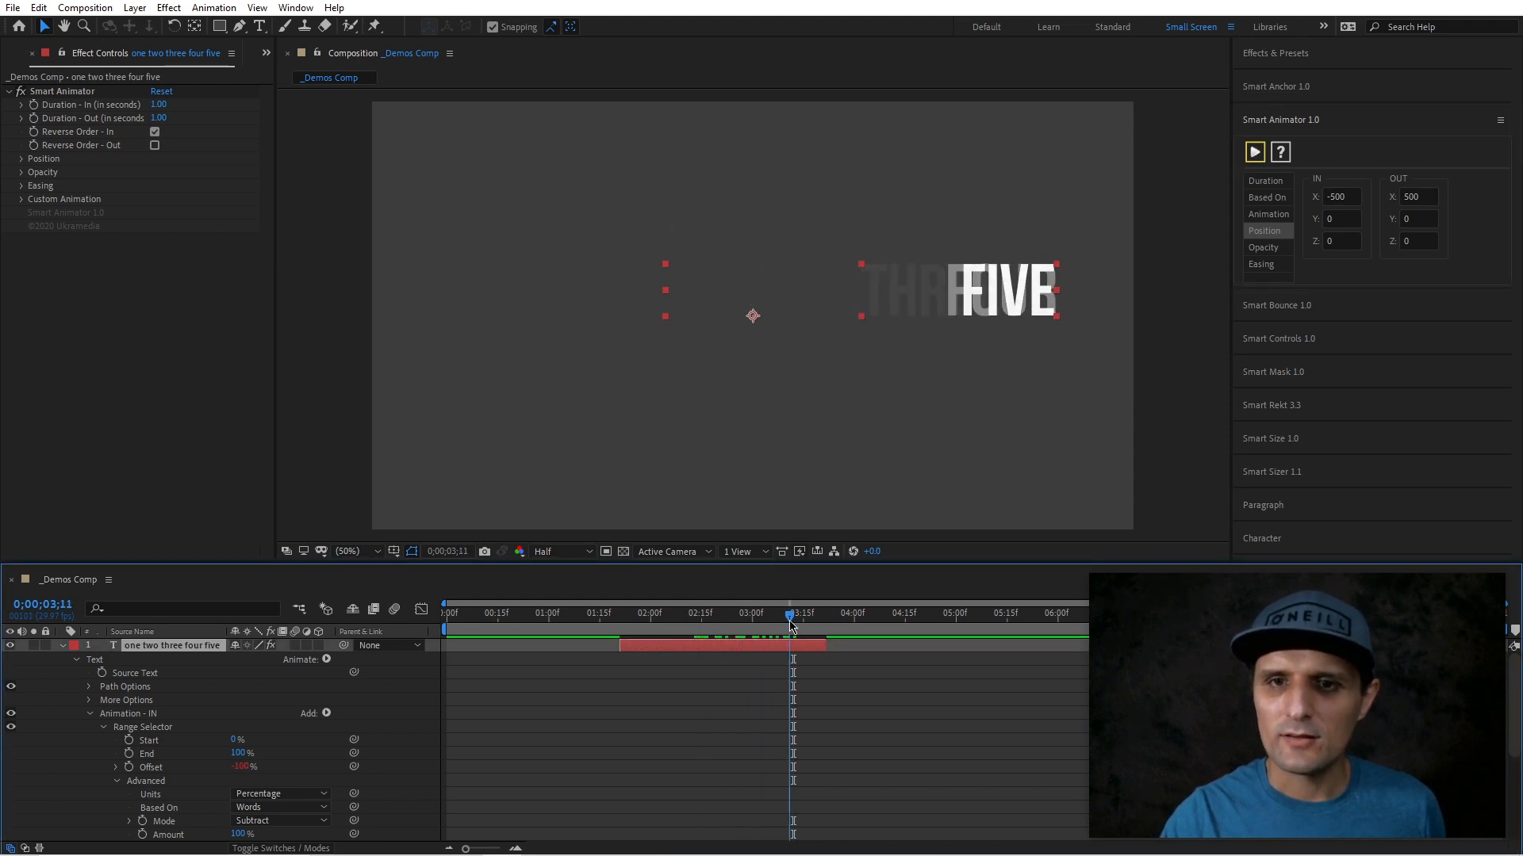
{"action": "left_click_drag", "start_coordinate": [778, 626], "coordinate": [774, 631]}
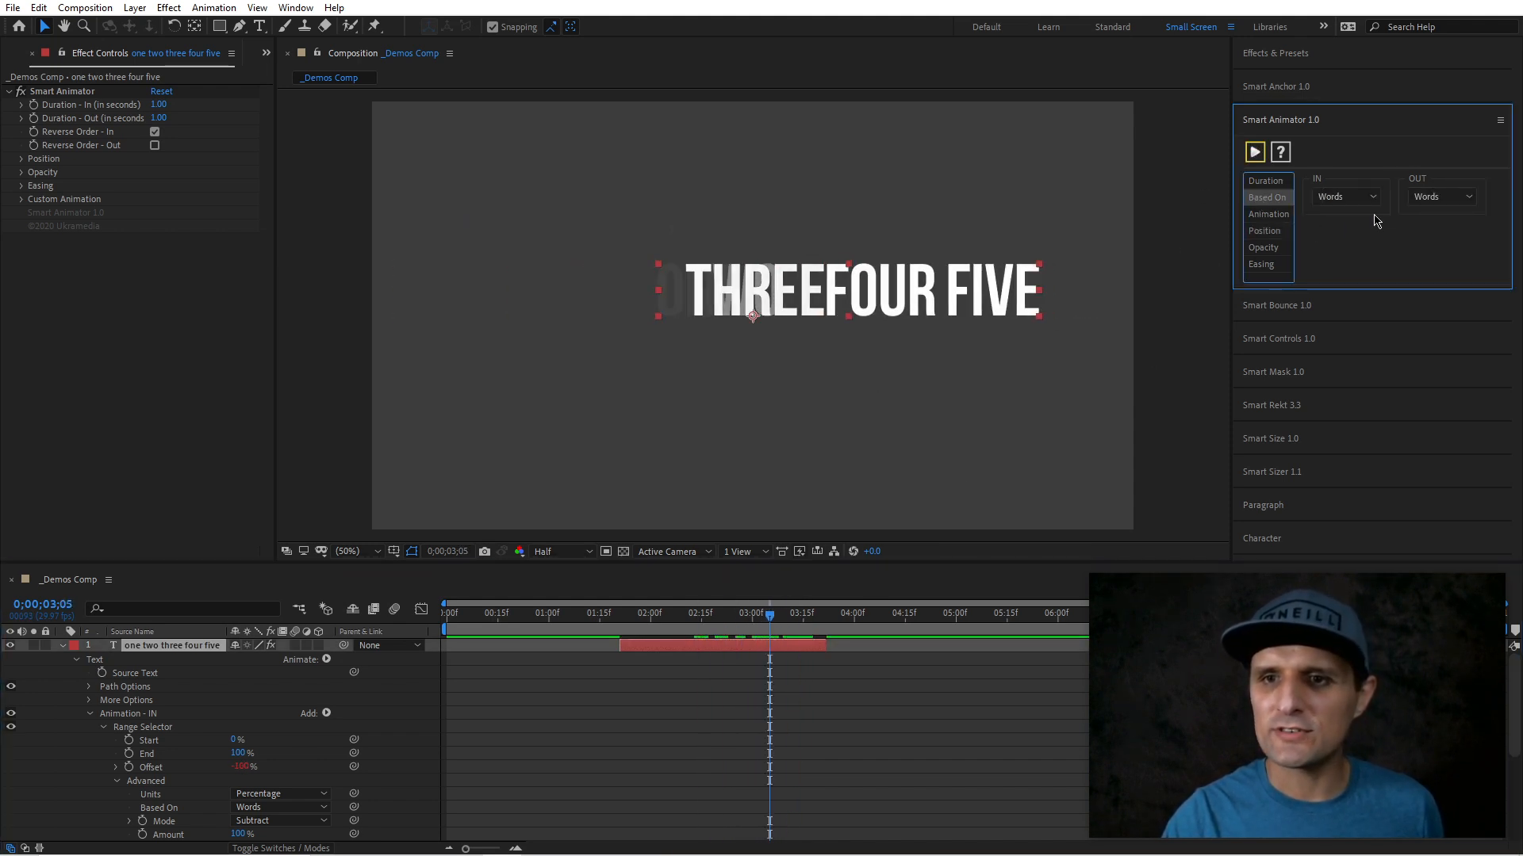
- Reverse the Out animation's word order, apply it to the text layer and preview the words sliding out
{"action": "left_click", "coordinate": [1268, 215]}
{"action": "left_click", "coordinate": [1461, 199]}
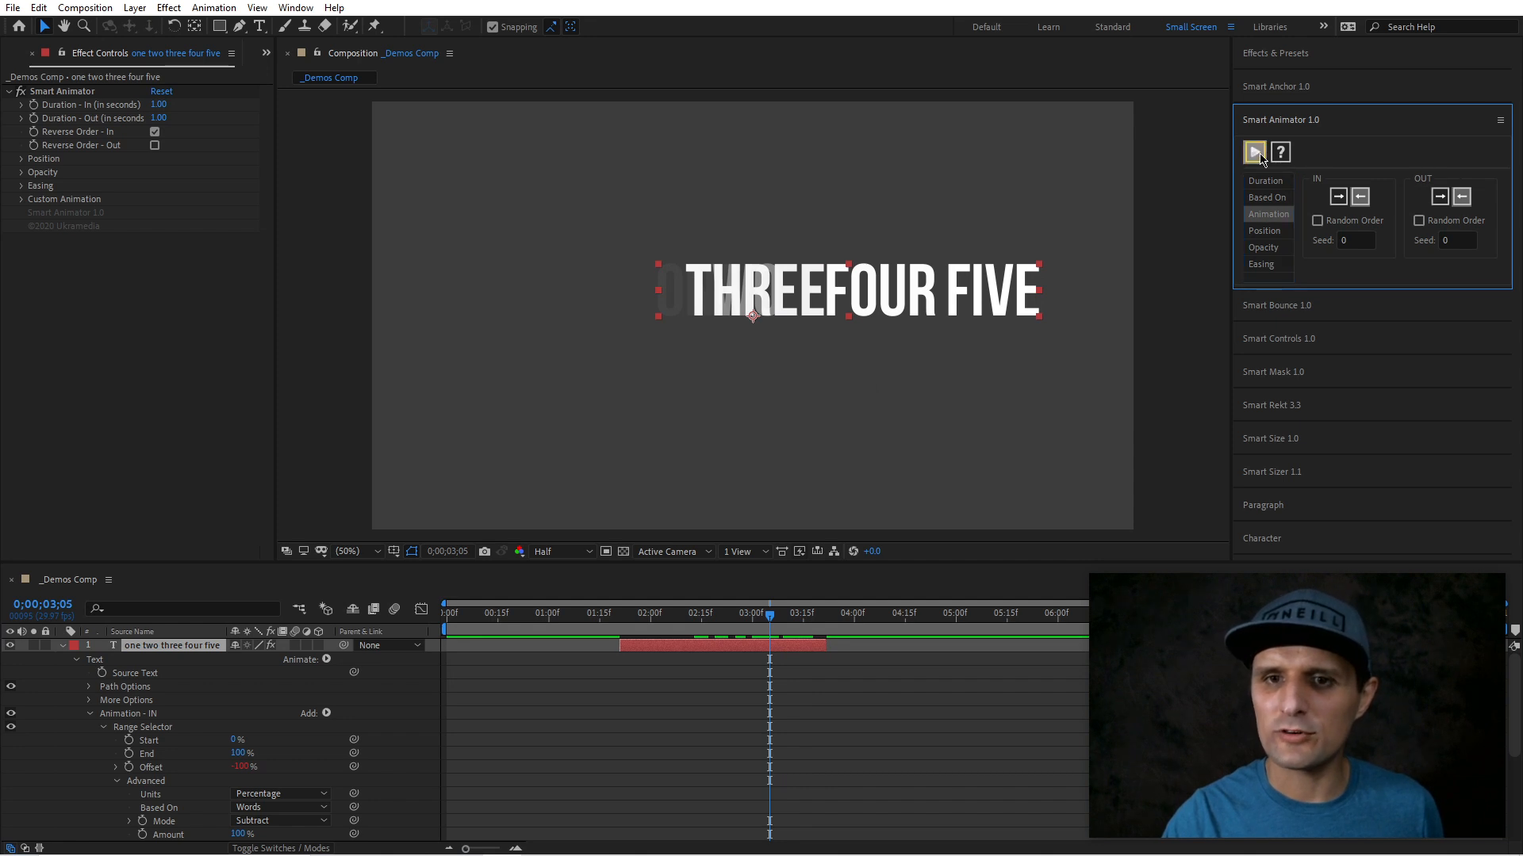
{"action": "mouse_move", "coordinate": [769, 622]}
{"action": "left_mouse_down"}
{"action": "mouse_move", "coordinate": [749, 629]}
{"action": "mouse_move", "coordinate": [812, 627]}
{"action": "mouse_move", "coordinate": [763, 626]}
{"action": "left_mouse_up"}
- Set the In and Out opacity to 100%, apply them to the text layer and preview the animation without fading
{"action": "left_click", "coordinate": [1265, 249]}
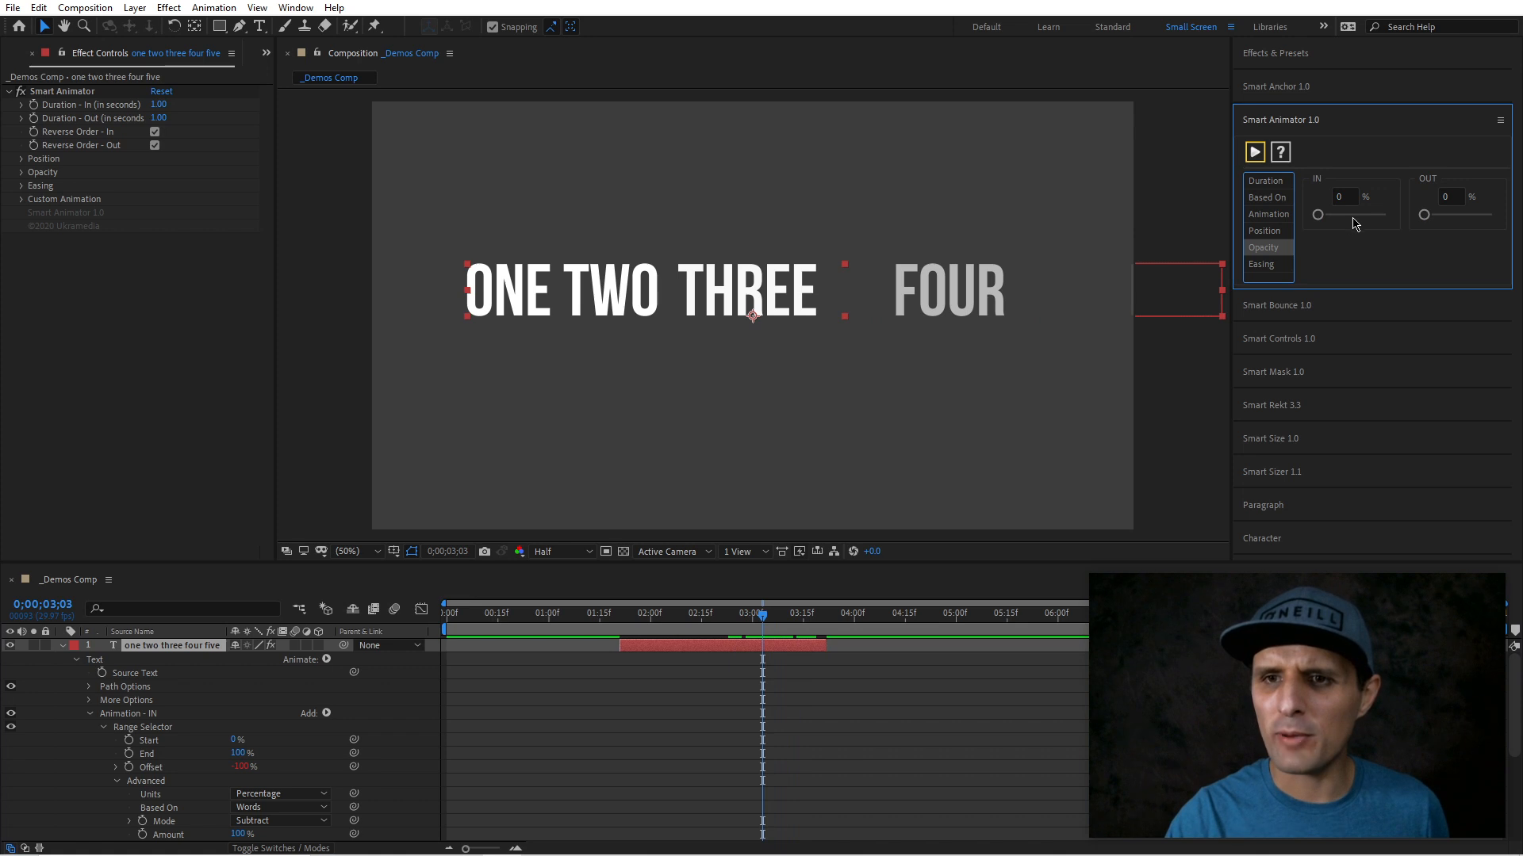
{"action": "left_click", "coordinate": [1254, 153]}
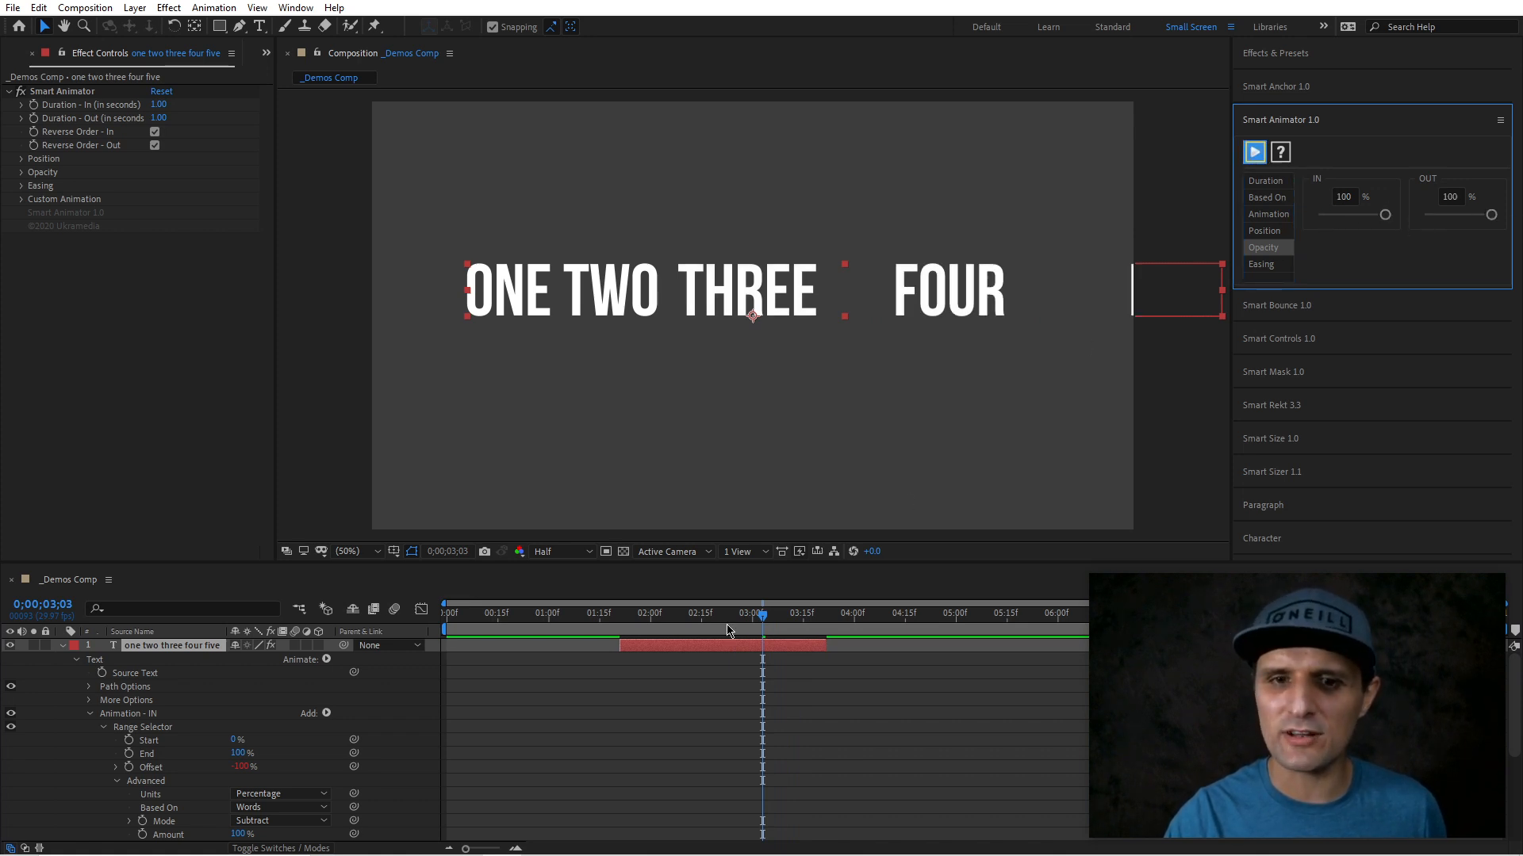
{"action": "left_click_drag", "start_coordinate": [622, 629], "coordinate": [742, 628]}
- Set Smart Animator's In and Out opacity back to 0% and scrub through the text's intro
{"action": "left_click_drag", "start_coordinate": [1385, 216], "coordinate": [1317, 216]}
{"action": "left_click_drag", "start_coordinate": [1491, 215], "coordinate": [1424, 215]}
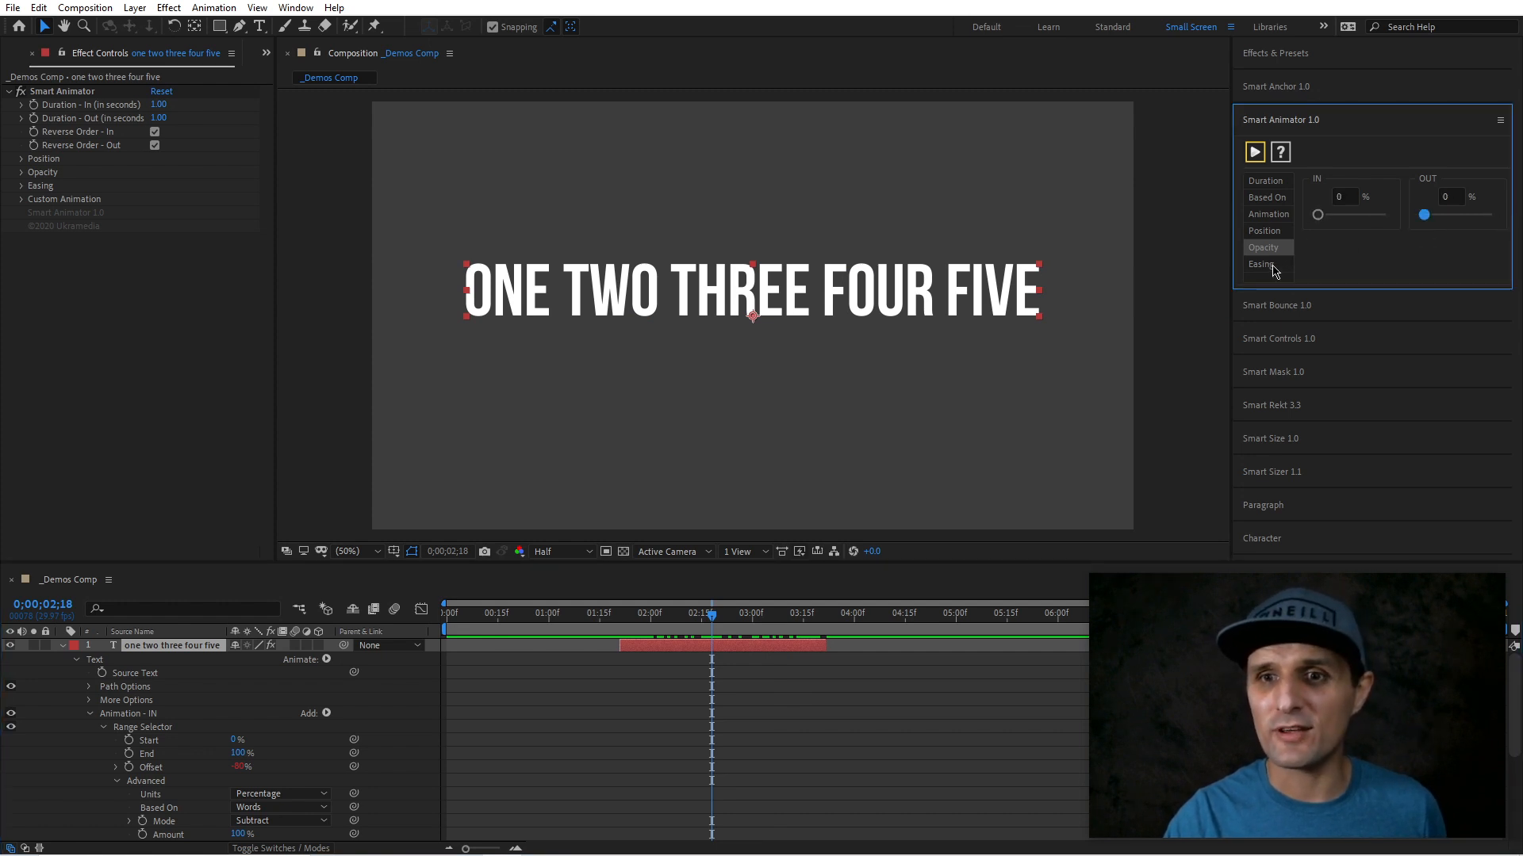
{"action": "left_click_drag", "start_coordinate": [627, 617], "coordinate": [686, 649]}
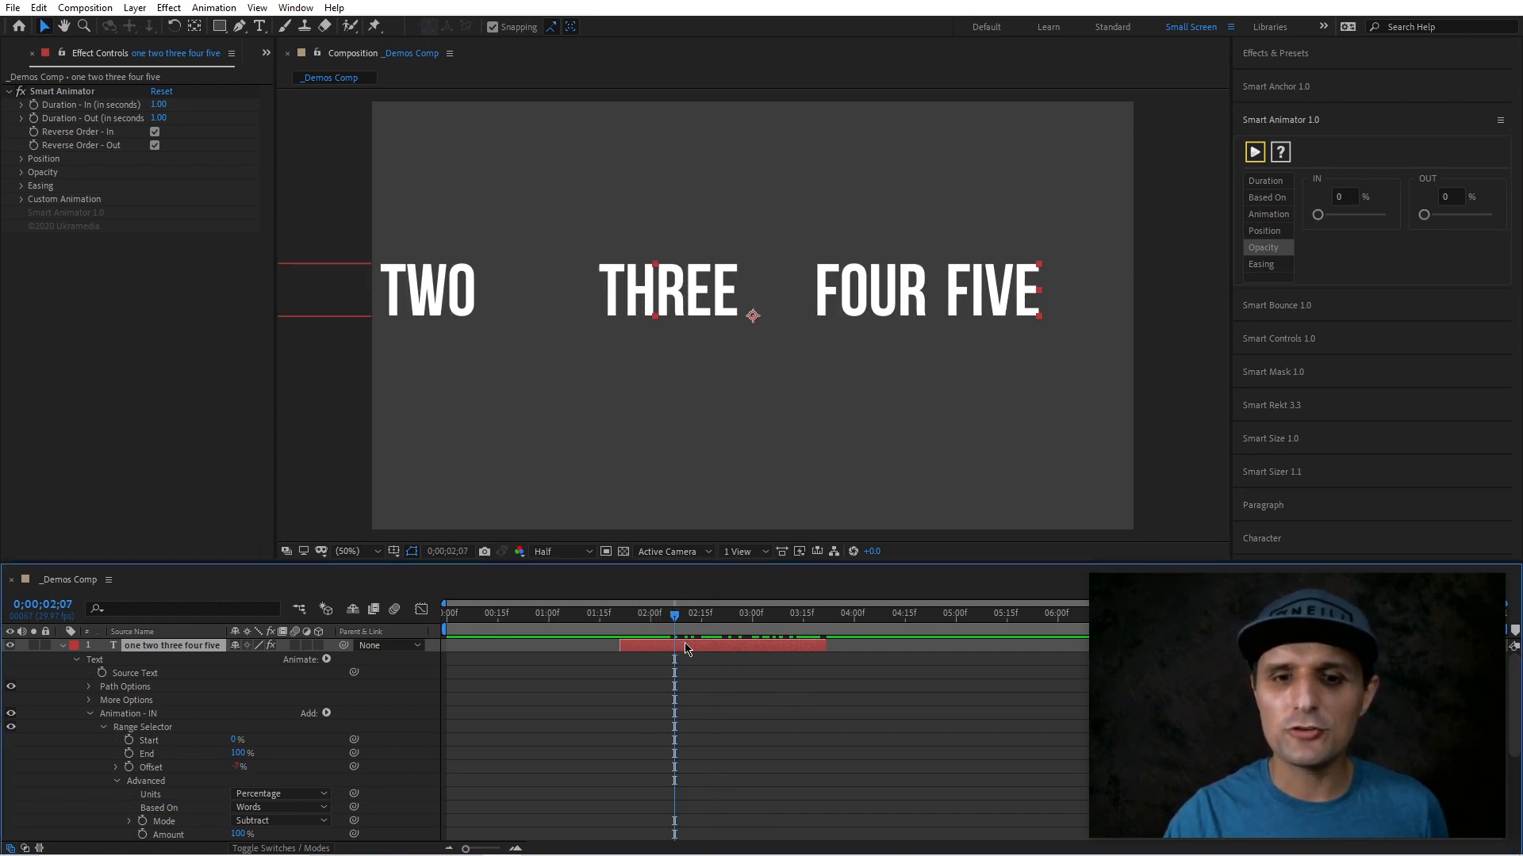
- Set Smart Animator's In easing High to 0%, apply it to the text layer and preview the intro
{"action": "left_click", "coordinate": [1285, 268]}
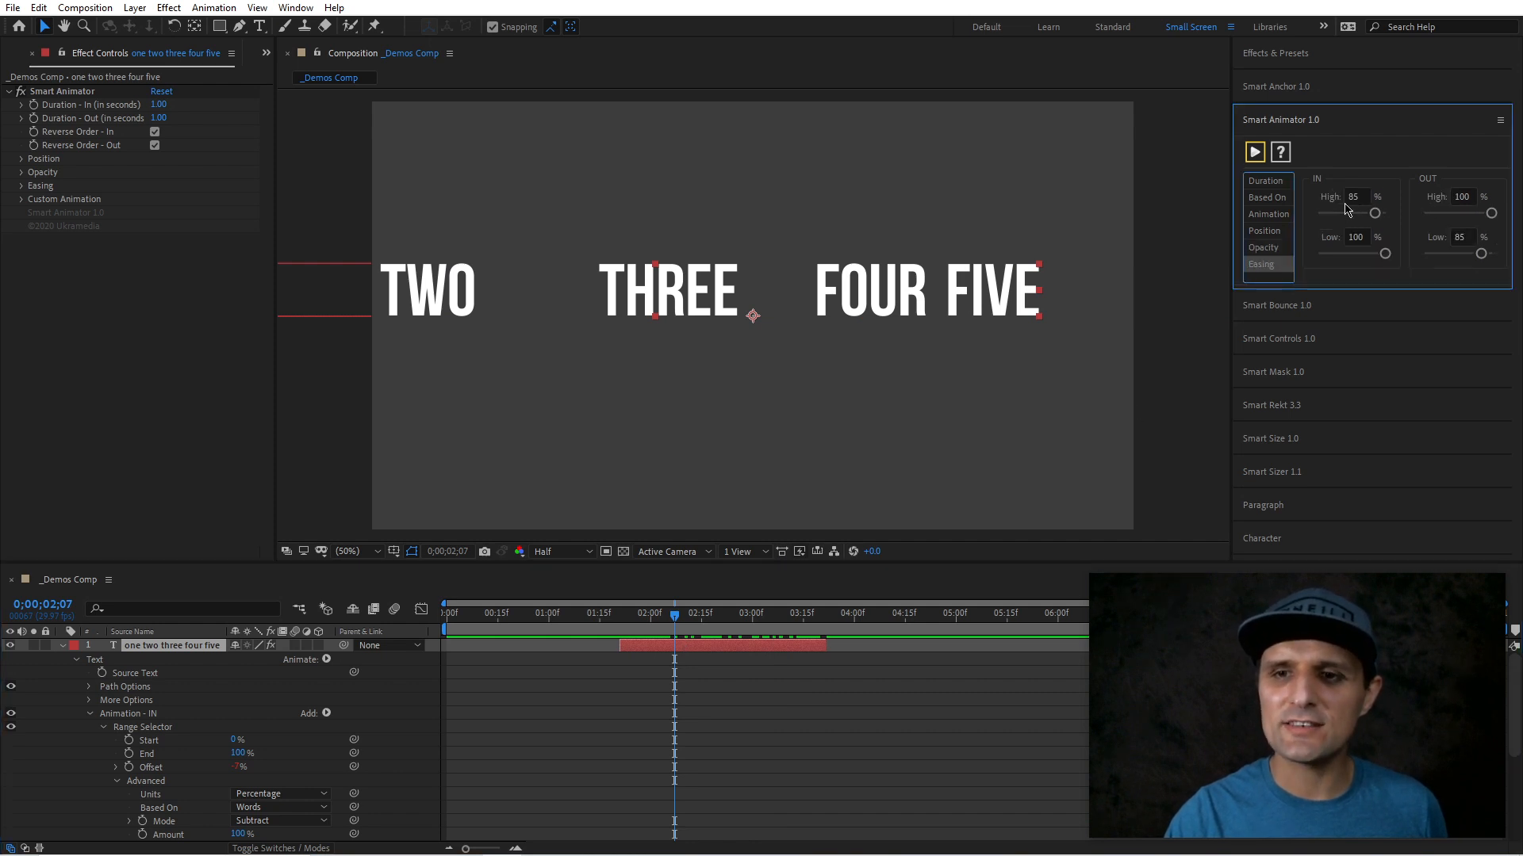
{"action": "left_click_drag", "start_coordinate": [673, 637], "coordinate": [652, 632]}
{"action": "left_click_drag", "start_coordinate": [1374, 213], "coordinate": [1317, 214]}
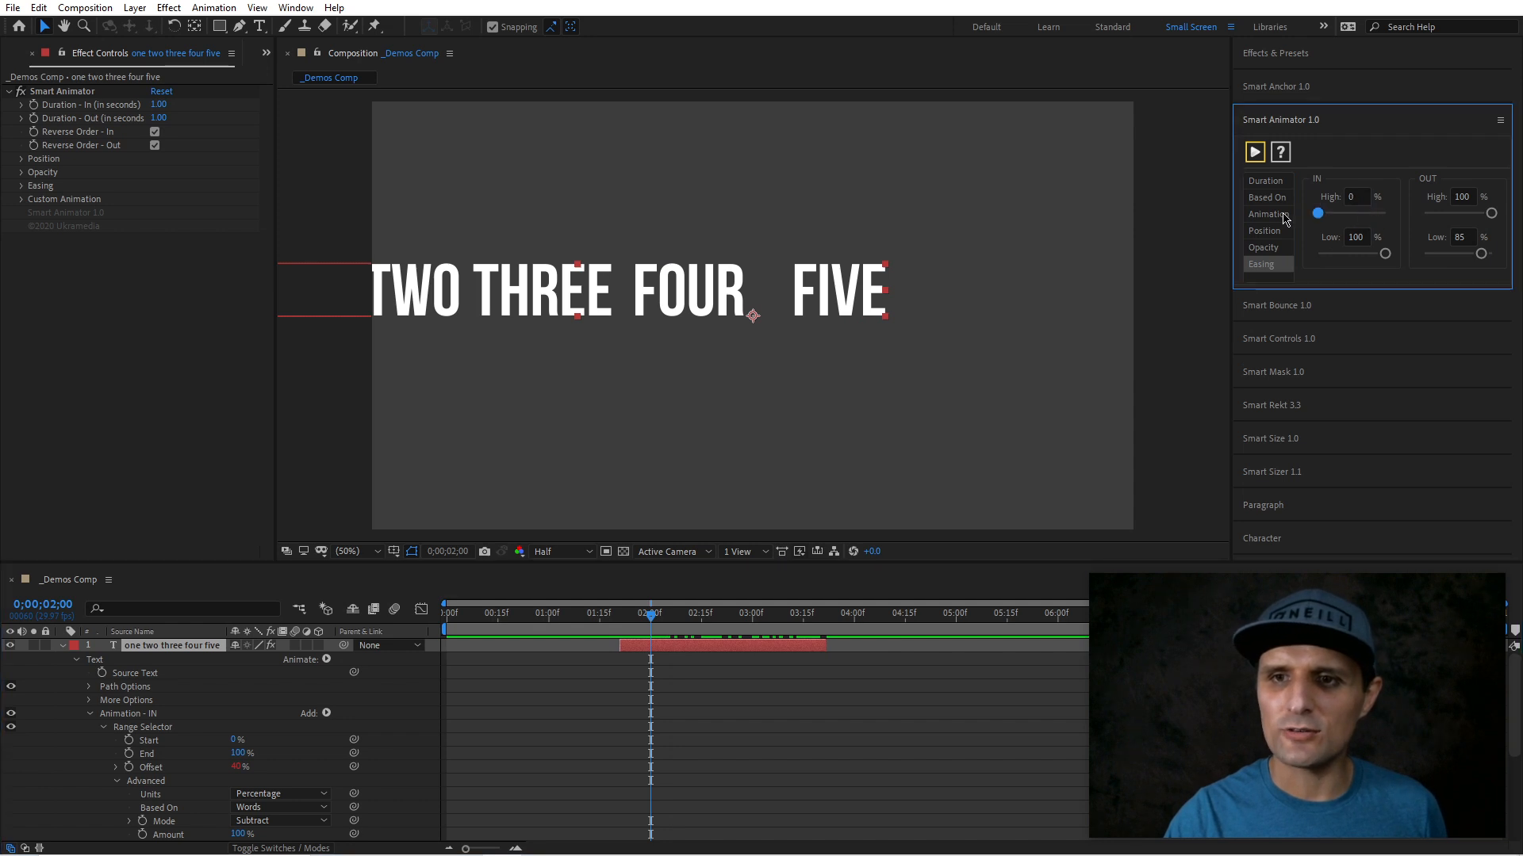
{"action": "left_click", "coordinate": [1255, 153]}
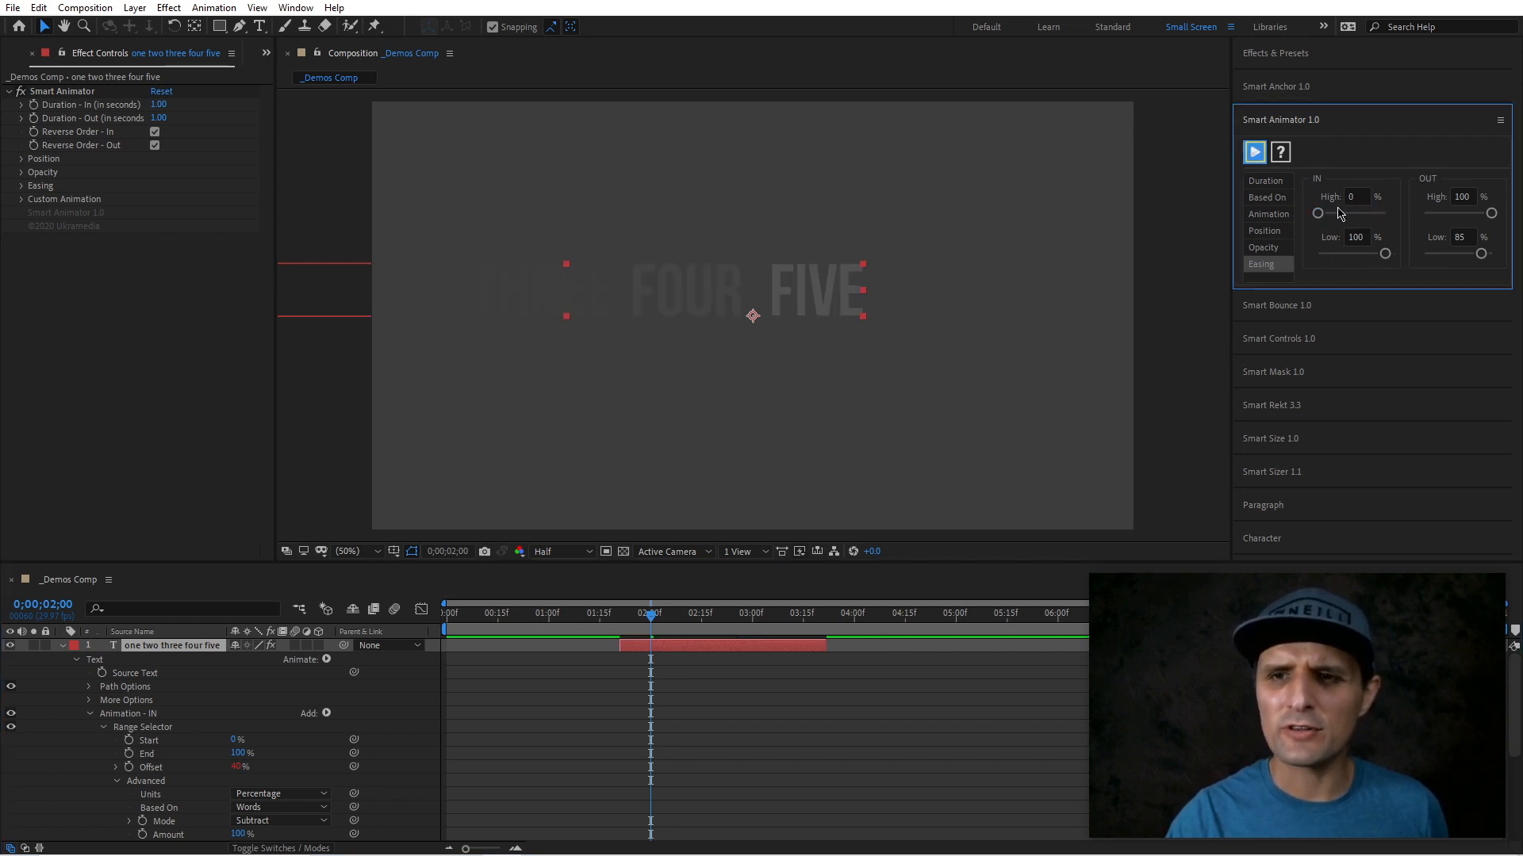
{"action": "left_click", "coordinate": [623, 614]}
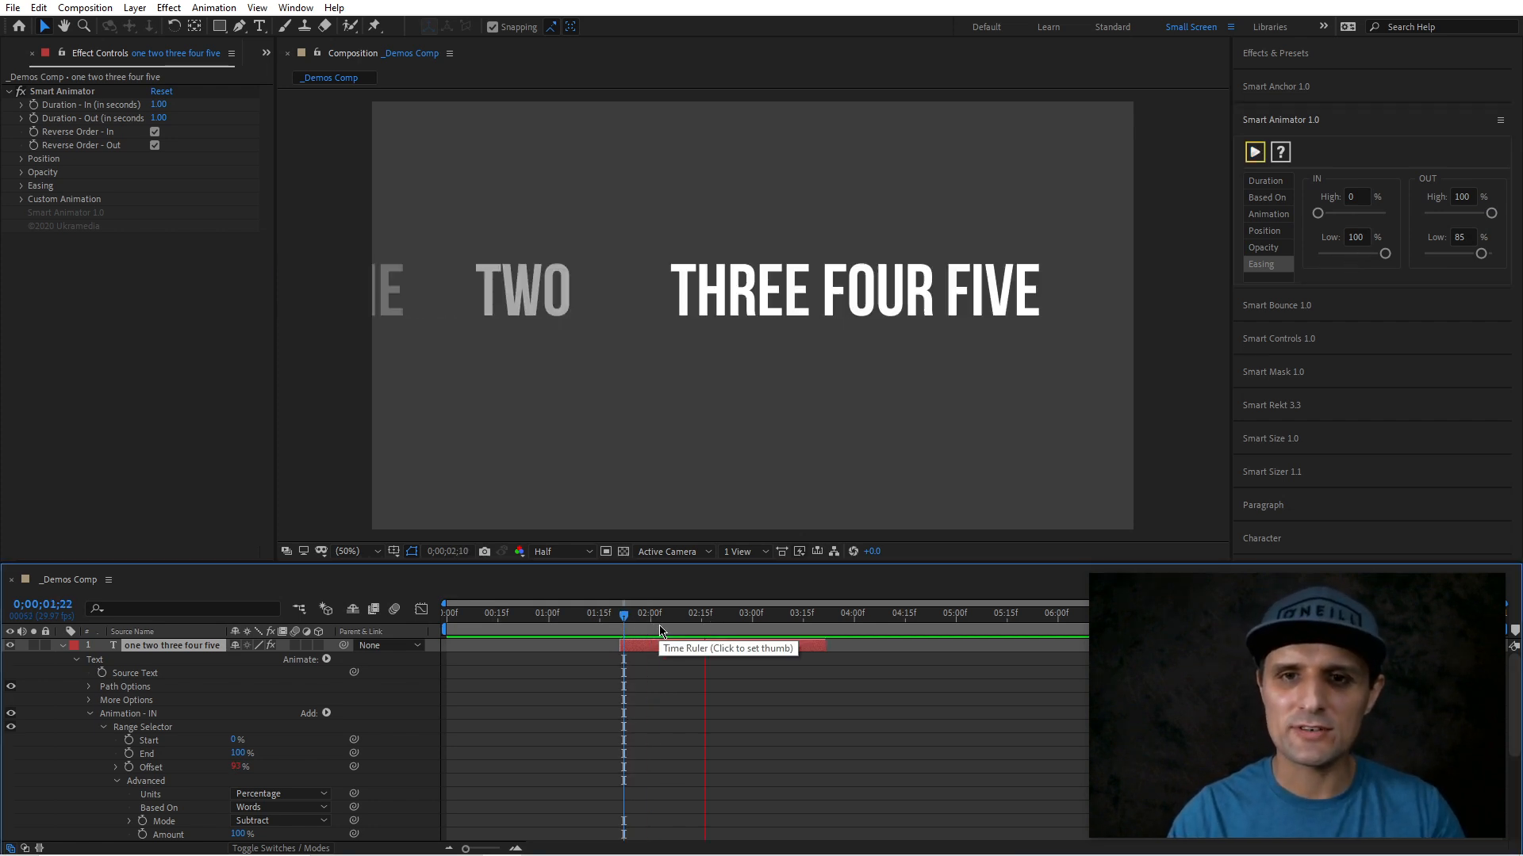
{"action": "key", "text": "space"}
{"action": "mouse_move", "coordinate": [635, 622]}
{"action": "left_mouse_down"}
{"action": "mouse_move", "coordinate": [678, 621]}
{"action": "mouse_move", "coordinate": [657, 621]}
{"action": "left_mouse_up"}
{"action": "key", "text": "space"}
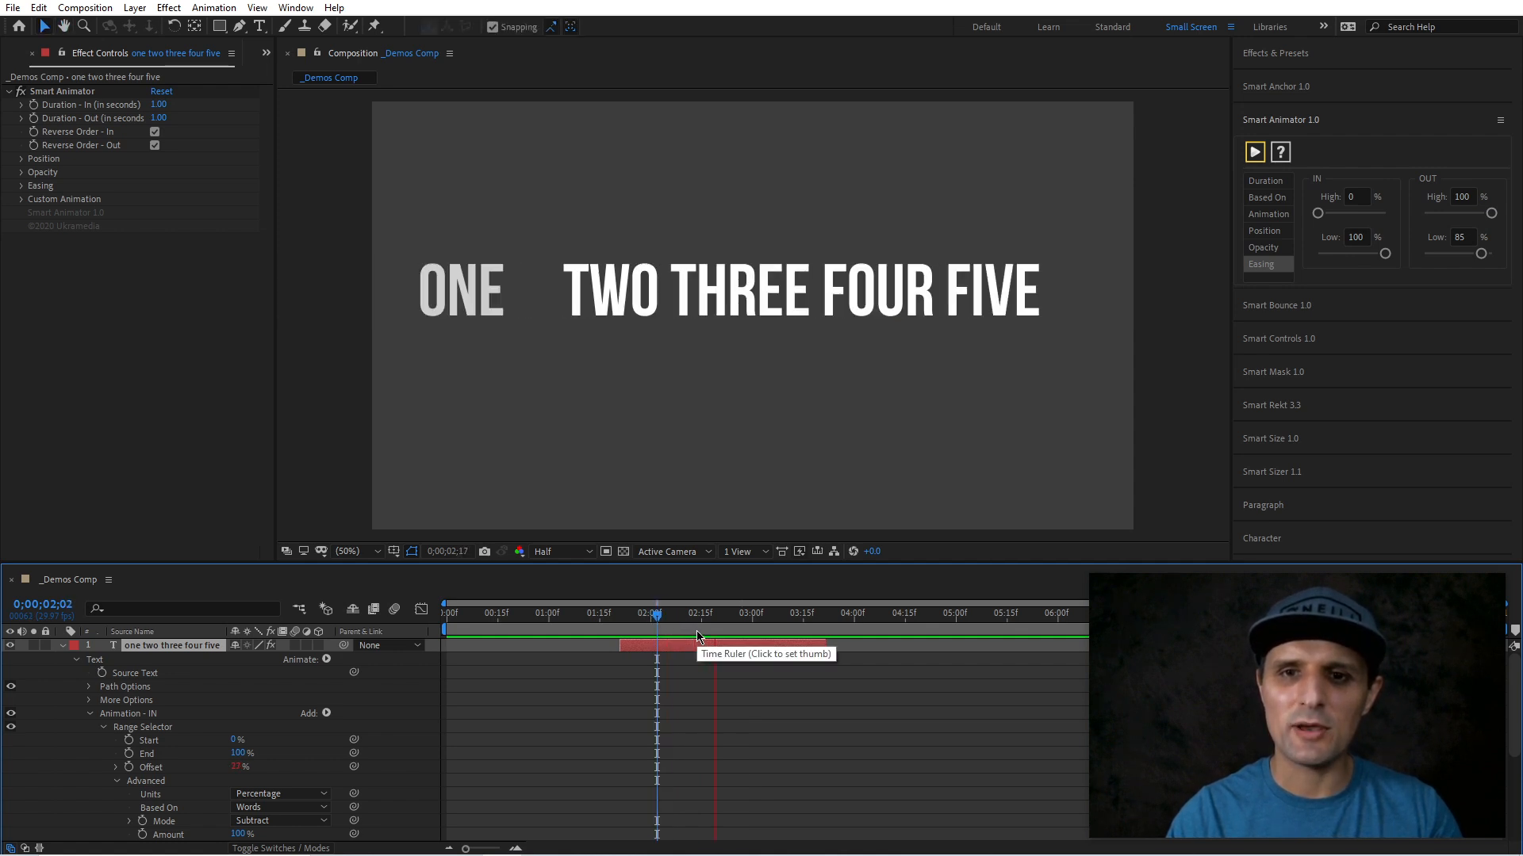
{"action": "key", "text": "space"}
{"action": "left_click", "coordinate": [654, 622]}
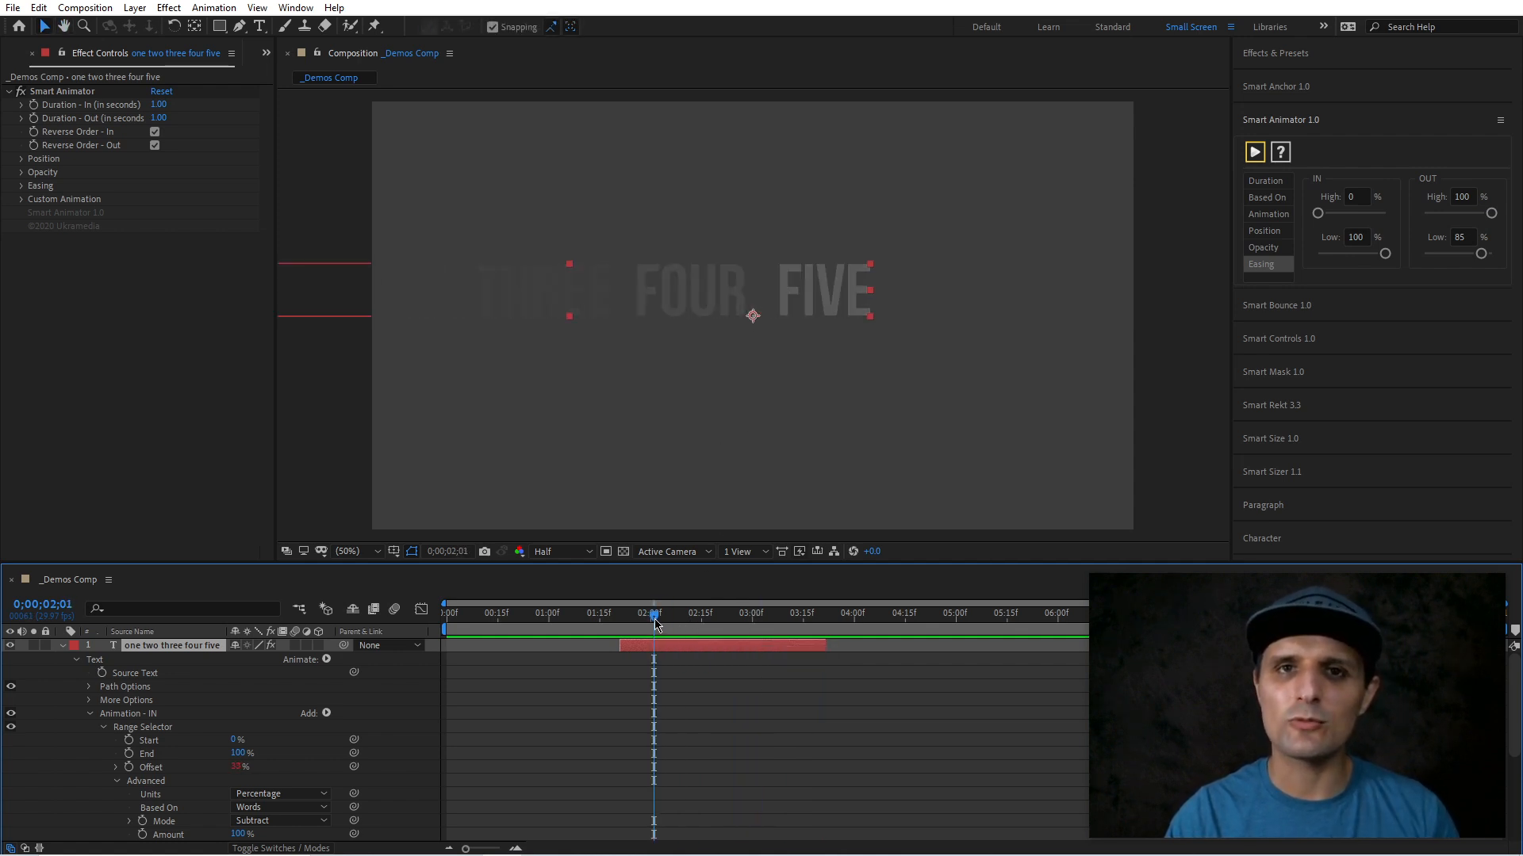
- Set the In easing to High 100% and Low 0%, apply it to the text layer and preview the intro
{"action": "left_click_drag", "start_coordinate": [1317, 213], "coordinate": [1389, 219]}
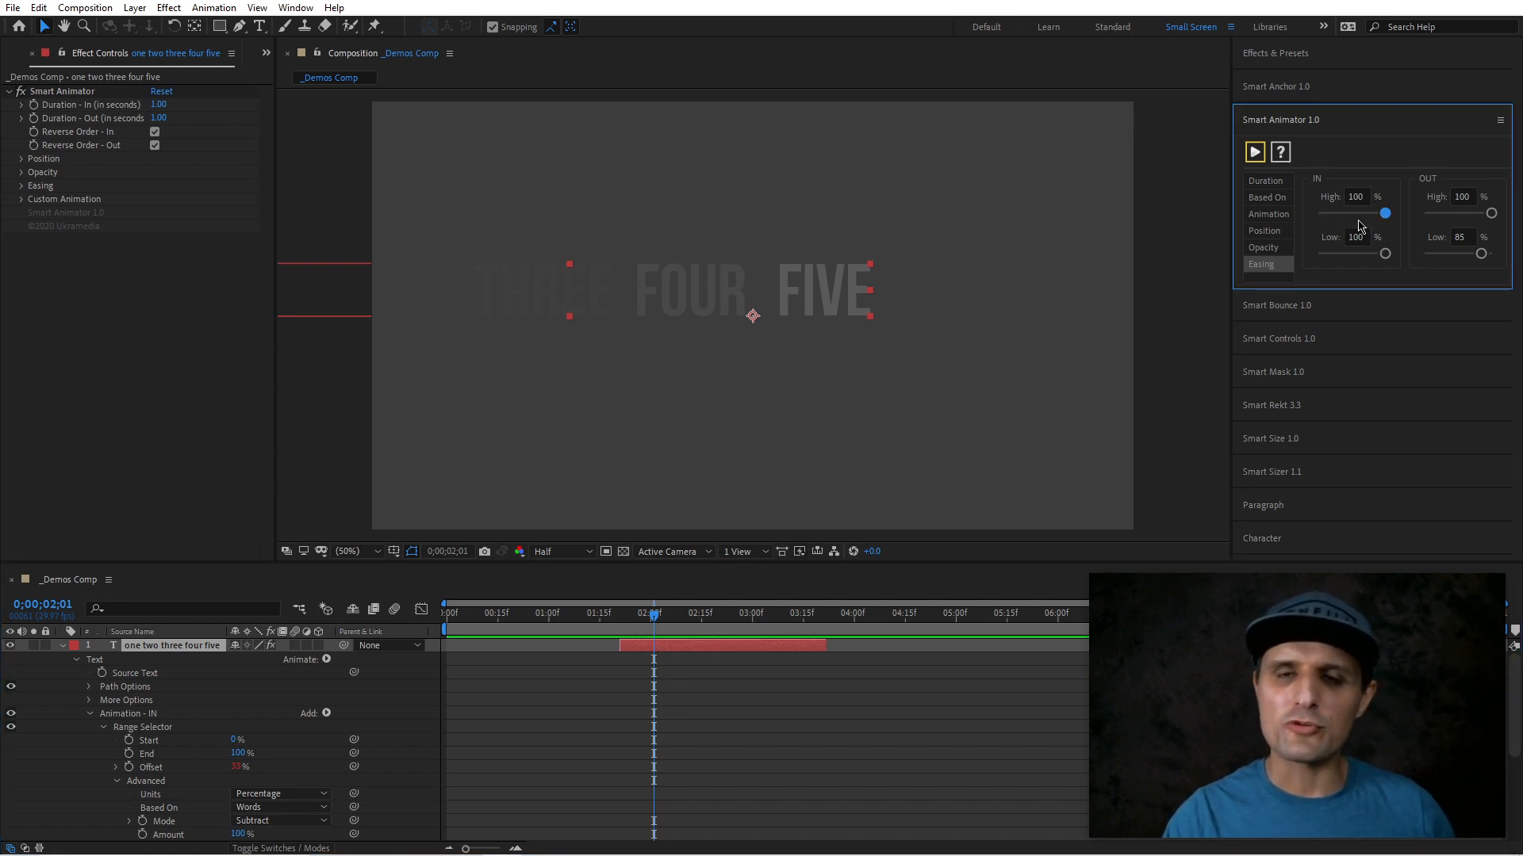
{"action": "left_click_drag", "start_coordinate": [1384, 259], "coordinate": [1317, 256]}
{"action": "left_click", "coordinate": [1255, 151]}
{"action": "left_click", "coordinate": [624, 628]}
{"action": "left_click_drag", "start_coordinate": [623, 629], "coordinate": [618, 629]}
{"action": "key", "text": "space"}
{"action": "key", "text": "space"}
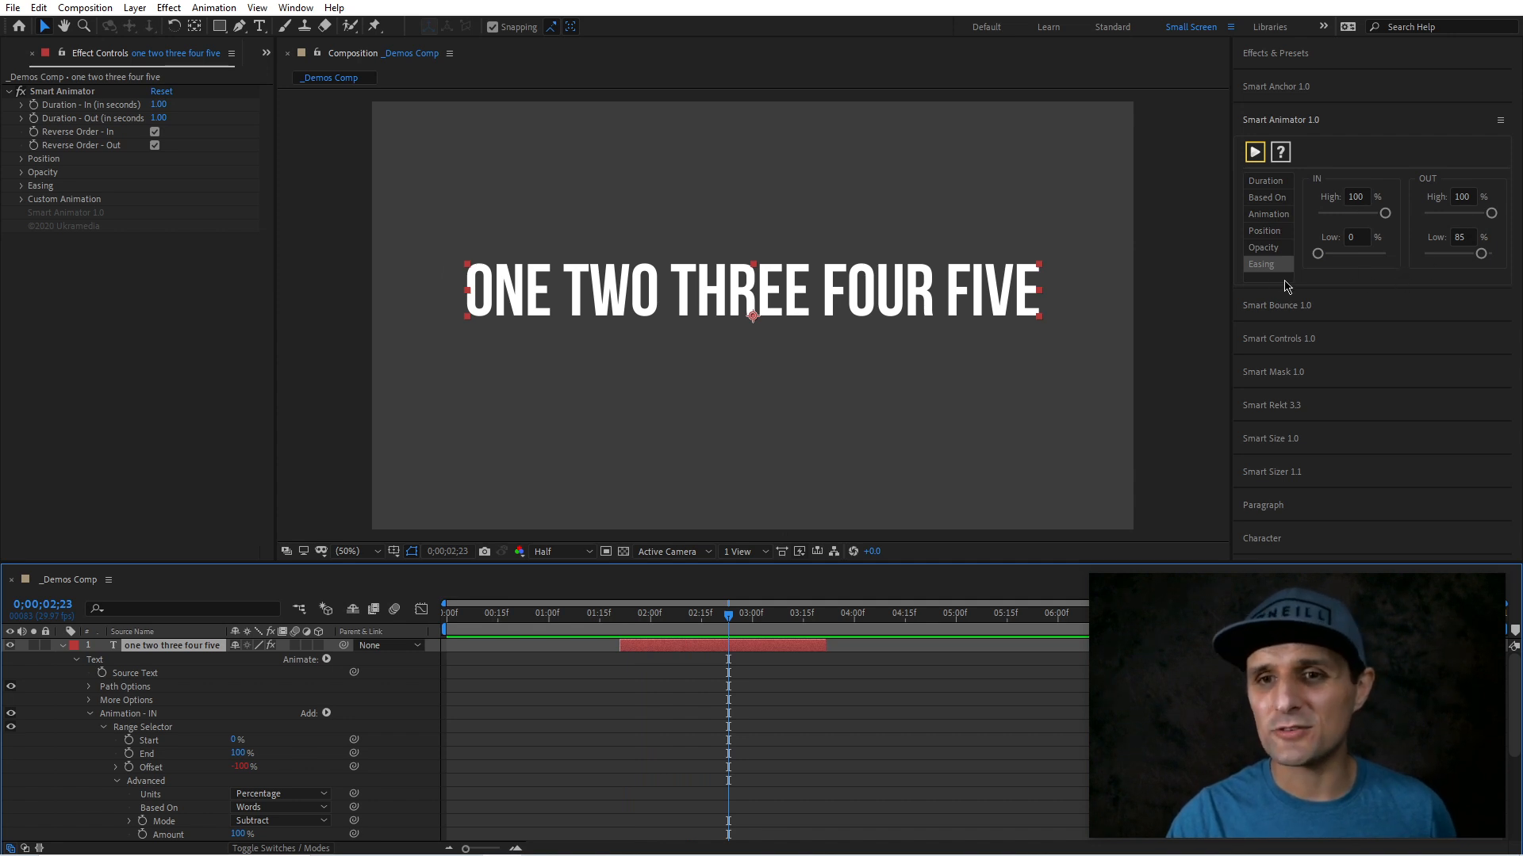
- Review the duration settings, extend the text layer's end to about 4:20 on the timeline and preview the animation
{"action": "left_click", "coordinate": [1267, 180]}
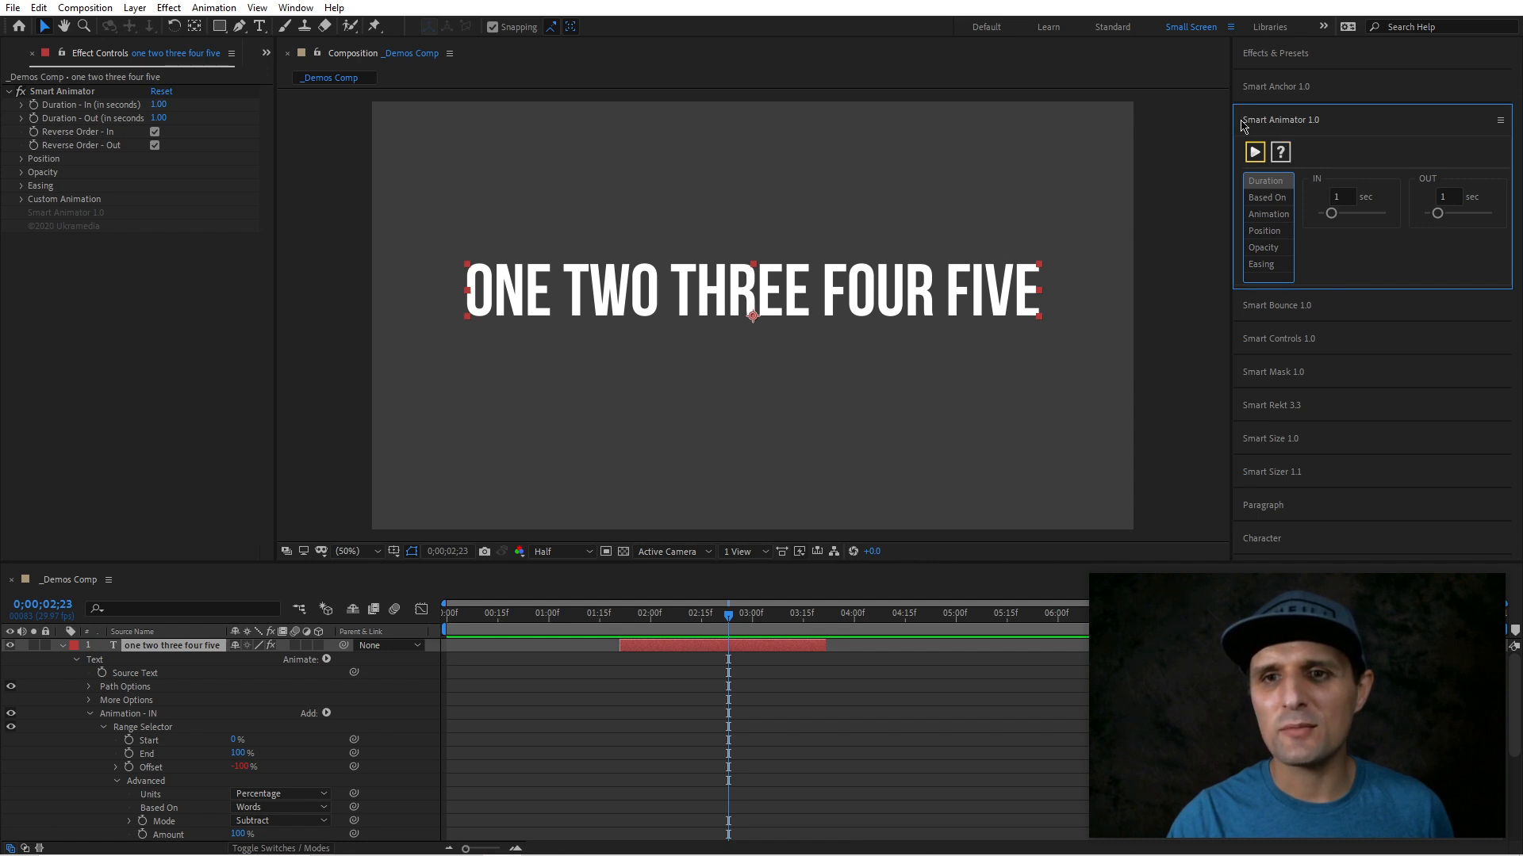
{"action": "left_click_drag", "start_coordinate": [830, 641], "coordinate": [920, 642]}
{"action": "key", "text": "space"}
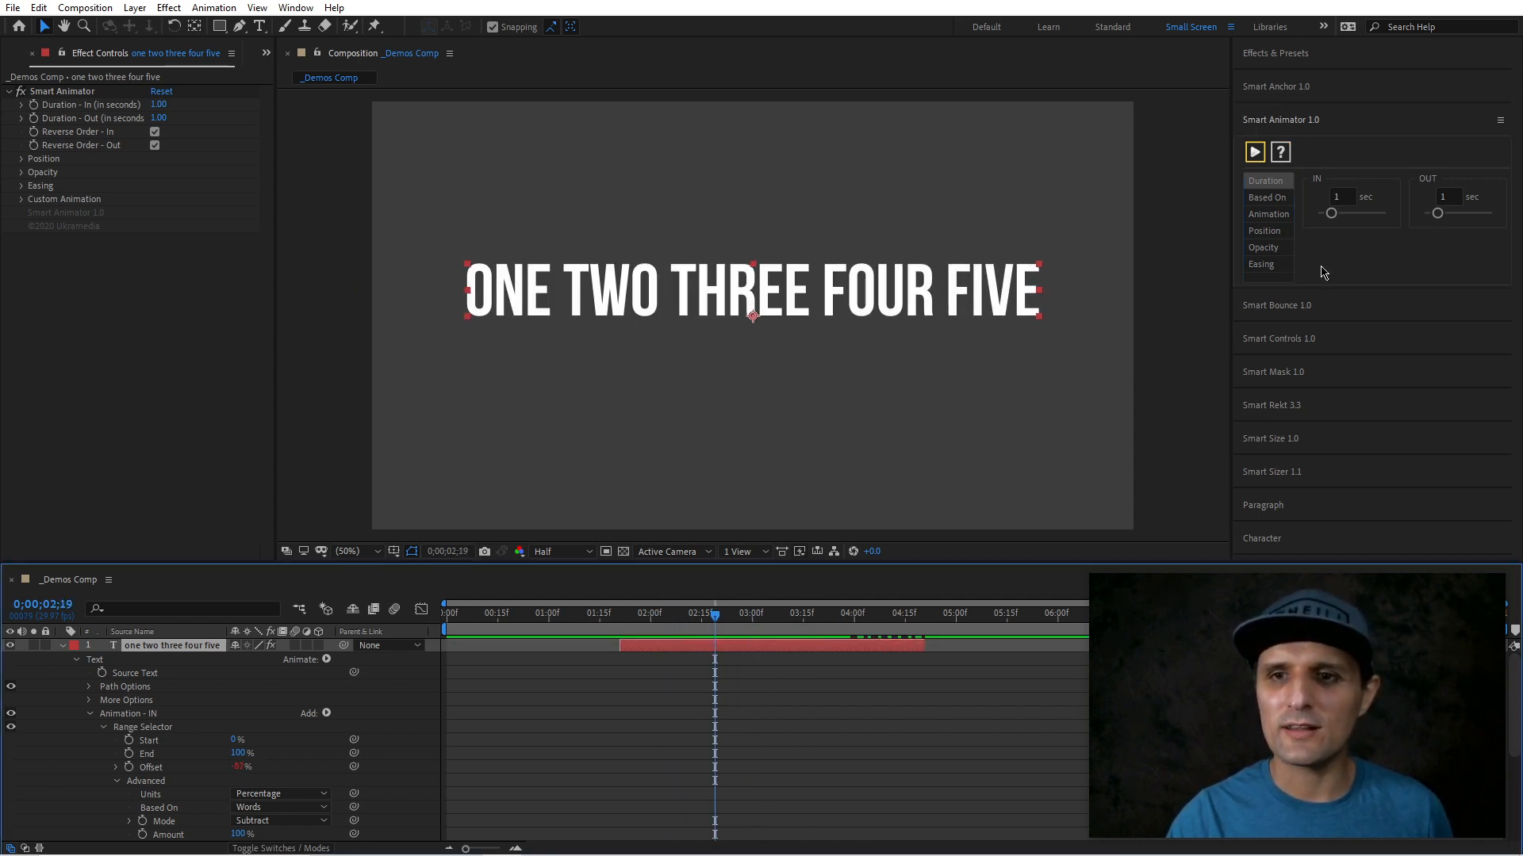
- Turn off the reversed word order for the In animation and apply it to the text layer
{"action": "left_click", "coordinate": [1273, 202]}
{"action": "left_click", "coordinate": [1268, 214]}
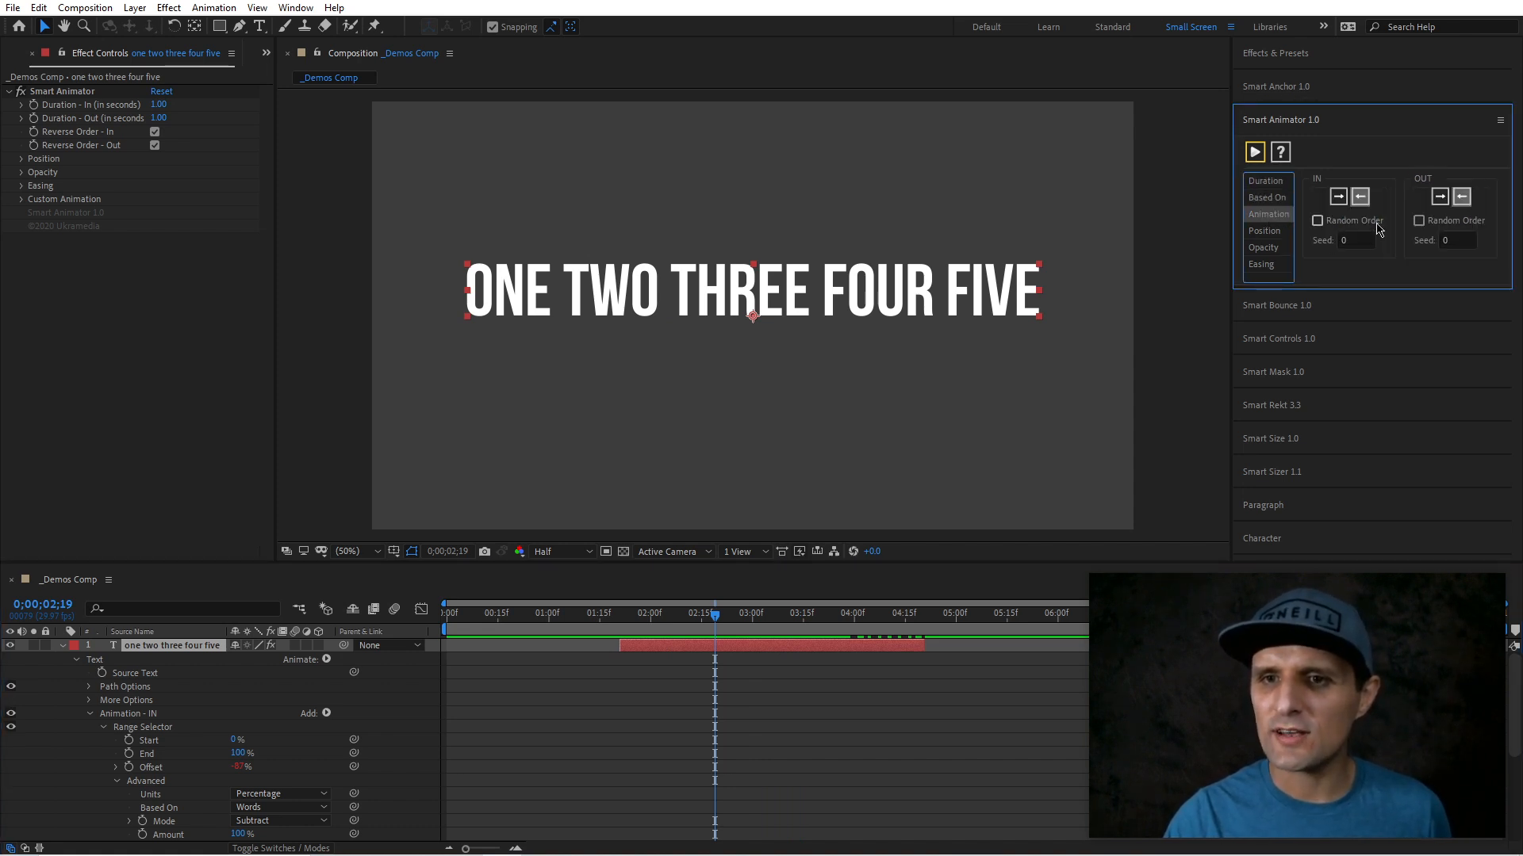
{"action": "left_click", "coordinate": [1437, 202]}
- Set the In position to X 0 and Y 150, apply it, and set the Out position to X 0 and Y -150
{"action": "left_click", "coordinate": [1268, 230]}
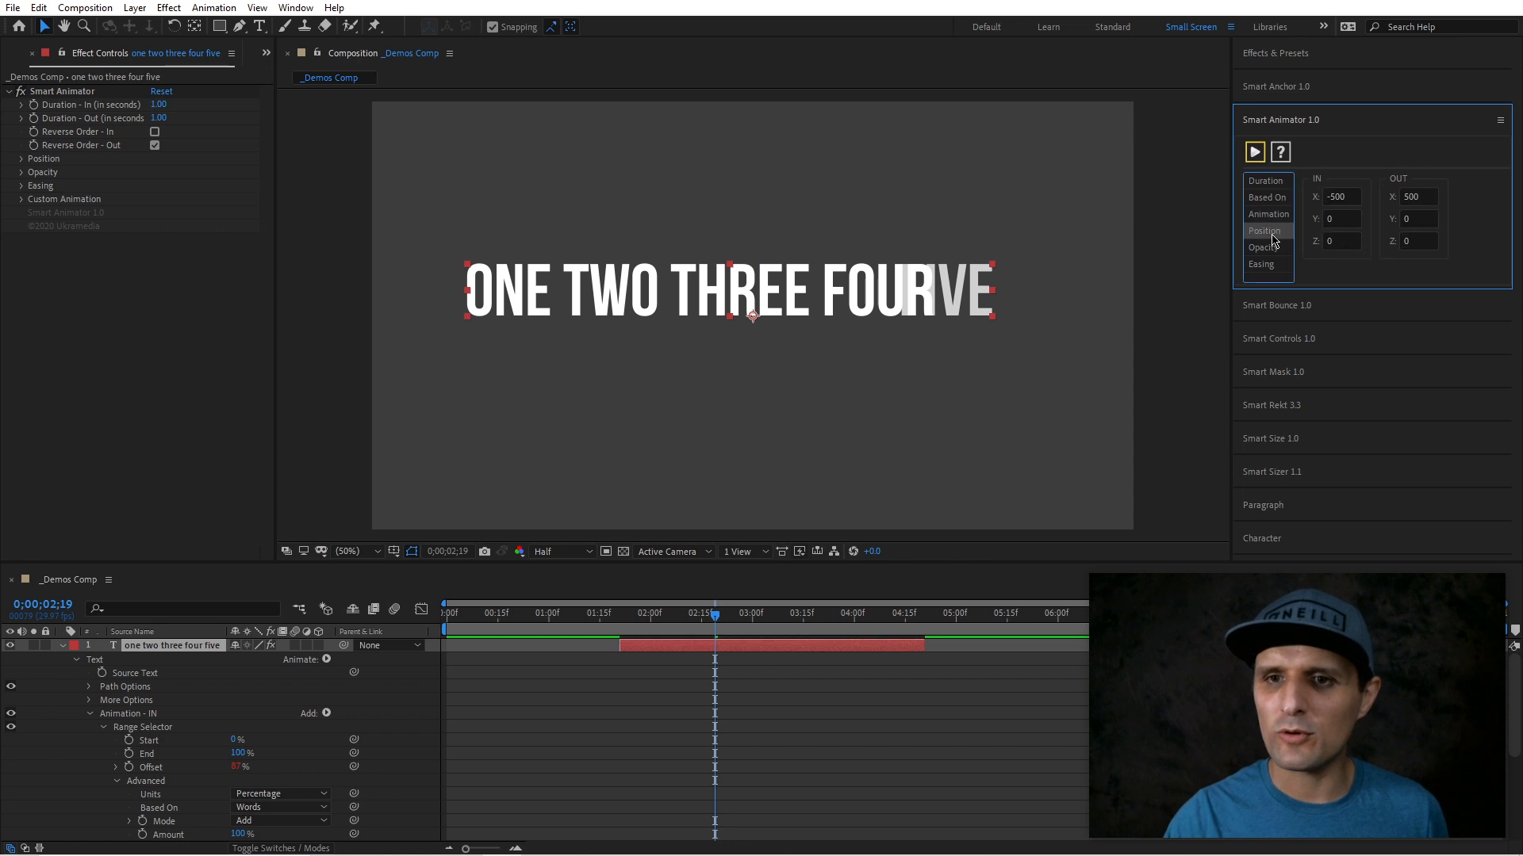
{"action": "type", "text": "0"}
{"action": "key", "text": "Tab"}
{"action": "type", "text": "150"}
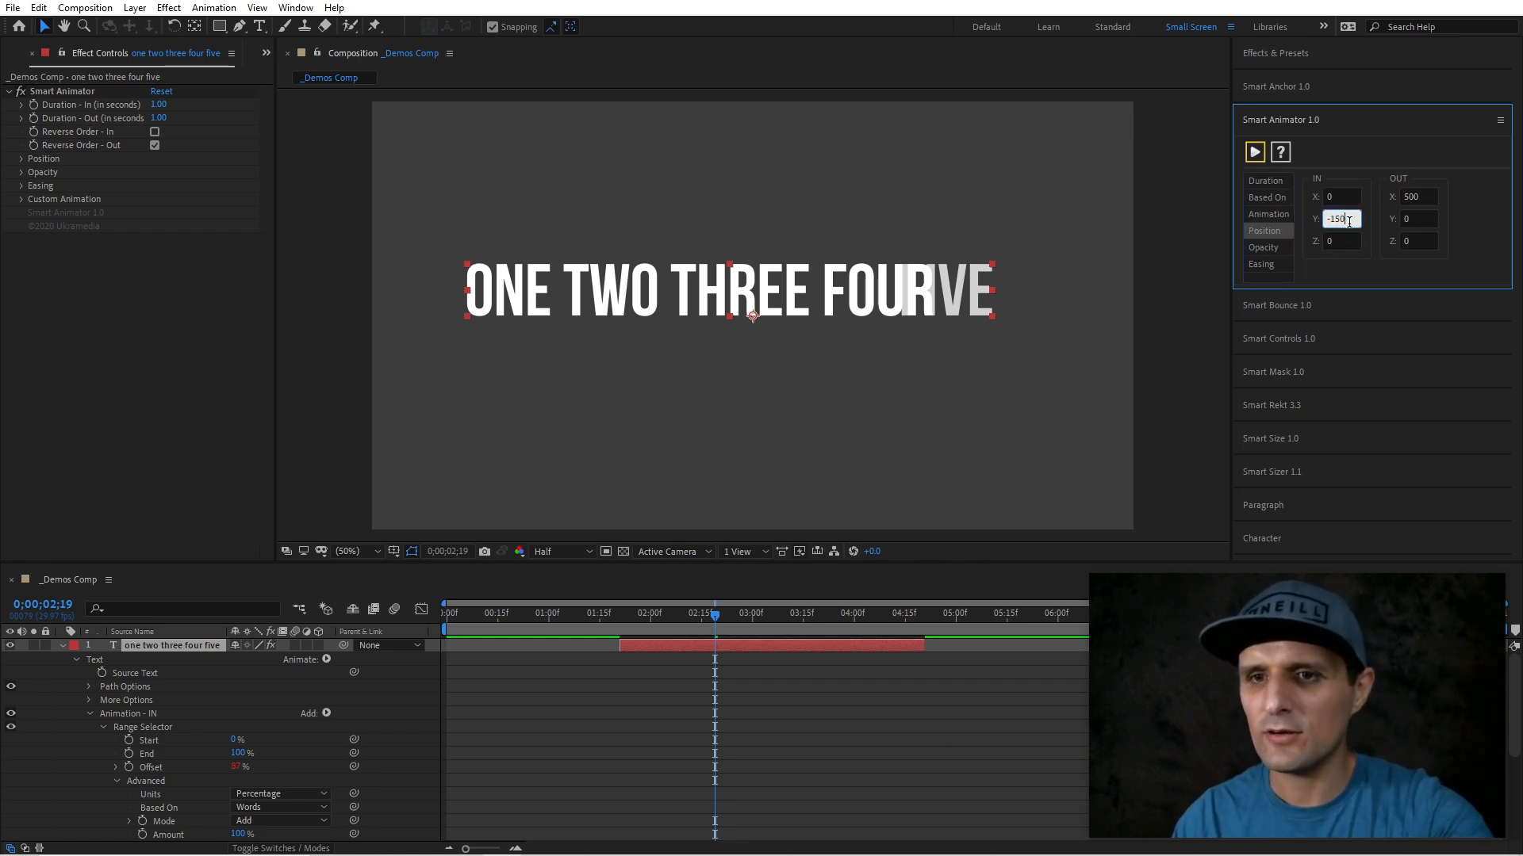
{"action": "left_click", "coordinate": [1255, 152]}
{"action": "left_click", "coordinate": [1424, 220]}
{"action": "type", "text": "-150"}
{"action": "key", "text": "shift+Tab"}
{"action": "type", "text": "0"}
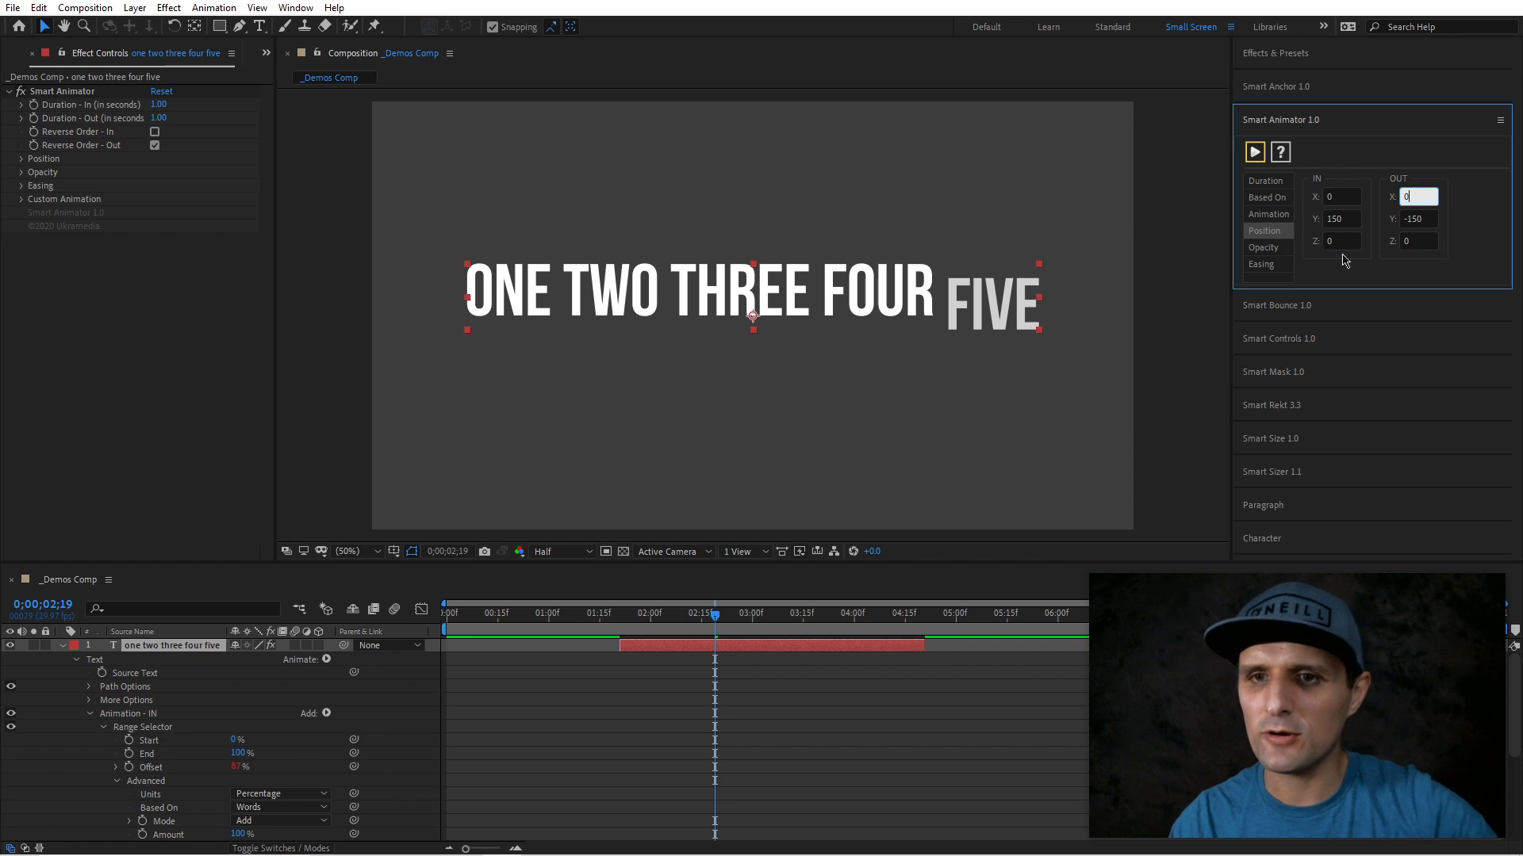
- Set Smart Animator's Out opacity to 100% and raise the In opacity
{"action": "left_click", "coordinate": [1281, 250]}
{"action": "left_click_drag", "start_coordinate": [1441, 222], "coordinate": [1504, 221]}
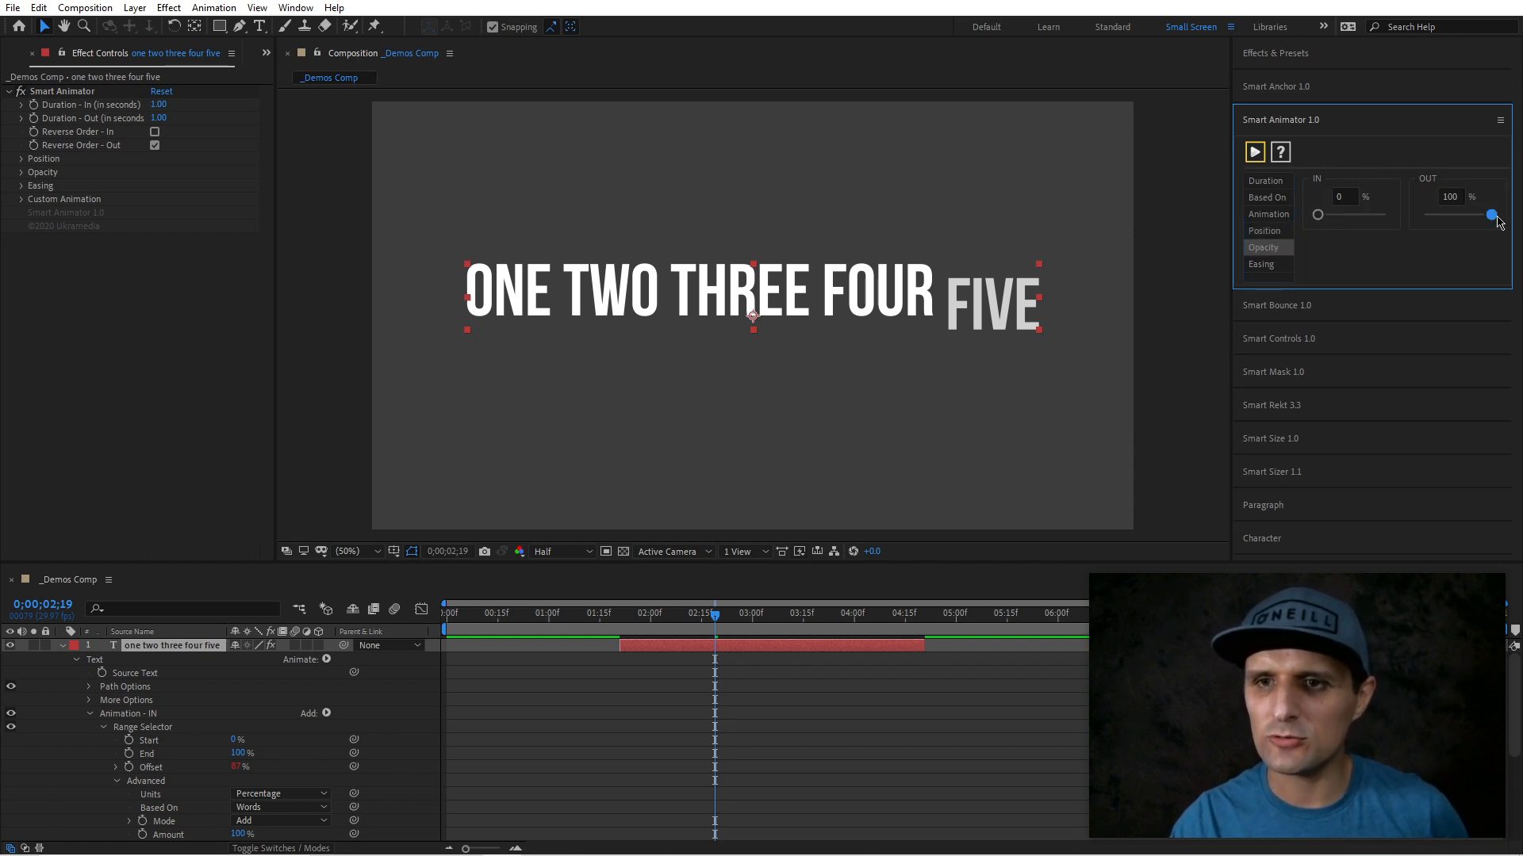
{"action": "left_click_drag", "start_coordinate": [1312, 216], "coordinate": [1376, 234]}
- Set the In easing to High 85% and Low 100%, apply all settings to the text layer and preview the animation
{"action": "left_click", "coordinate": [1266, 265]}
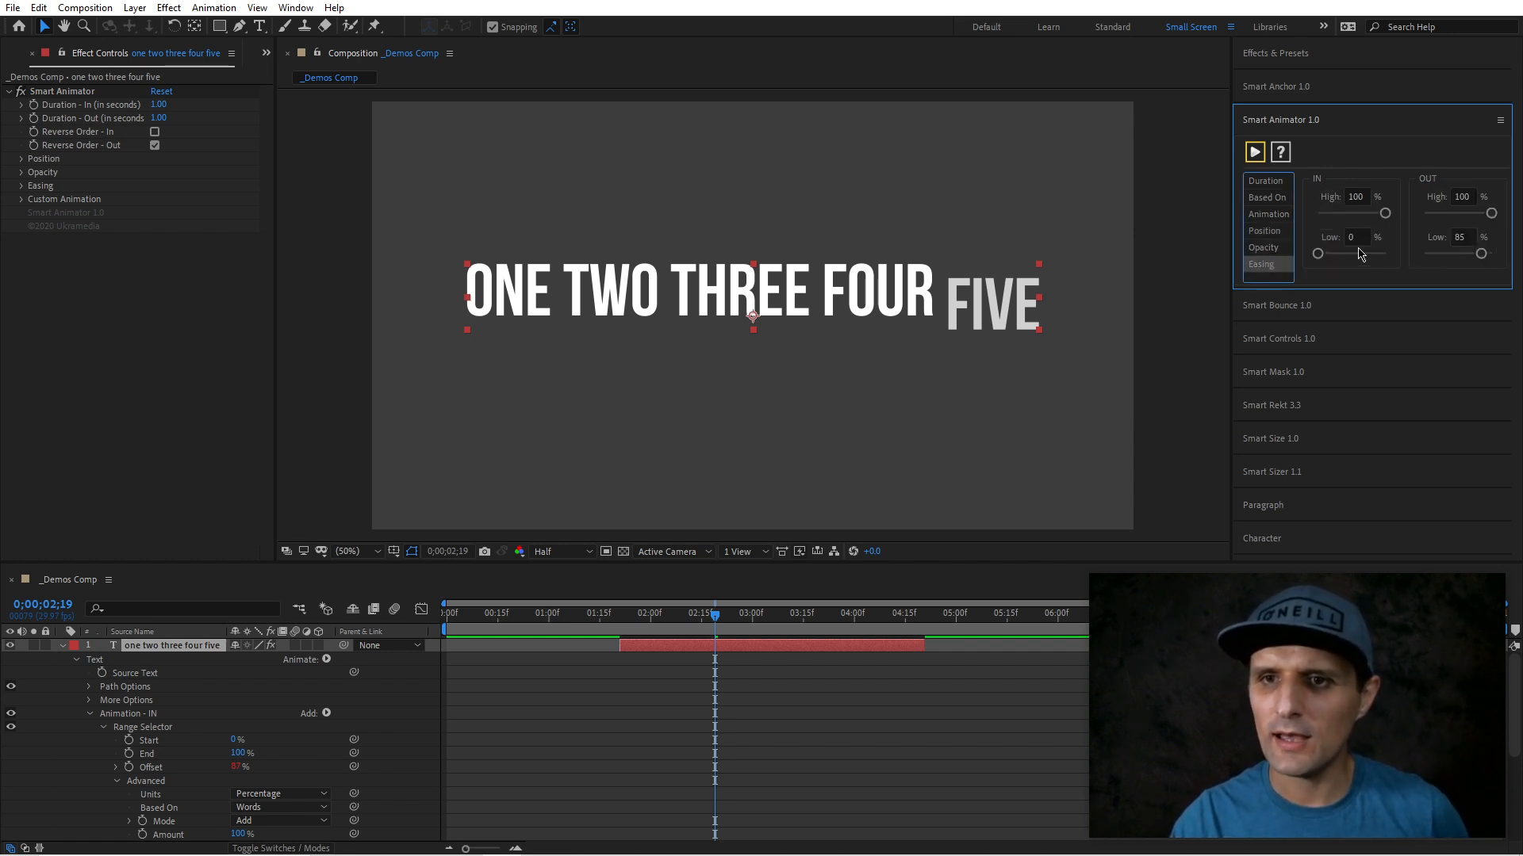
{"action": "double_click", "coordinate": [1358, 196]}
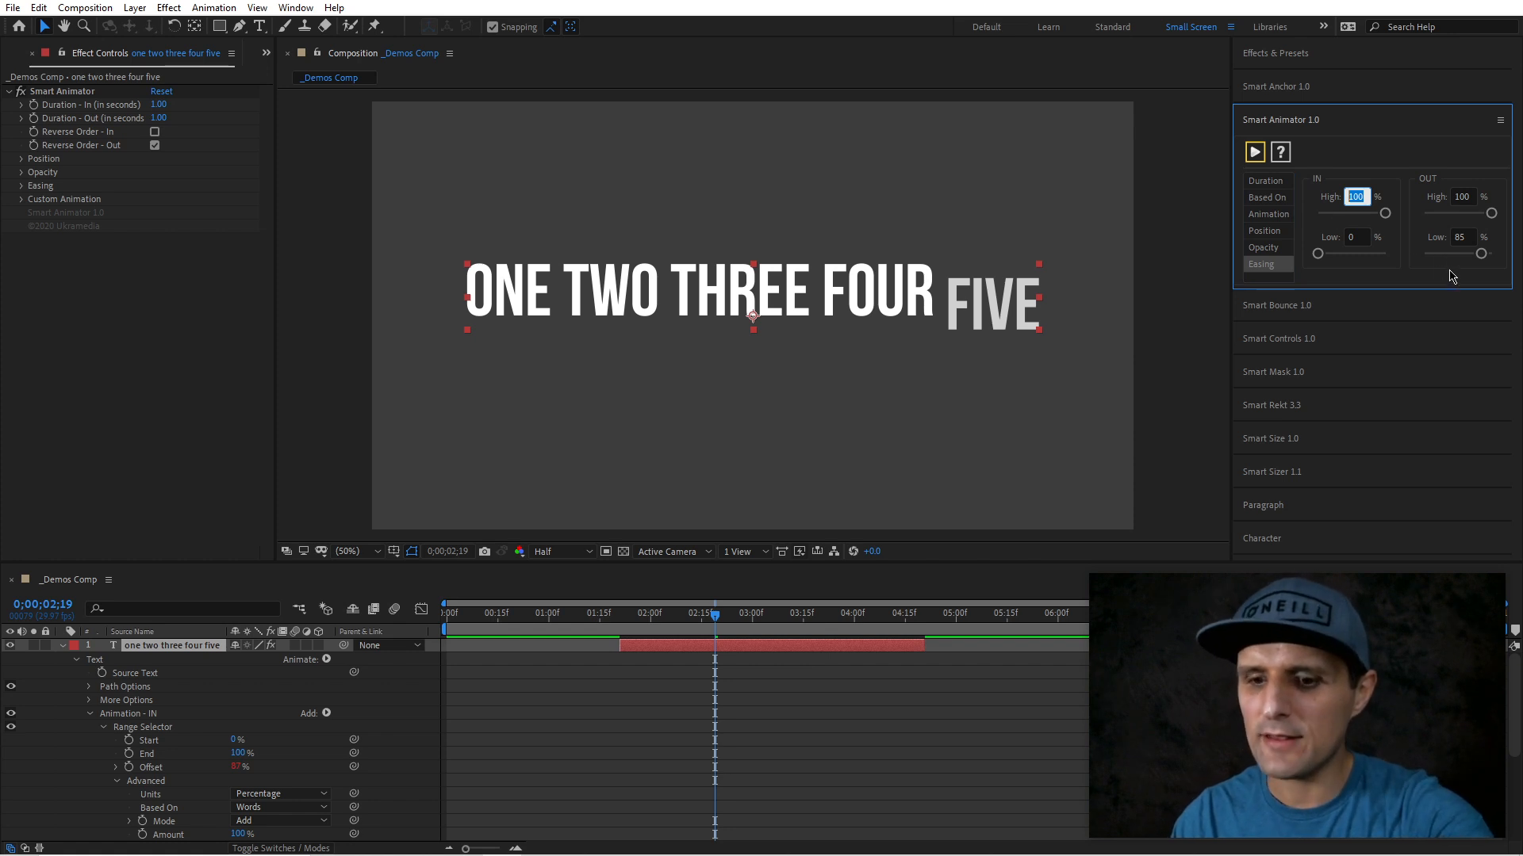
{"action": "type", "text": "85"}
{"action": "left_click_drag", "start_coordinate": [1318, 253], "coordinate": [1435, 272]}
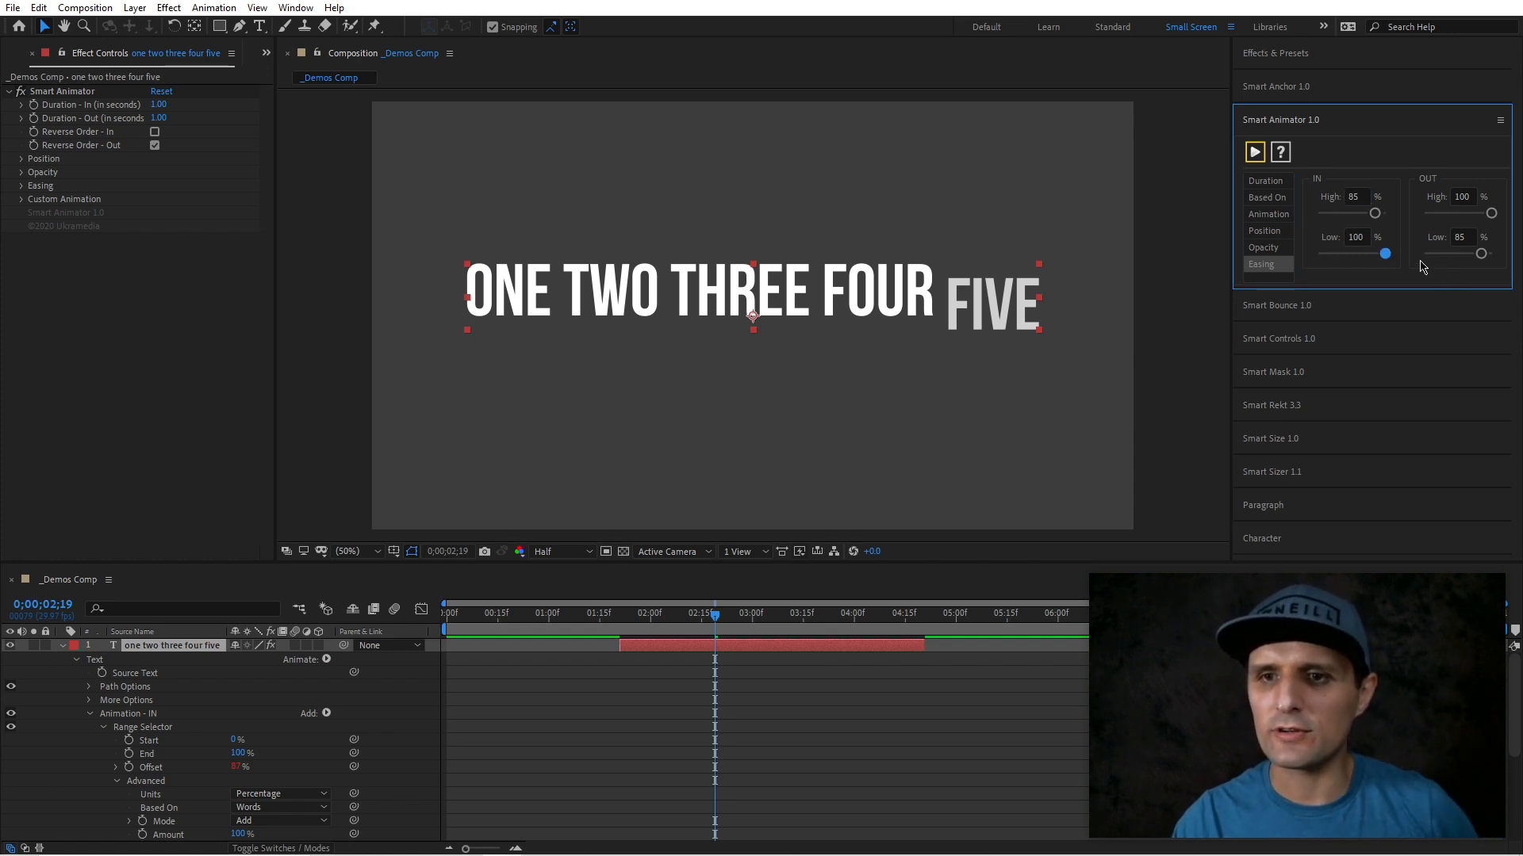
{"action": "left_click", "coordinate": [1255, 152]}
{"action": "left_click_drag", "start_coordinate": [714, 615], "coordinate": [617, 615]}
{"action": "key", "text": "space"}
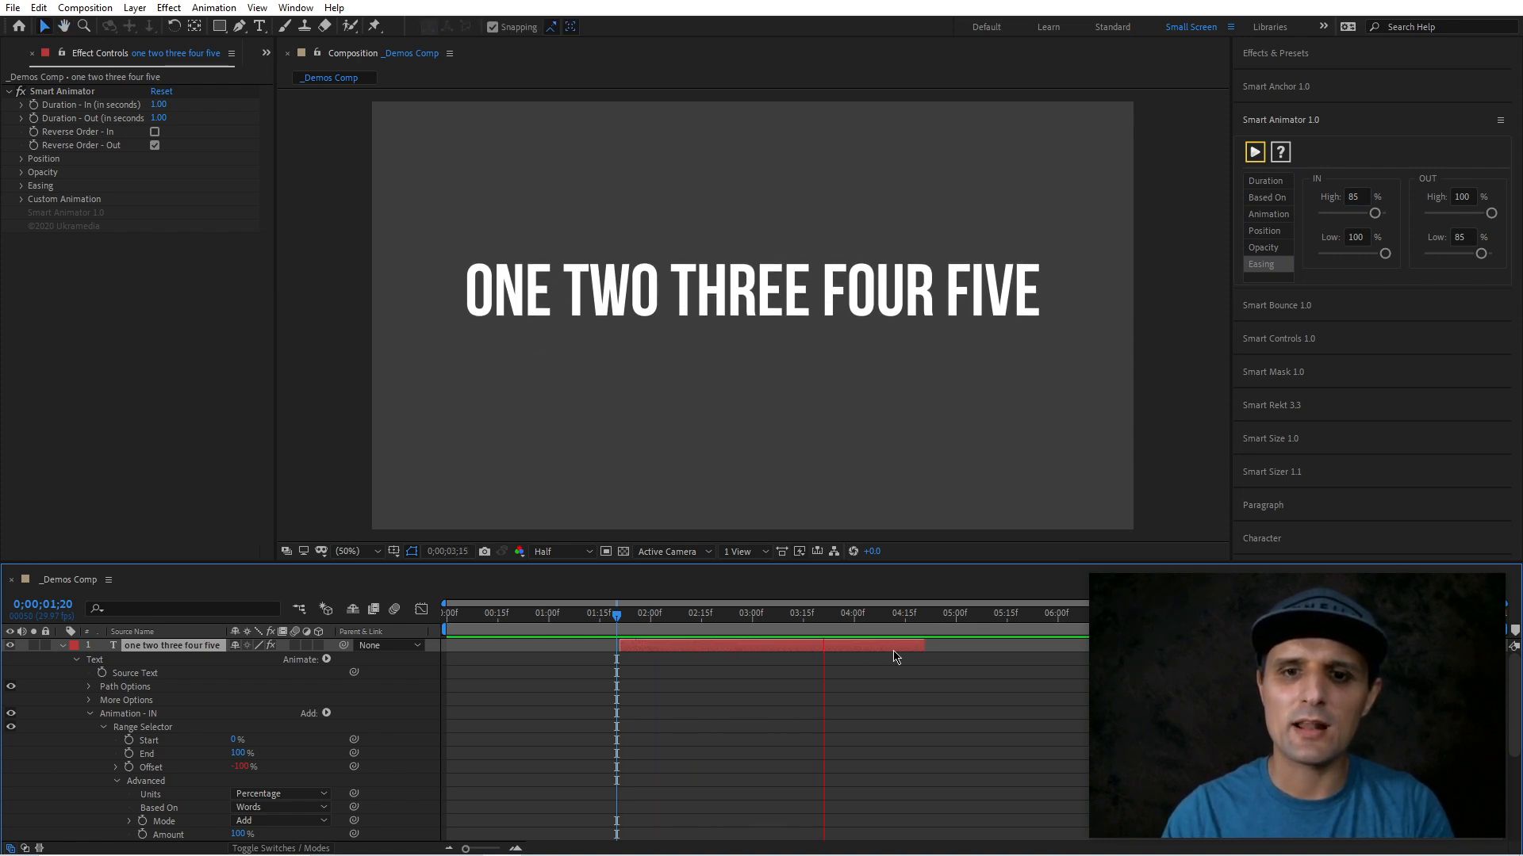
{"action": "left_click", "coordinate": [712, 621]}
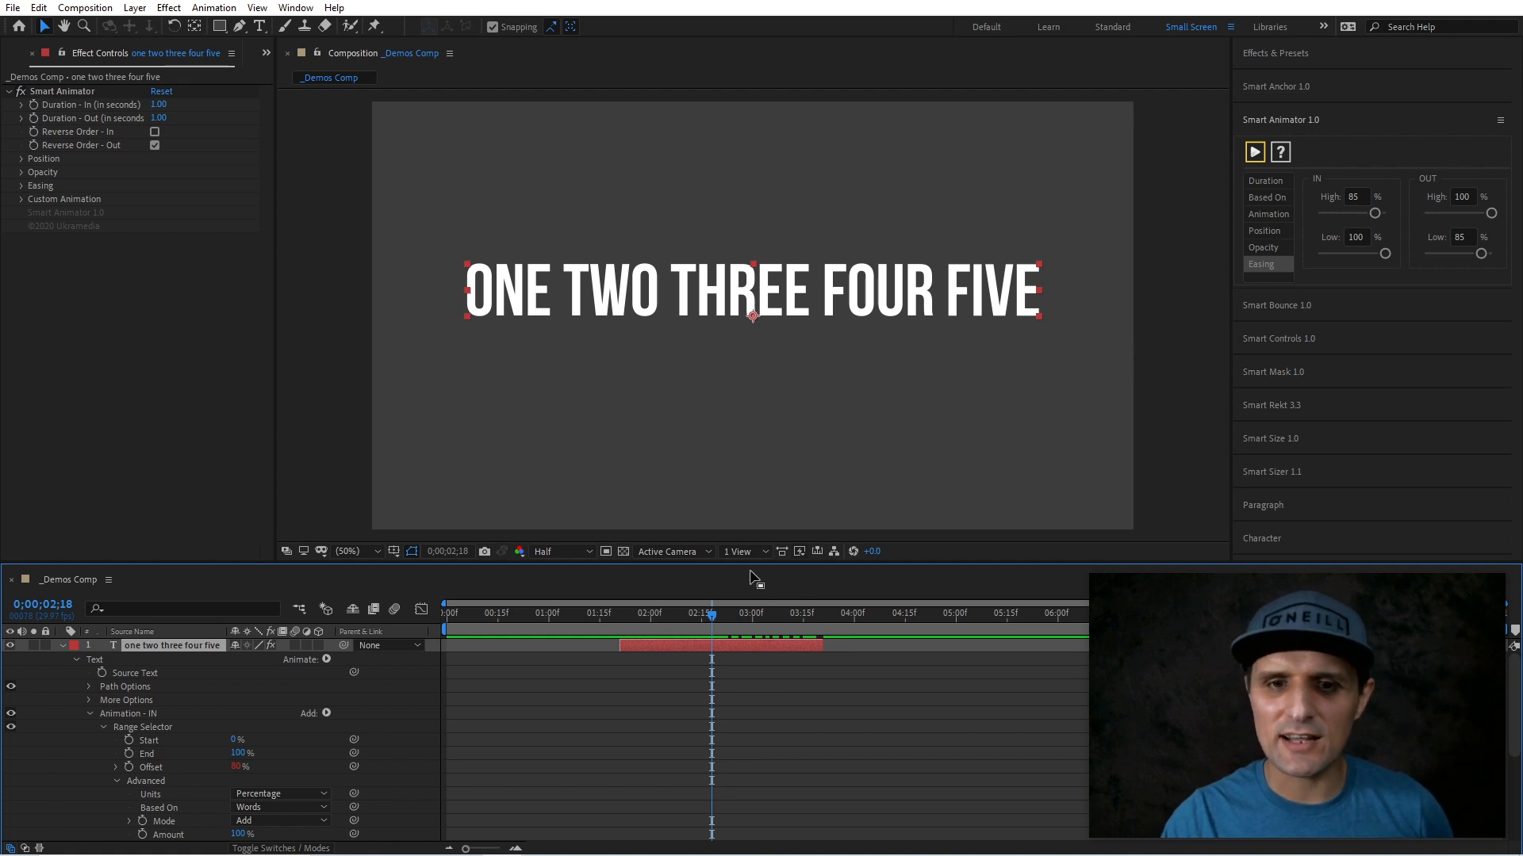
- Switch from the Smart Animator script to Smart Bounce and delete the five-word text layer
{"action": "left_click", "coordinate": [1283, 121]}
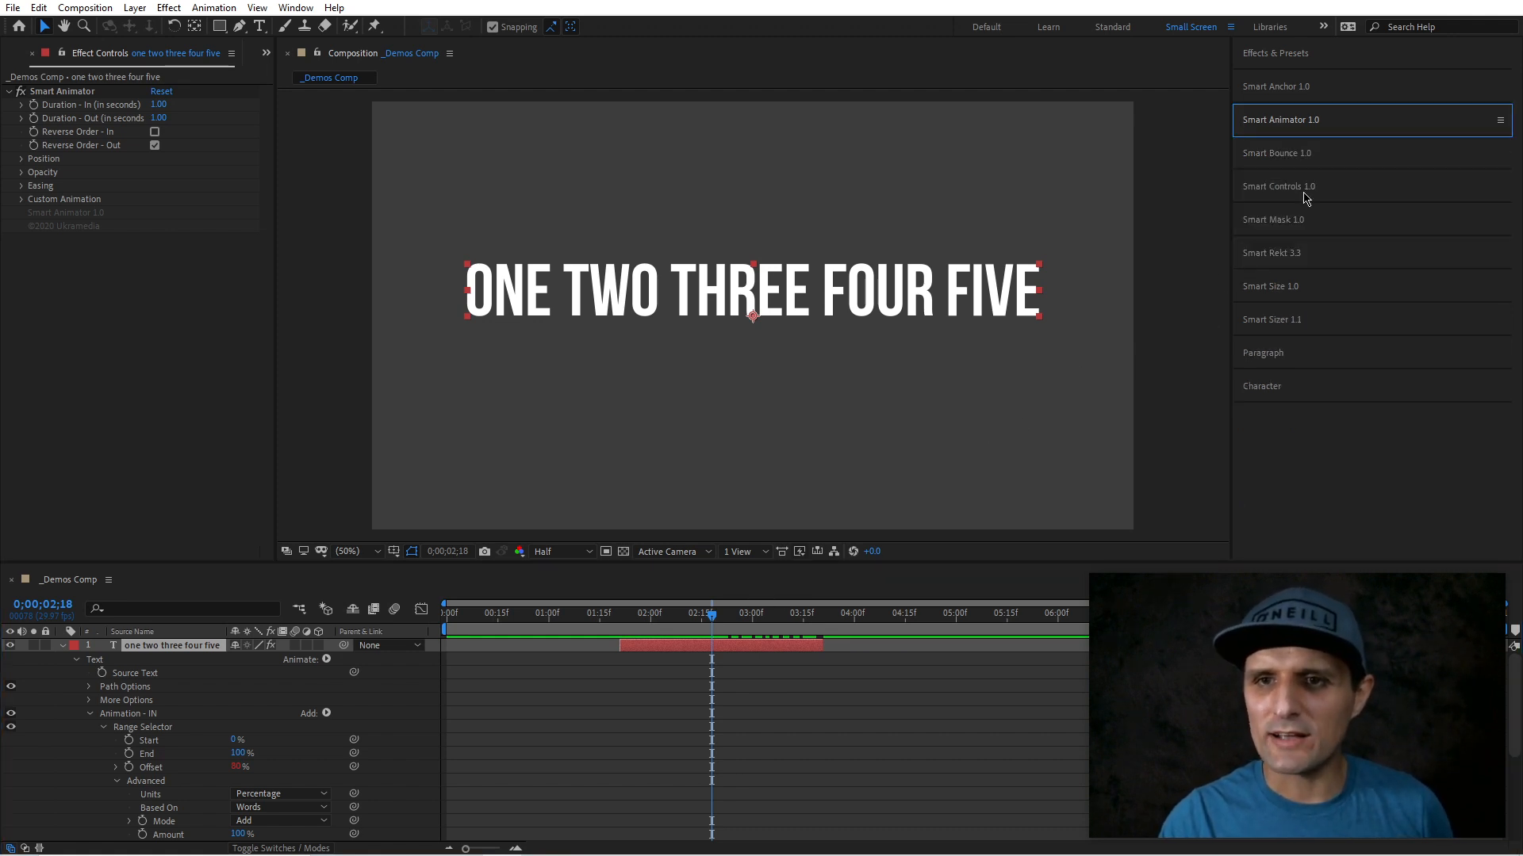
{"action": "left_click", "coordinate": [1285, 157]}
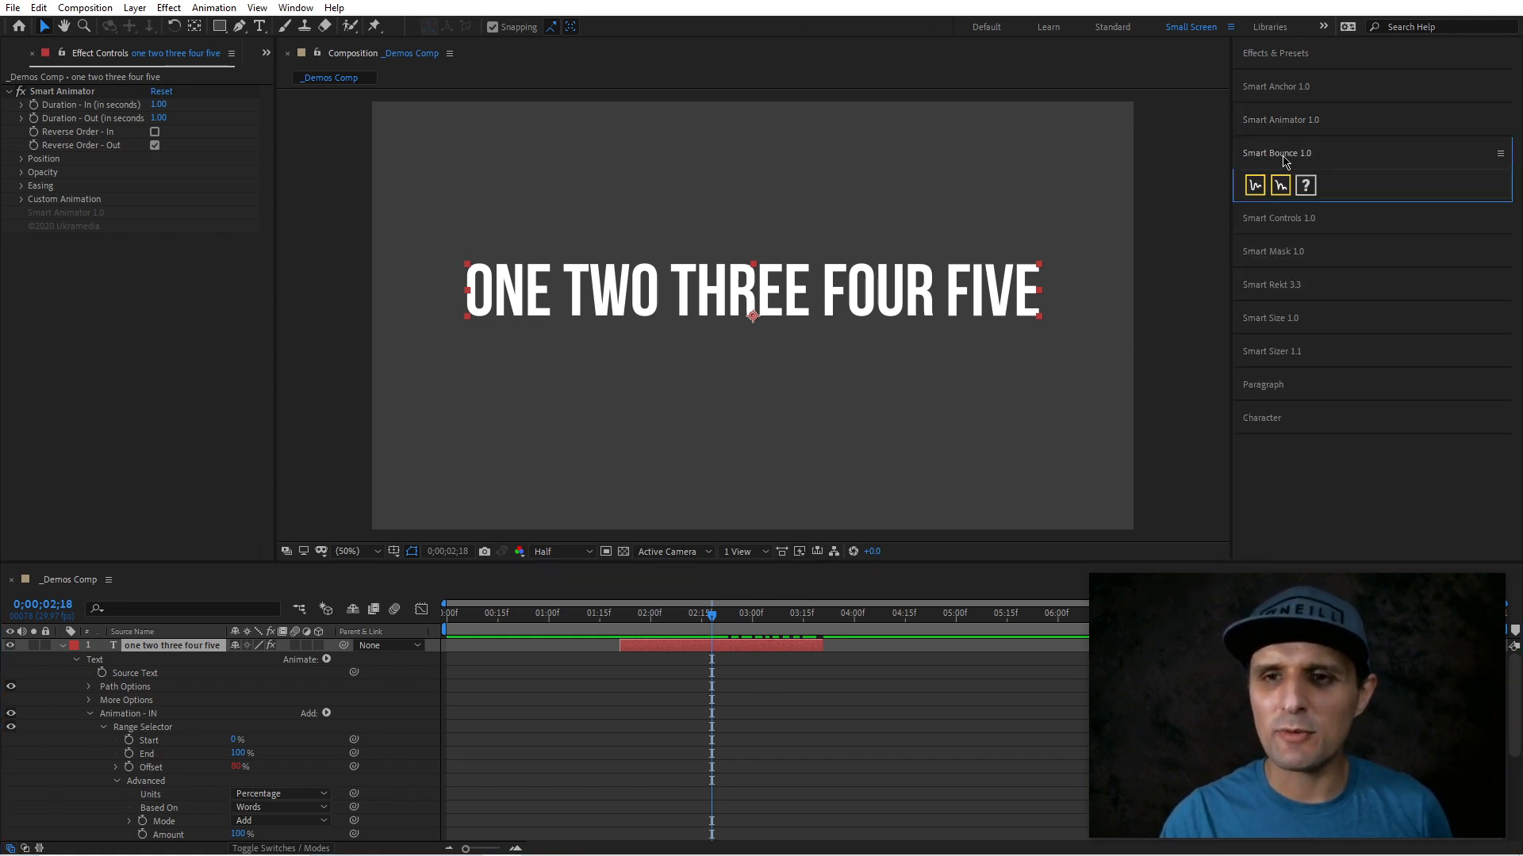
{"action": "left_click", "coordinate": [790, 648]}
{"action": "key", "text": "Delete"}
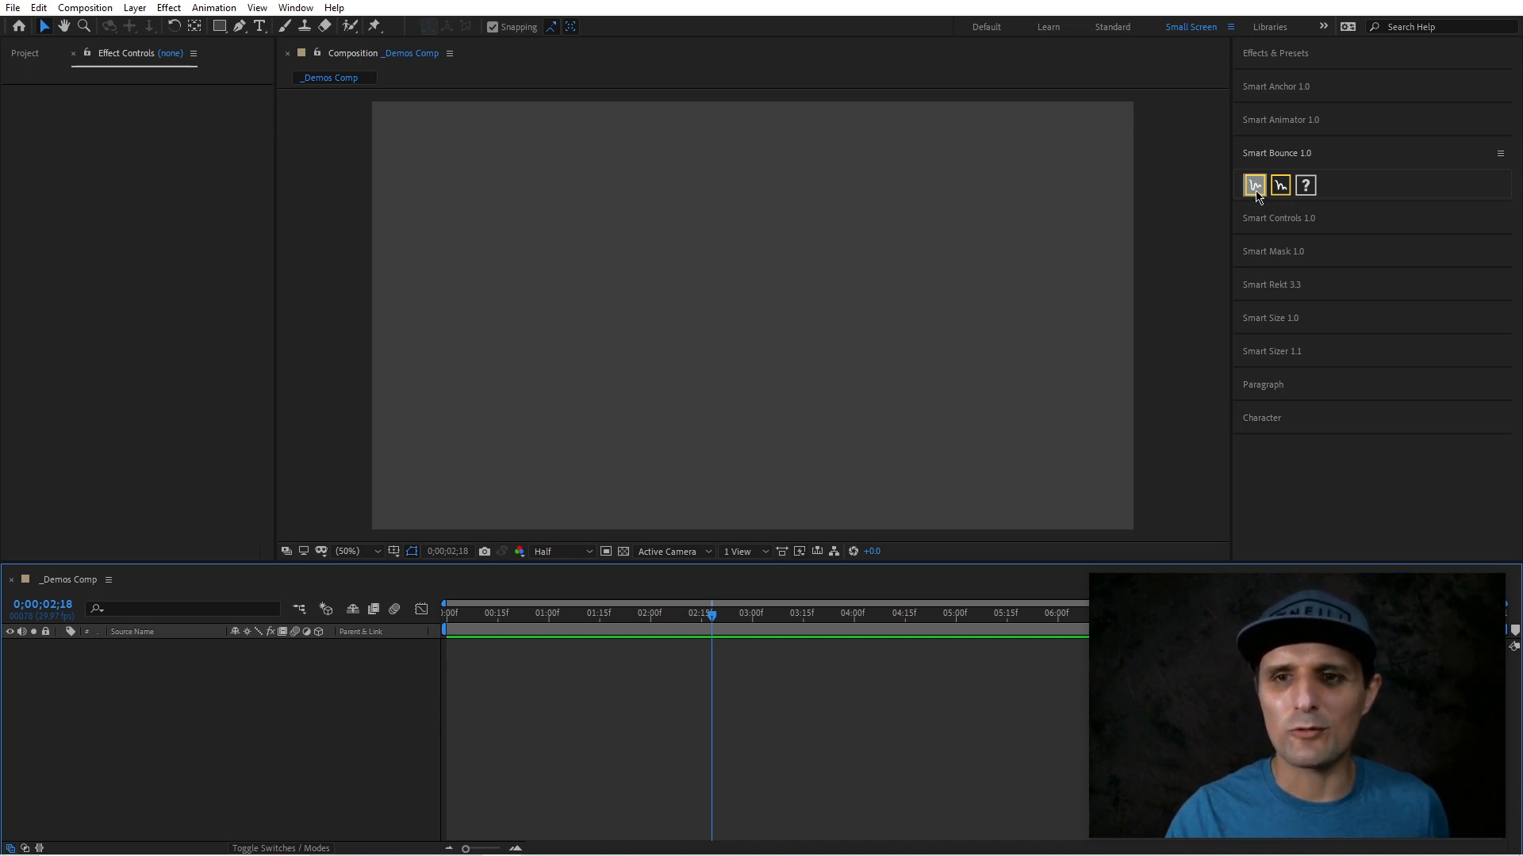
- Create a text layer reading "sadfasdfas" in the upper middle of the composition
{"action": "left_click", "coordinate": [260, 27]}
{"action": "left_click", "coordinate": [689, 287]}
{"action": "type", "text": "sadfasdfas"}
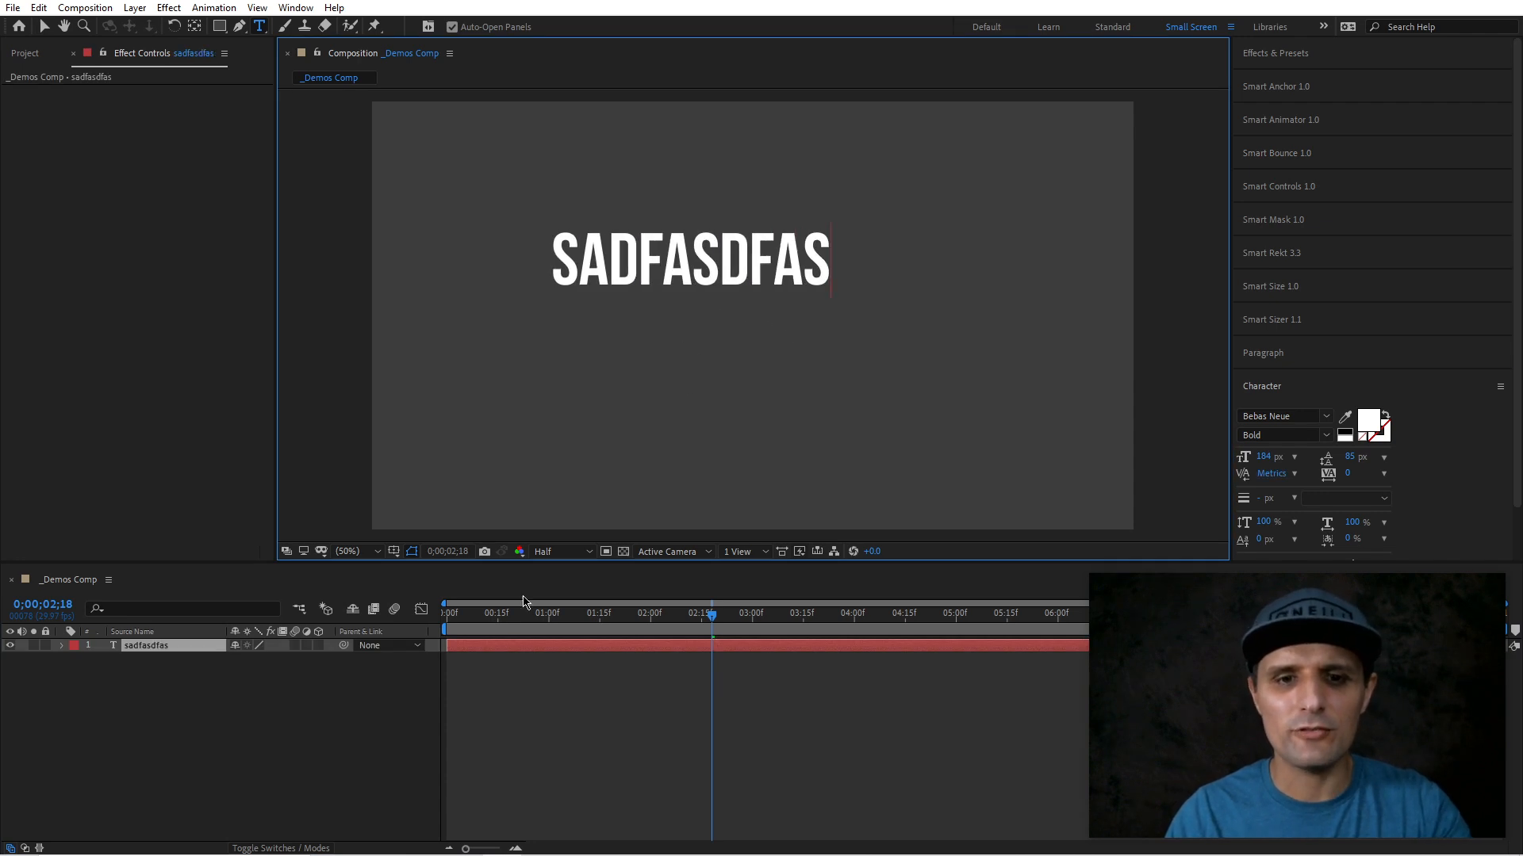
{"action": "left_click", "coordinate": [504, 676]}
- Keyframe the text layer's rotation from 0° at the start to 90° at frame 5 and preview it
{"action": "key", "text": "r"}
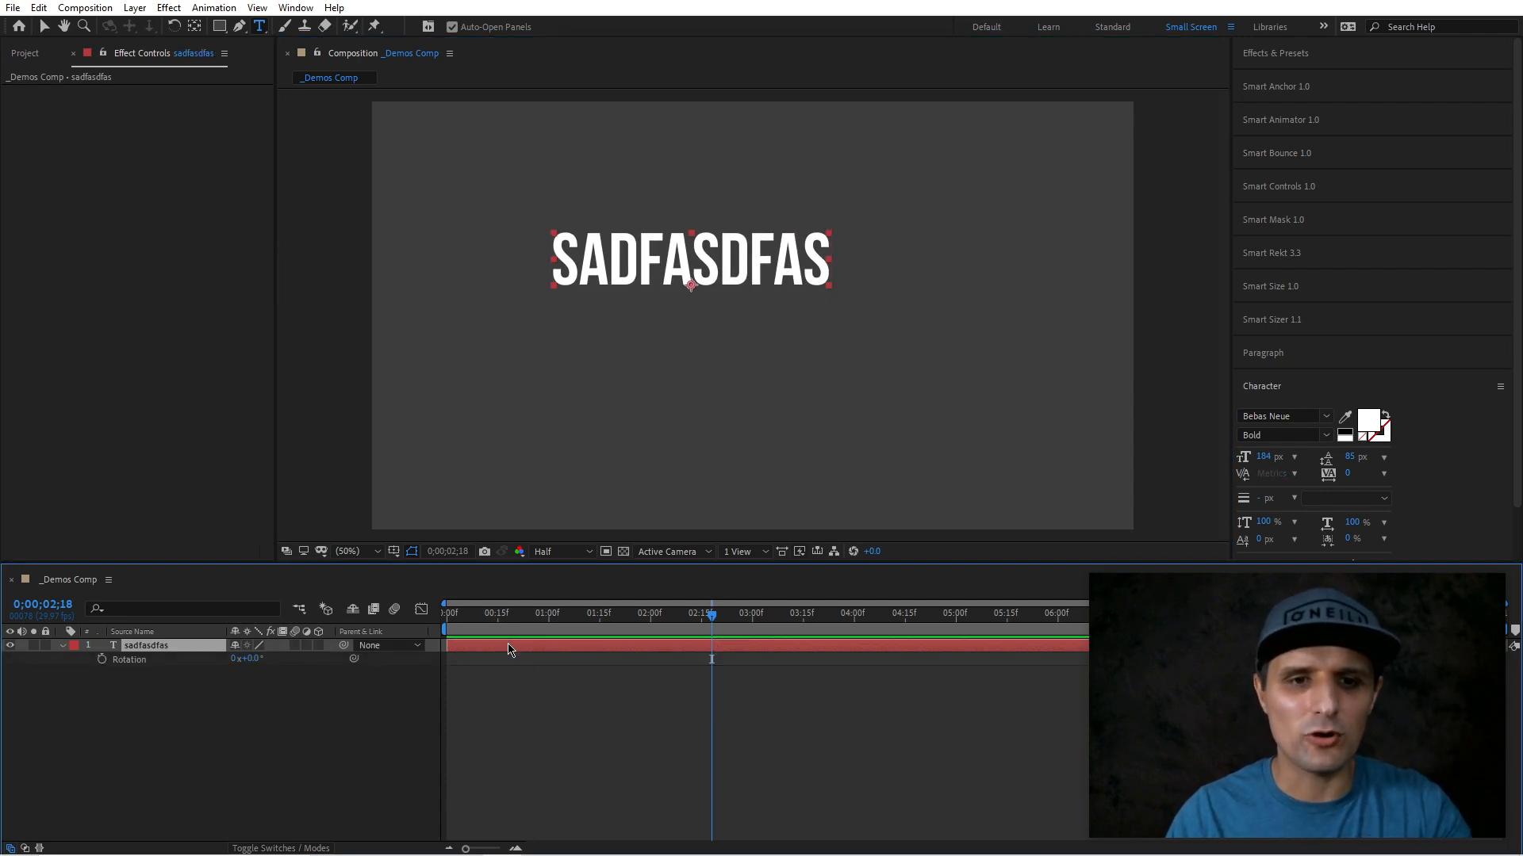
{"action": "key", "text": "Home"}
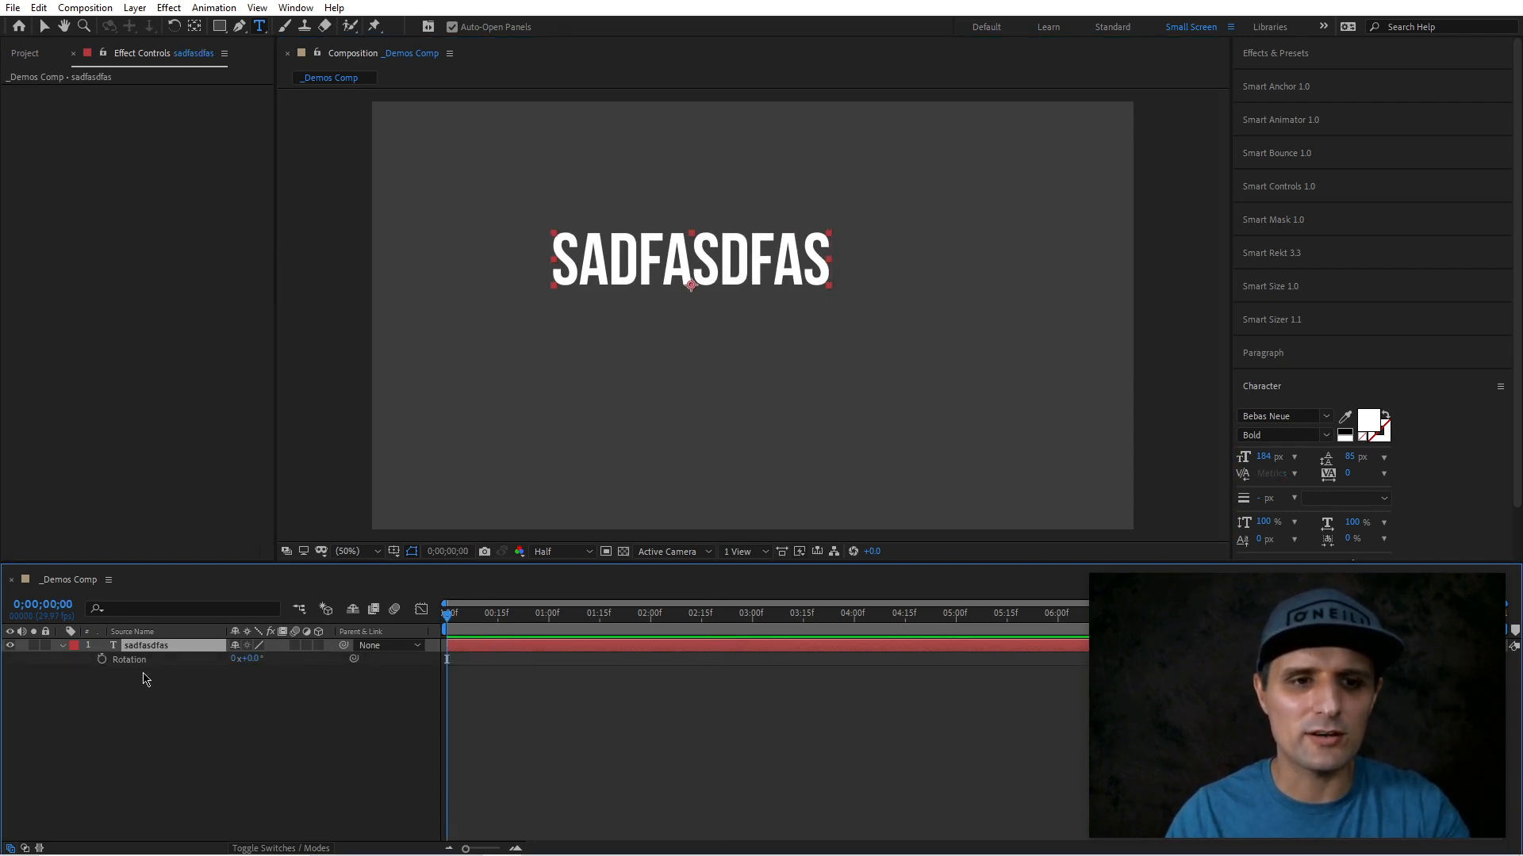
{"action": "left_click", "coordinate": [101, 660]}
{"action": "key", "text": "Page_Down"}
{"action": "key", "text": "Page_Down"}
{"action": "key", "text": "Page_Down"}
{"action": "key", "text": "Page_Down"}
{"action": "key", "text": "Page_Down"}
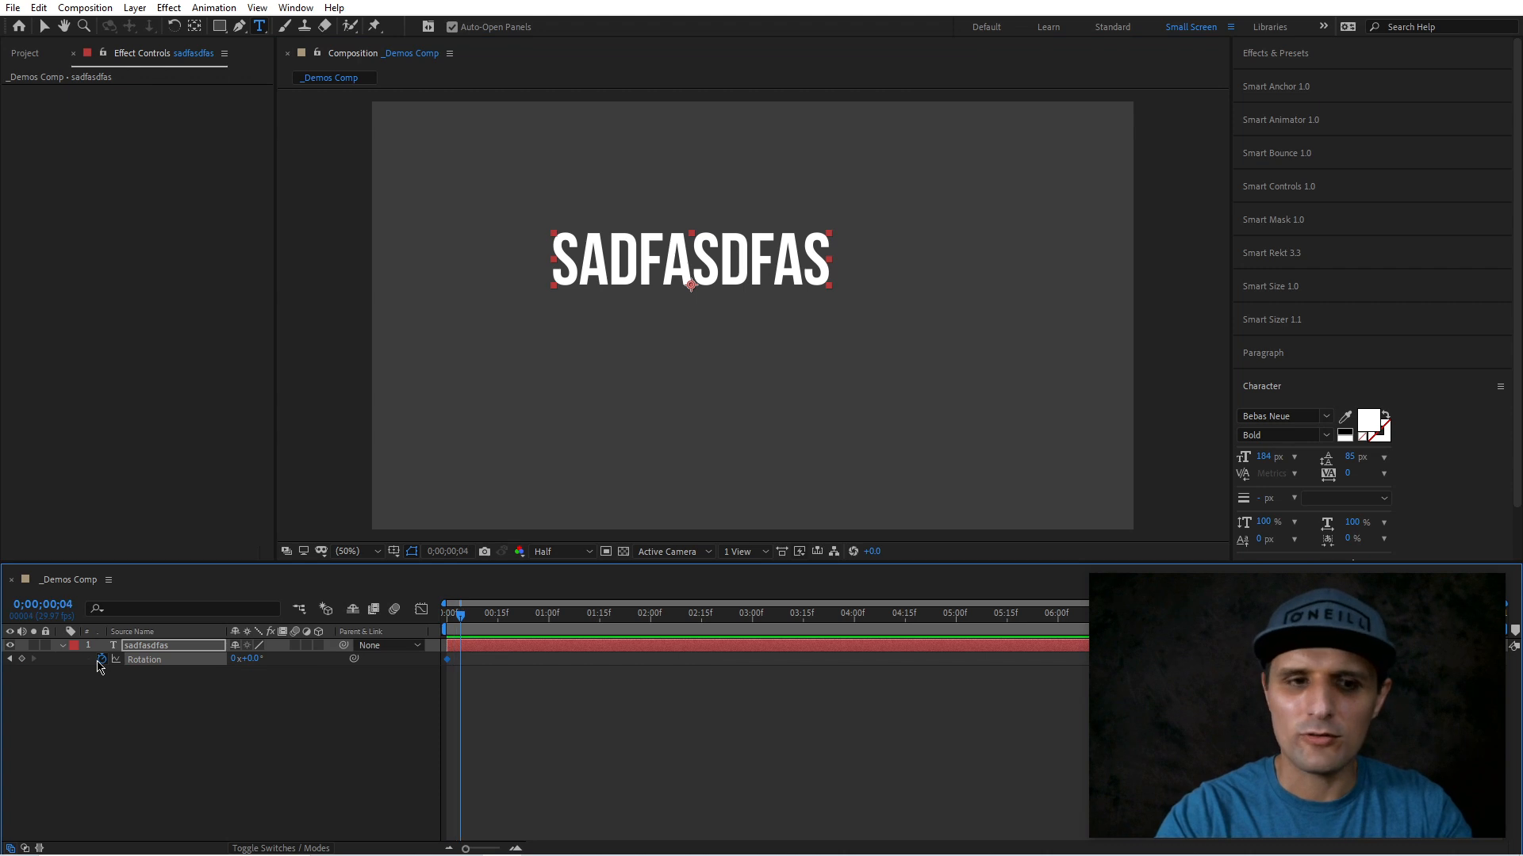
{"action": "left_click", "coordinate": [252, 658]}
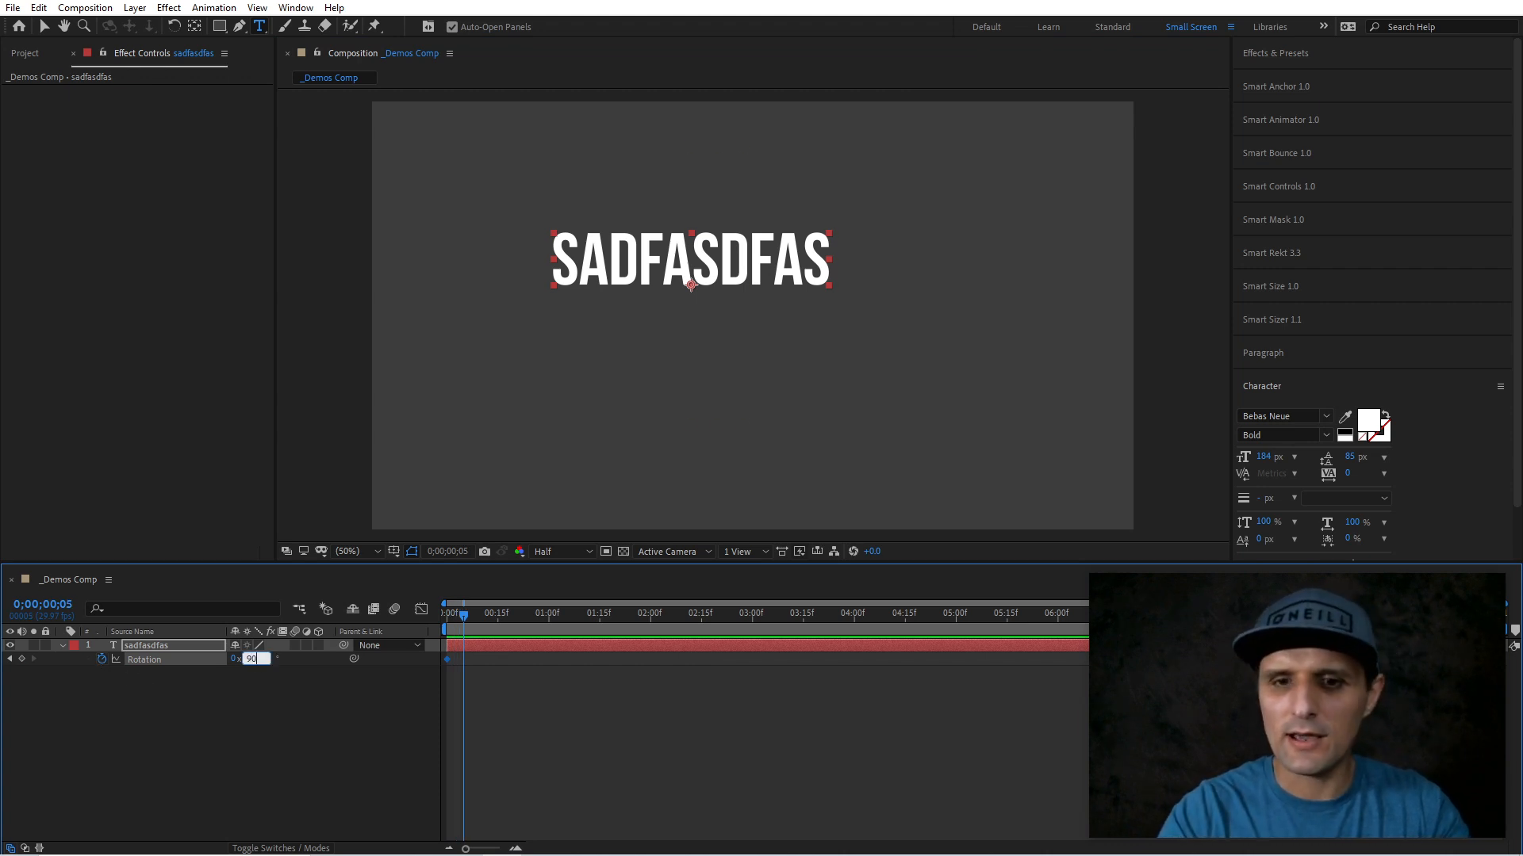
{"action": "key", "text": "Return"}
{"action": "key", "text": "Home"}
{"action": "key", "text": "space"}
{"action": "key", "text": "space"}
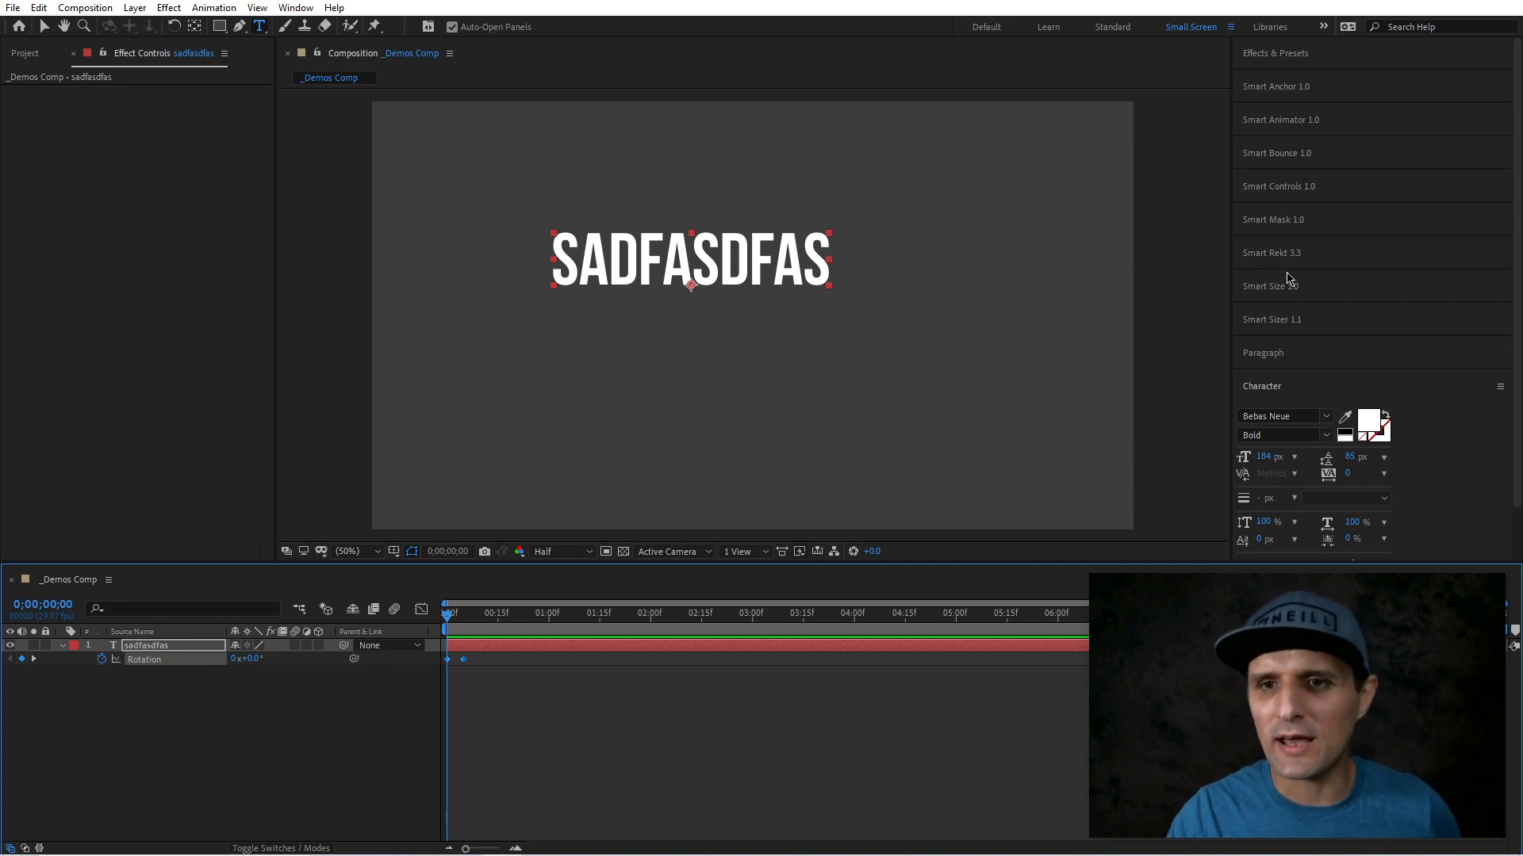
- Apply Smart Bounce's Elastic effect to the text layer's rotation and preview it
{"action": "left_click", "coordinate": [1308, 161]}
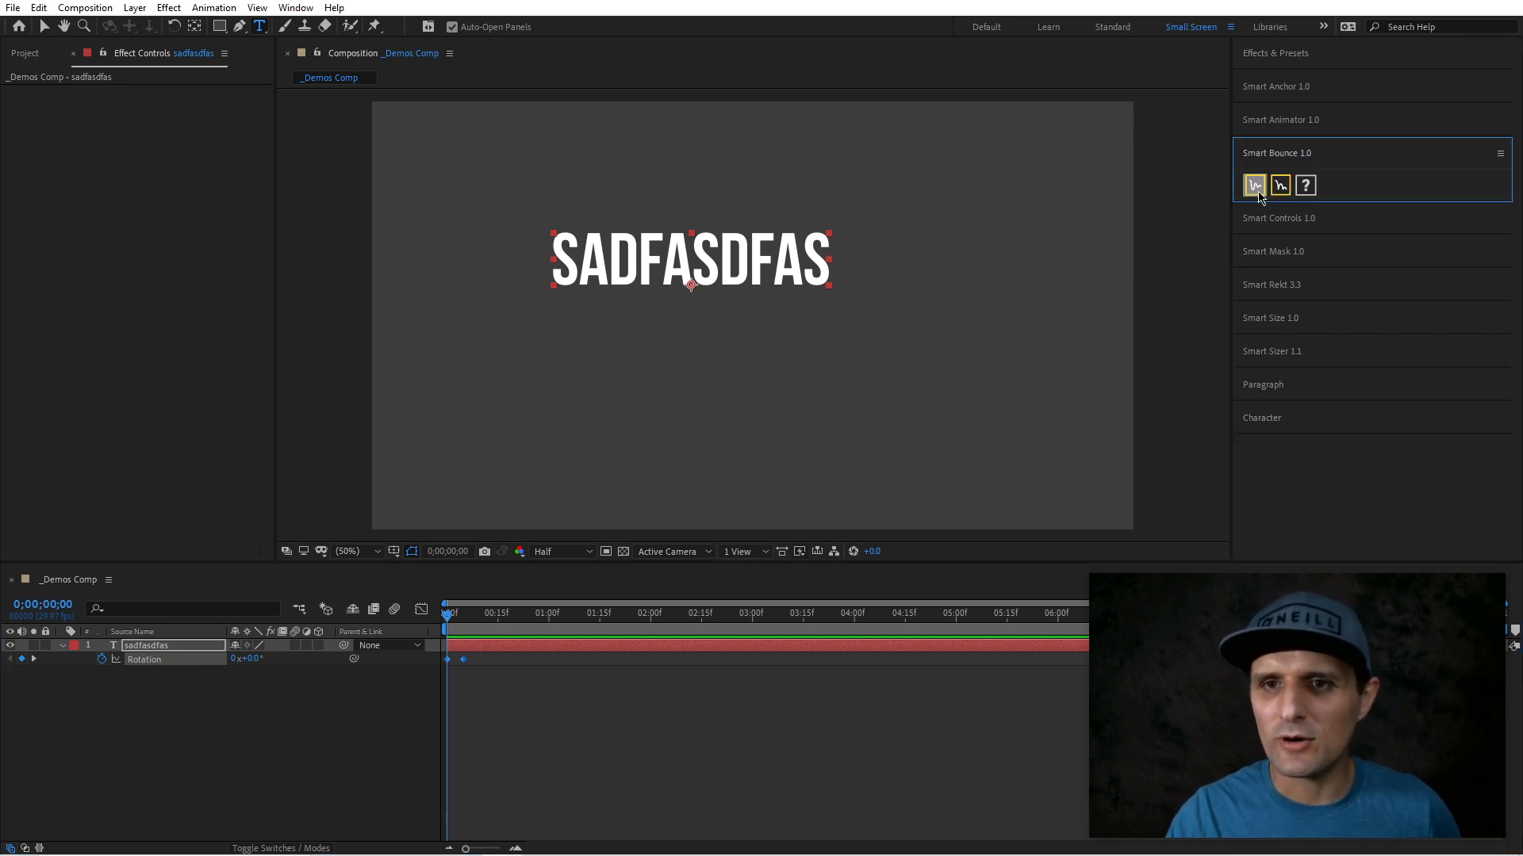
{"action": "left_click", "coordinate": [1256, 188]}
{"action": "left_click", "coordinate": [627, 711]}
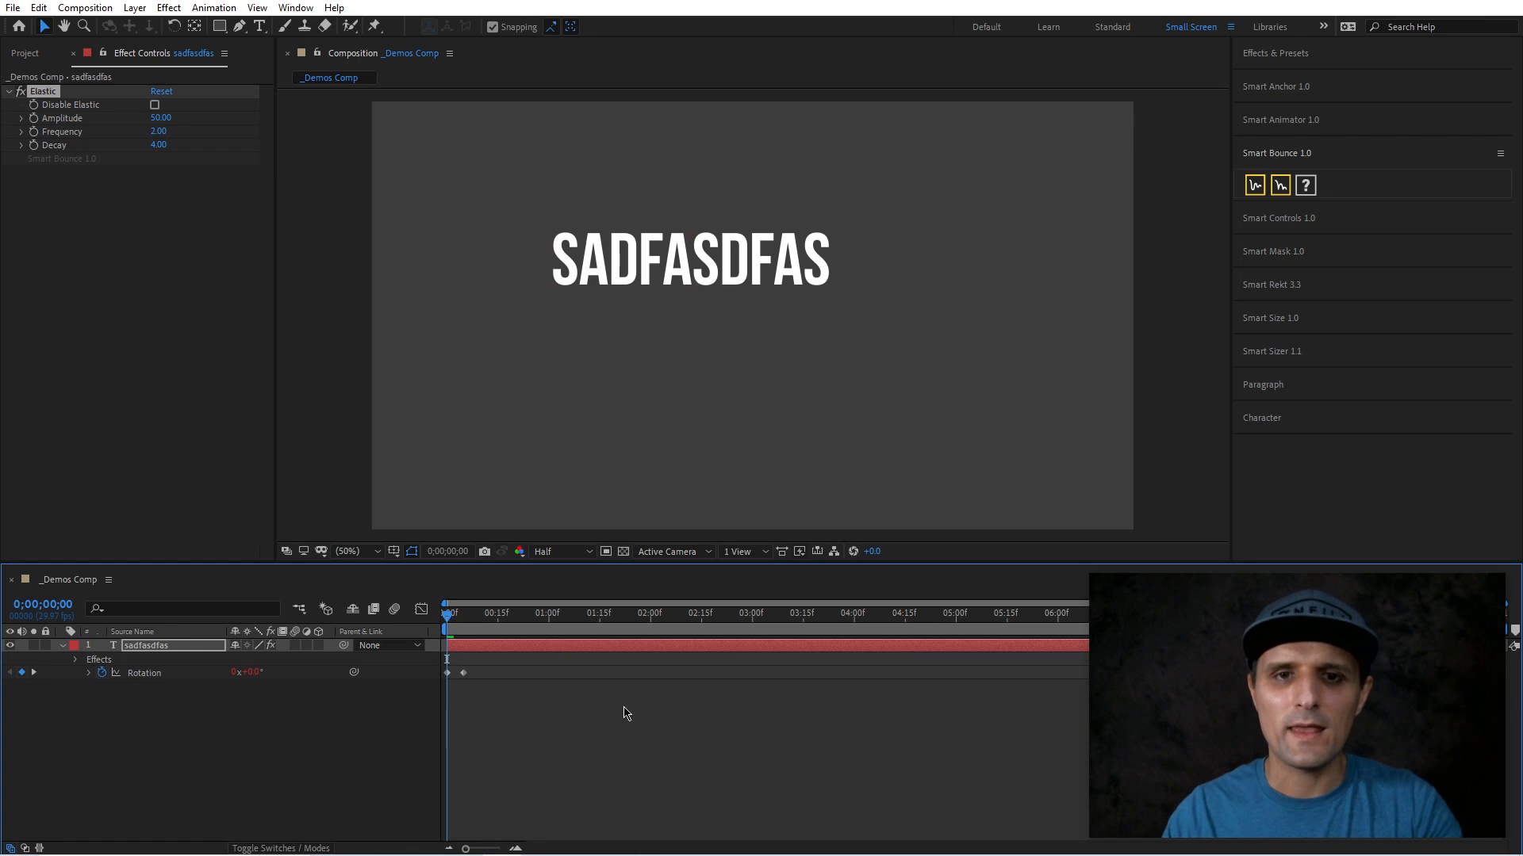
{"action": "key", "text": "space"}
{"action": "key", "text": "space"}
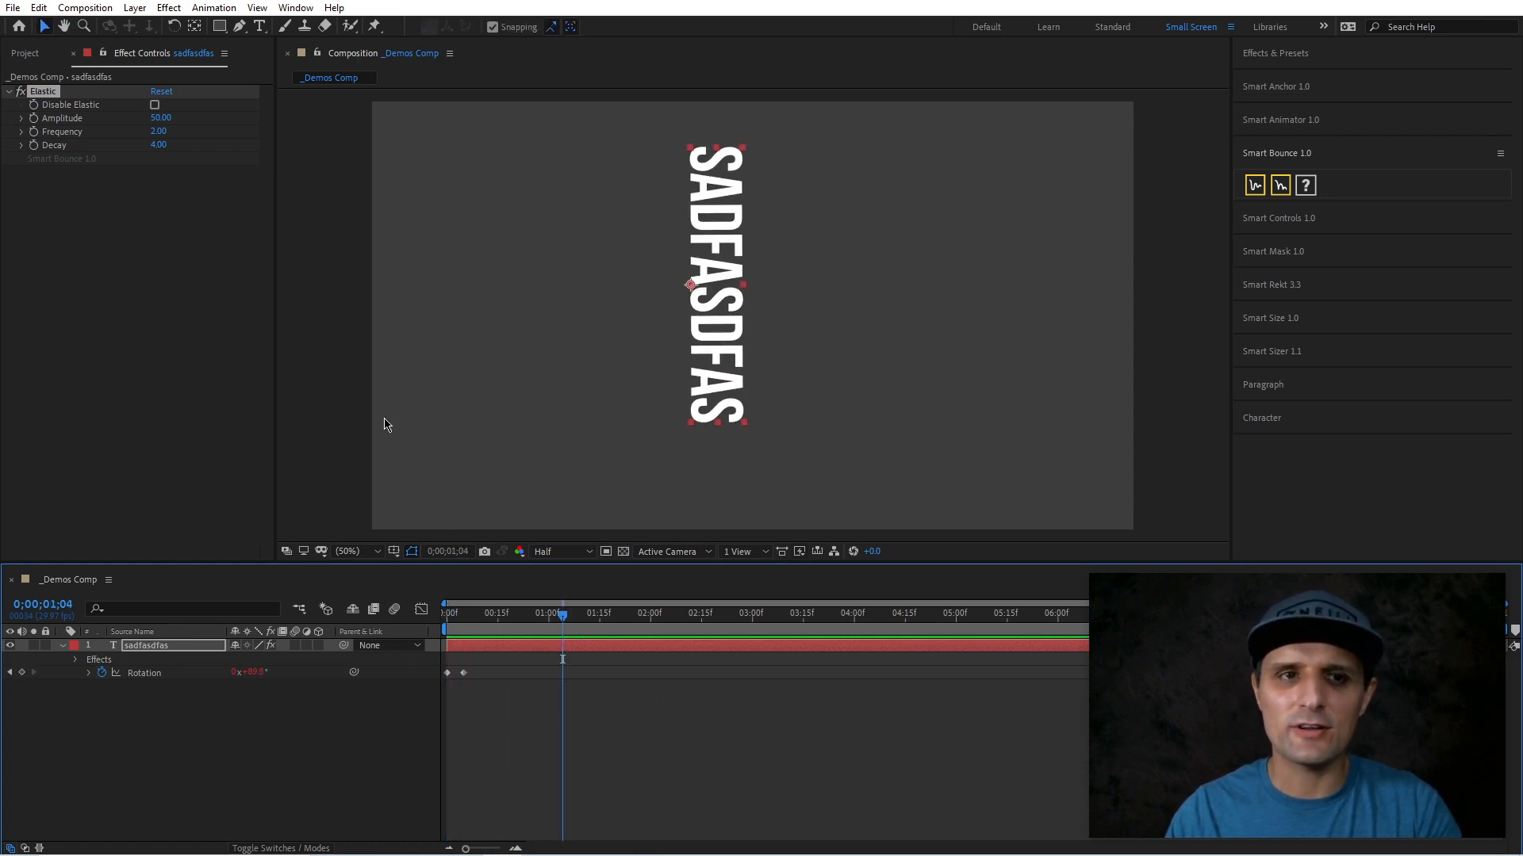
- Toggle the Elastic effect's Disable Elastic option and scrub back to the start of the rotation animation
{"action": "left_click", "coordinate": [154, 105]}
{"action": "left_click", "coordinate": [155, 105]}
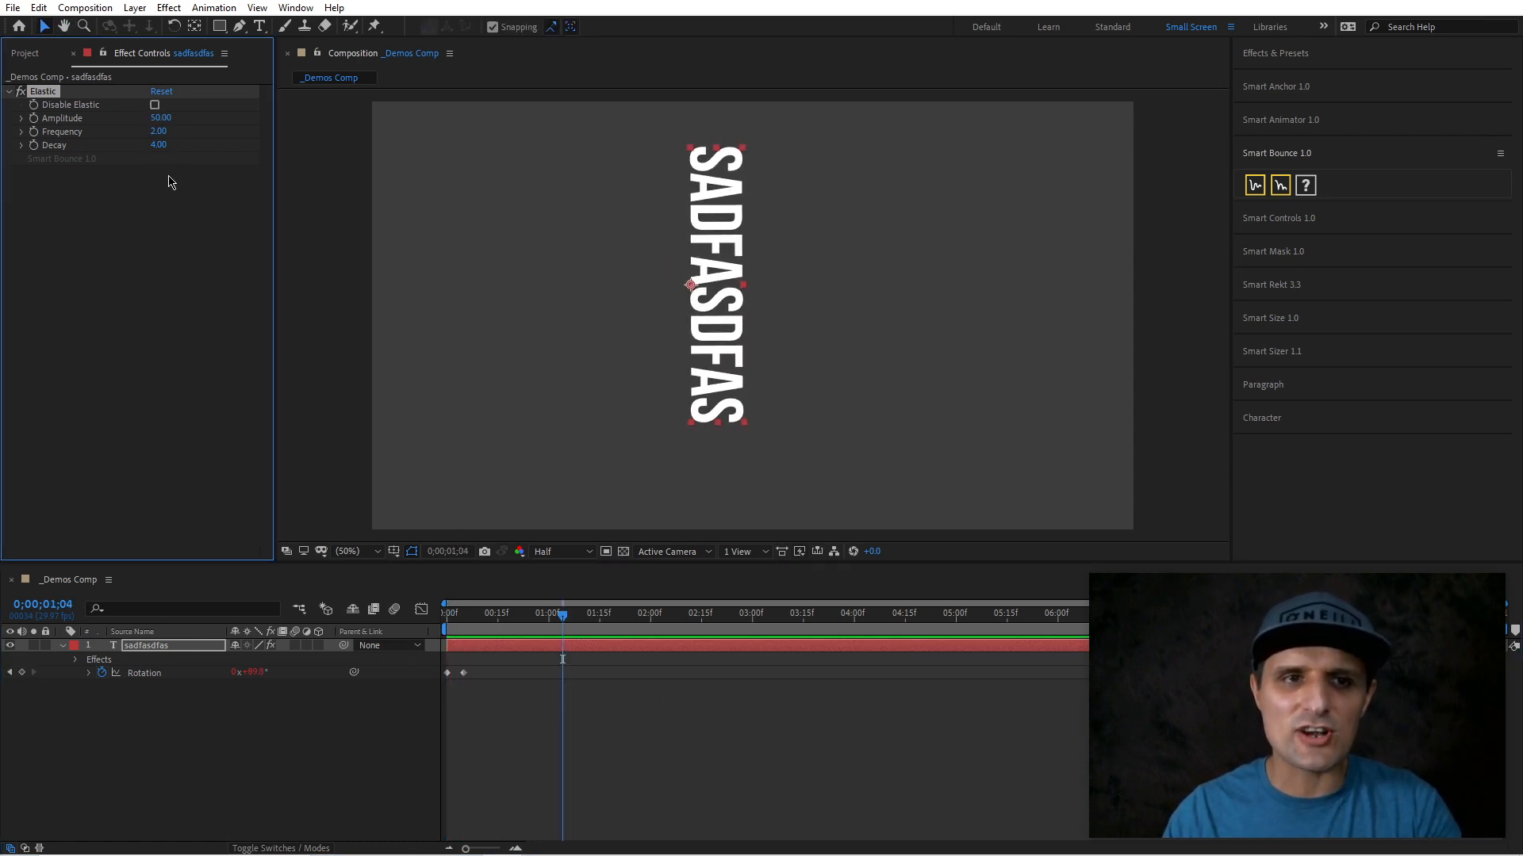
{"action": "left_click_drag", "start_coordinate": [529, 620], "coordinate": [442, 626]}
- Undo the Disable Elastic toggling and the Elastic effect on the text layer's rotation
{"action": "key", "text": "ctrl+z"}
{"action": "left_click", "coordinate": [190, 673]}
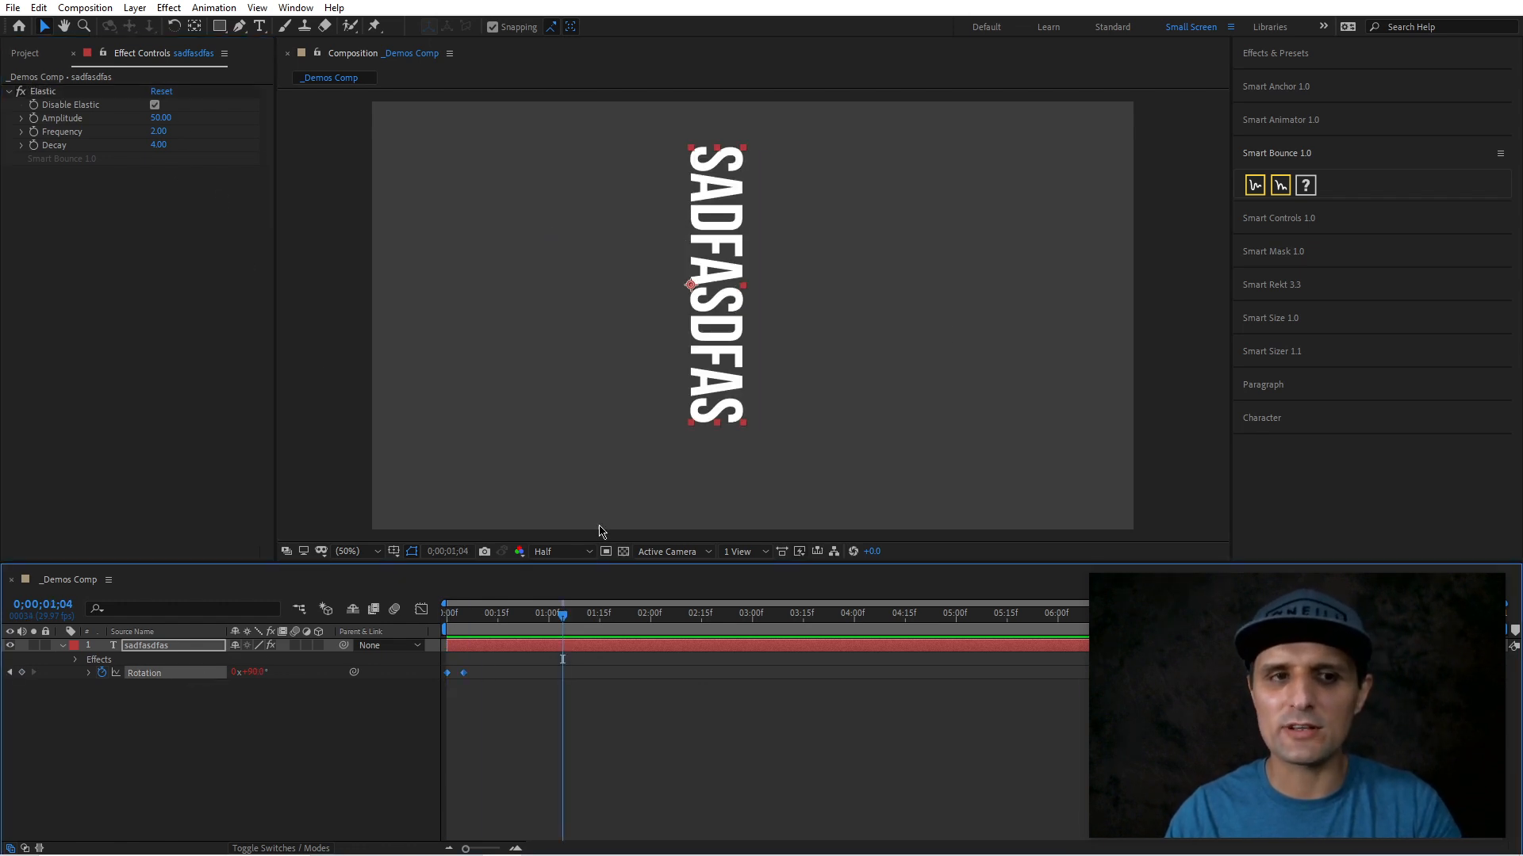
{"action": "key", "text": "ctrl+z"}
{"action": "key", "text": "ctrl+z"}
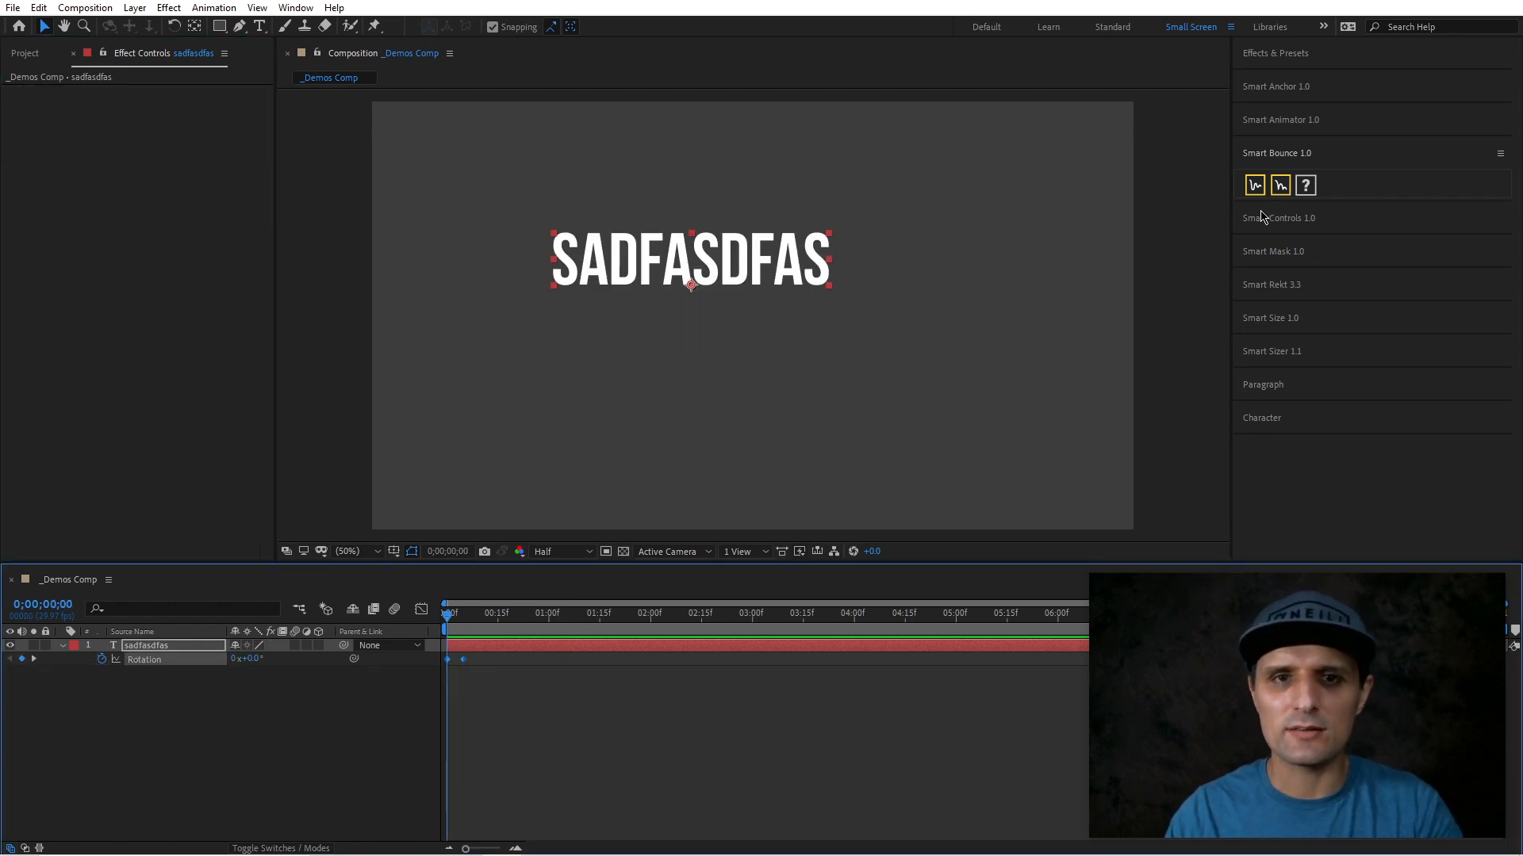
- Apply Smart Bounce's Bounce effect to the text layer's rotation and preview the animation
{"action": "left_click", "coordinate": [1280, 190]}
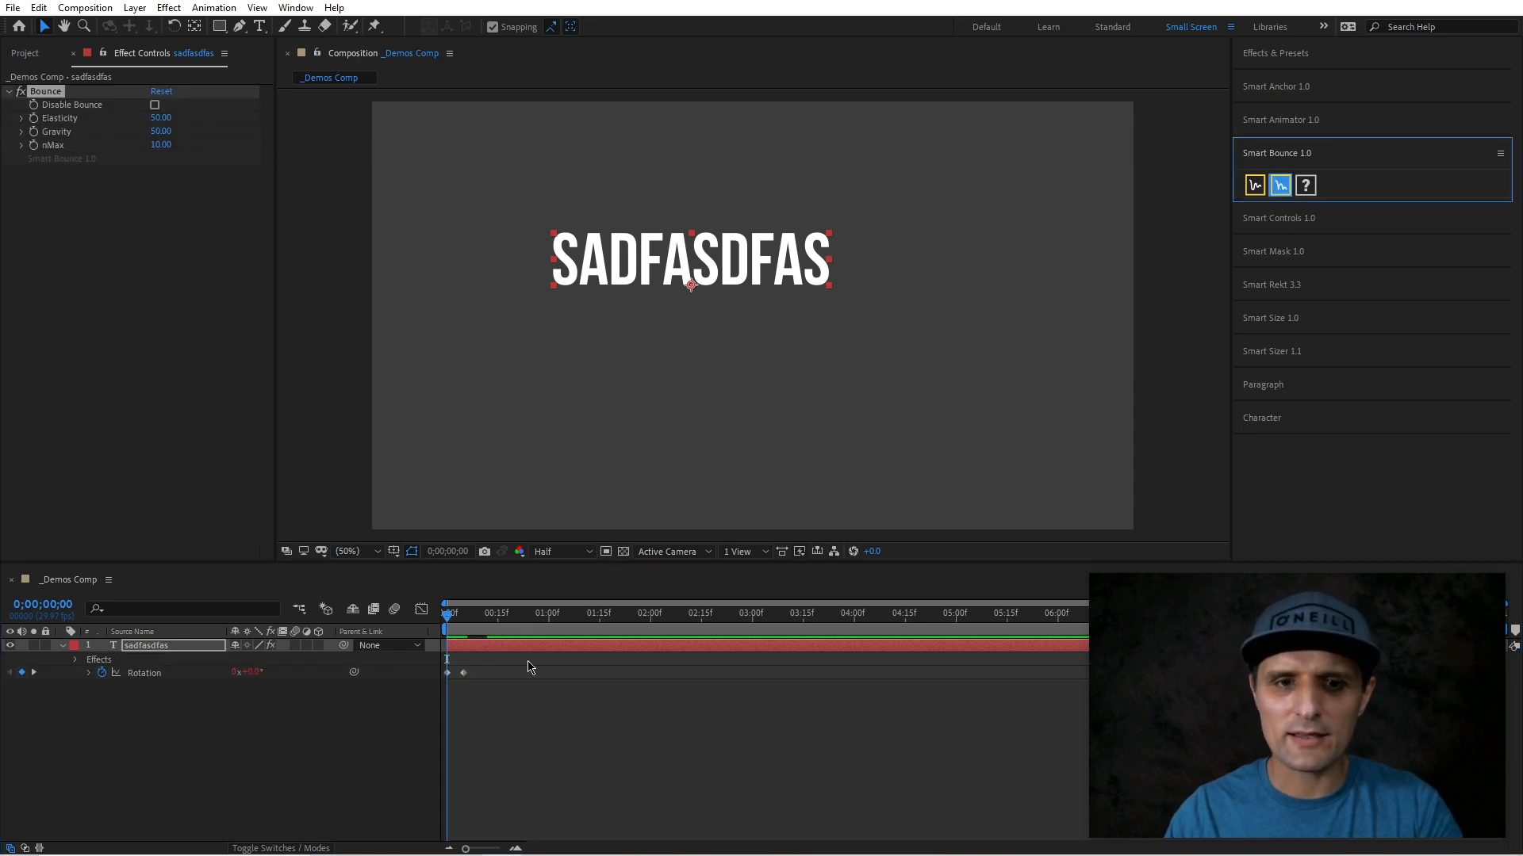
{"action": "left_click", "coordinate": [888, 494]}
{"action": "left_click", "coordinate": [529, 720]}
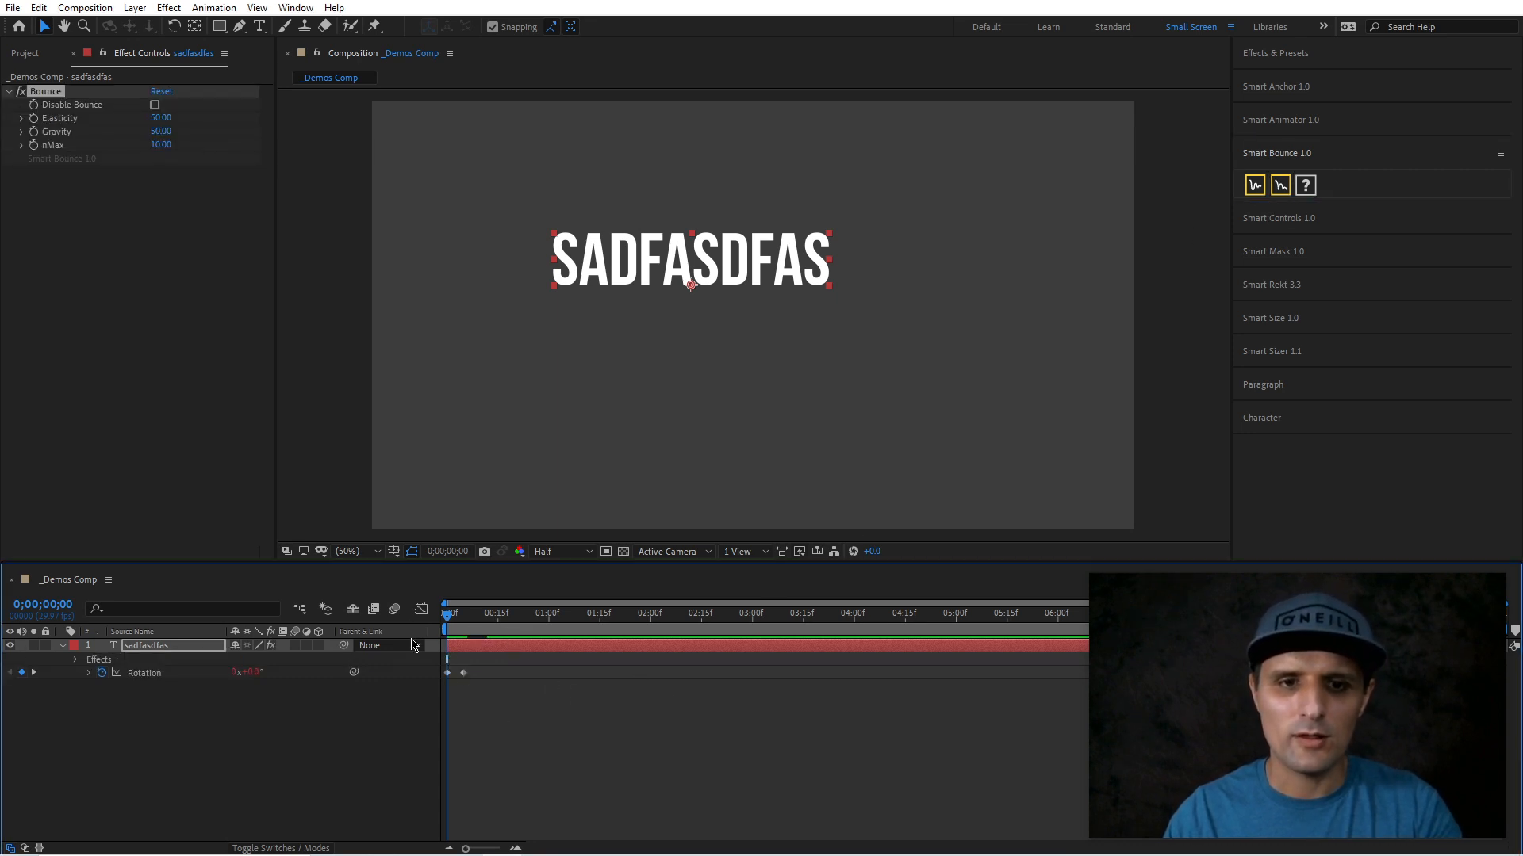
{"action": "key", "text": "space"}
{"action": "key", "text": "space"}
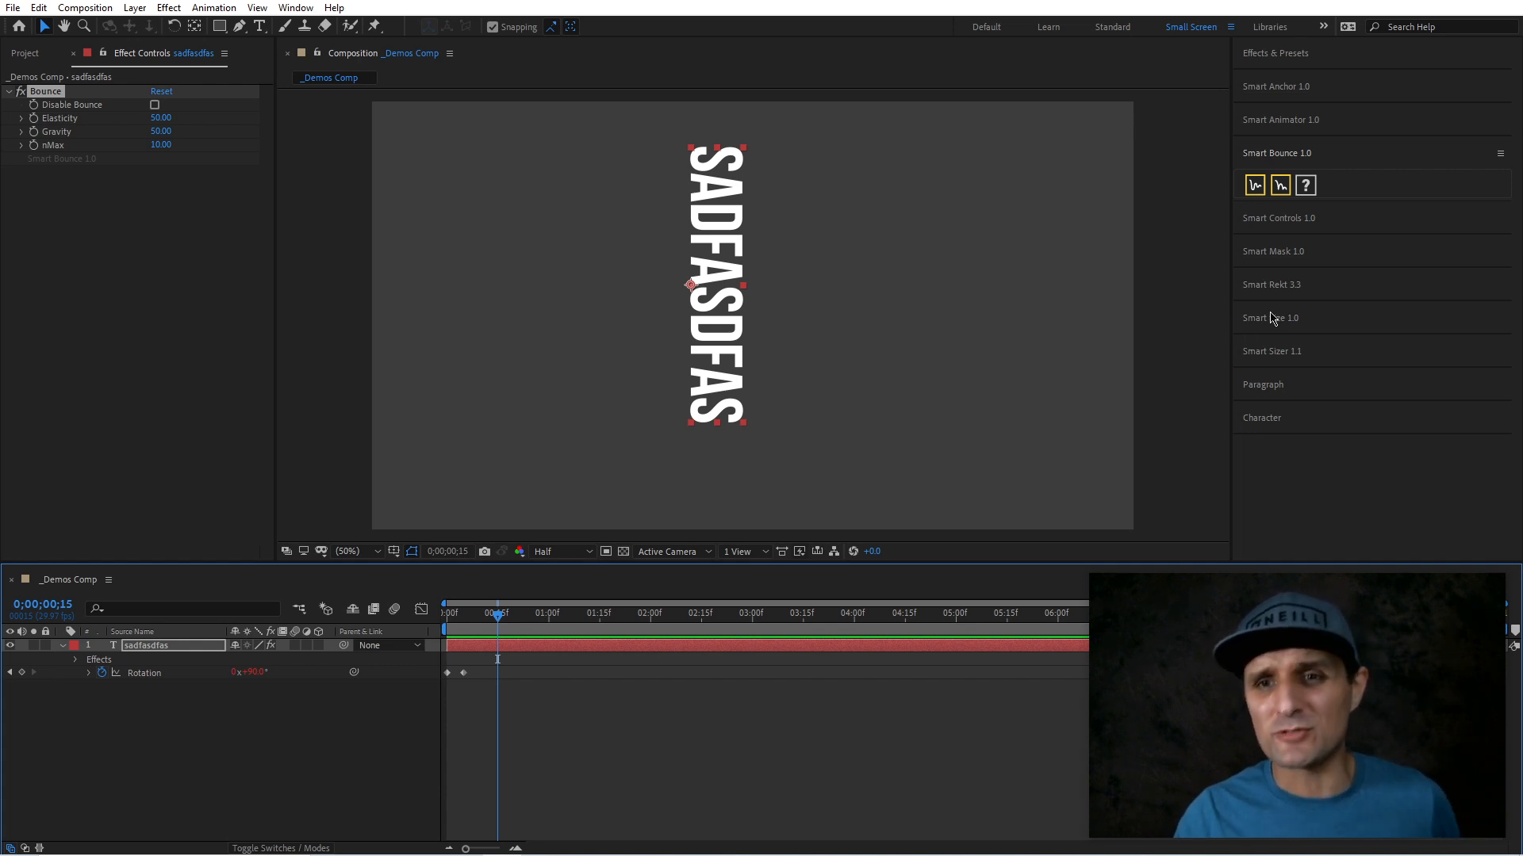
- Delete the text layer and switch from Smart Bounce to Smart Controls
{"action": "left_click", "coordinate": [1320, 156]}
{"action": "left_click", "coordinate": [766, 649]}
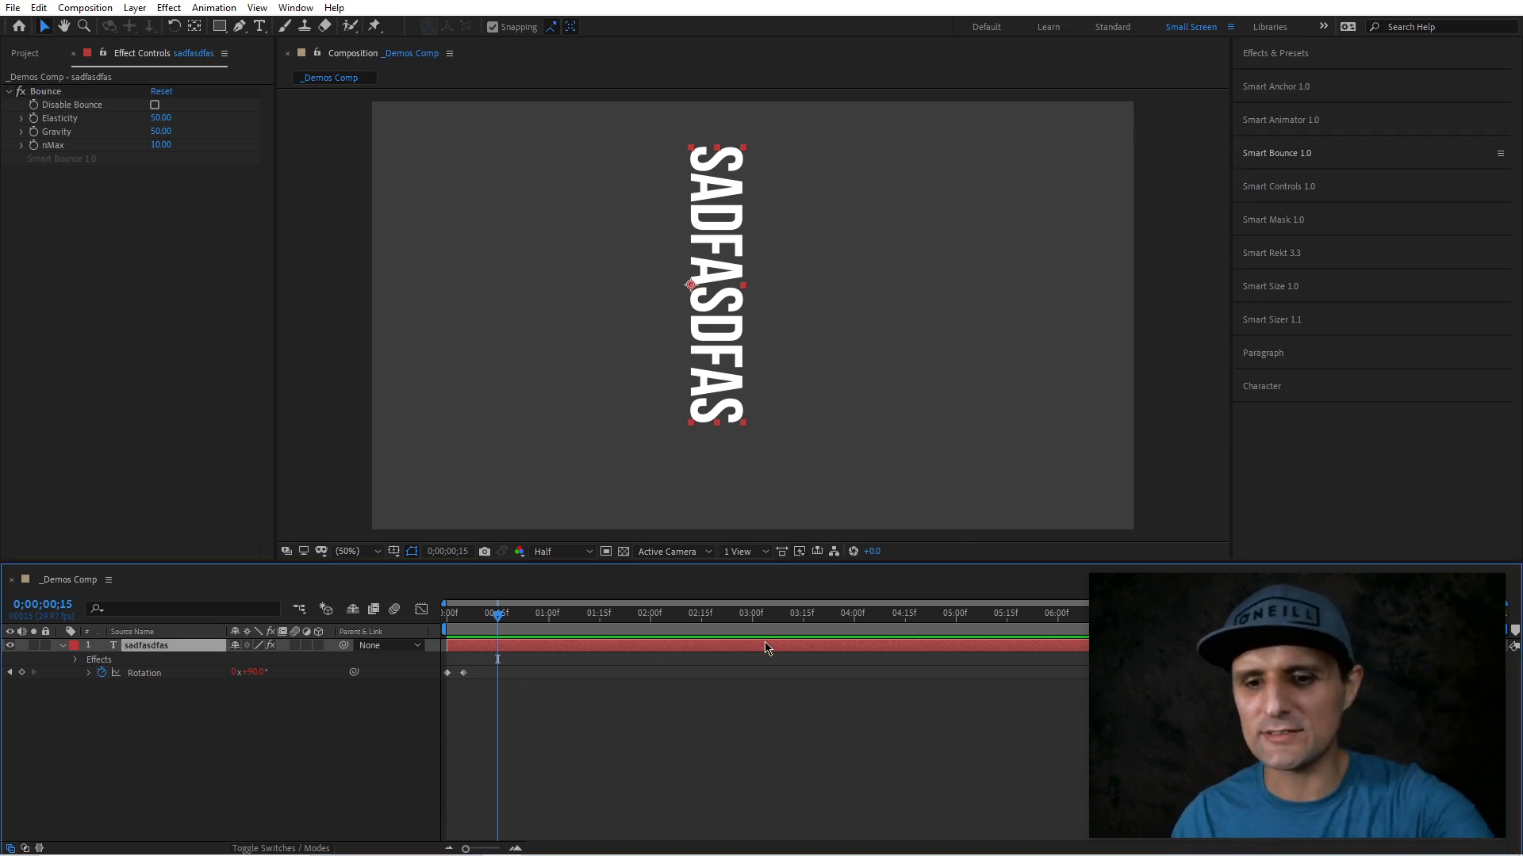
{"action": "key", "text": "Delete"}
{"action": "left_click", "coordinate": [1298, 191]}
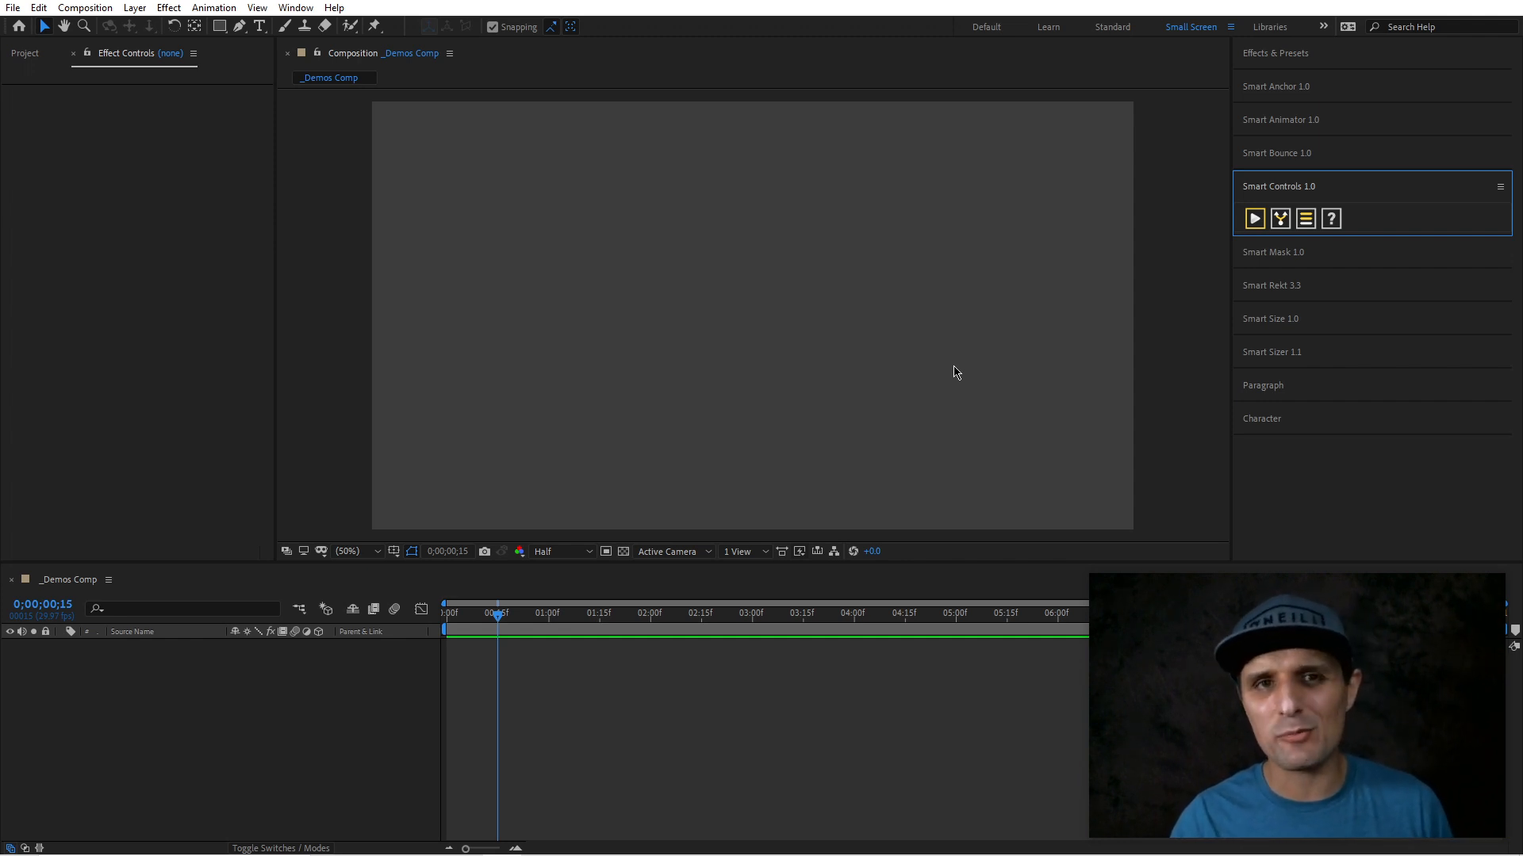
- Create a text layer reading "ukramedia" and expand all of its properties in the timeline
{"action": "double_click", "coordinate": [260, 26]}
{"action": "type", "text": "ukramedia"}
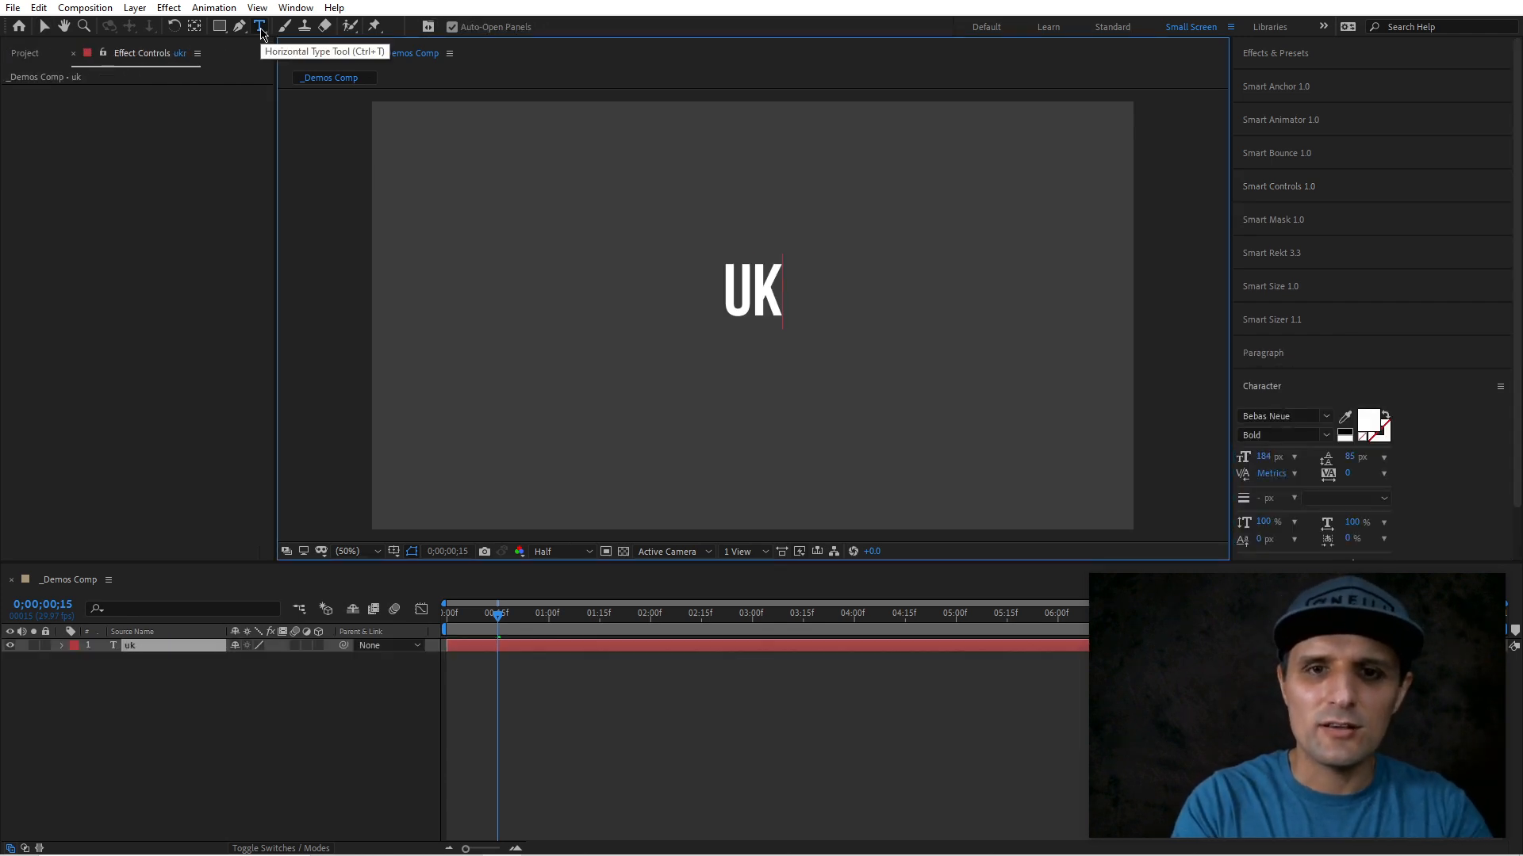
{"action": "left_click", "coordinate": [170, 648]}
{"action": "left_click", "coordinate": [61, 646], "text": "ctrl"}
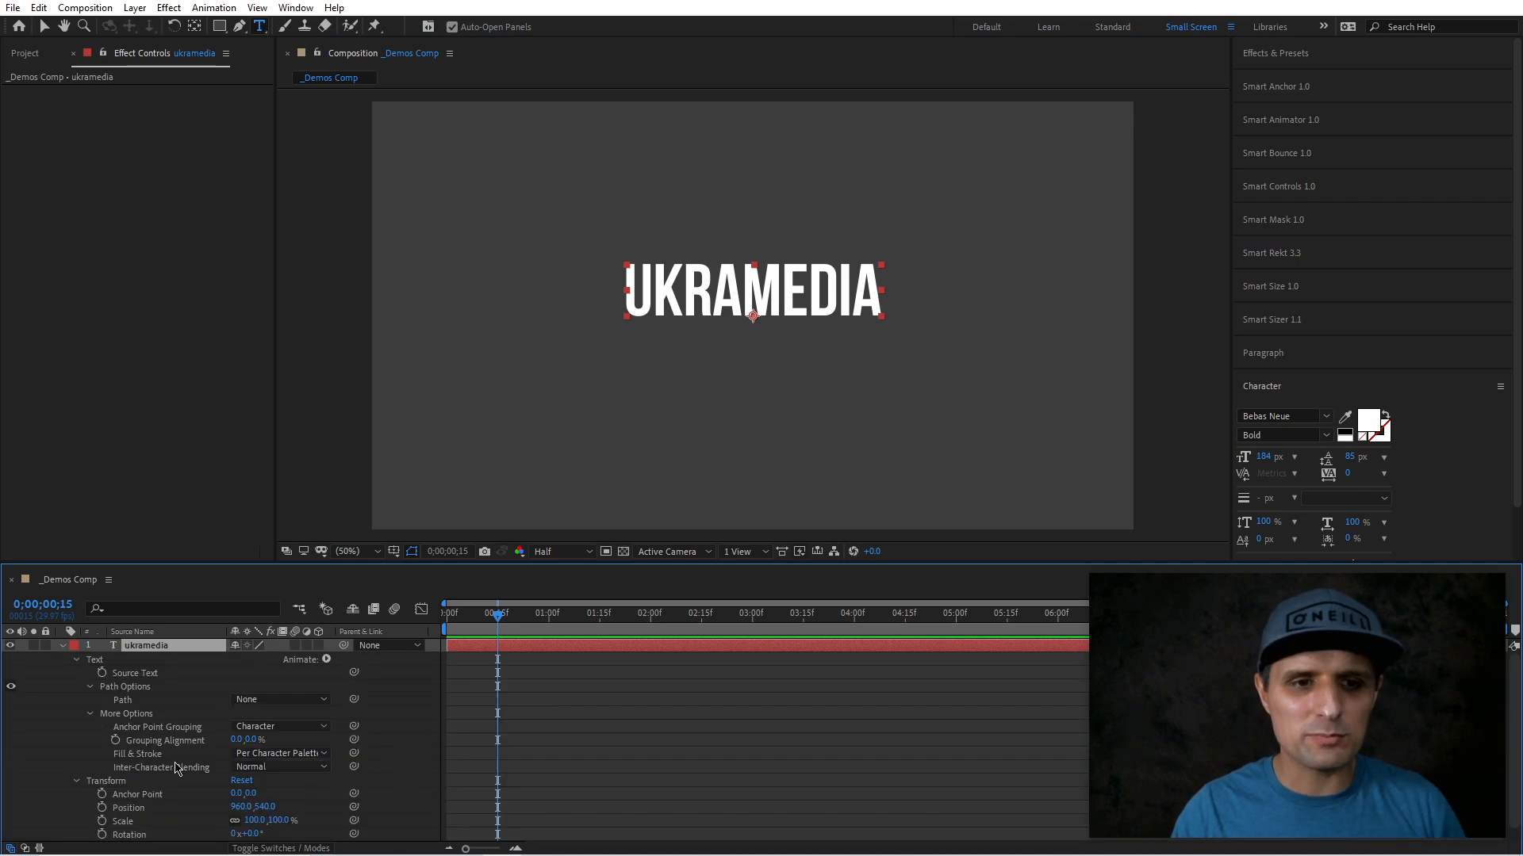
- Generate separate X and Y sliders for the text layer's Anchor Point with Smart Controls and set them to 45 and 30
{"action": "scroll", "coordinate": [193, 738], "scroll_direction": "down", "scroll_amount": 1}
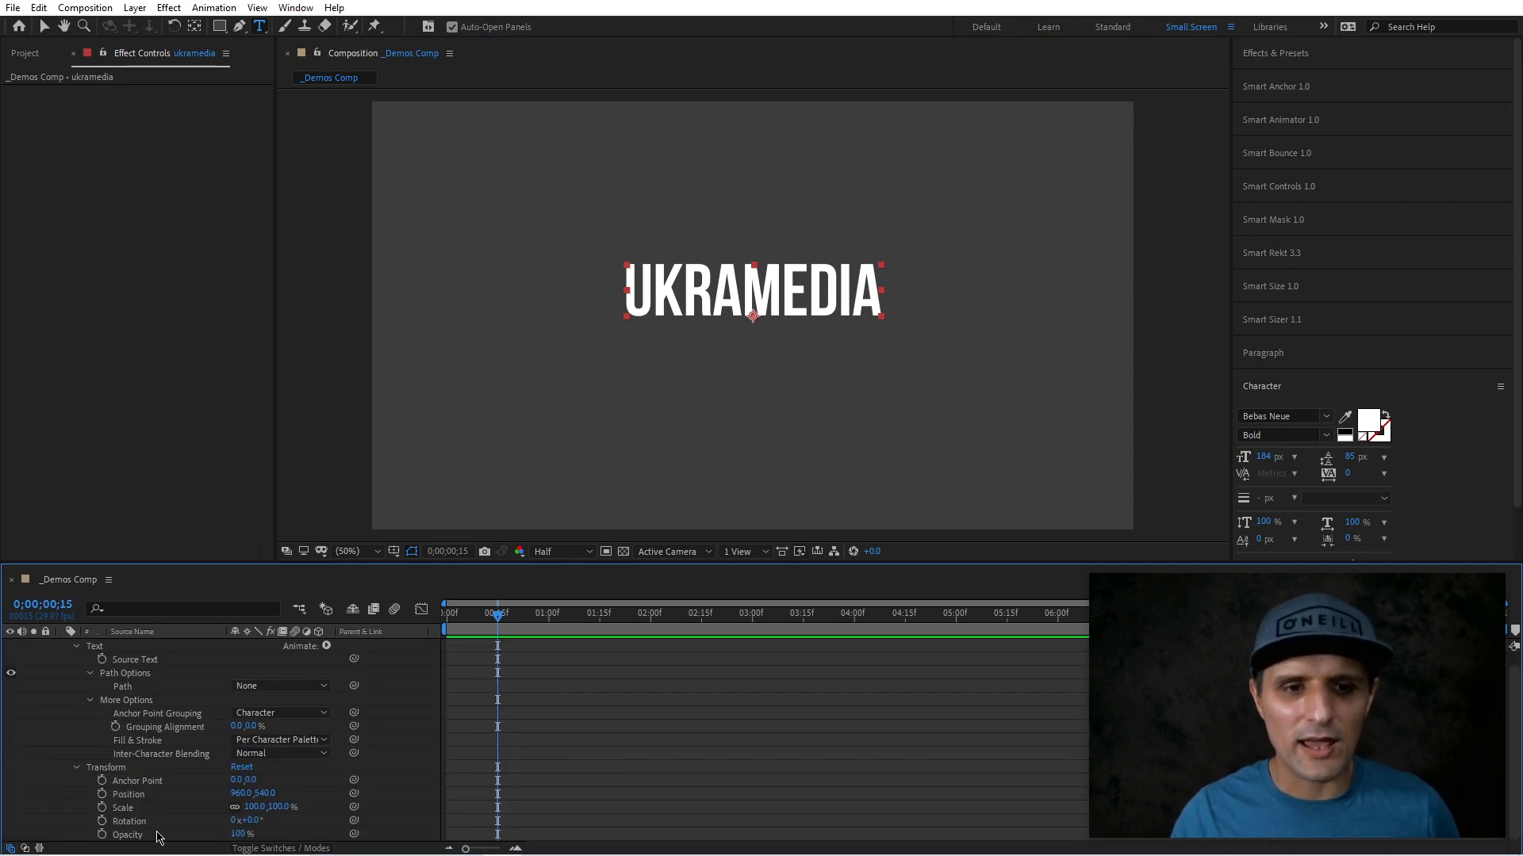
{"action": "left_click", "coordinate": [148, 784]}
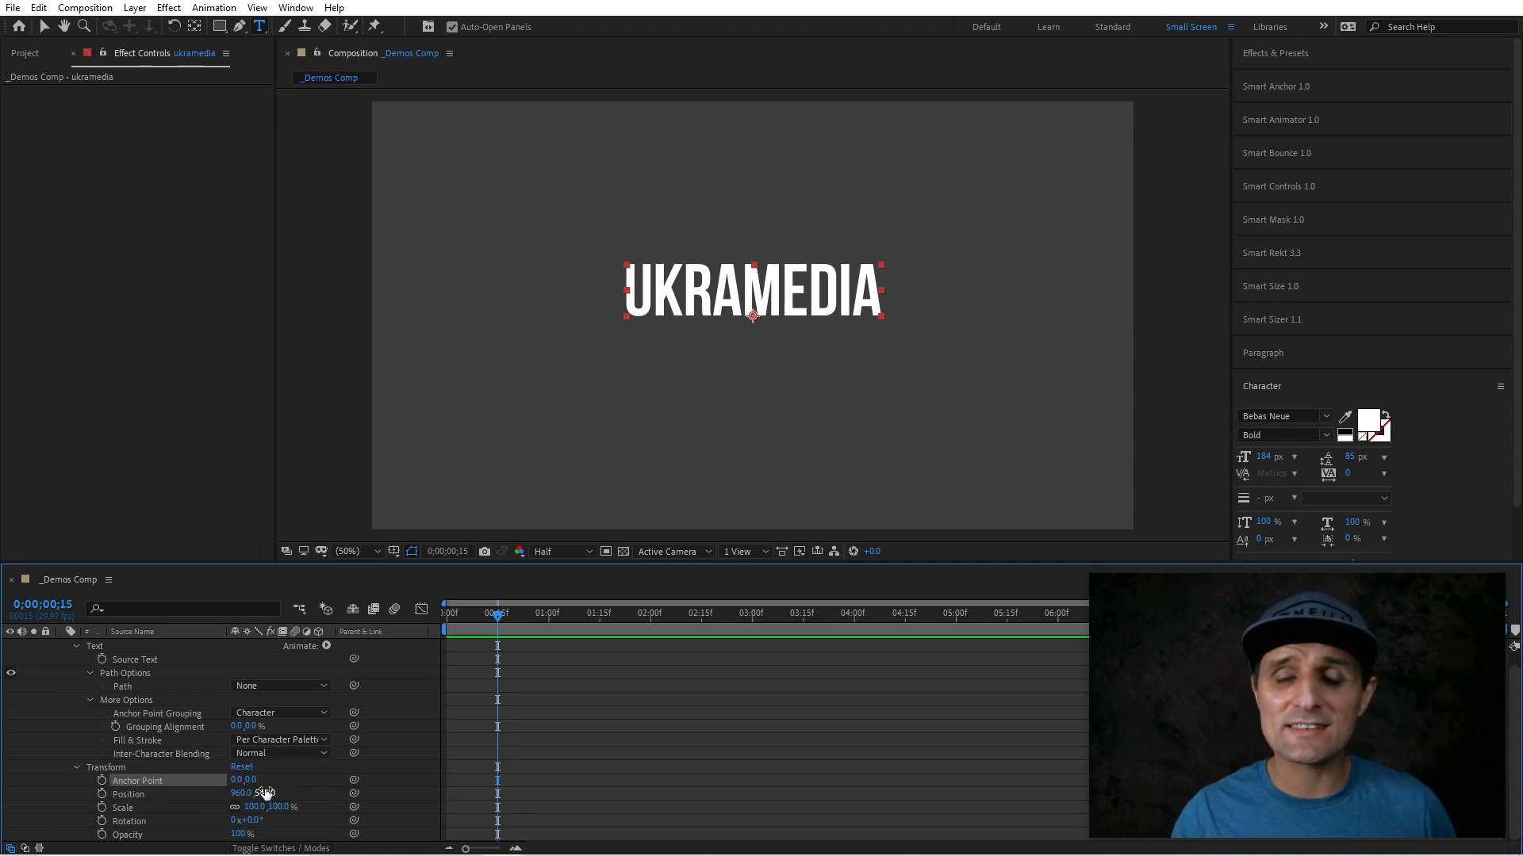
{"action": "left_click", "coordinate": [1310, 188]}
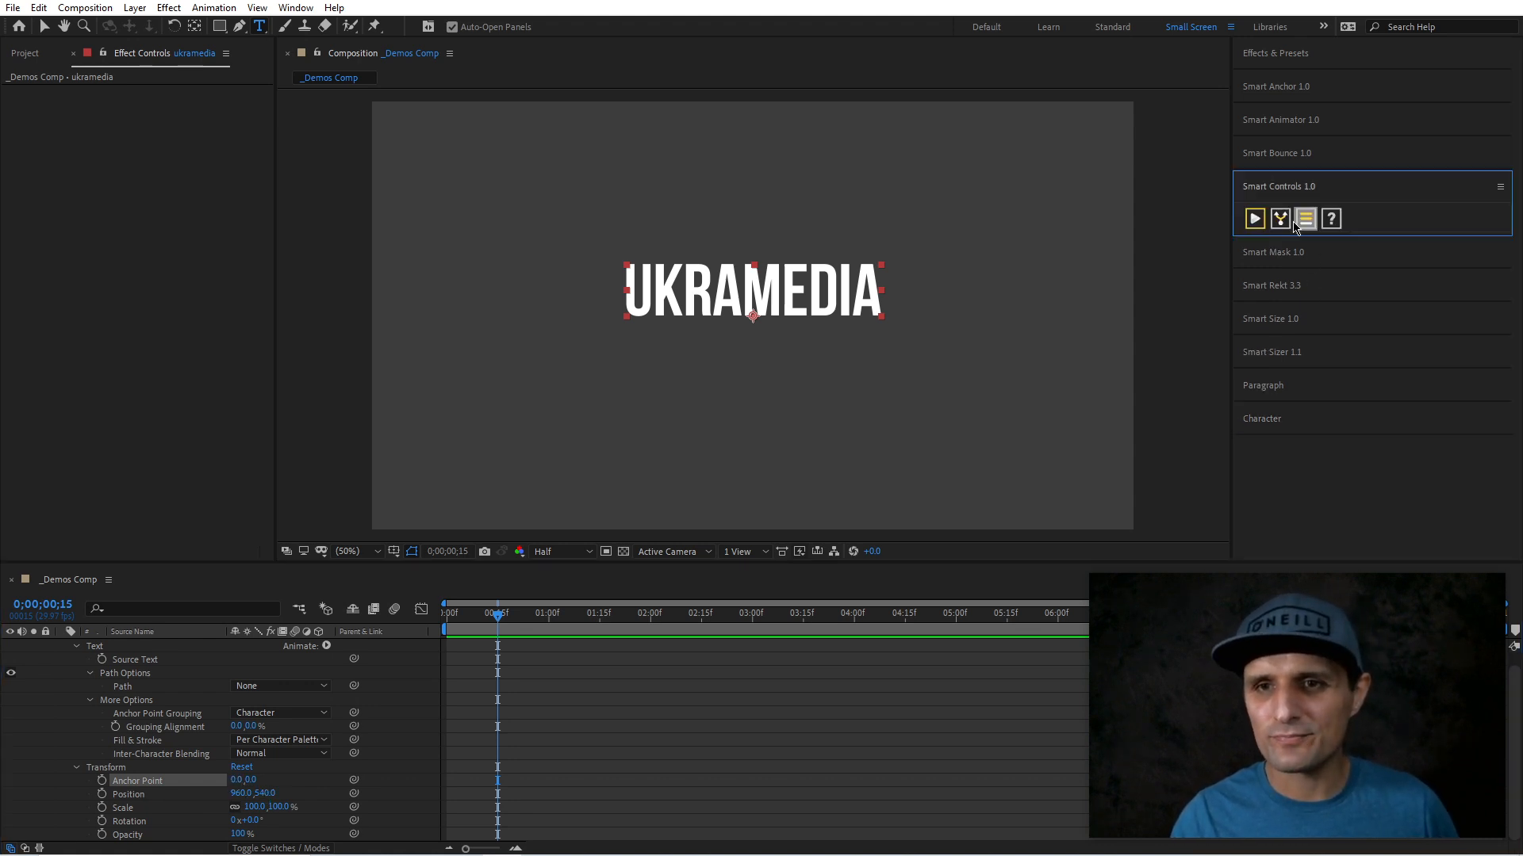
{"action": "left_click", "coordinate": [1254, 219]}
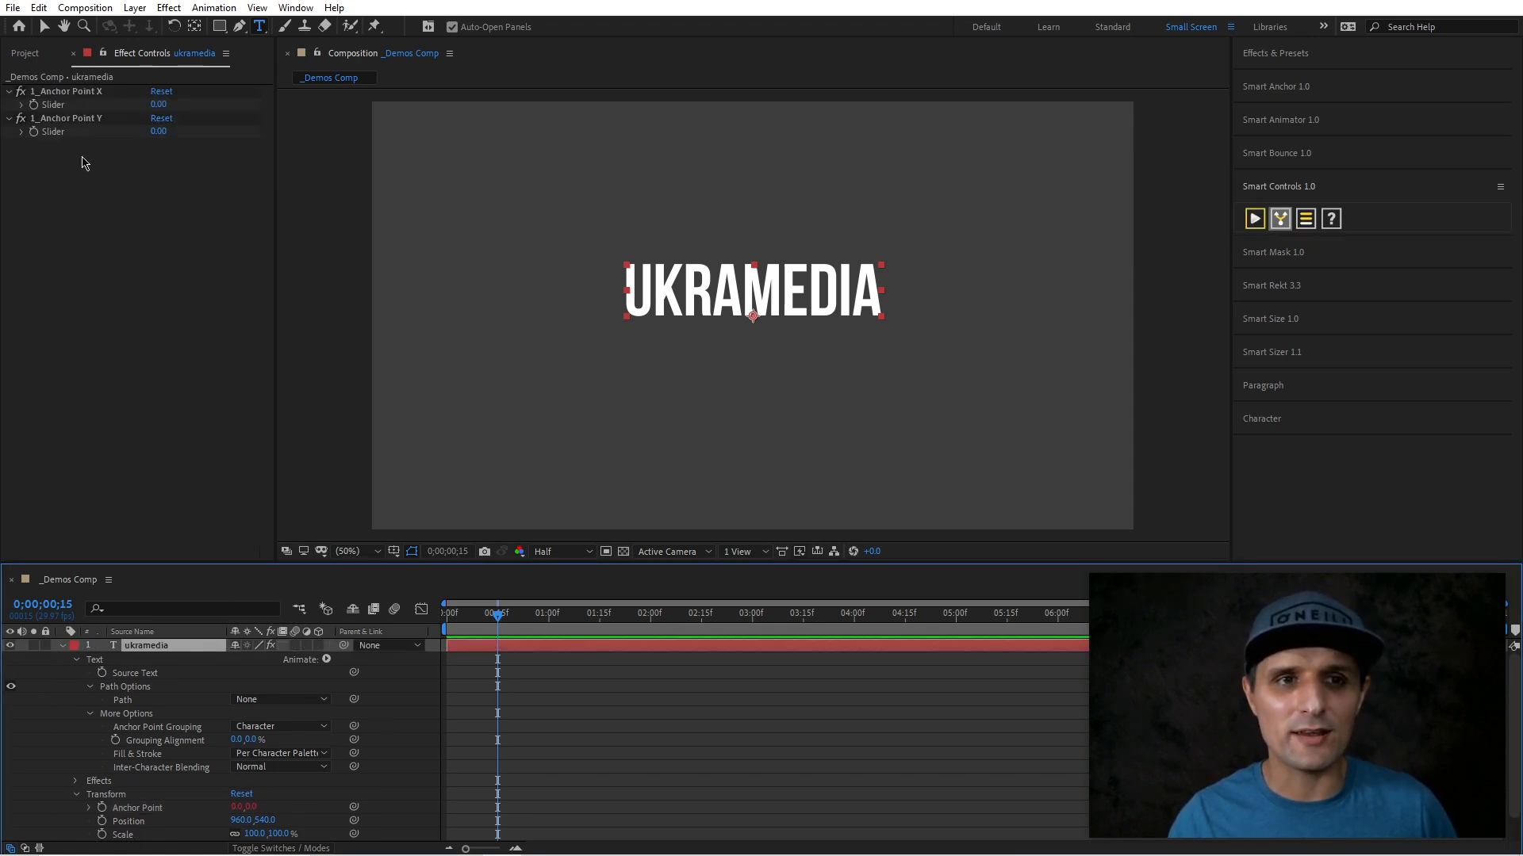
{"action": "left_click_drag", "start_coordinate": [159, 105], "coordinate": [194, 103]}
{"action": "left_click_drag", "start_coordinate": [162, 132], "coordinate": [192, 136]}
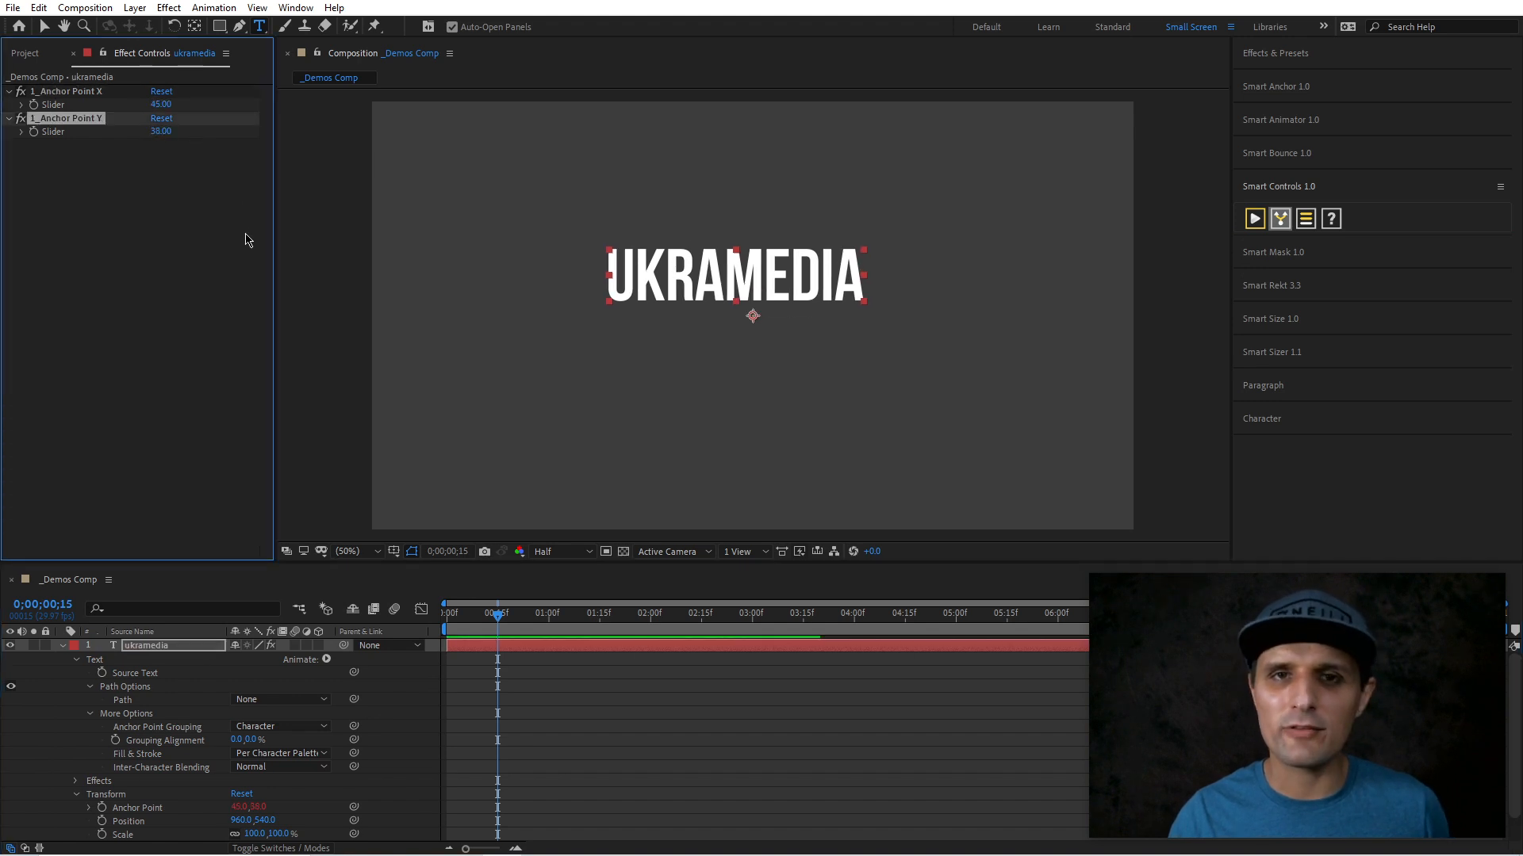
- Undo both Anchor Point slider changes and the generated Anchor Point controls
{"action": "key", "text": "ctrl+z"}
{"action": "scroll", "coordinate": [401, 752], "scroll_direction": "down", "scroll_amount": 2}
{"action": "key", "text": "ctrl+z"}
{"action": "key", "text": "ctrl+z"}
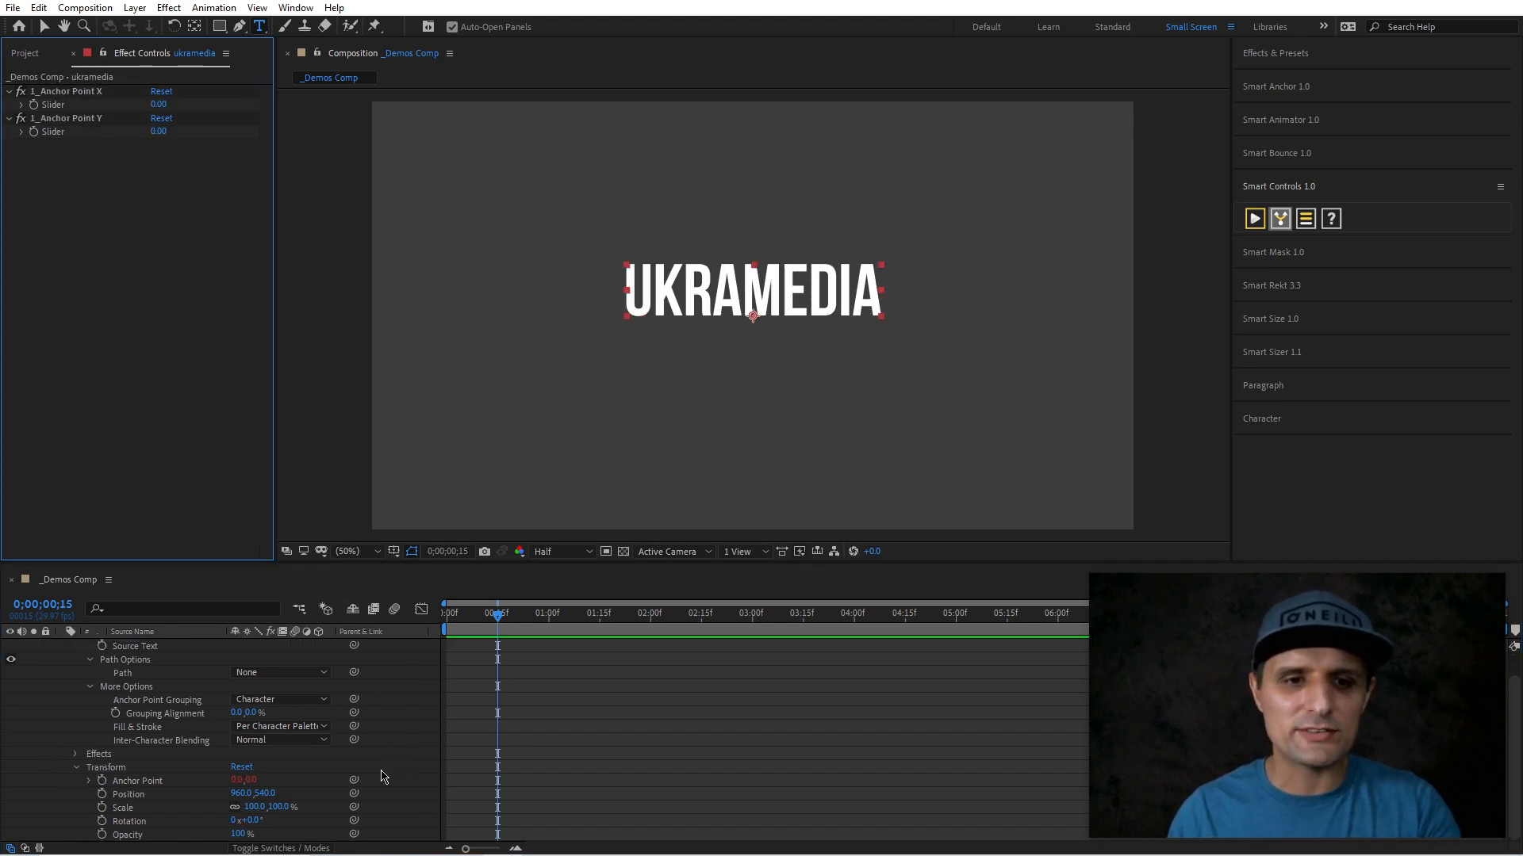
- Generate separate X and Y sliders for the text layer's Anchor Point, Position and Scale, and undo them
{"action": "left_click", "coordinate": [141, 781]}
{"action": "left_click", "coordinate": [159, 807], "text": "shift"}
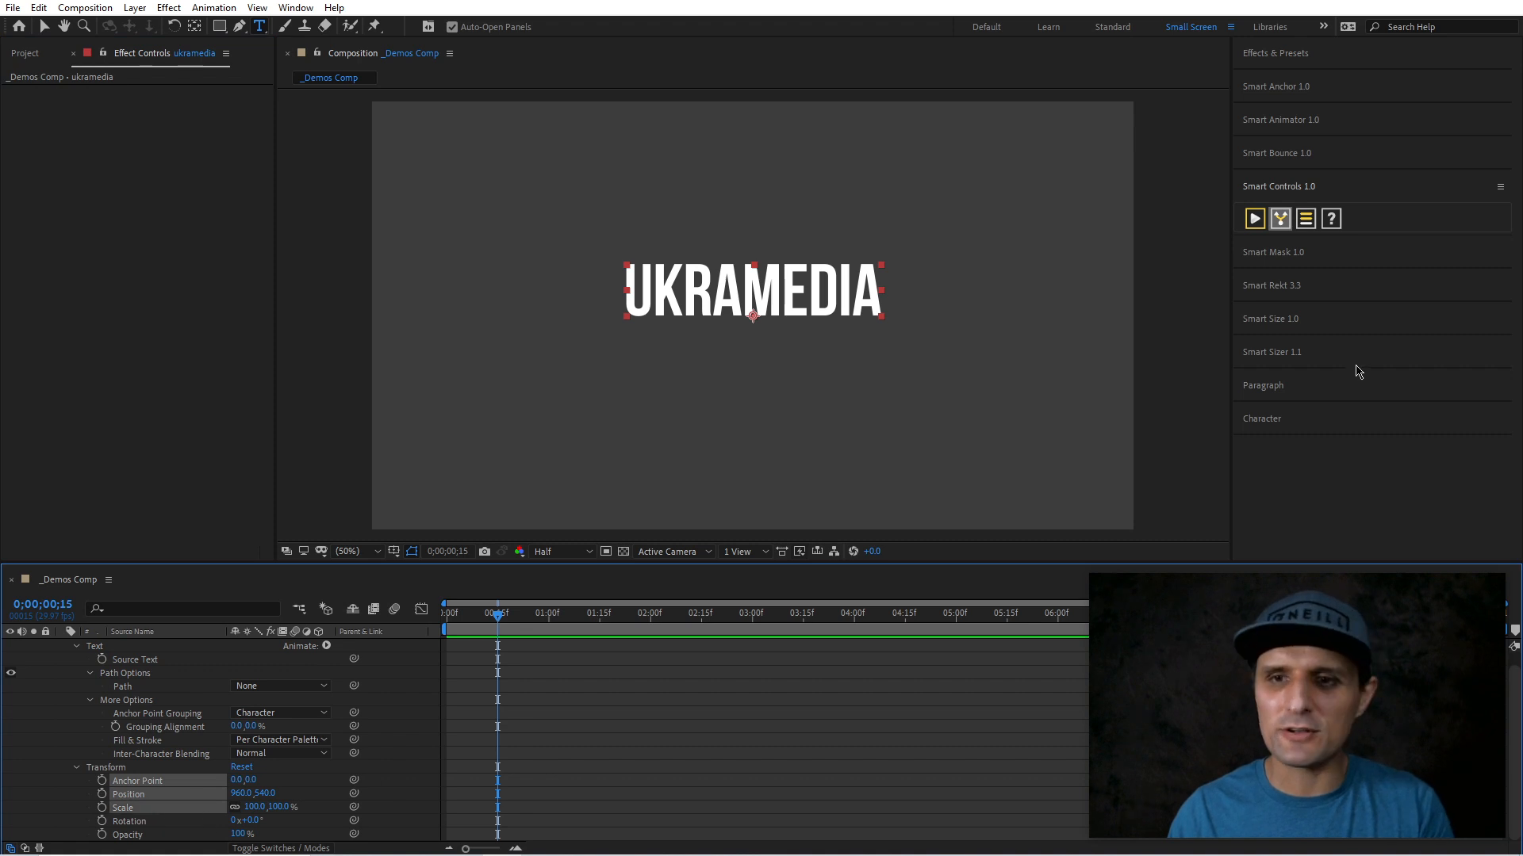
{"action": "left_click", "coordinate": [1260, 227]}
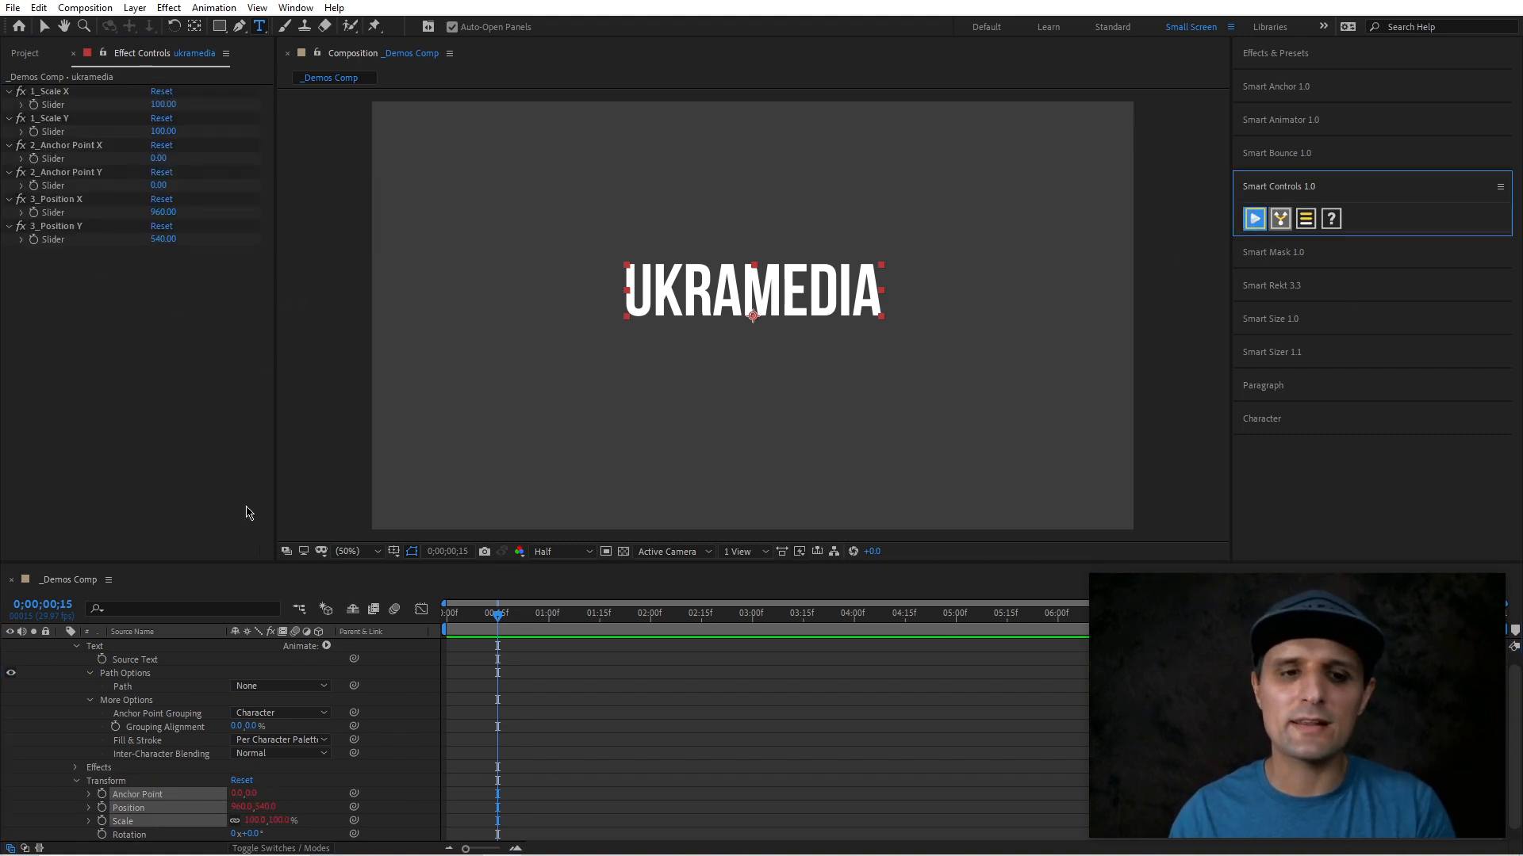
{"action": "left_click", "coordinate": [379, 747]}
{"action": "key", "text": "ctrl+z"}
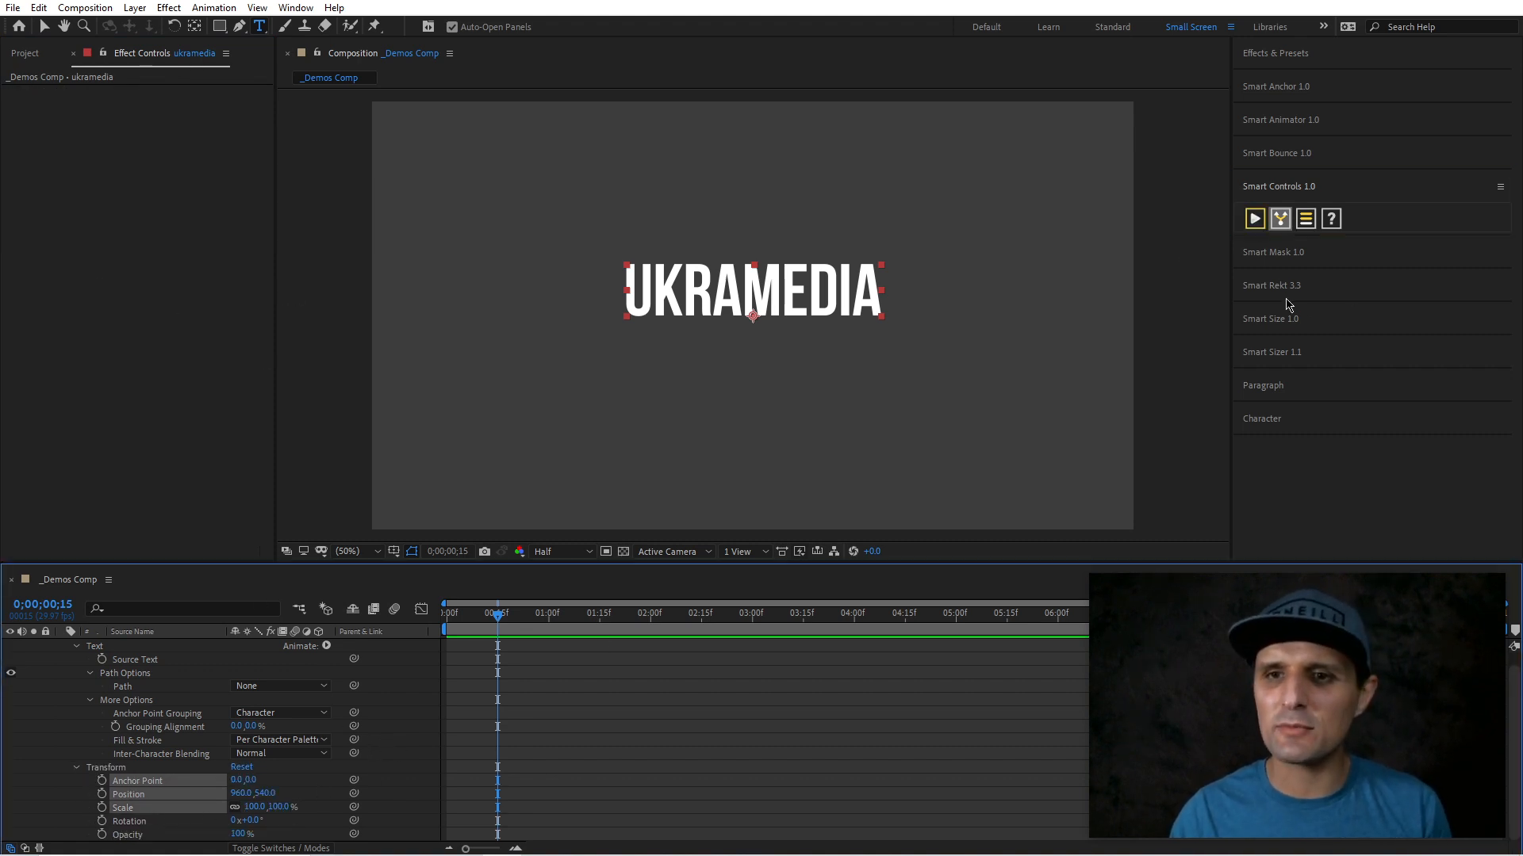
- Generate combined point controls for the text layer's Anchor Point, Position and Scale, and undo them
{"action": "left_click", "coordinate": [1254, 219]}
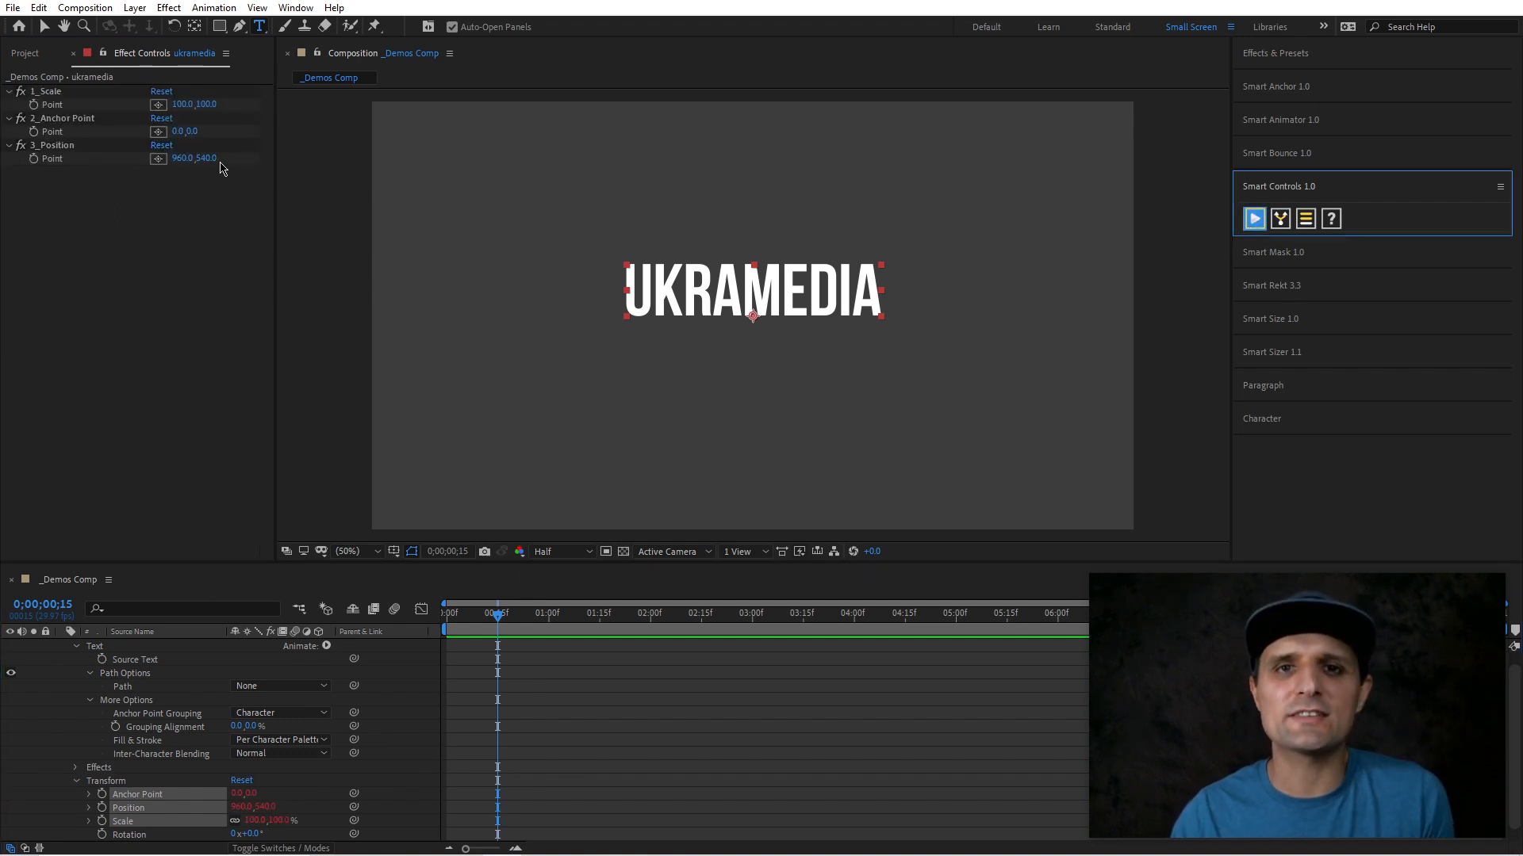
{"action": "left_click", "coordinate": [396, 692]}
{"action": "key", "text": "ctrl+z"}
- Add an empty shape layer above the text layer and rename it "Controls"
{"action": "right_click", "coordinate": [383, 730]}
{"action": "mouse_move", "coordinate": [447, 566]}
{"action": "left_click", "coordinate": [627, 668]}
{"action": "key", "text": "q"}
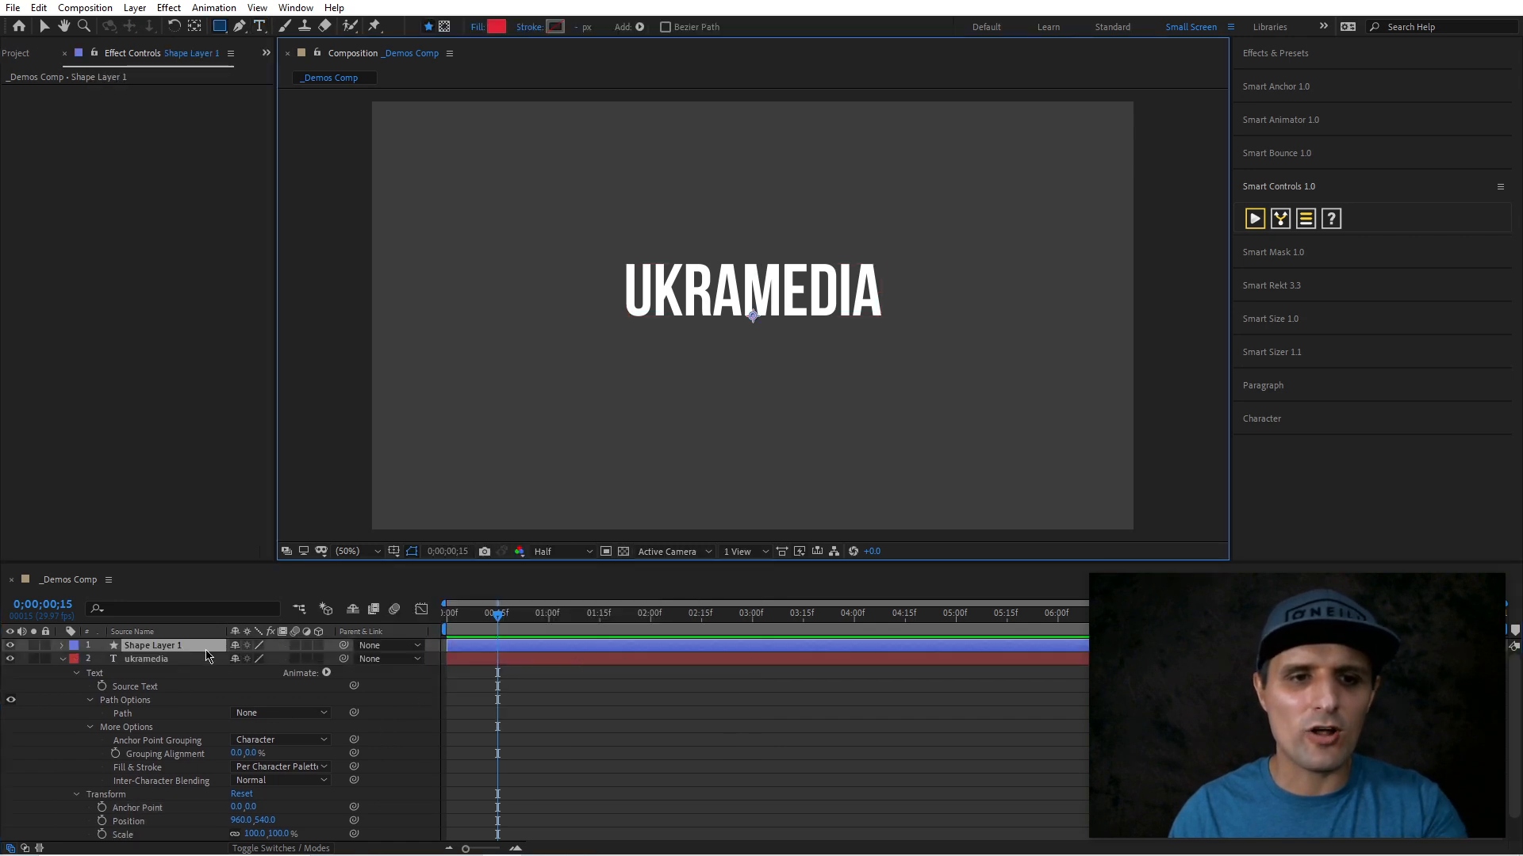
{"action": "key", "text": "Return"}
{"action": "type", "text": "Cont"}
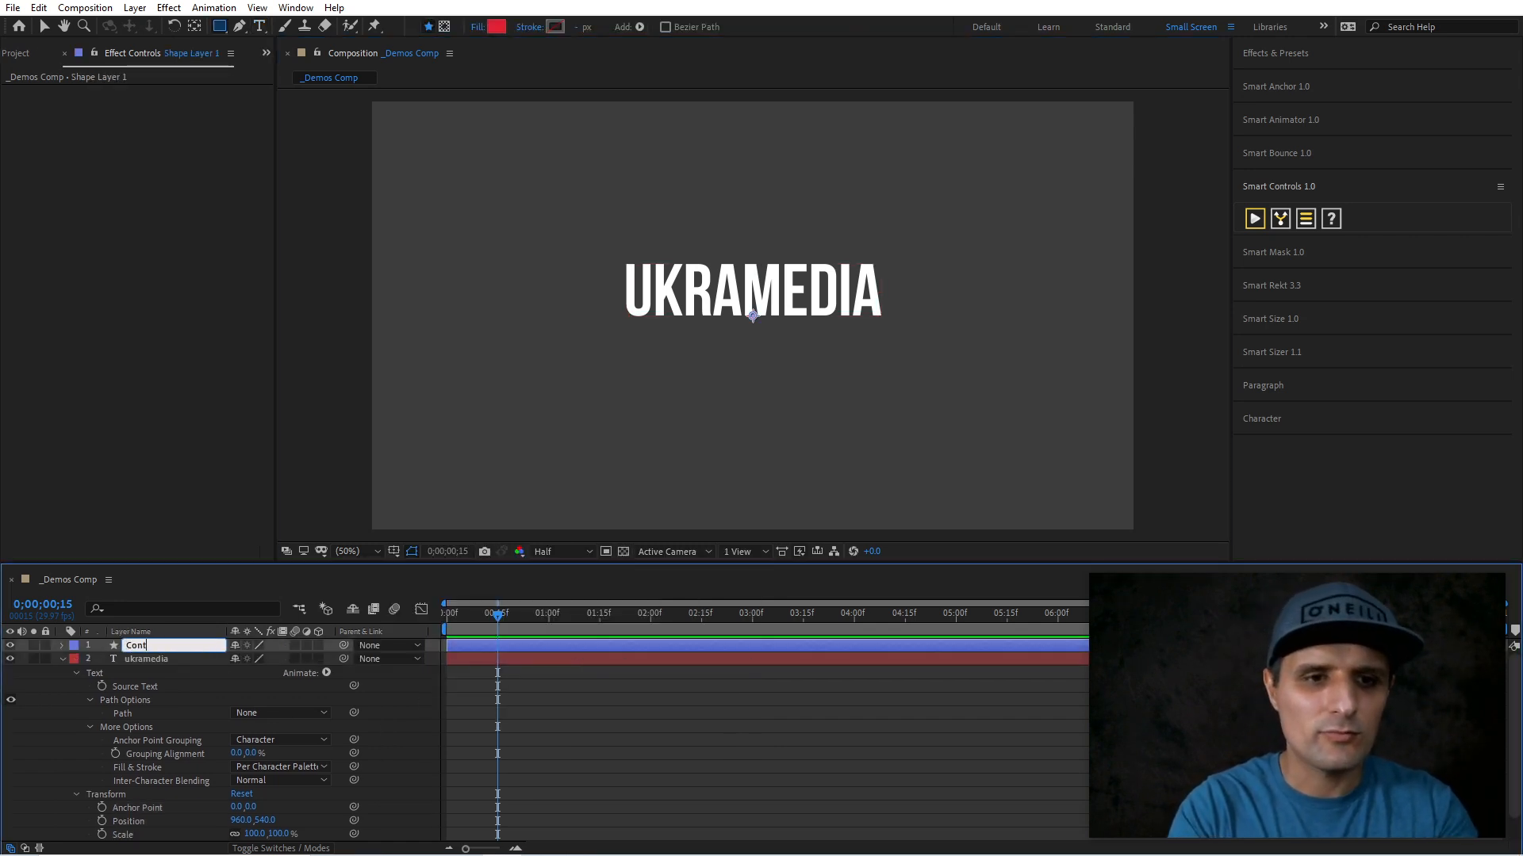
{"action": "type", "text": "rols"}
{"action": "key", "text": "Return"}
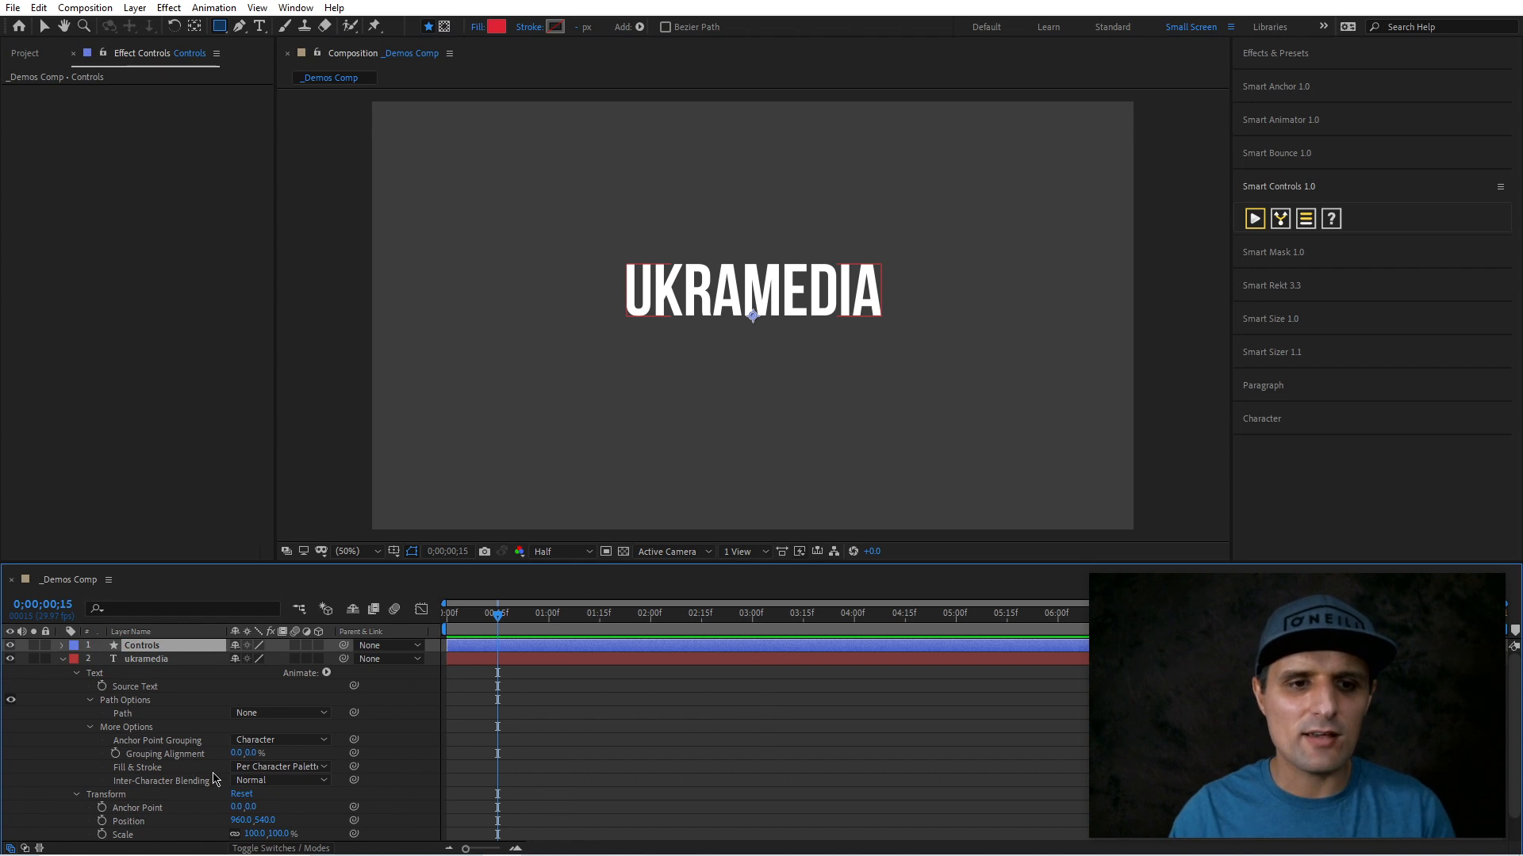
- Generate Smart Controls on the Controls layer for the text layer's Anchor Point, Position, Scale, Rotation and Opacity, with undivided dimensions
{"action": "scroll", "coordinate": [207, 785], "scroll_direction": "down", "scroll_amount": 1}
{"action": "left_click", "coordinate": [181, 782]}
{"action": "left_click", "coordinate": [171, 794], "text": "shift"}
{"action": "left_click", "coordinate": [165, 808], "text": "shift"}
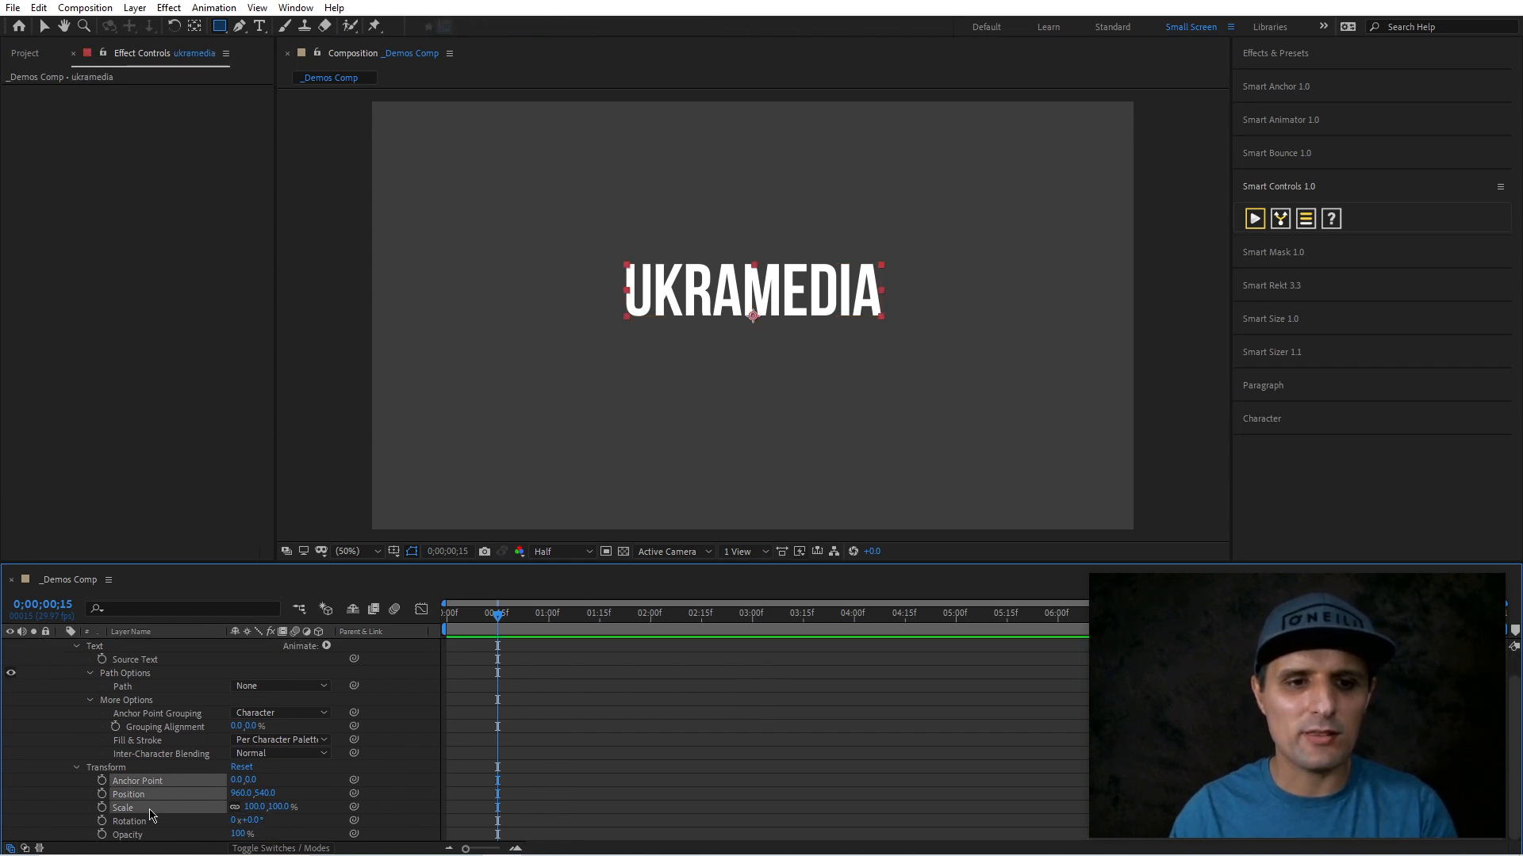
{"action": "left_click", "coordinate": [159, 822], "text": "shift"}
{"action": "left_click", "coordinate": [156, 833], "text": "shift"}
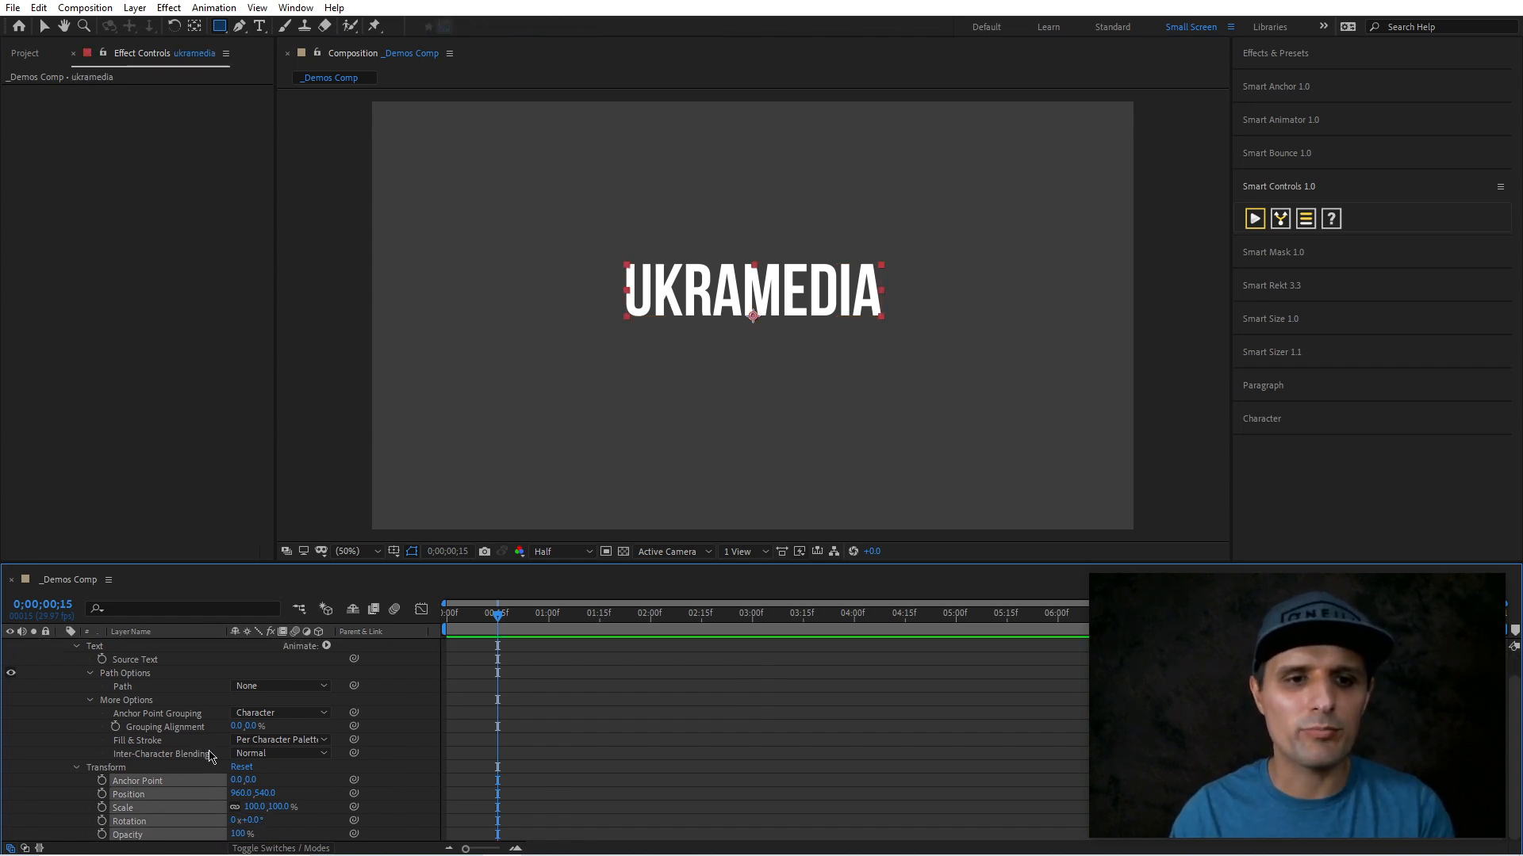
{"action": "scroll", "coordinate": [208, 737], "scroll_direction": "up", "scroll_amount": 1}
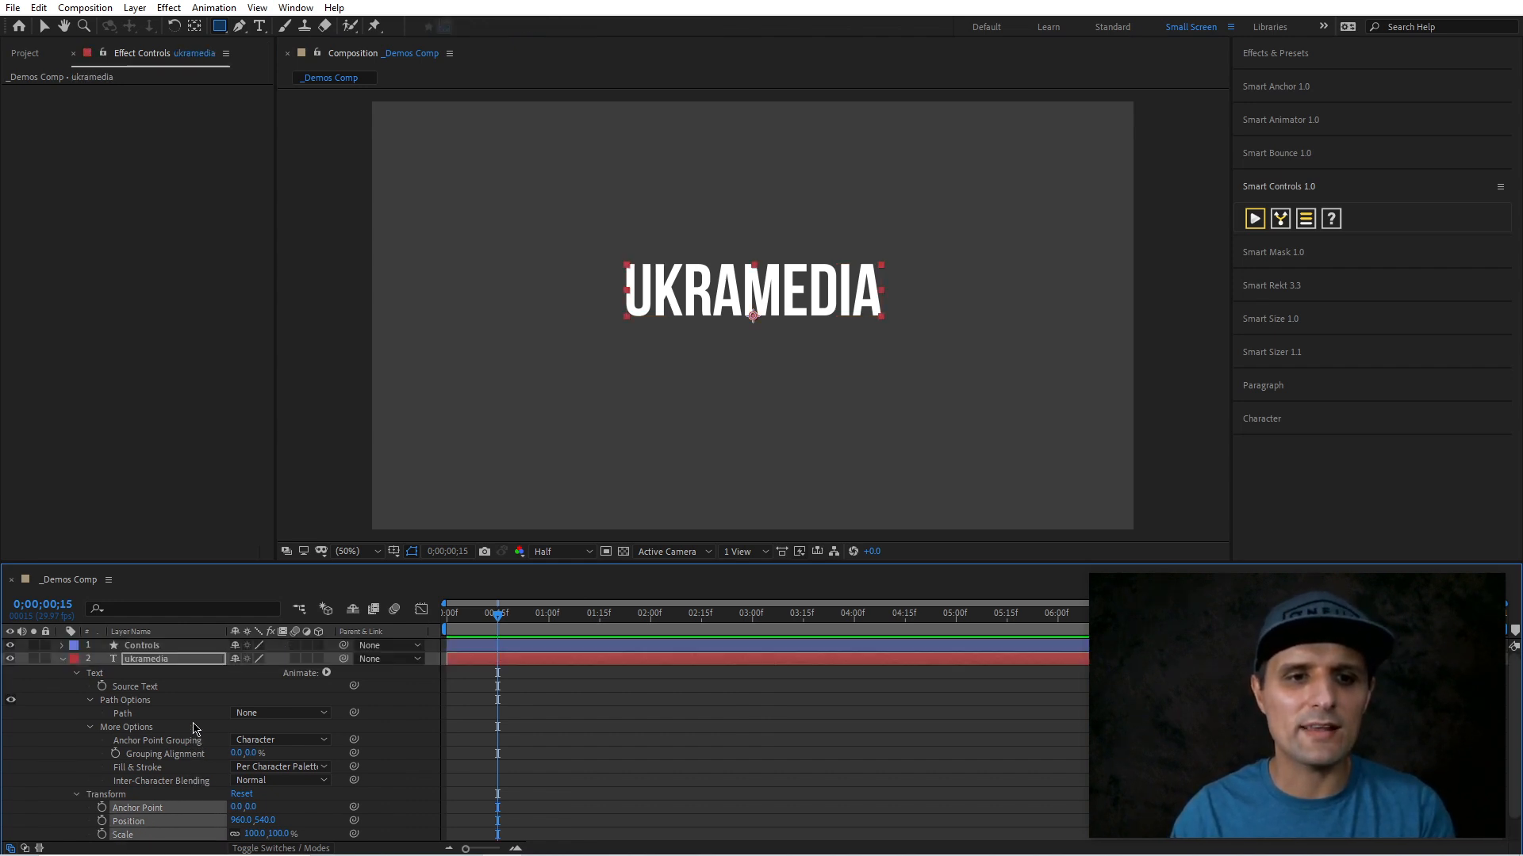
{"action": "left_click", "coordinate": [168, 647], "text": "shift"}
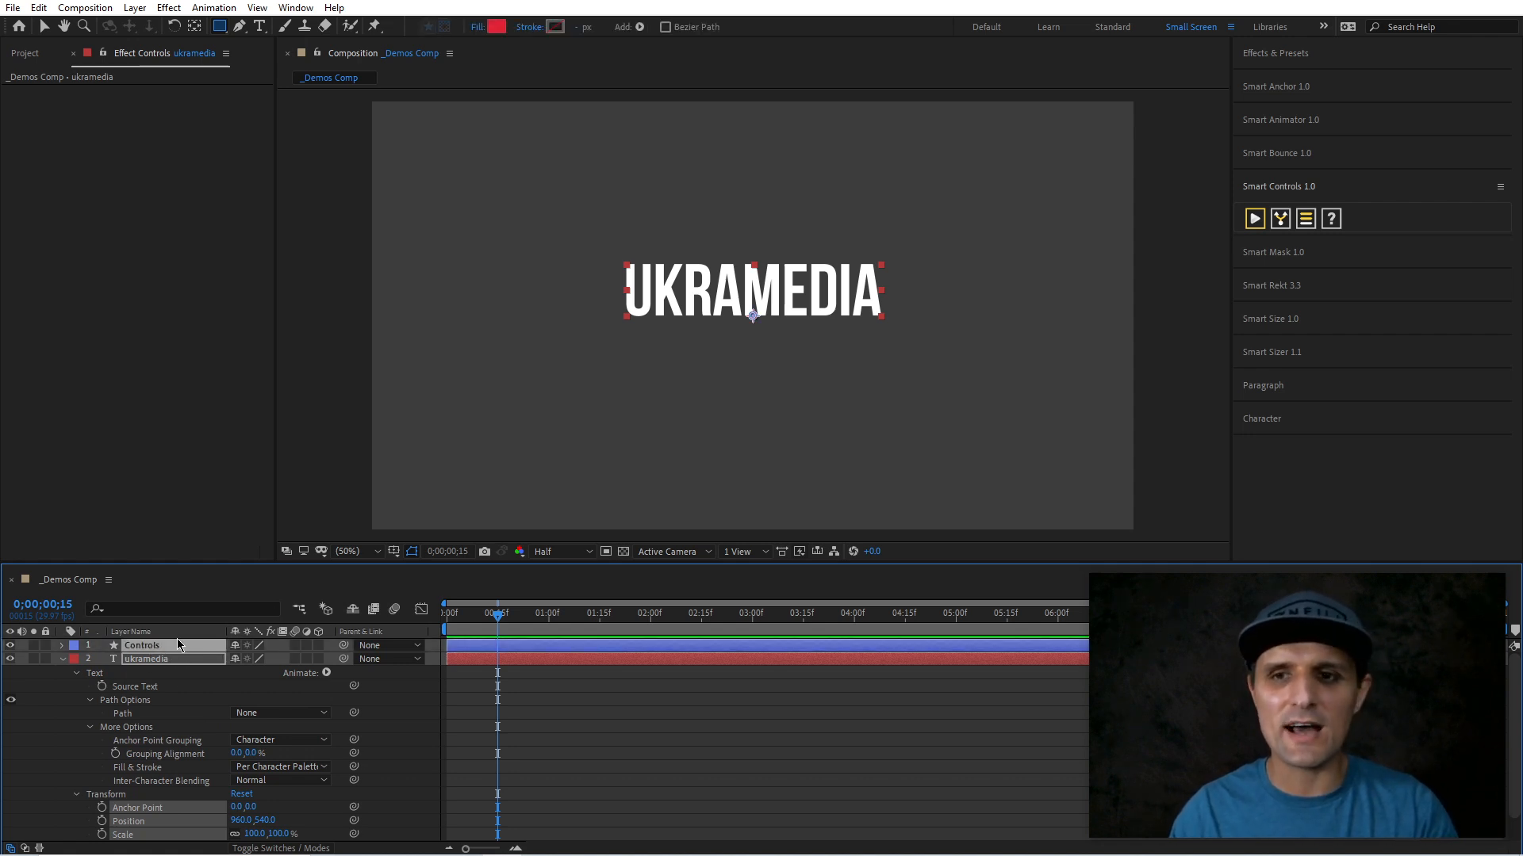
{"action": "left_click", "coordinate": [1304, 228]}
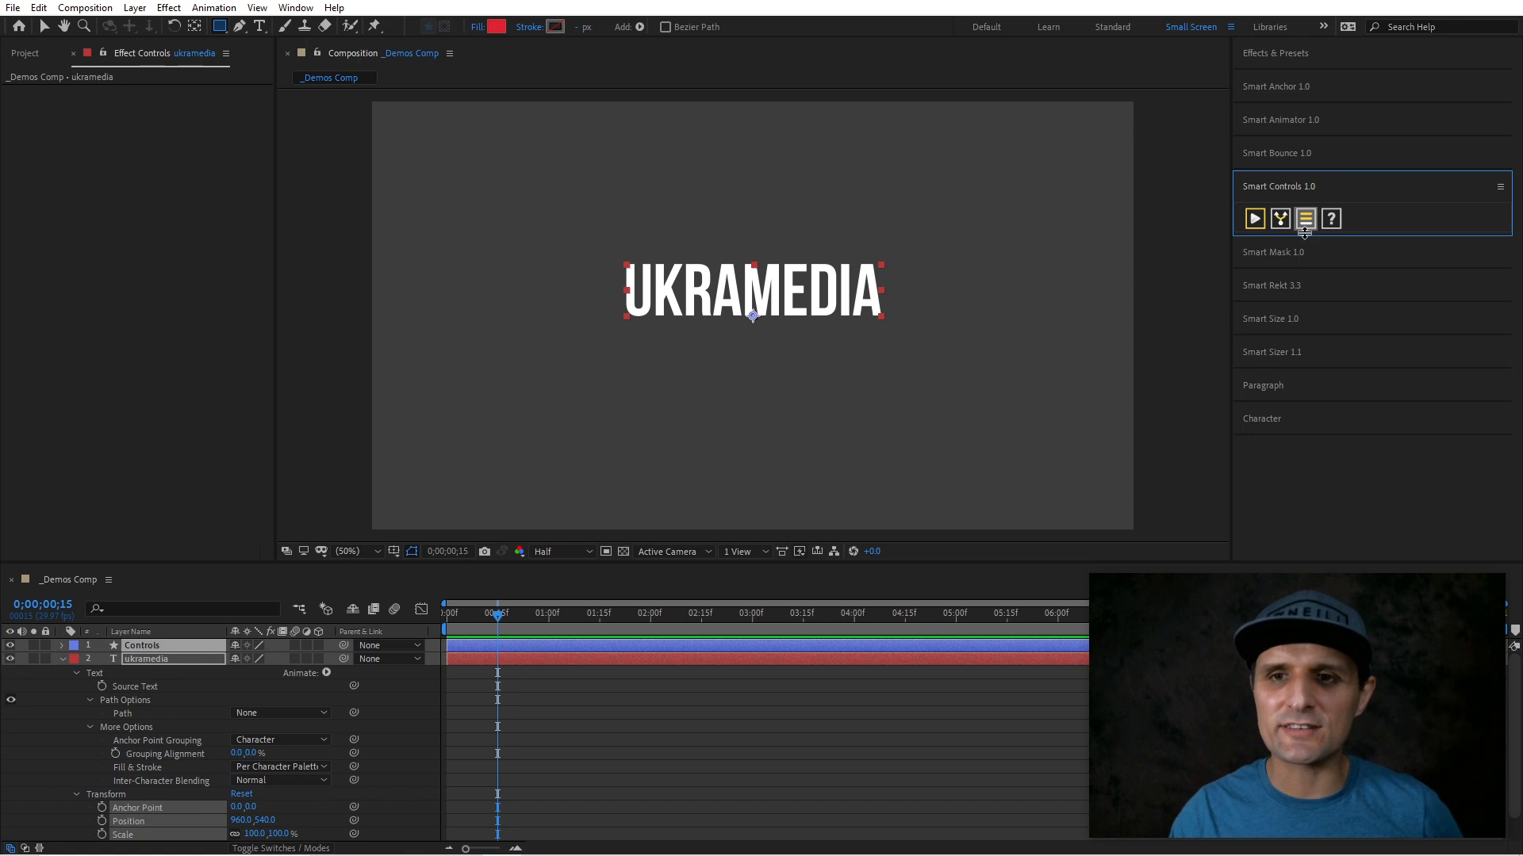
{"action": "left_click", "coordinate": [1256, 222]}
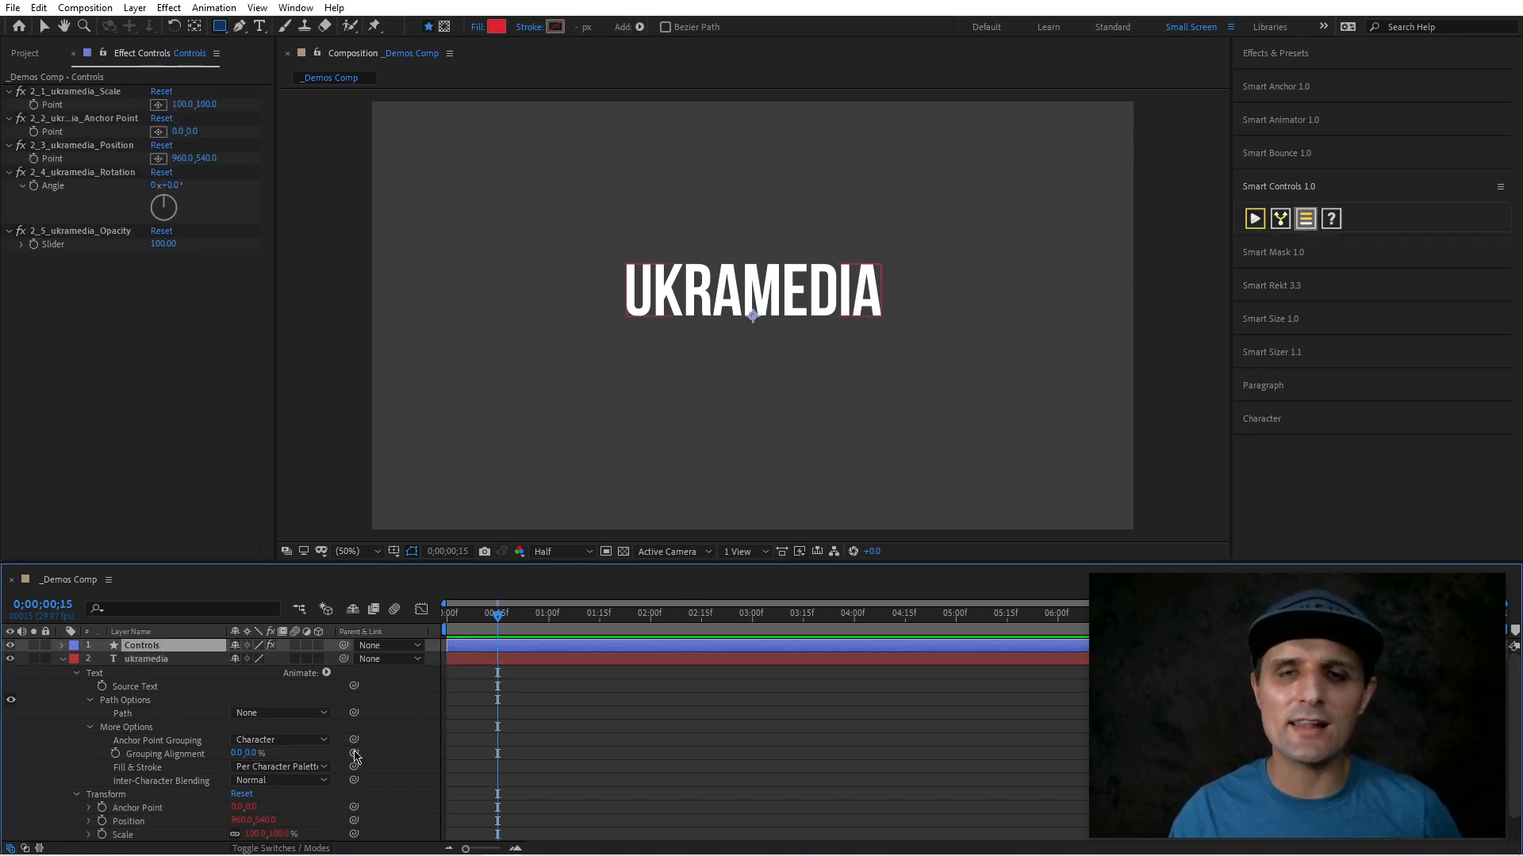
- Set the generated controls to Scale X 144, Anchor Point Y 27, Position X 1004, Rotation 29° and Opacity 13
{"action": "left_click_drag", "start_coordinate": [183, 107], "coordinate": [221, 157]}
{"action": "left_click_drag", "start_coordinate": [162, 200], "coordinate": [88, 272]}
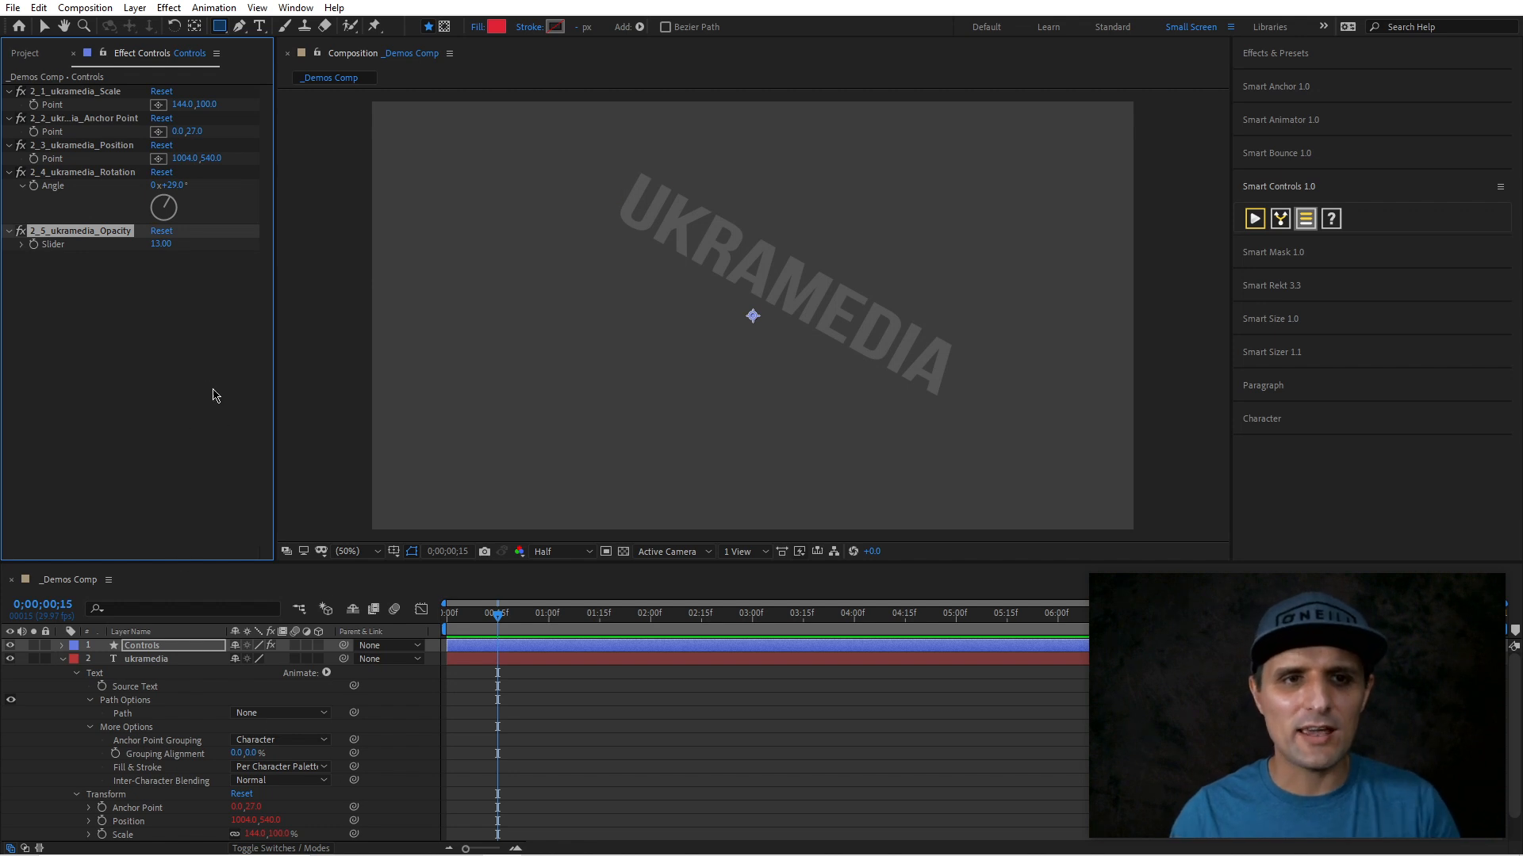
- Undo the adjustments and generated controls, and regenerate the controls on the Controls layer with separate X and Y sliders
{"action": "key", "text": "ctrl+z"}
{"action": "key", "text": "ctrl+z"}
{"action": "key", "text": "ctrl+z"}
{"action": "key", "text": "ctrl+z"}
{"action": "key", "text": "ctrl+z"}
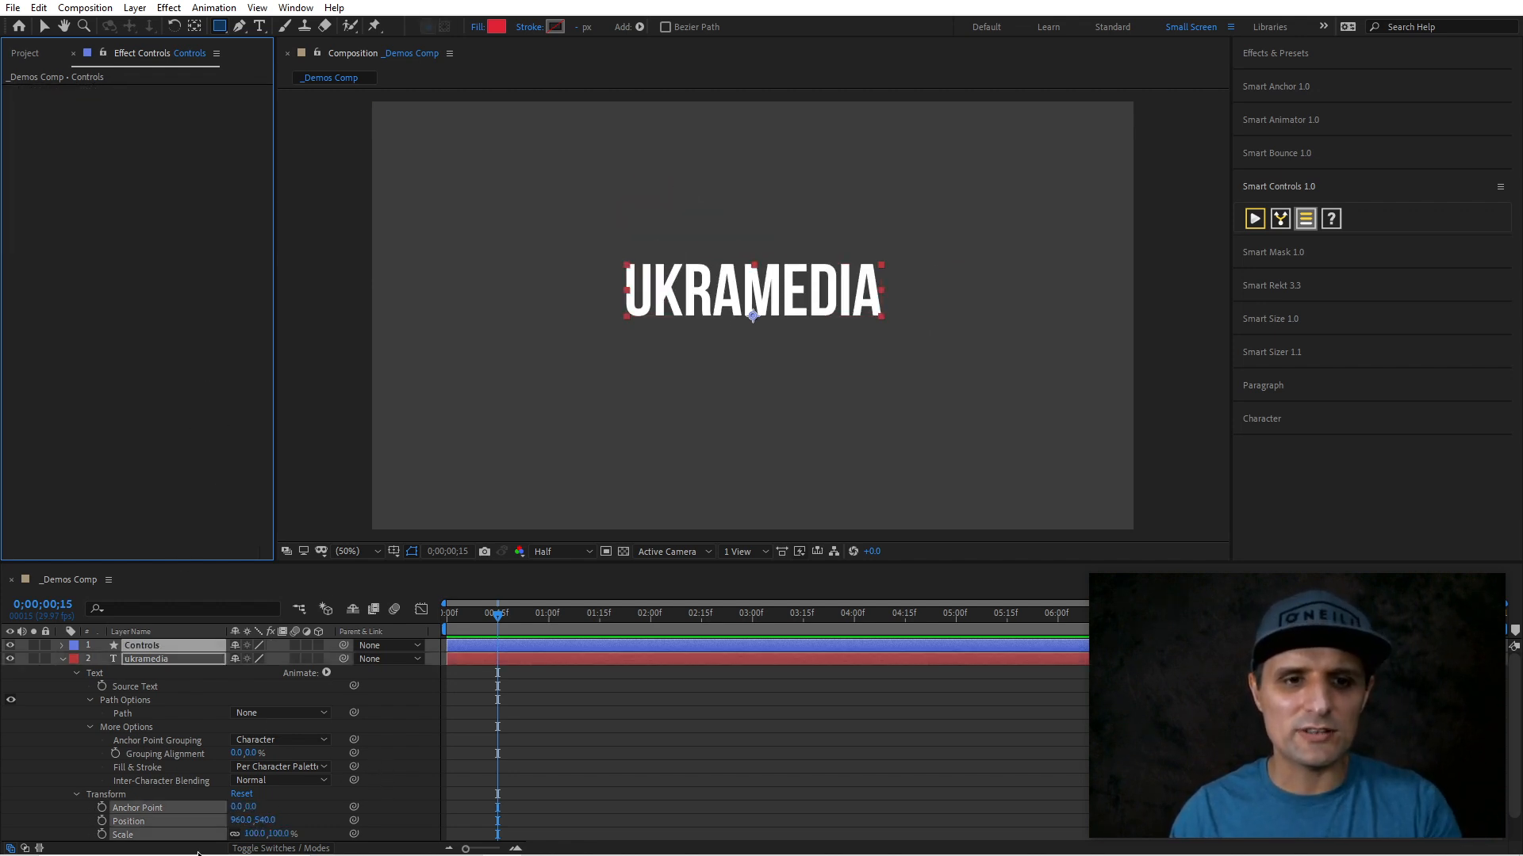
{"action": "left_click", "coordinate": [1255, 218]}
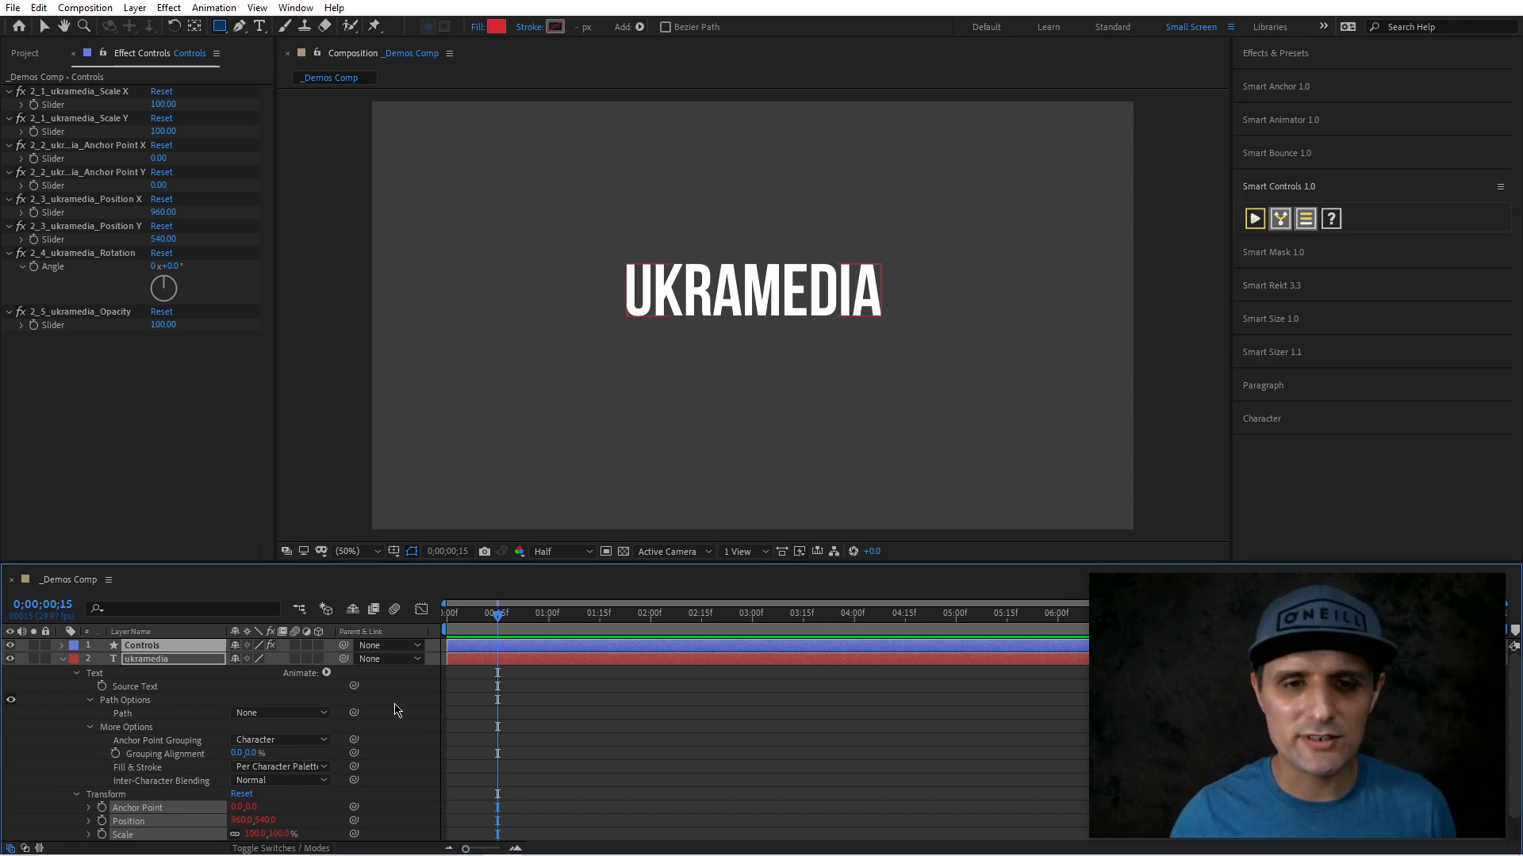
- Delete all layers in the composition and switch from Smart Controls to Smart Mask
{"action": "left_click", "coordinate": [397, 710]}
{"action": "key", "text": "ctrl+a"}
{"action": "key", "text": "Delete"}
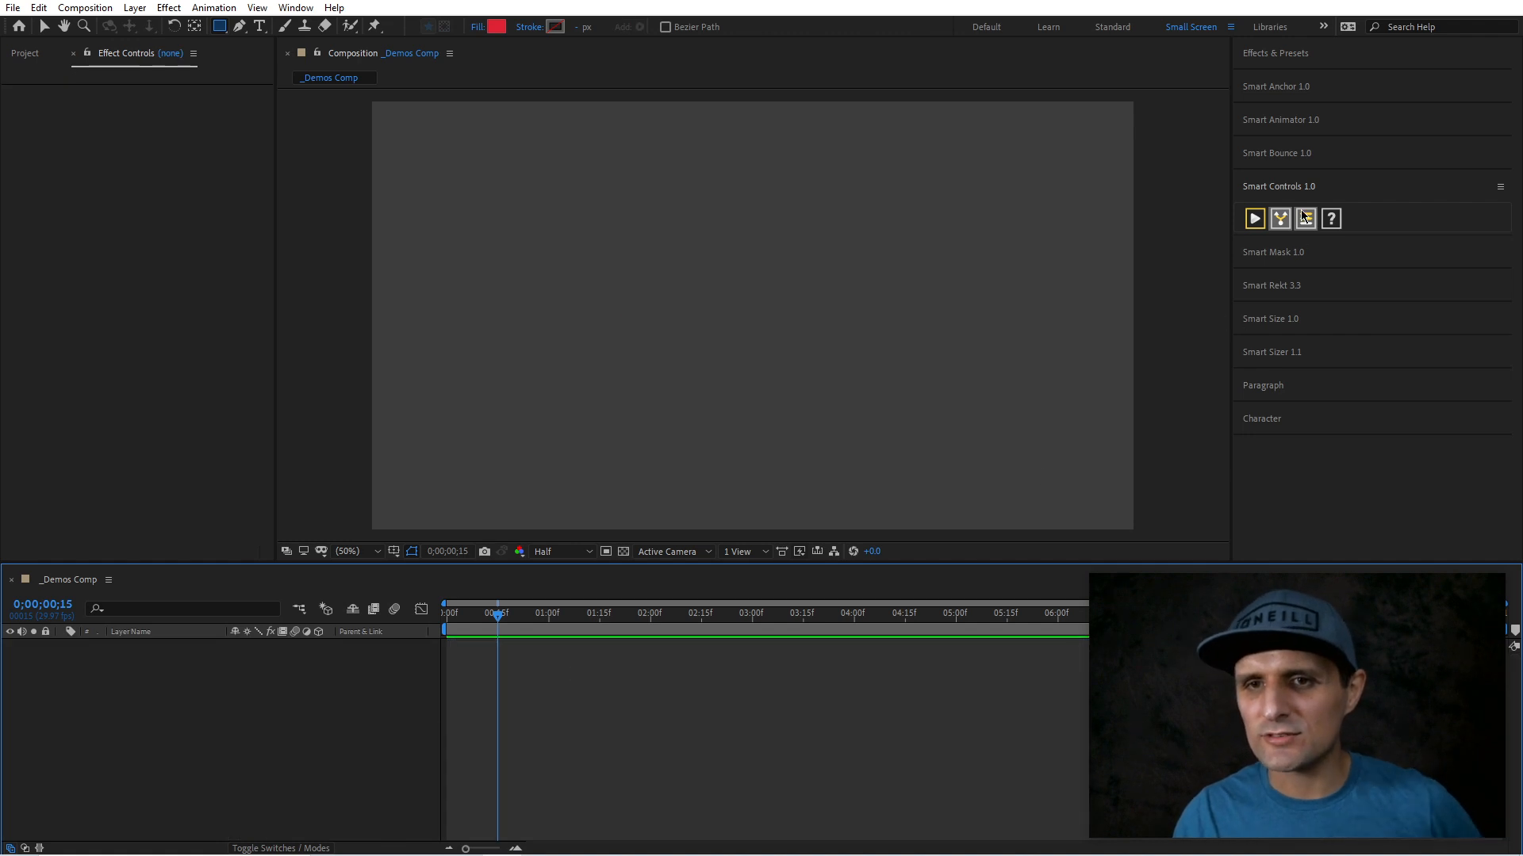
{"action": "left_click", "coordinate": [1305, 221]}
{"action": "left_click", "coordinate": [1323, 225]}
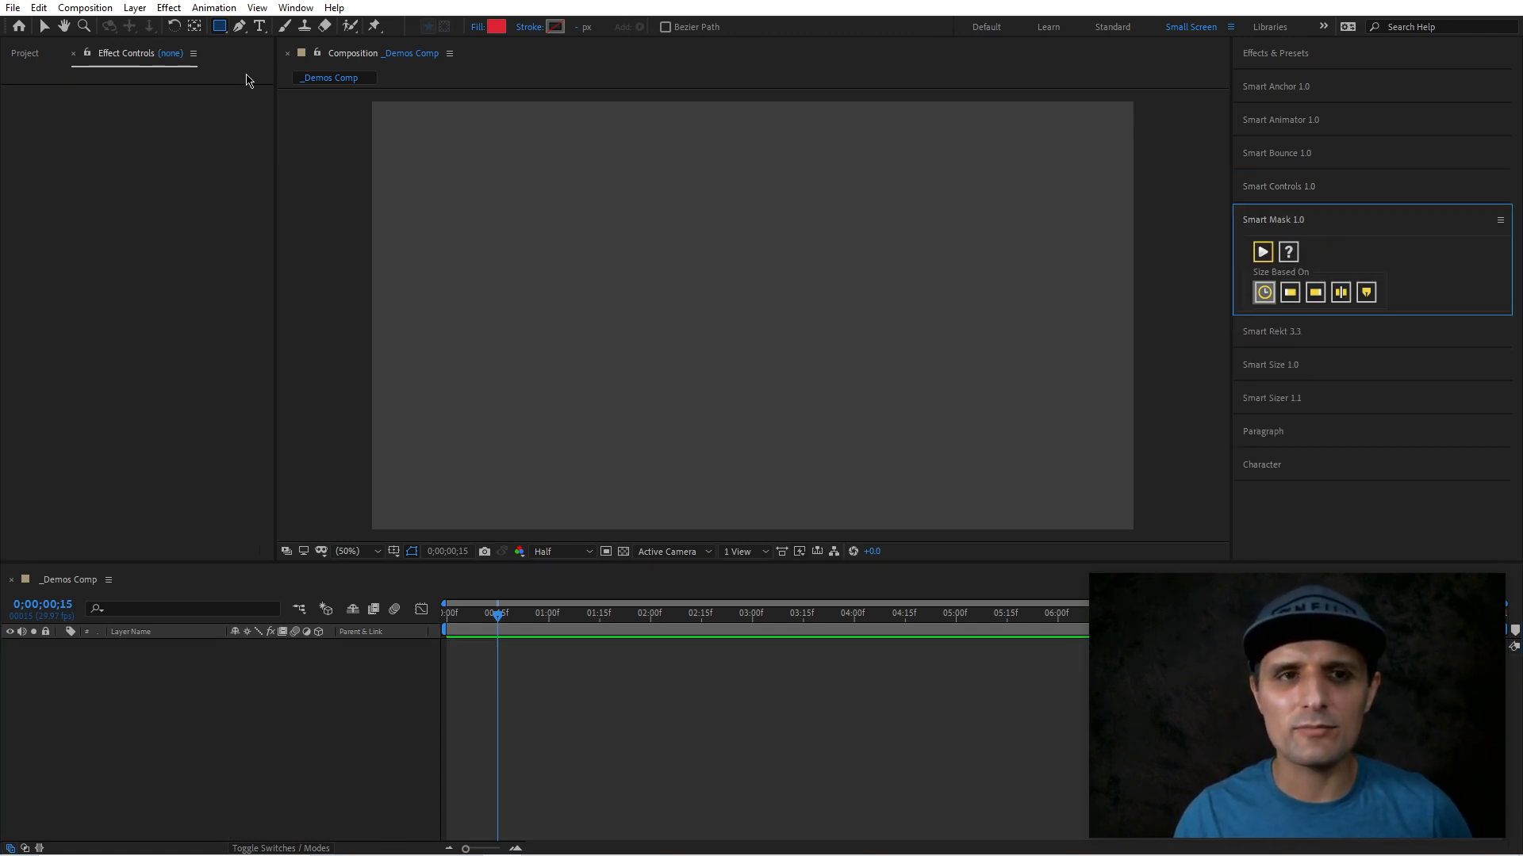
- Create a text layer reading "one two three four five" and apply Smart Animator to it
{"action": "double_click", "coordinate": [260, 27]}
{"action": "type", "text": "one two three"}
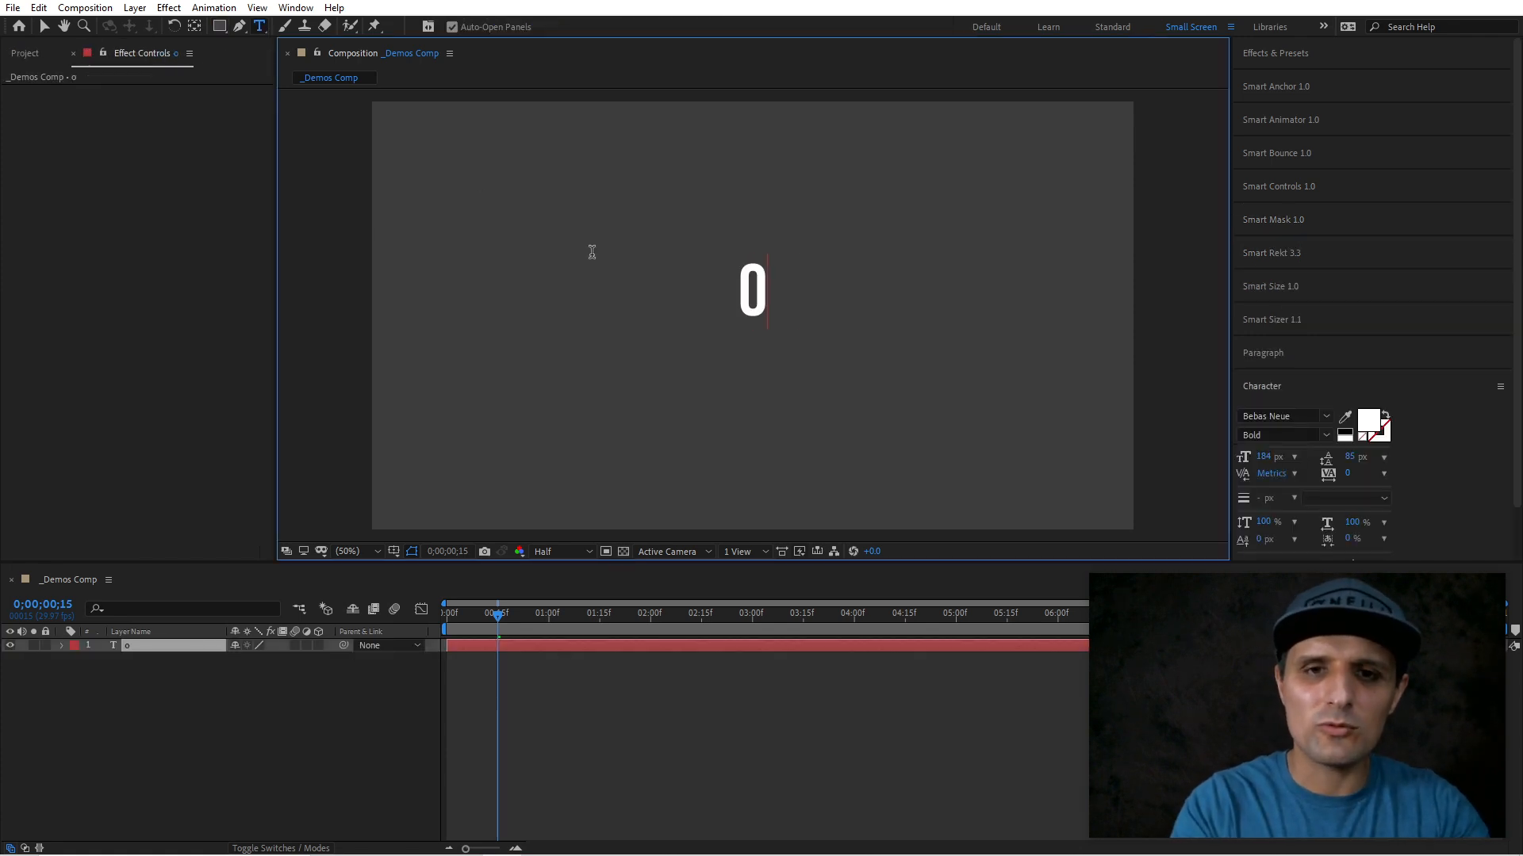
{"action": "type", "text": " four five"}
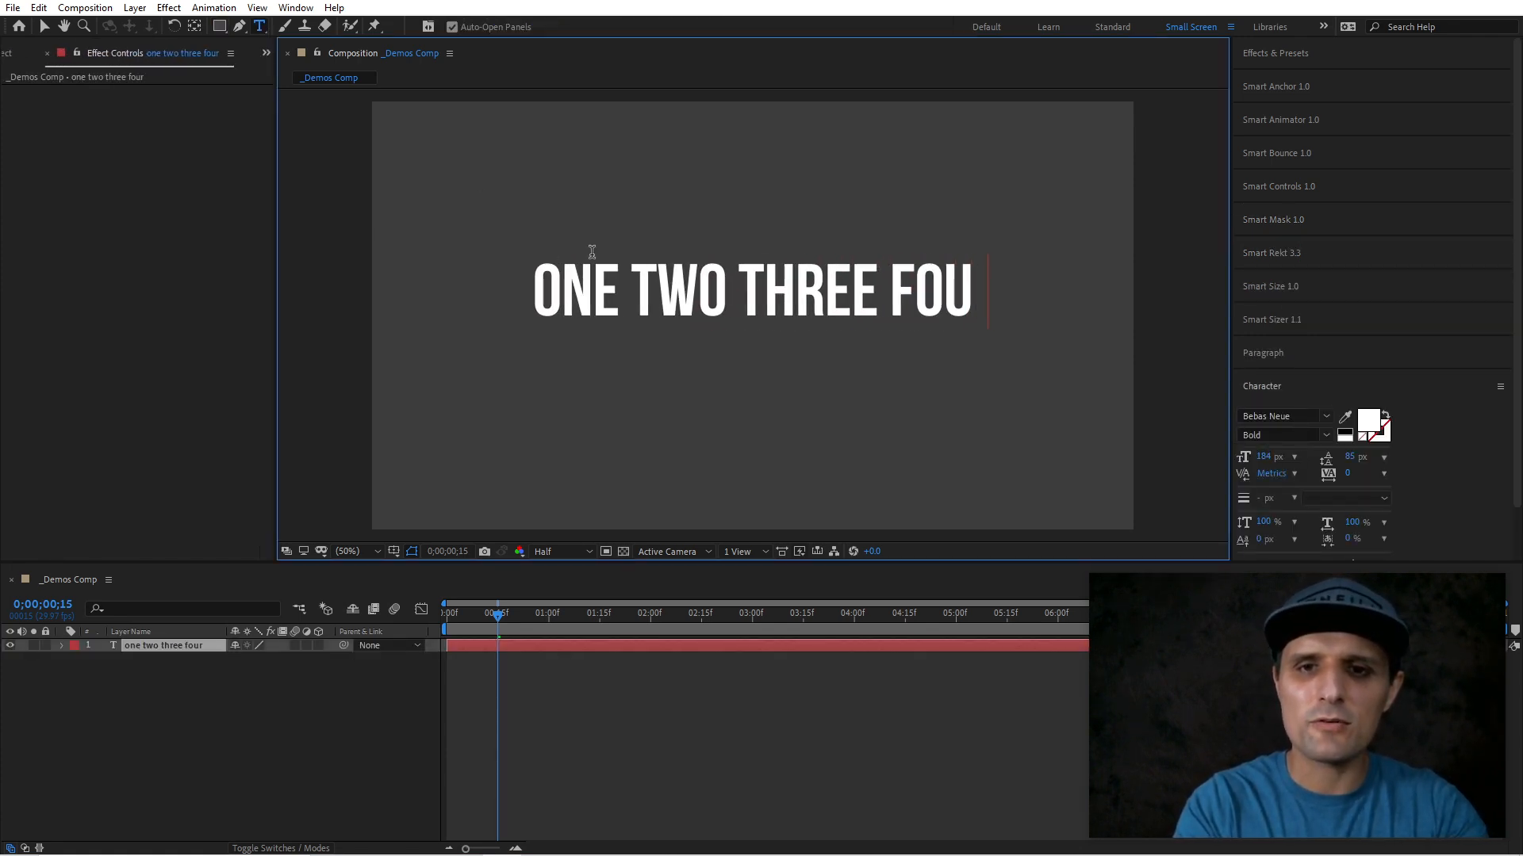
{"action": "key", "text": "Escape"}
{"action": "key", "text": "v"}
{"action": "left_click", "coordinate": [1321, 130]}
{"action": "left_click", "coordinate": [1254, 151]}
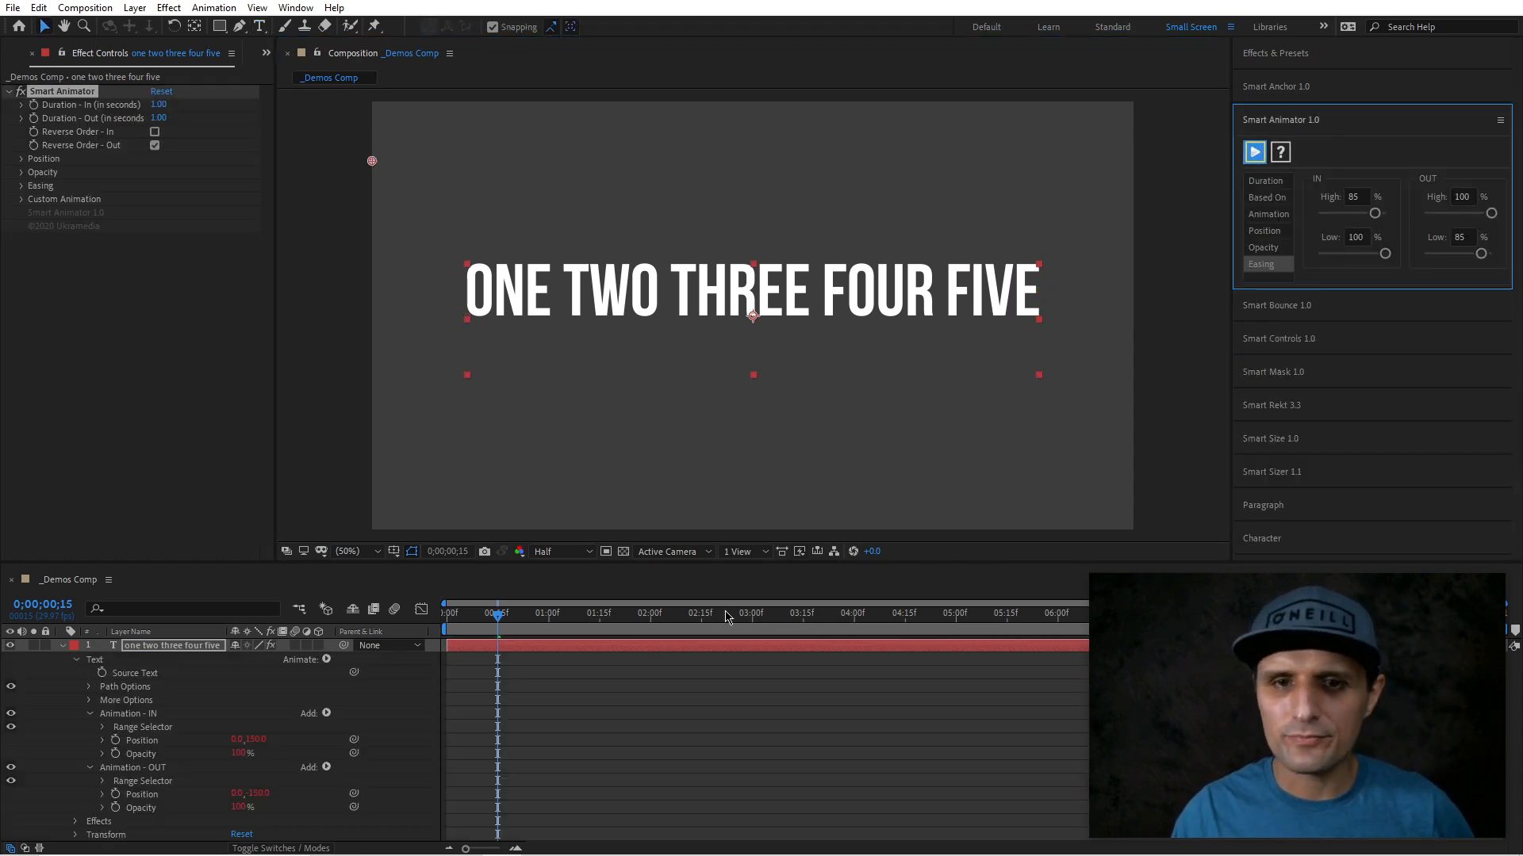
- Shorten the animated text layer to a span from about 1:20 to 3:25 in the timeline and preview it
{"action": "left_click_drag", "start_coordinate": [448, 648], "coordinate": [621, 648]}
{"action": "left_click_drag", "start_coordinate": [783, 619], "coordinate": [626, 621]}
{"action": "key", "text": "alt+]"}
{"action": "key", "text": "space"}
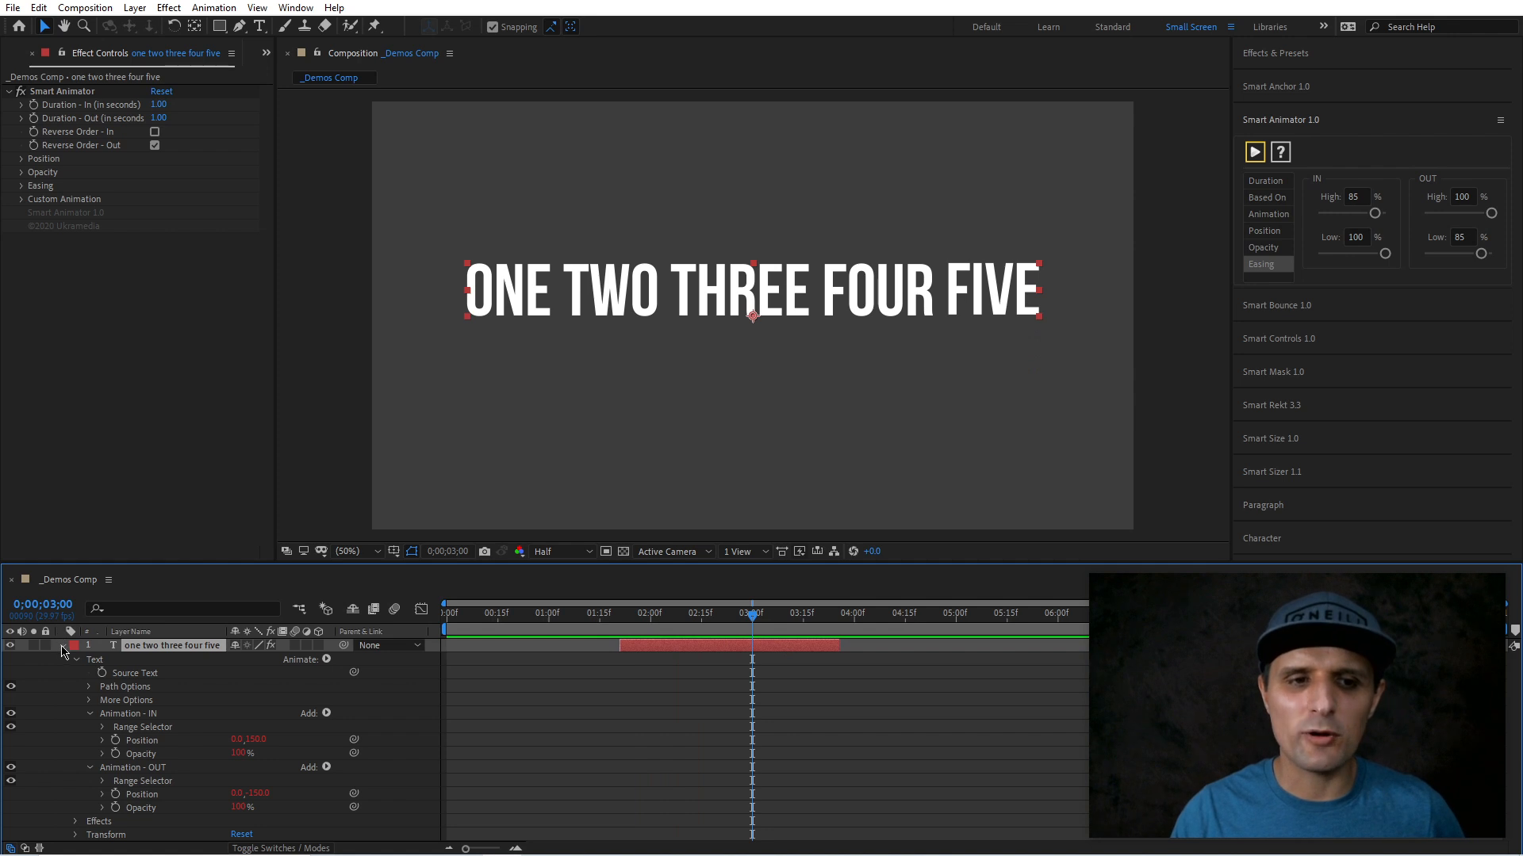
- Apply Smart Mask to the animated text layer, sized at the current time, and preview the masked animation
{"action": "left_click", "coordinate": [62, 646]}
{"action": "left_click", "coordinate": [1303, 120]}
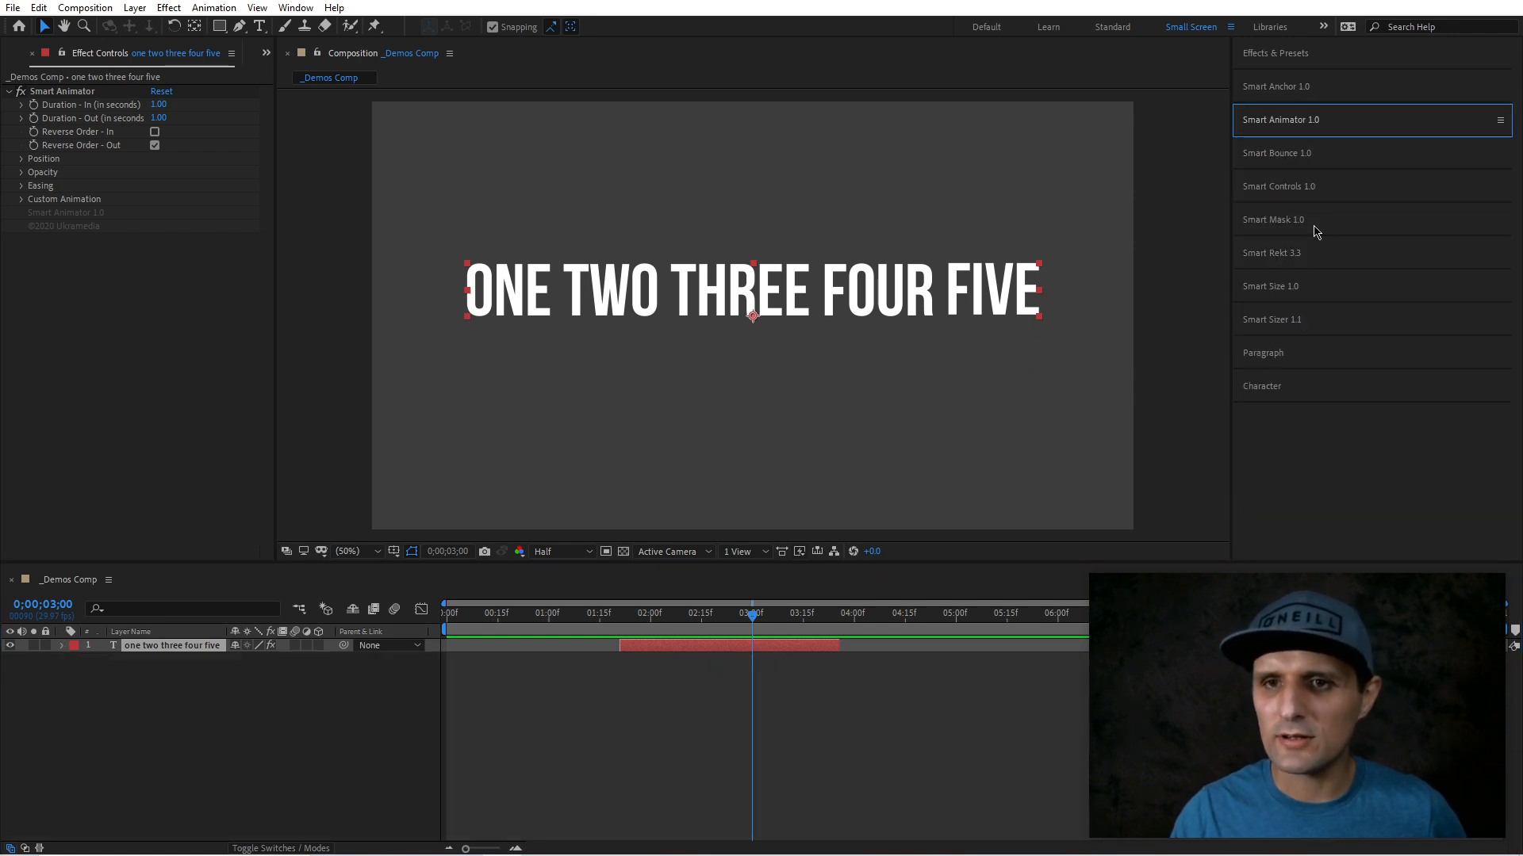
{"action": "left_click", "coordinate": [1266, 226]}
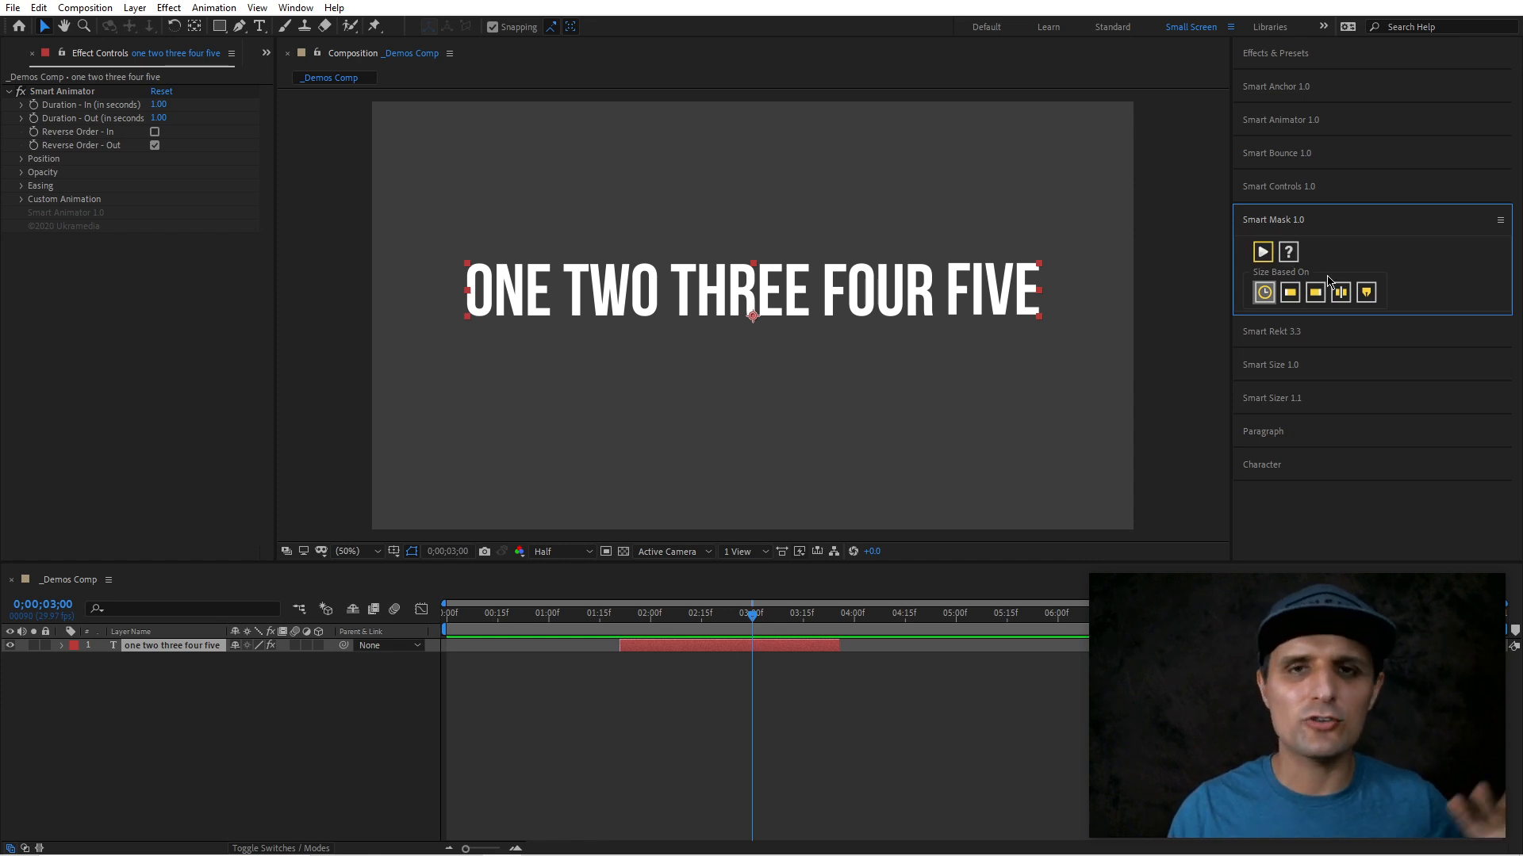
{"action": "left_click", "coordinate": [1263, 252]}
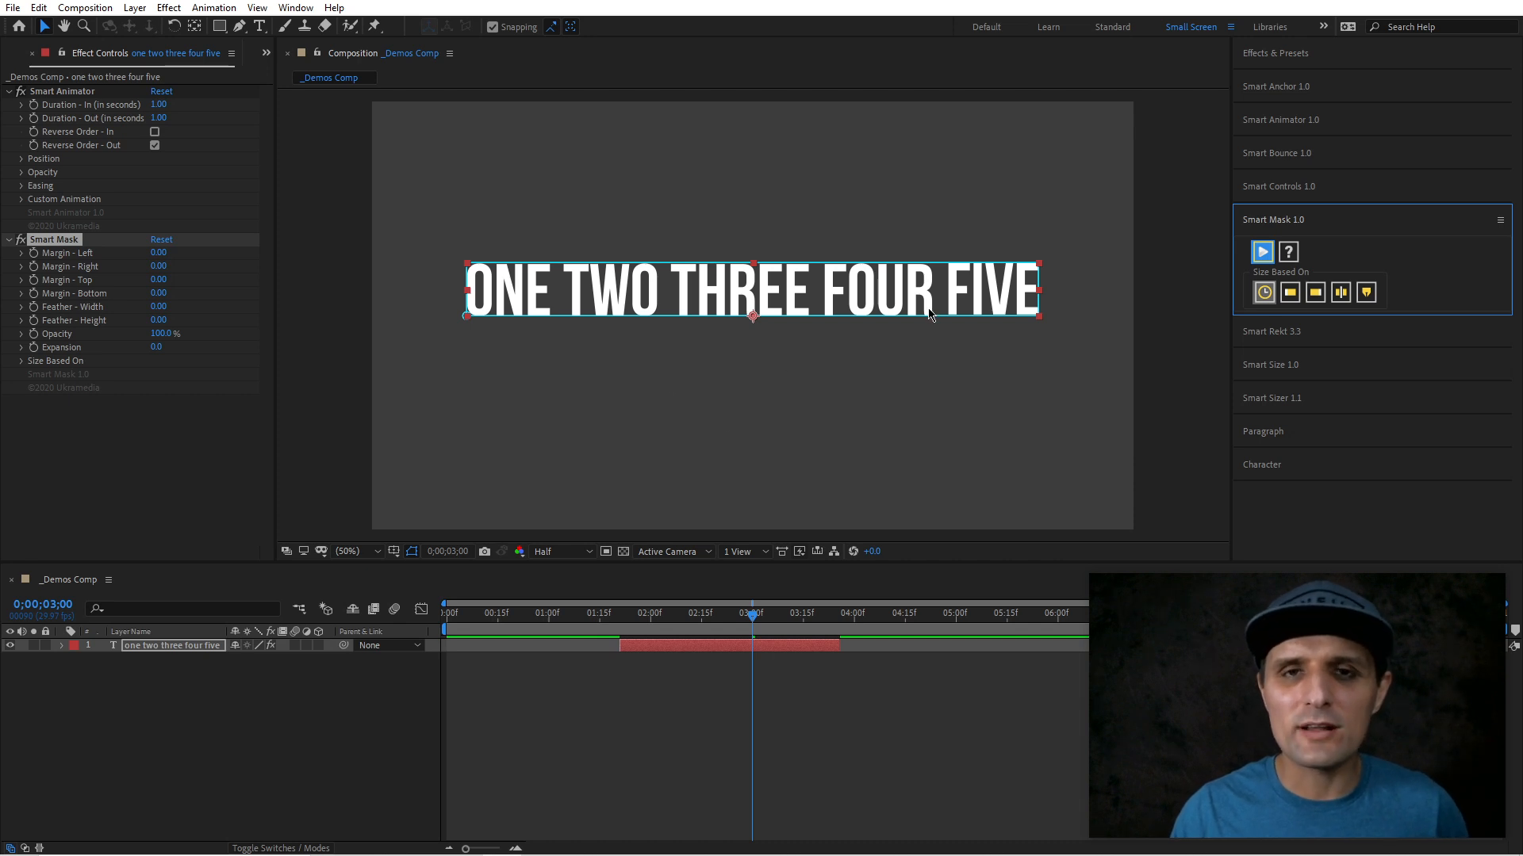
{"action": "left_click", "coordinate": [744, 620]}
{"action": "key", "text": "space"}
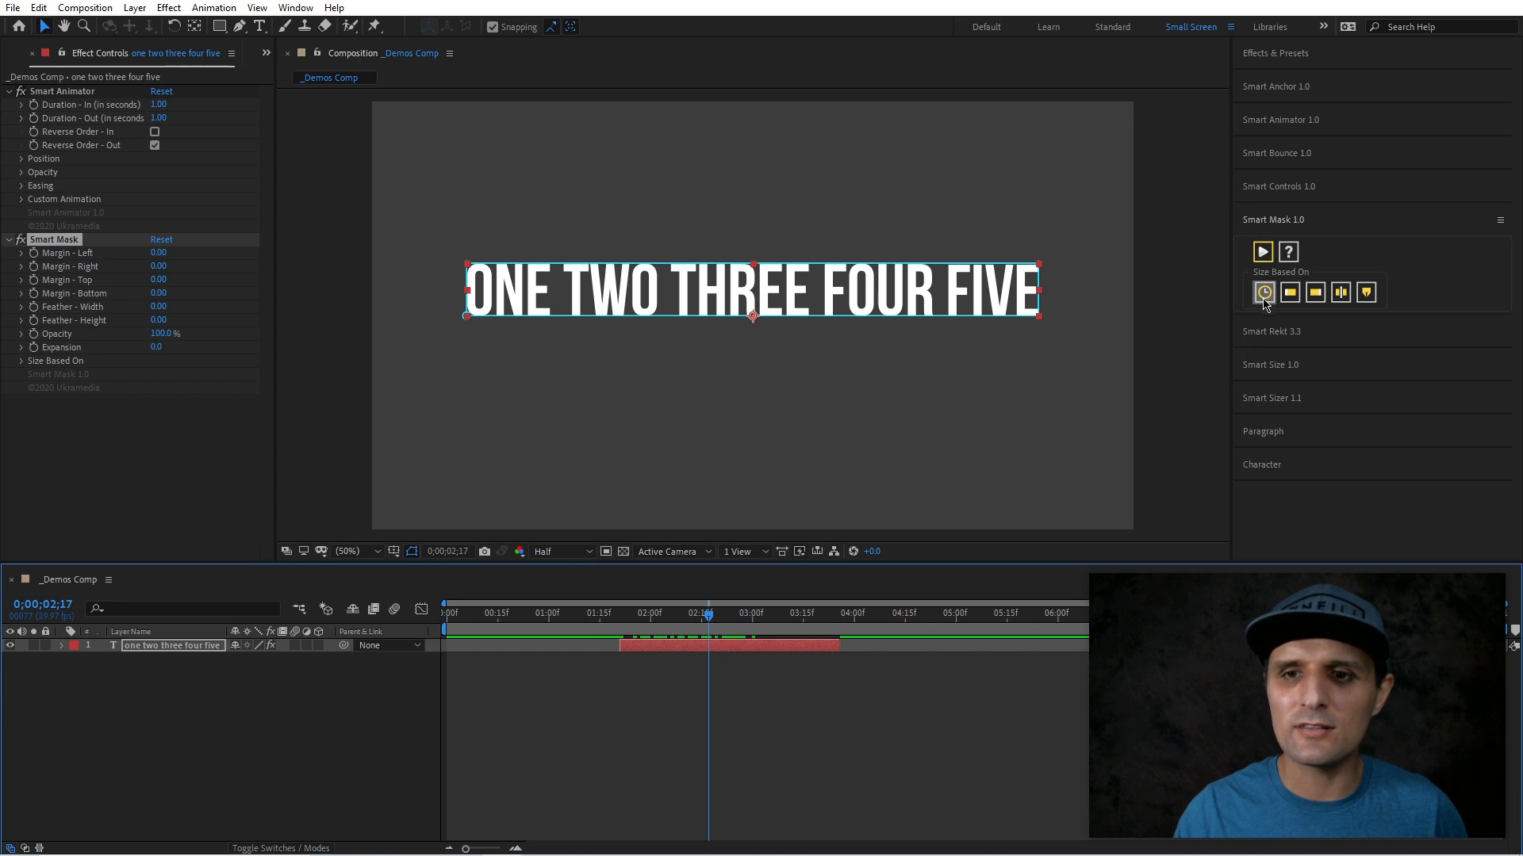
{"action": "mouse_move", "coordinate": [714, 618]}
{"action": "left_mouse_down"}
{"action": "mouse_move", "coordinate": [647, 620]}
{"action": "mouse_move", "coordinate": [759, 620]}
{"action": "mouse_move", "coordinate": [624, 620]}
{"action": "mouse_move", "coordinate": [738, 624]}
{"action": "mouse_move", "coordinate": [724, 627]}
{"action": "left_mouse_up"}
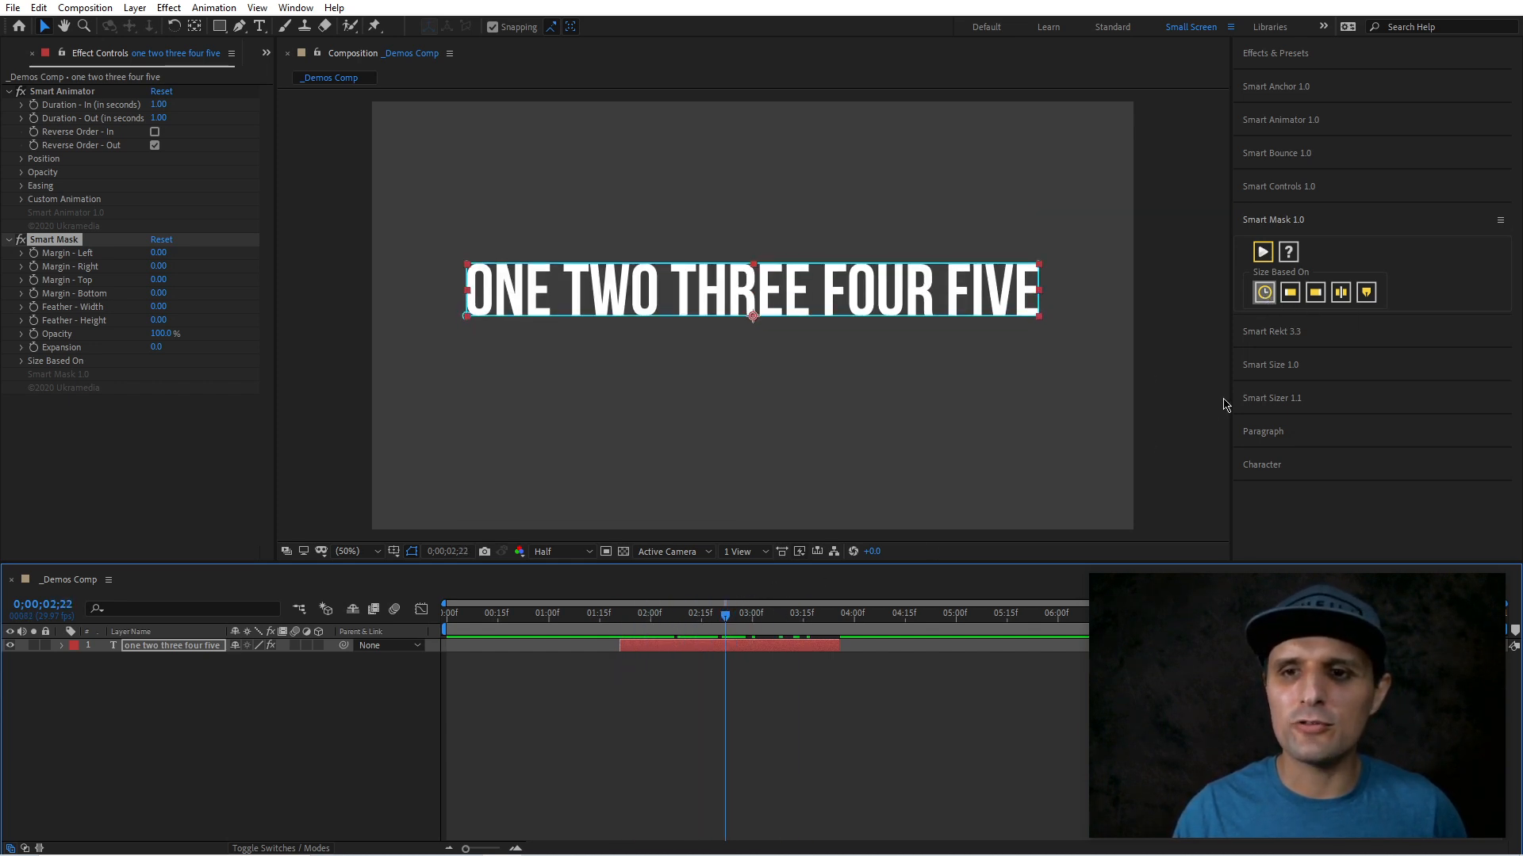
- Reapply Smart Mask with its size based on the layer's start and check the mask at that frame
{"action": "left_click", "coordinate": [1290, 293]}
{"action": "left_click", "coordinate": [1263, 252]}
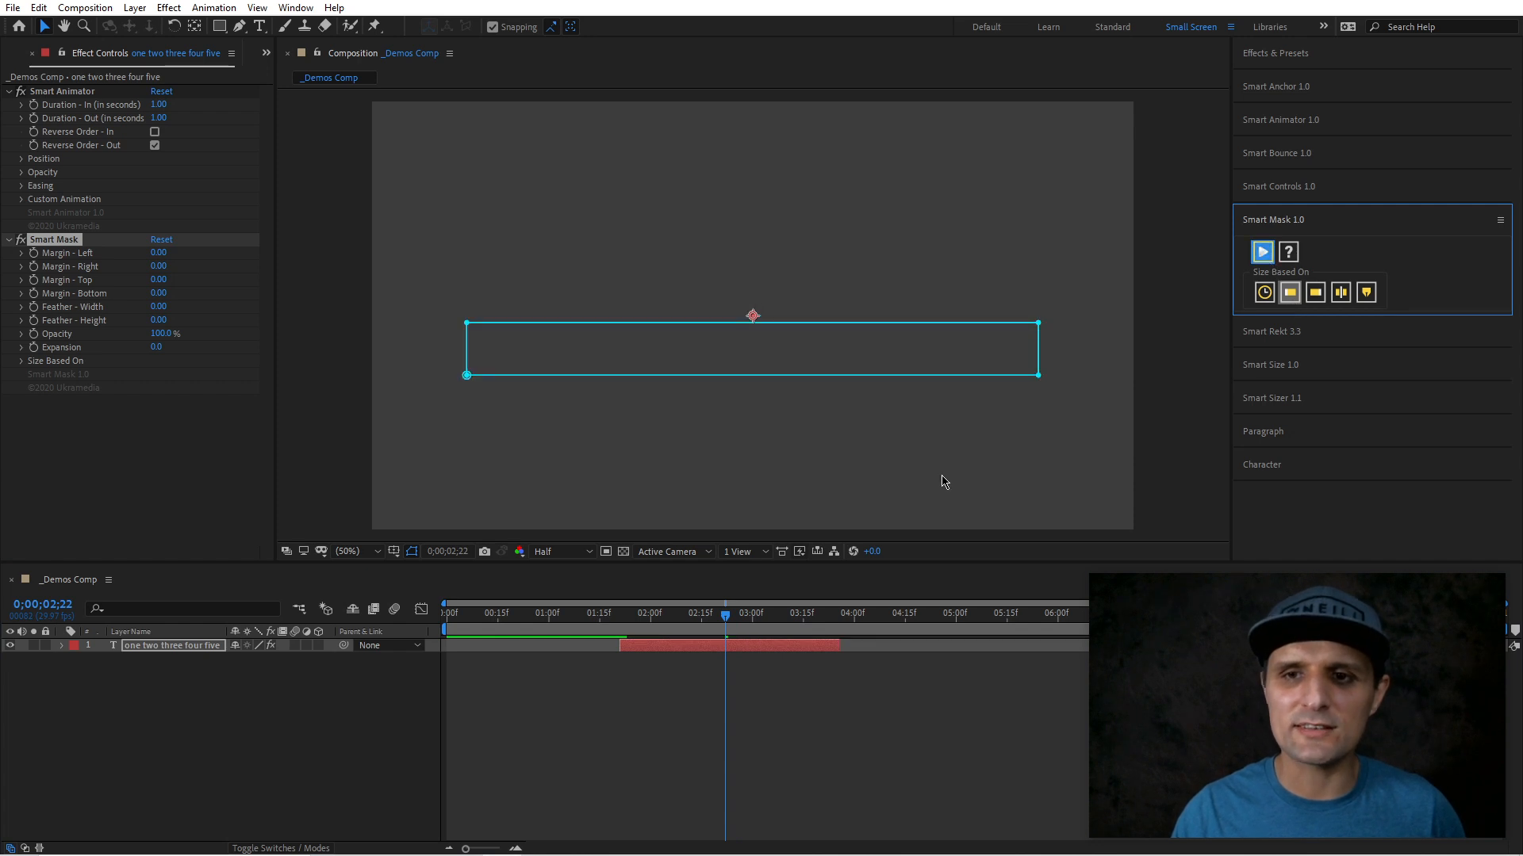
{"action": "left_click", "coordinate": [623, 626]}
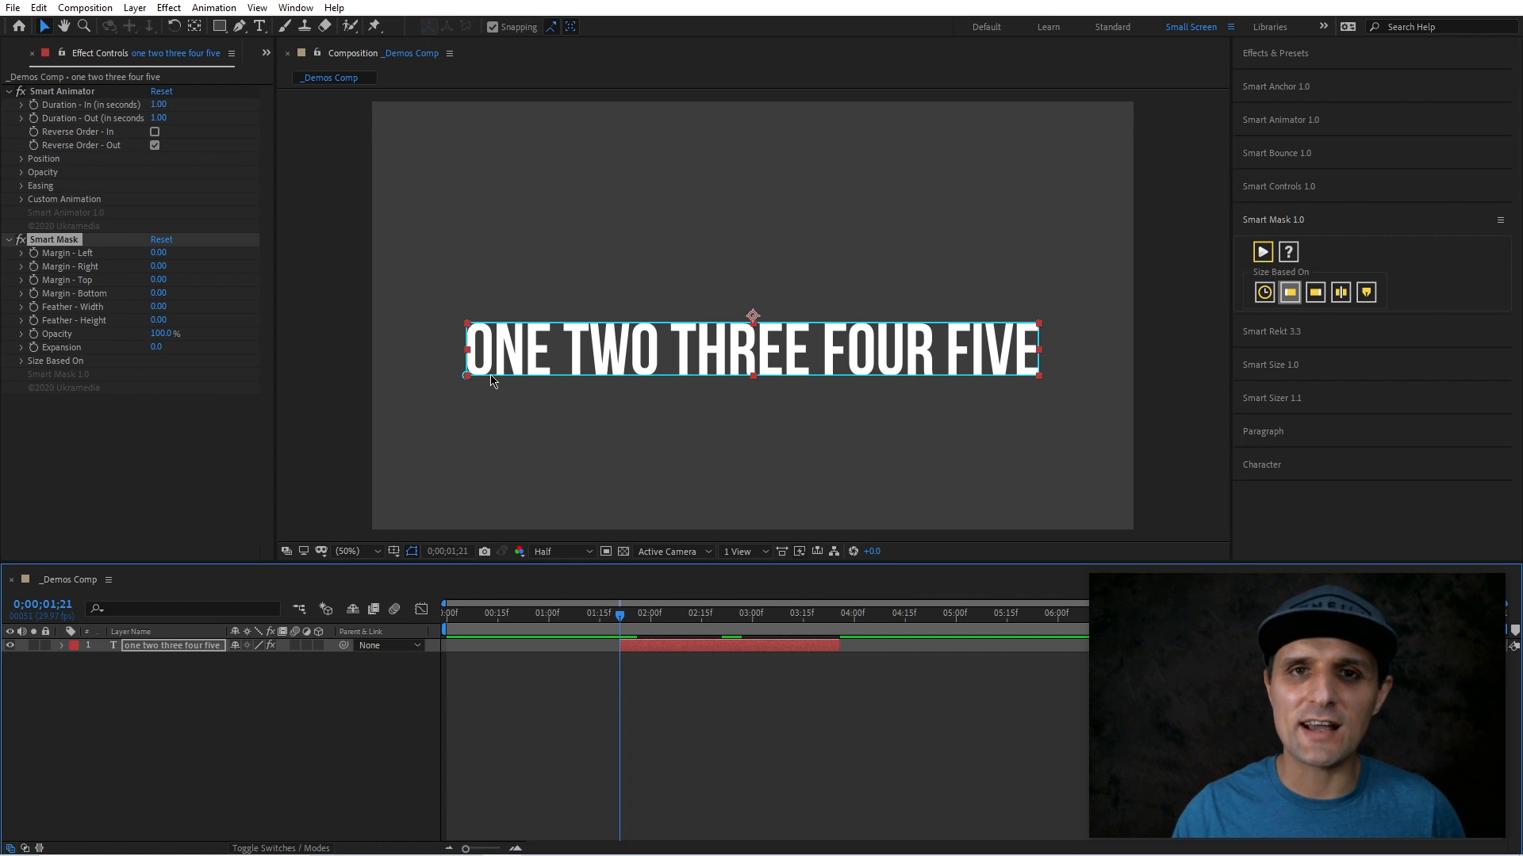
- Reapply Smart Mask with its size based on the layer's end and check the mask up to that frame
{"action": "left_click", "coordinate": [1315, 293]}
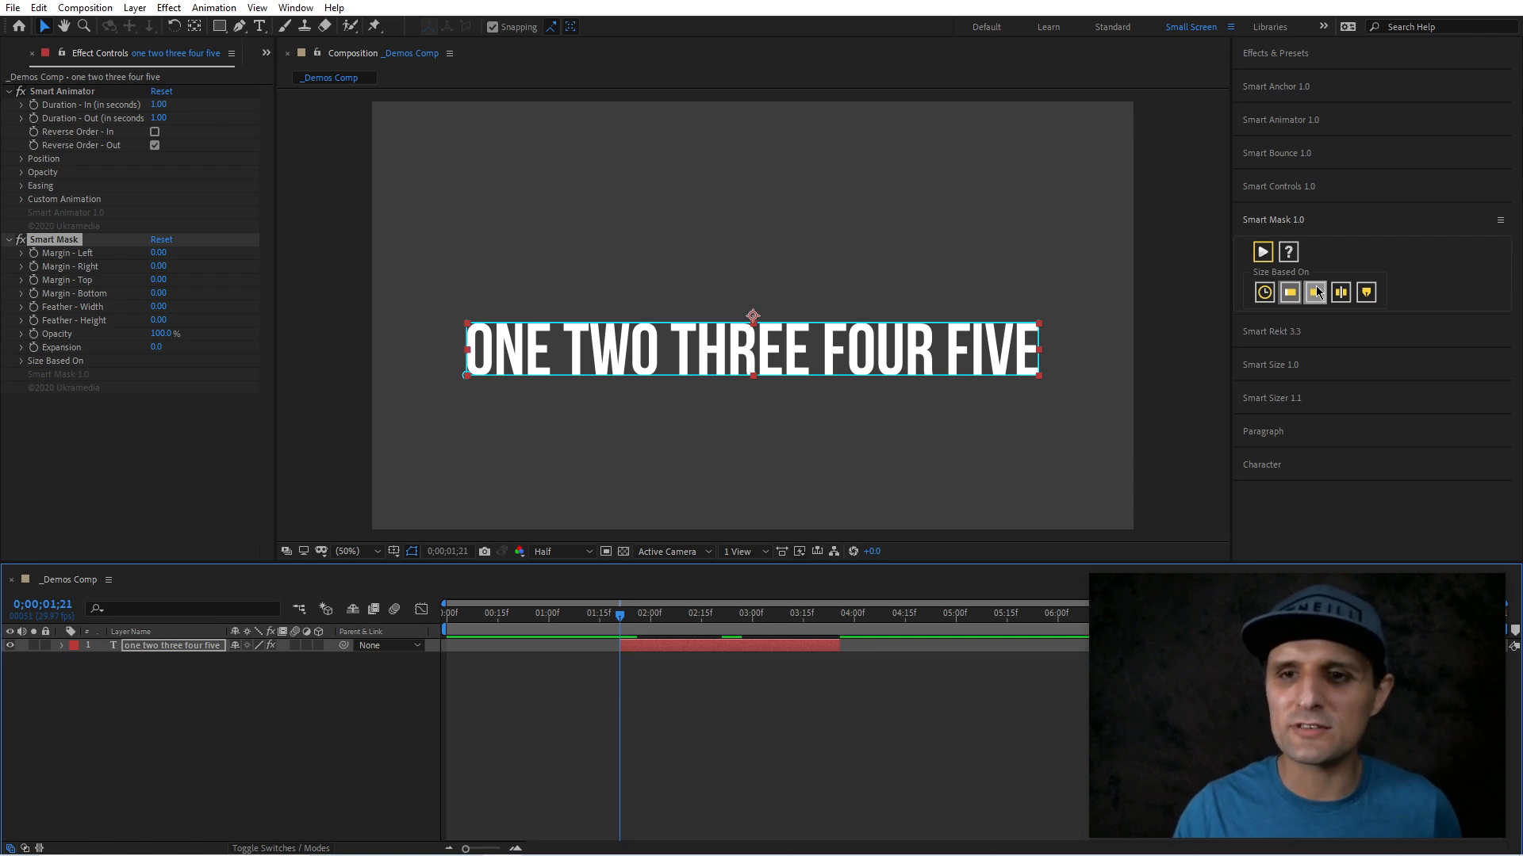
{"action": "left_click", "coordinate": [1261, 254]}
{"action": "left_click_drag", "start_coordinate": [662, 635], "coordinate": [843, 618]}
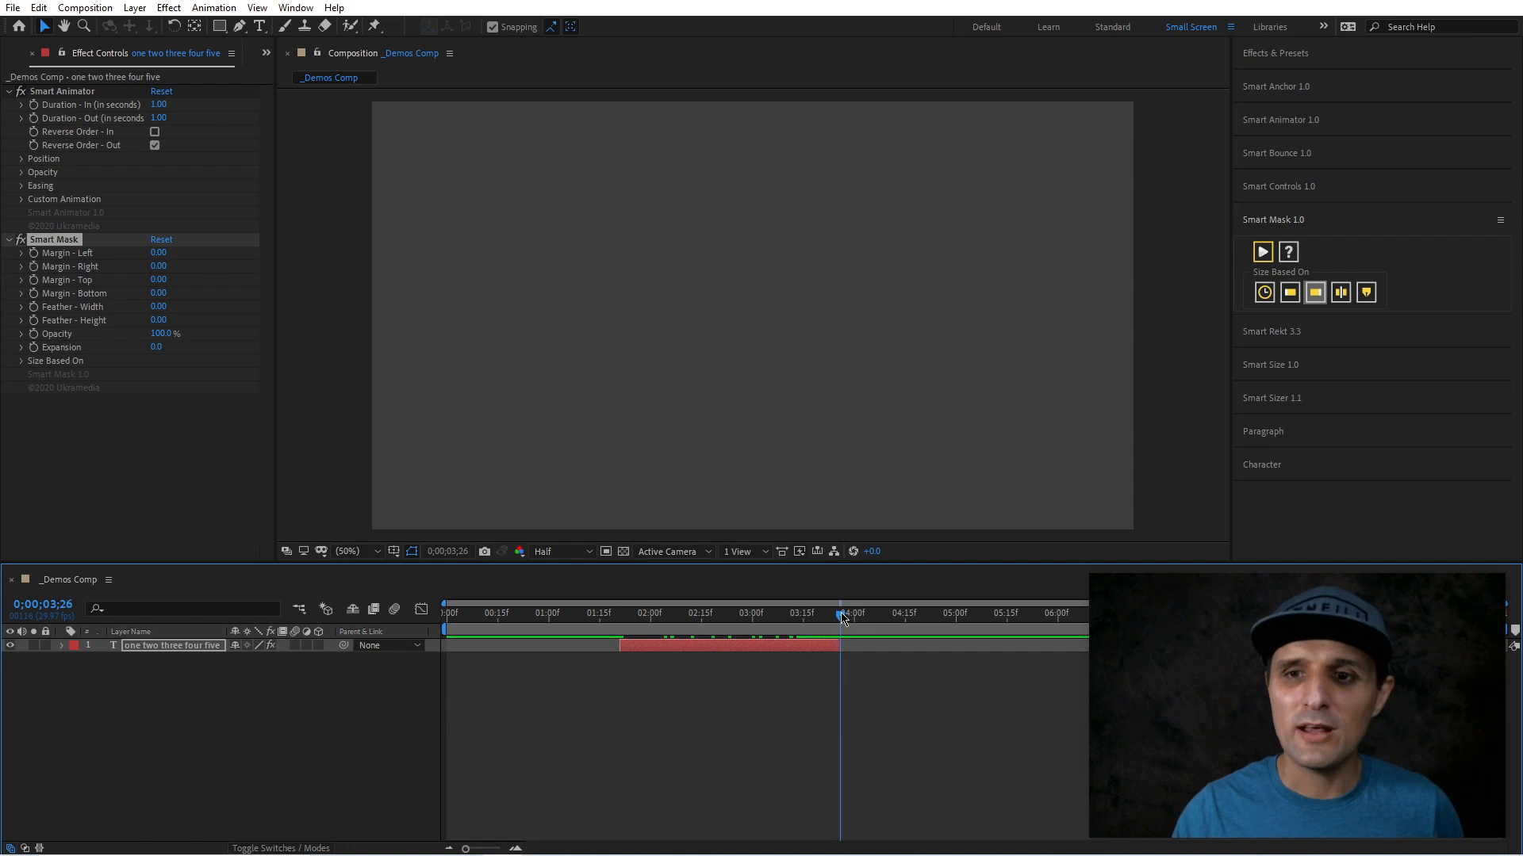
- Reapply Smart Mask with its size based on the layer's middle and preview the masked text from the layer's start
{"action": "left_click", "coordinate": [1352, 292]}
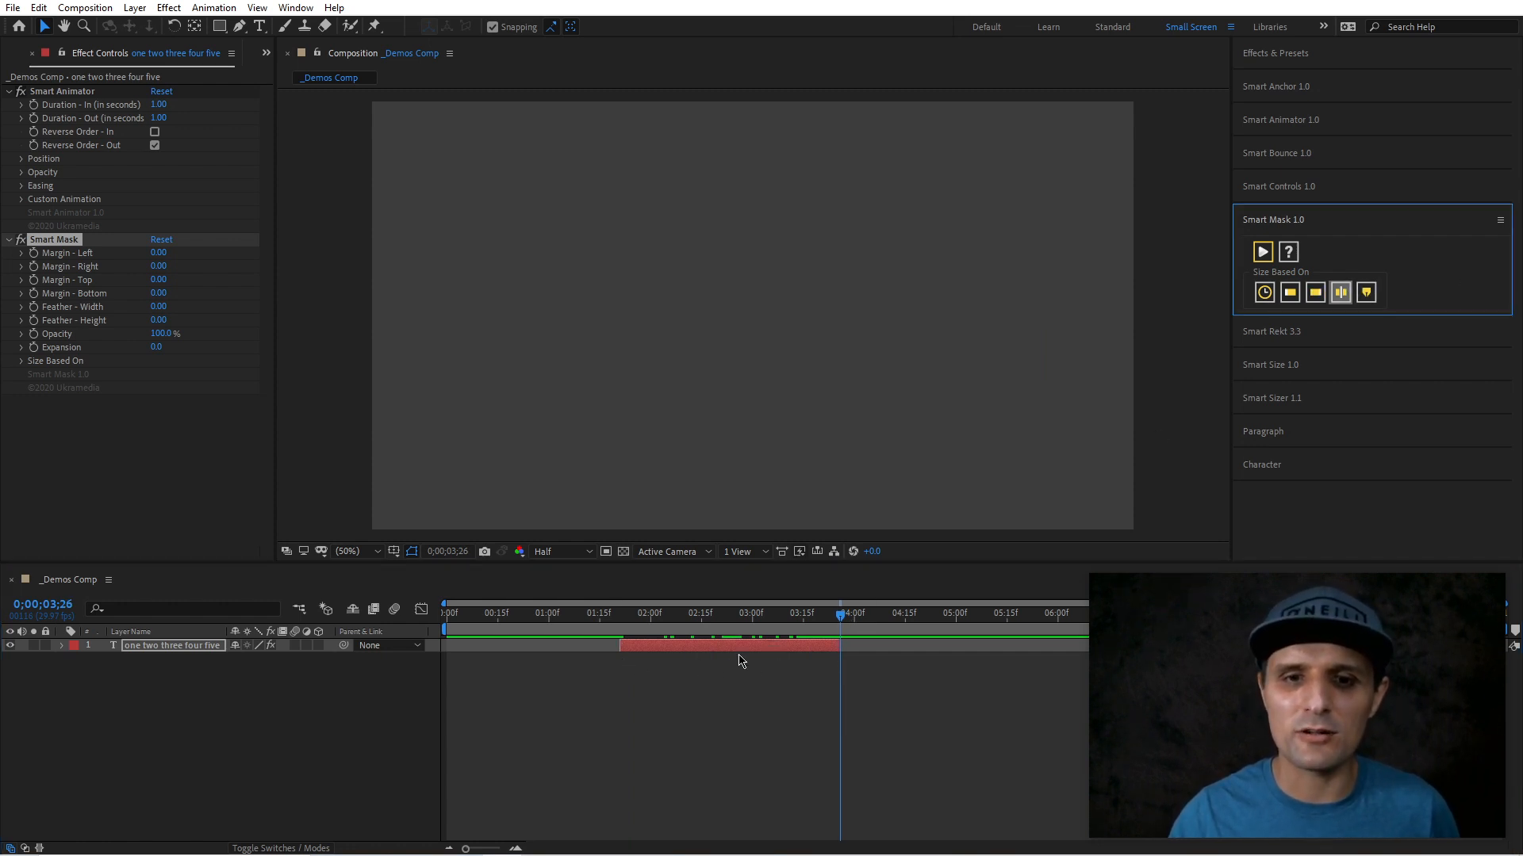
{"action": "left_click", "coordinate": [721, 632]}
{"action": "left_click", "coordinate": [1263, 252]}
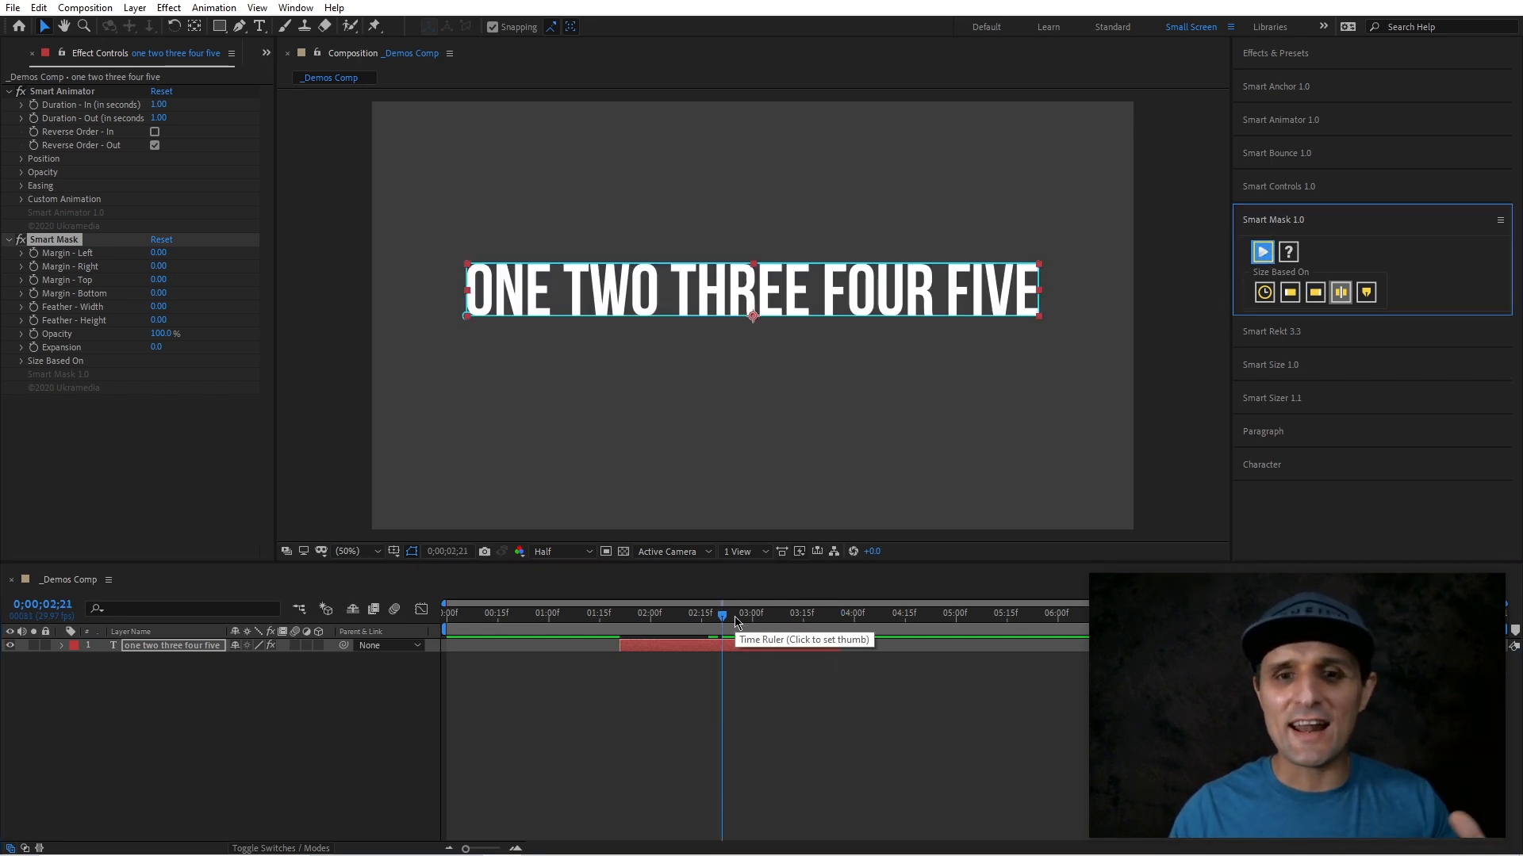
{"action": "left_click_drag", "start_coordinate": [732, 620], "coordinate": [613, 632]}
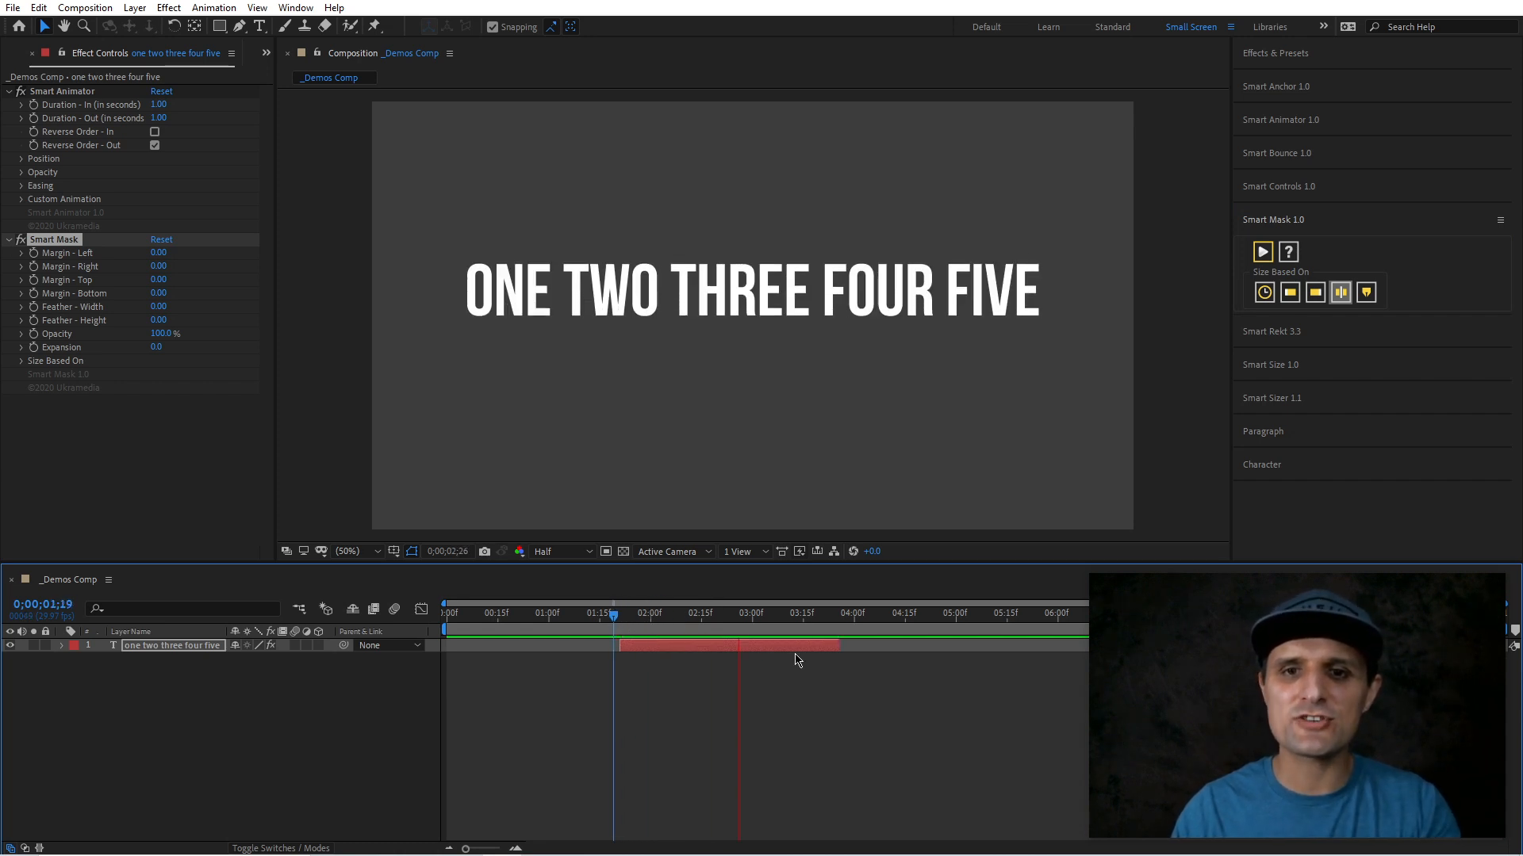
{"action": "key", "text": "space"}
{"action": "left_click_drag", "start_coordinate": [695, 621], "coordinate": [610, 637]}
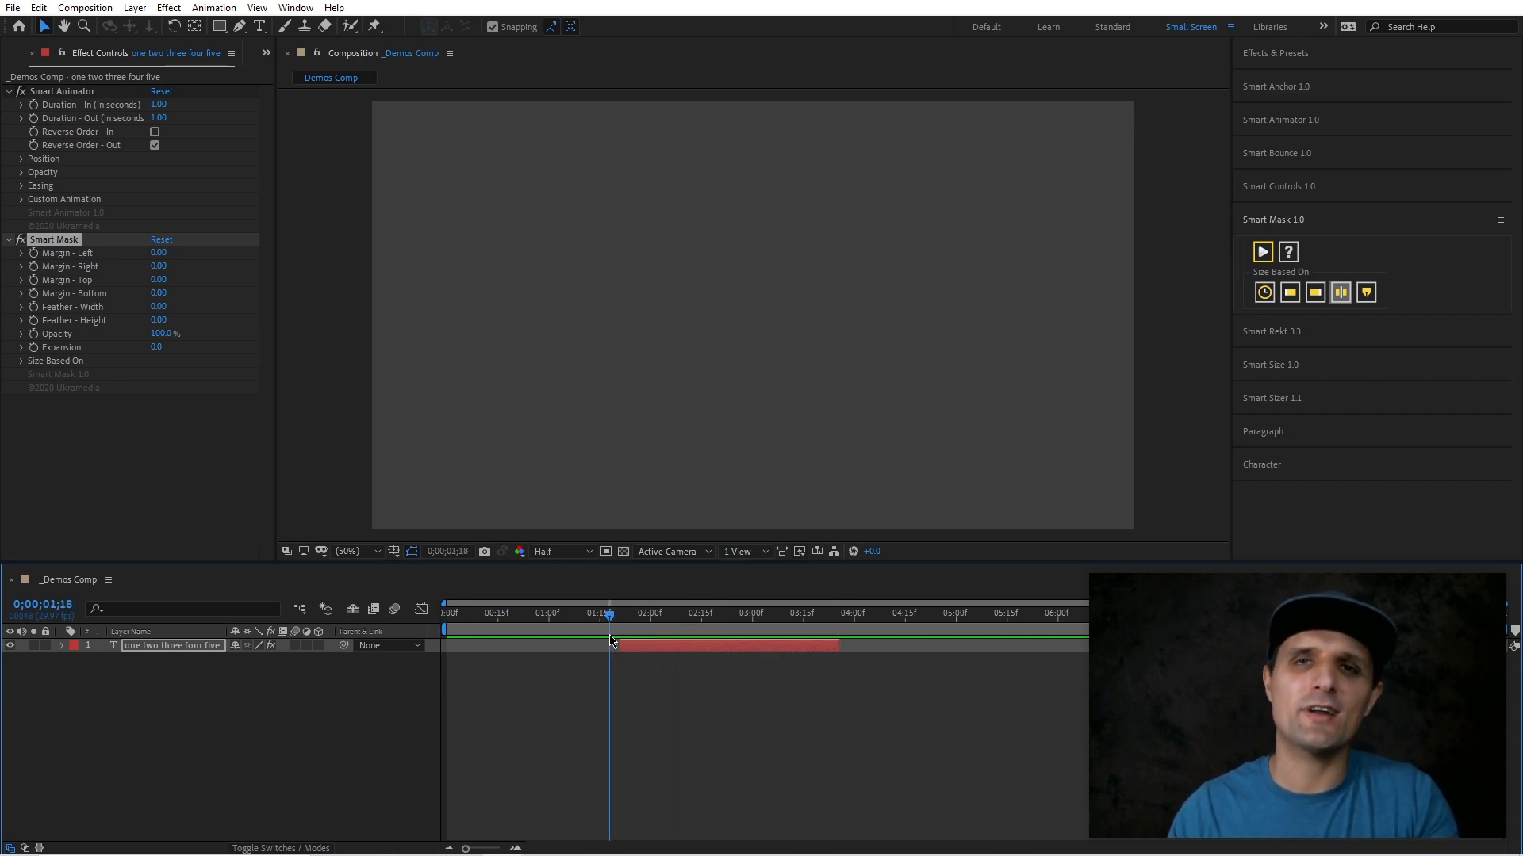
{"action": "key", "text": "space"}
{"action": "key", "text": "space"}
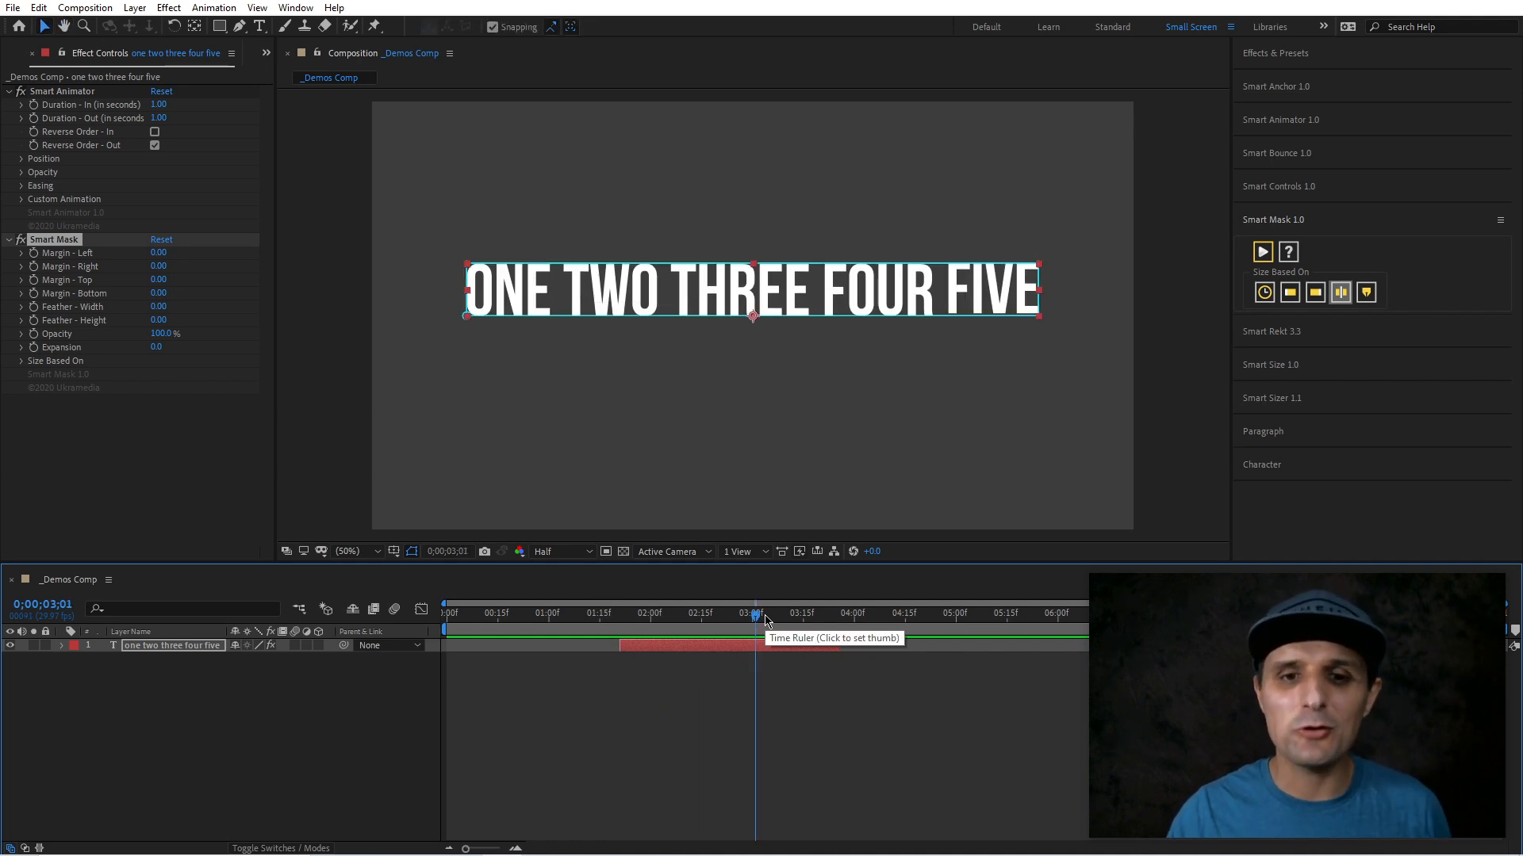
{"action": "left_click_drag", "start_coordinate": [766, 621], "coordinate": [632, 627]}
{"action": "key", "text": "space"}
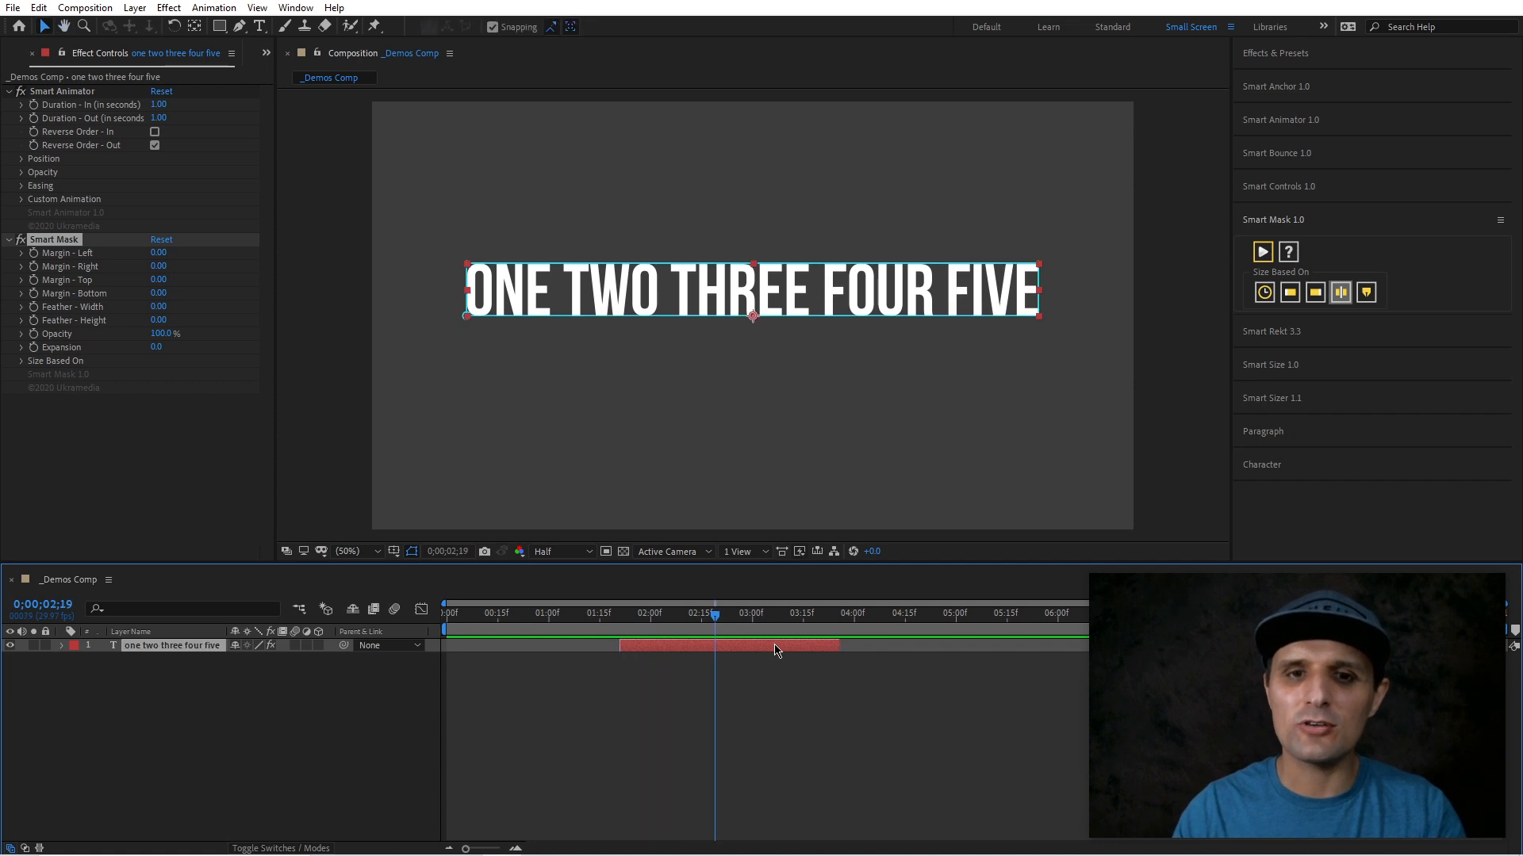
- Replace the masked layer's text with "sddfs asdfa sadf sad" and preview the animation
{"action": "double_click", "coordinate": [775, 646]}
{"action": "type", "text": "sddfs asdfa sadf sad"}
{"action": "left_click", "coordinate": [784, 716]}
{"action": "left_click_drag", "start_coordinate": [713, 623], "coordinate": [617, 622]}
{"action": "key", "text": "space"}
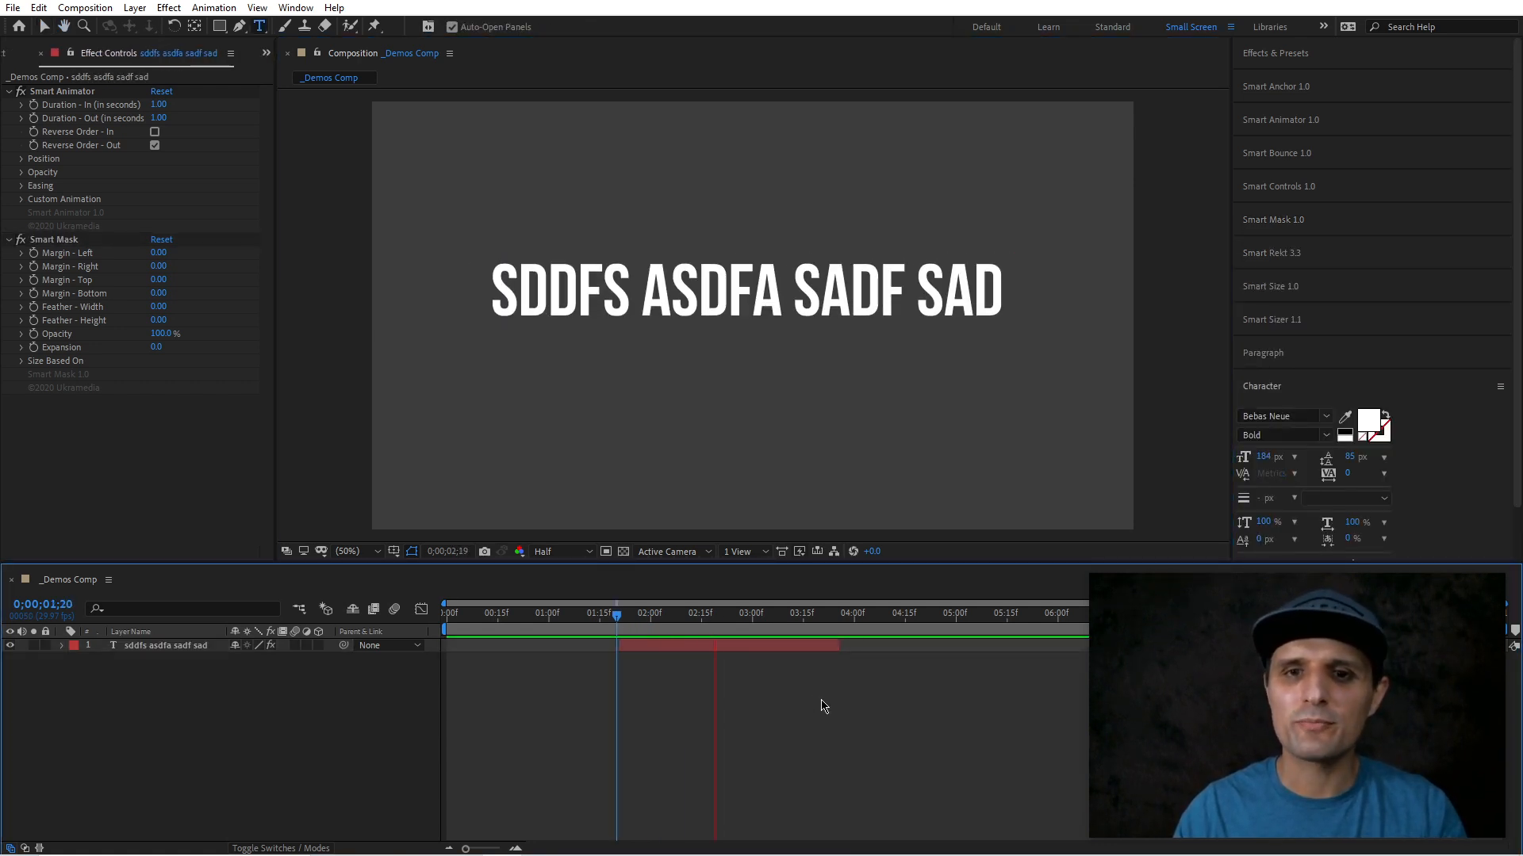
{"action": "key", "text": "space"}
- Duplicate the masked text layer, shift the copy to start at about 3:13, and preview the overlap
{"action": "left_click", "coordinate": [796, 646]}
{"action": "key", "text": "ctrl+d"}
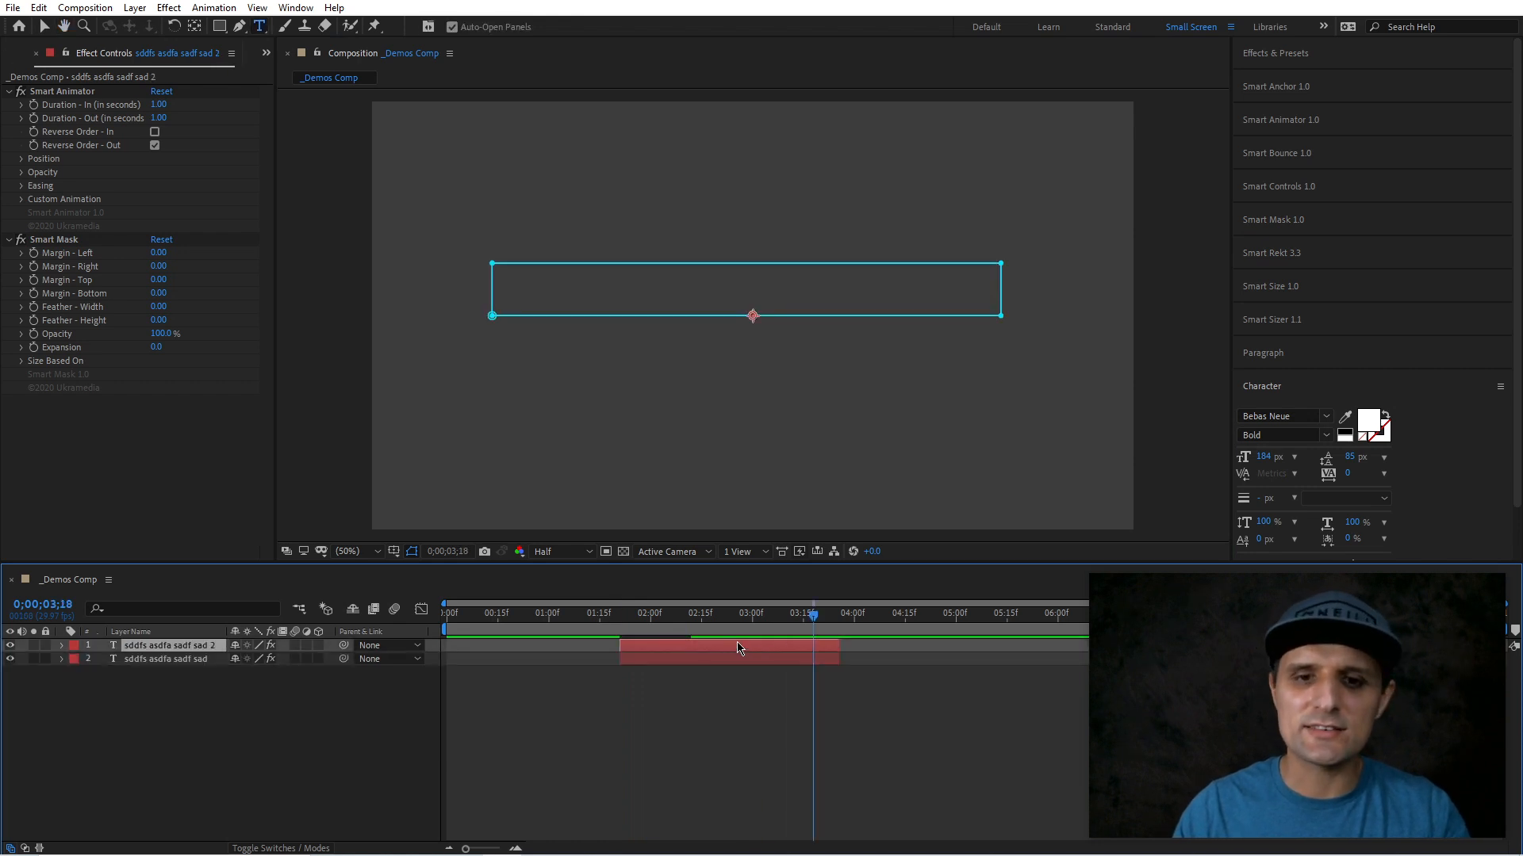
{"action": "left_click_drag", "start_coordinate": [739, 646], "coordinate": [920, 652]}
{"action": "mouse_move", "coordinate": [804, 645]}
{"action": "left_mouse_down"}
{"action": "mouse_move", "coordinate": [904, 645]}
{"action": "mouse_move", "coordinate": [800, 646]}
{"action": "left_mouse_up"}
{"action": "key", "text": "space"}
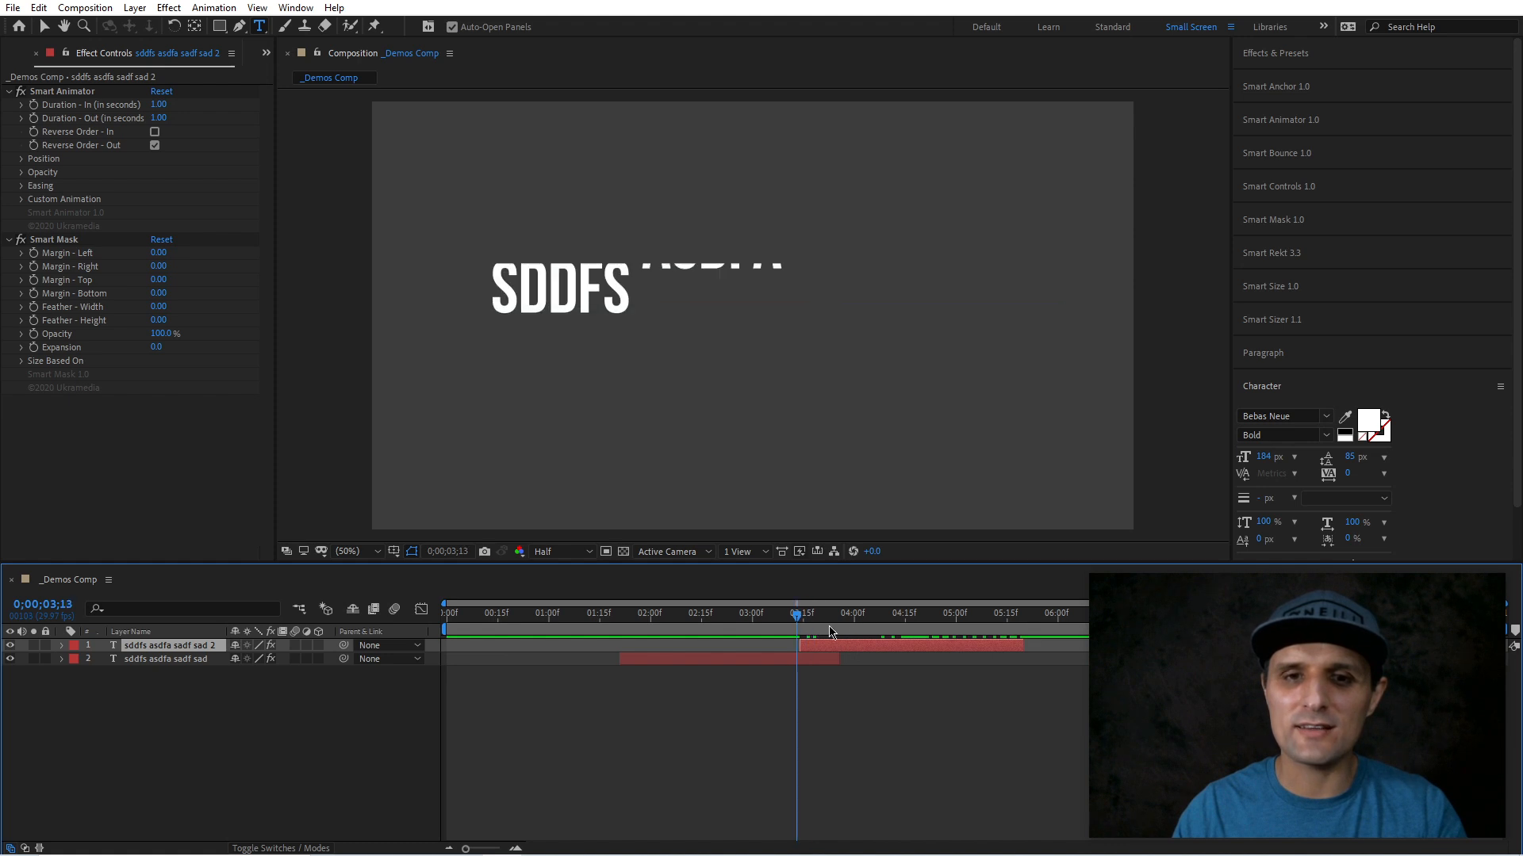
{"action": "key", "text": "space"}
- Change the duplicated layer's text to "asdf asd s aasdf sadf sd" and preview it
{"action": "double_click", "coordinate": [902, 644]}
{"action": "type", "text": "asdf asd s aasdf sadf sd"}
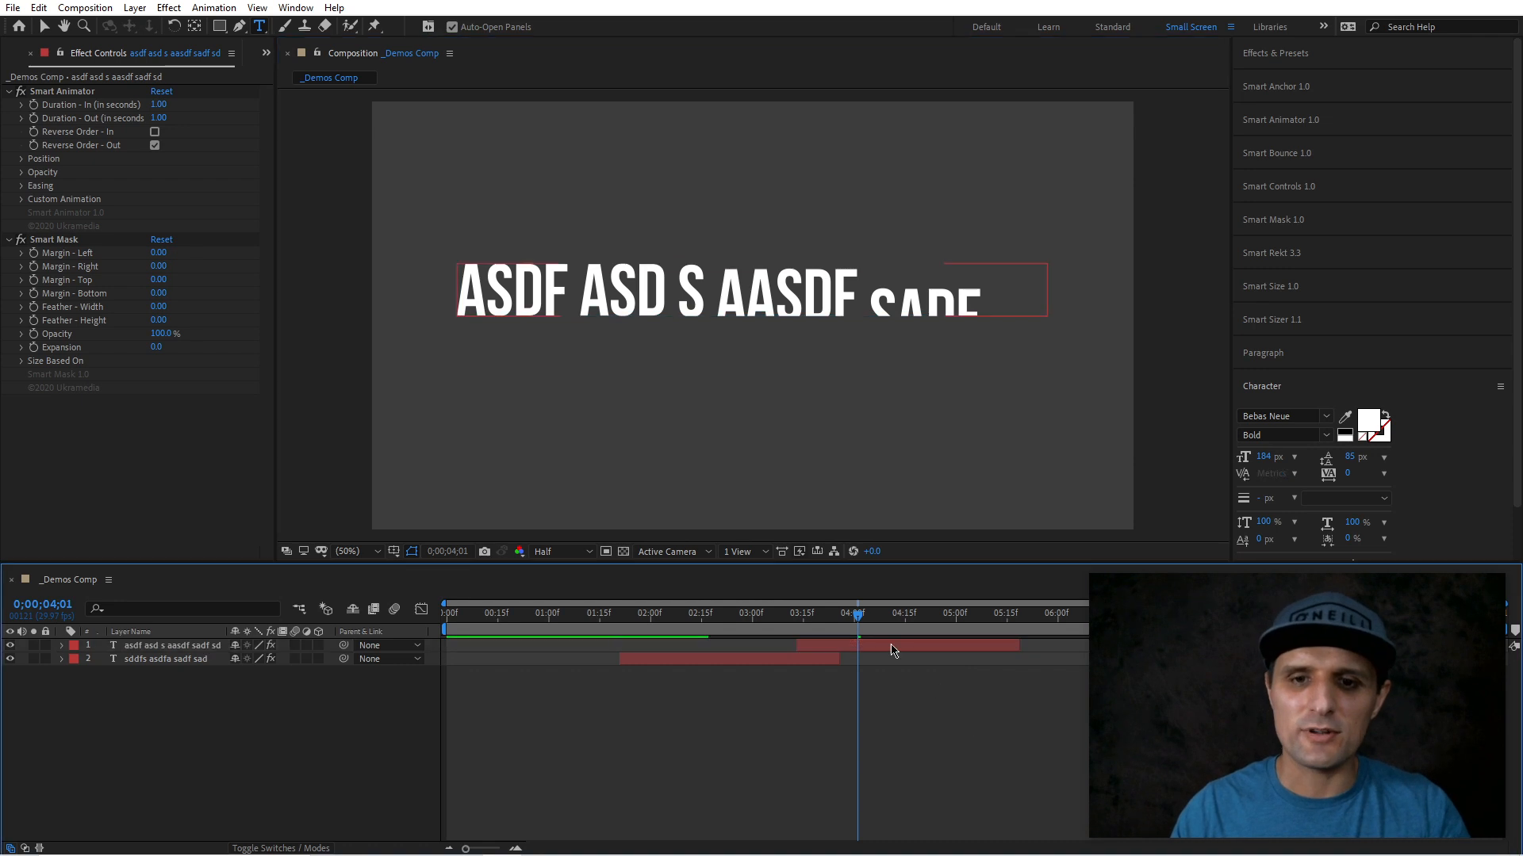
{"action": "left_click_drag", "start_coordinate": [857, 615], "coordinate": [799, 617]}
{"action": "key", "text": "space"}
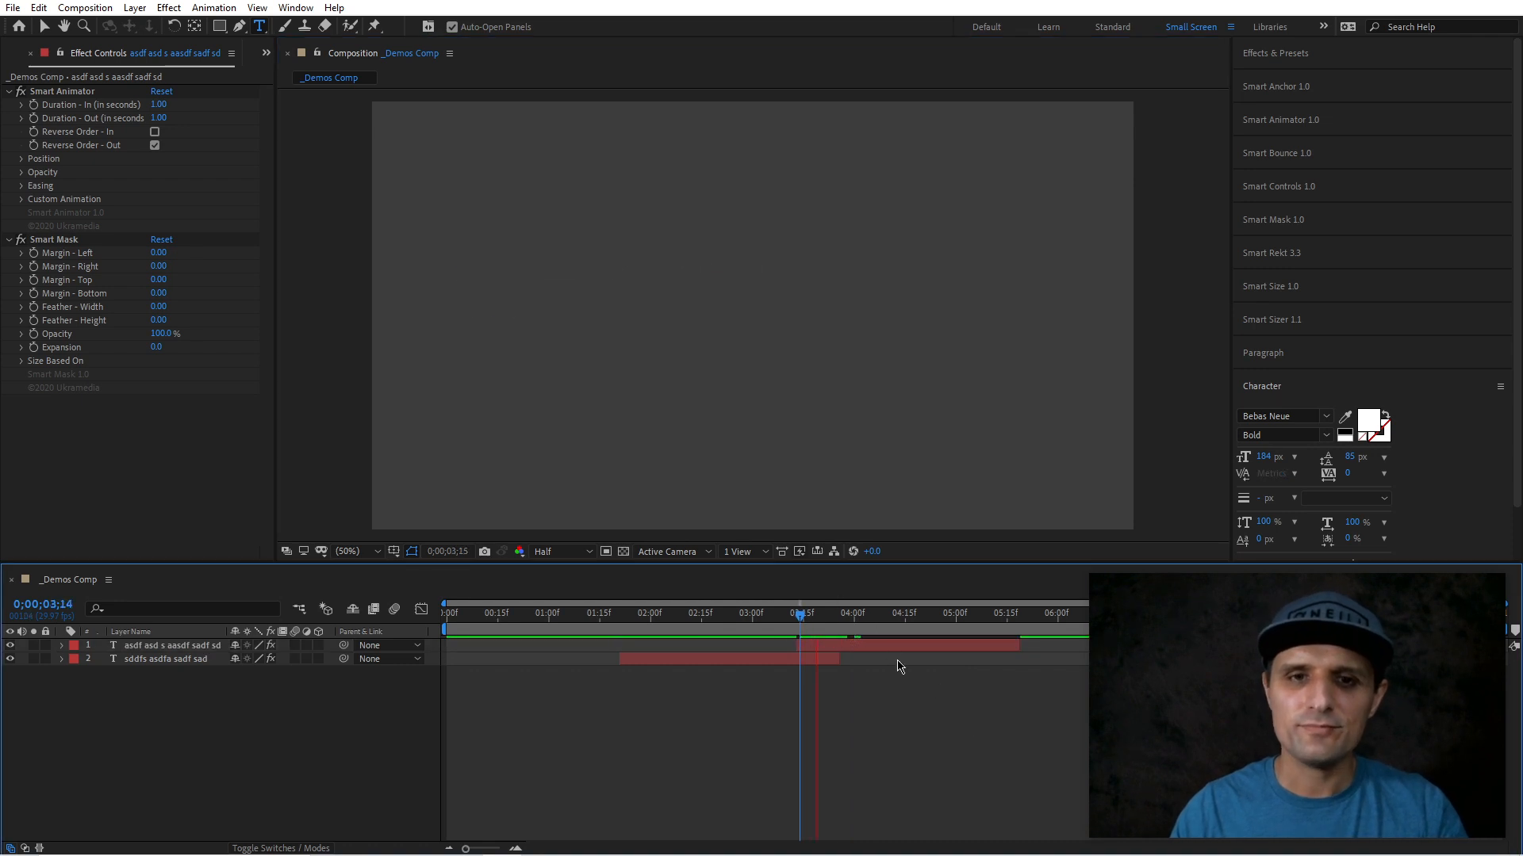
{"action": "key", "text": "space"}
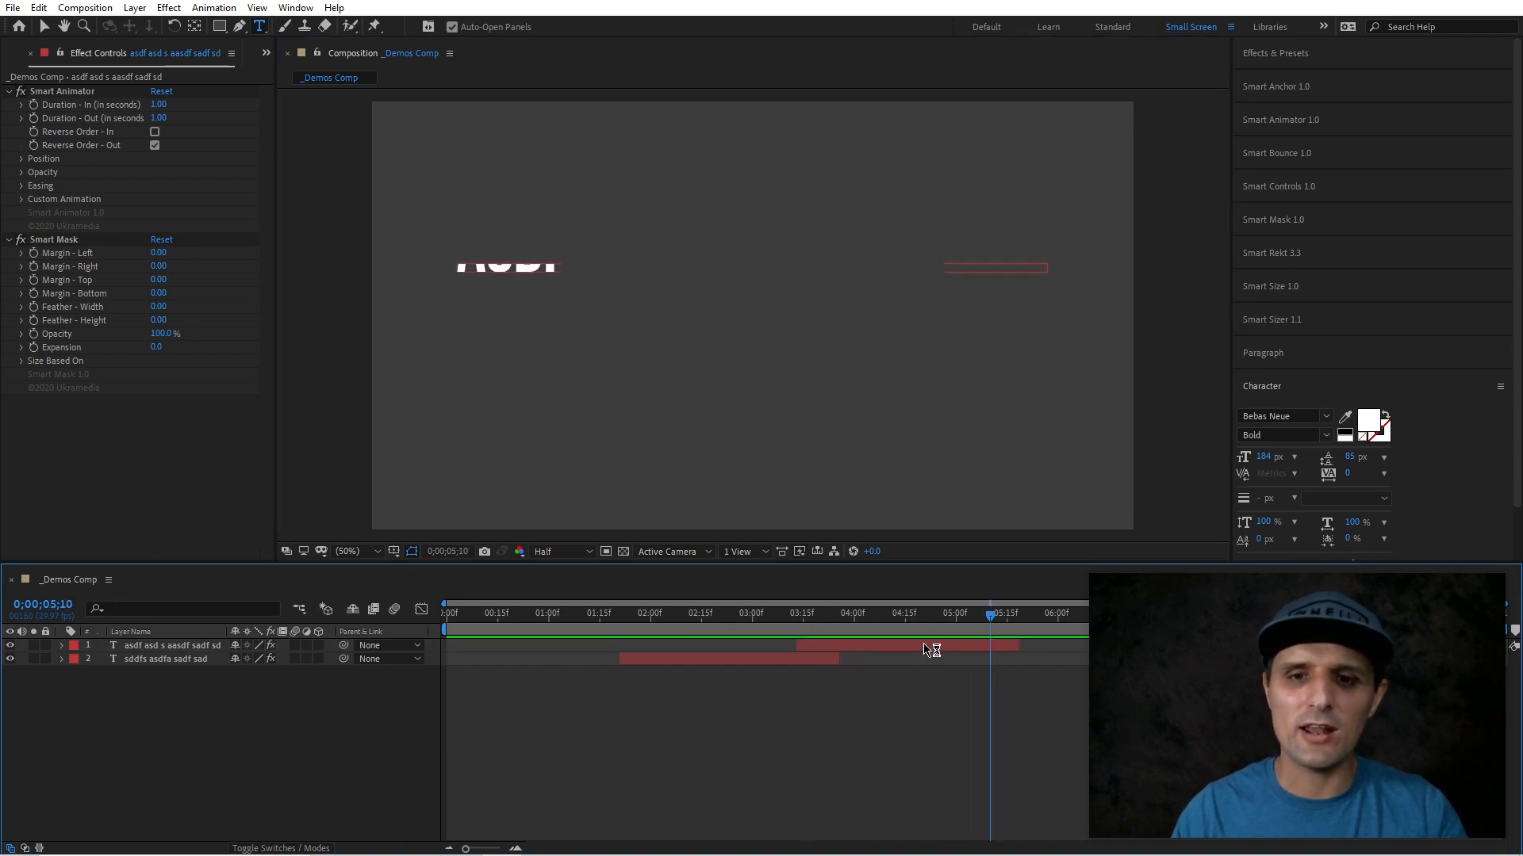
- Duplicate the second text layer, shift the new copy to start at about 5:00, and preview the transition
{"action": "left_click", "coordinate": [904, 646]}
{"action": "key", "text": "ctrl+d"}
{"action": "left_click_drag", "start_coordinate": [880, 649], "coordinate": [1040, 649]}
{"action": "left_click", "coordinate": [945, 617]}
{"action": "key", "text": "space"}
{"action": "key", "text": "space"}
{"action": "mouse_move", "coordinate": [982, 618]}
{"action": "left_mouse_down"}
{"action": "mouse_move", "coordinate": [933, 618]}
{"action": "mouse_move", "coordinate": [981, 623]}
{"action": "left_mouse_up"}
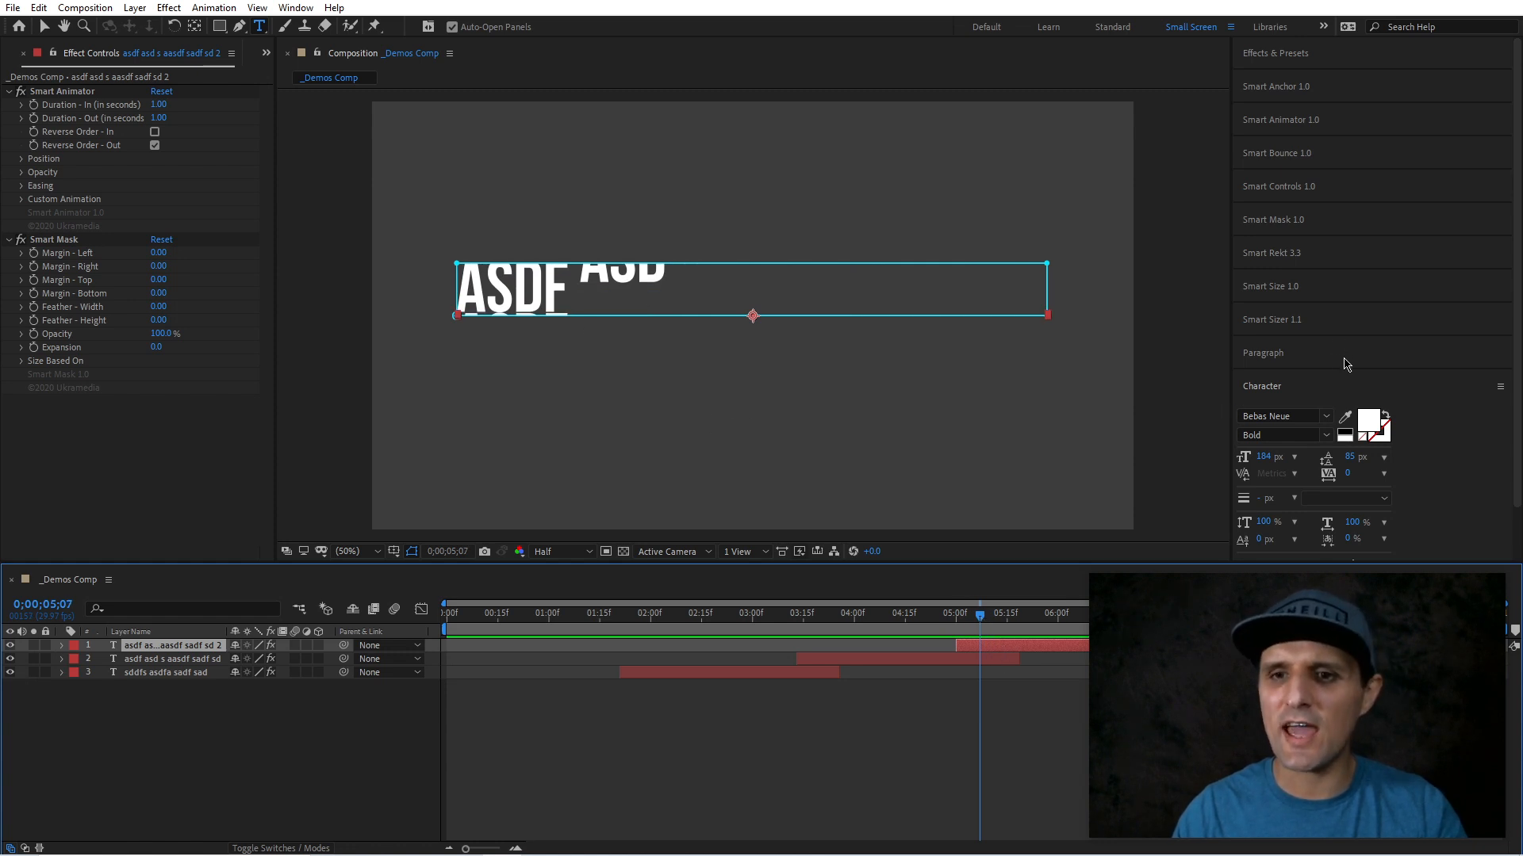
- Reapply Smart Animator to the newest text copy with the IN animation in reverse order and preview the transition
{"action": "left_click", "coordinate": [1309, 123]}
{"action": "left_click", "coordinate": [1281, 199]}
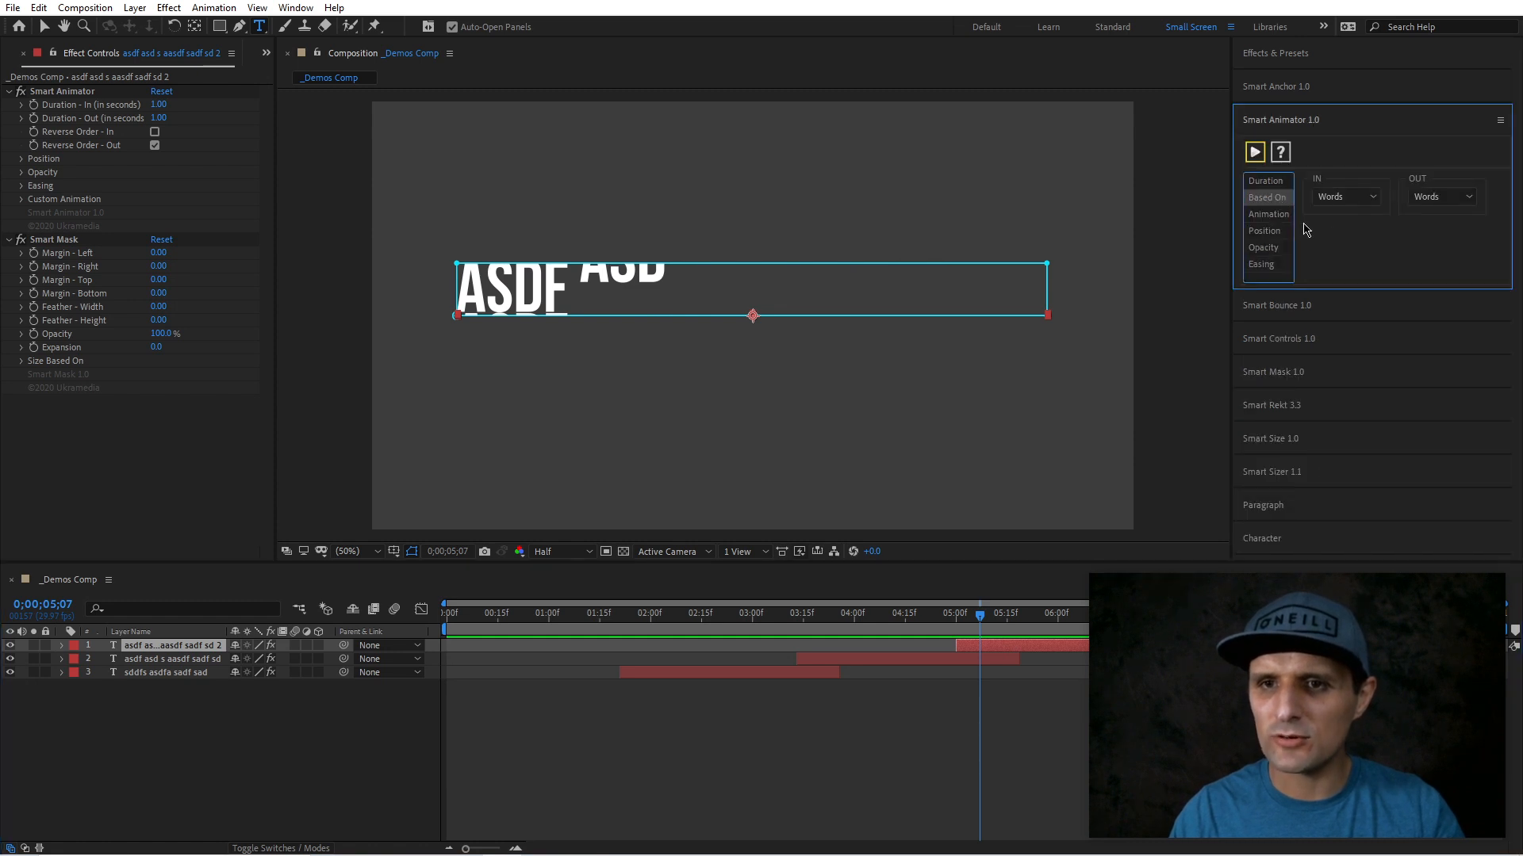
{"action": "left_click", "coordinate": [1283, 216]}
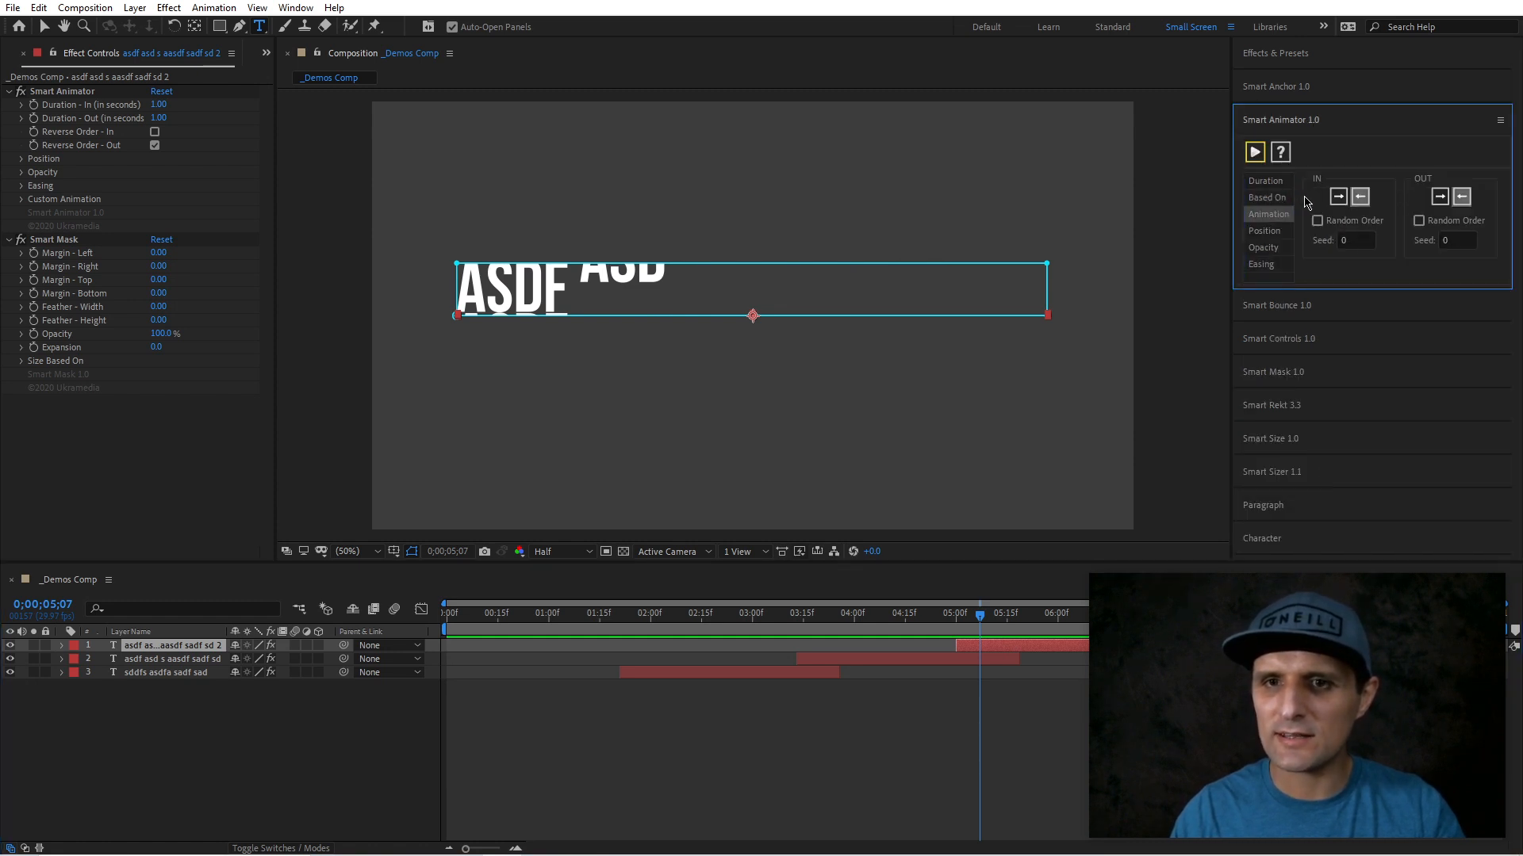
{"action": "left_click", "coordinate": [1255, 152]}
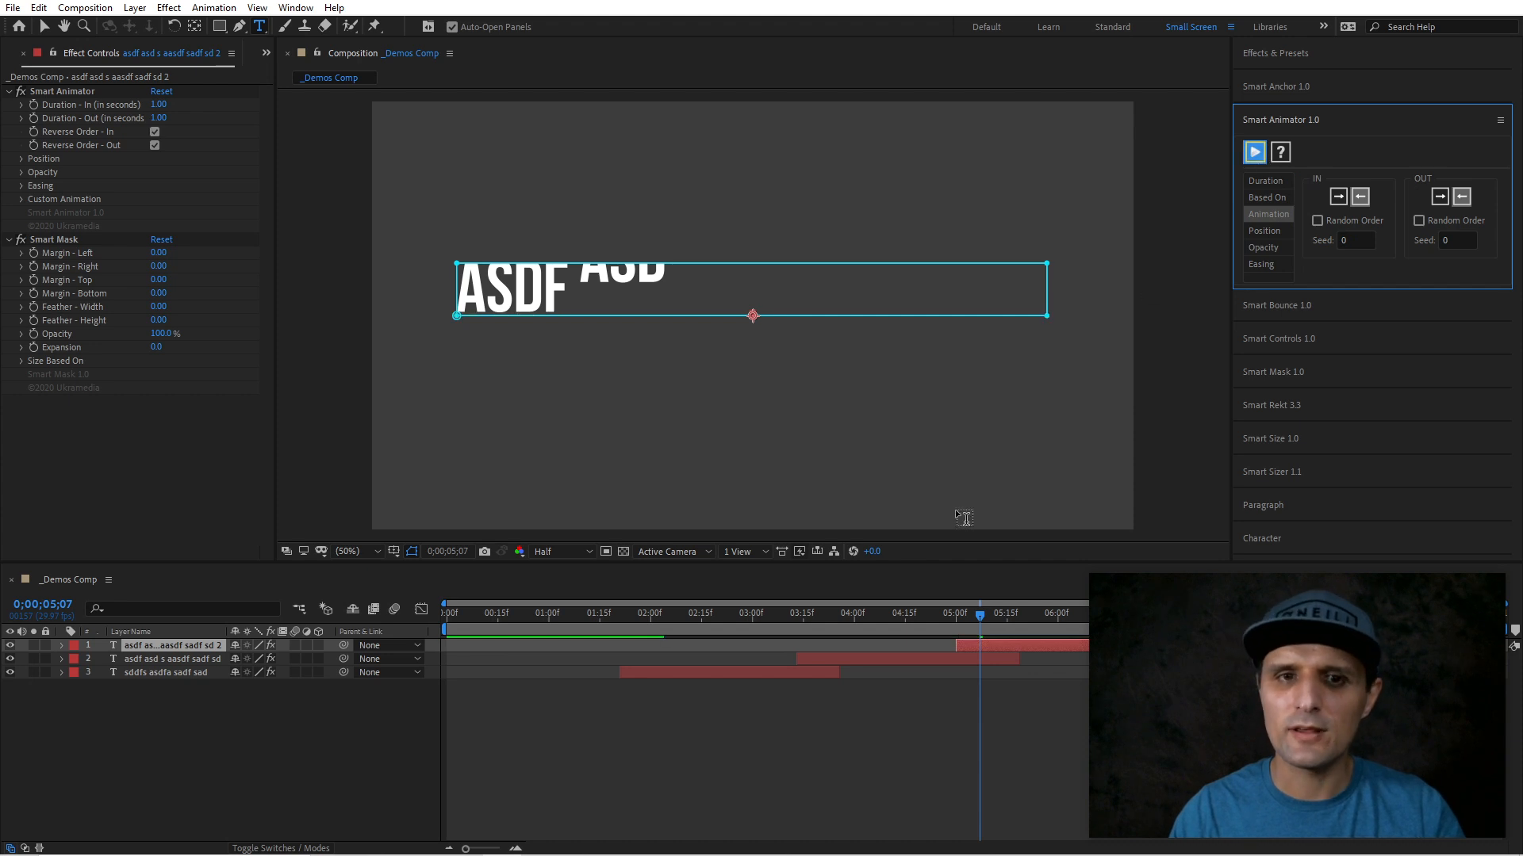
{"action": "left_click", "coordinate": [949, 616]}
{"action": "mouse_move", "coordinate": [949, 617]}
{"action": "left_mouse_down"}
{"action": "mouse_move", "coordinate": [997, 617]}
{"action": "mouse_move", "coordinate": [1004, 645]}
{"action": "mouse_move", "coordinate": [962, 619]}
{"action": "mouse_move", "coordinate": [1001, 620]}
{"action": "mouse_move", "coordinate": [944, 619]}
{"action": "left_mouse_up"}
{"action": "key", "text": "space"}
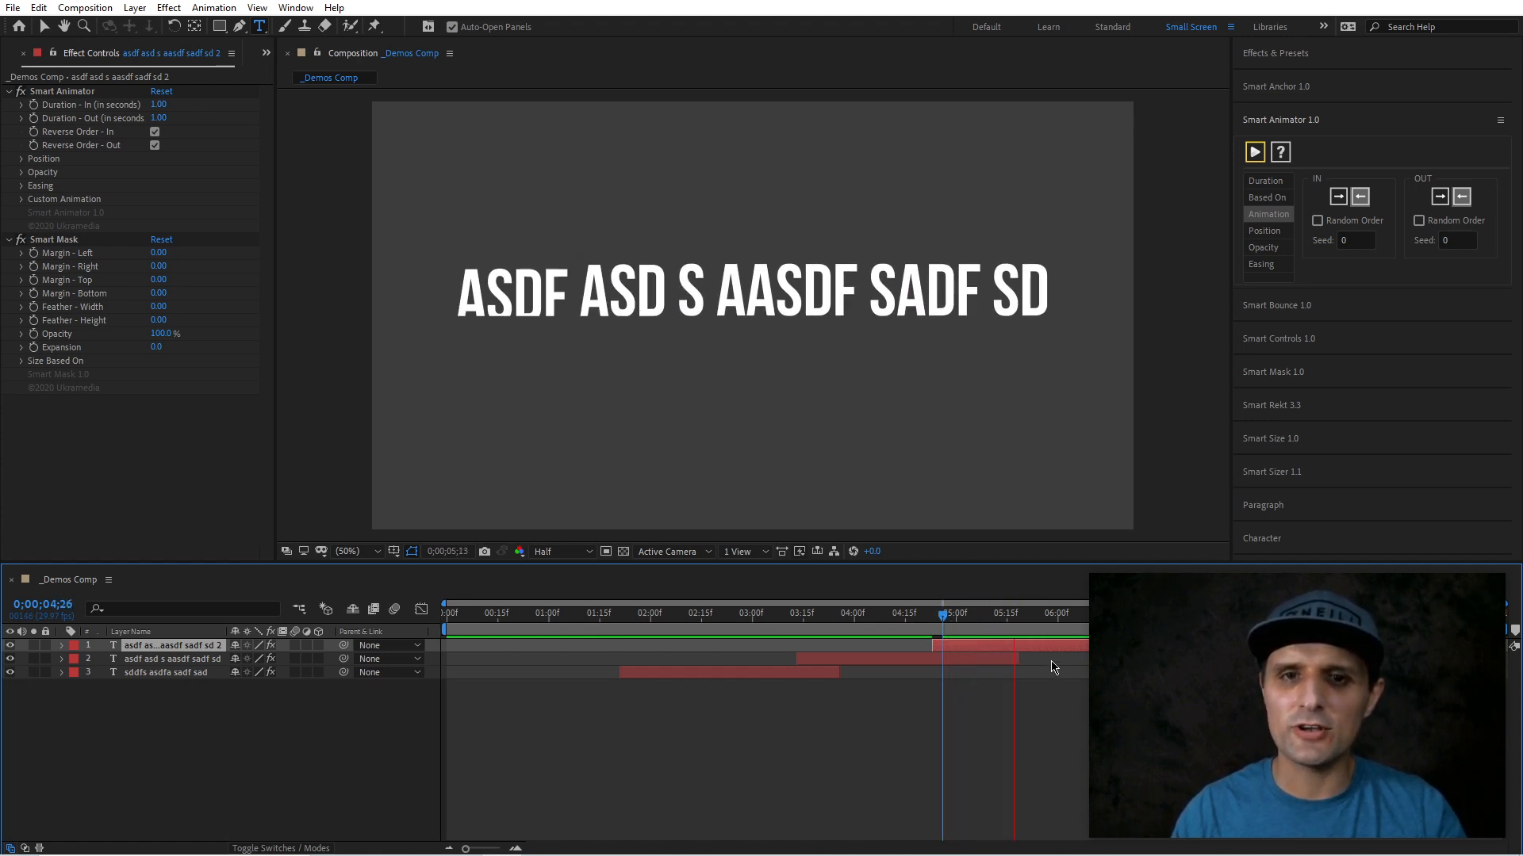
{"action": "key", "text": "space"}
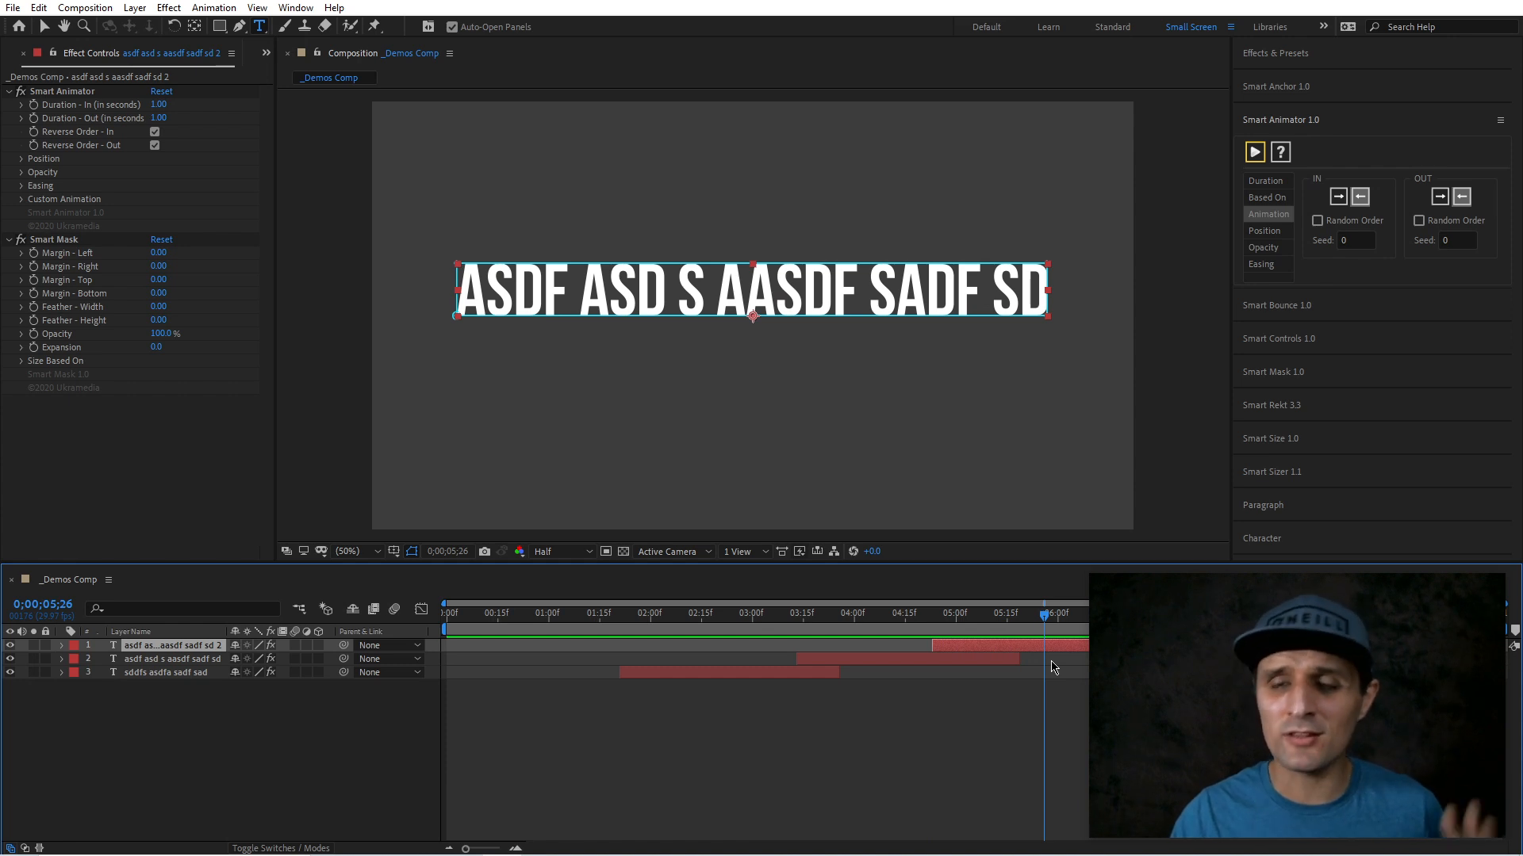
- Set the top layer's Smart Mask margins to Left 56, Right 83, Top 35, feather to Width 291, Height 116, and Expansion to -60
{"action": "left_click", "coordinate": [1340, 121]}
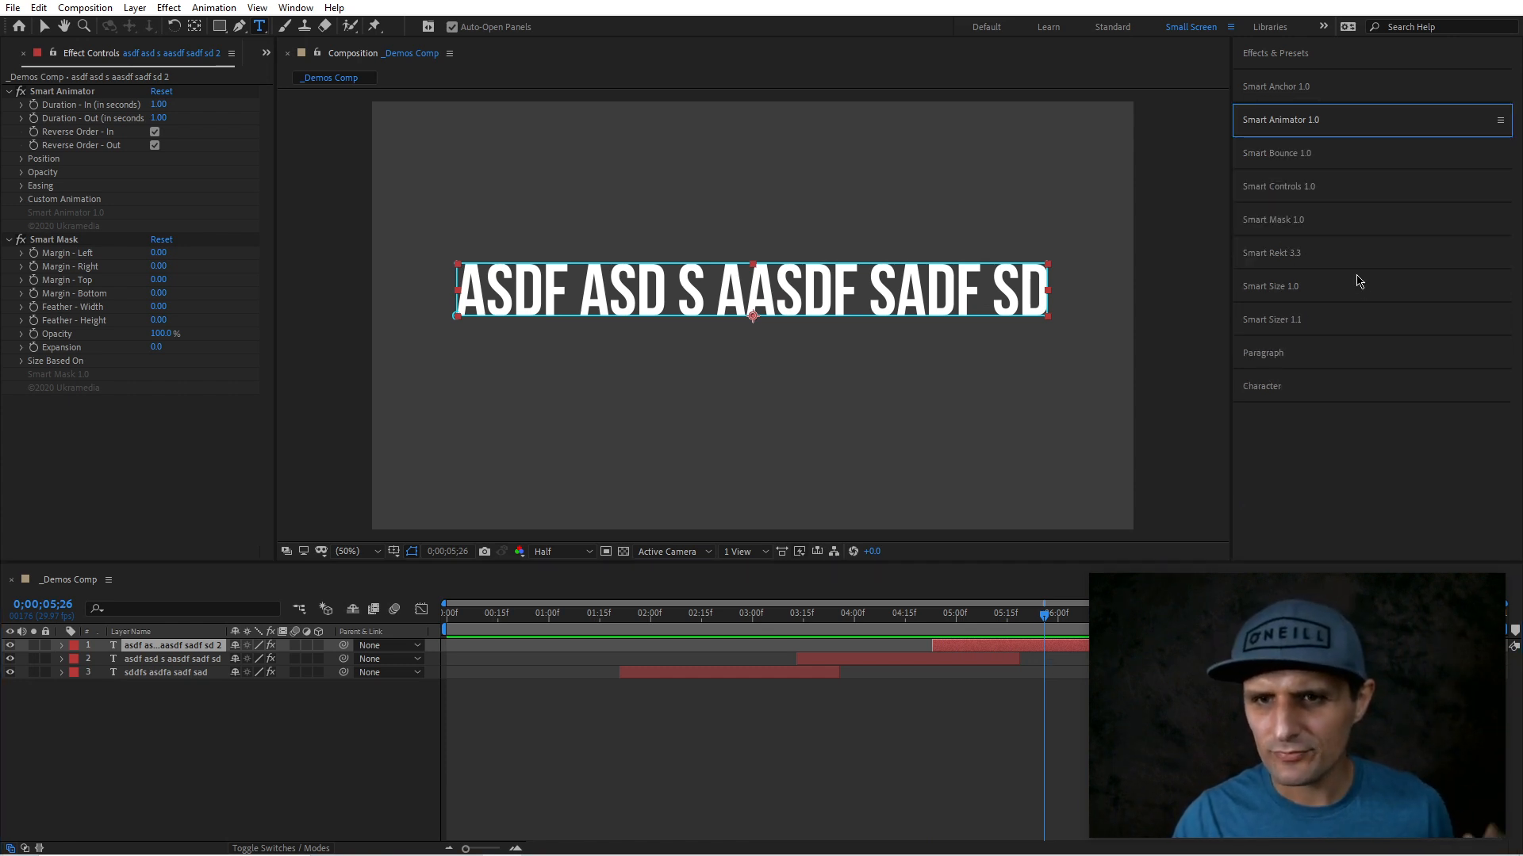
{"action": "left_click", "coordinate": [1307, 230]}
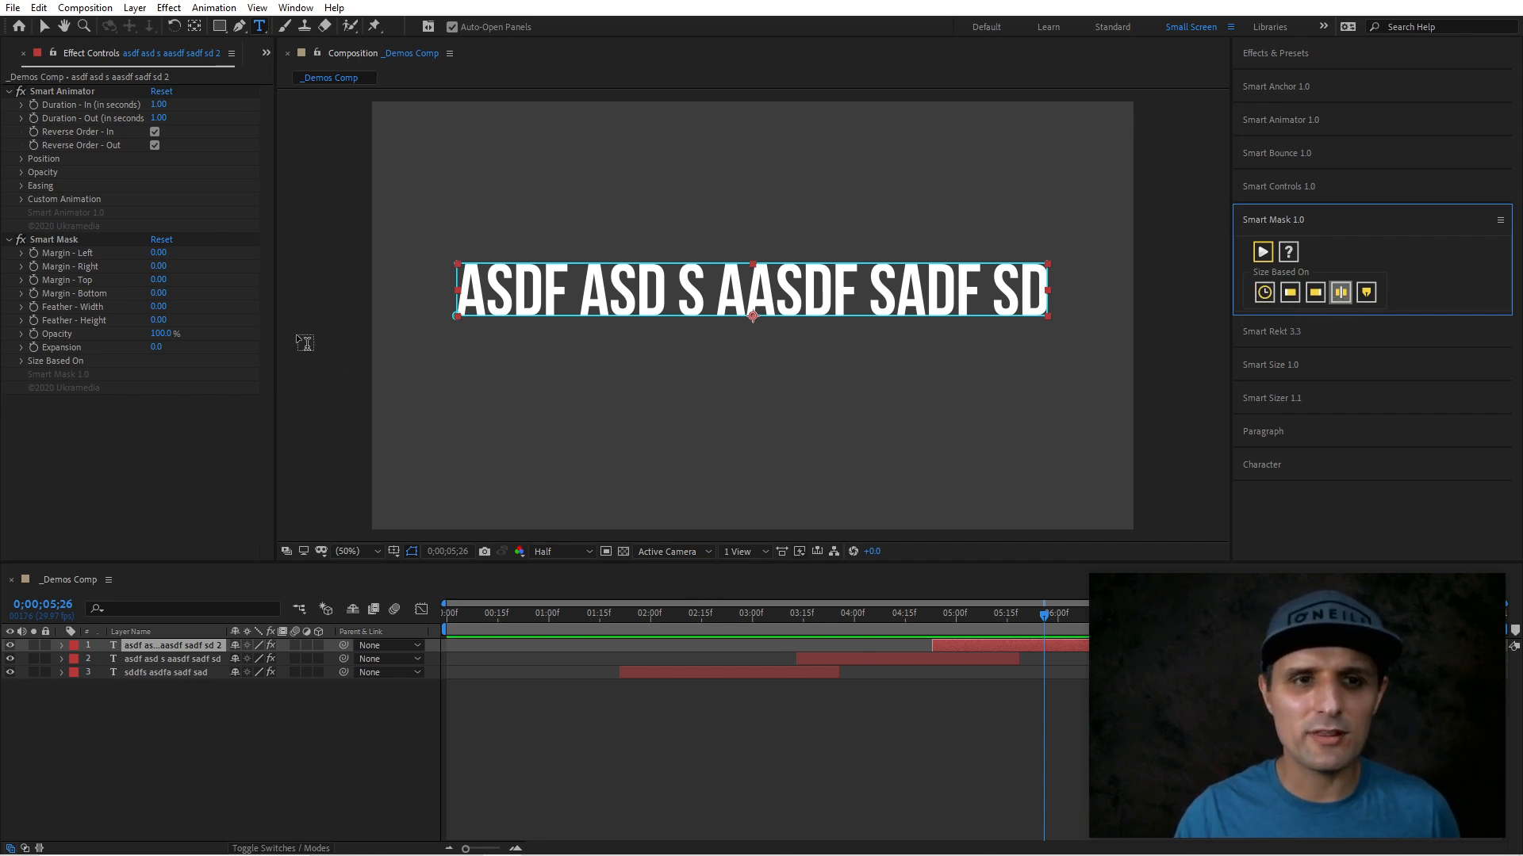
{"action": "left_click_drag", "start_coordinate": [161, 265], "coordinate": [339, 302]}
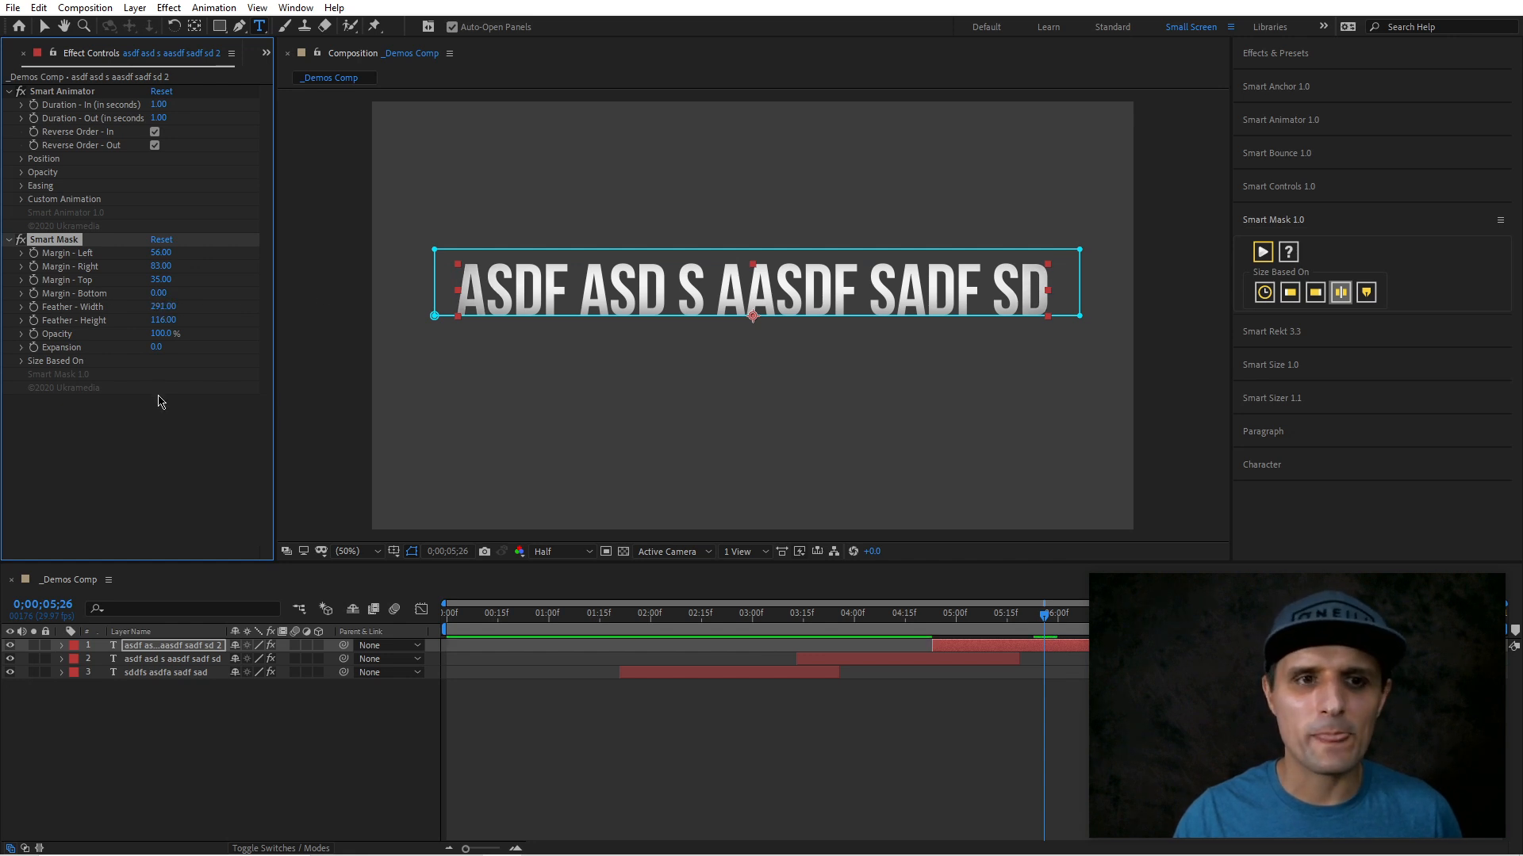
{"action": "left_click_drag", "start_coordinate": [154, 354], "coordinate": [386, 519]}
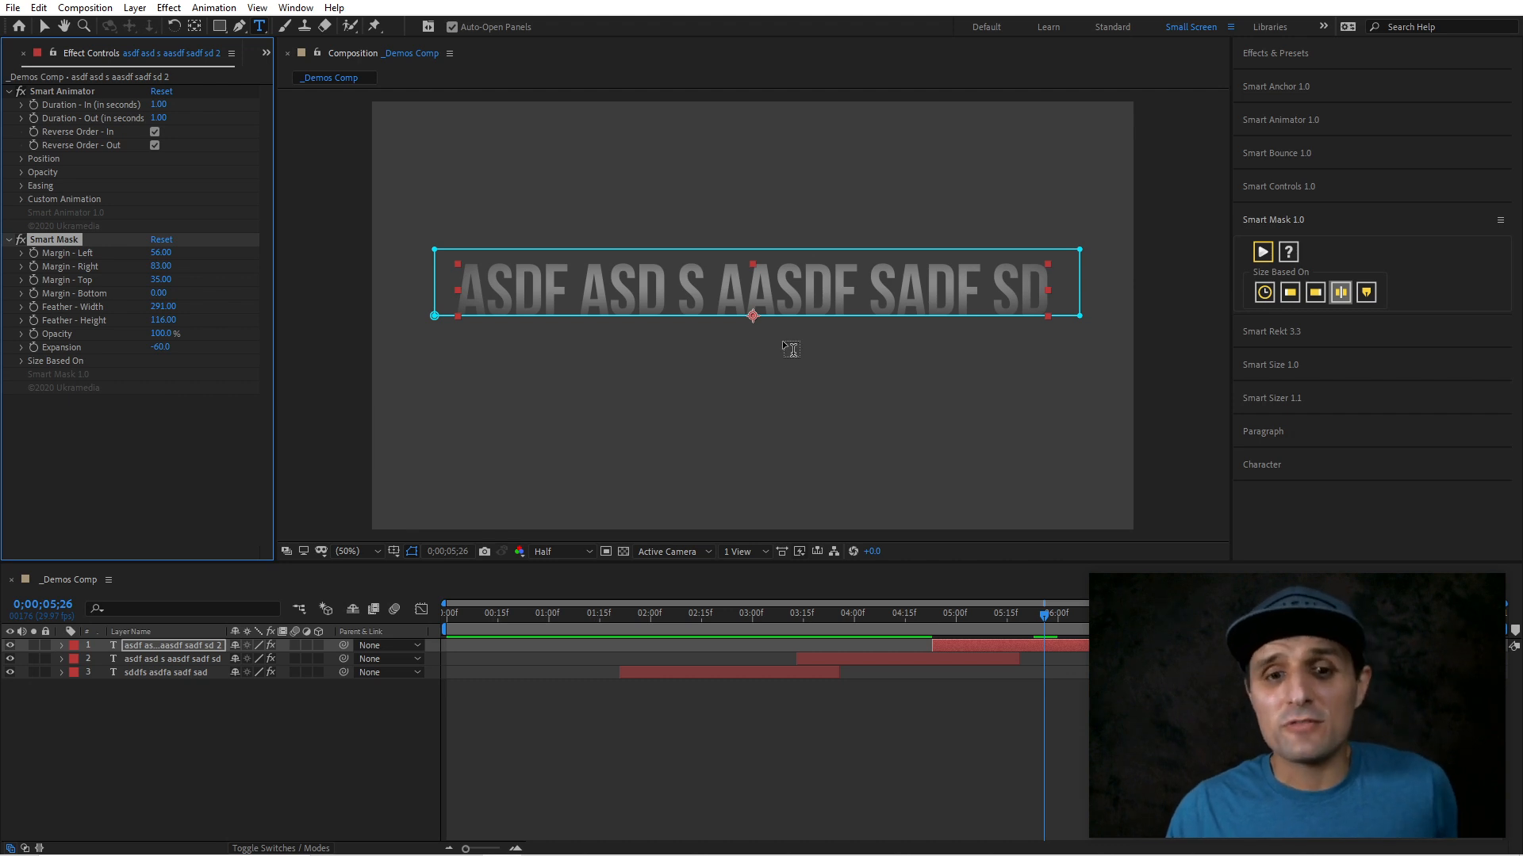
- Delete all three text layers from the composition
{"action": "left_click", "coordinate": [198, 673], "text": "shift"}
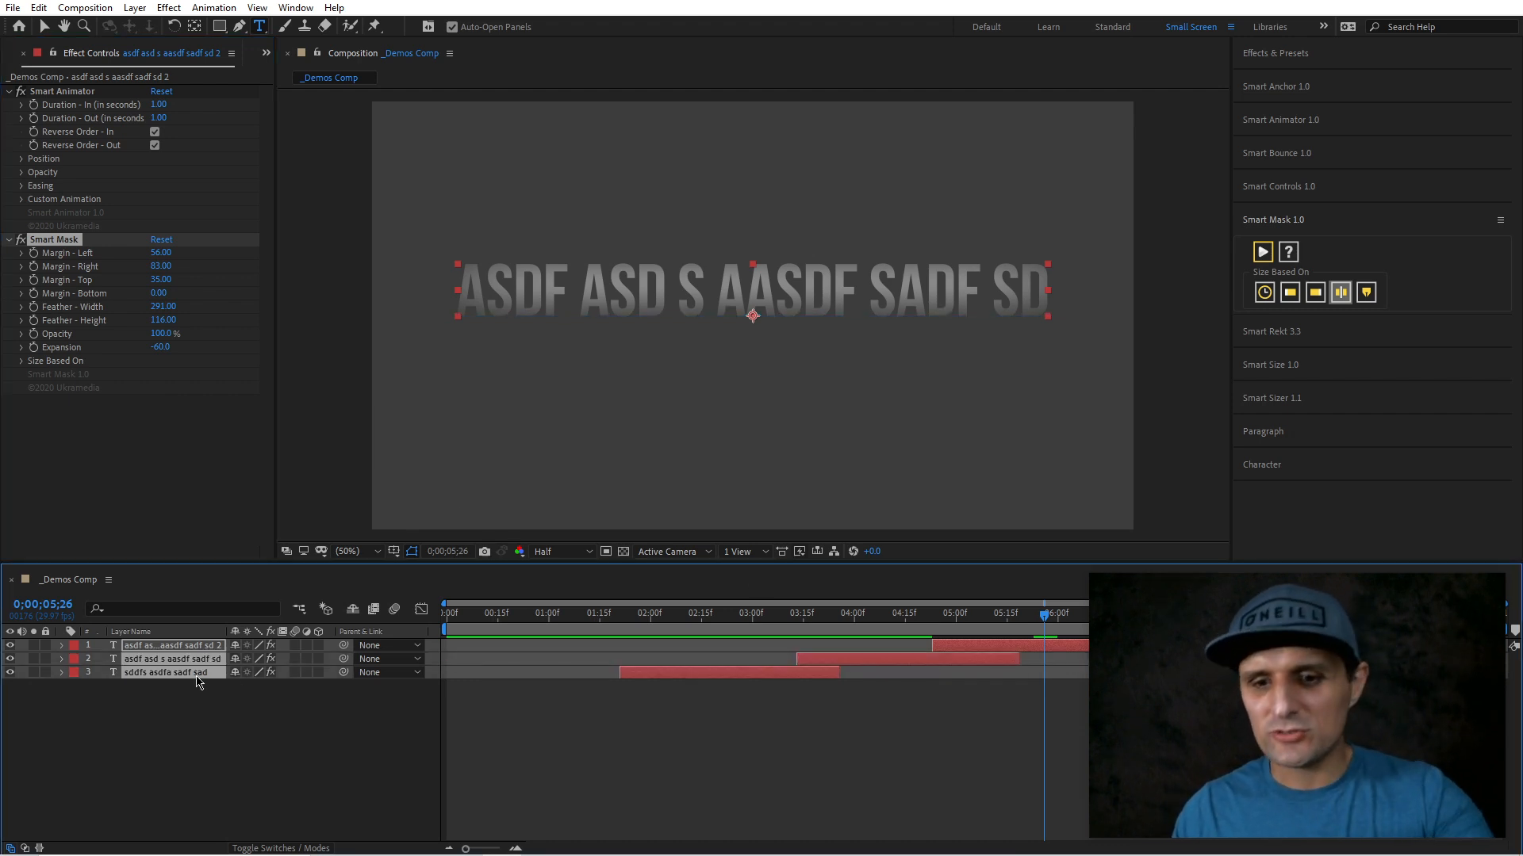
{"action": "key", "text": "Delete"}
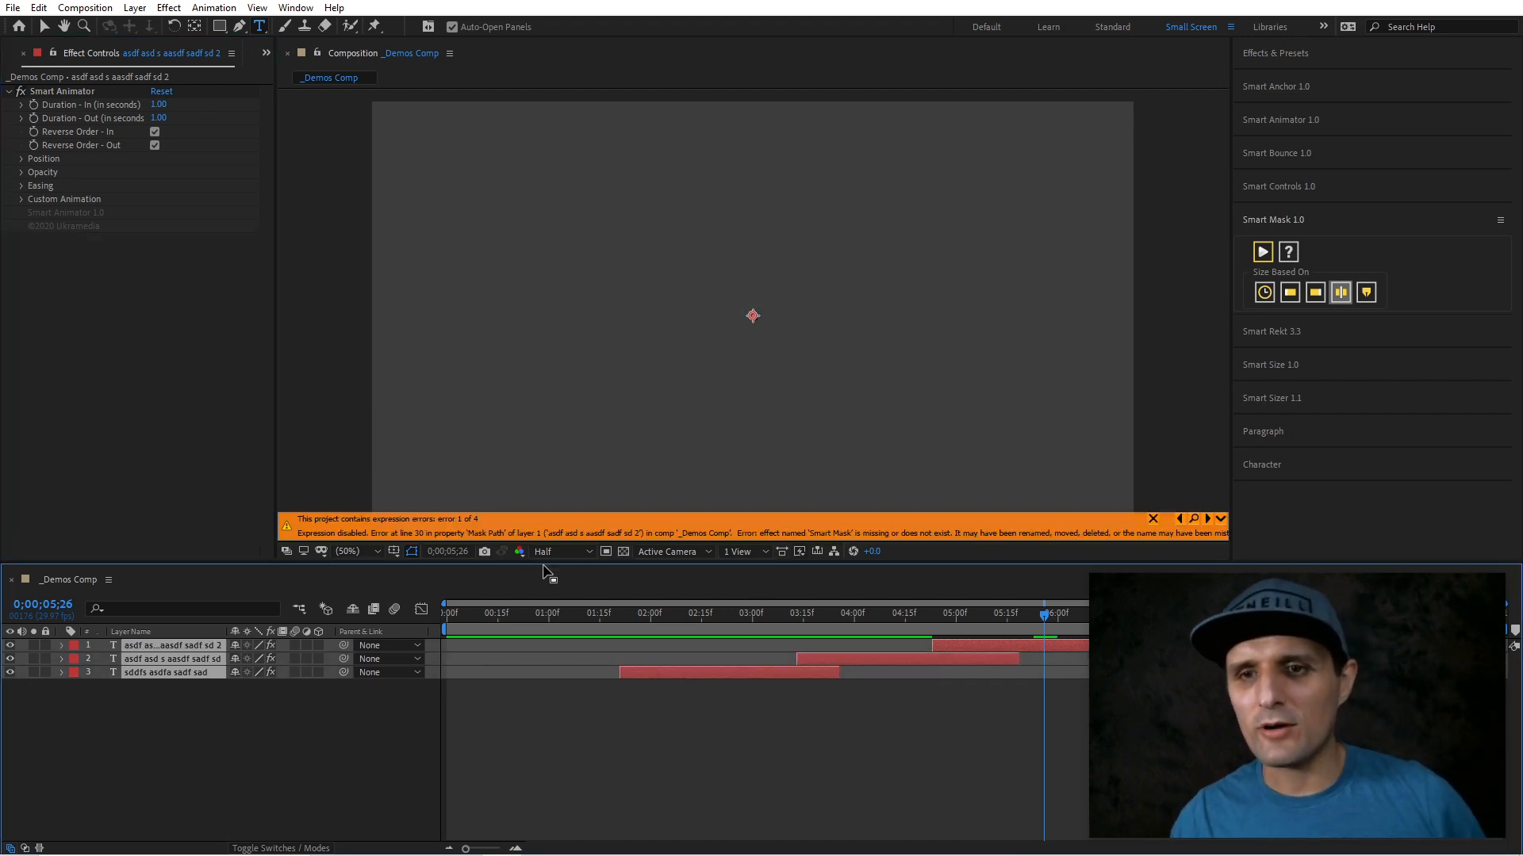
{"action": "left_click", "coordinate": [534, 743]}
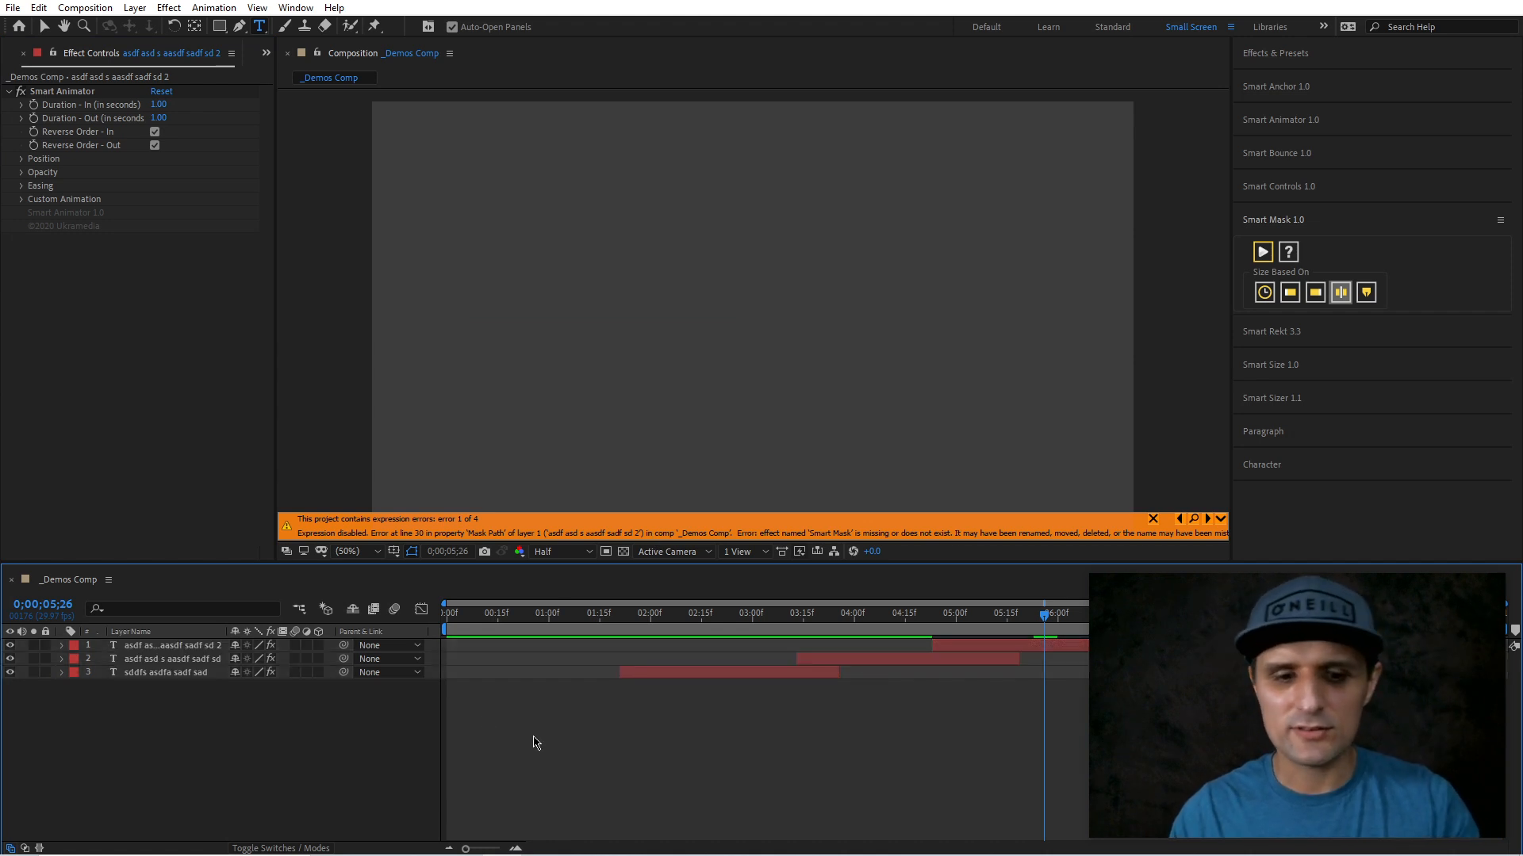
{"action": "key", "text": "ctrl+a"}
{"action": "key", "text": "Delete"}
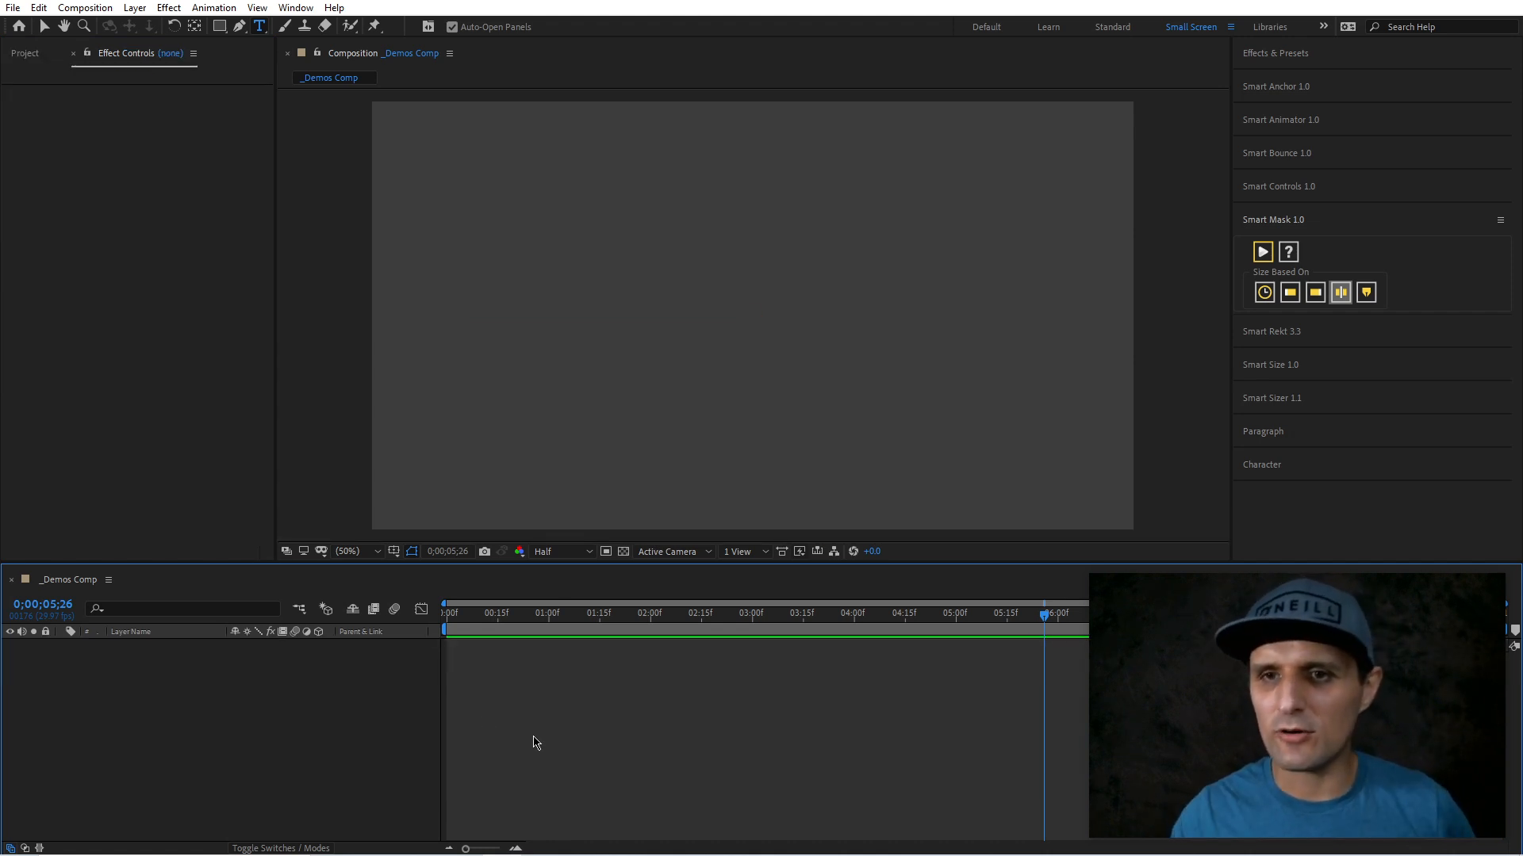
- Show the Smart Rekt controls and create three staggered text layers reading "fadssadf", "asdfasd" and "asdfasdf"
{"action": "left_click", "coordinate": [1296, 227]}
{"action": "left_click", "coordinate": [1304, 257]}
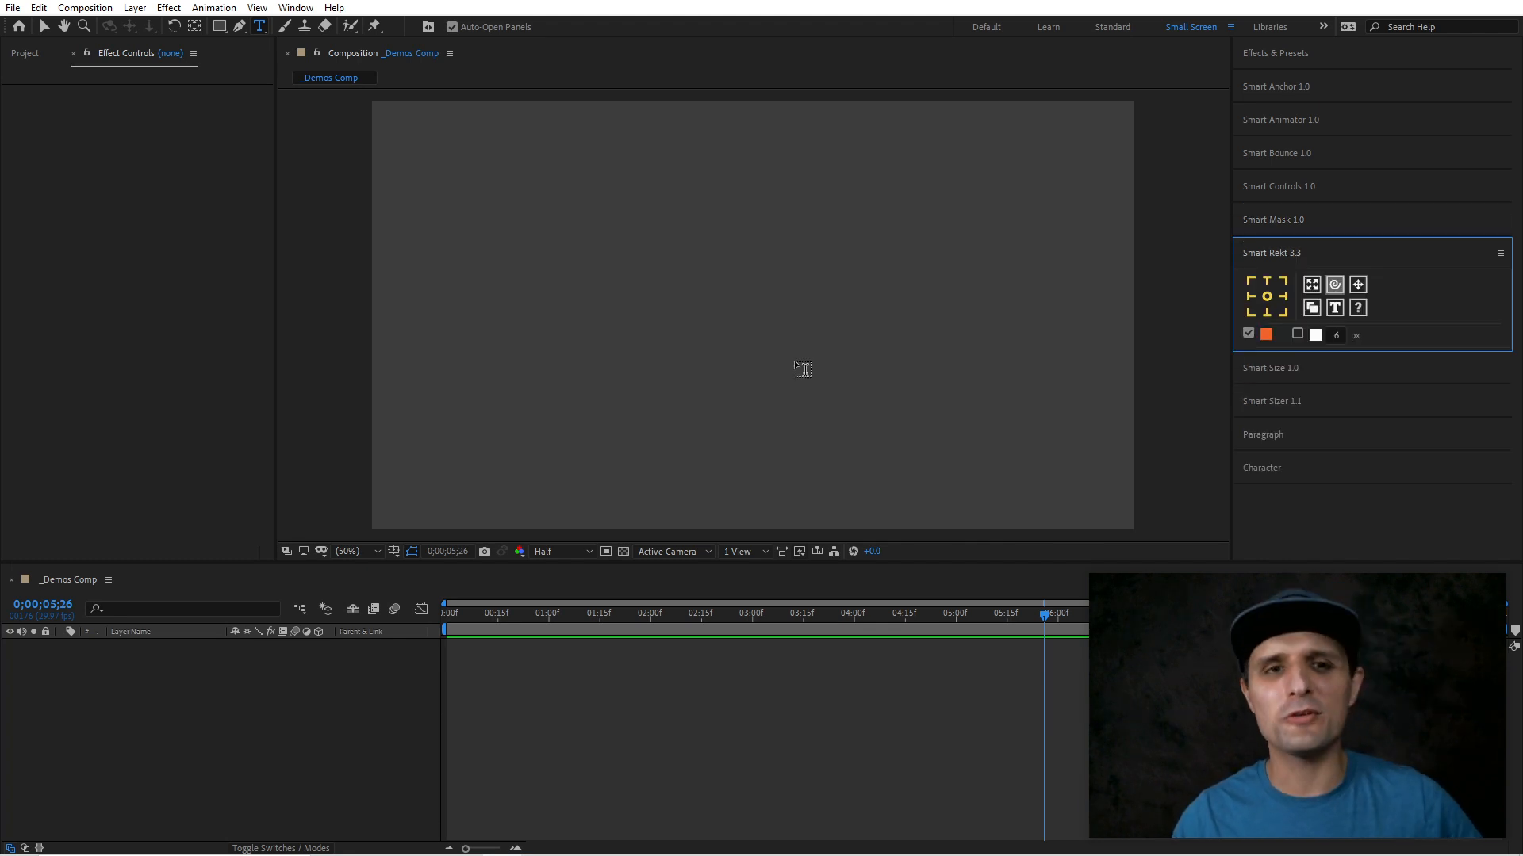
{"action": "left_click", "coordinate": [572, 216]}
{"action": "type", "text": "fadssadf"}
{"action": "left_click", "coordinate": [687, 323]}
{"action": "type", "text": "asdfasd"}
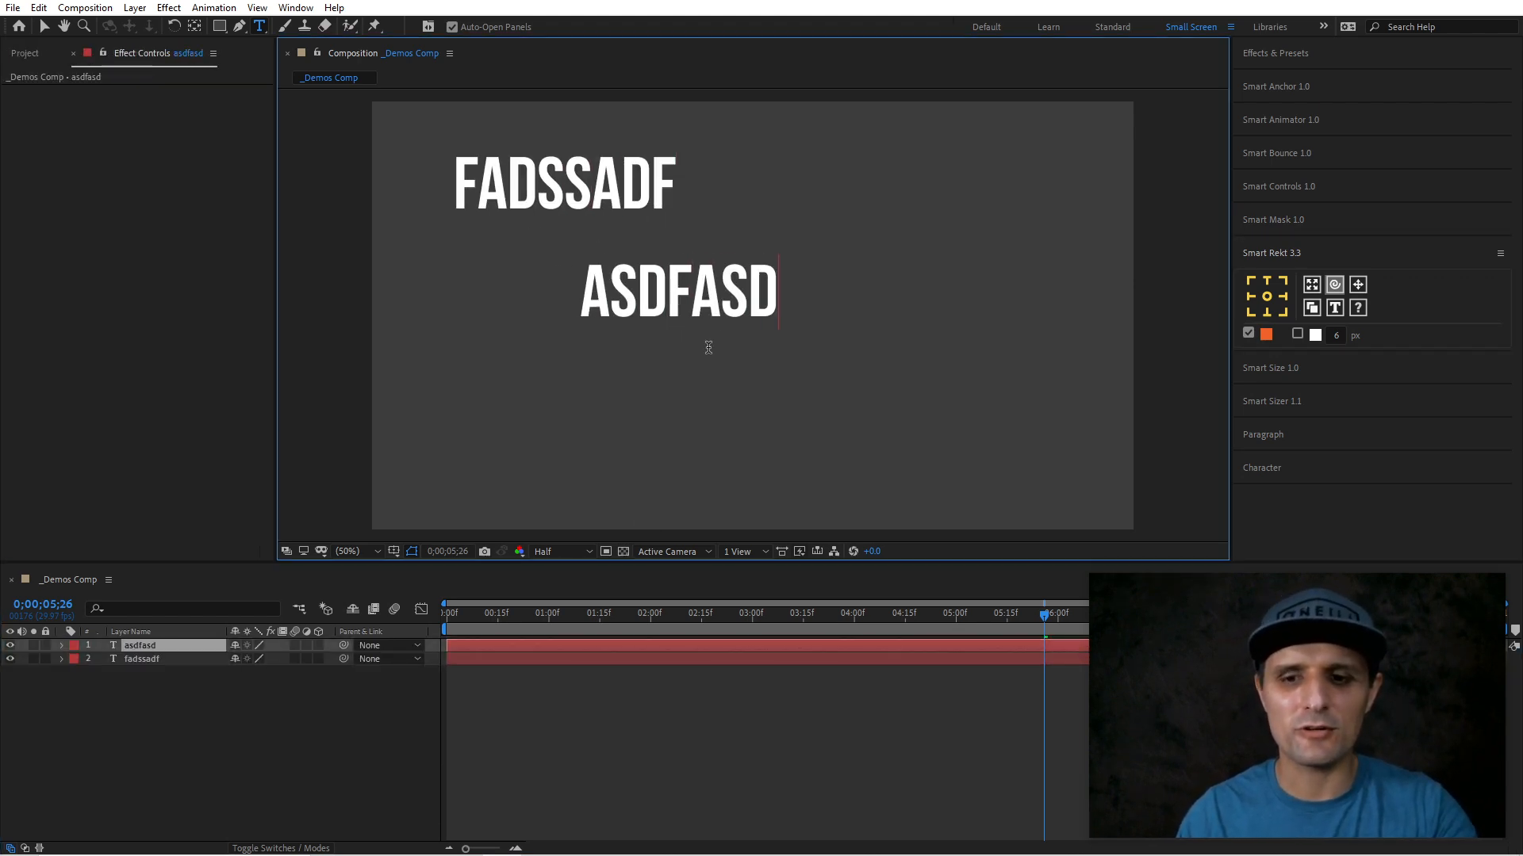
{"action": "left_click", "coordinate": [868, 440]}
{"action": "type", "text": "asdfasdf"}
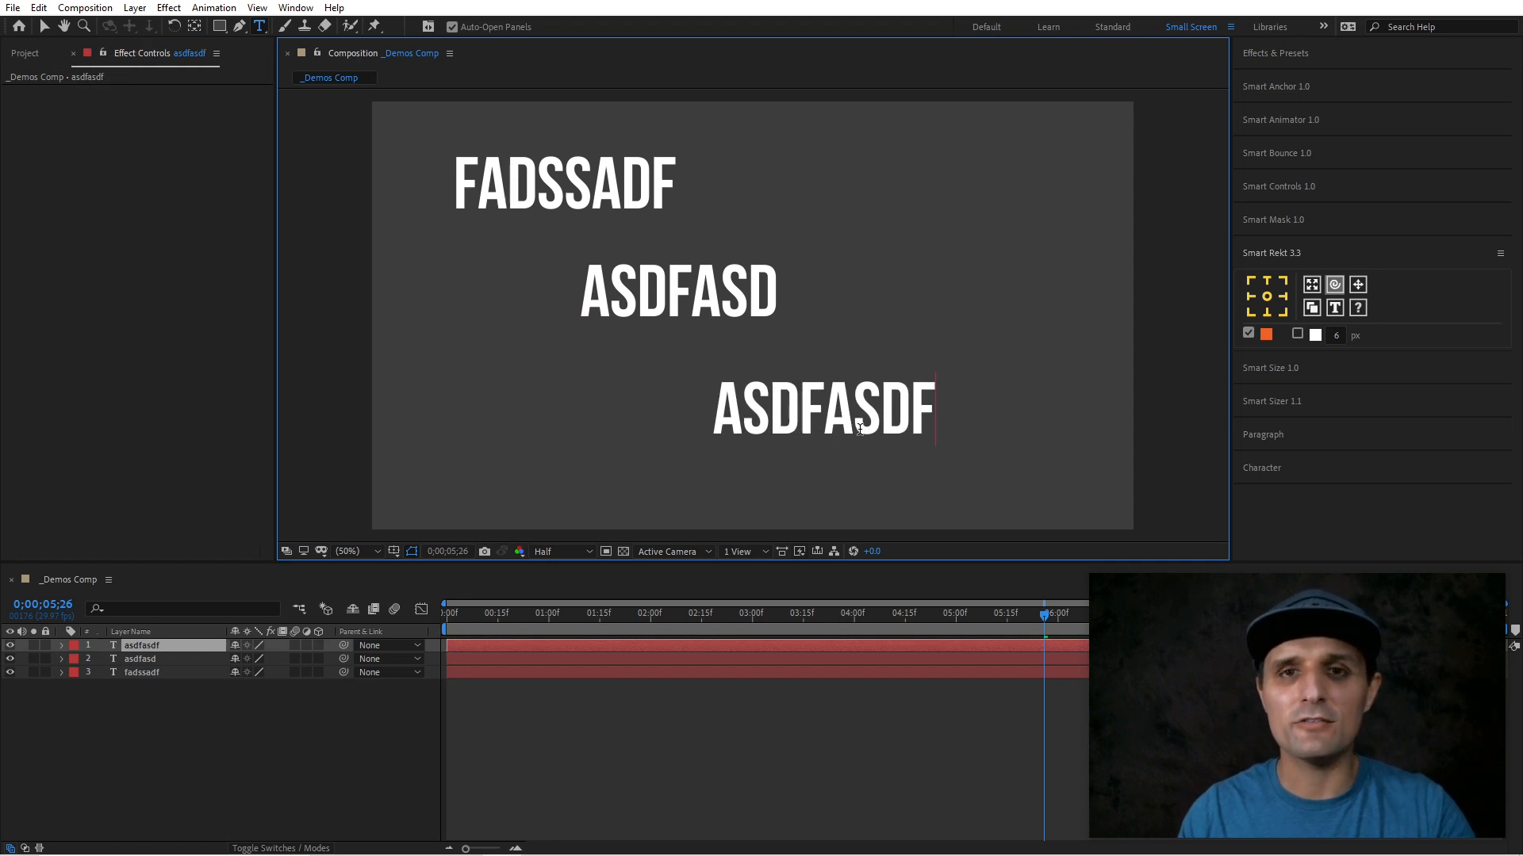
{"action": "key", "text": "Escape"}
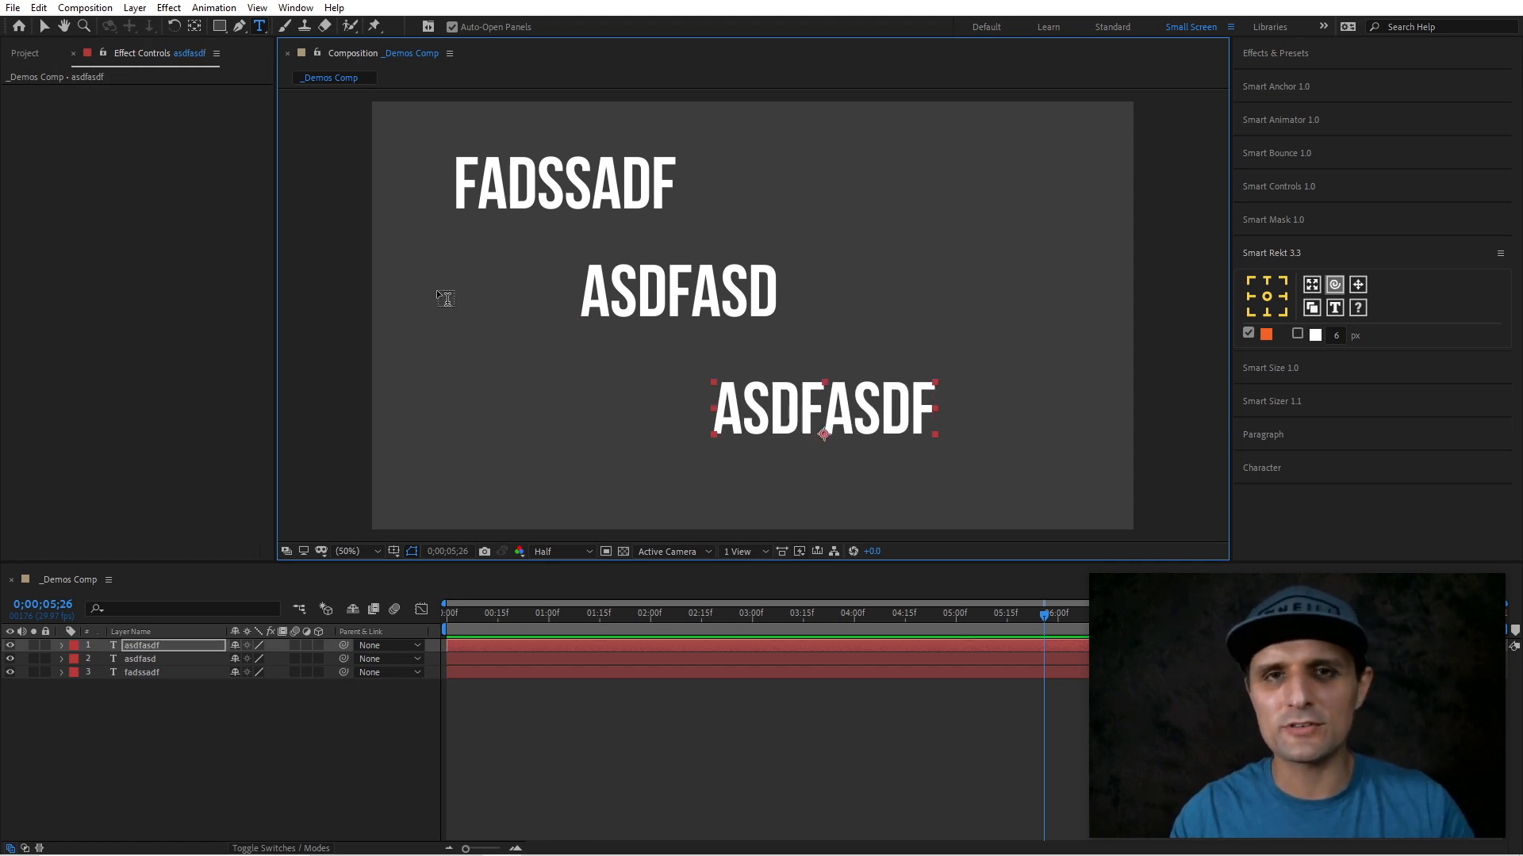
- Place Christmas Tree.jpg in the composition, scale it down in the upper-right area, and select it together with the three text layers
{"action": "key", "text": "v"}
{"action": "left_click_drag", "start_coordinate": [866, 166], "coordinate": [576, 414]}
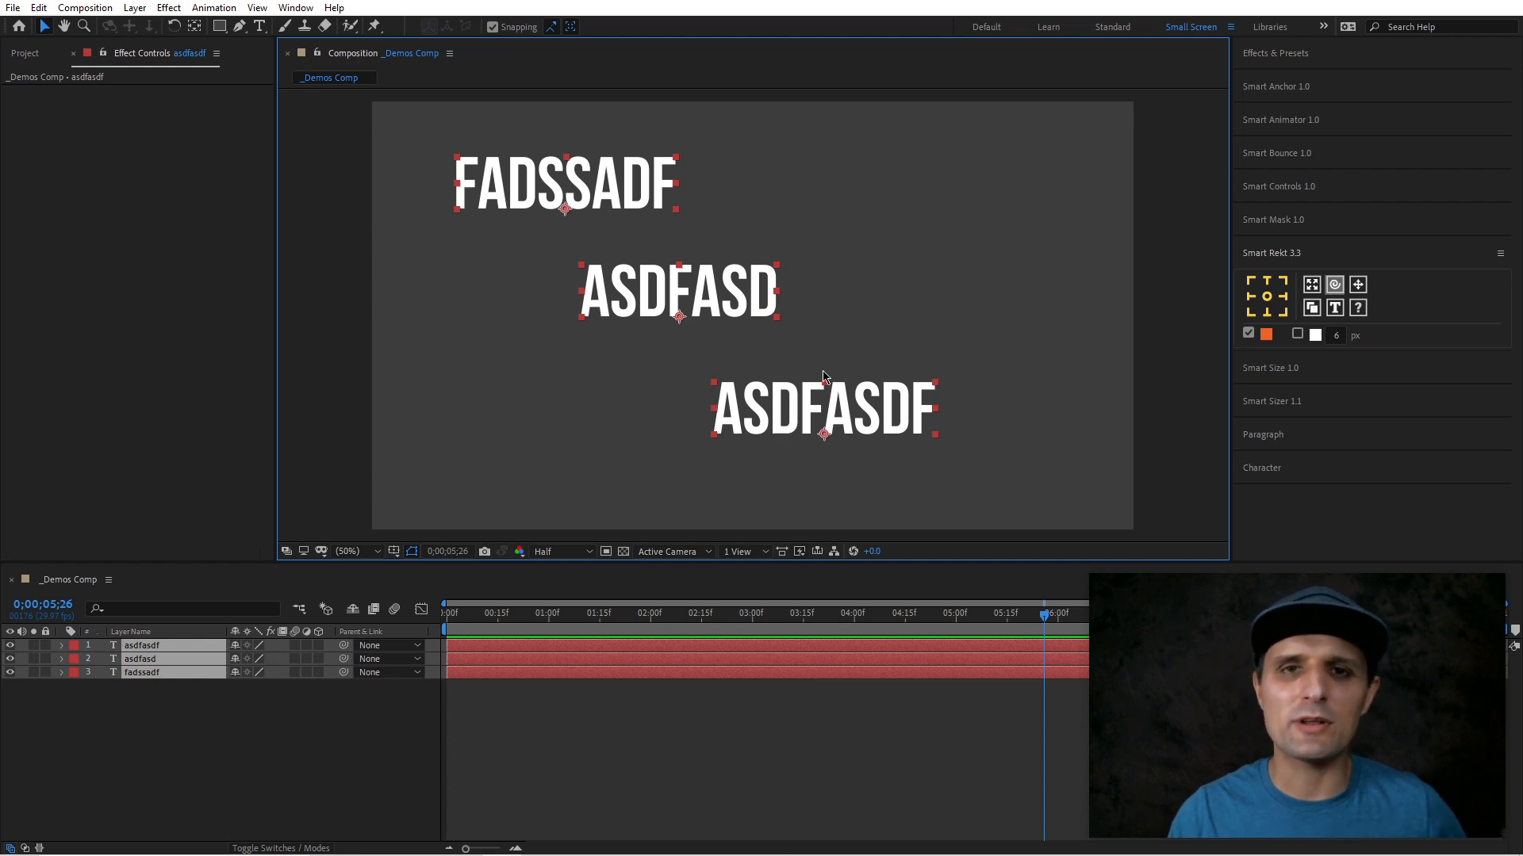
{"action": "left_click", "coordinate": [26, 53]}
{"action": "left_click", "coordinate": [95, 311]}
{"action": "left_click_drag", "start_coordinate": [79, 231], "coordinate": [890, 264]}
{"action": "left_click_drag", "start_coordinate": [1100, 363], "coordinate": [954, 298]}
{"action": "left_click_drag", "start_coordinate": [883, 259], "coordinate": [970, 201]}
{"action": "left_click_drag", "start_coordinate": [1025, 414], "coordinate": [545, 145]}
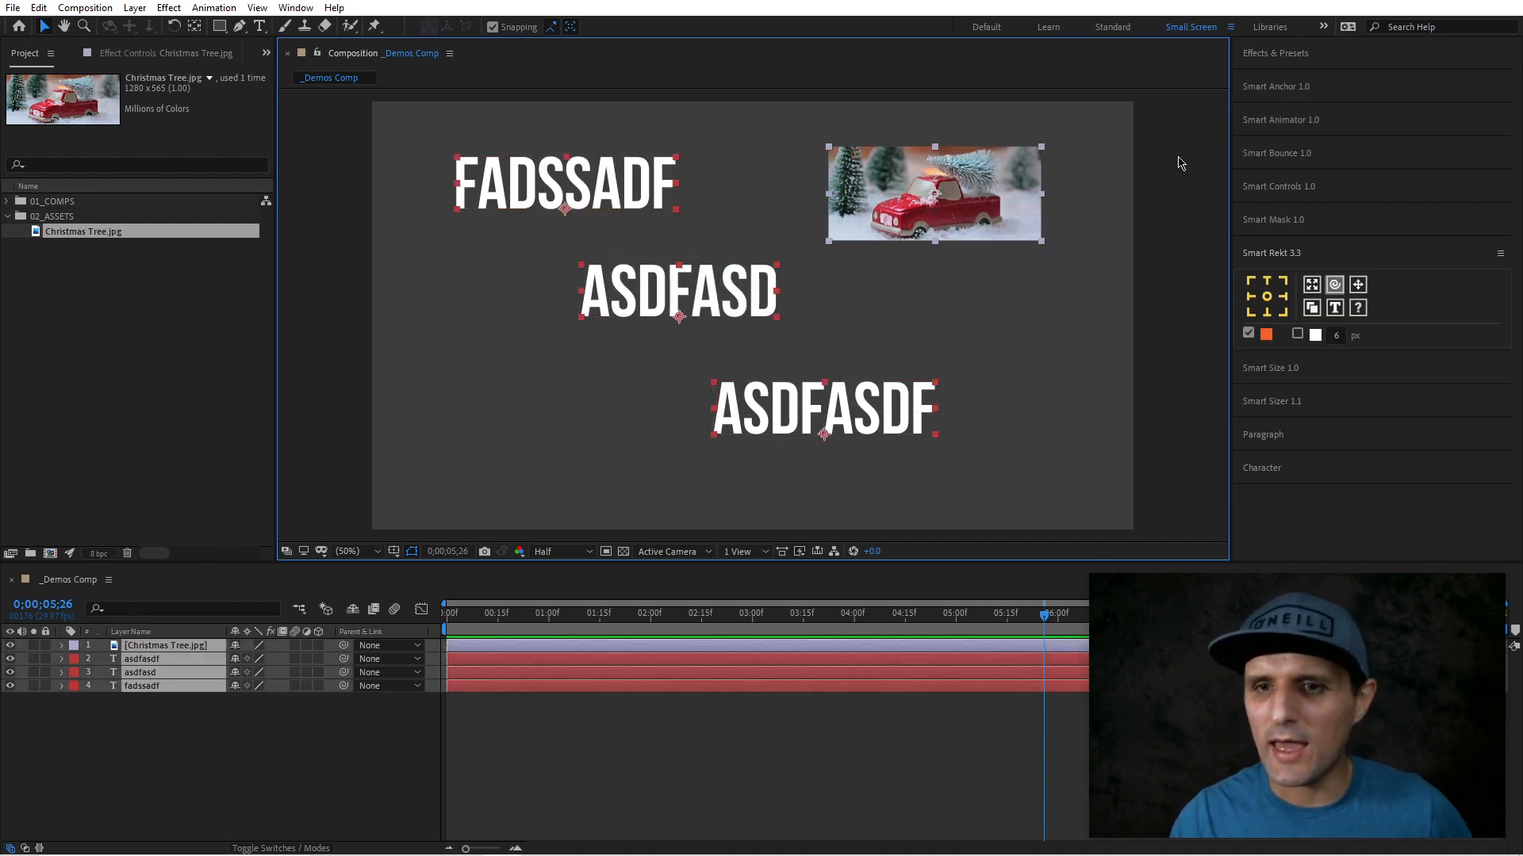
- Try generating top-left anchored Smart Rekt rectangles behind the four selected layers, move the image to test them, and undo everything
{"action": "left_click", "coordinate": [1252, 283]}
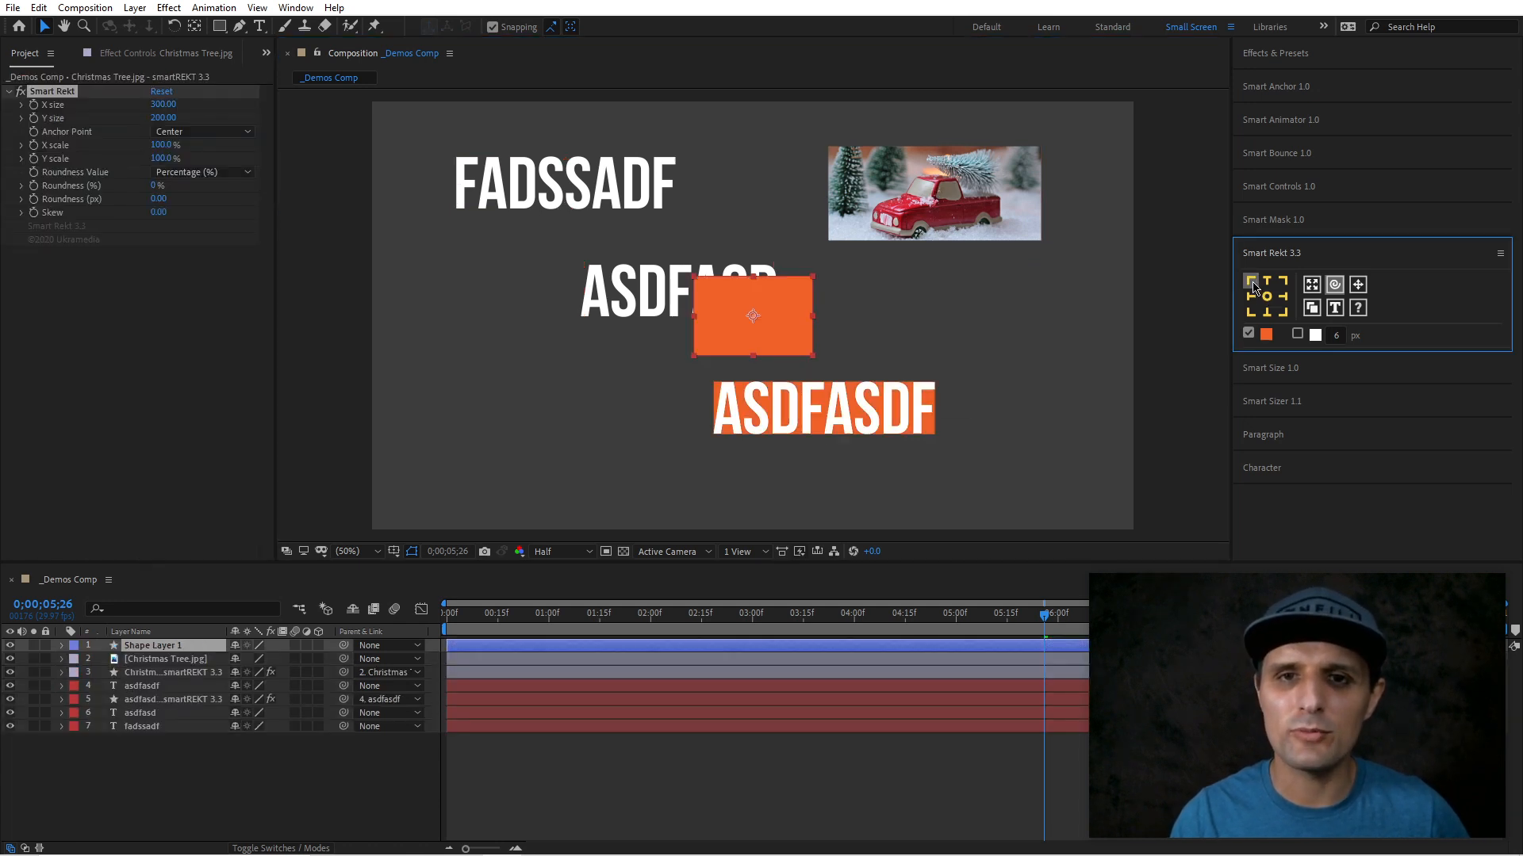
{"action": "left_click_drag", "start_coordinate": [877, 184], "coordinate": [938, 281]}
{"action": "left_click", "coordinate": [385, 659]}
{"action": "left_click", "coordinate": [381, 675]}
{"action": "left_click_drag", "start_coordinate": [945, 205], "coordinate": [984, 302]}
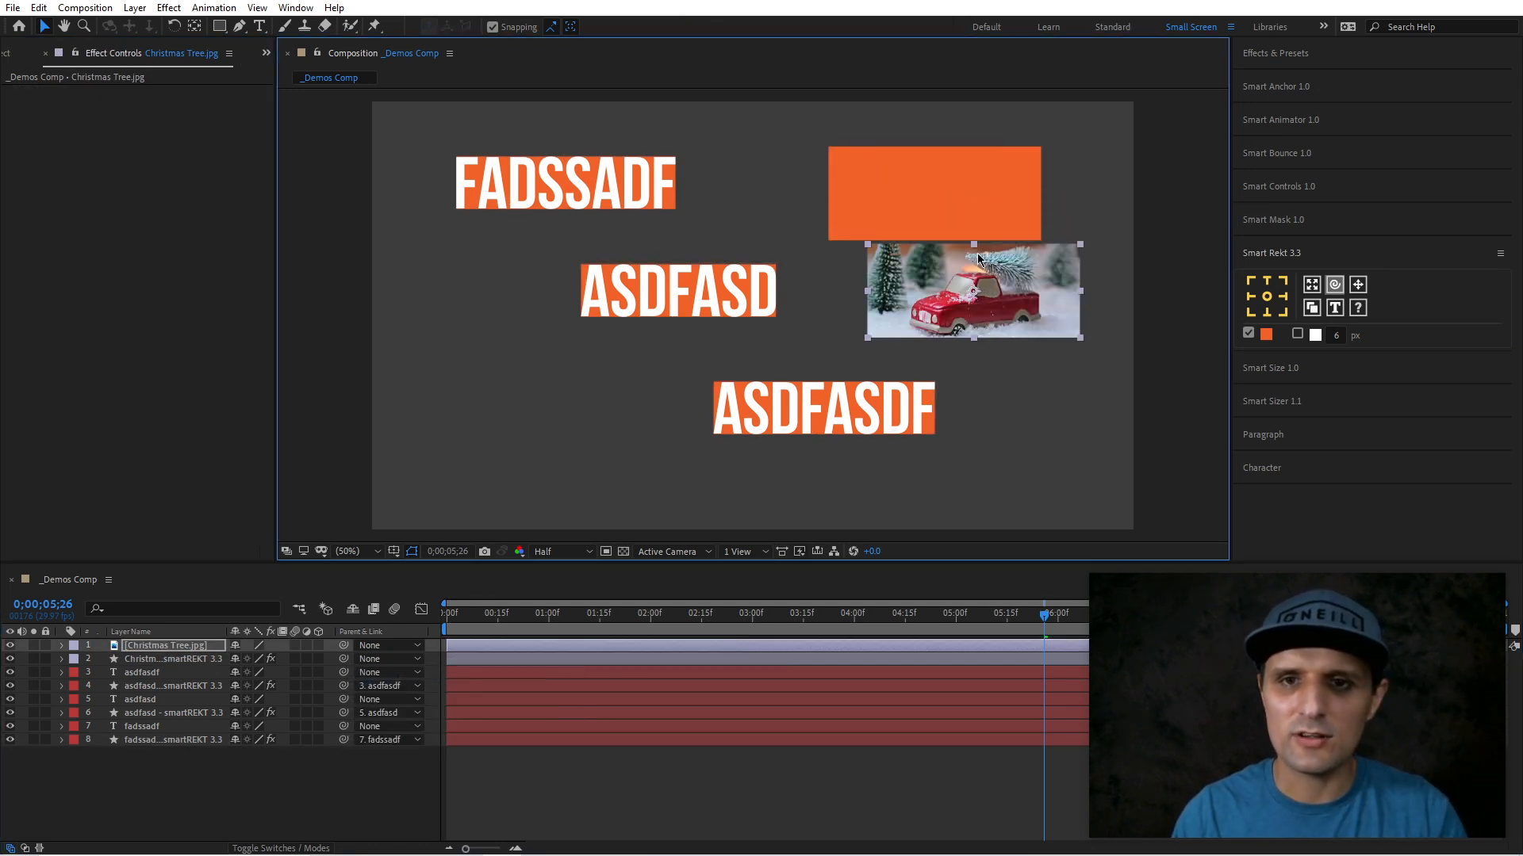
{"action": "key", "text": "ctrl+z"}
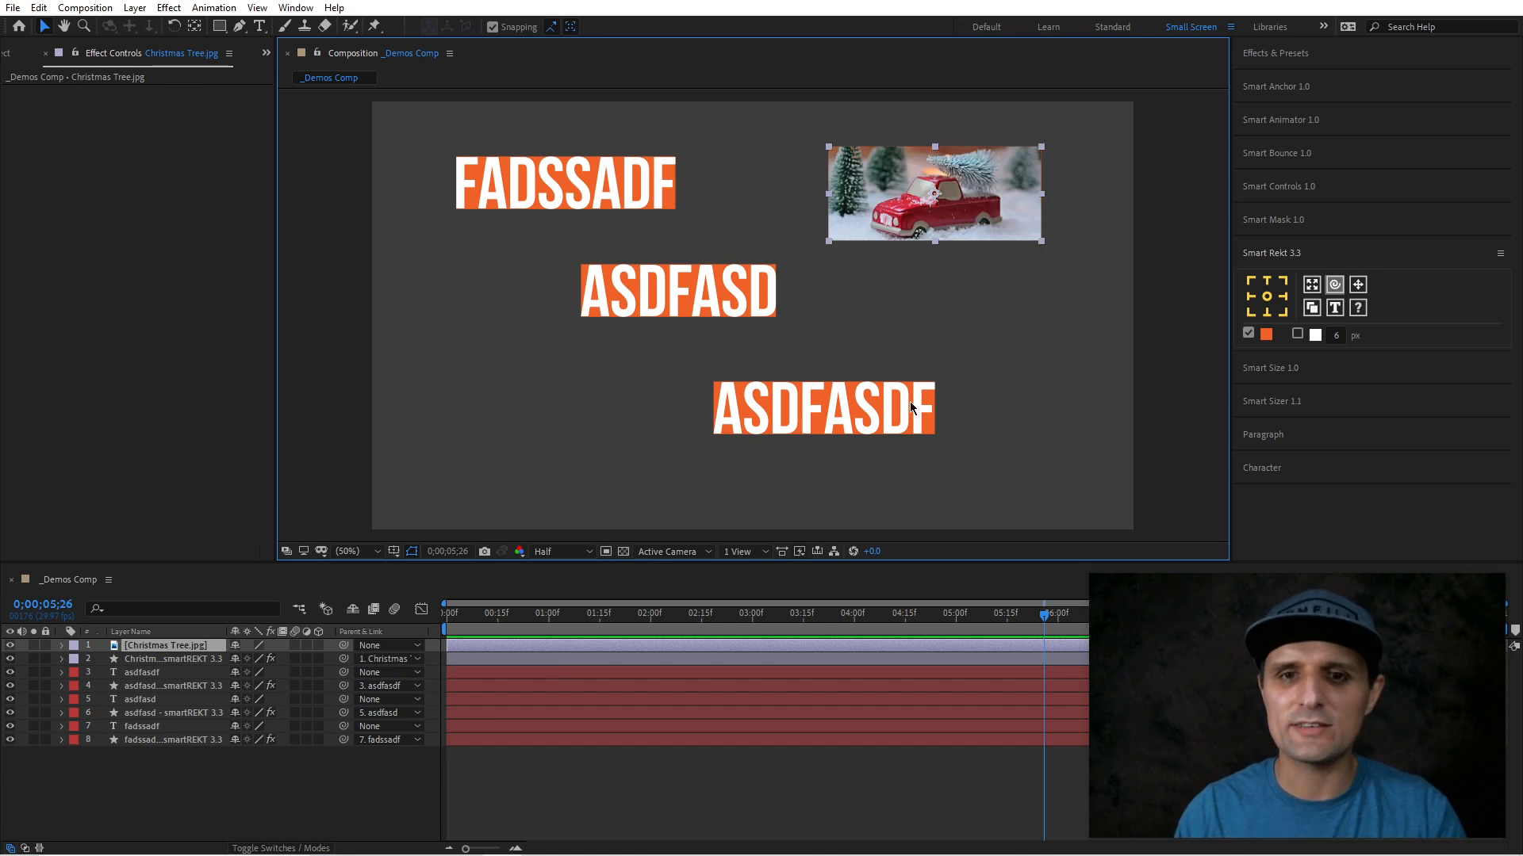
{"action": "key", "text": "ctrl+z"}
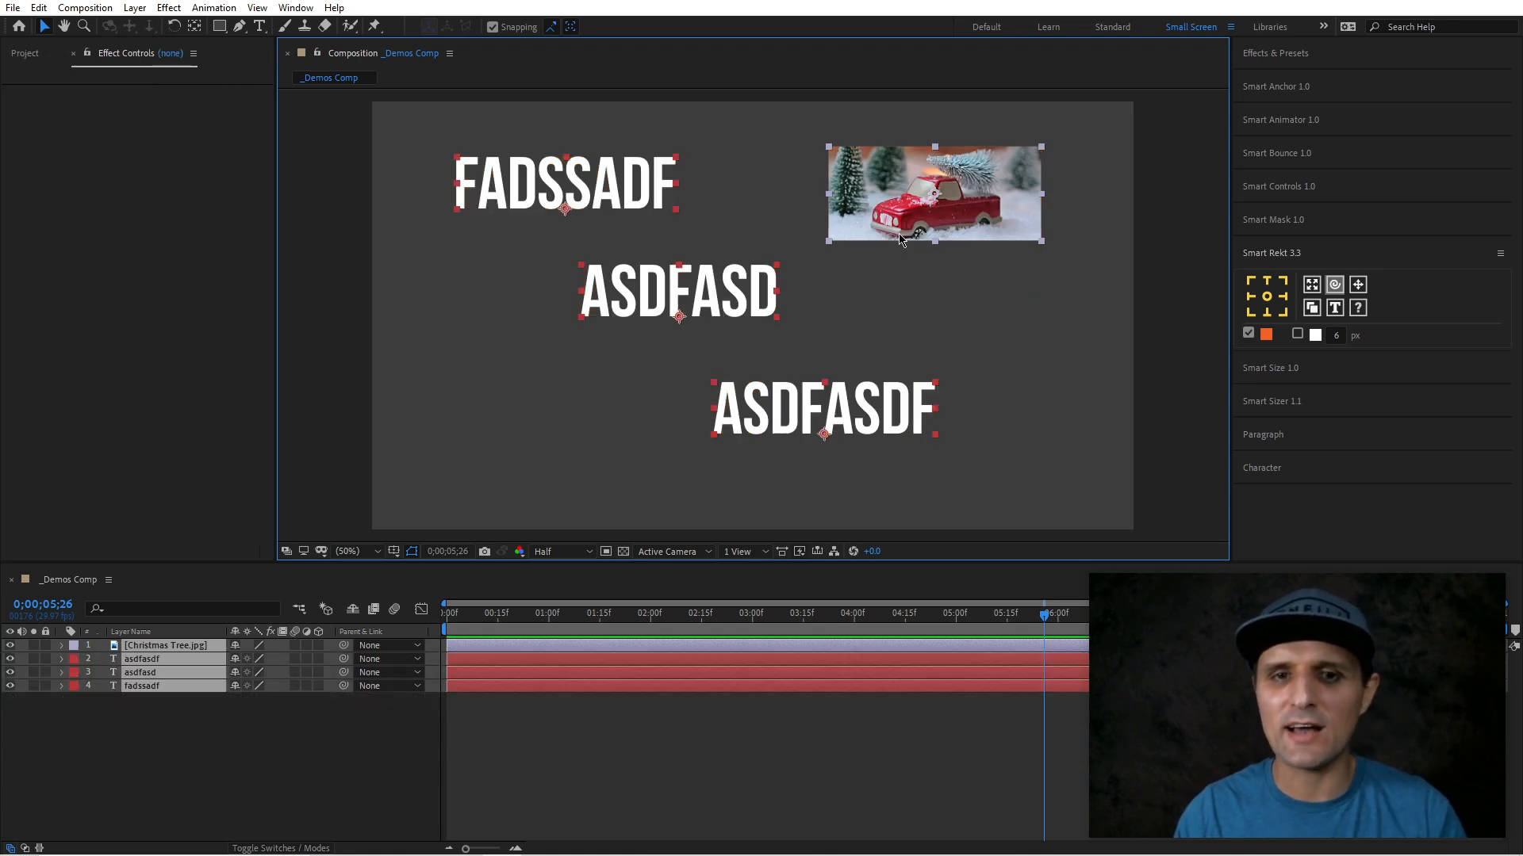
- Set the Smart Rekt margins to 20 on all four sides
{"action": "left_click", "coordinate": [1357, 284]}
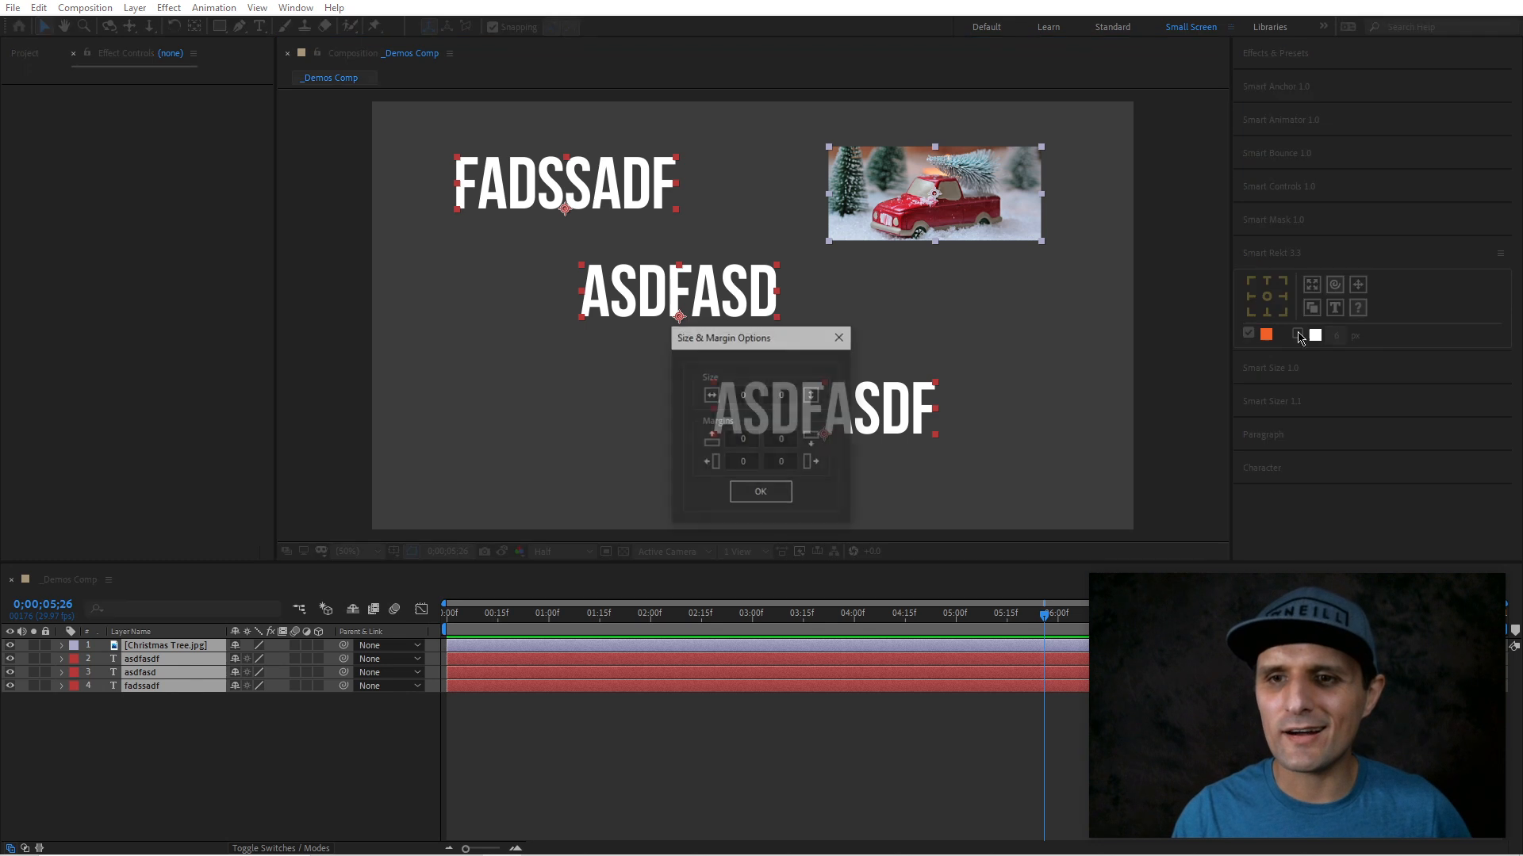
{"action": "left_click", "coordinate": [748, 441]}
{"action": "type", "text": "20"}
{"action": "key", "text": "Tab"}
{"action": "type", "text": "20"}
{"action": "key", "text": "Tab"}
{"action": "key", "text": "Tab"}
{"action": "key", "text": "Tab"}
{"action": "key", "text": "Tab"}
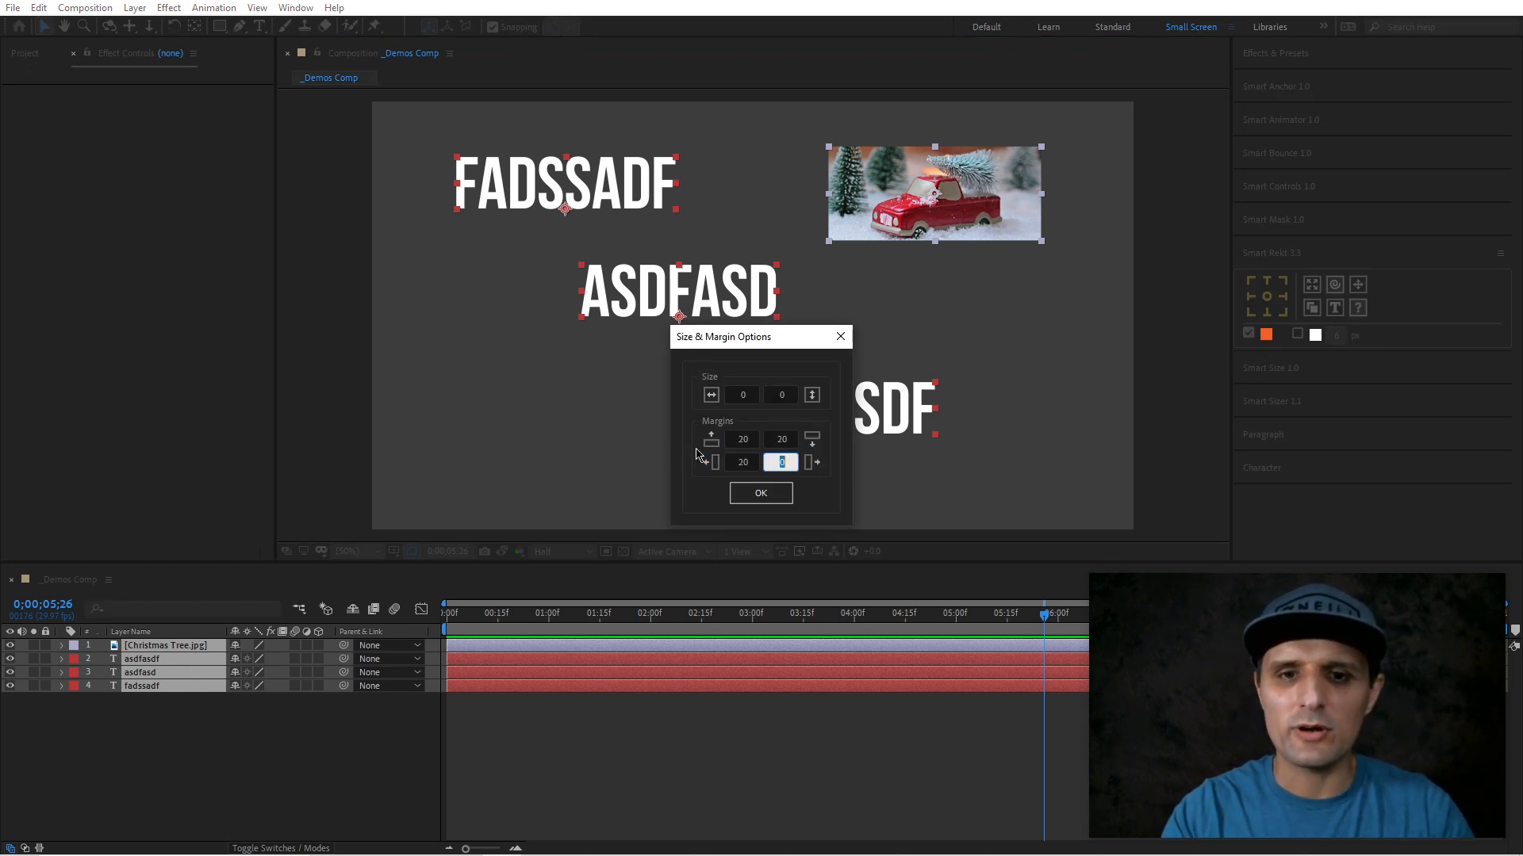
{"action": "type", "text": "20"}
{"action": "left_click", "coordinate": [747, 492]}
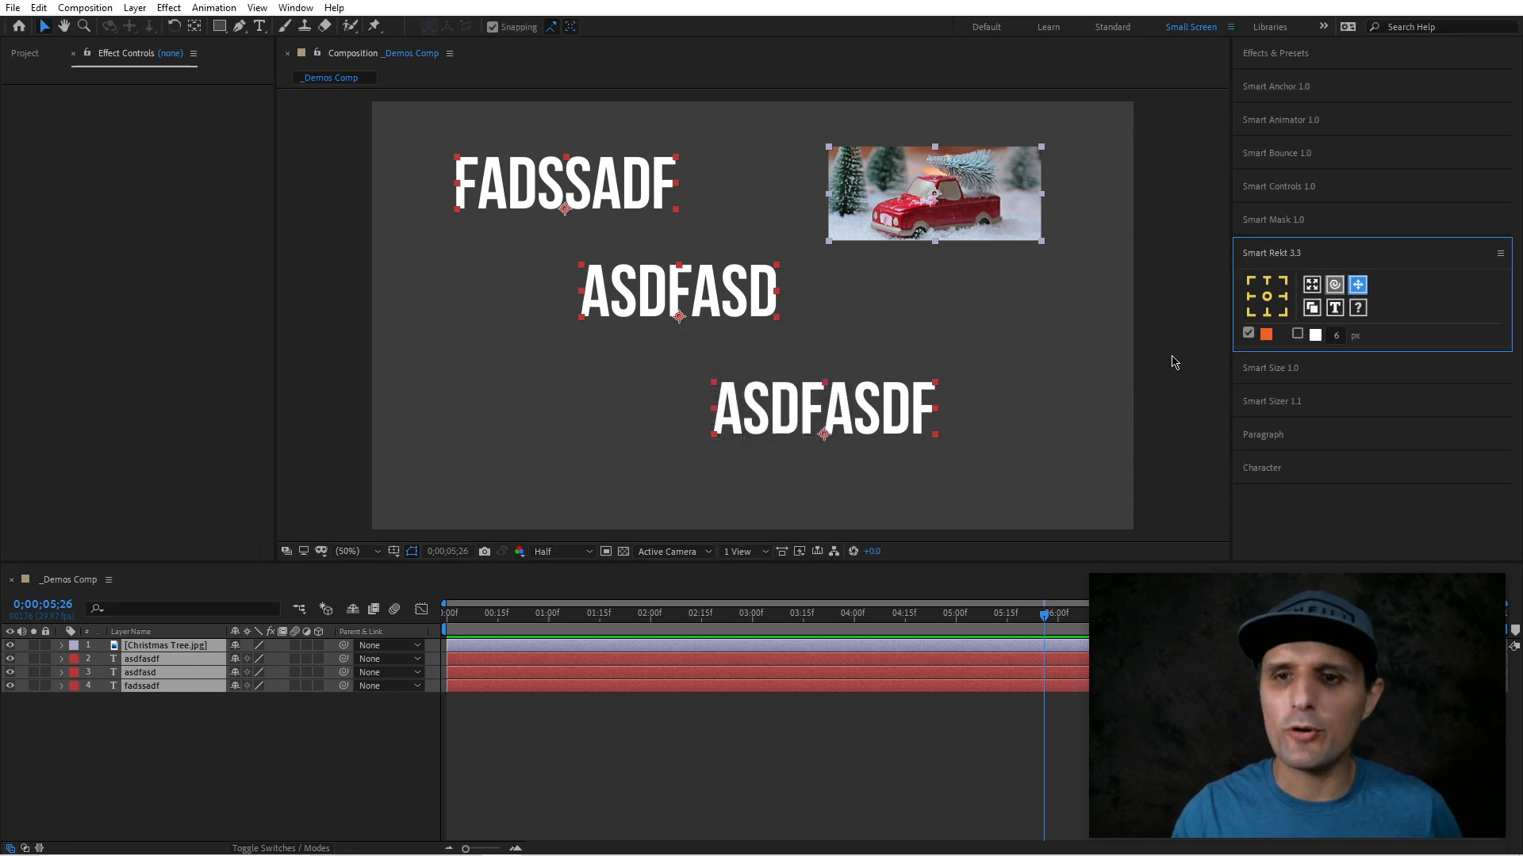
- Test top-left anchored rectangles without and with Mask Selected Layers, move the lowest text within its rectangle, and undo the rectangles, leaving masking enabled
{"action": "left_click", "coordinate": [1251, 283]}
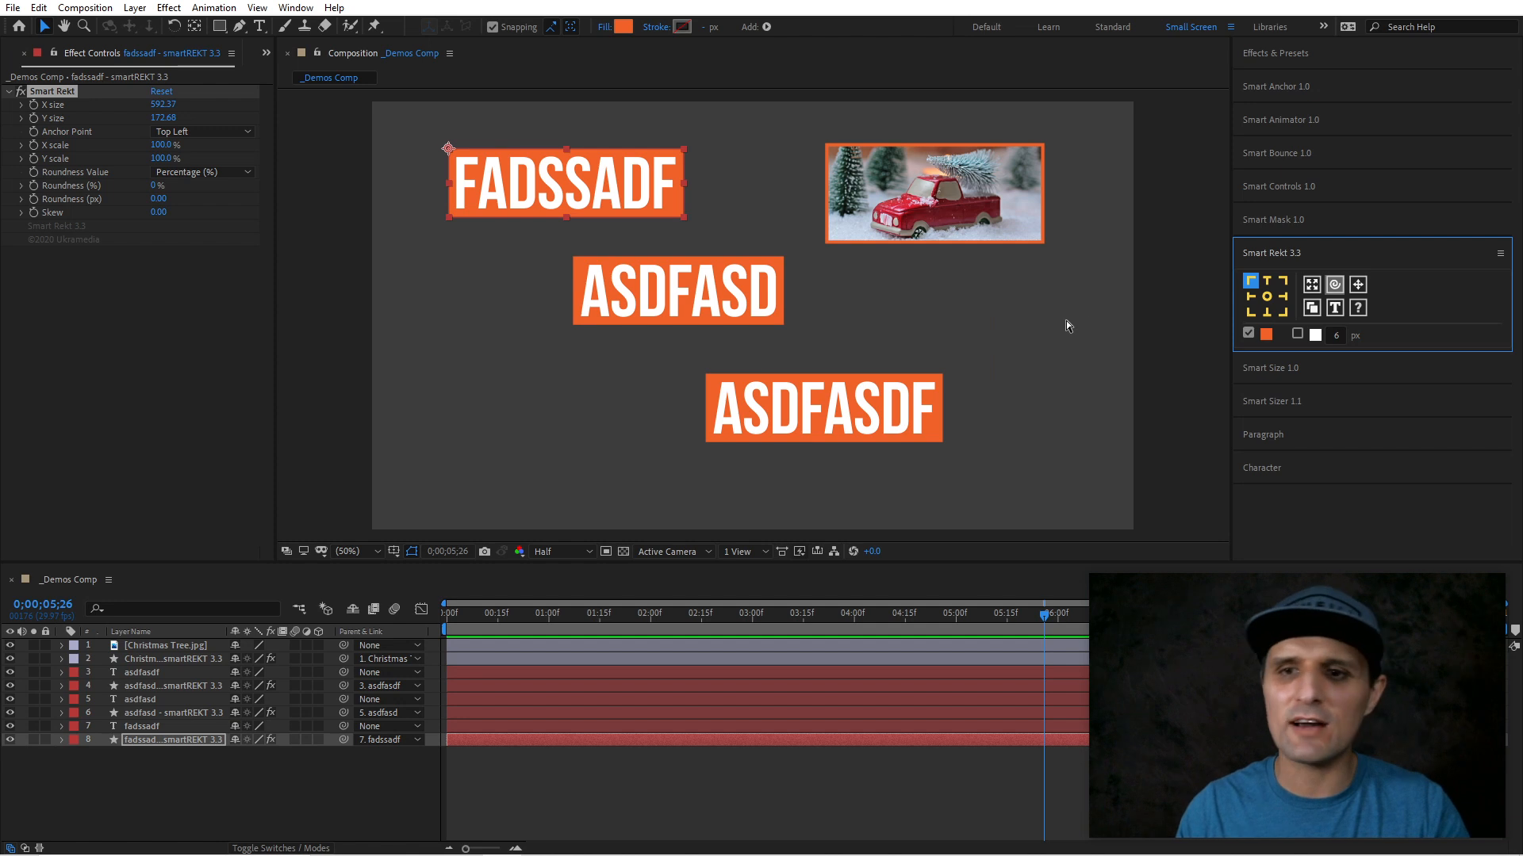
{"action": "key", "text": "ctrl+z"}
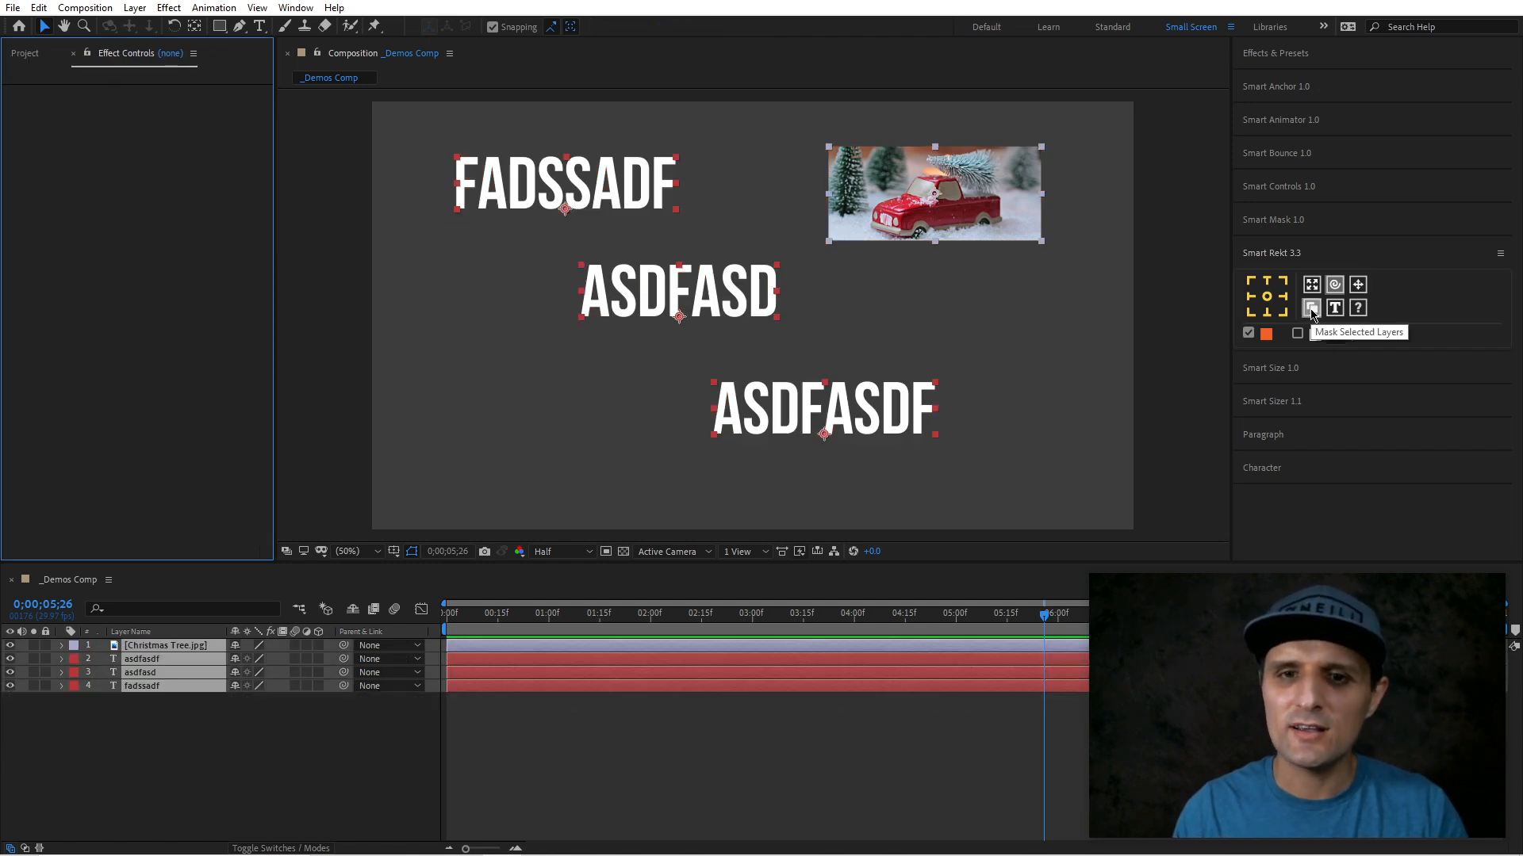
{"action": "left_click", "coordinate": [1250, 282]}
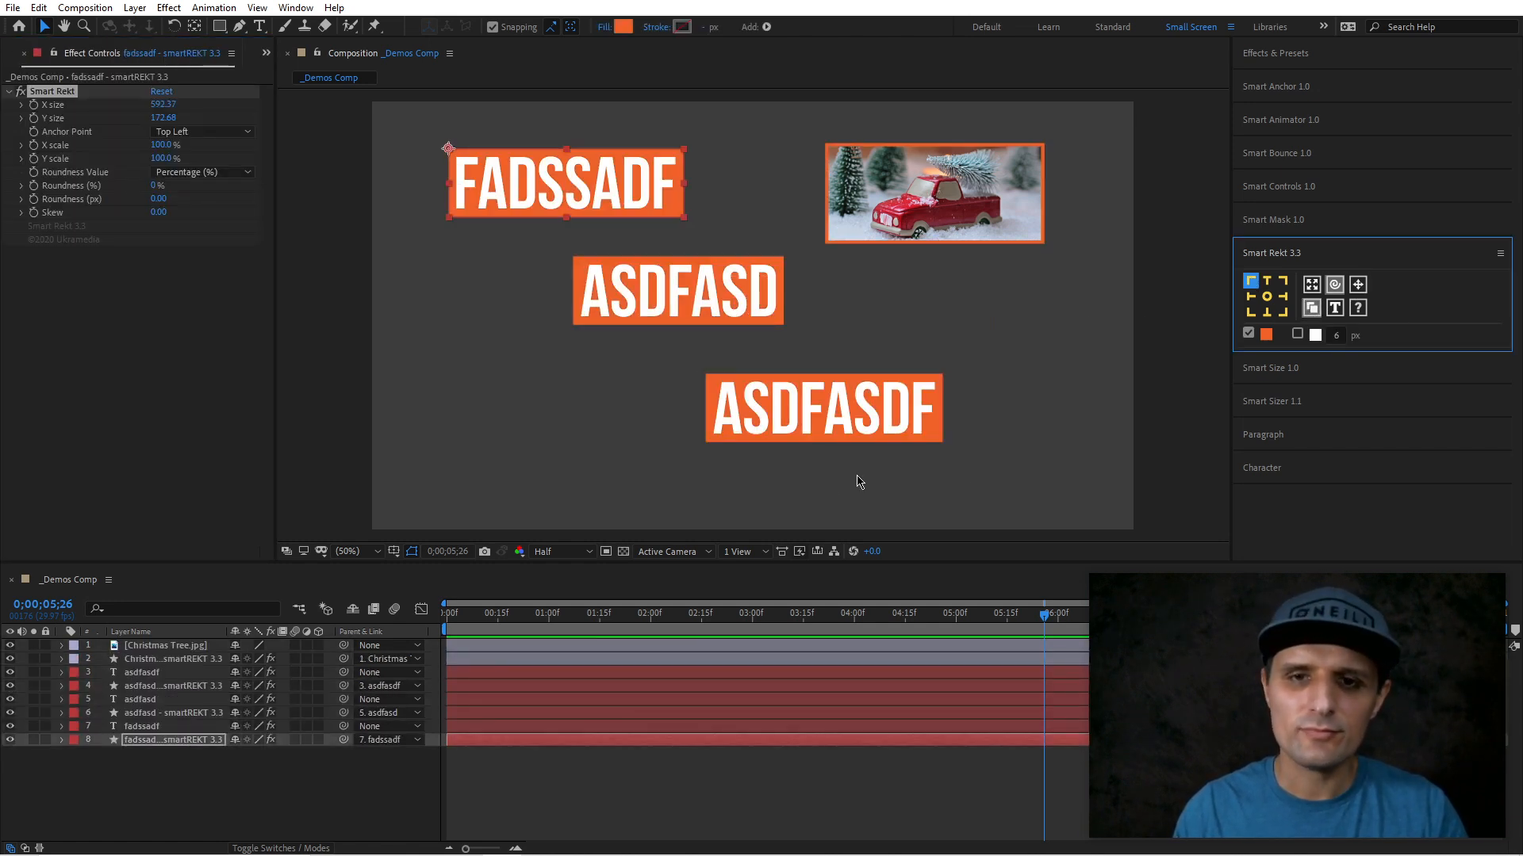
{"action": "left_click", "coordinate": [799, 407]}
{"action": "left_click_drag", "start_coordinate": [829, 412], "coordinate": [830, 379]}
{"action": "key", "text": "ctrl+z"}
{"action": "left_click", "coordinate": [407, 687]}
{"action": "left_click", "coordinate": [826, 478]}
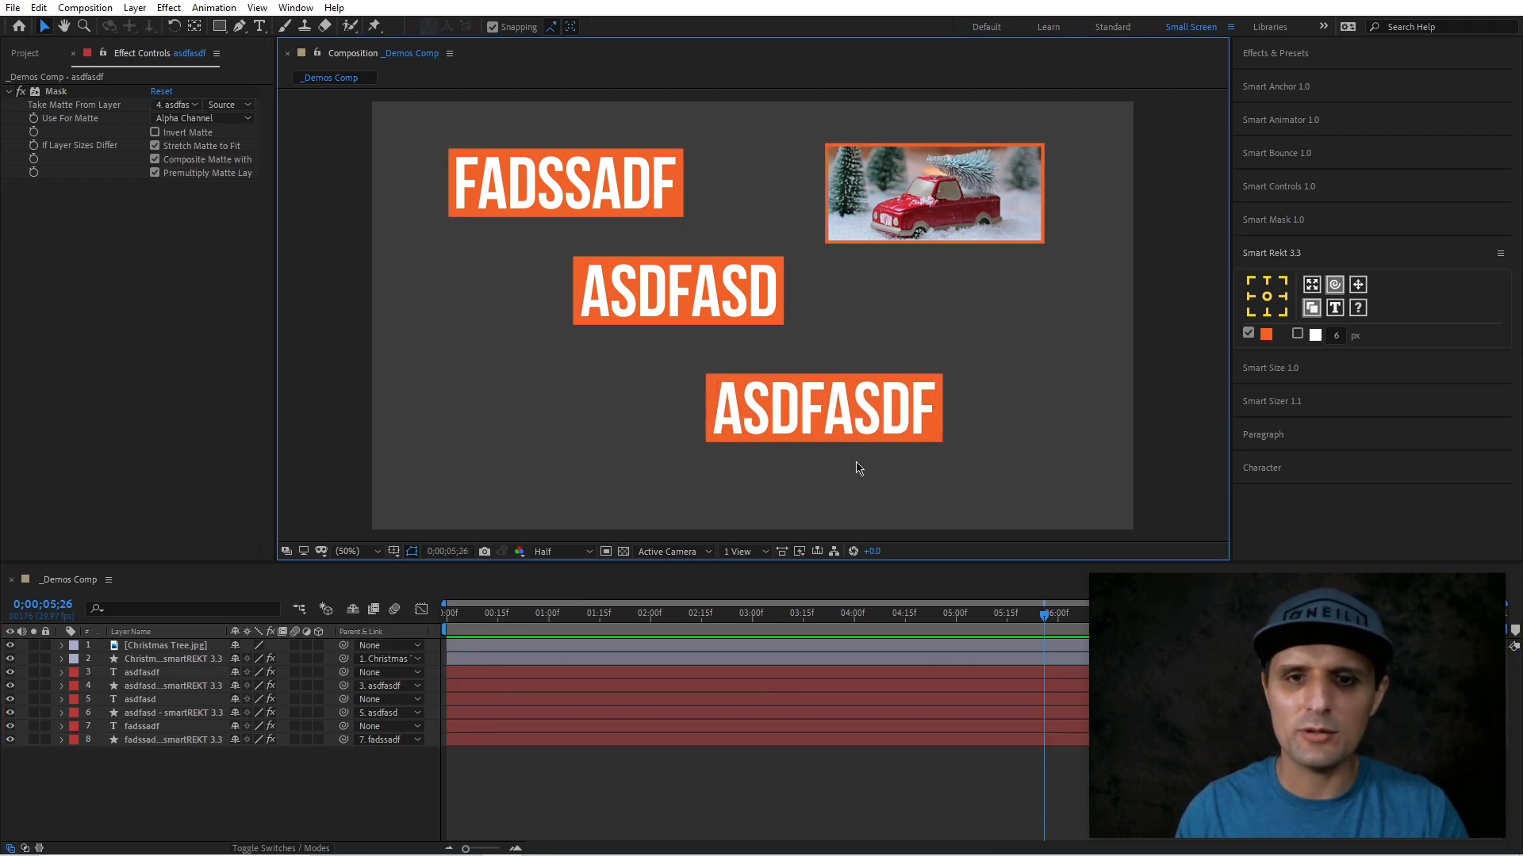
{"action": "key", "text": "ctrl+z"}
- Turn off Smart Rekt parenting, test the masked rectangles by moving the lowest text up, and undo the move and the rectangles
{"action": "left_click", "coordinate": [1336, 286]}
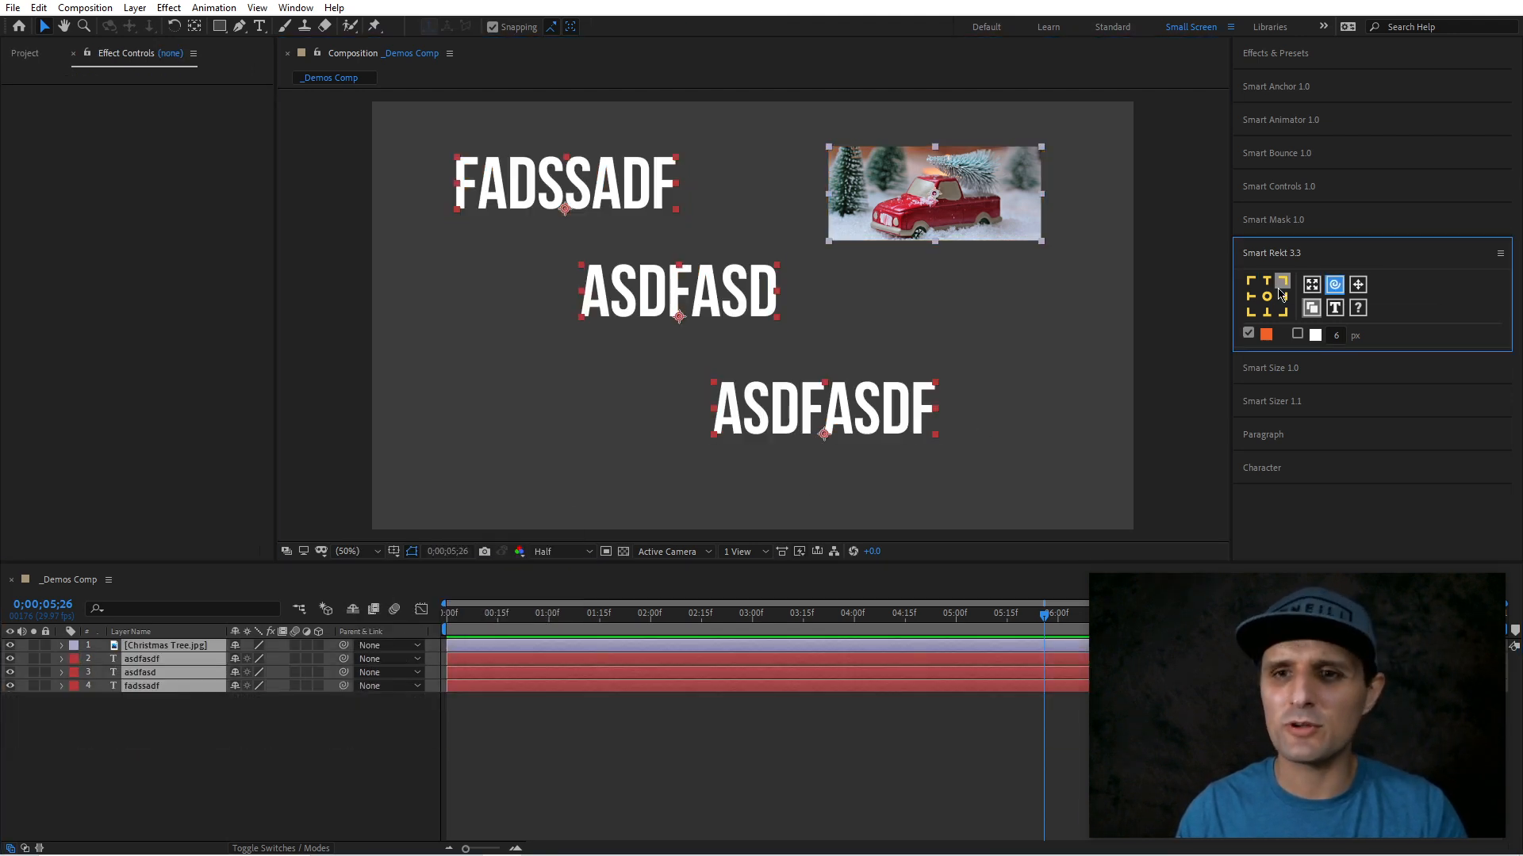
{"action": "left_click_drag", "start_coordinate": [889, 408], "coordinate": [917, 369]}
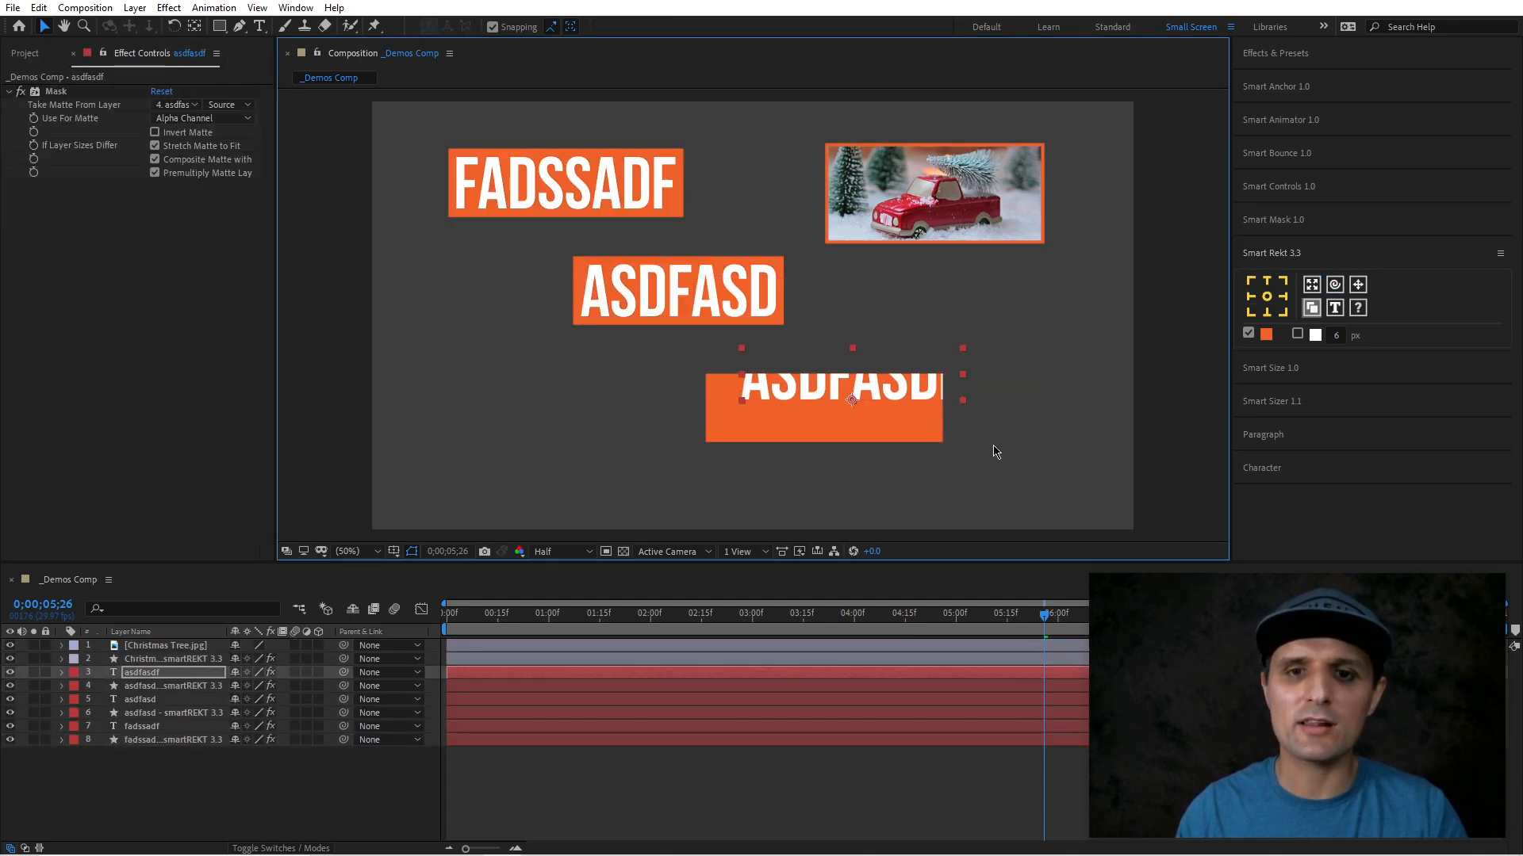
{"action": "key", "text": "ctrl+z"}
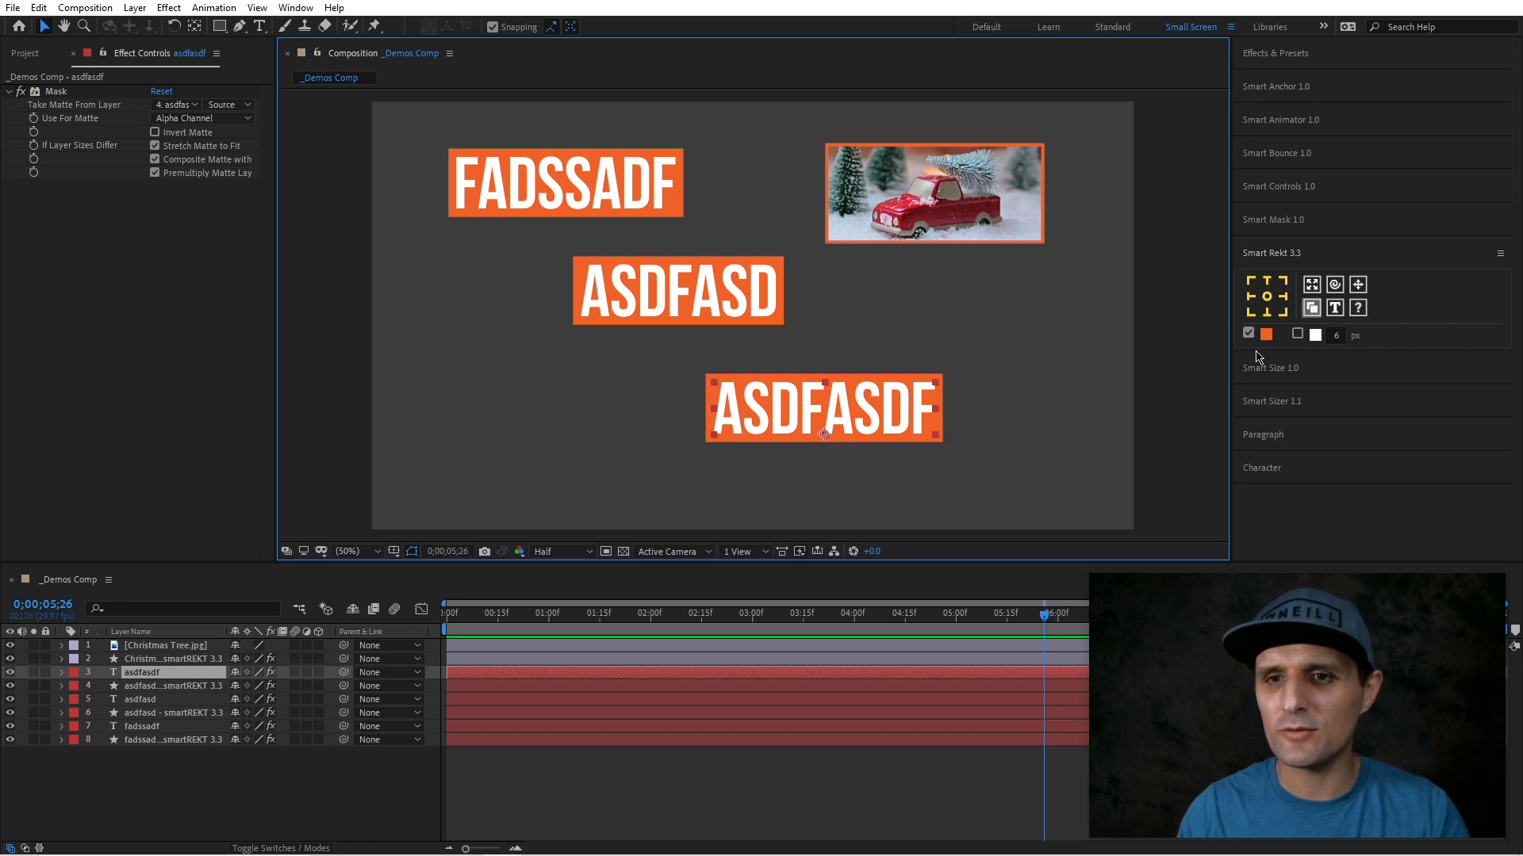
{"action": "key", "text": "ctrl+z"}
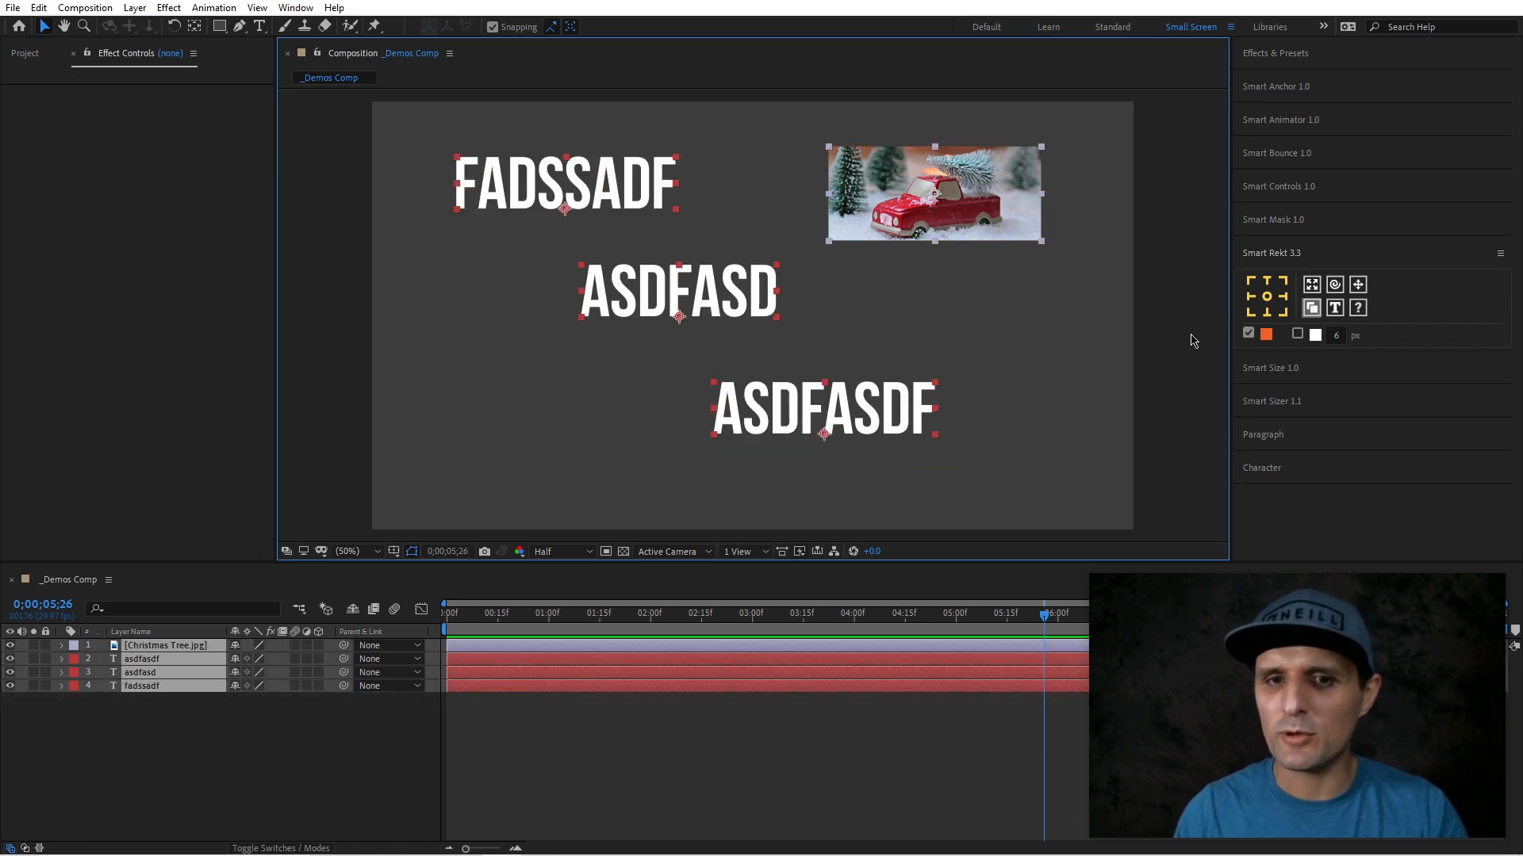
- Generate auto-sizing, center-anchored rectangles for the four layers and replace the lowest text with "sdafasdfasdfasd" and a second line "asdfasdfasdf"
{"action": "left_click", "coordinate": [1310, 288]}
{"action": "left_click", "coordinate": [1266, 296]}
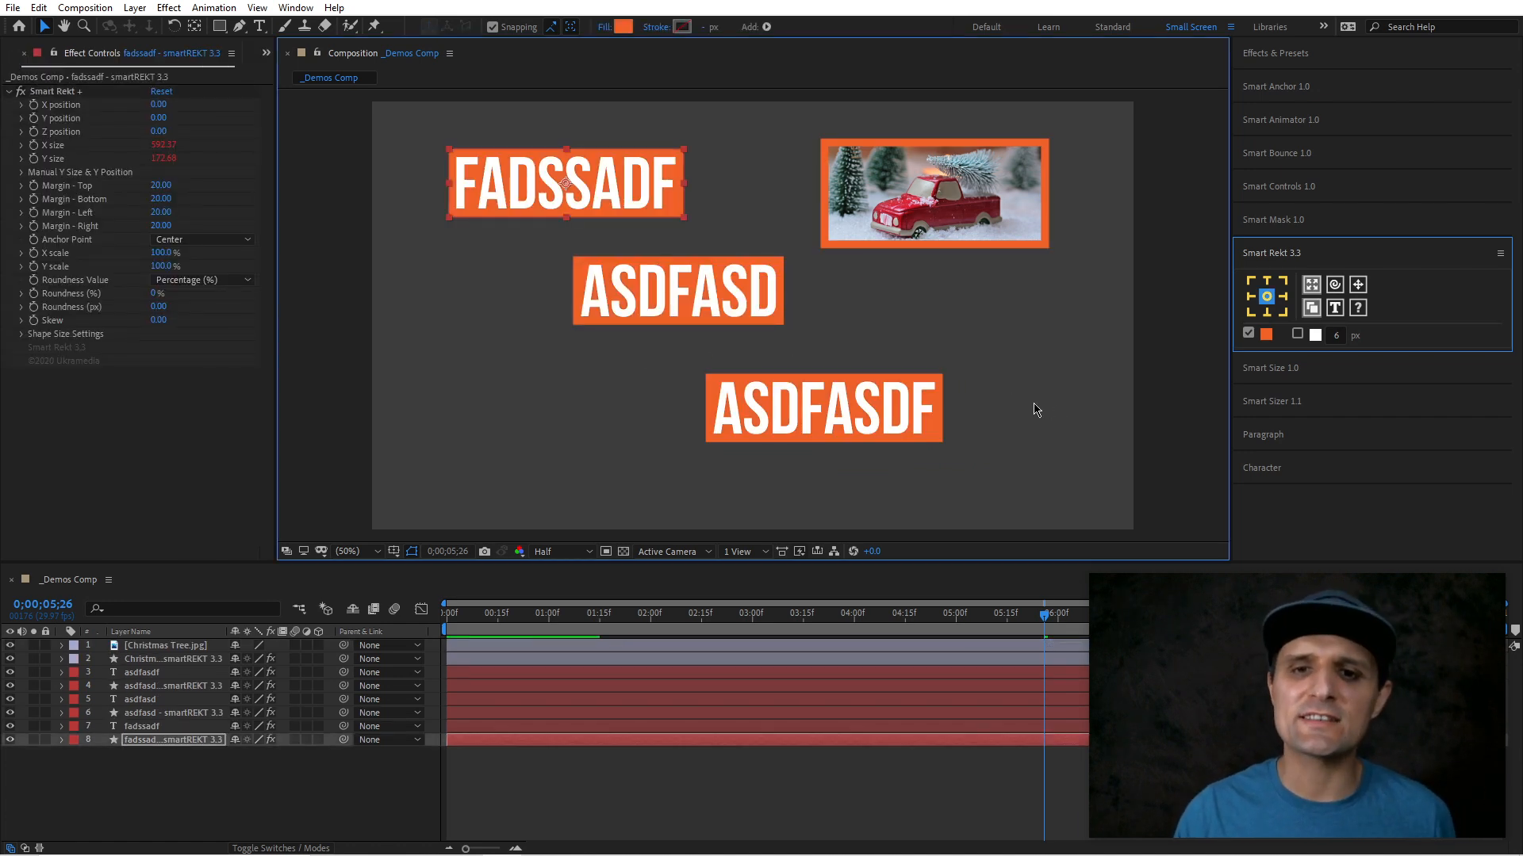
{"action": "double_click", "coordinate": [891, 408]}
{"action": "type", "text": "sdafasdfasdfasd"}
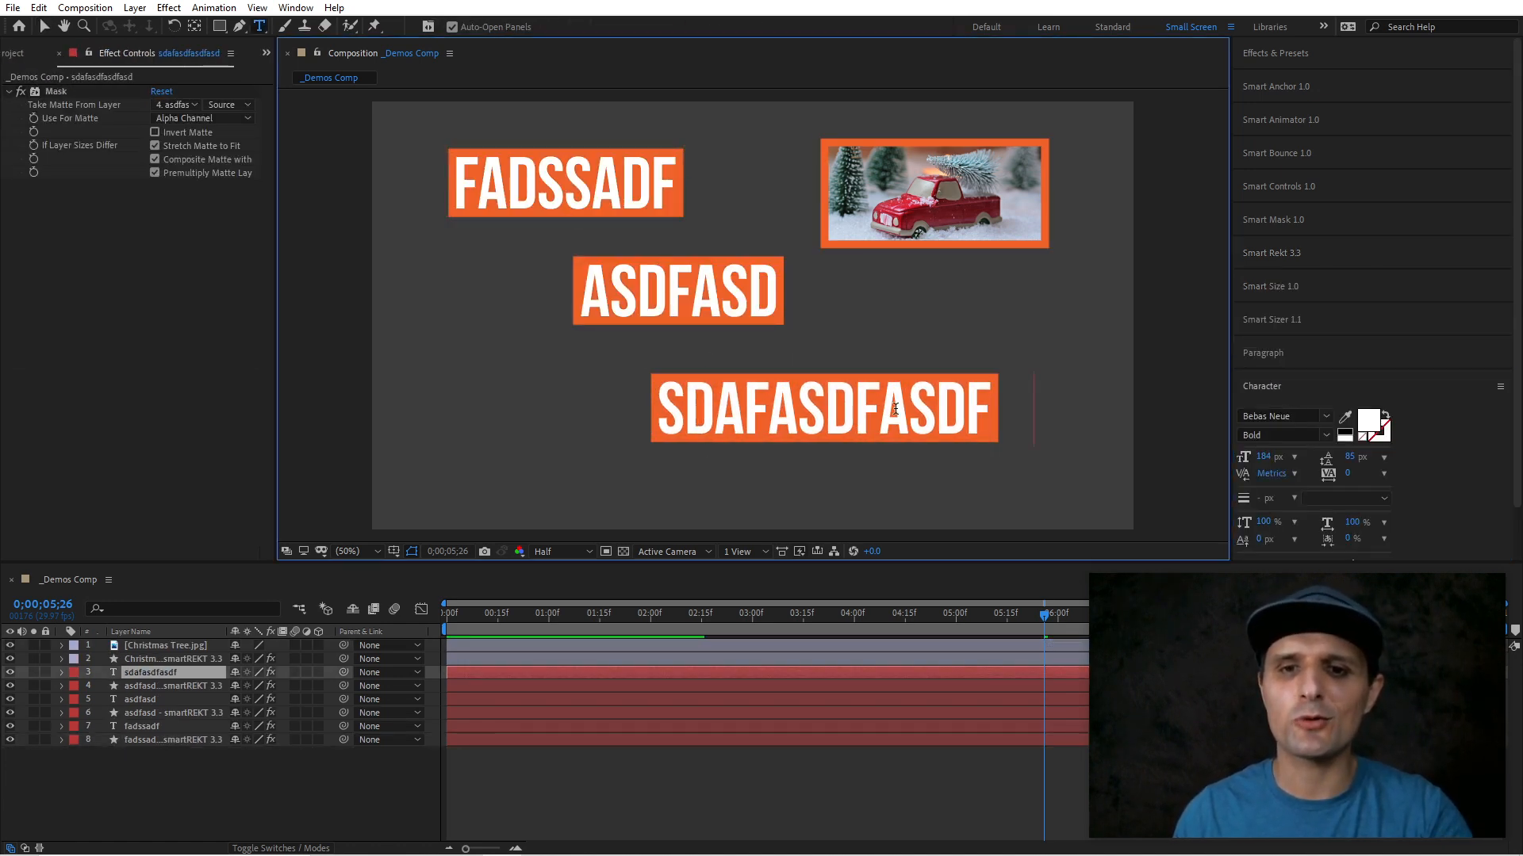
{"action": "key", "text": "Return"}
{"action": "type", "text": "asdfasdfasdf"}
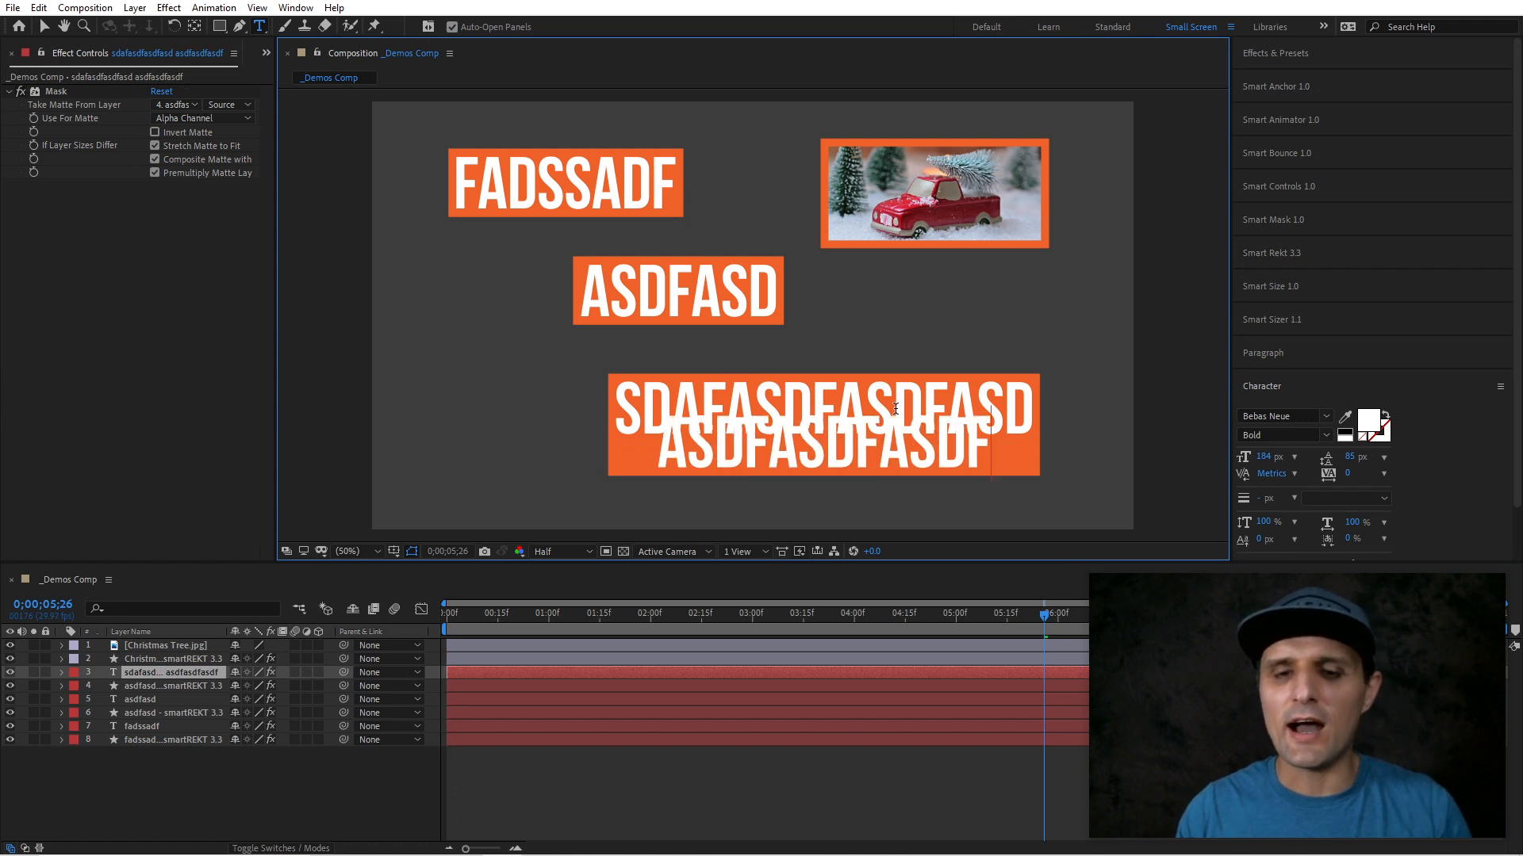
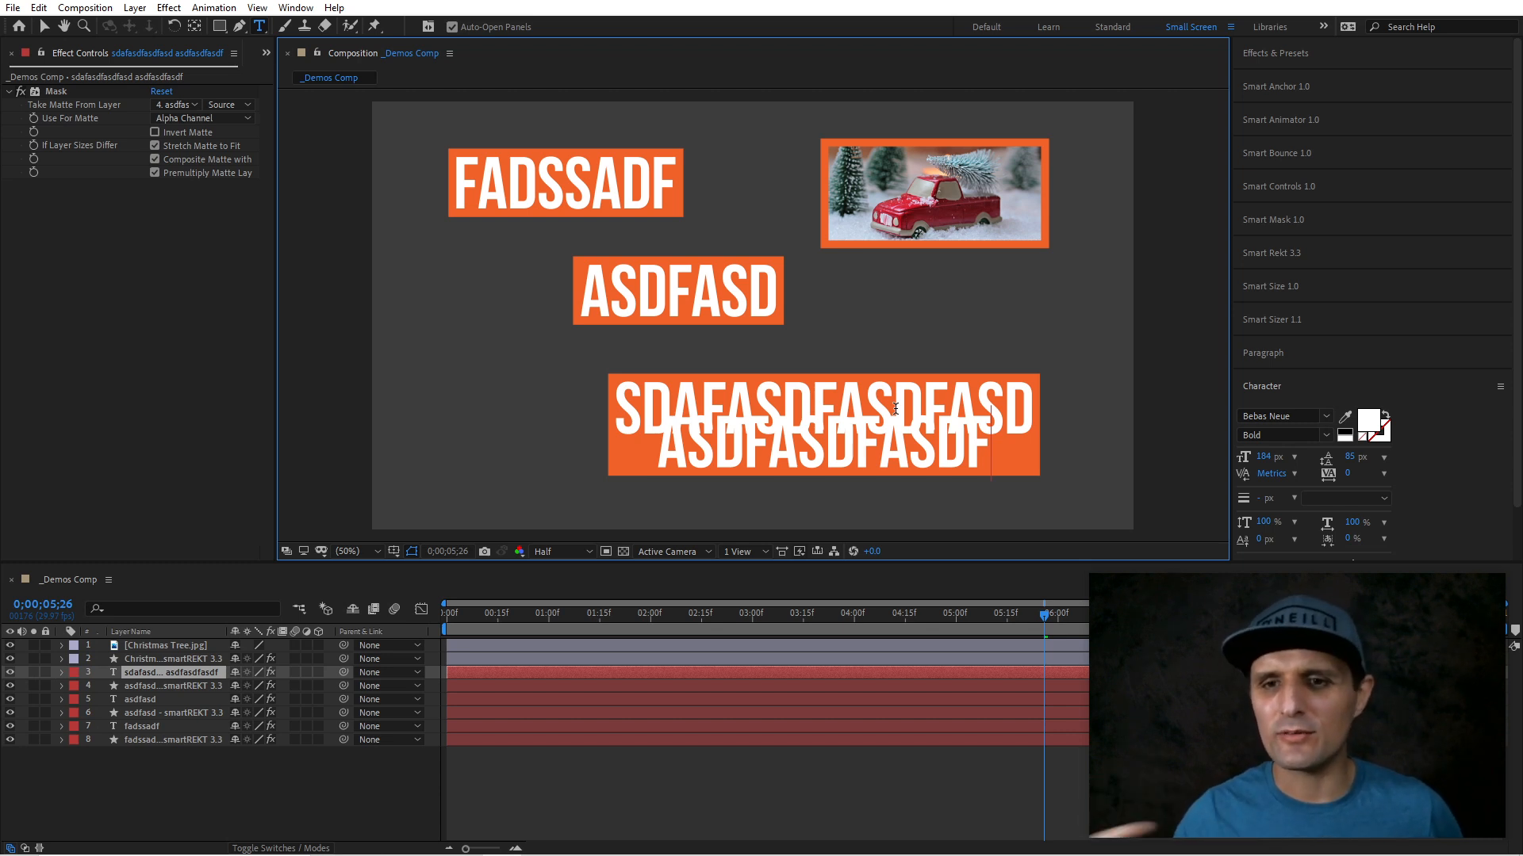
- Collapse the Smart Rekt controls and delete all layers from the composition
{"action": "left_click", "coordinate": [1299, 260]}
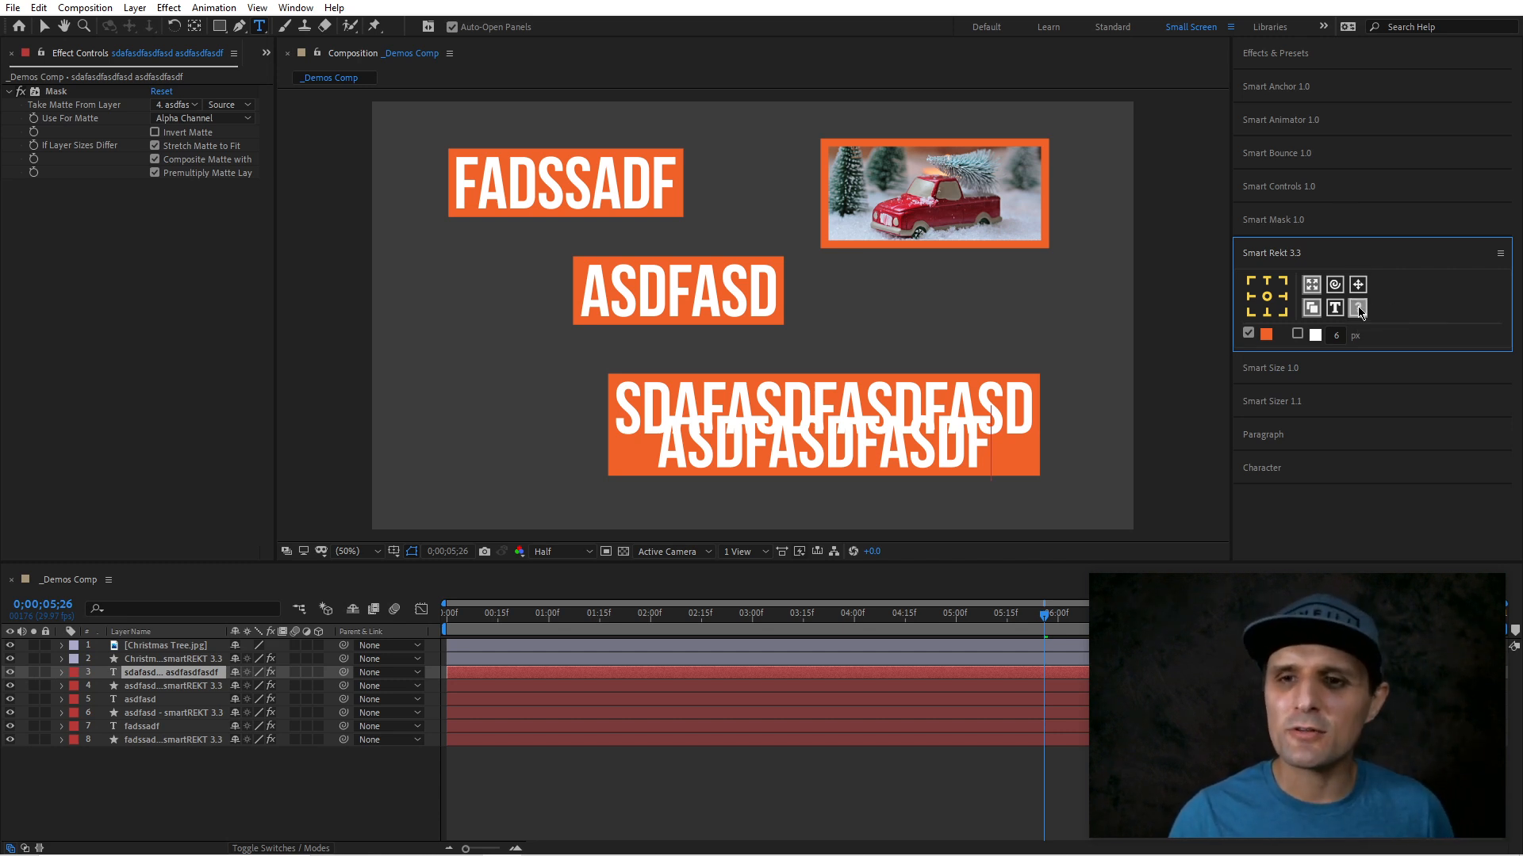
{"action": "left_click", "coordinate": [1323, 255]}
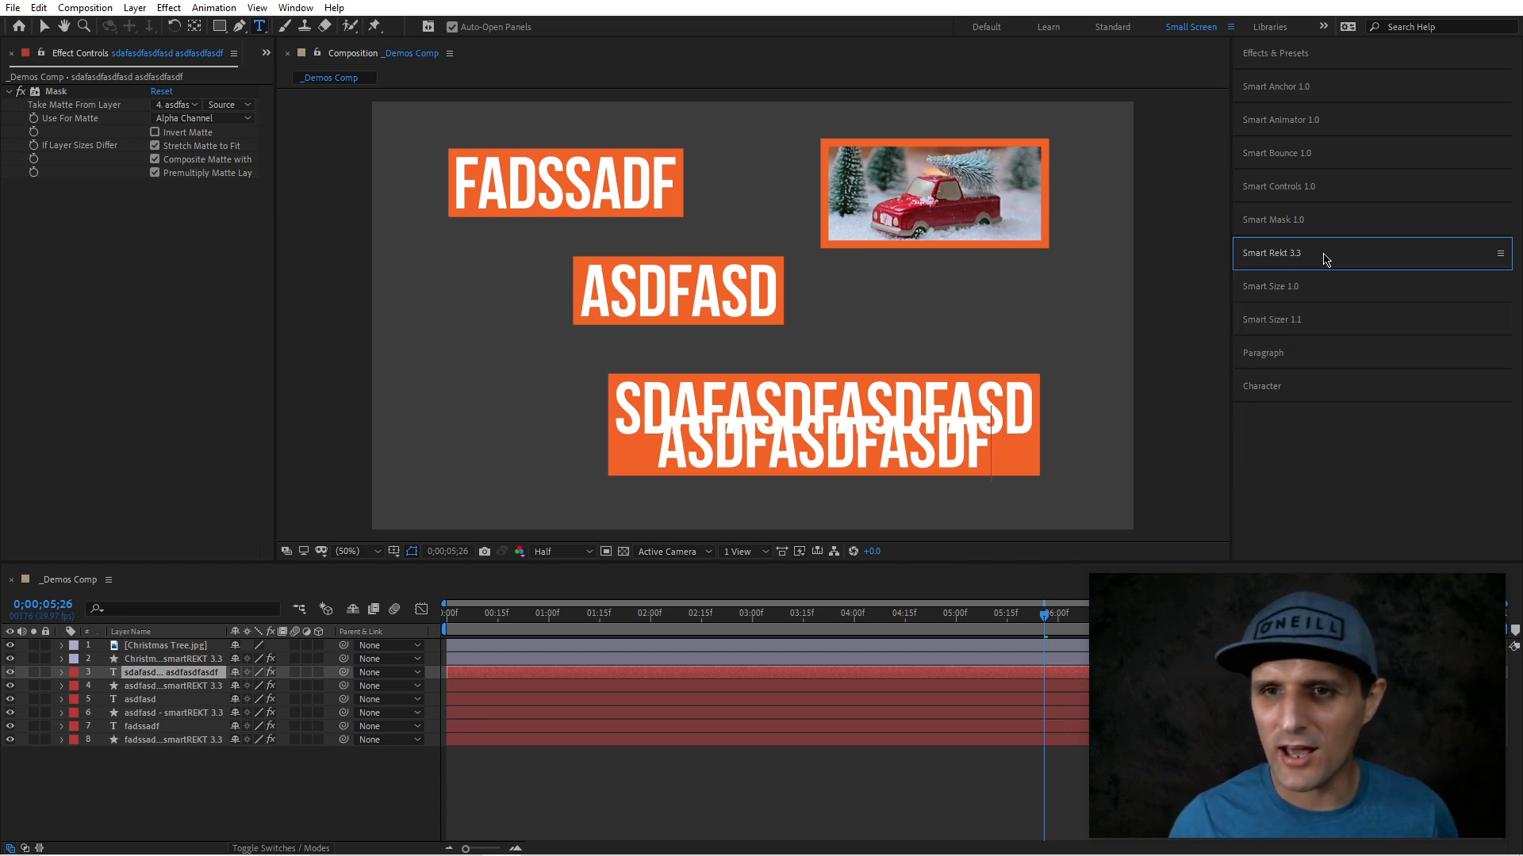
{"action": "left_click_drag", "start_coordinate": [325, 792], "coordinate": [115, 636]}
{"action": "key", "text": "Delete"}
- Show the Smart Size controls and create a centered text layer reading "asdfasdf"
{"action": "left_click", "coordinate": [1318, 290]}
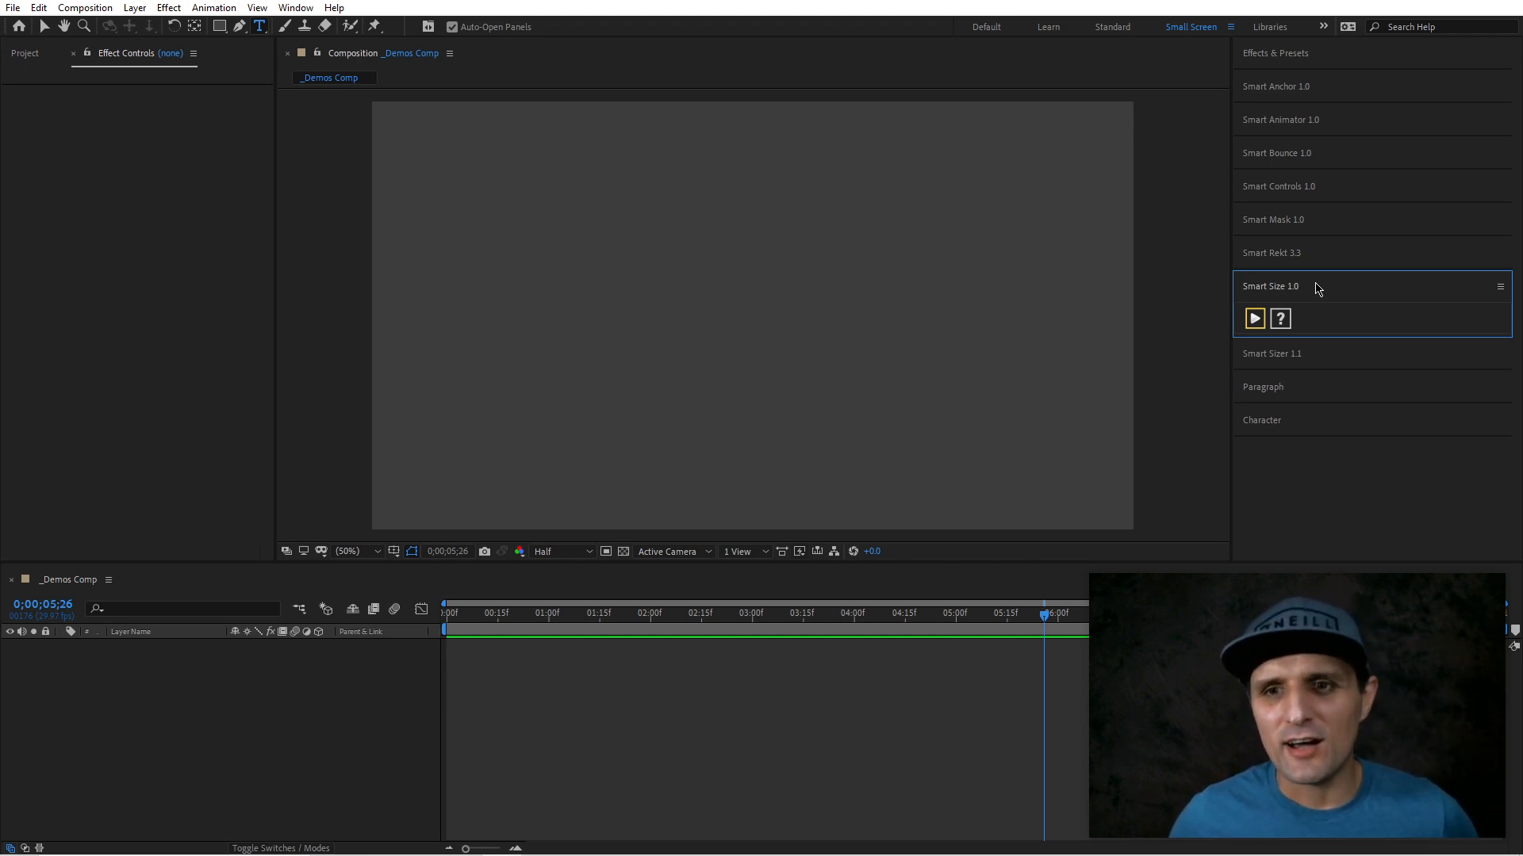
{"action": "double_click", "coordinate": [260, 28]}
{"action": "type", "text": "asdfasdf"}
{"action": "left_click", "coordinate": [245, 693]}
{"action": "left_click", "coordinate": [289, 646]}
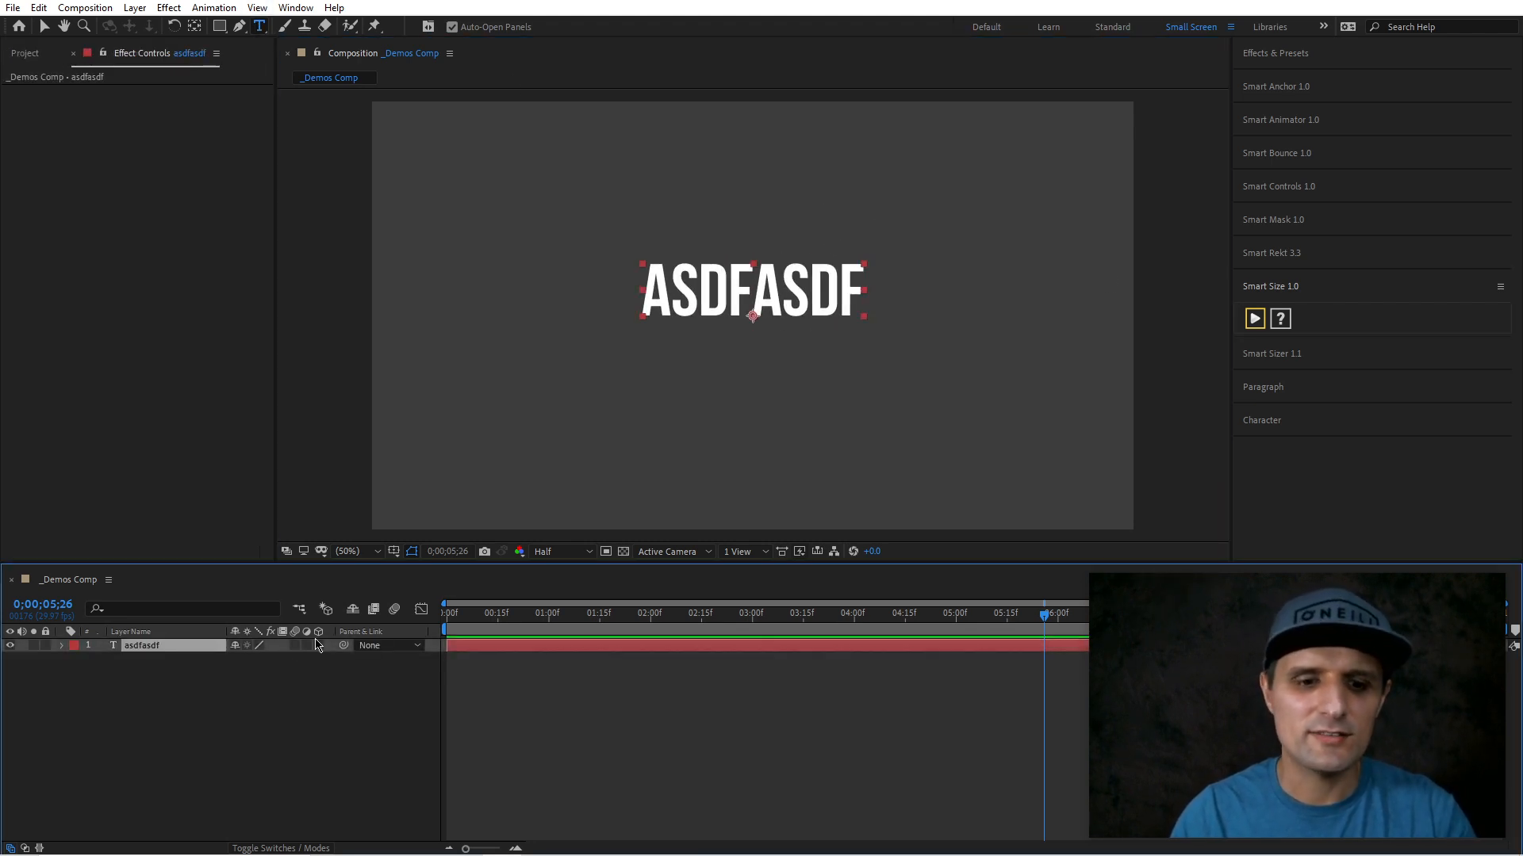
- Duplicate the text layer, move the copy just below the original, and change its text to "asdfsadasdfasd"
{"action": "key", "text": "ctrl+d"}
{"action": "key", "text": "v"}
{"action": "left_click_drag", "start_coordinate": [803, 311], "coordinate": [805, 383]}
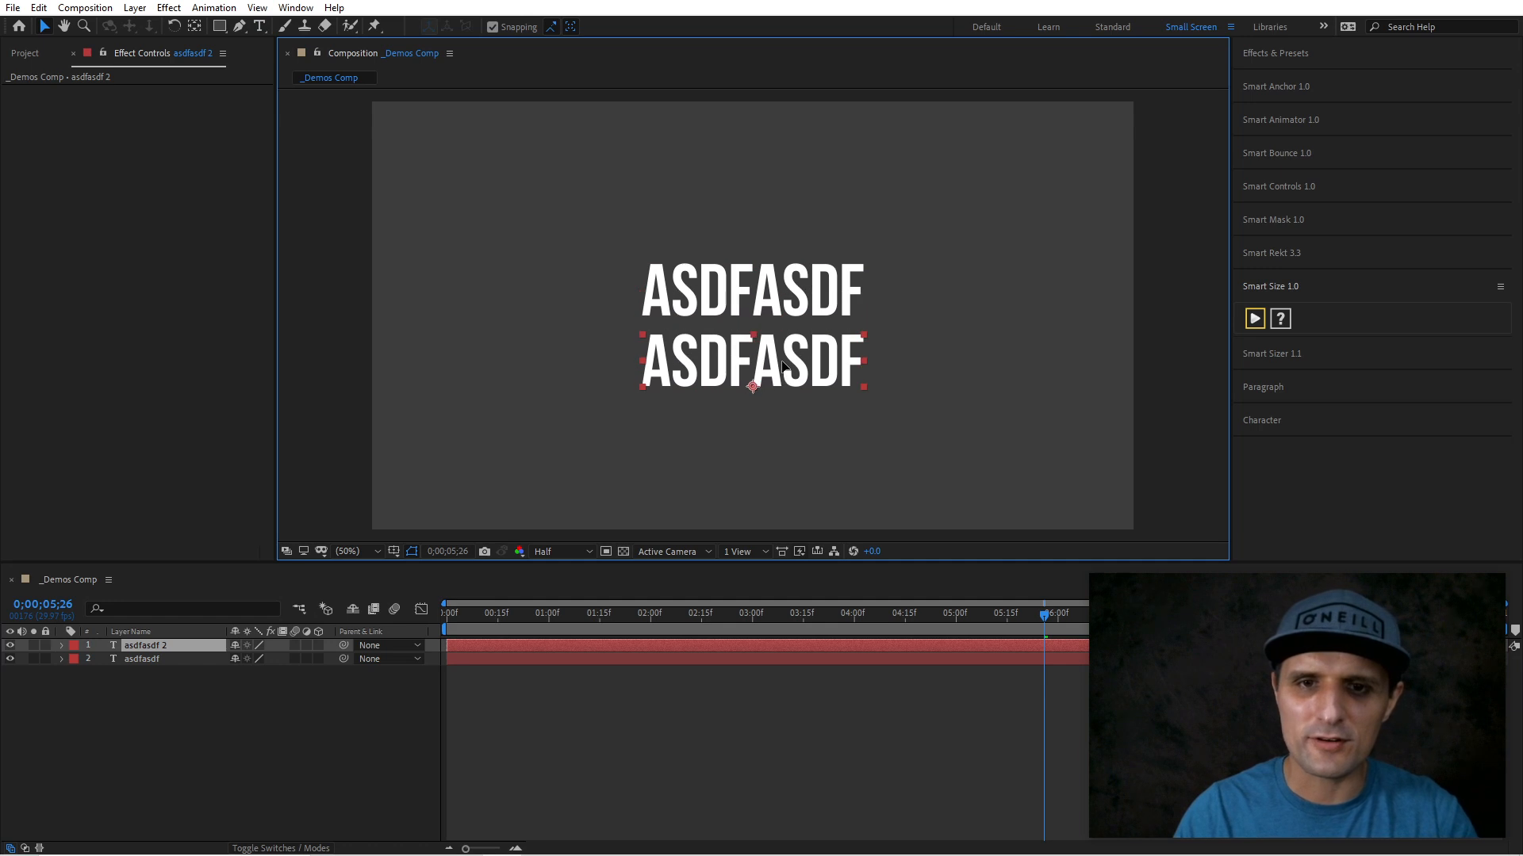
{"action": "double_click", "coordinate": [807, 384]}
{"action": "type", "text": "asdfsadasdfasd"}
{"action": "left_click", "coordinate": [322, 755]}
- Duplicate the long text layer, move the copy above the other two lines, and change its text to "asdf"
{"action": "left_click", "coordinate": [168, 647]}
{"action": "key", "text": "ctrl+d"}
{"action": "key", "text": "v"}
{"action": "left_click_drag", "start_coordinate": [854, 373], "coordinate": [875, 214]}
{"action": "double_click", "coordinate": [875, 214]}
{"action": "type", "text": "asdf"}
{"action": "left_click", "coordinate": [456, 701]}
- With no layer selected, generate a center-anchored Smart Rekt rectangle covering the whole composition
{"action": "left_click", "coordinate": [184, 647]}
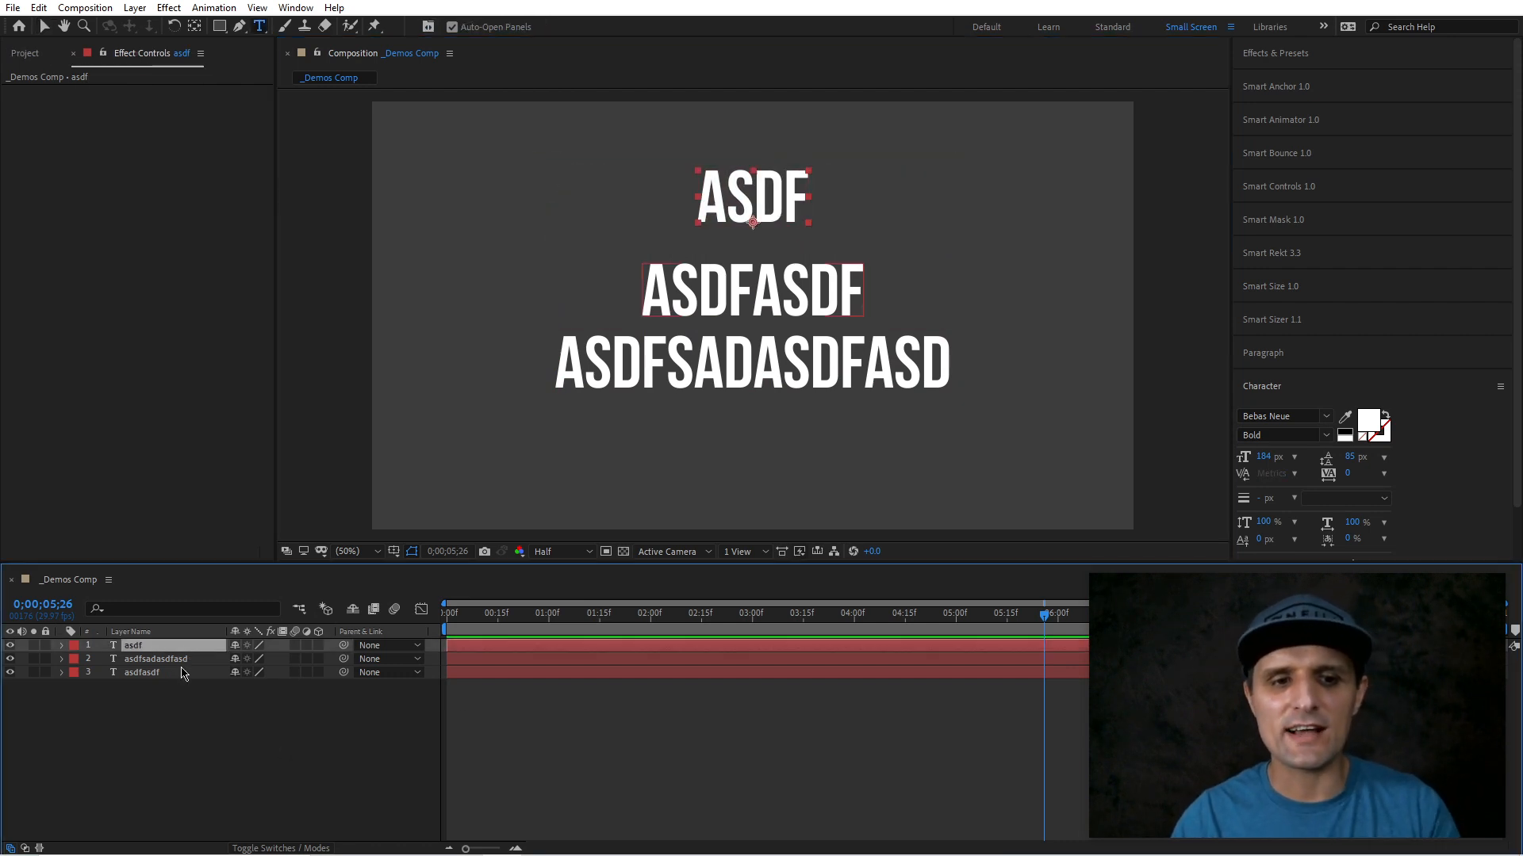
{"action": "left_click", "coordinate": [182, 672], "text": "shift"}
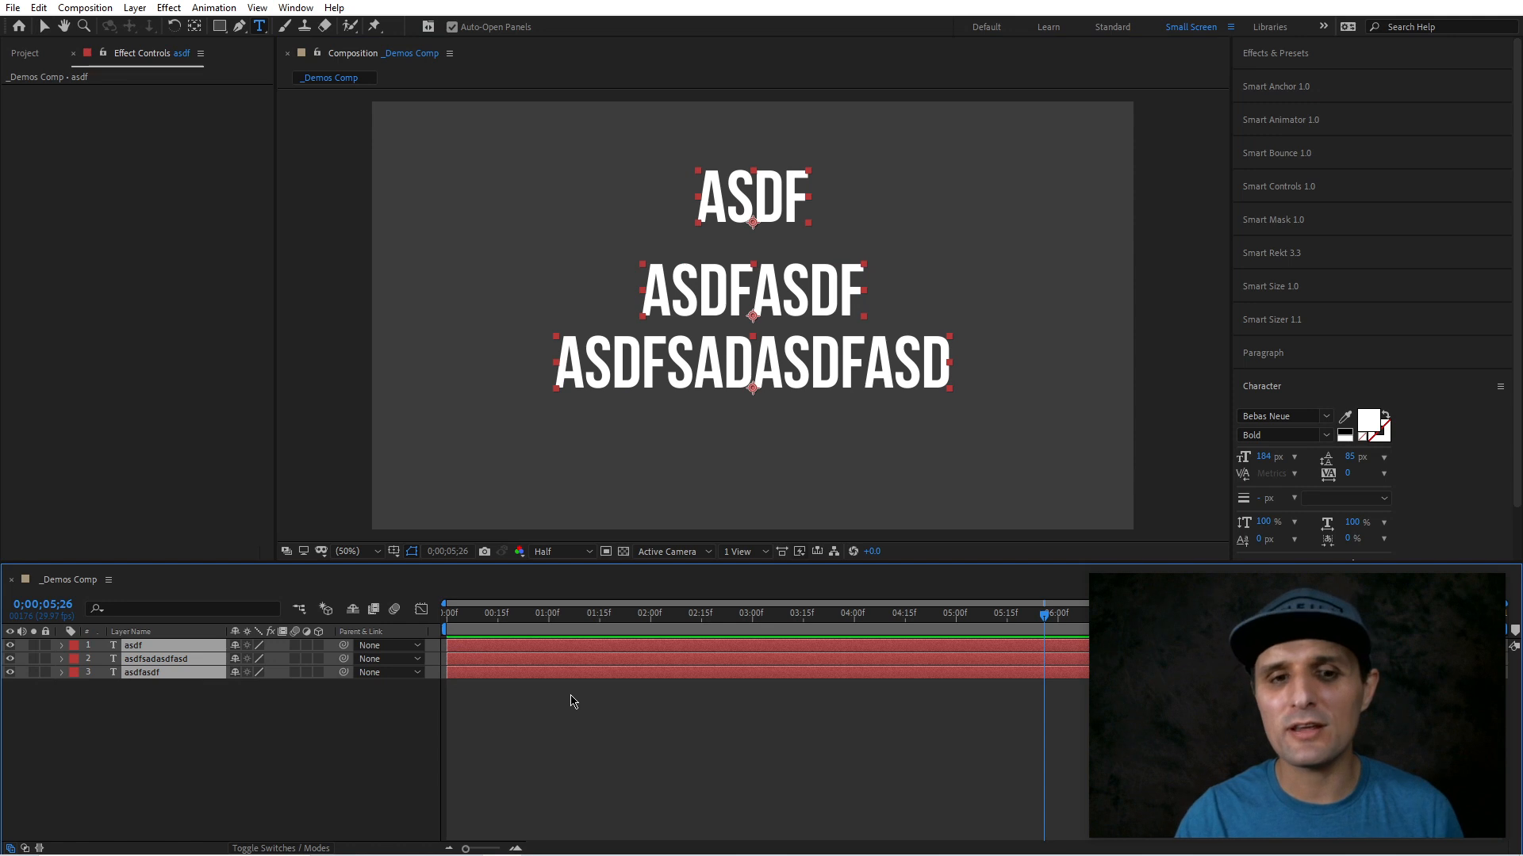
{"action": "left_click", "coordinate": [679, 684]}
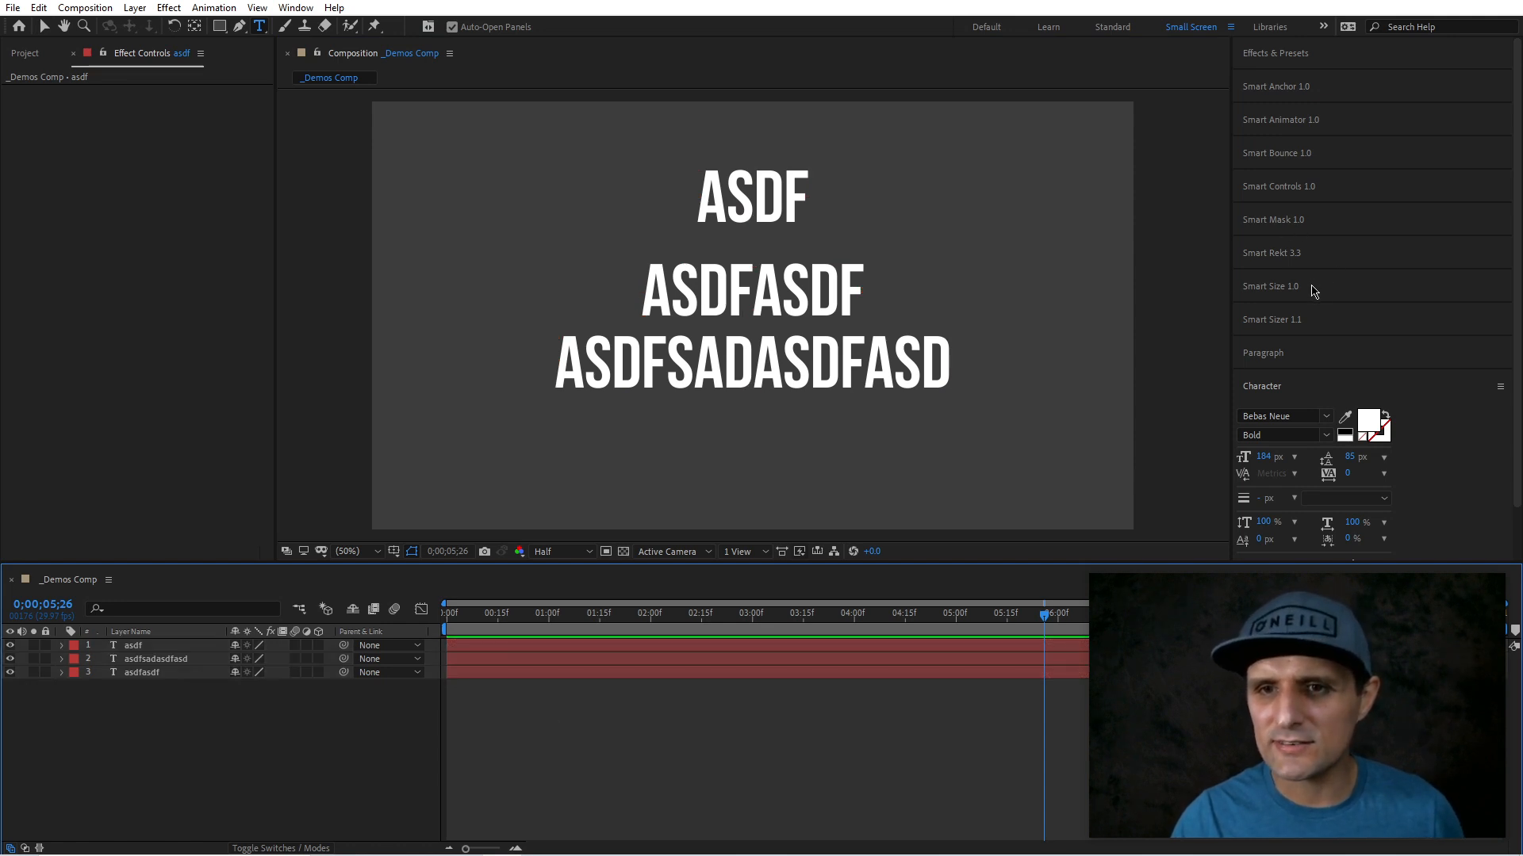
{"action": "left_click", "coordinate": [1311, 254]}
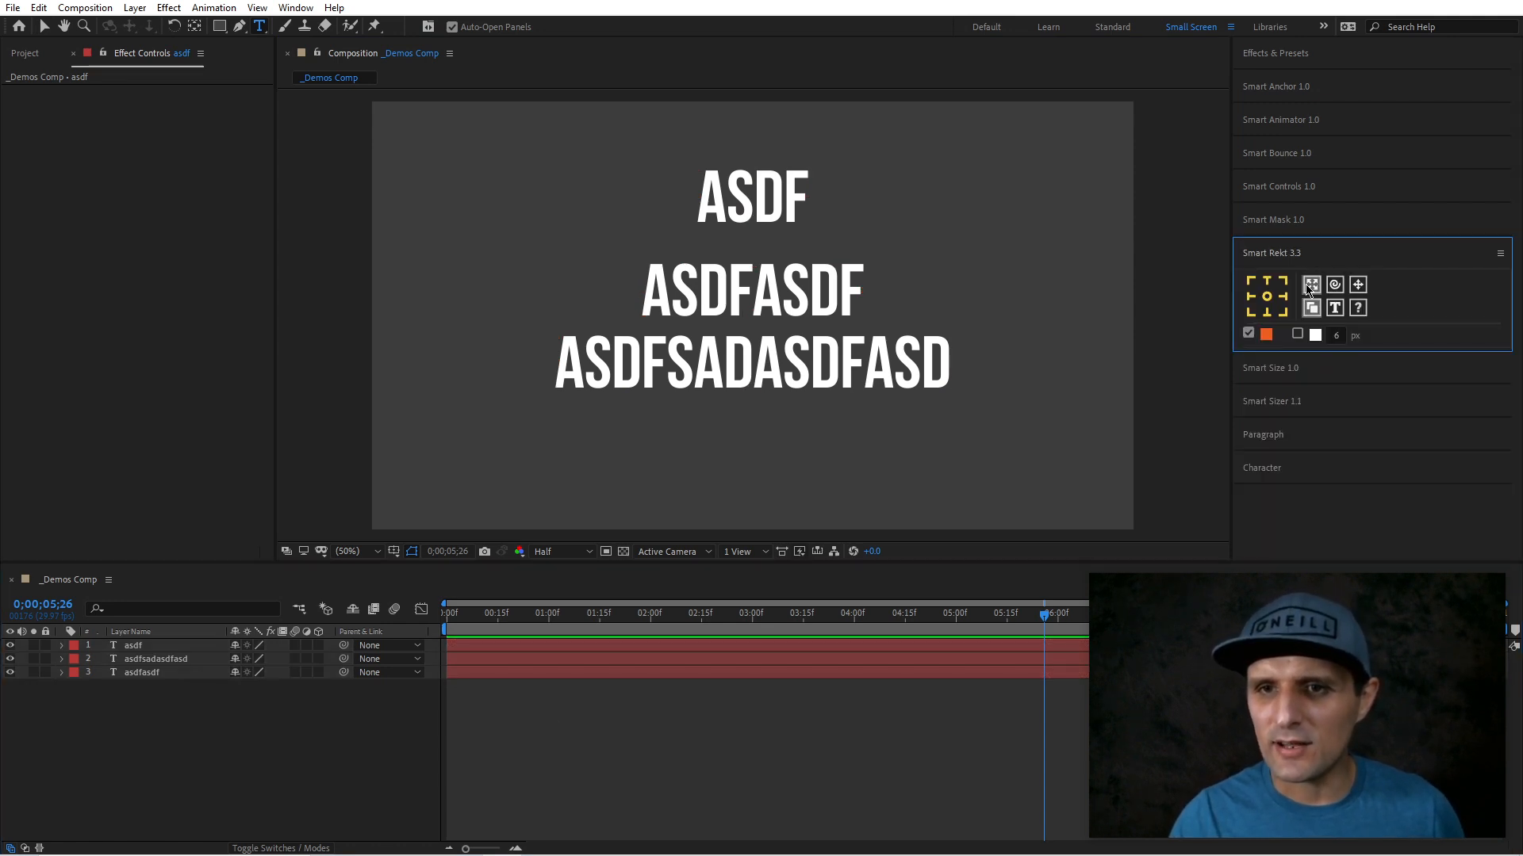
{"action": "left_click", "coordinate": [1267, 298]}
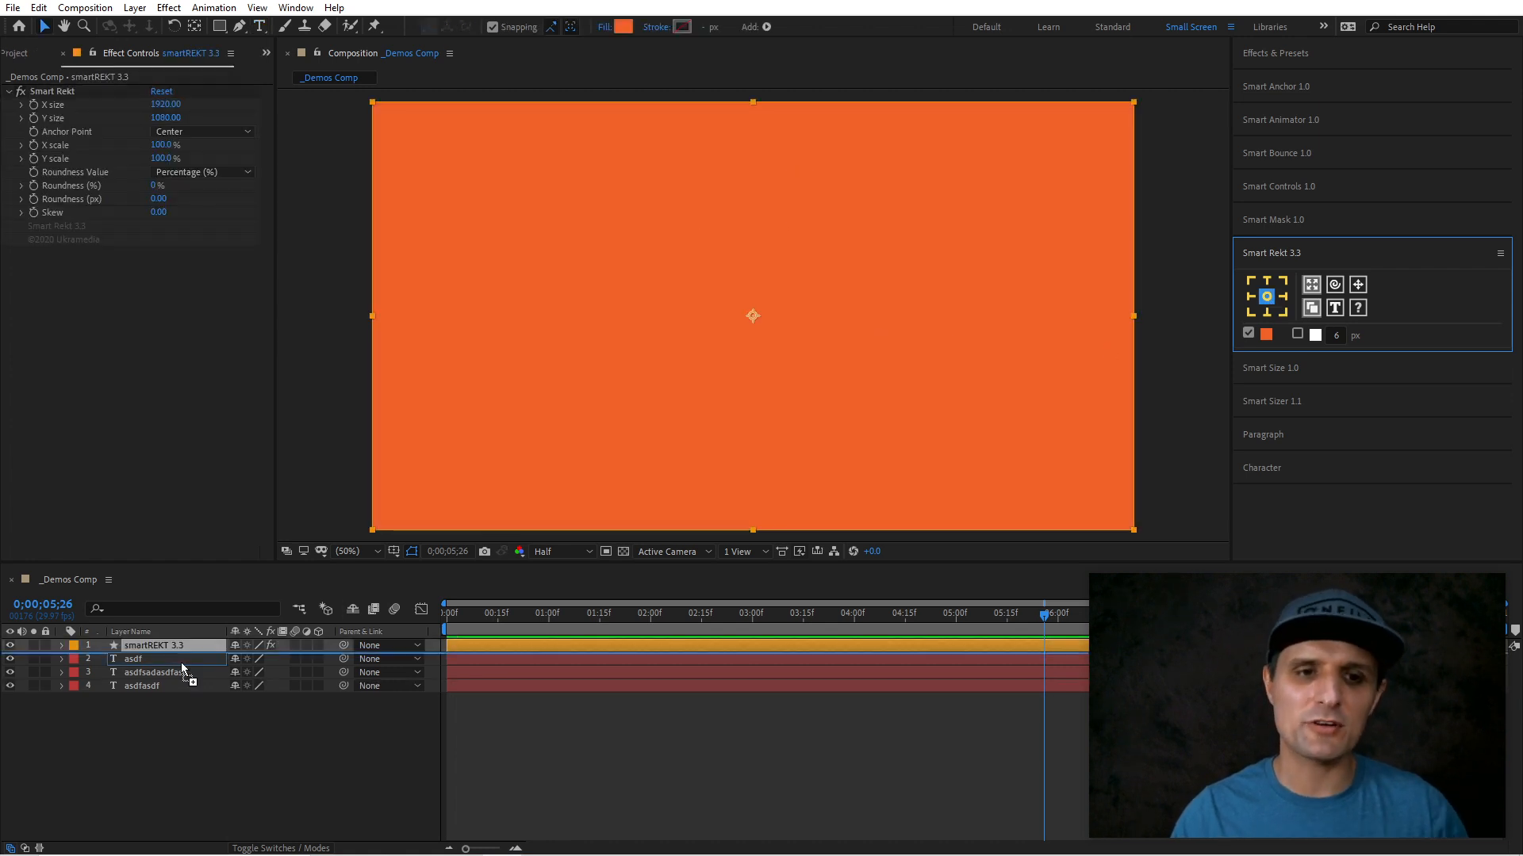
- Move the Smart Rekt rectangle beneath the three text layers and narrow its X size to 1248
{"action": "left_click_drag", "start_coordinate": [182, 650], "coordinate": [199, 720]}
{"action": "left_click_drag", "start_coordinate": [166, 105], "coordinate": [122, 106]}
{"action": "key", "text": "ctrl+z"}
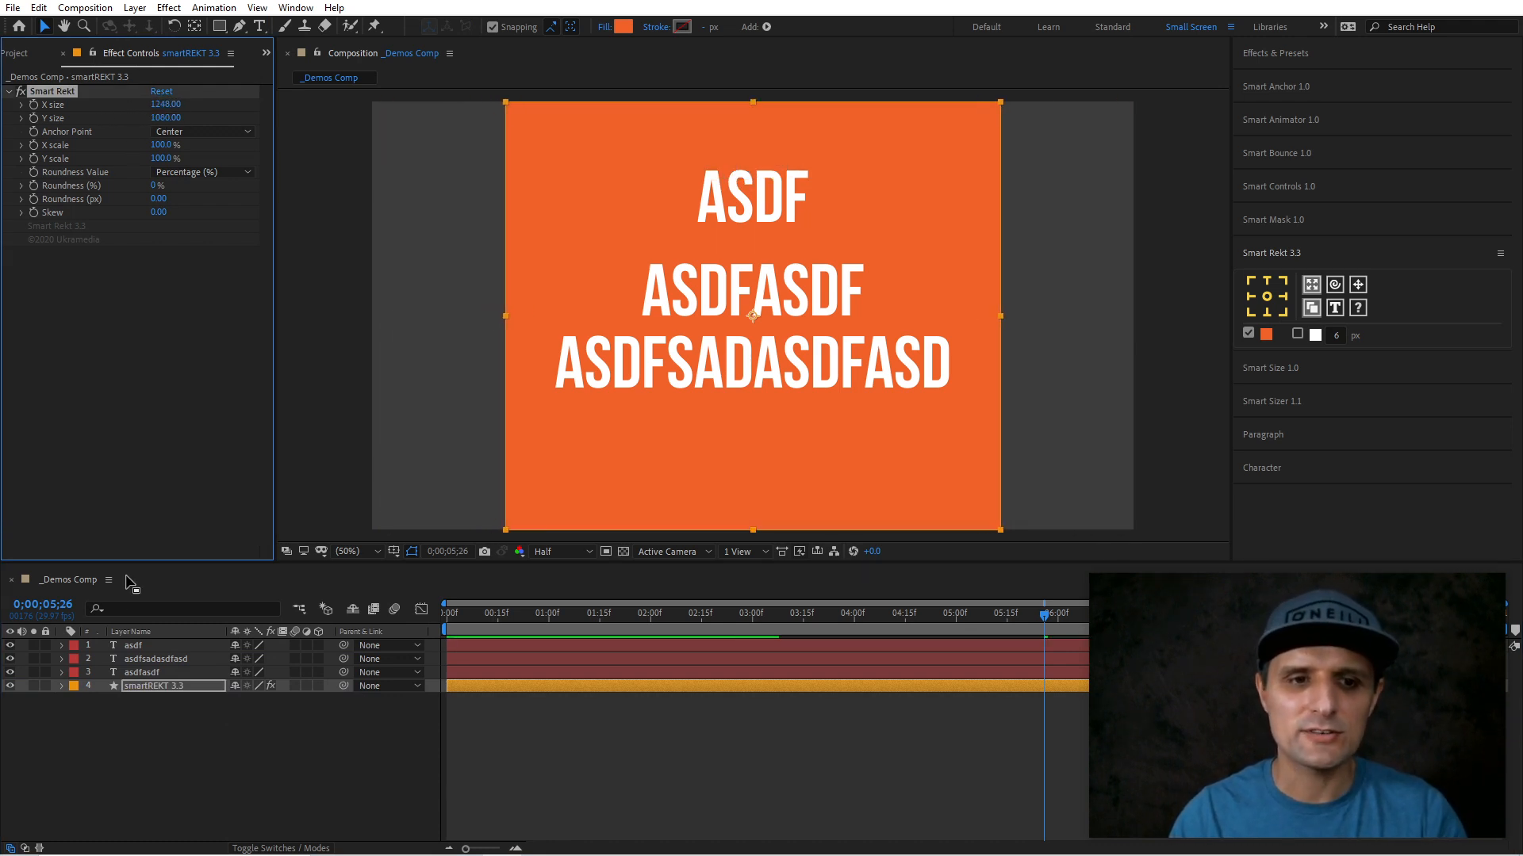
- Show only the rectangle's X size property under its layer in the timeline and set it to 1360
{"action": "left_click", "coordinate": [172, 688]}
{"action": "key", "text": "e"}
{"action": "left_click", "coordinate": [88, 701]}
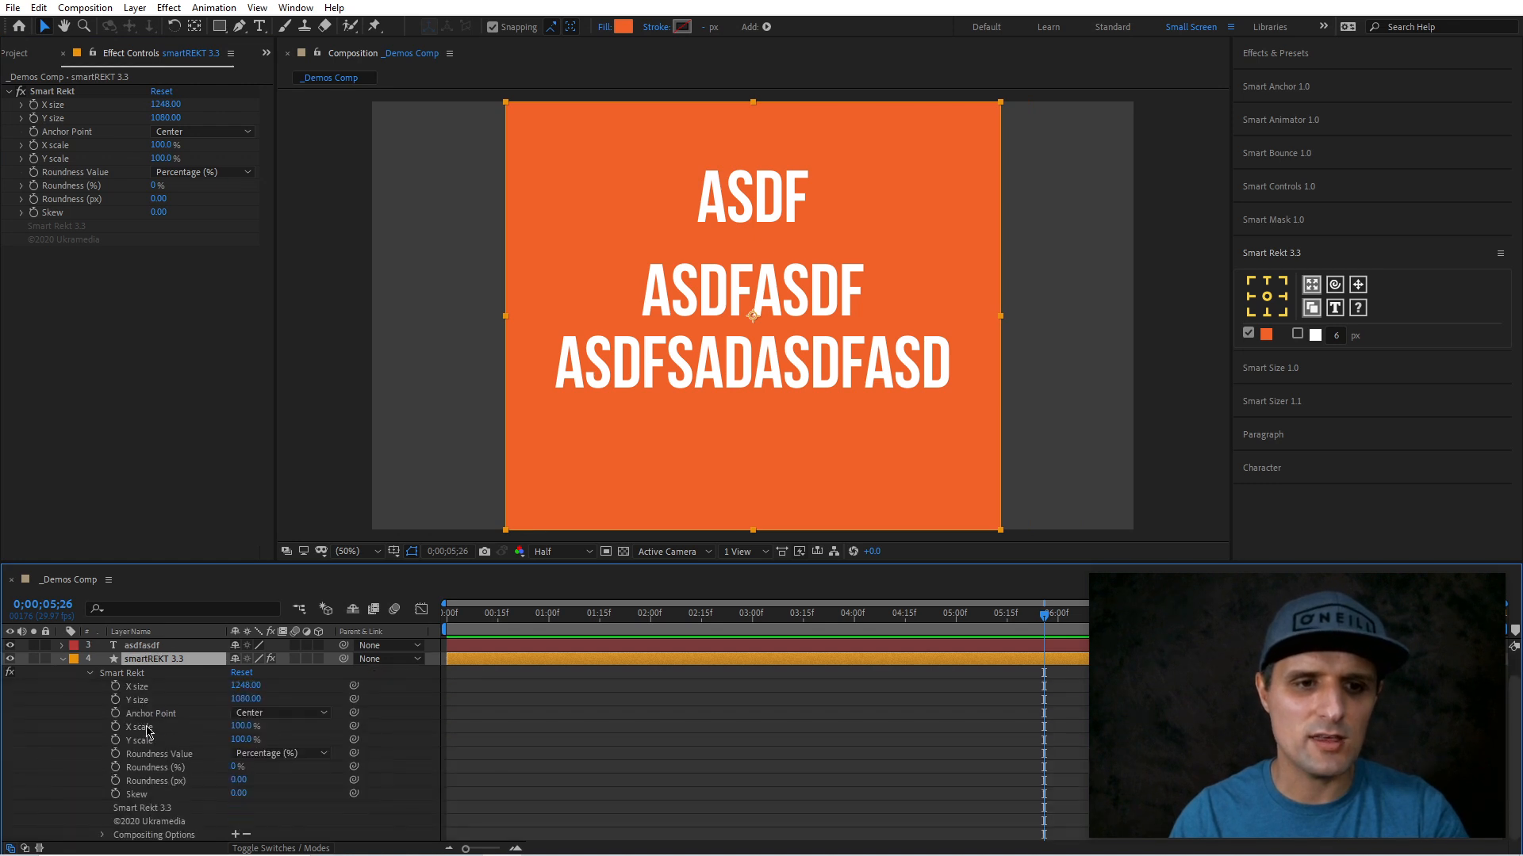
{"action": "left_click", "coordinate": [143, 688]}
{"action": "key", "text": "s"}
{"action": "key", "text": "s"}
{"action": "left_click_drag", "start_coordinate": [245, 727], "coordinate": [388, 744]}
{"action": "left_click", "coordinate": [626, 766]}
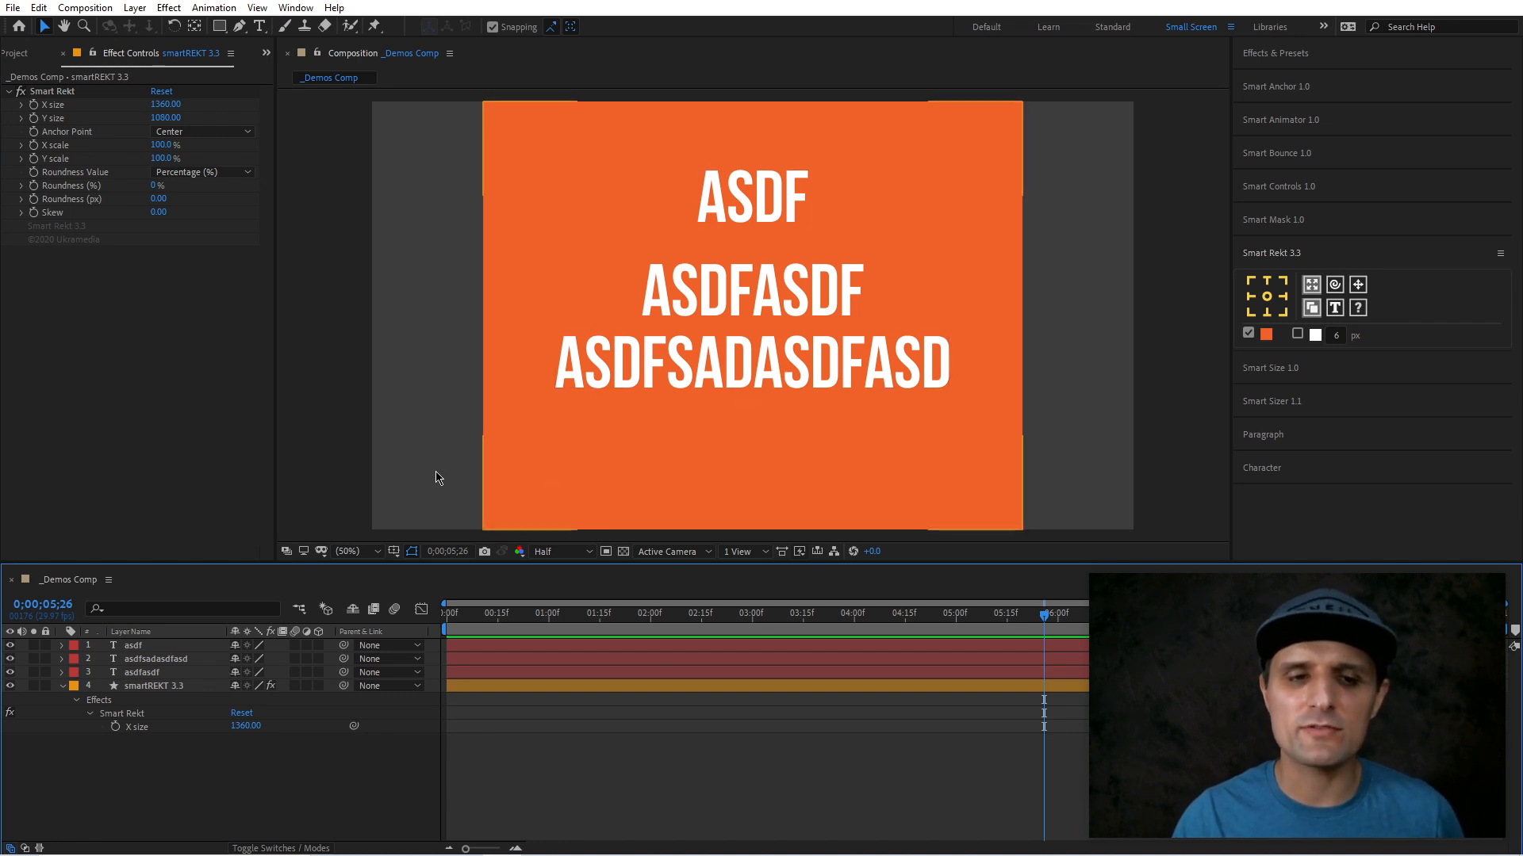
- Select the text layers in turn for comparison and set the rectangle's X size to 1246
{"action": "left_click", "coordinate": [158, 645]}
{"action": "left_click", "coordinate": [157, 659]}
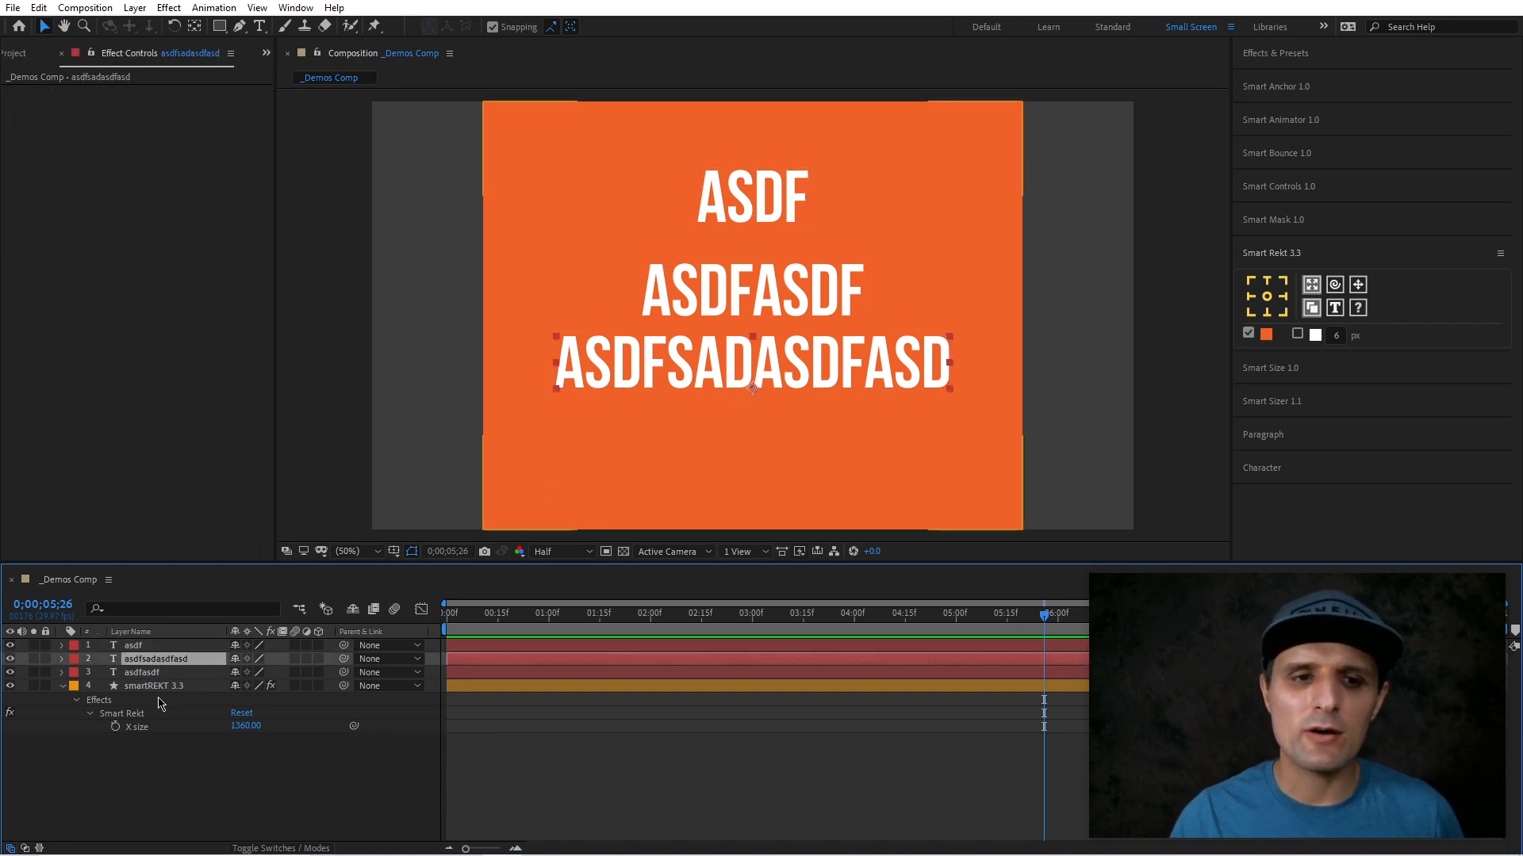
{"action": "left_click", "coordinate": [154, 727]}
{"action": "left_click_drag", "start_coordinate": [245, 726], "coordinate": [154, 727]}
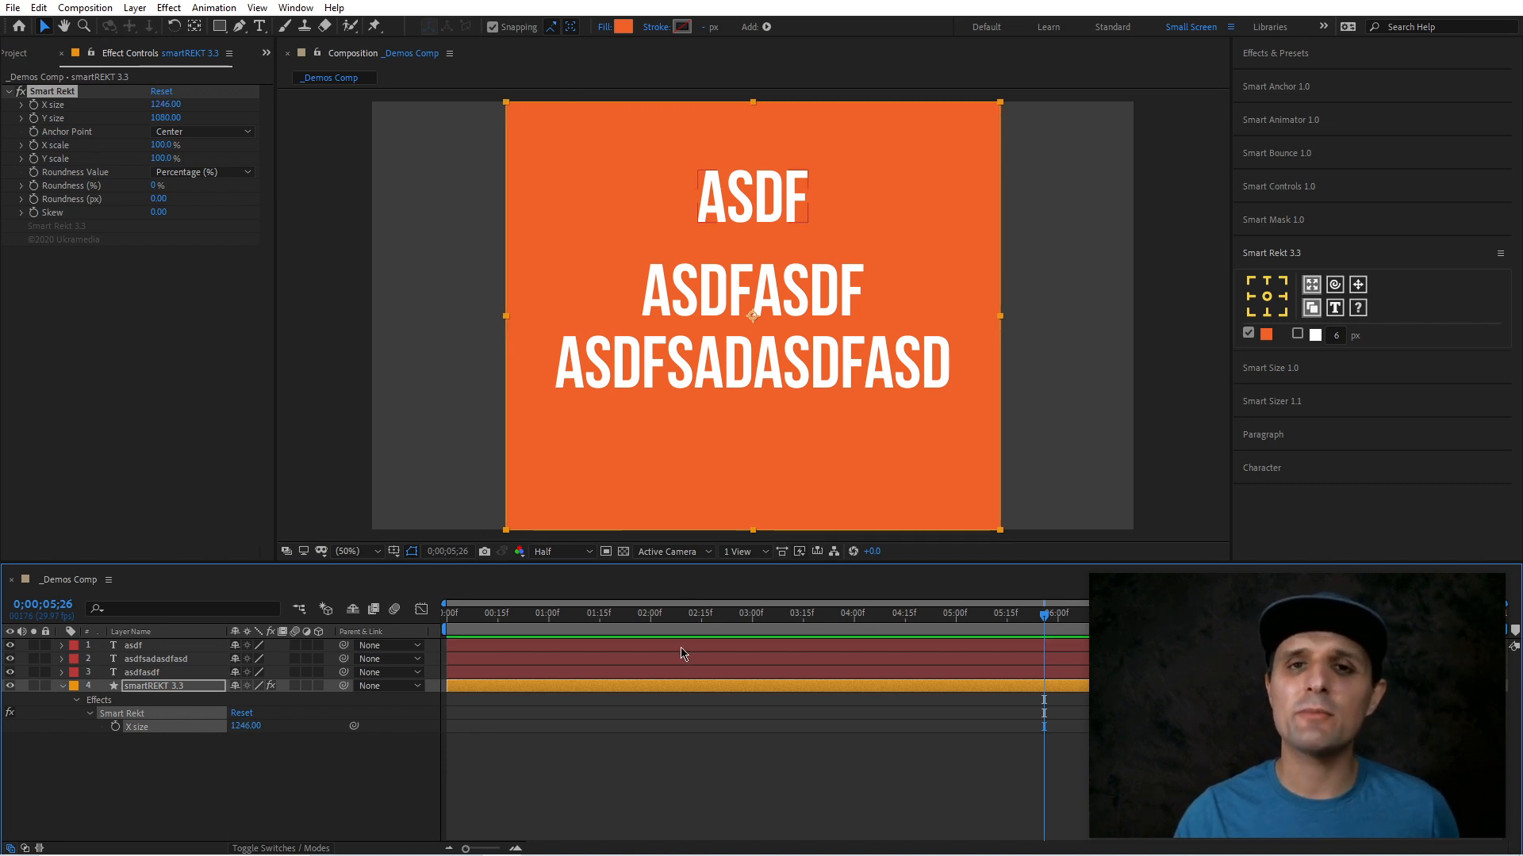
{"action": "left_click", "coordinate": [615, 742]}
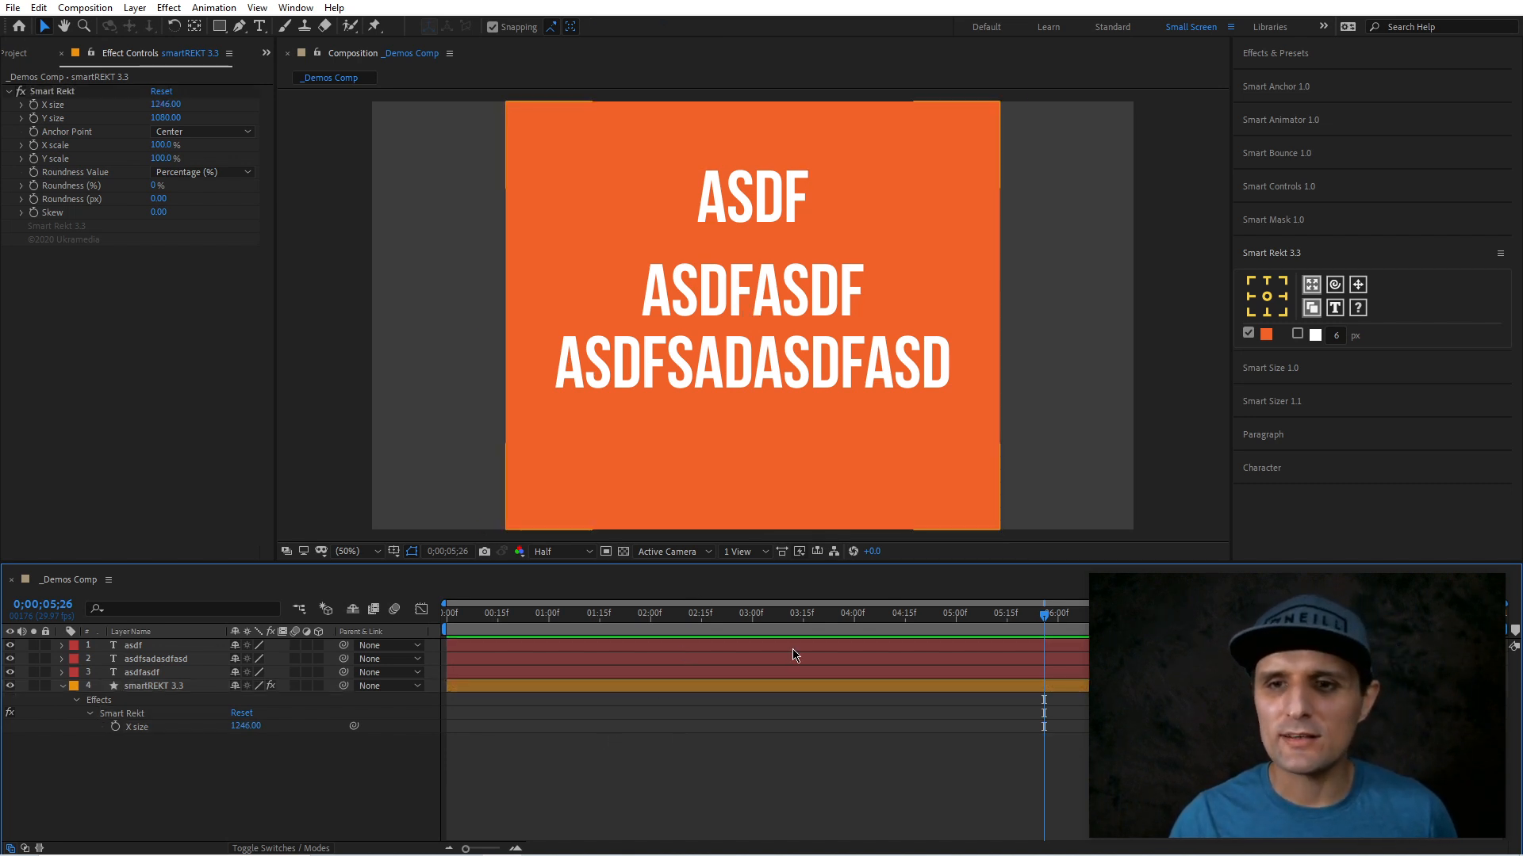
- Show the Smart Size controls and, with no layer selected, generate a Smart Size + controller layer
{"action": "left_click", "coordinate": [1301, 368]}
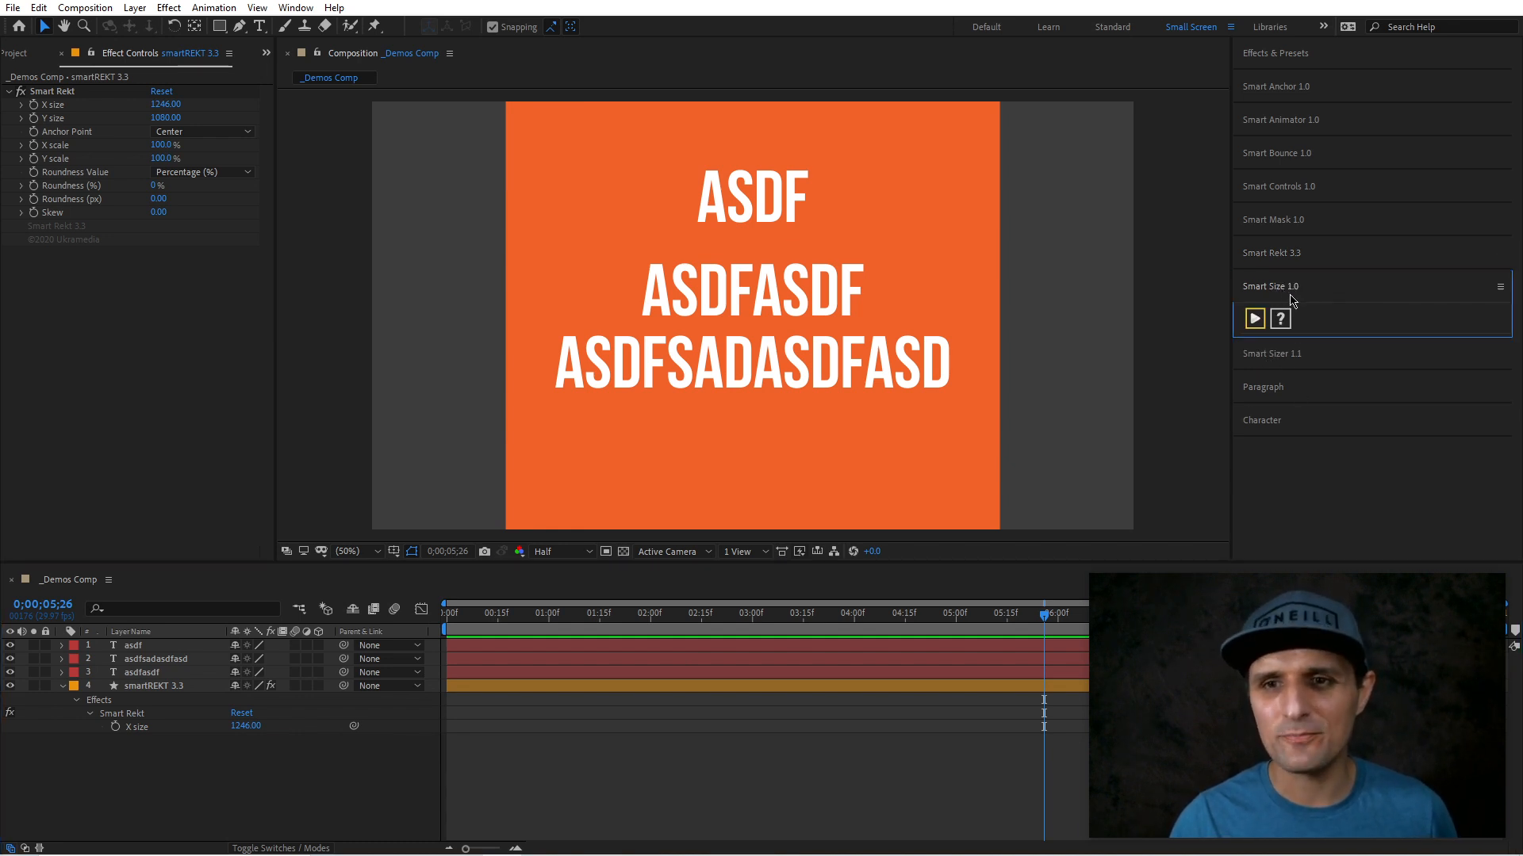
{"action": "left_click", "coordinate": [538, 698]}
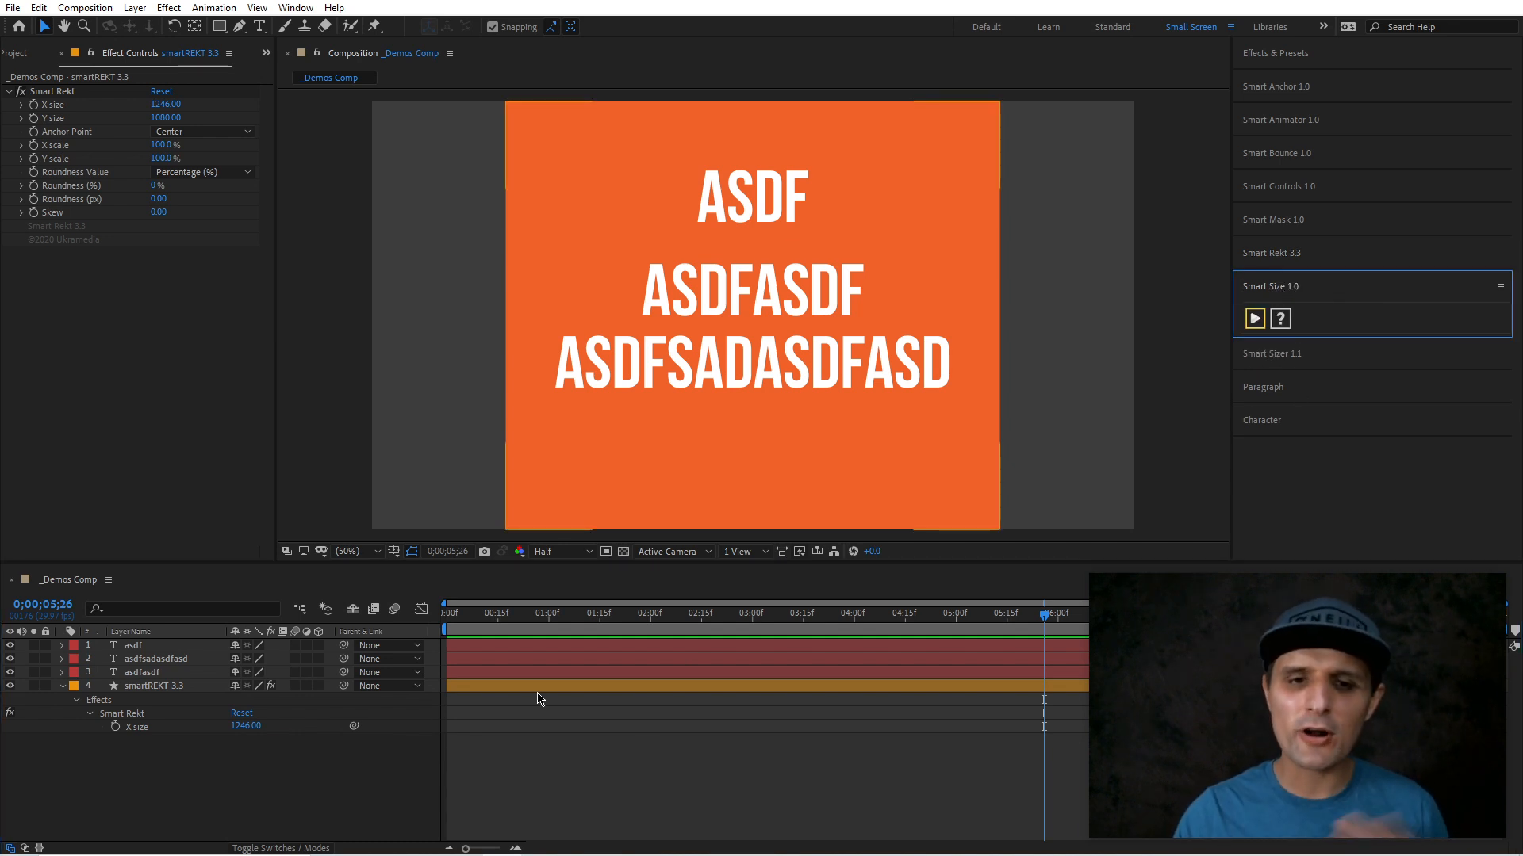
{"action": "left_click", "coordinate": [1254, 318]}
{"action": "left_click", "coordinate": [169, 650]}
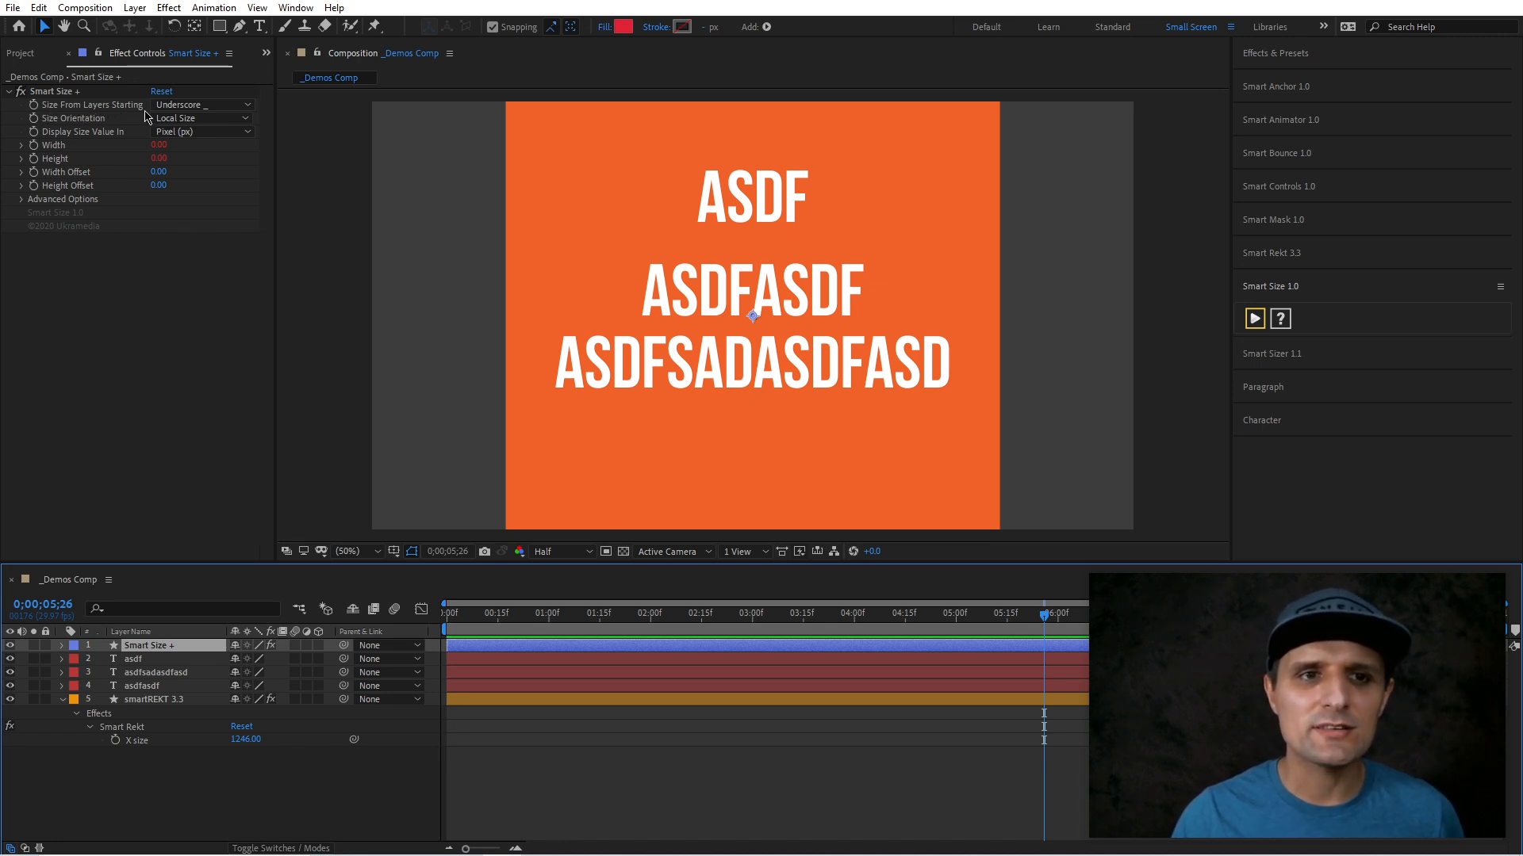
- Keep Underscore as the controller's layer prefix and try Percentage as the size display before restoring Pixel (px)
{"action": "left_click", "coordinate": [180, 105]}
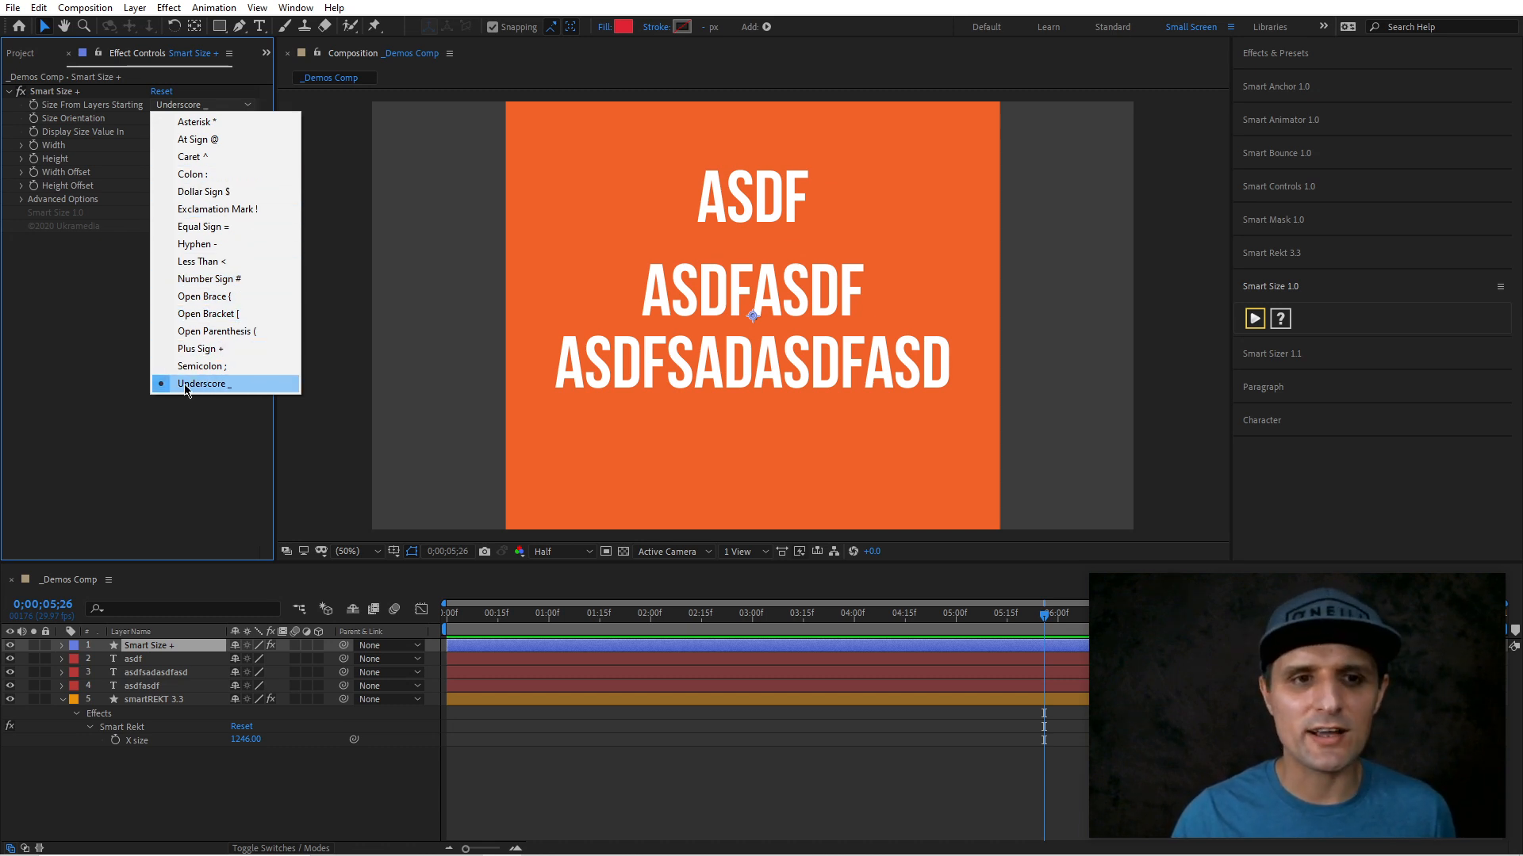
{"action": "left_click", "coordinate": [208, 389]}
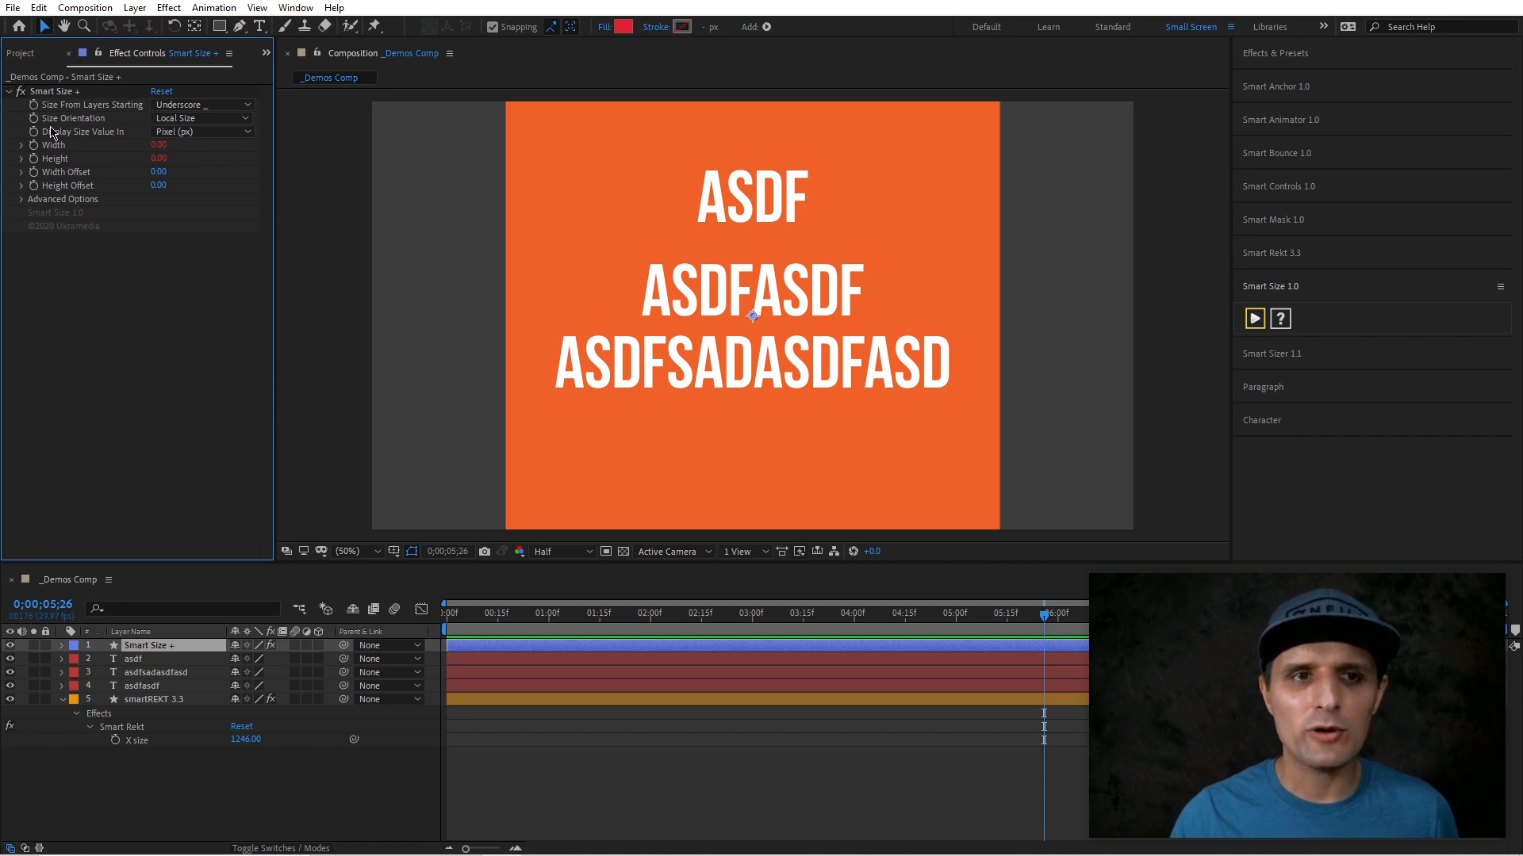
{"action": "left_click", "coordinate": [179, 132]}
{"action": "left_click", "coordinate": [190, 167]}
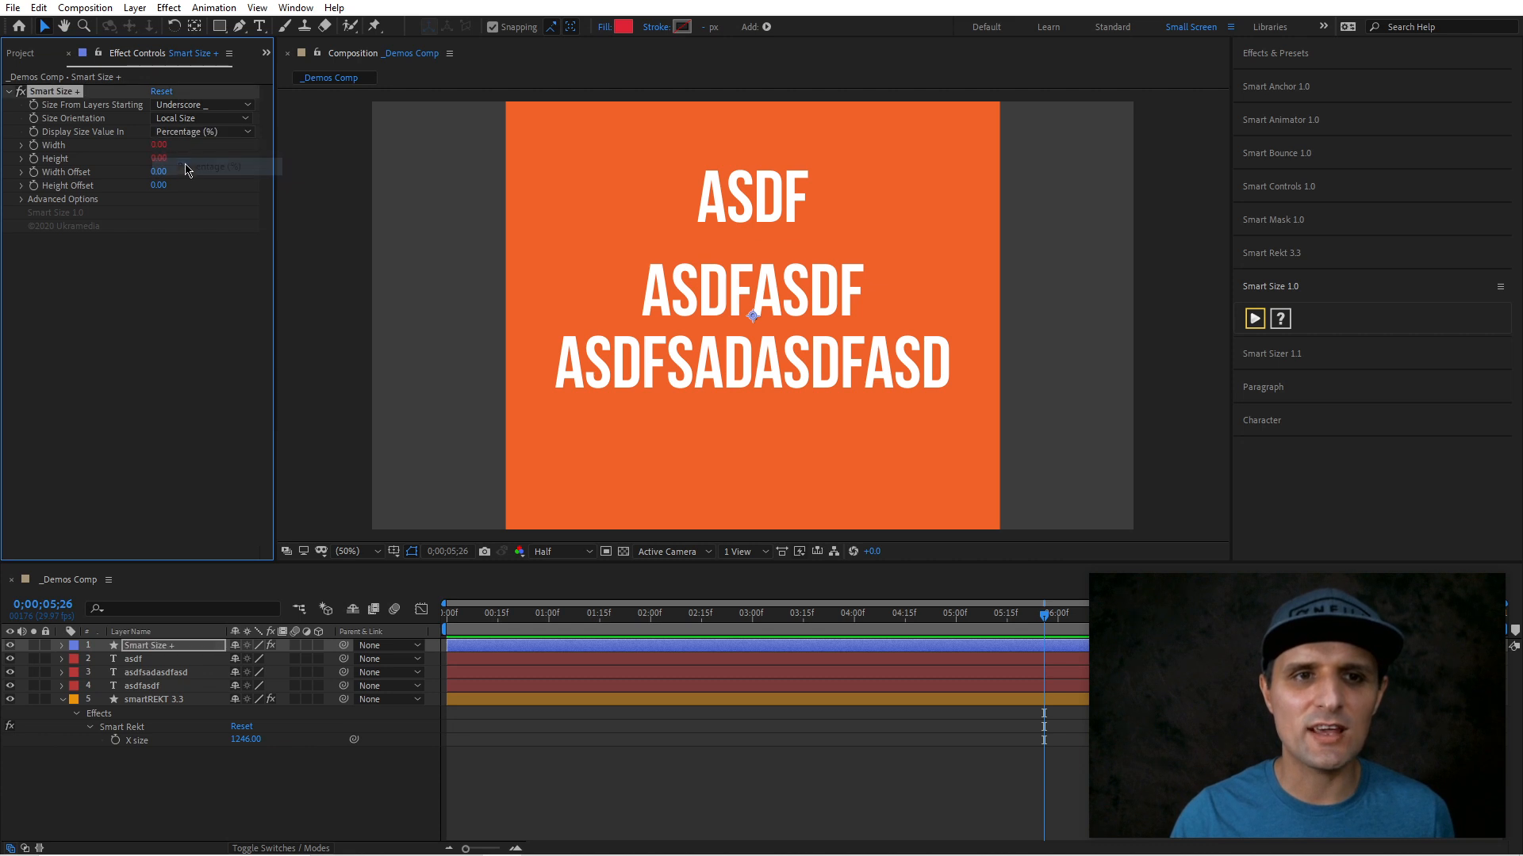
{"action": "left_click", "coordinate": [194, 131]}
{"action": "left_click", "coordinate": [204, 149]}
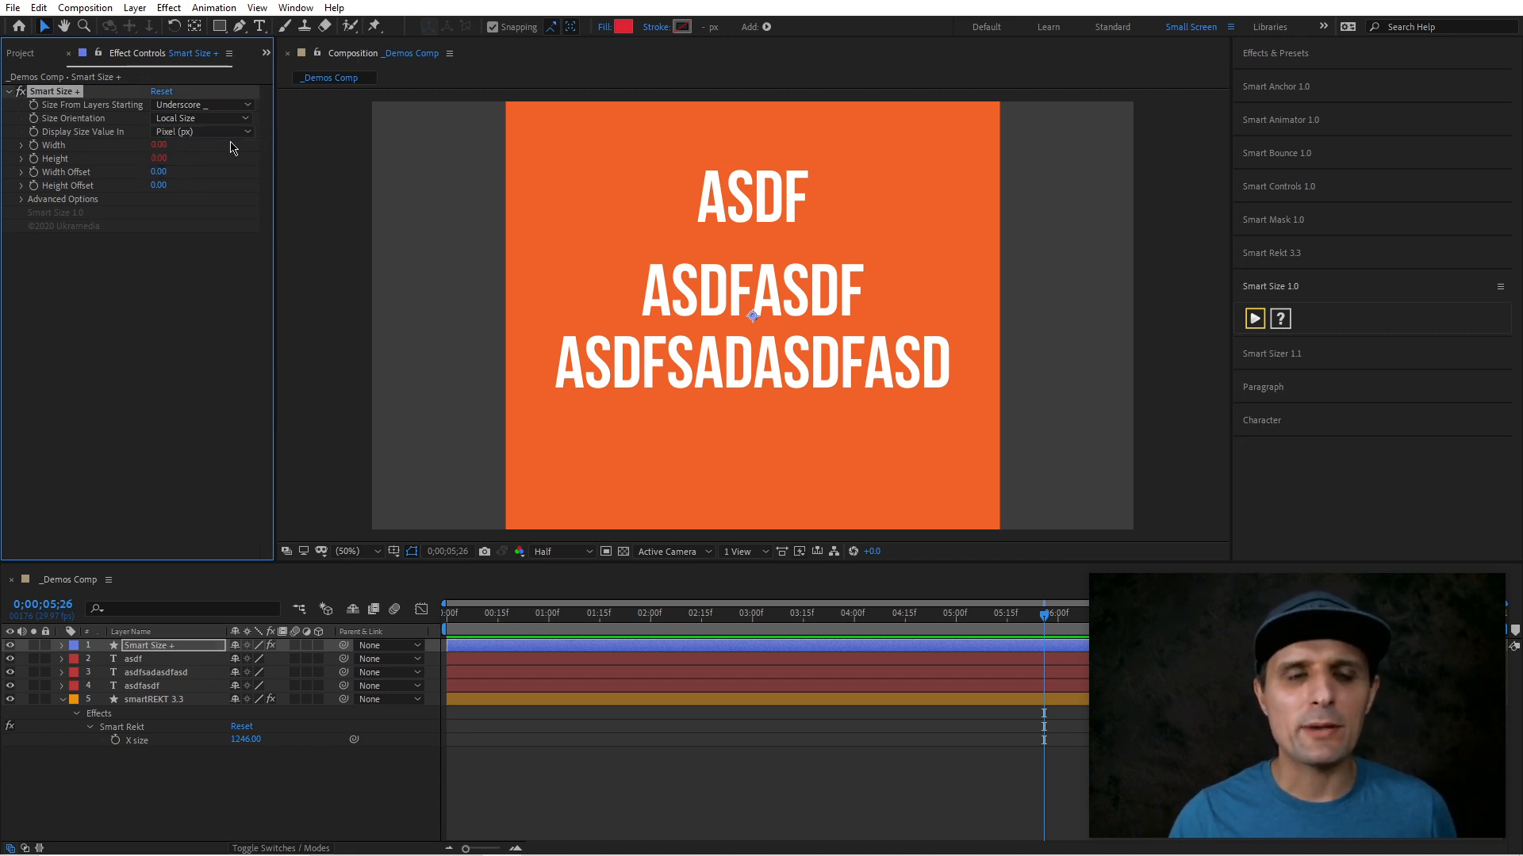
- Rename the "asdf" text layer as "_asdf" so that Smart Size reads its dimensions
{"action": "left_click", "coordinate": [151, 660]}
{"action": "key", "text": "Return"}
{"action": "key", "text": "Home"}
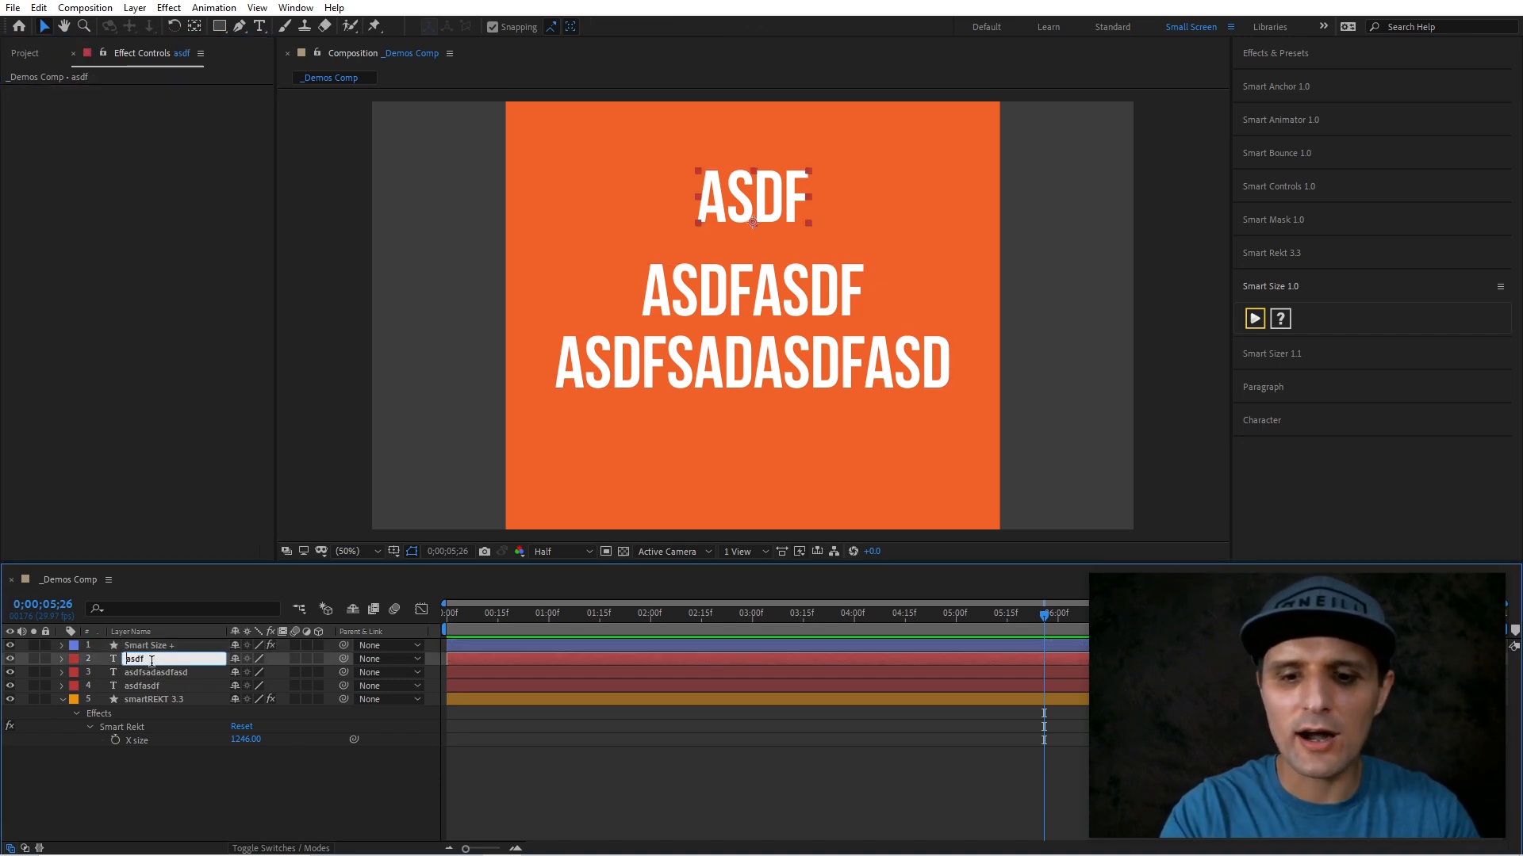
{"action": "type", "text": "_"}
{"action": "left_click", "coordinate": [232, 800]}
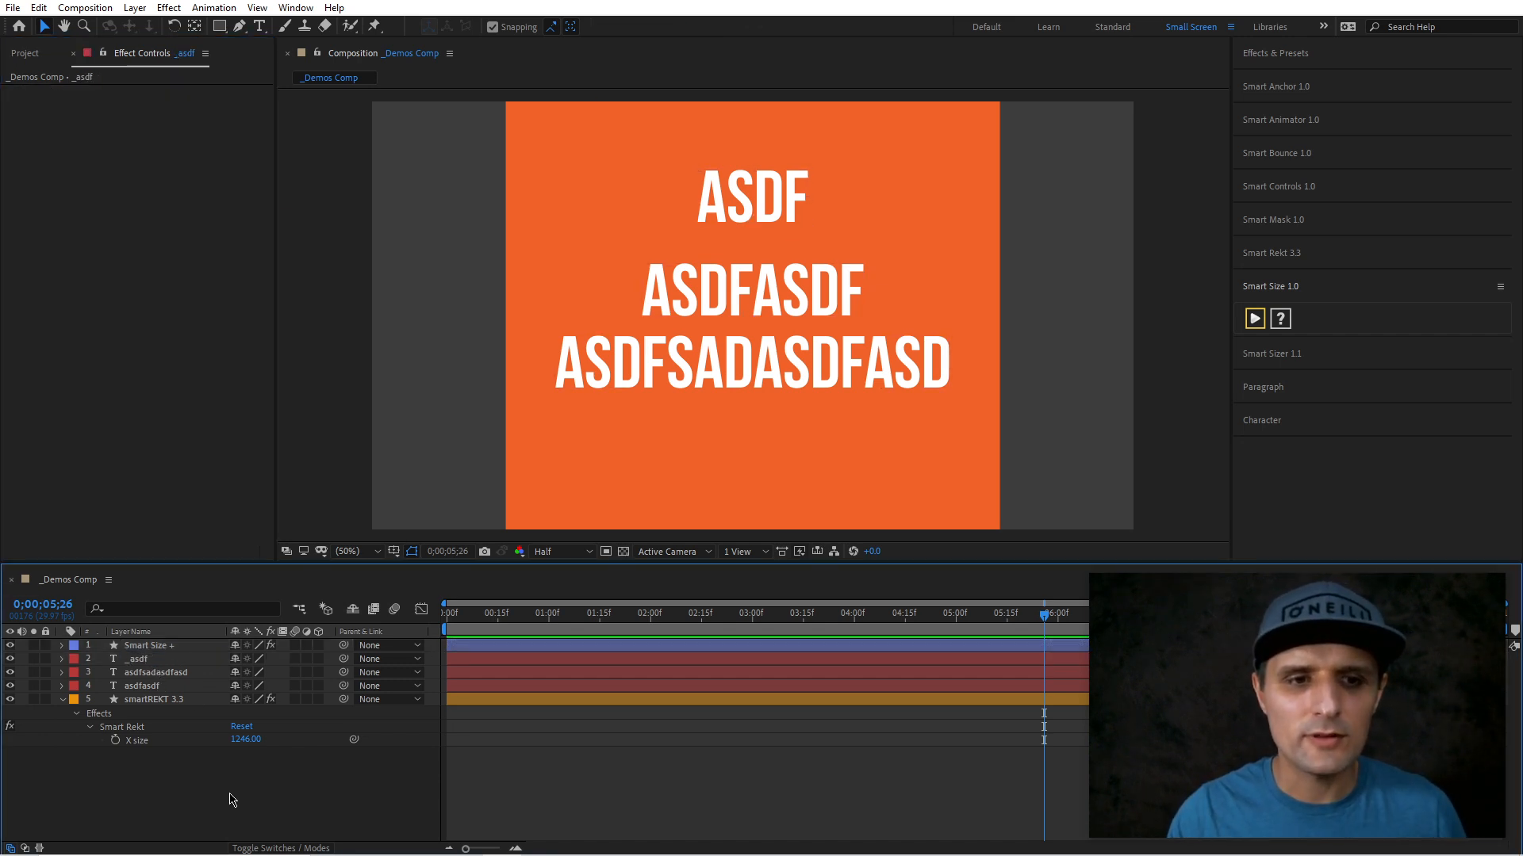
- Link the Smart Rekt rectangle's X size to the Width value of the Smart Size + controller
{"action": "left_click", "coordinate": [162, 645]}
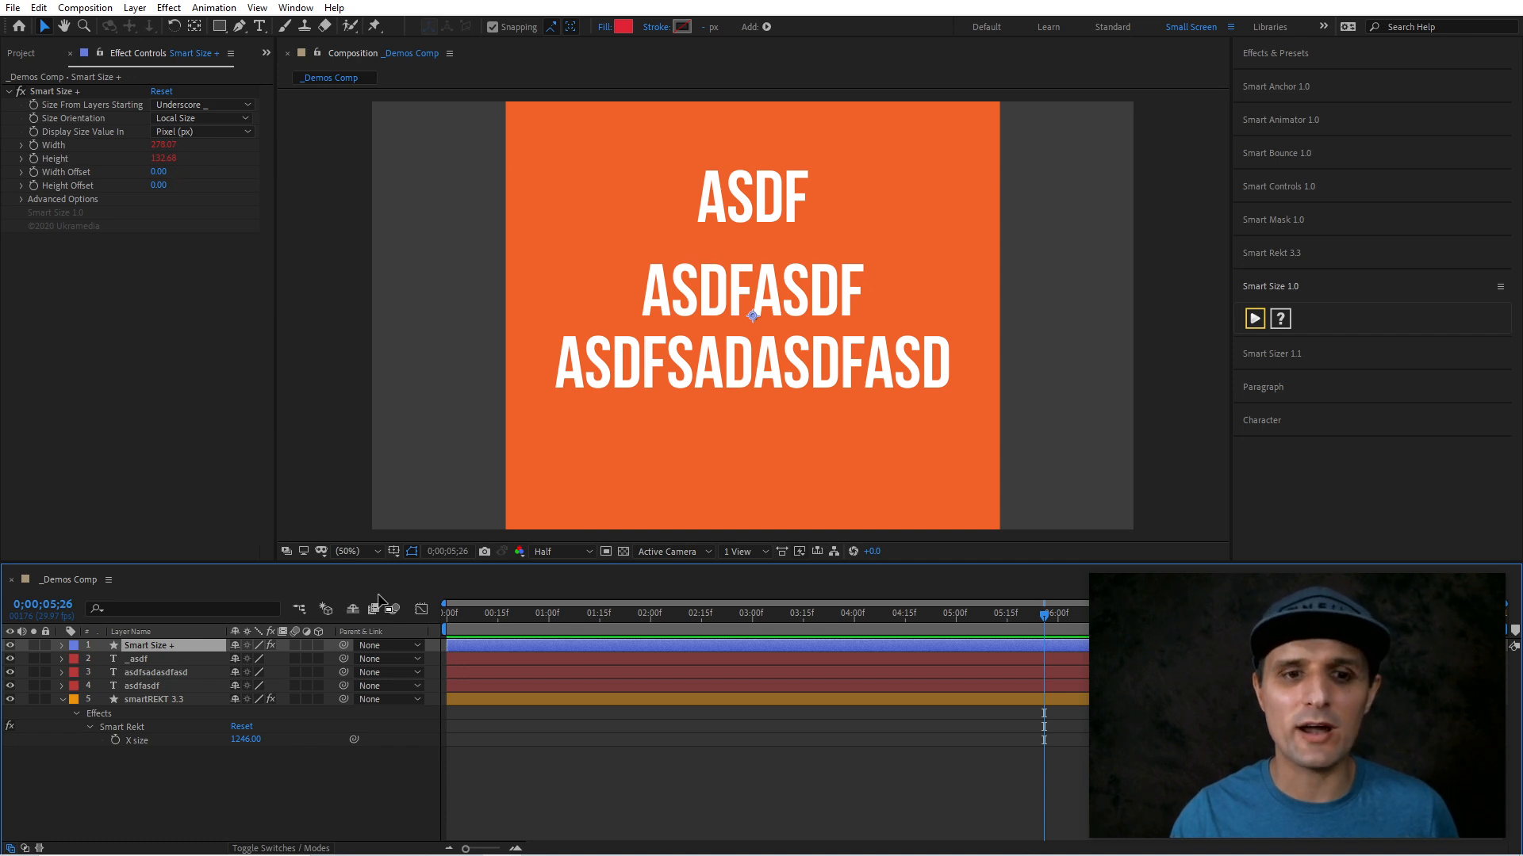
{"action": "left_click_drag", "start_coordinate": [353, 739], "coordinate": [191, 146]}
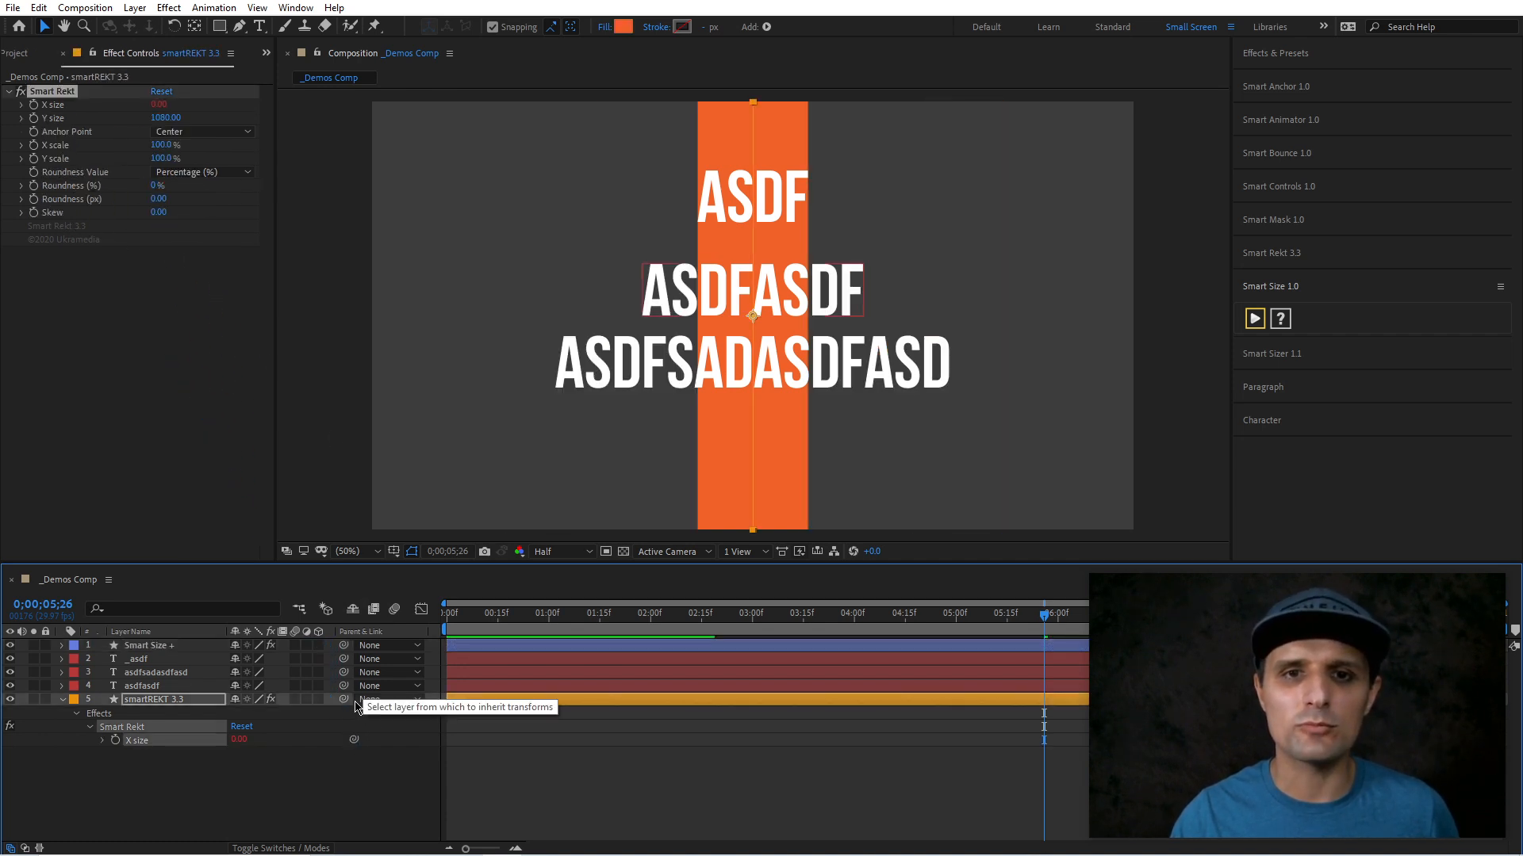
{"action": "left_click", "coordinate": [345, 778]}
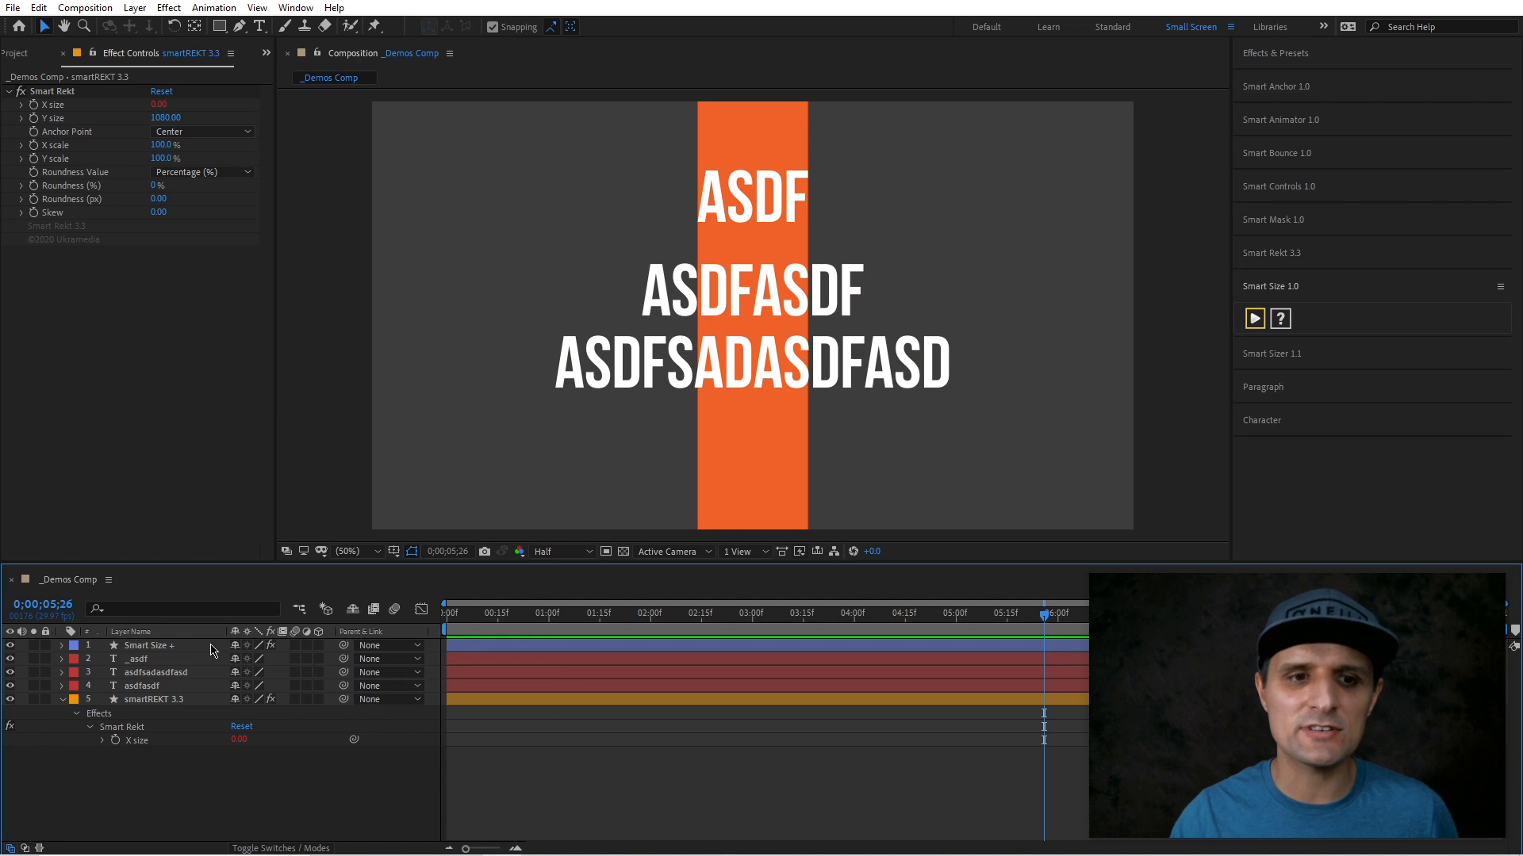
- Try adding an underscore prefix to the "asdfsadasdfasd" layer name, and undo the rename
{"action": "left_click", "coordinate": [153, 674]}
{"action": "key", "text": "Return"}
{"action": "left_click", "coordinate": [149, 671]}
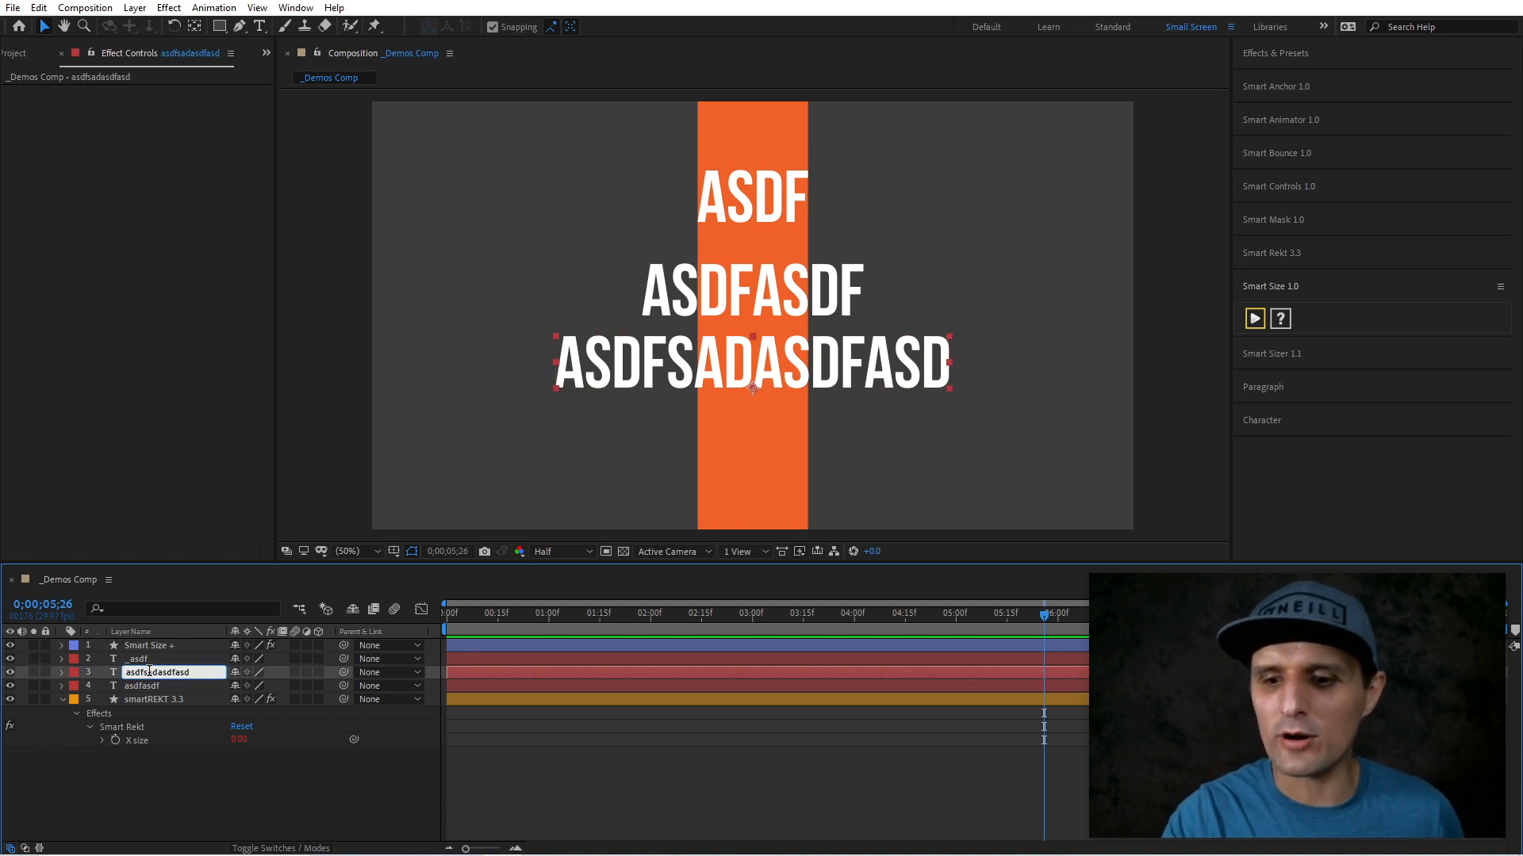
{"action": "type", "text": "_"}
{"action": "left_click", "coordinate": [329, 785]}
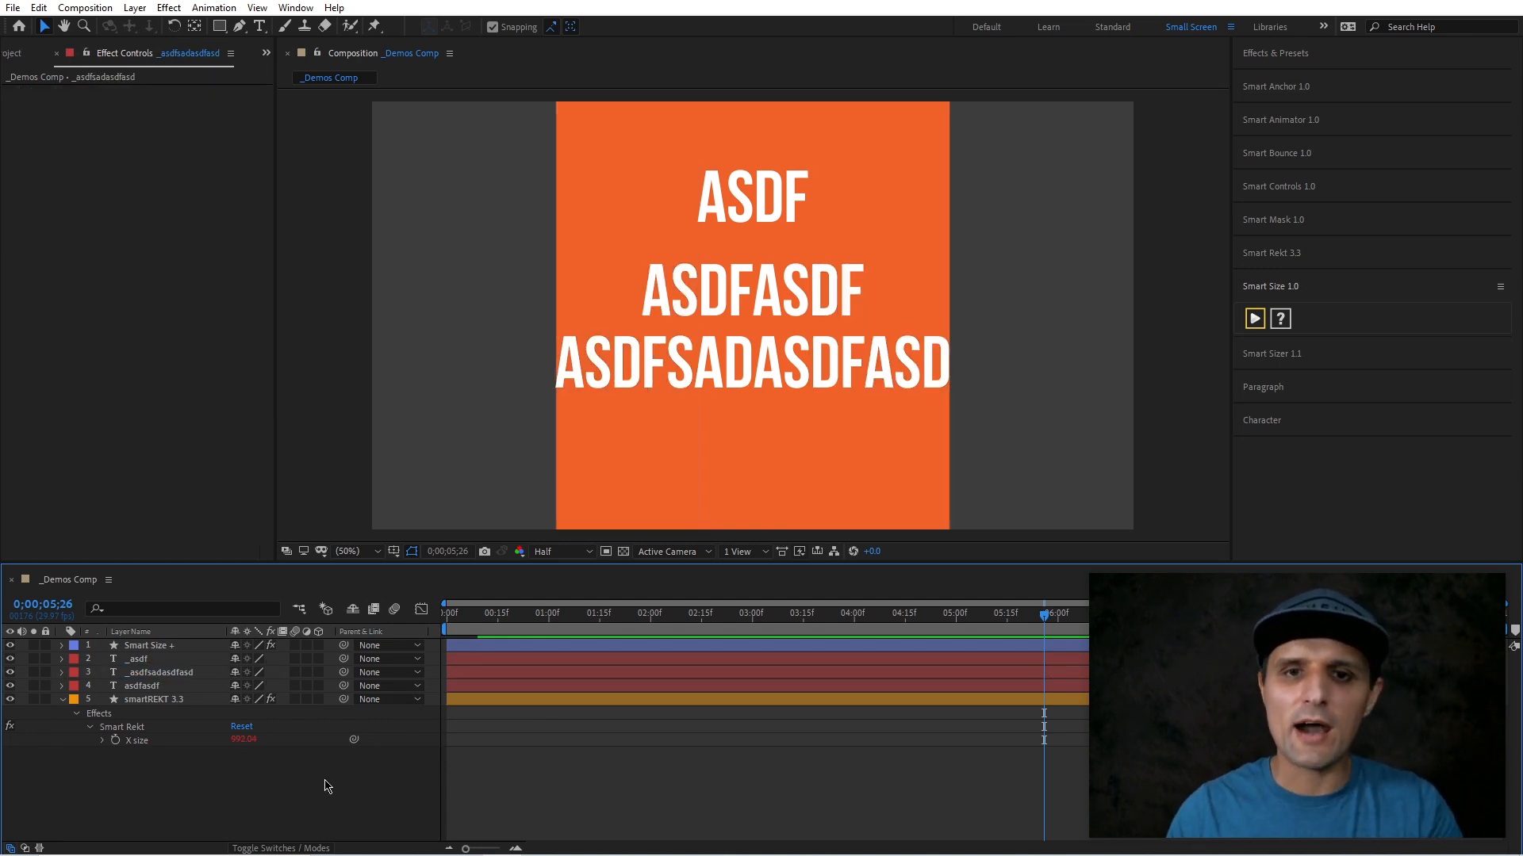
{"action": "left_click", "coordinate": [181, 673]}
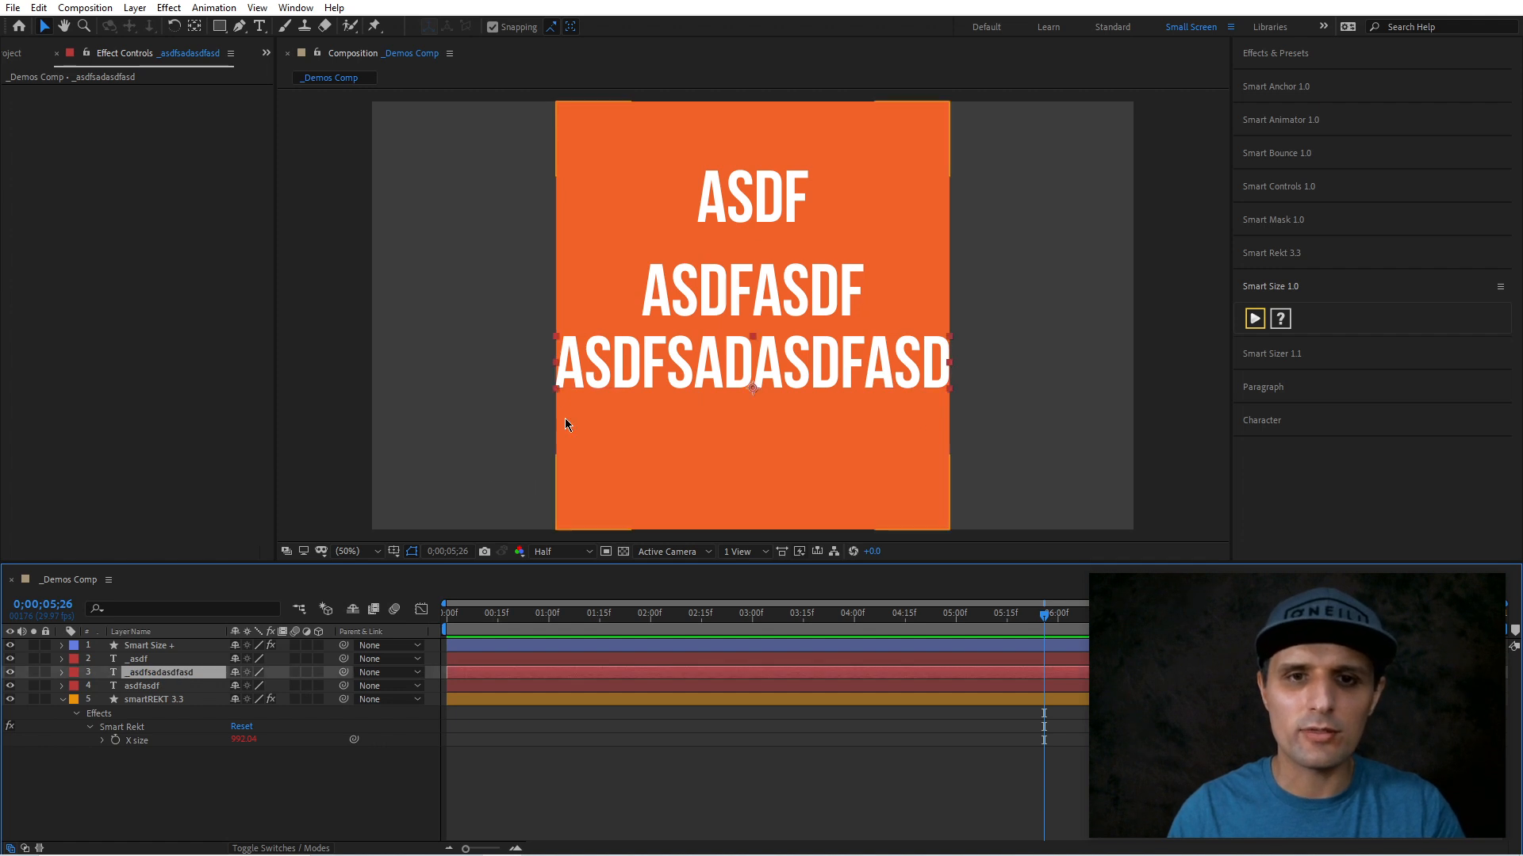
{"action": "key", "text": "ctrl+z"}
- Rename the "asdfasdf" text layer as "_asdfasdf" to include it in the Smart Size measurement
{"action": "left_click", "coordinate": [159, 686]}
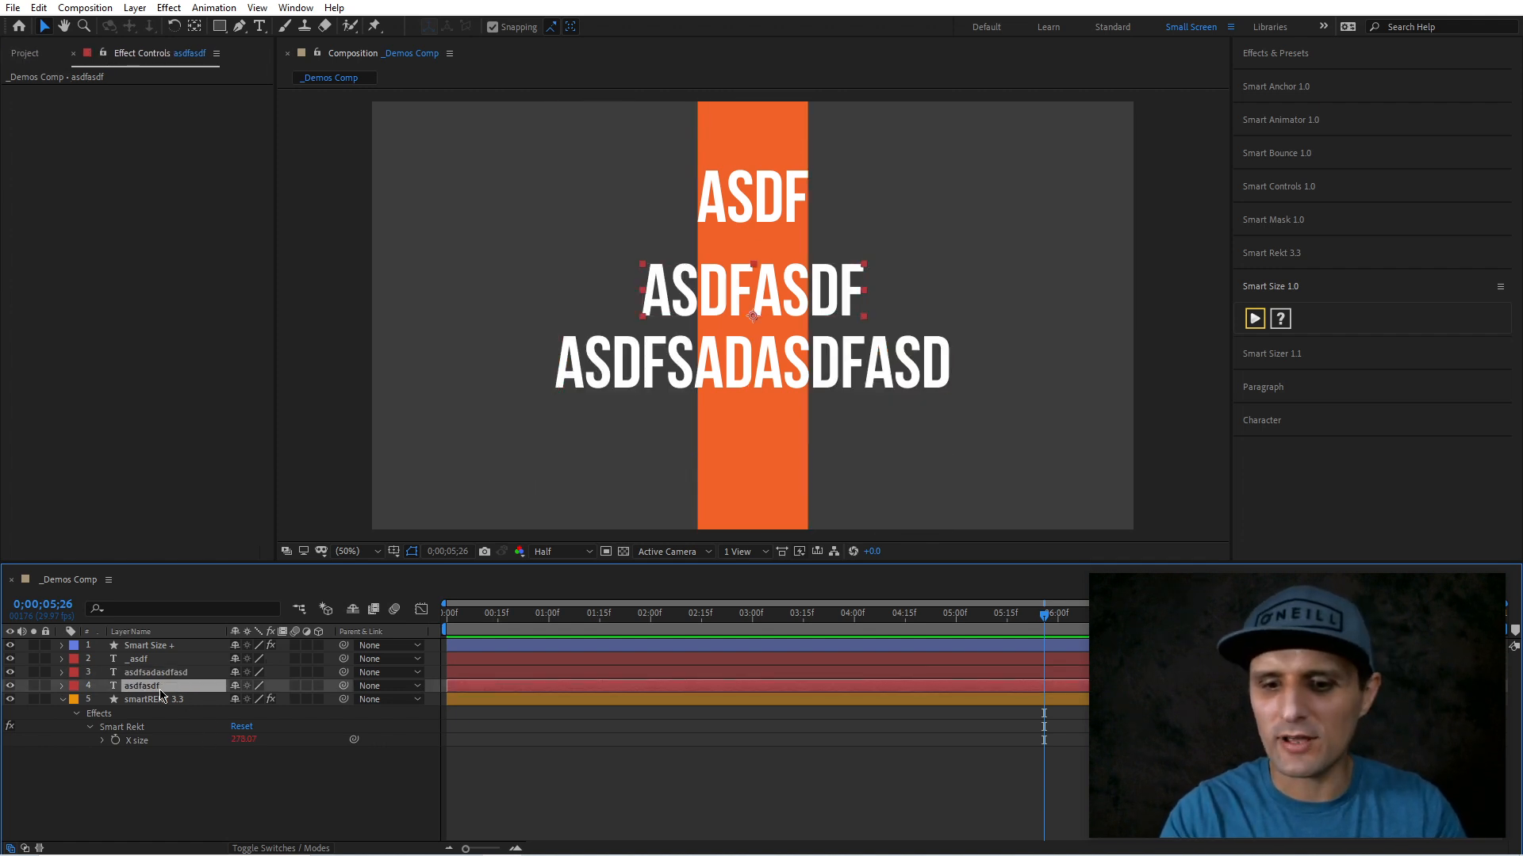
{"action": "key", "text": "Return"}
{"action": "left_click", "coordinate": [160, 686]}
{"action": "type", "text": "_"}
{"action": "left_click", "coordinate": [282, 802]}
- Rename the longest text layer as "_asdfsadasdfasd" so that it also drives the rectangle's width
{"action": "left_click", "coordinate": [150, 673]}
{"action": "key", "text": "Return"}
{"action": "key", "text": "Home"}
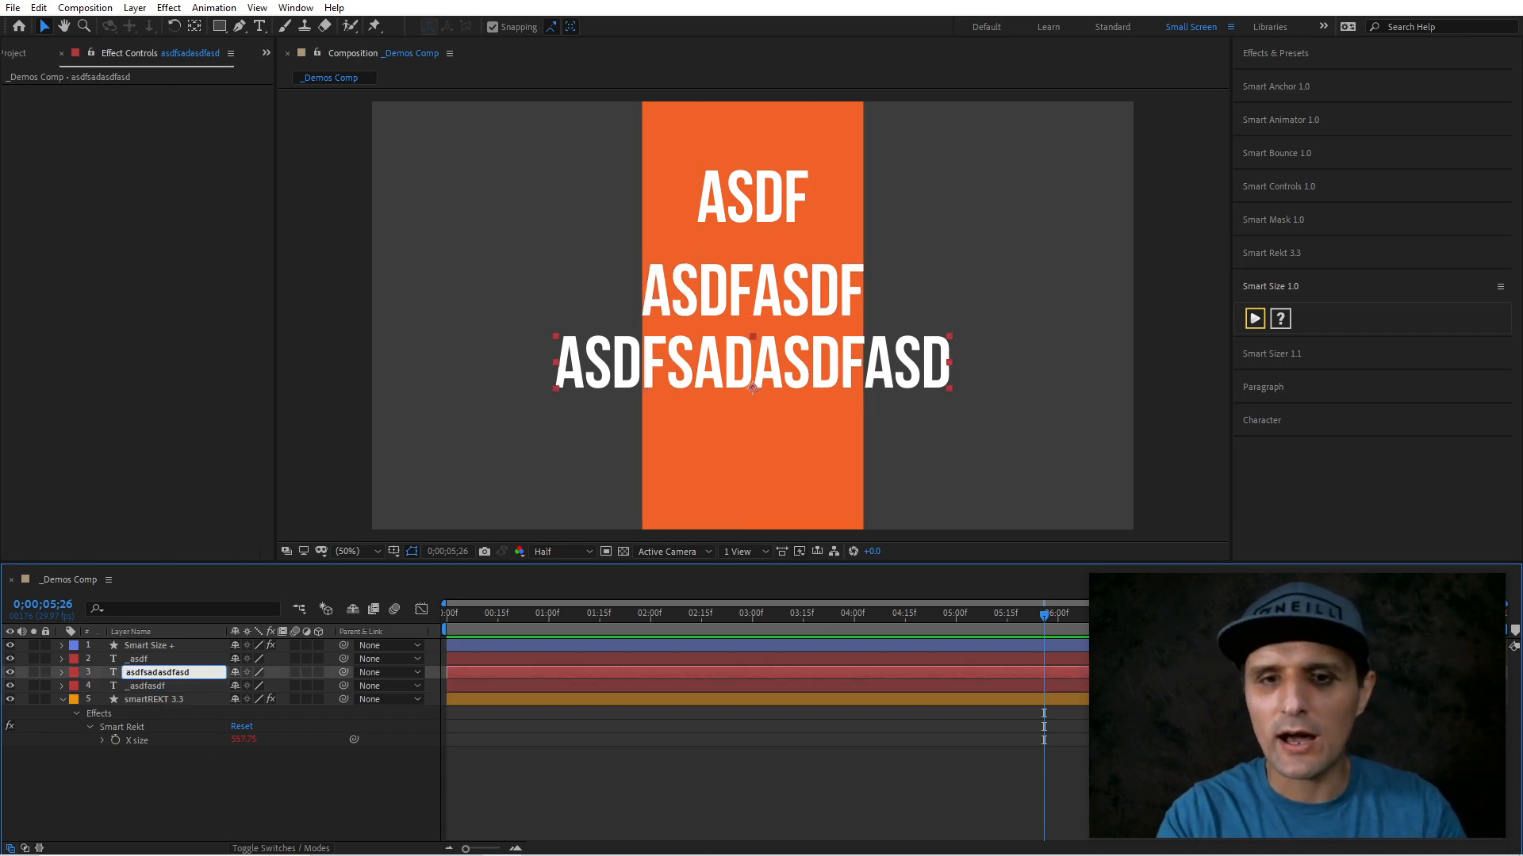
{"action": "left_click", "coordinate": [235, 773]}
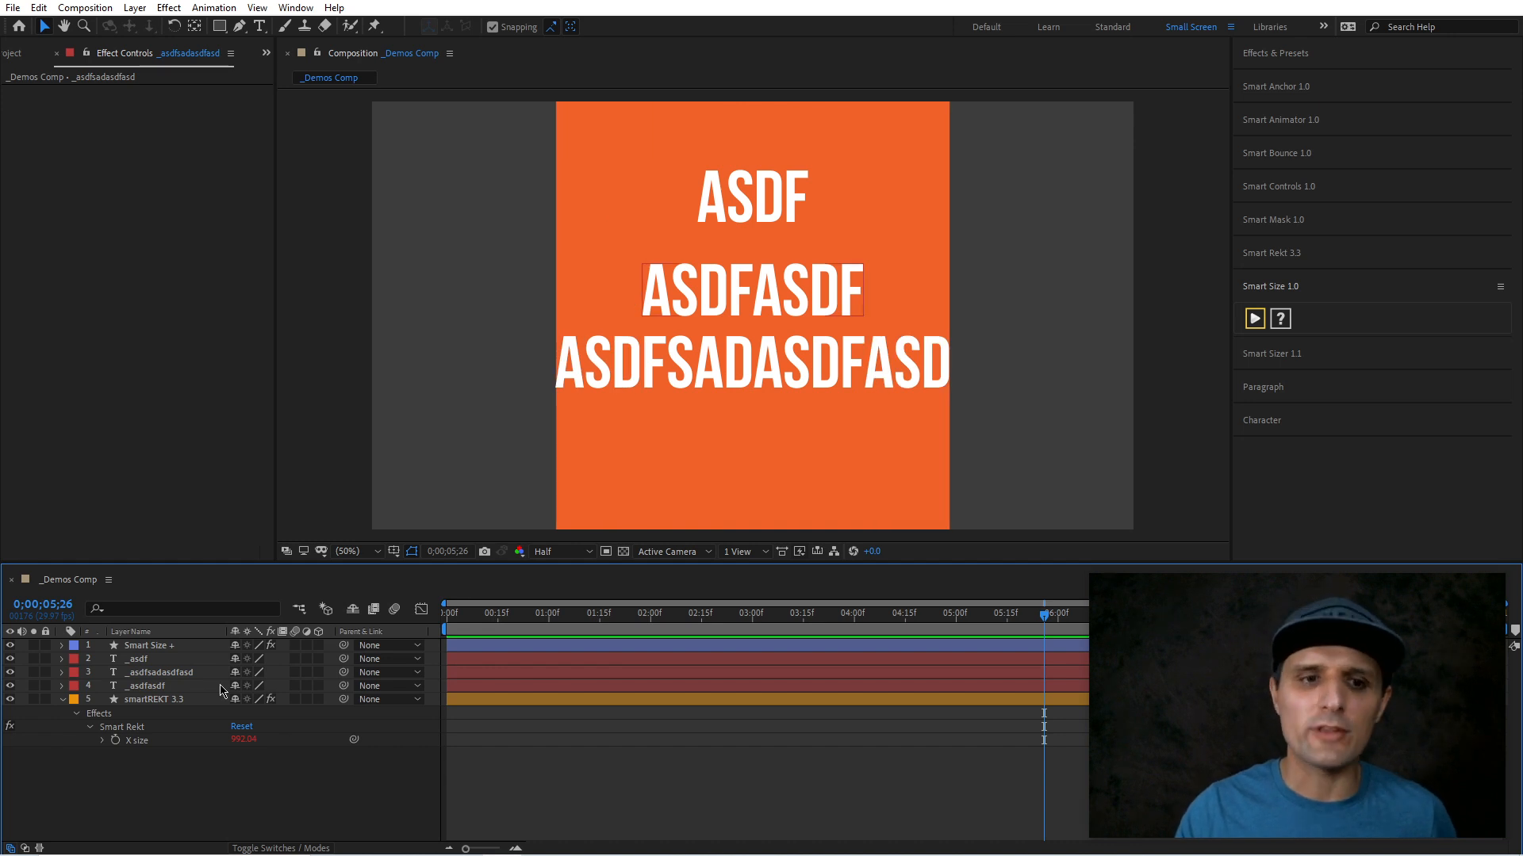
- Create an empty shape layer directly above the "_asdfsadasdfasd" text layer
{"action": "left_click", "coordinate": [161, 661]}
{"action": "left_click", "coordinate": [154, 700]}
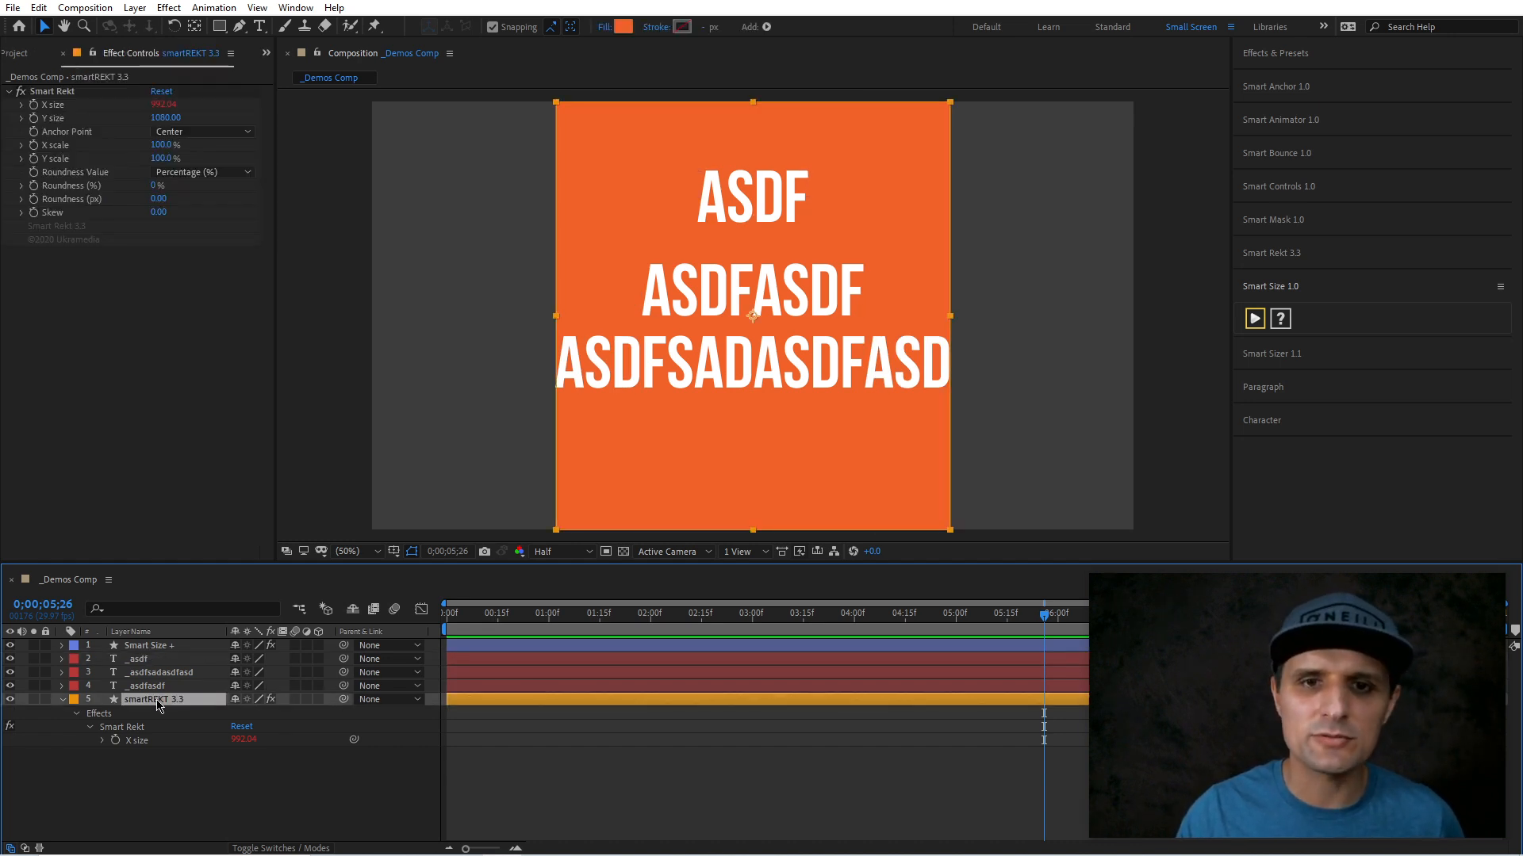
{"action": "left_click", "coordinate": [161, 673]}
{"action": "right_click", "coordinate": [293, 781]}
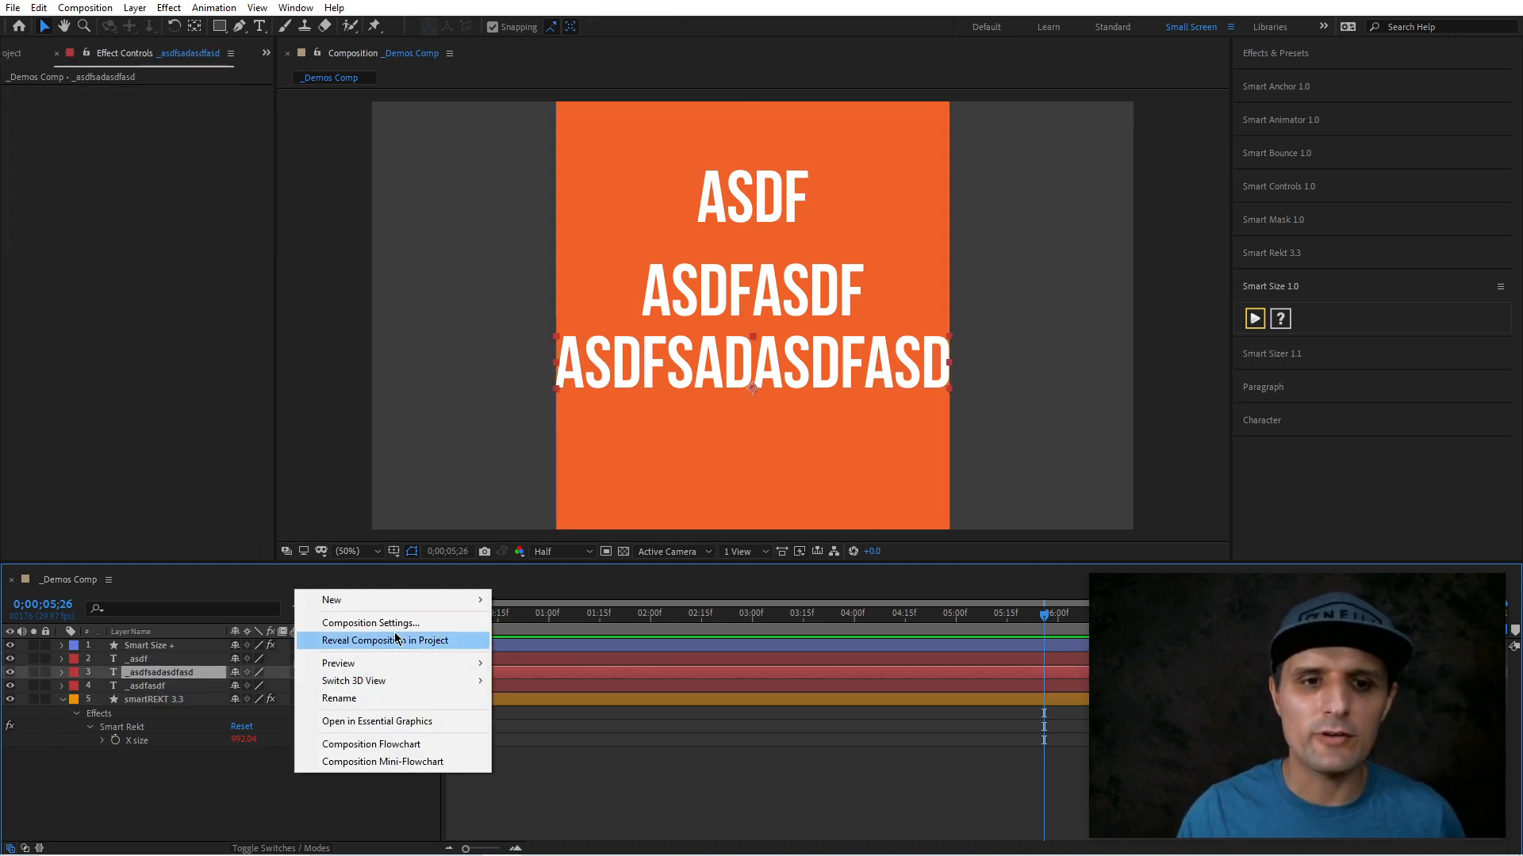
{"action": "mouse_move", "coordinate": [444, 601]}
{"action": "left_click", "coordinate": [572, 710]}
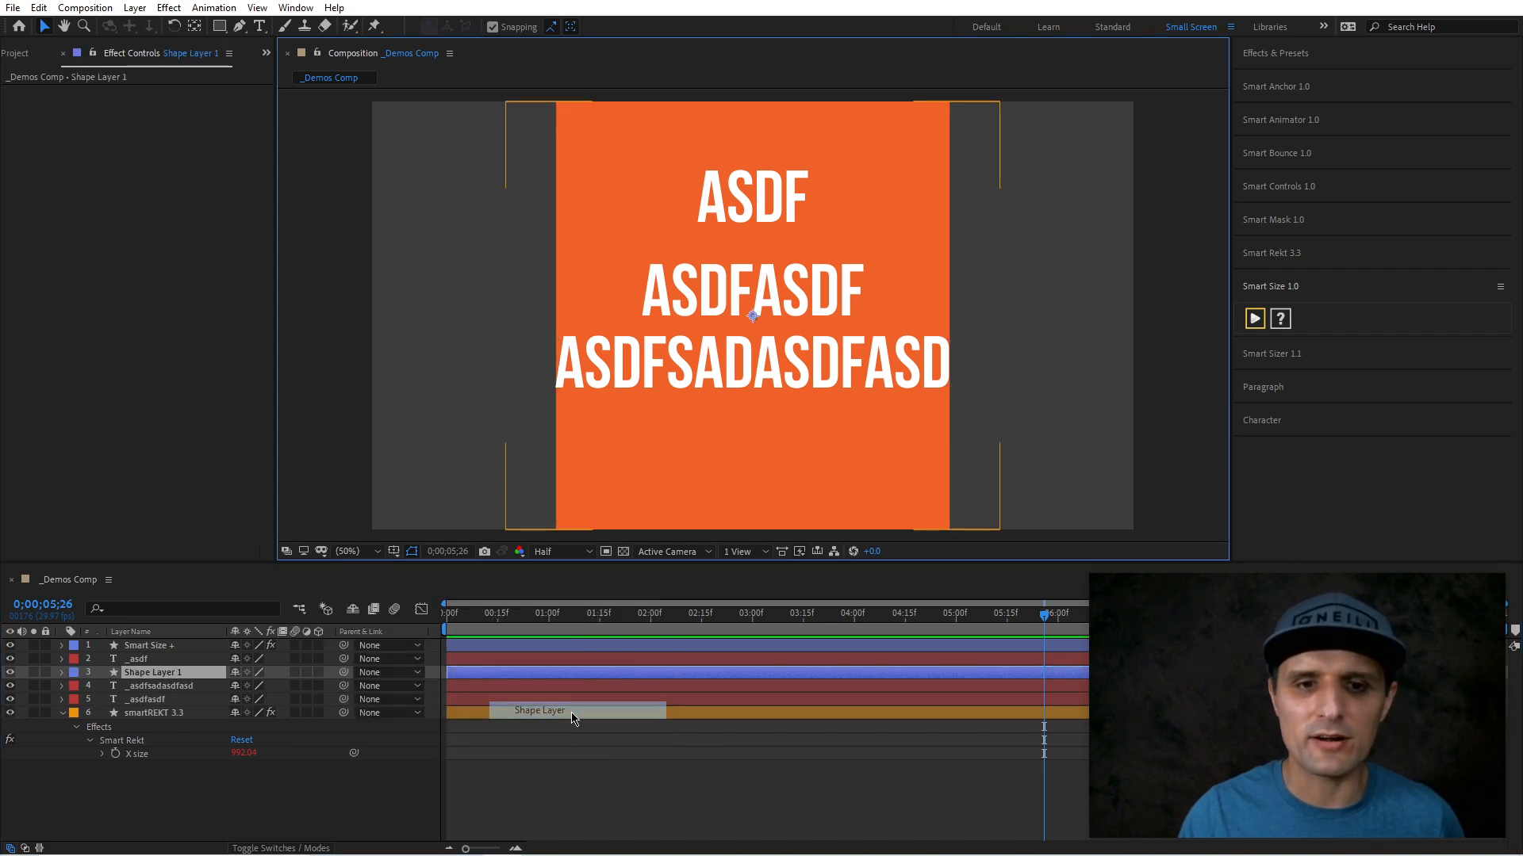
- Parent the "_asdfsadasdfasd" layer to Shape Layer 1 and show the shape layer's Scale property
{"action": "left_click_drag", "start_coordinate": [343, 686], "coordinate": [195, 679]}
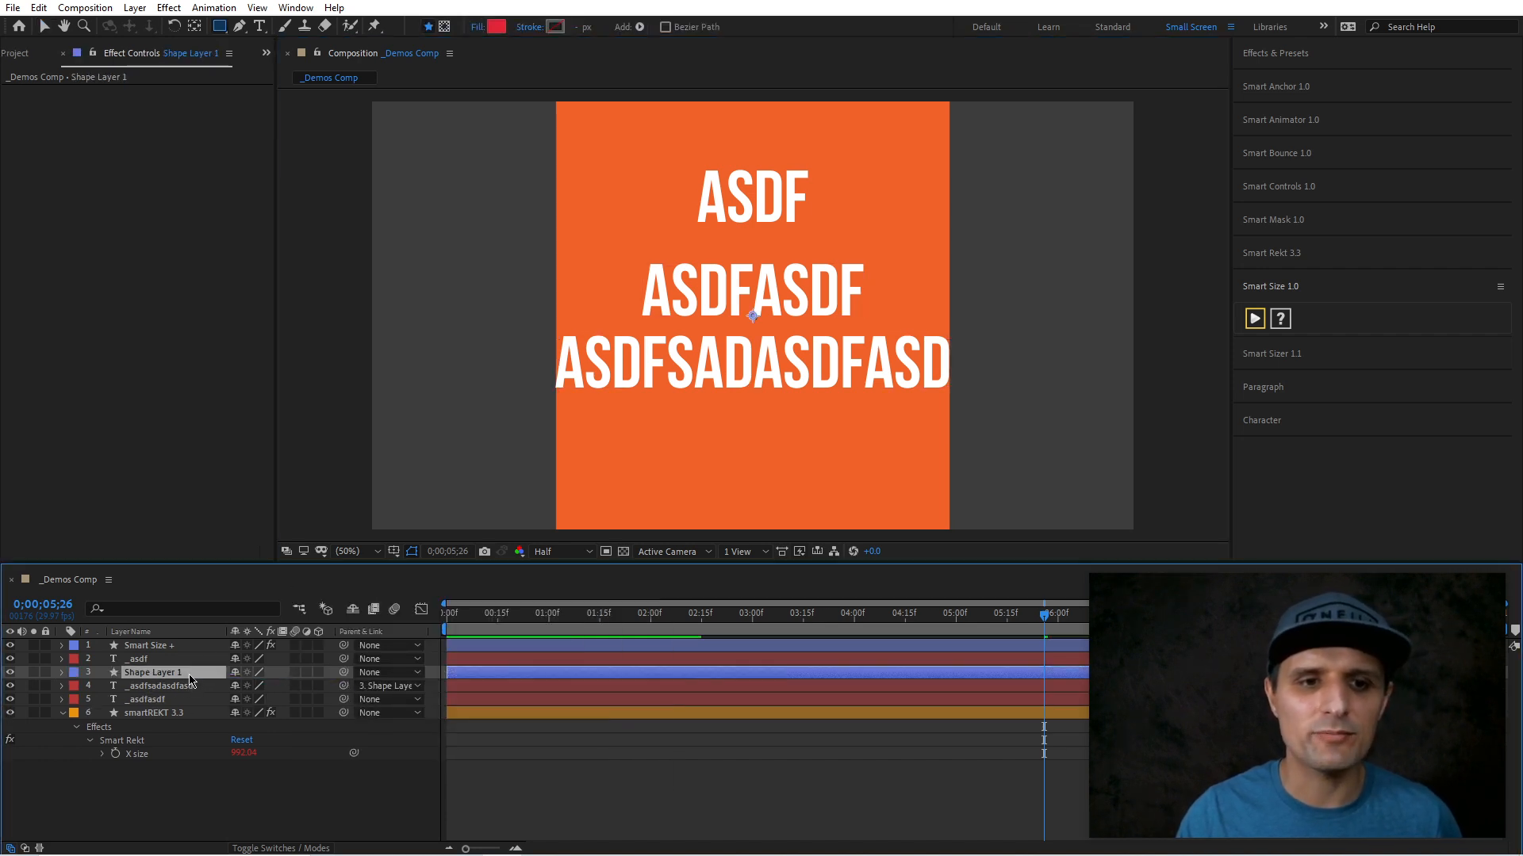
{"action": "key", "text": "s"}
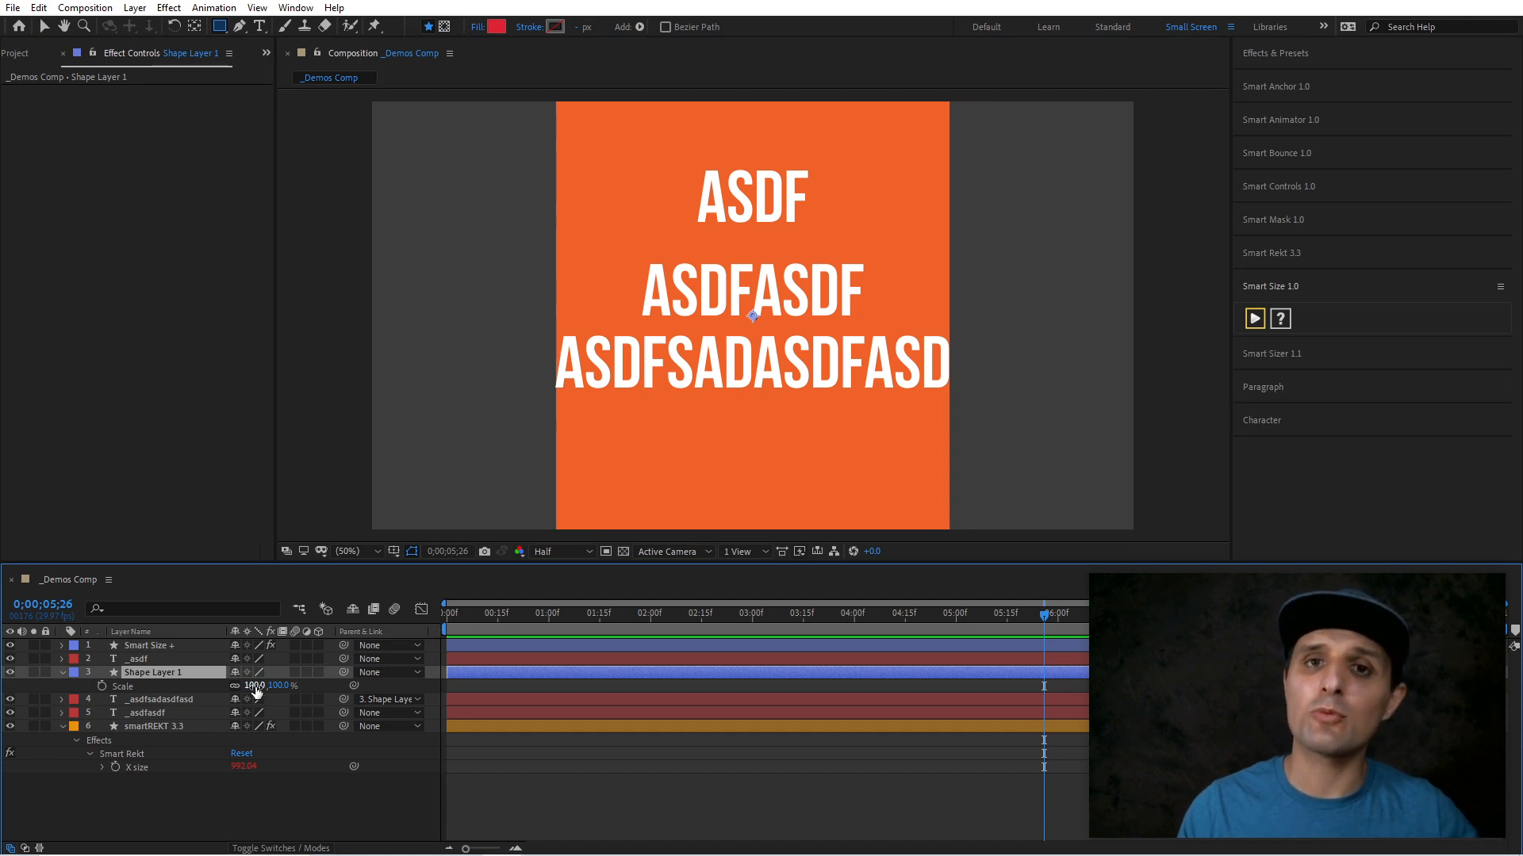
- Scale Shape Layer 1 to 144% and set the Size Orientation of Smart Size + to Global Size
{"action": "left_click_drag", "start_coordinate": [255, 690], "coordinate": [288, 686]}
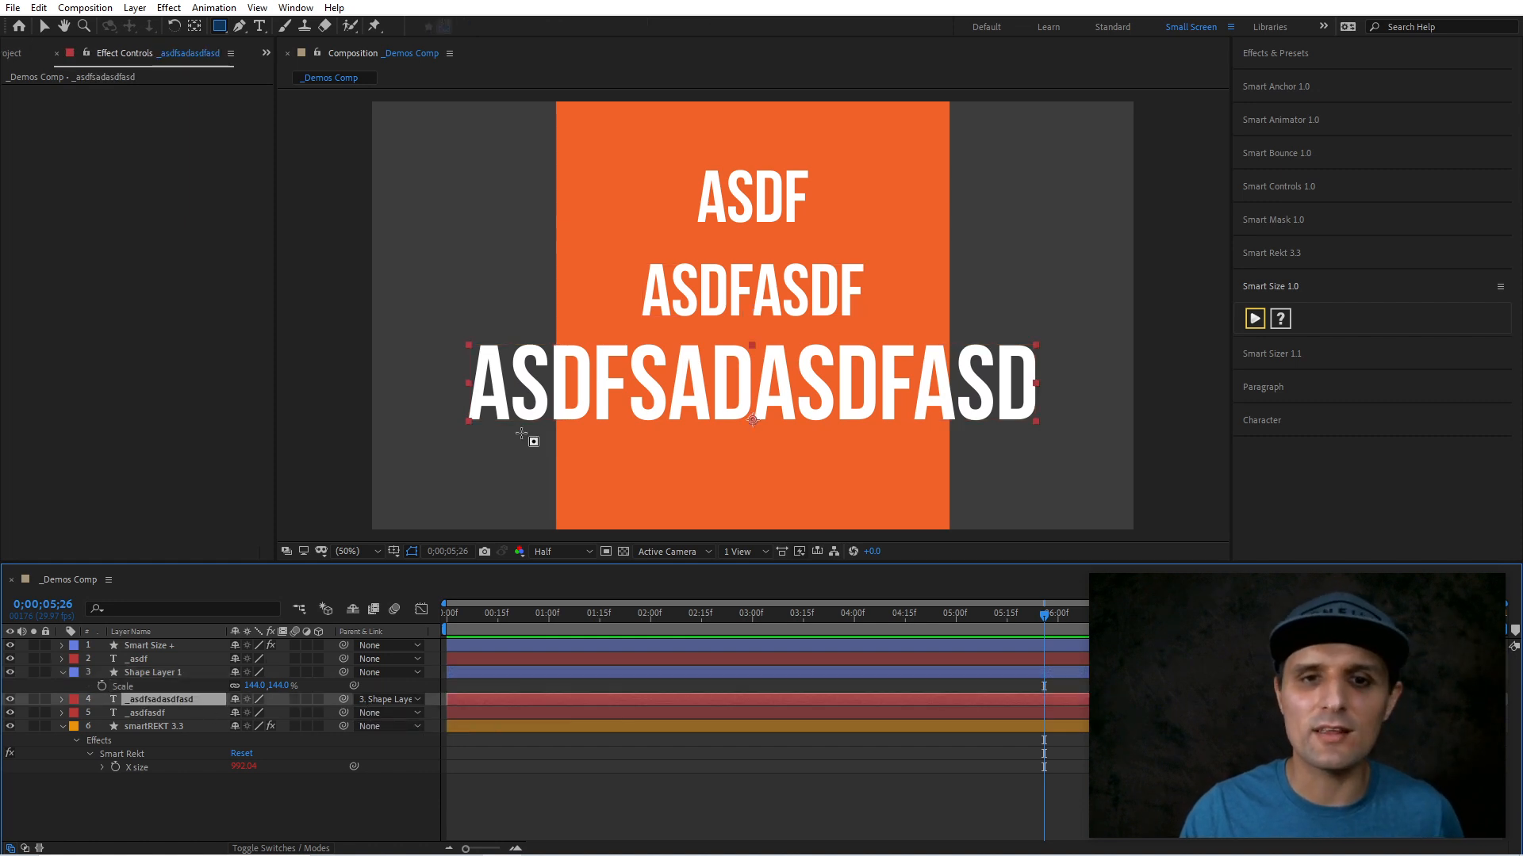
{"action": "left_click", "coordinate": [162, 646]}
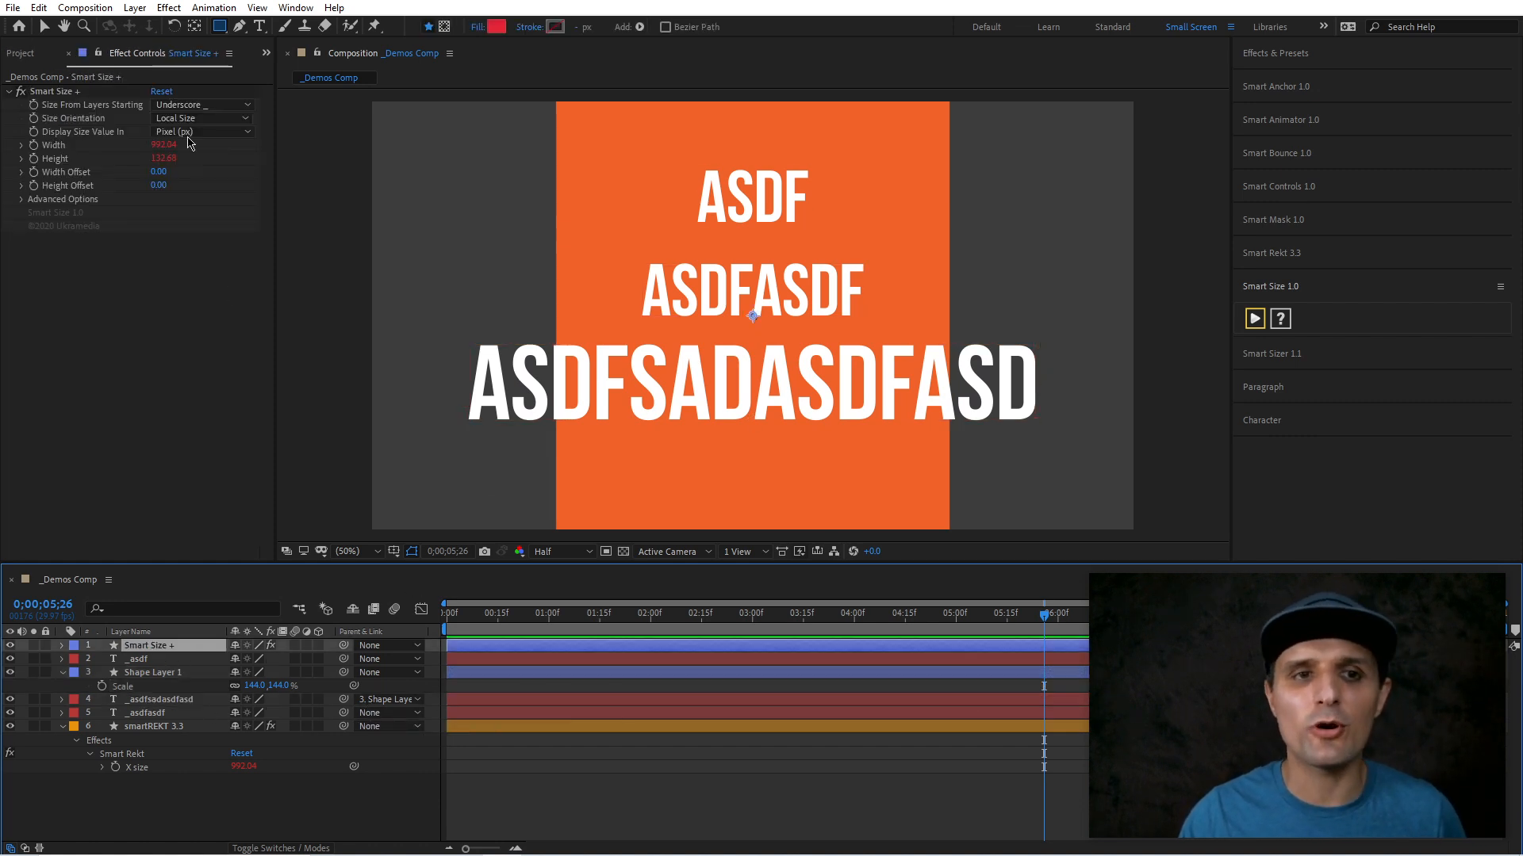
{"action": "left_click", "coordinate": [184, 120]}
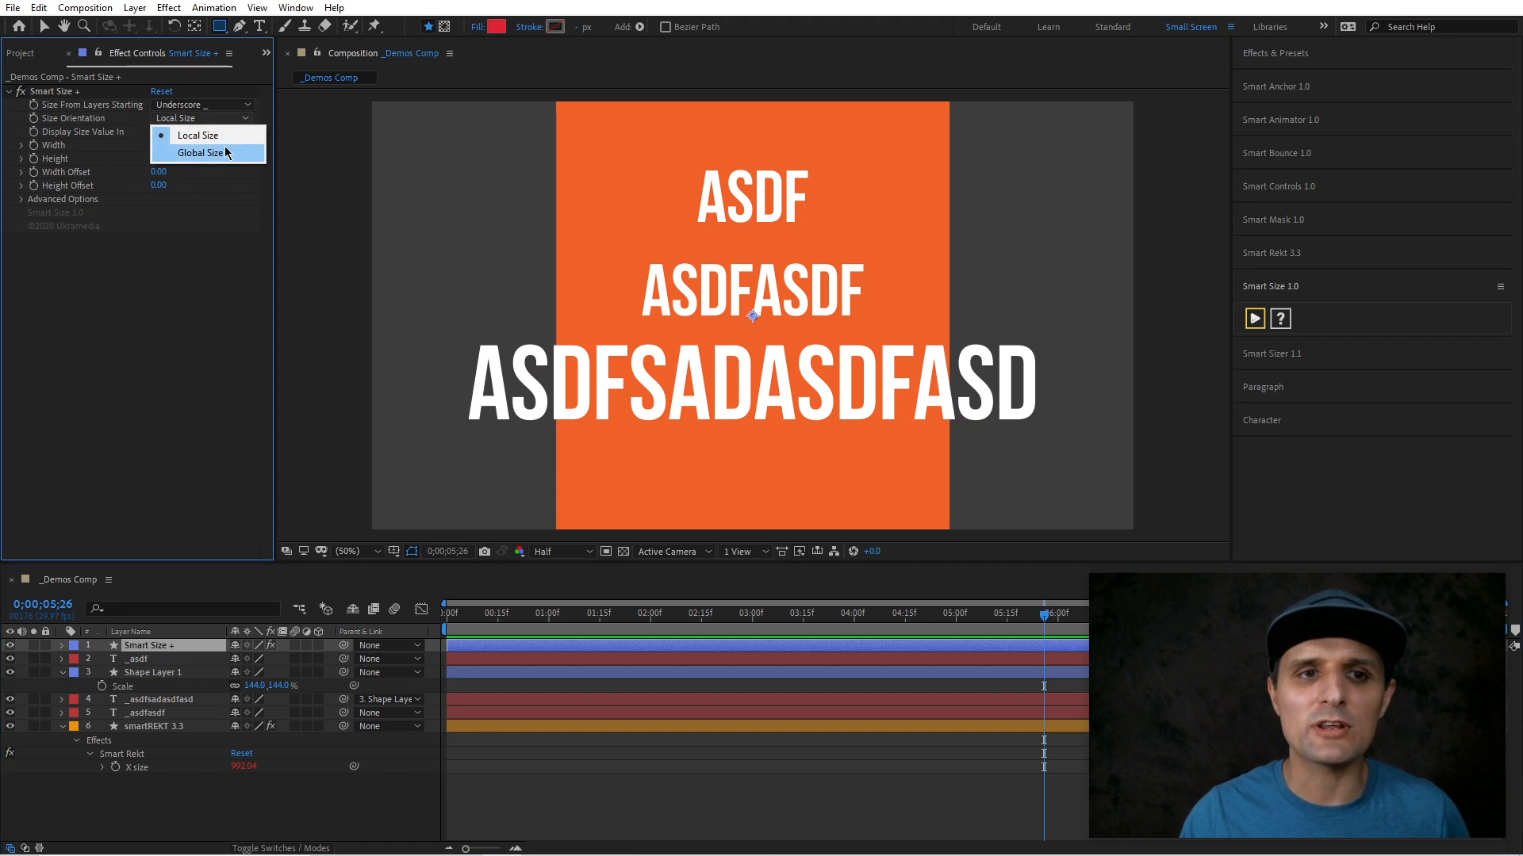
{"action": "left_click", "coordinate": [204, 155]}
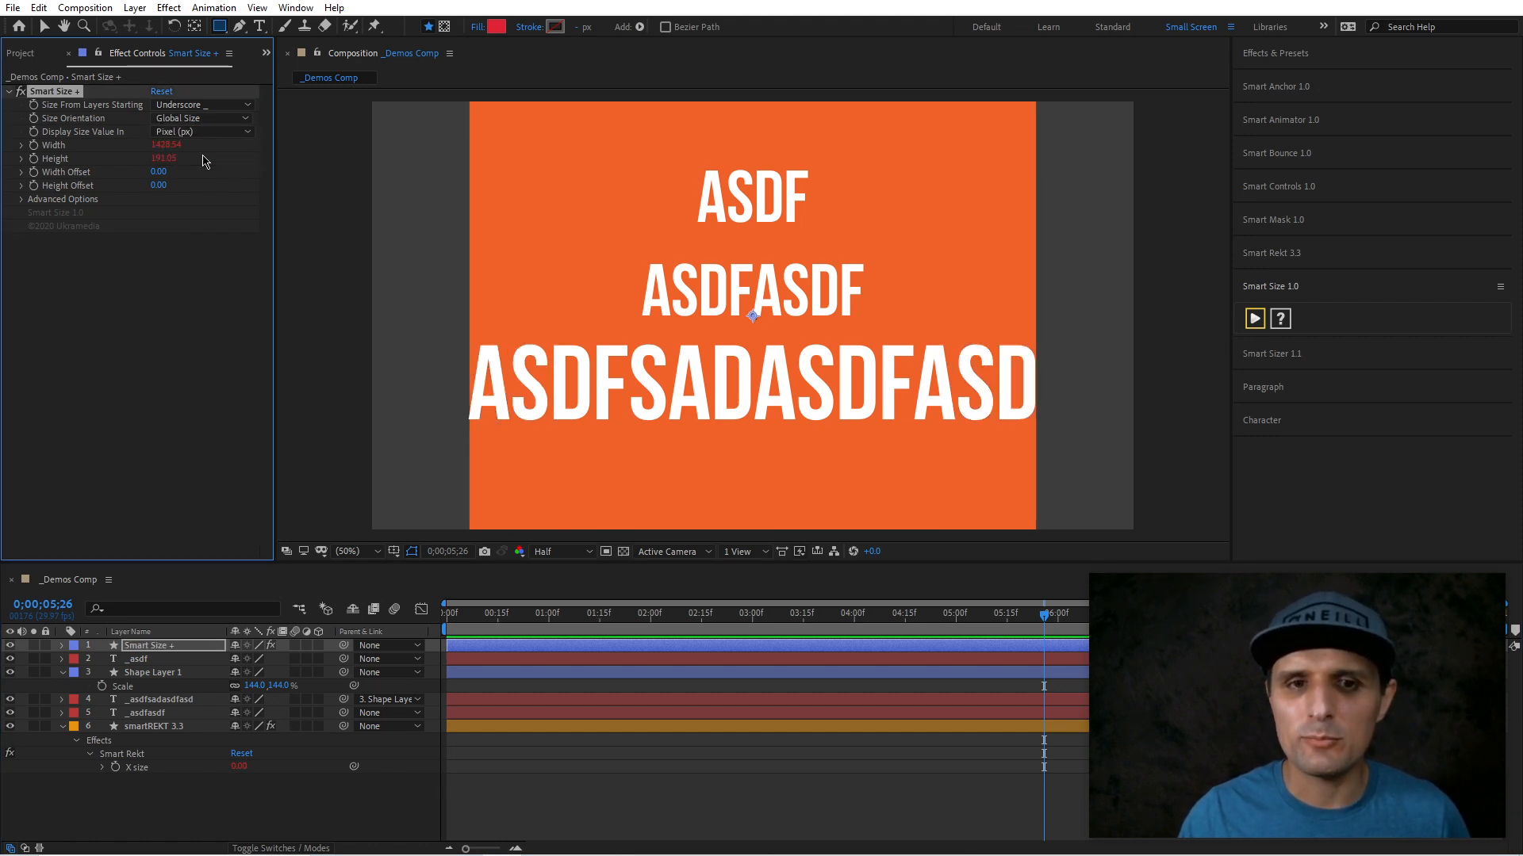
- Scale Shape Layer 1 to 113%
{"action": "left_click_drag", "start_coordinate": [256, 685], "coordinate": [223, 681]}
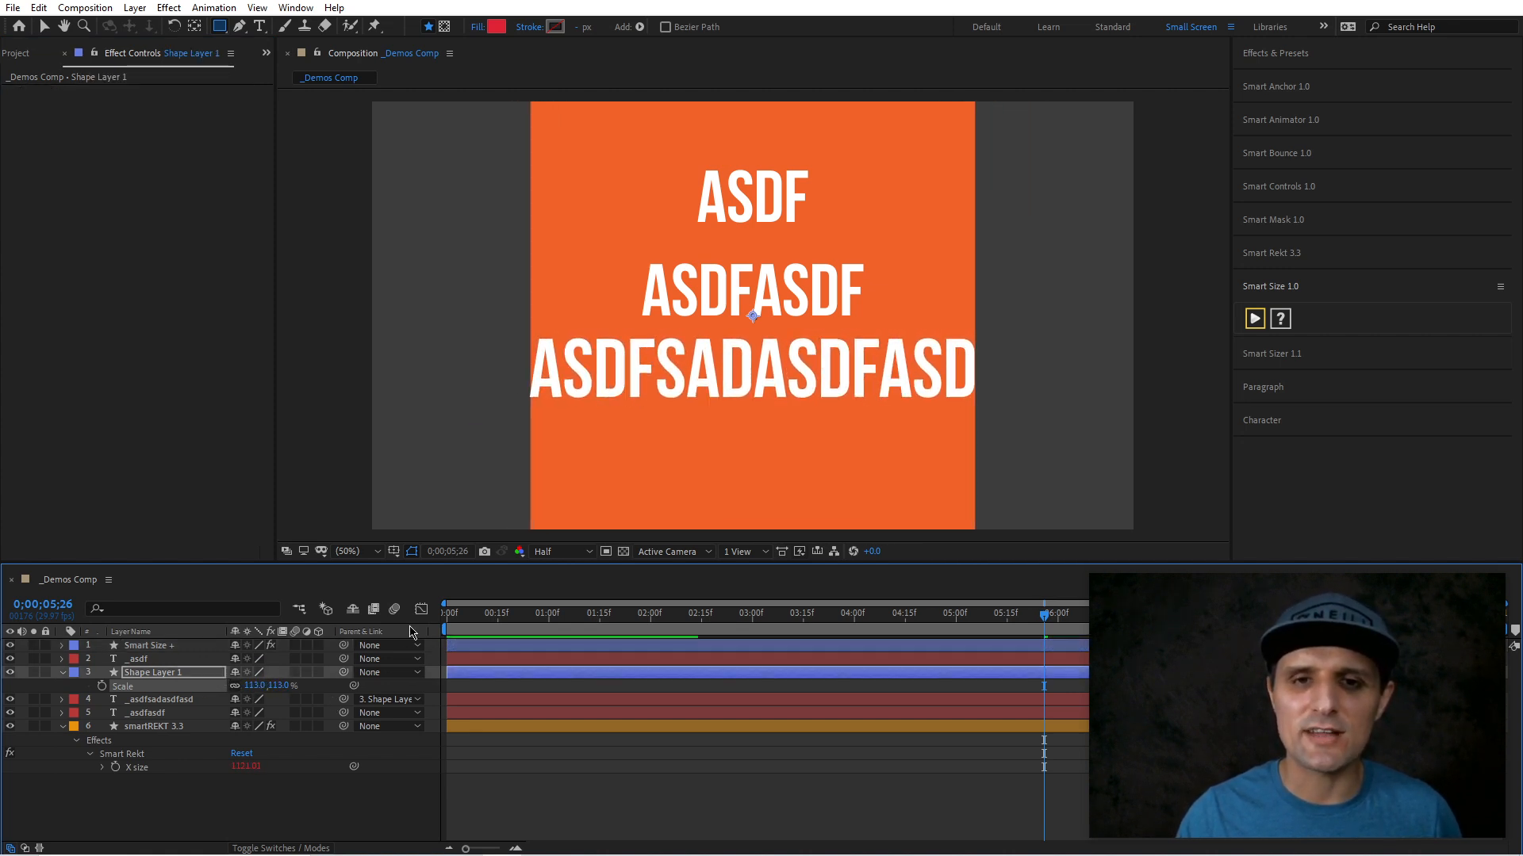
- Duplicate the _asdf text layer and place the copy, stretched horizontally about its centre, below the longest text line
{"action": "left_click", "coordinate": [163, 661]}
{"action": "key", "text": "ctrl+d"}
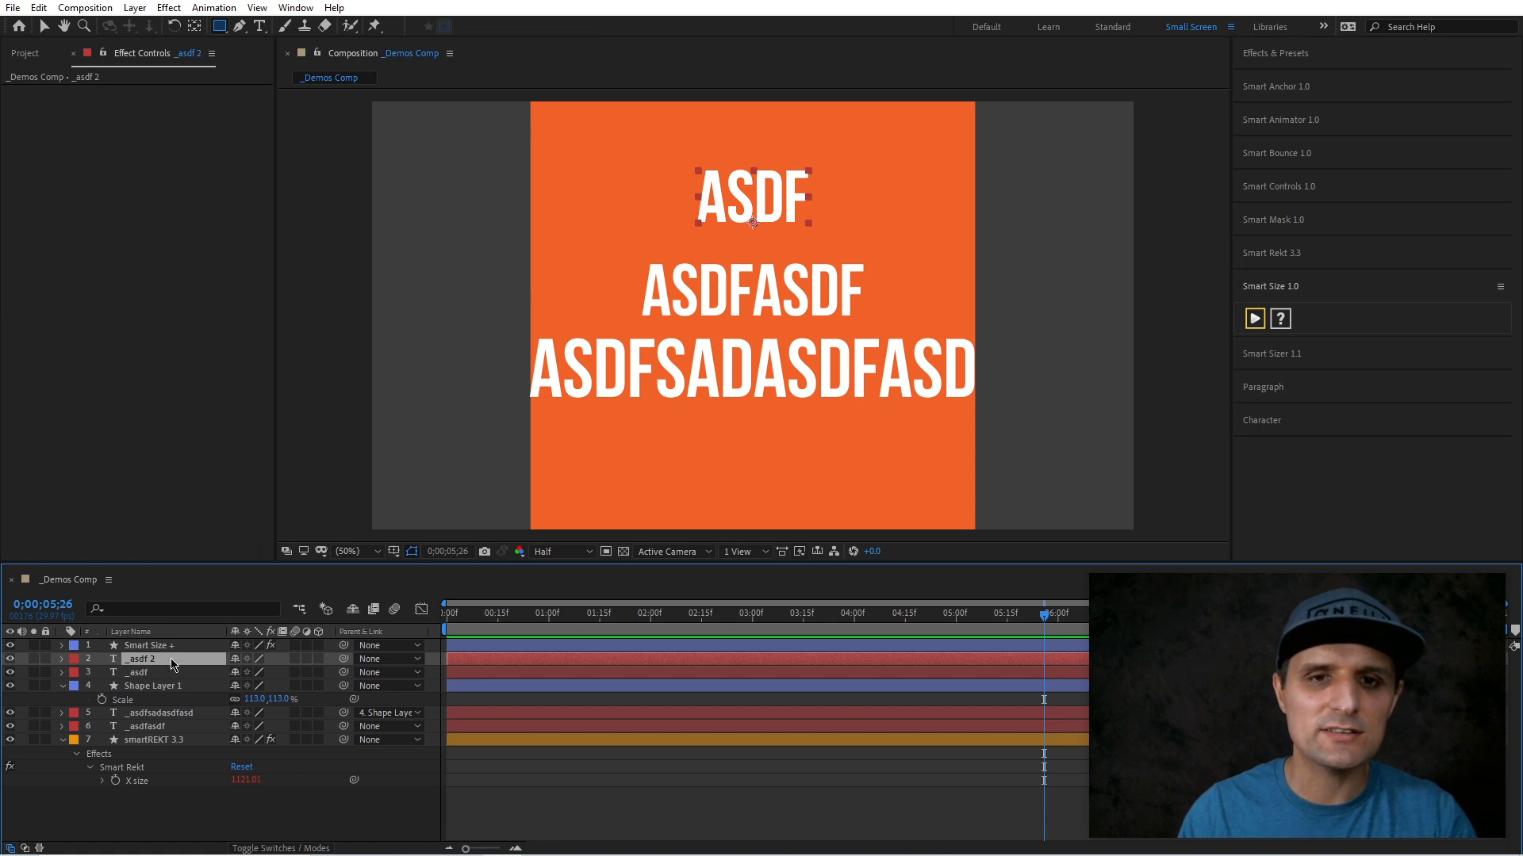
{"action": "key", "text": "v"}
{"action": "left_click_drag", "start_coordinate": [764, 231], "coordinate": [765, 488]}
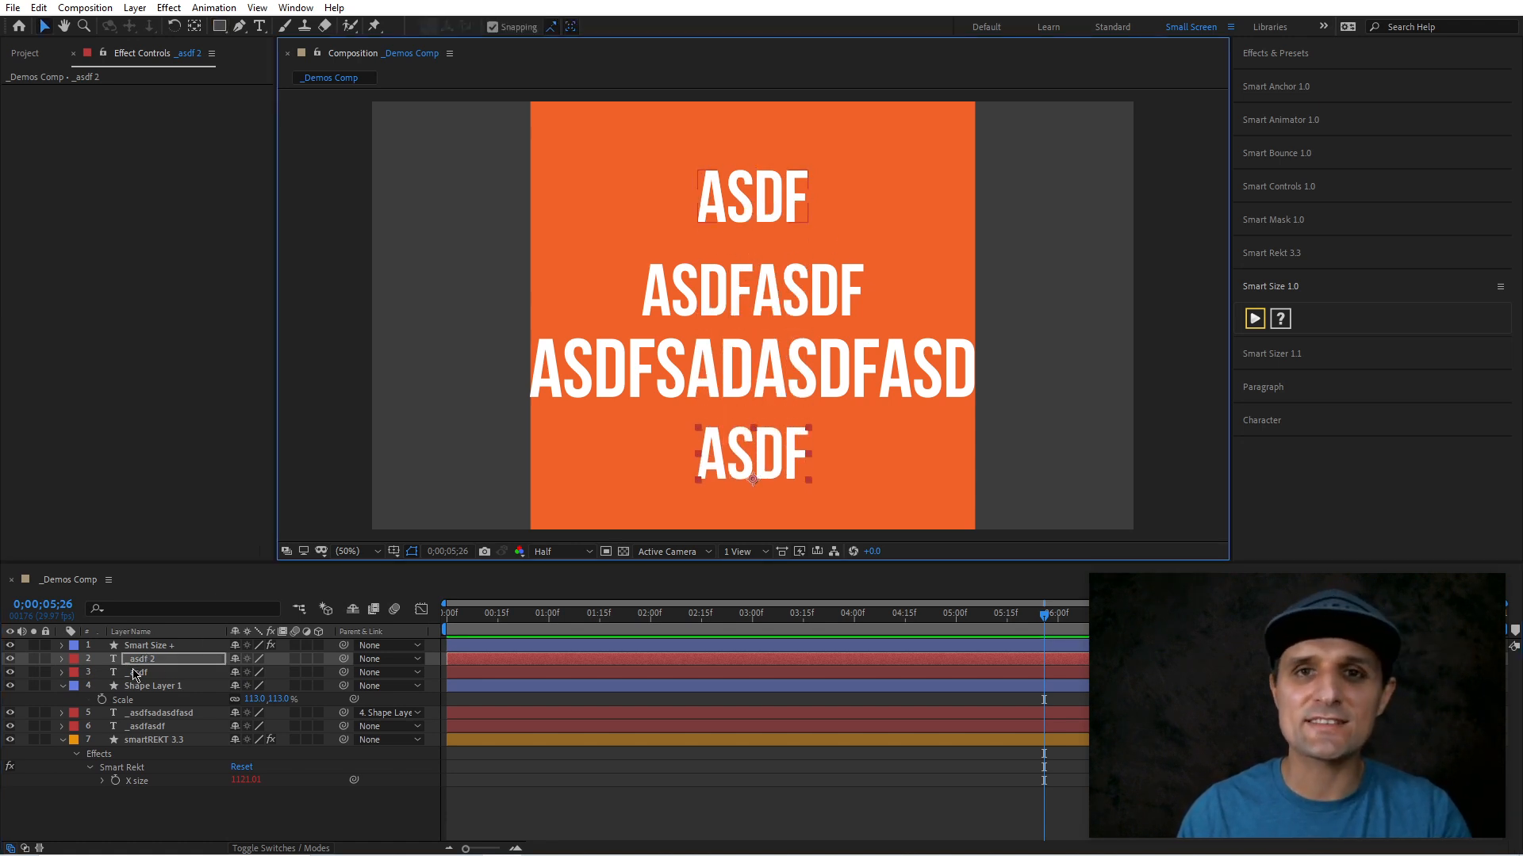
{"action": "left_click_drag", "start_coordinate": [809, 453], "coordinate": [893, 459]}
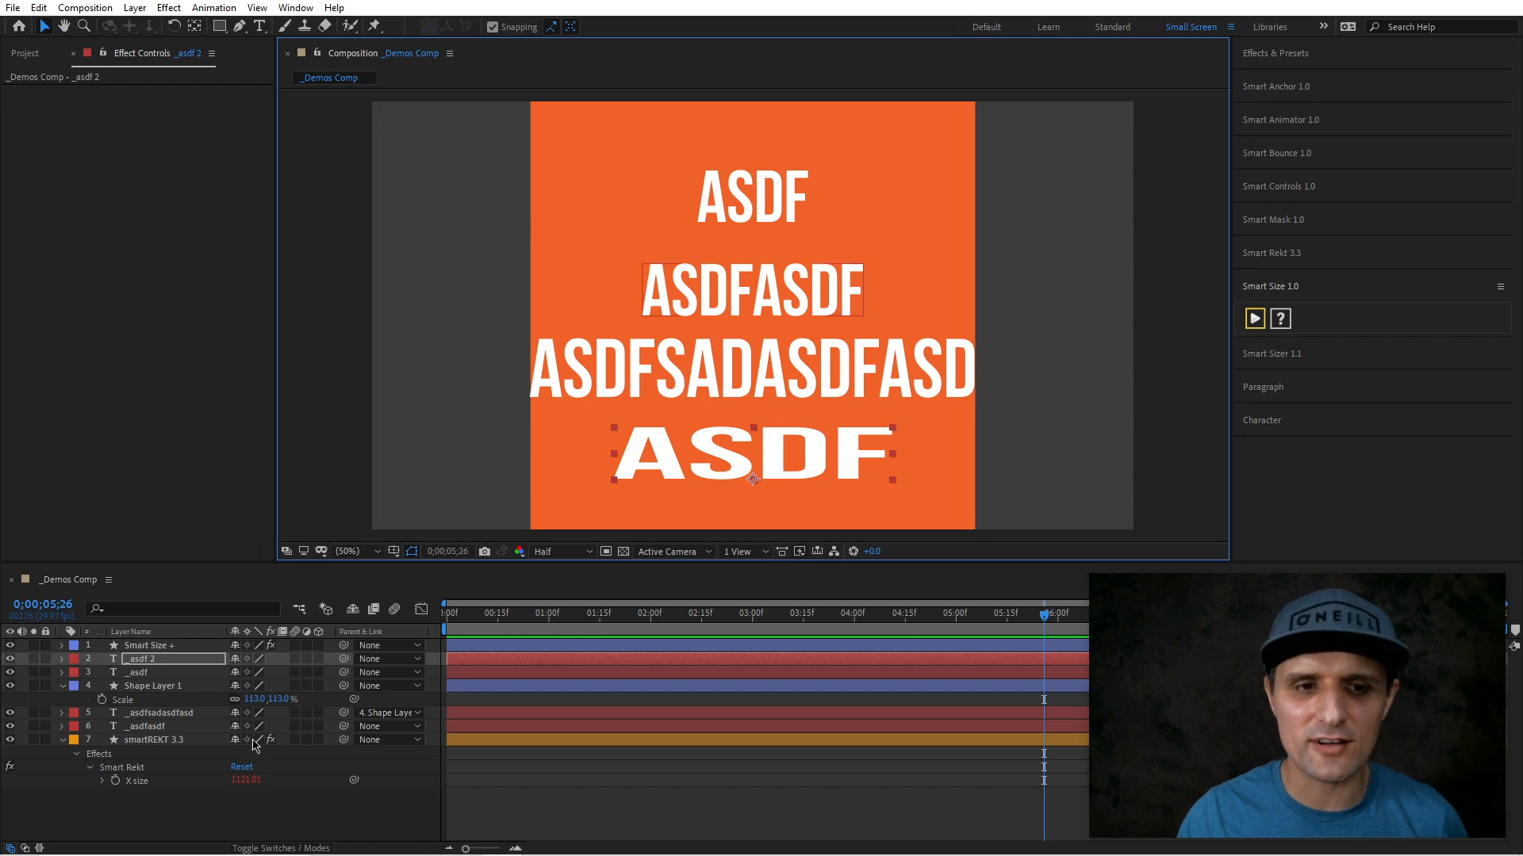
{"action": "left_click", "coordinate": [147, 649]}
{"action": "key", "text": "ctrl+a"}
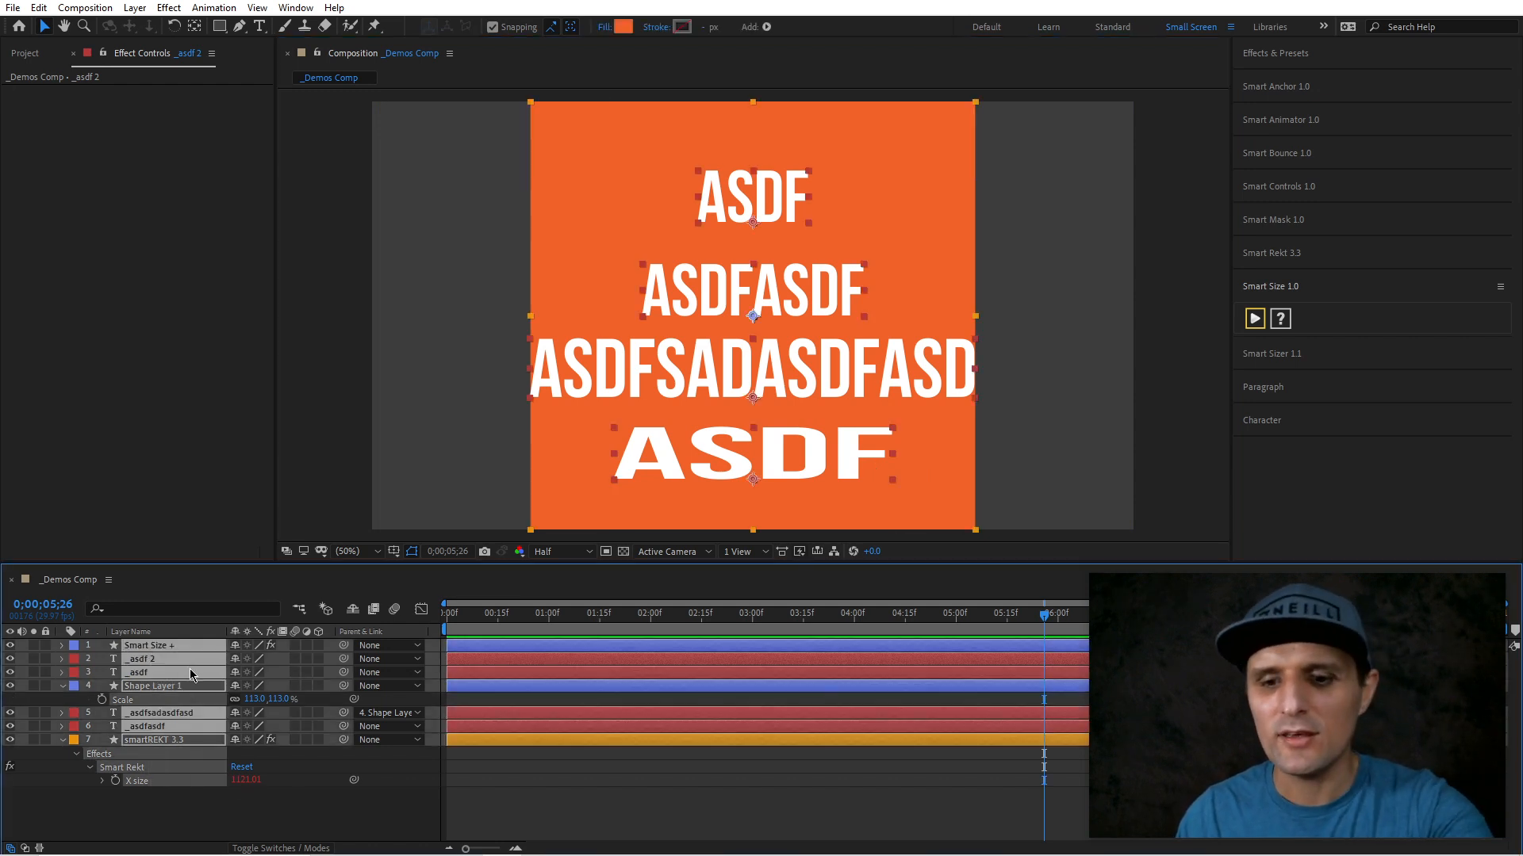
{"action": "key", "text": "Delete"}
{"action": "key", "text": "Delete"}
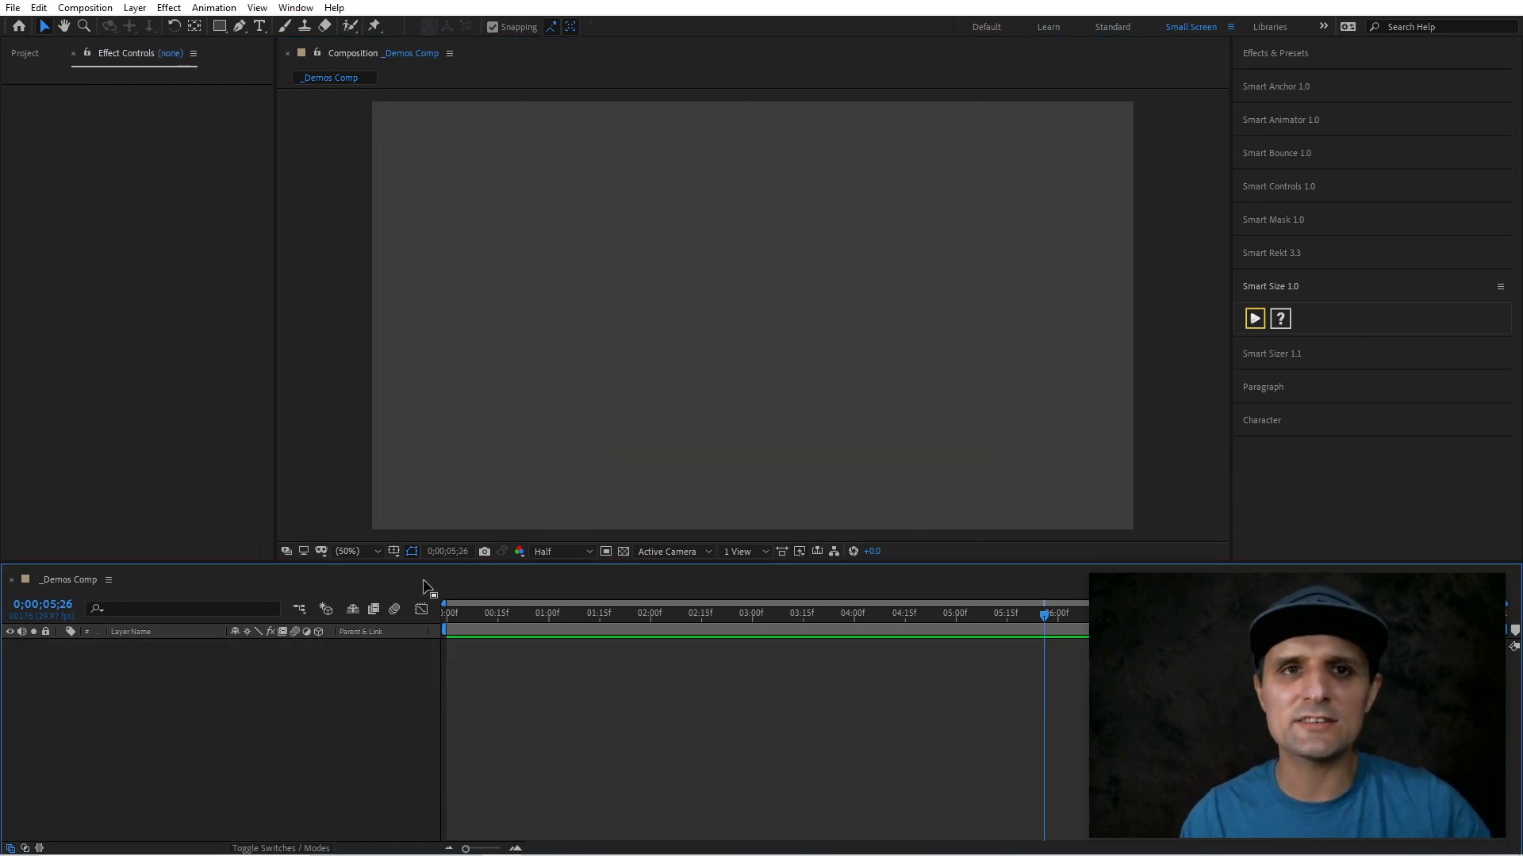
{"action": "left_click", "coordinate": [259, 26]}
{"action": "left_click", "coordinate": [712, 273]}
{"action": "type", "text": "asdfasdf"}
{"action": "left_click", "coordinate": [211, 676]}
{"action": "left_click", "coordinate": [194, 647]}
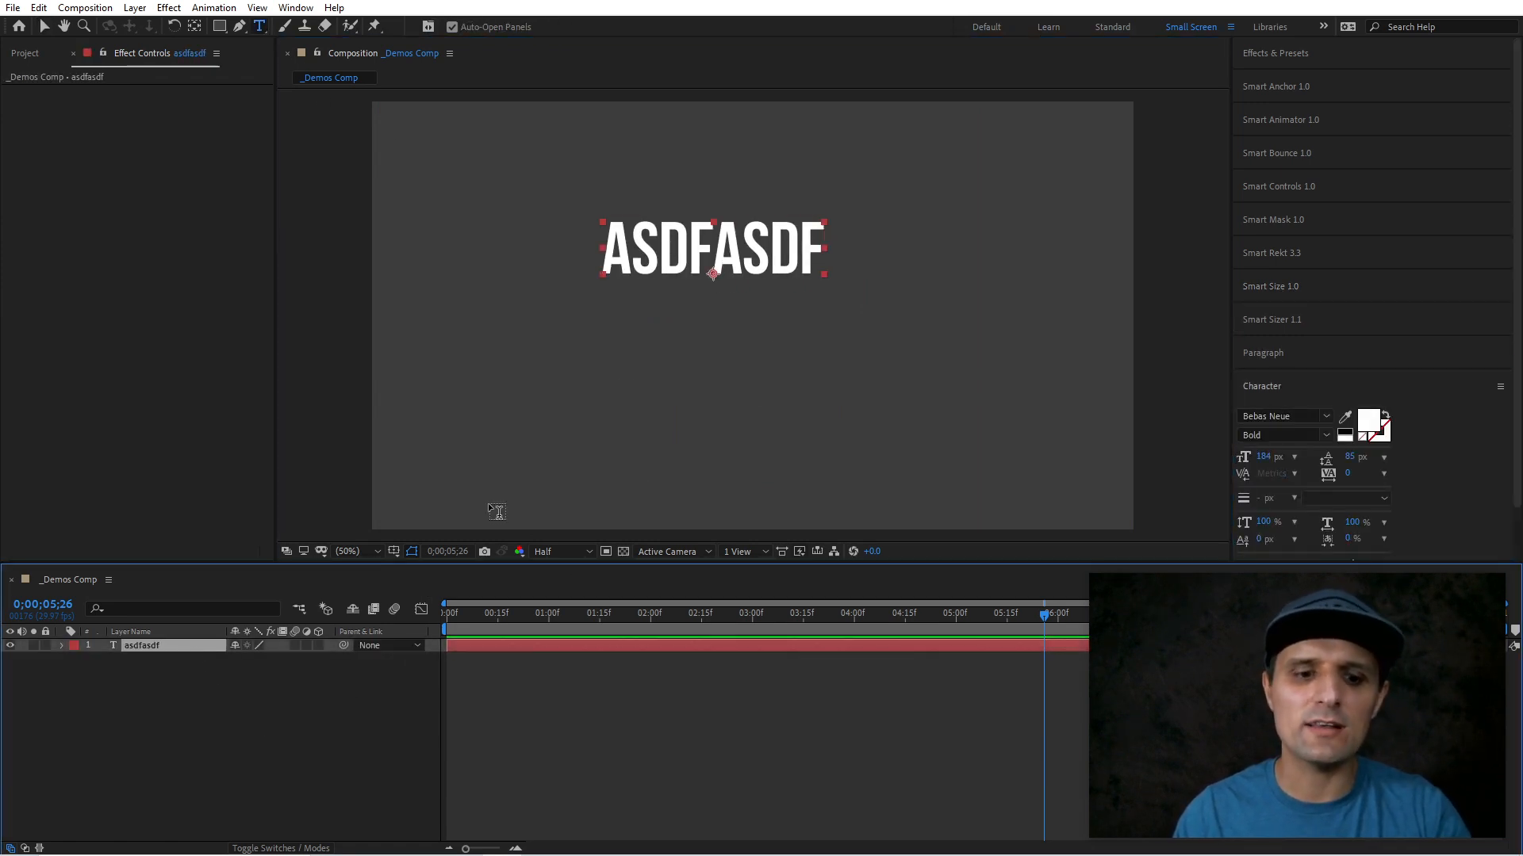
{"action": "key", "text": "Delete"}
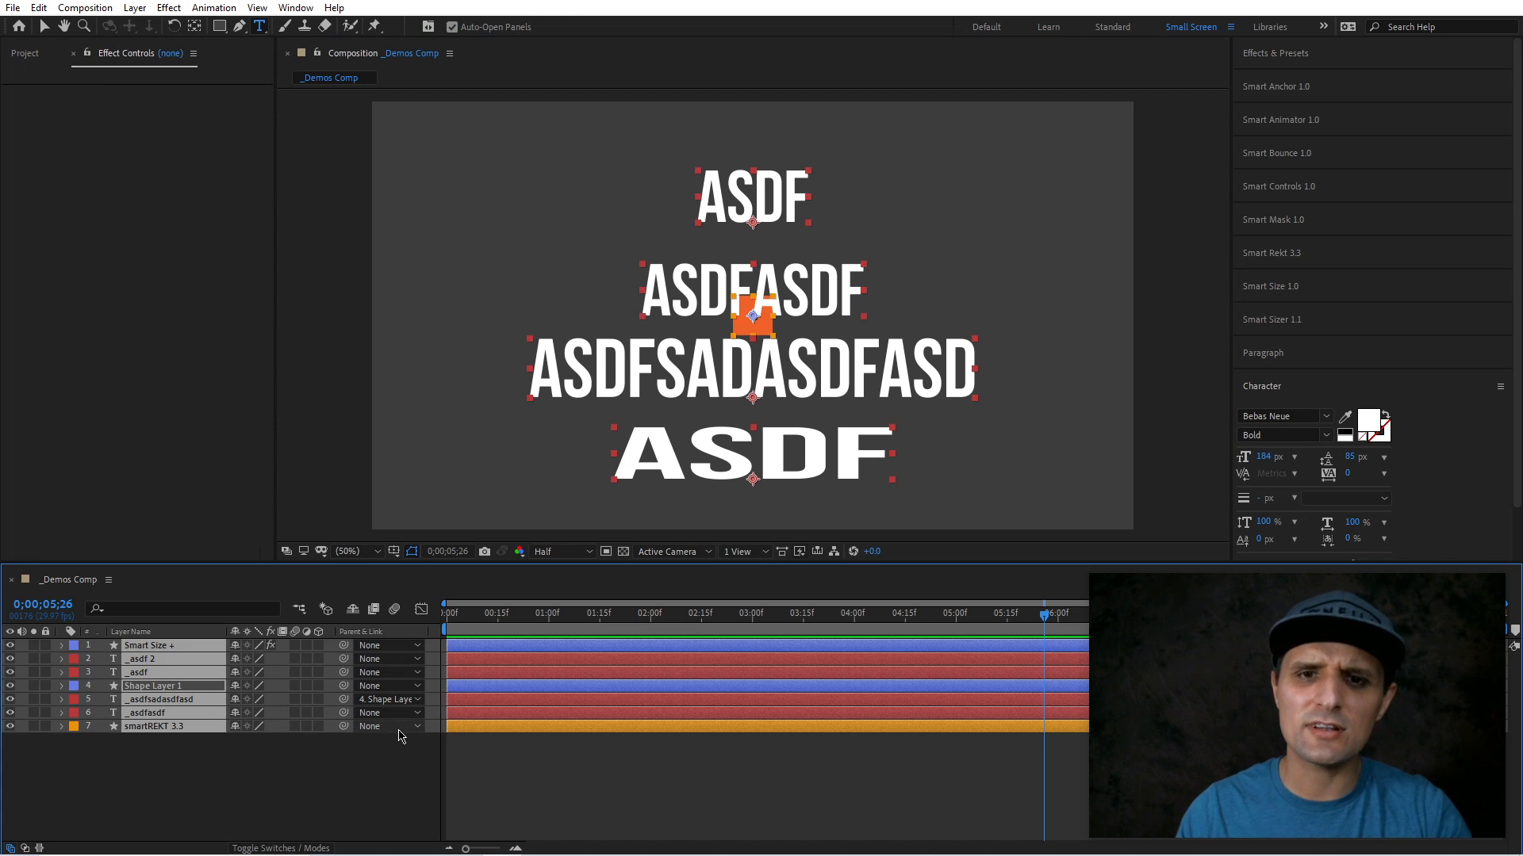
{"action": "key", "text": "ctrl+z"}
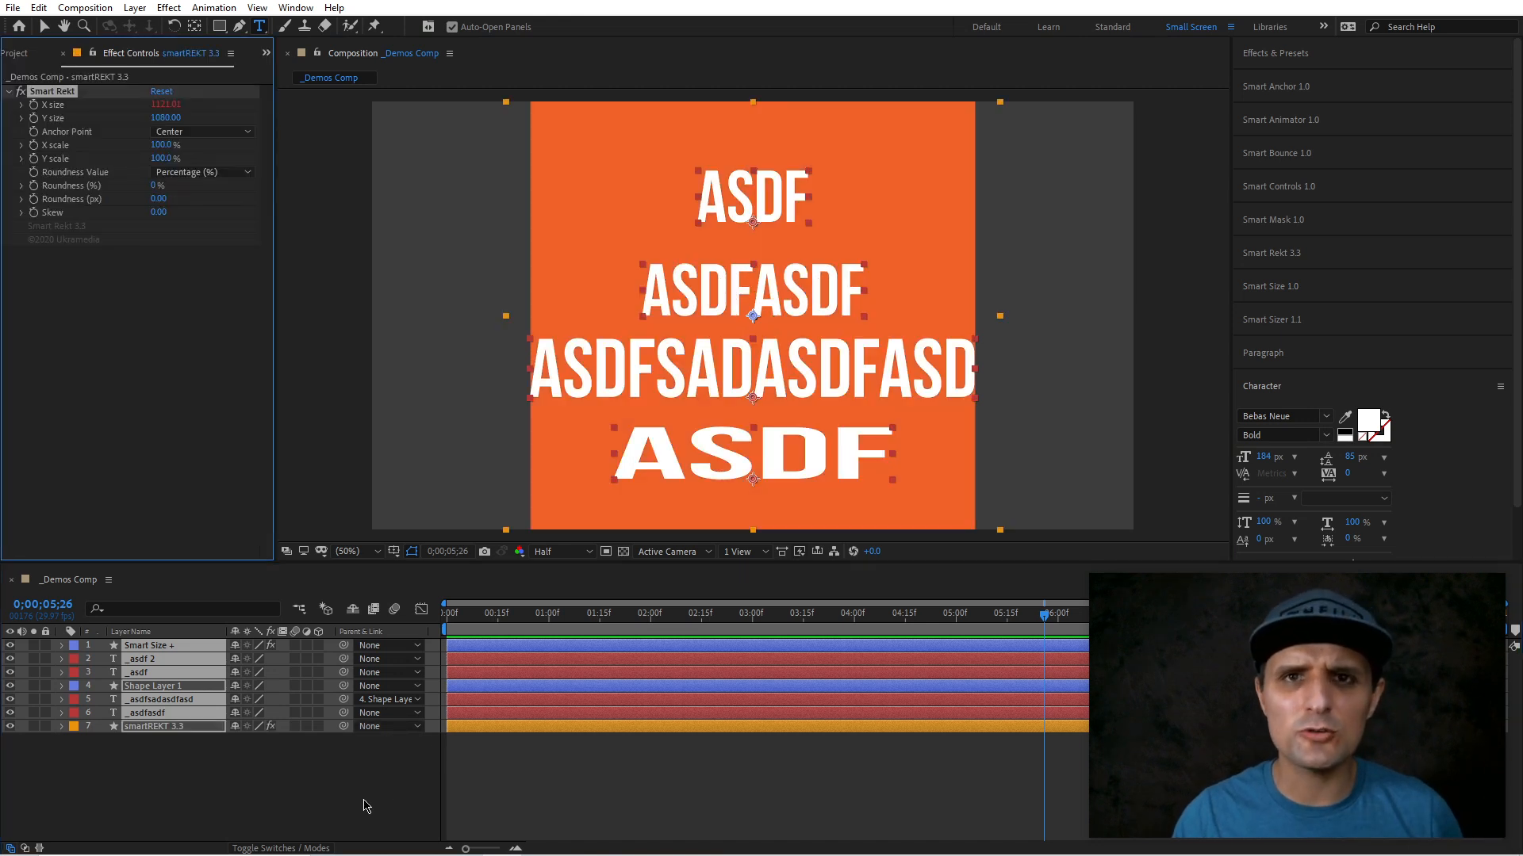
- Add Christmas Tree.jpg to the composition as the topmost layer and rename it _Christmas Tree.jpg
{"action": "left_click", "coordinate": [18, 56]}
{"action": "left_click_drag", "start_coordinate": [109, 239], "coordinate": [198, 641]}
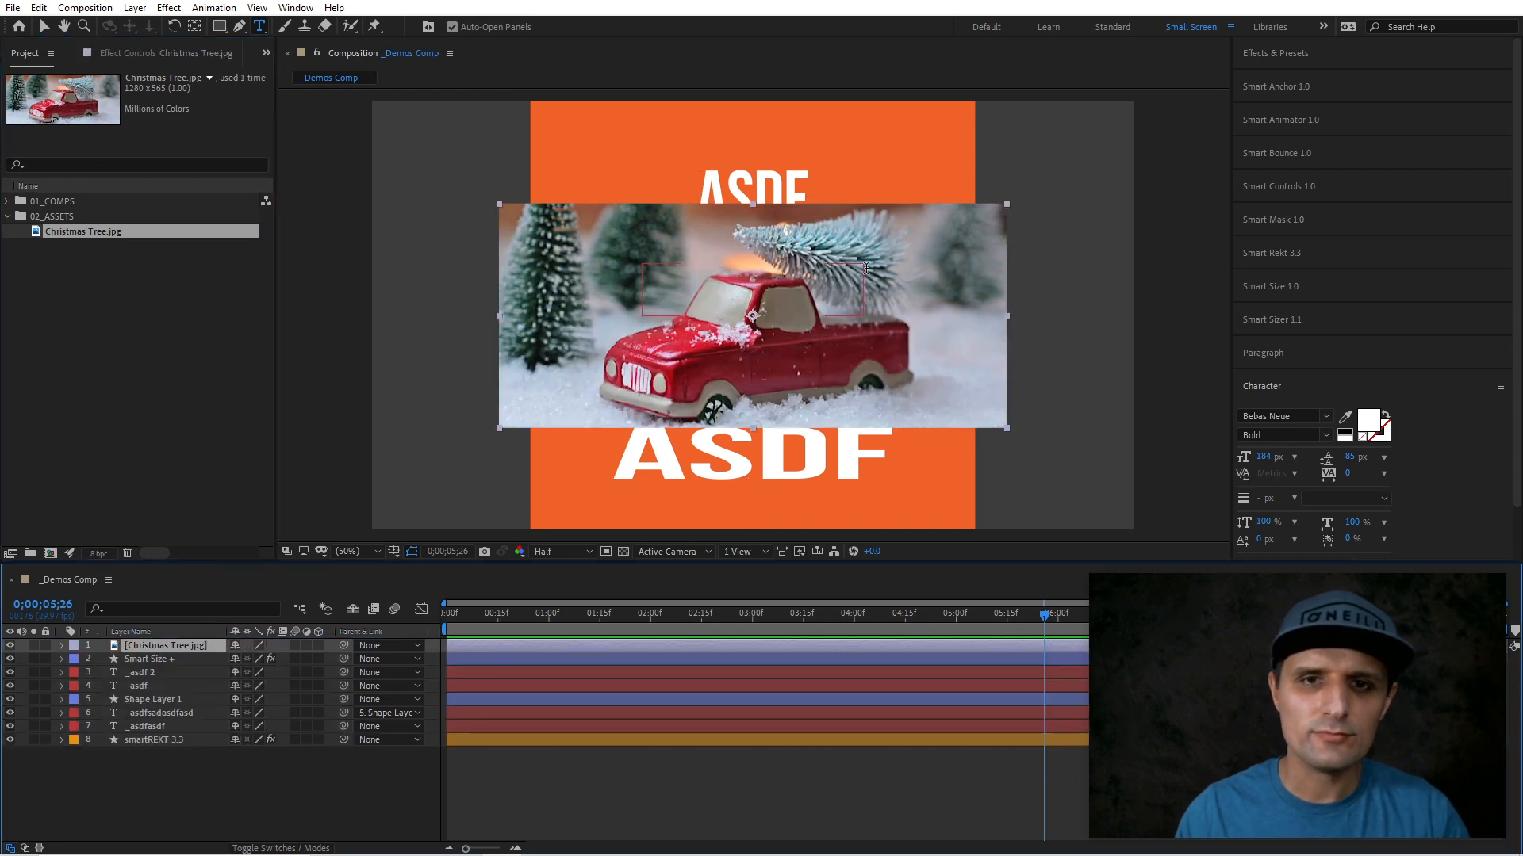
{"action": "key", "text": "Return"}
{"action": "key", "text": "Home"}
{"action": "type", "text": "_"}
{"action": "left_click", "coordinate": [310, 786]}
- Scale the _Christmas Tree.jpg image down proportionally to a width of about 1140 px
{"action": "key", "text": "v"}
{"action": "left_click", "coordinate": [804, 317]}
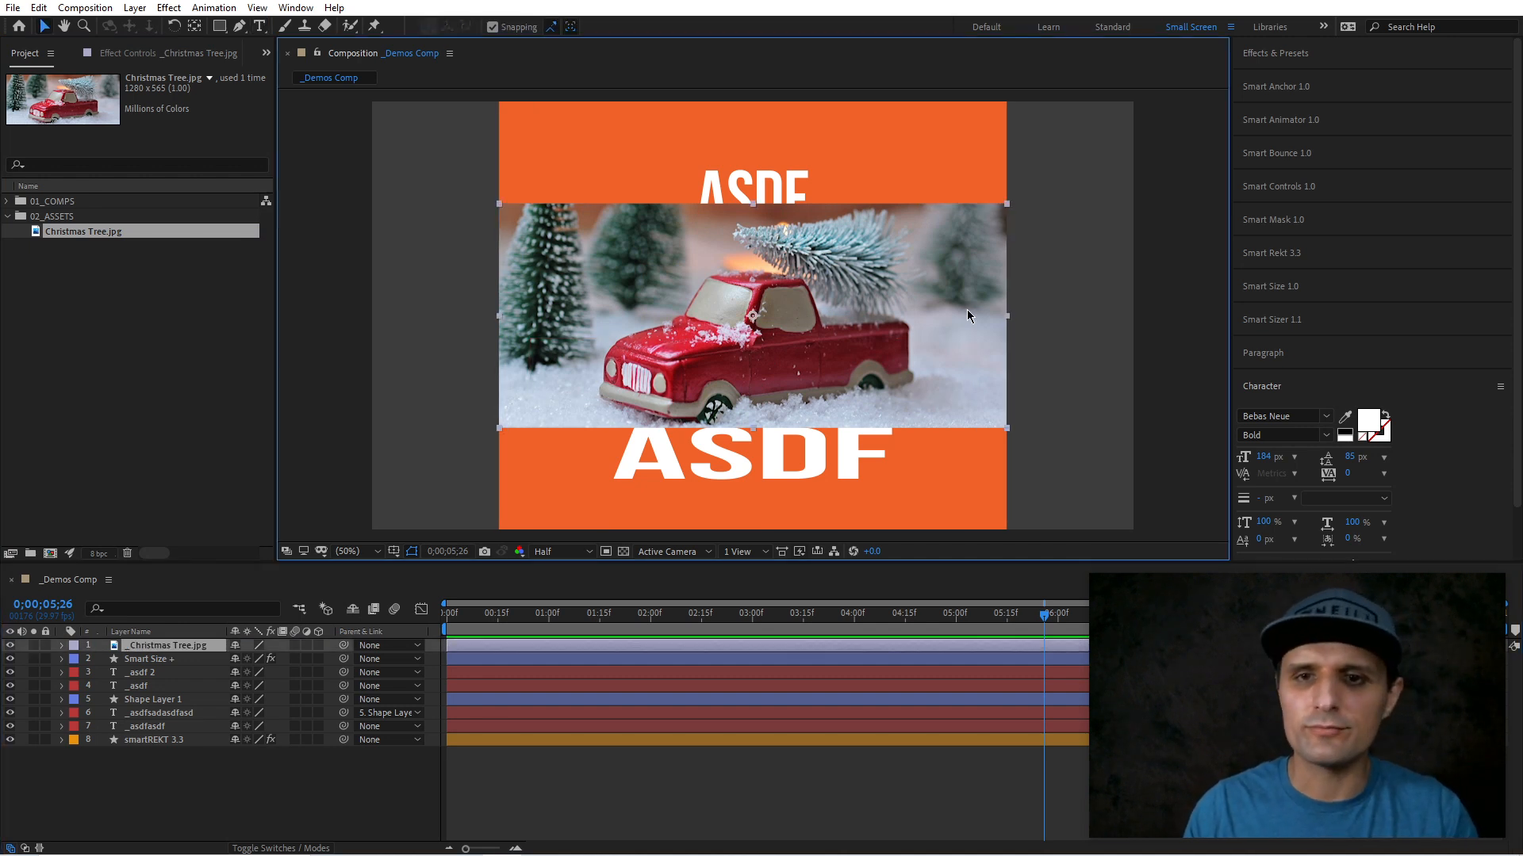
{"action": "left_click_drag", "start_coordinate": [1009, 320], "coordinate": [979, 301]}
- Set the Width Offset of Smart Size + to 116 and scale the _Christmas Tree.jpg image up slightly, keeping its proportions
{"action": "left_click", "coordinate": [166, 659]}
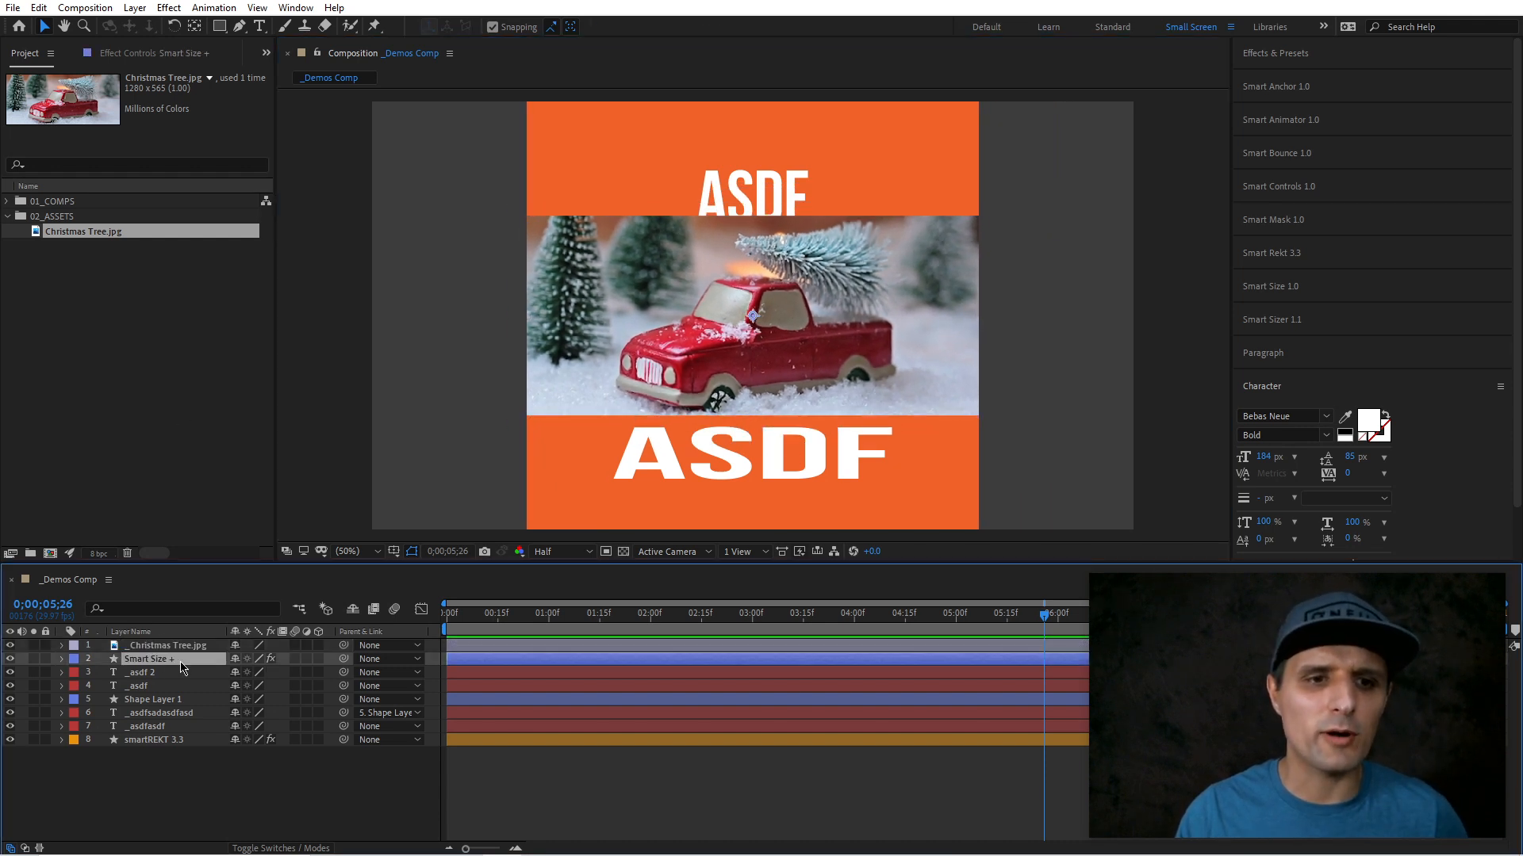
{"action": "left_click", "coordinate": [135, 659]}
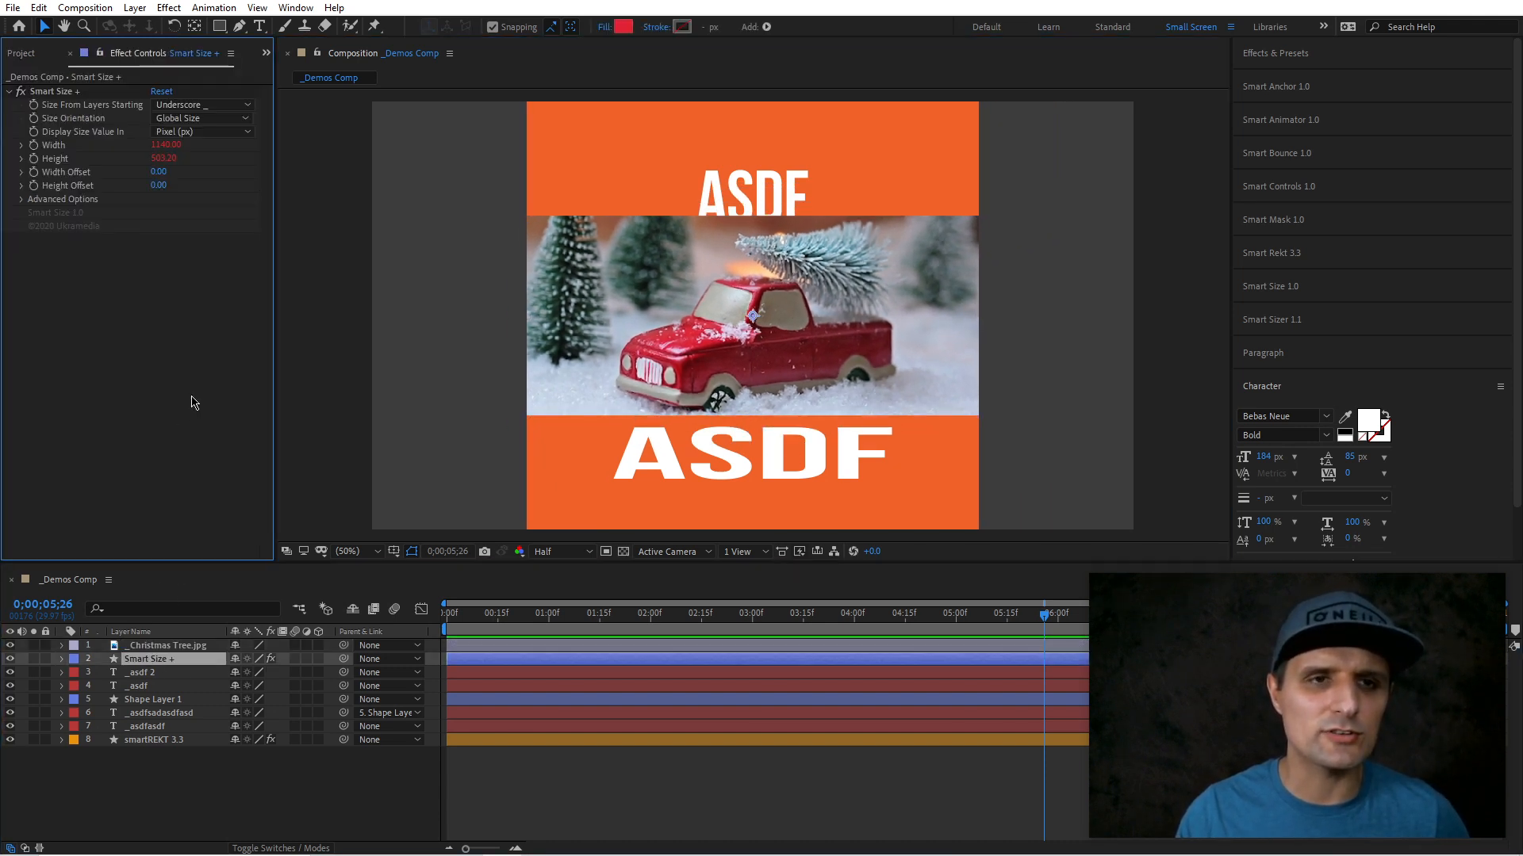
{"action": "left_click_drag", "start_coordinate": [151, 174], "coordinate": [240, 162]}
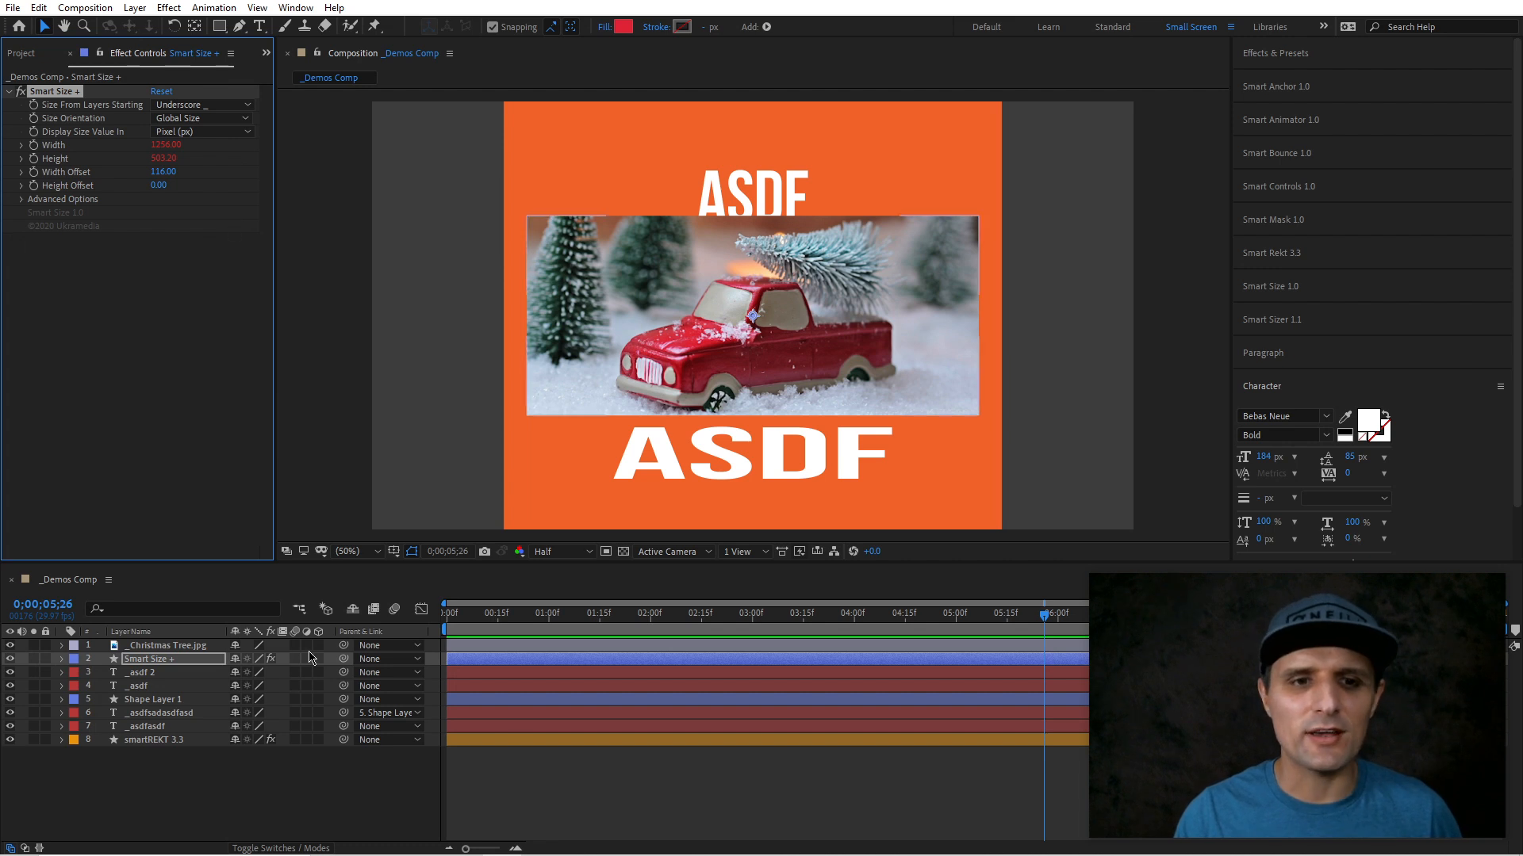
{"action": "left_click", "coordinate": [930, 313]}
{"action": "mouse_move", "coordinate": [979, 316]}
{"action": "left_mouse_down"}
{"action": "mouse_move", "coordinate": [942, 316]}
{"action": "mouse_move", "coordinate": [1039, 302]}
{"action": "mouse_move", "coordinate": [997, 316]}
{"action": "left_mouse_up"}
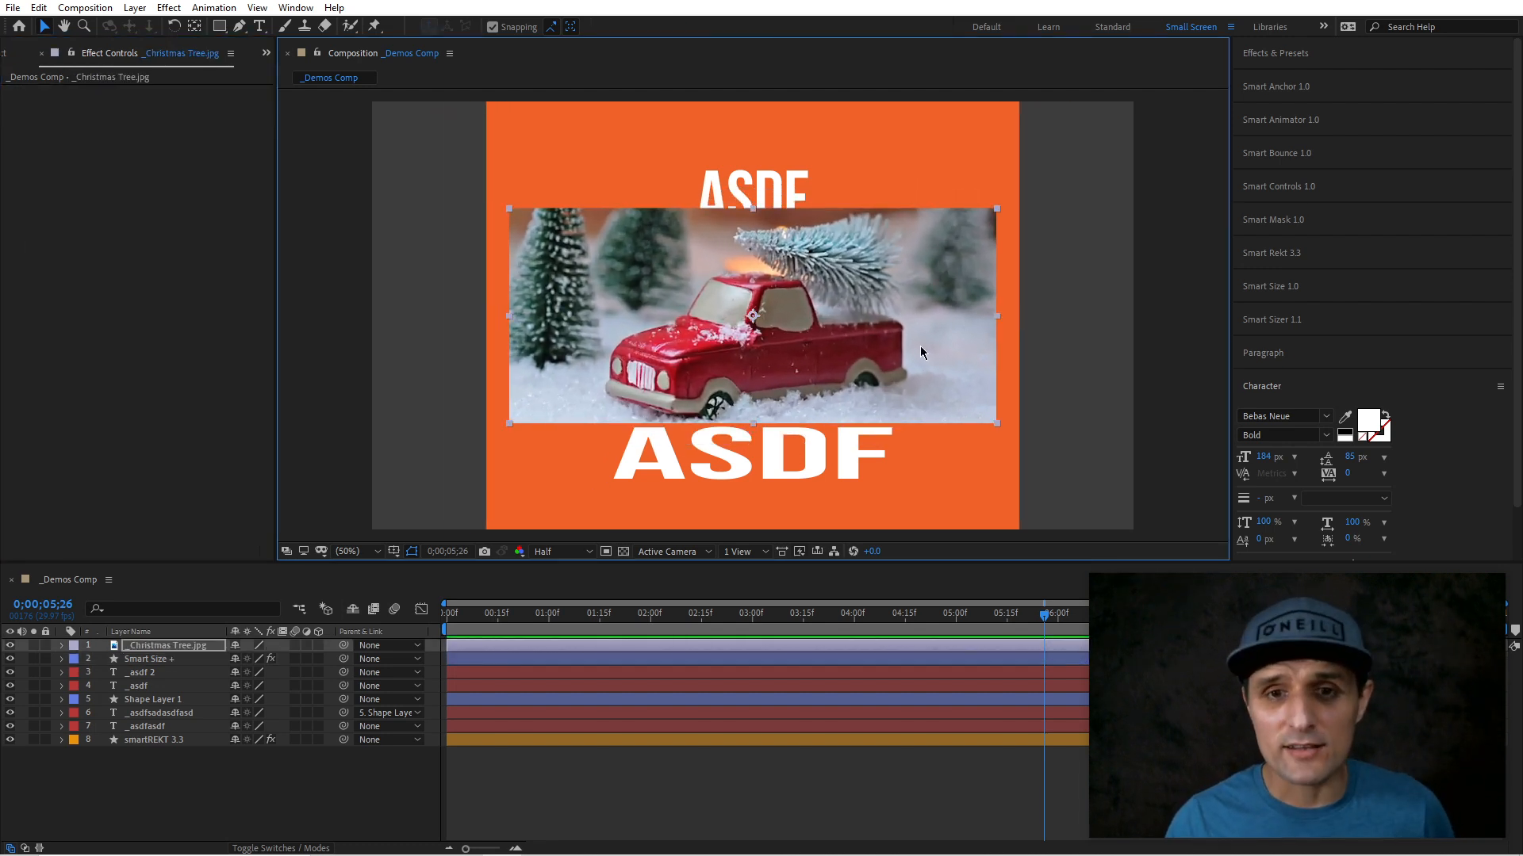
- Delete all layers from the _Demos Comp composition
{"action": "key", "text": "ctrl+a"}
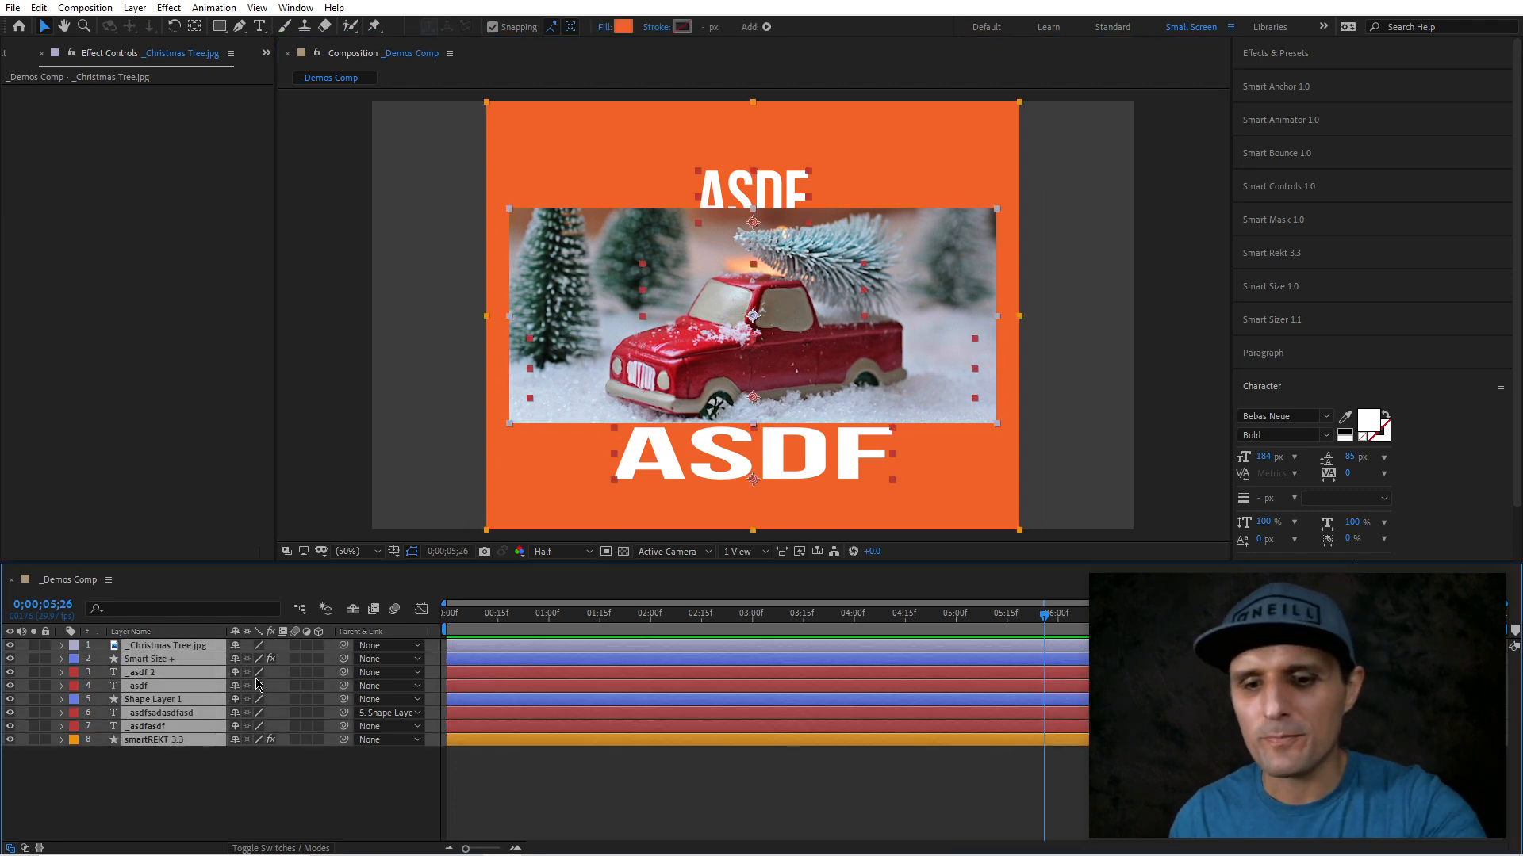
{"action": "key", "text": "Delete"}
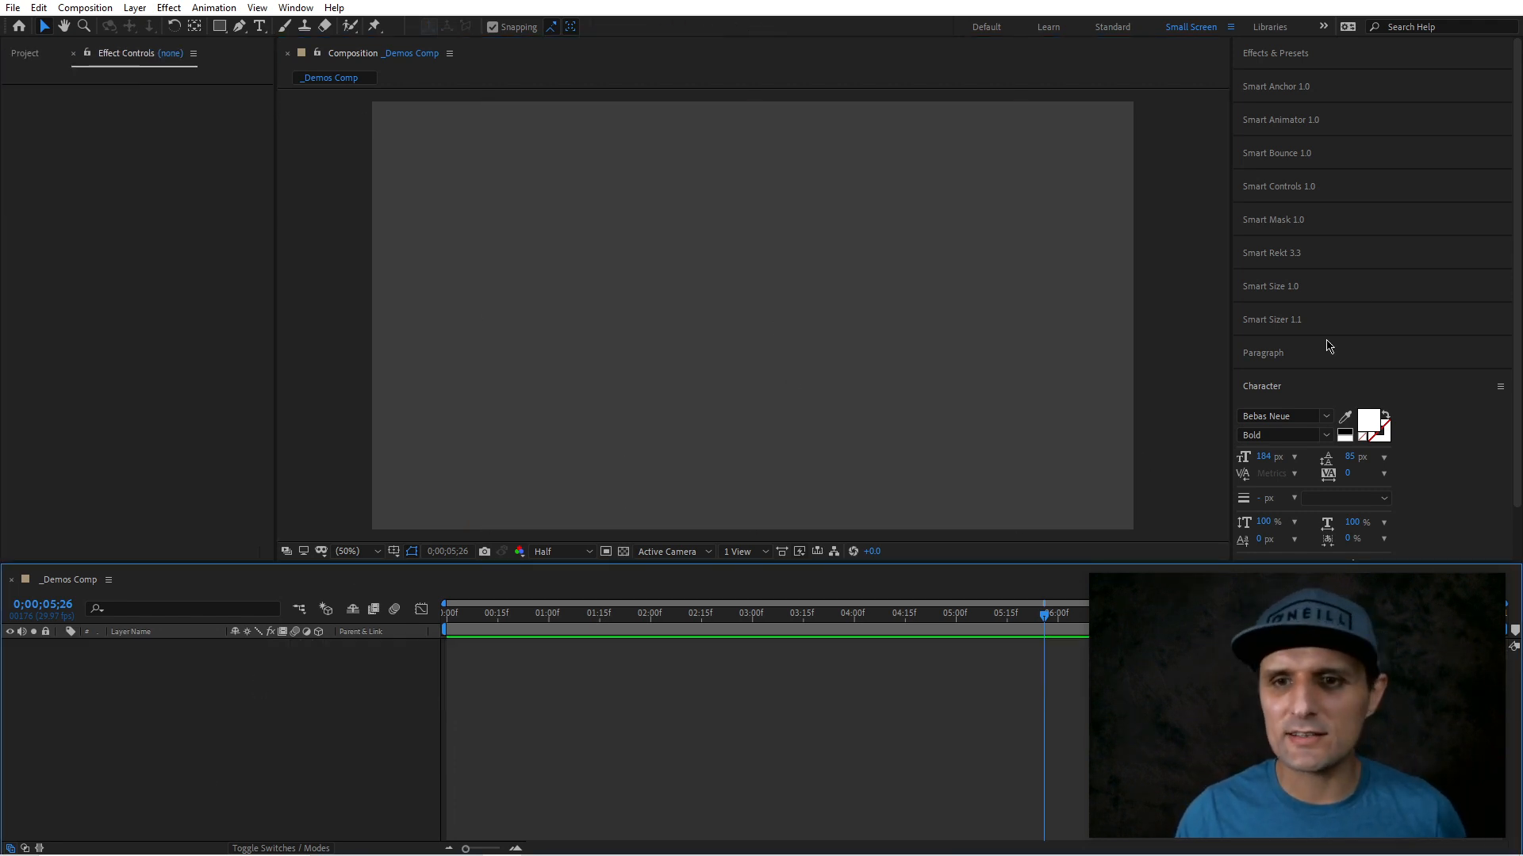
- Create a Smart Size + layer in the empty composition and examine the Min/Max choices in its Advanced Options
{"action": "left_click", "coordinate": [1316, 286]}
{"action": "left_click", "coordinate": [1254, 318]}
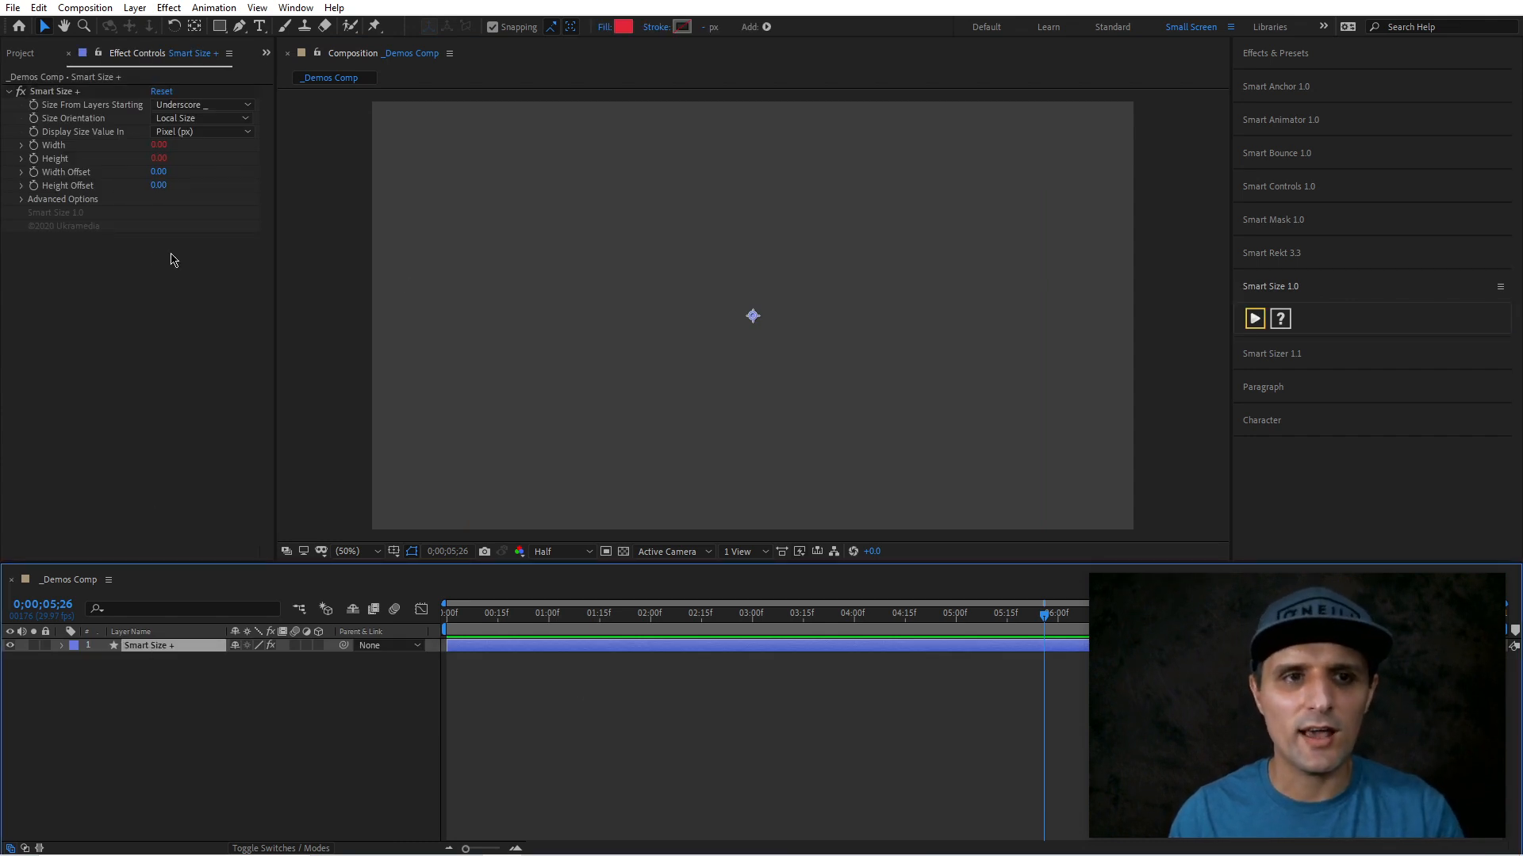
{"action": "left_click", "coordinate": [22, 199]}
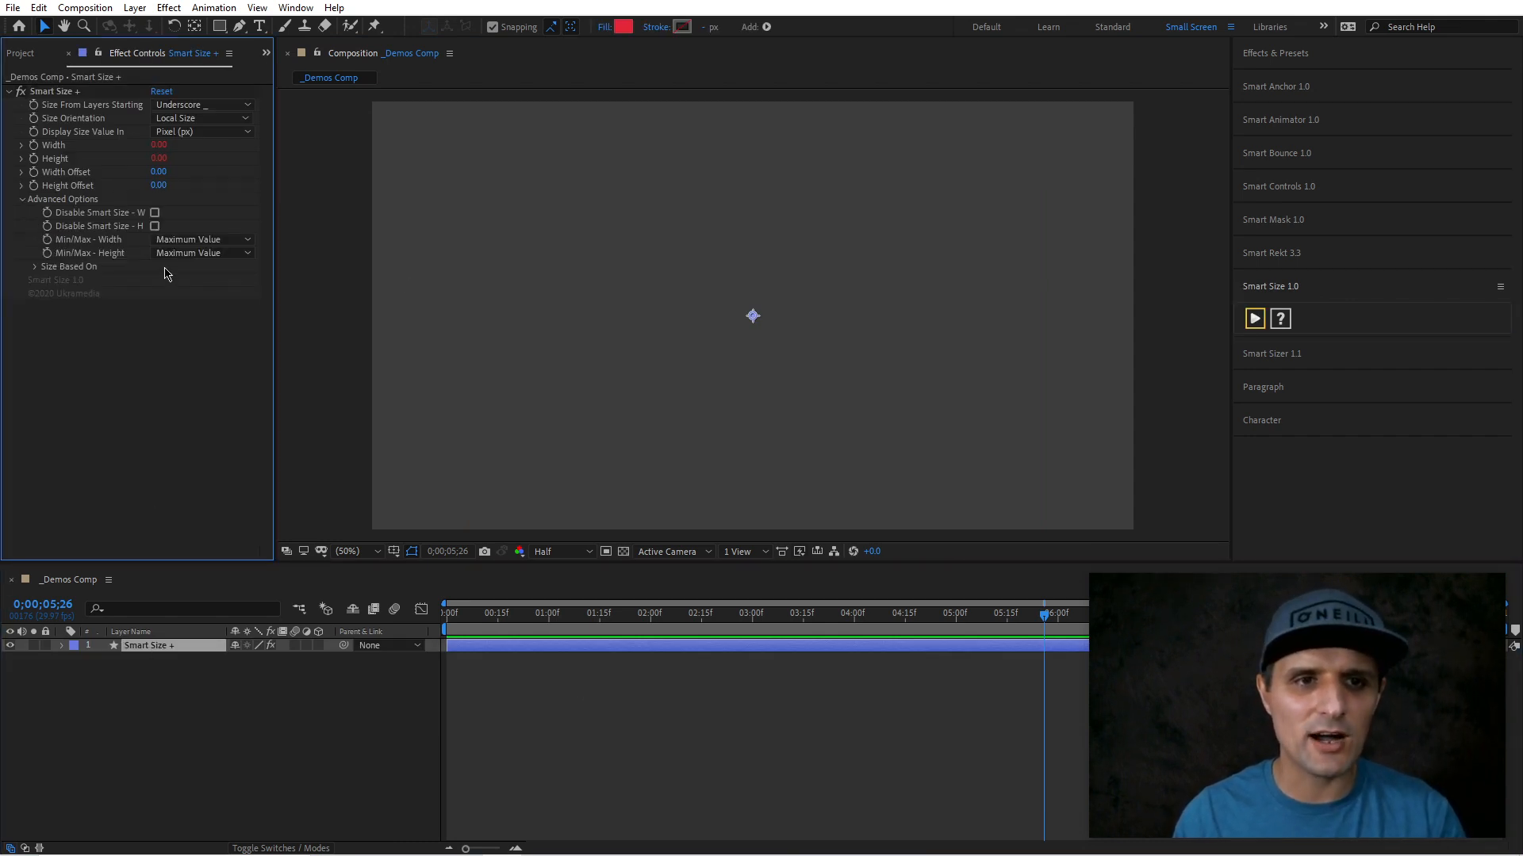
{"action": "left_click", "coordinate": [214, 254]}
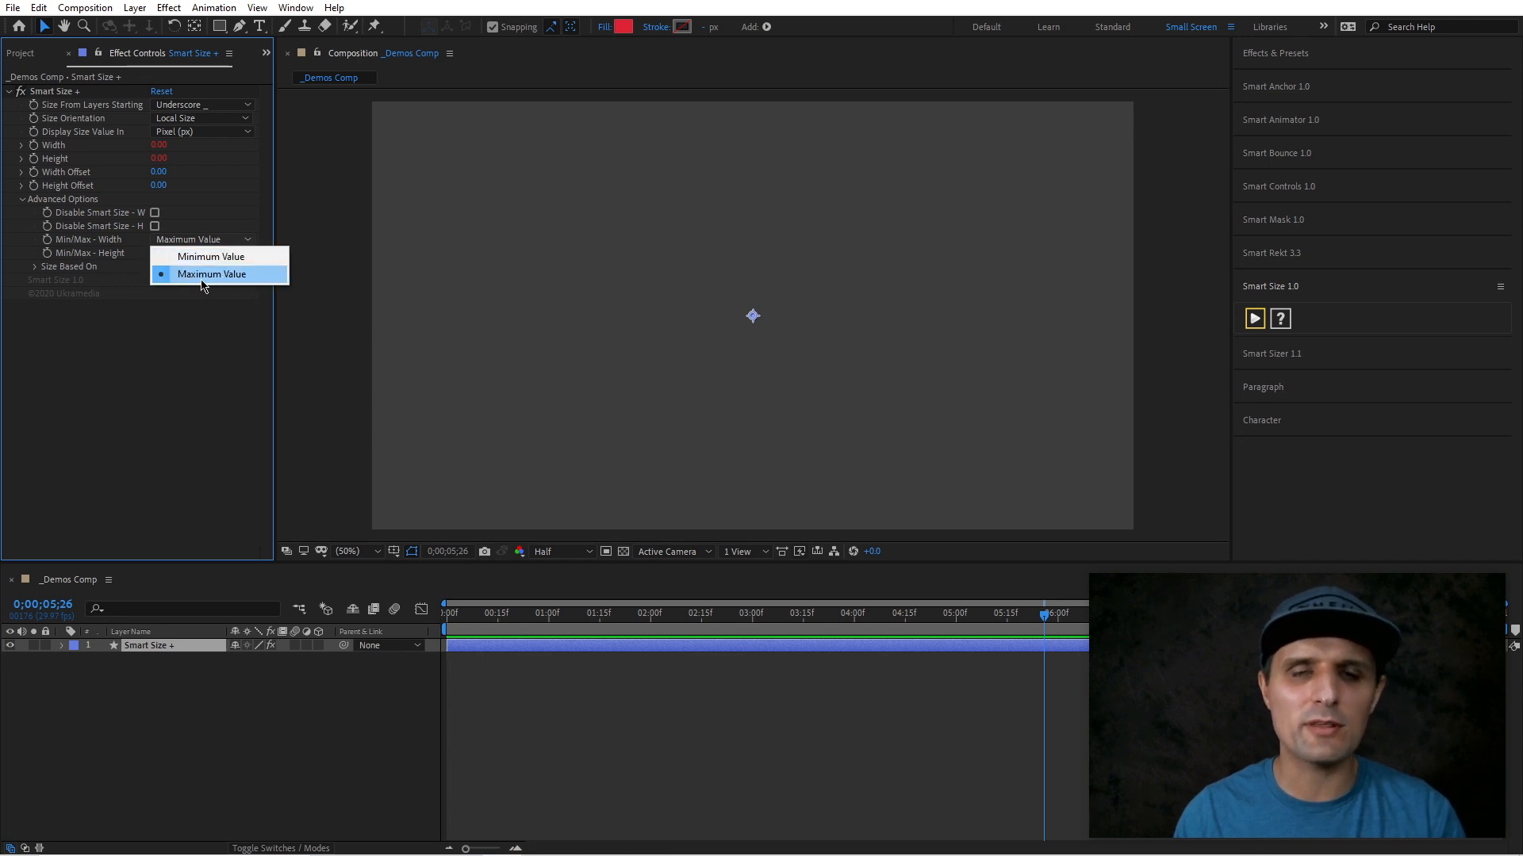
{"action": "left_click", "coordinate": [179, 381]}
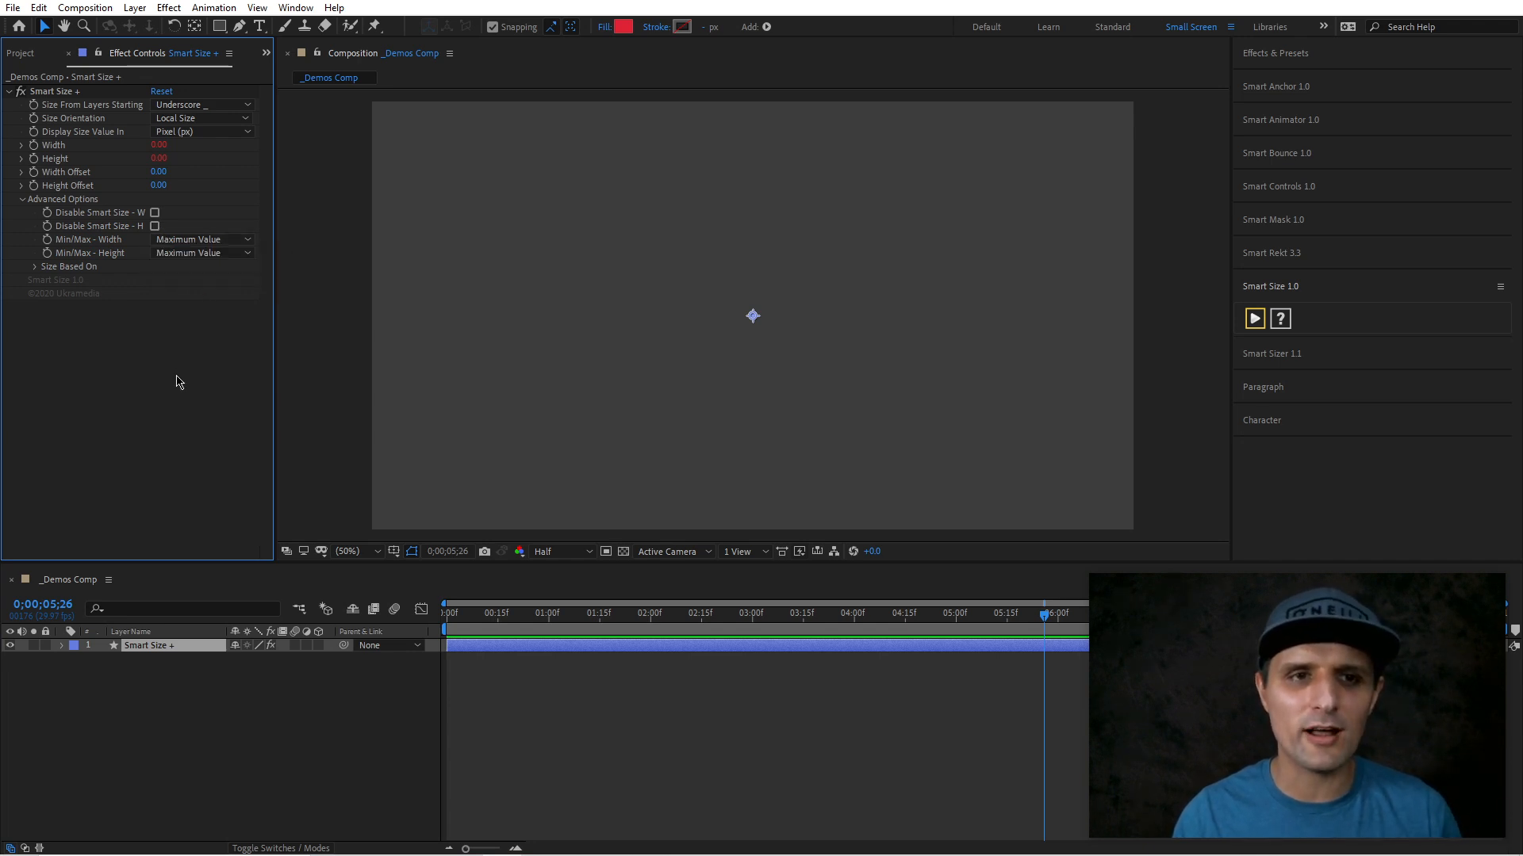
- Replace the Smart Size + layer with a new text layer reading "ASDasdA"
{"action": "key", "text": "Delete"}
{"action": "key", "text": "ctrl+t"}
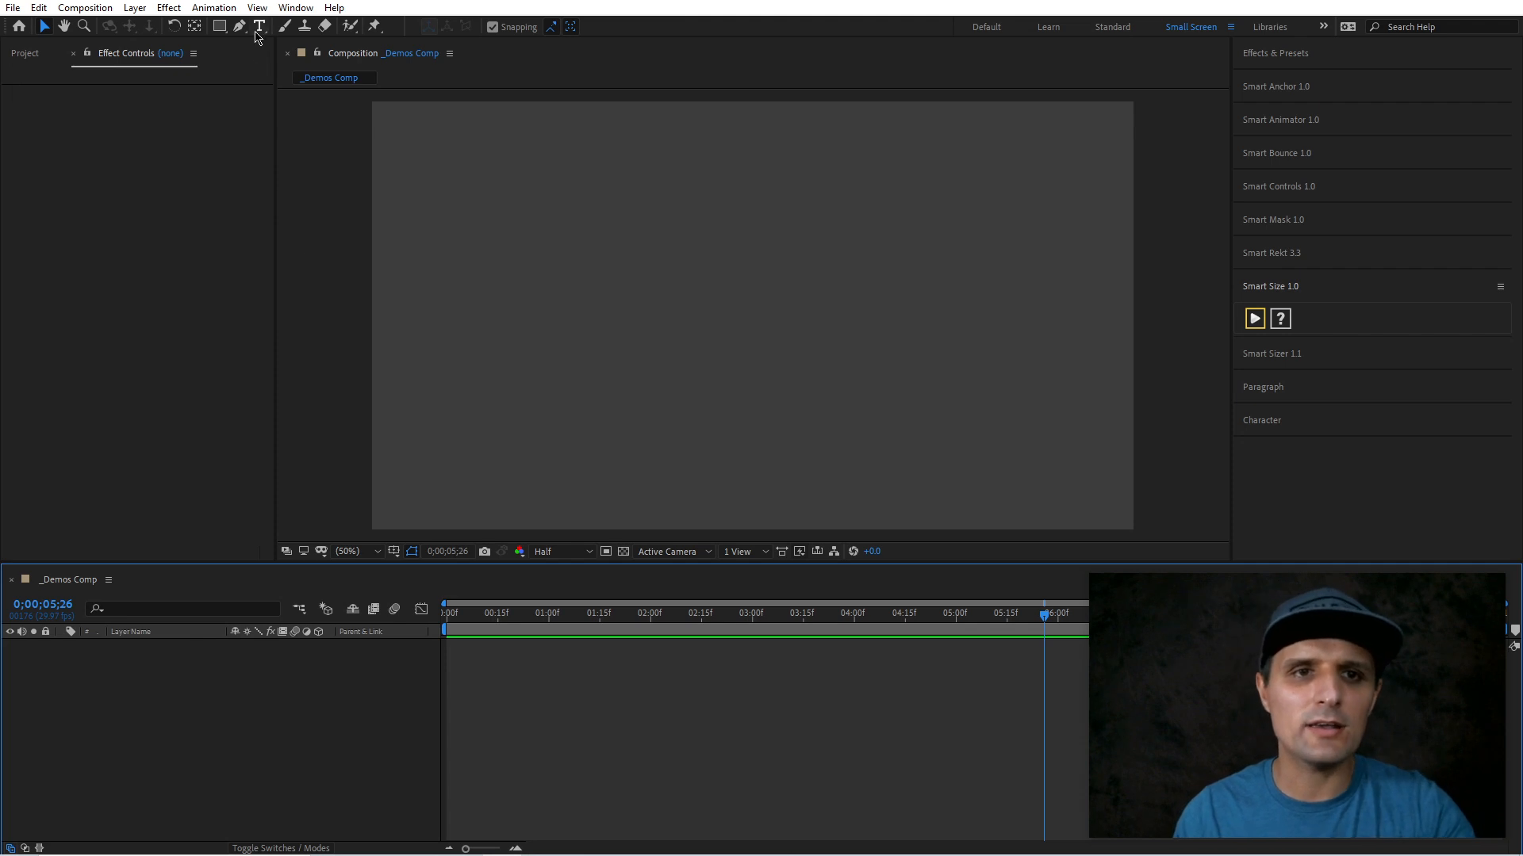
{"action": "left_click", "coordinate": [671, 284]}
{"action": "type", "text": "ASDasdA"}
{"action": "key", "text": "Escape"}
{"action": "key", "text": "v"}
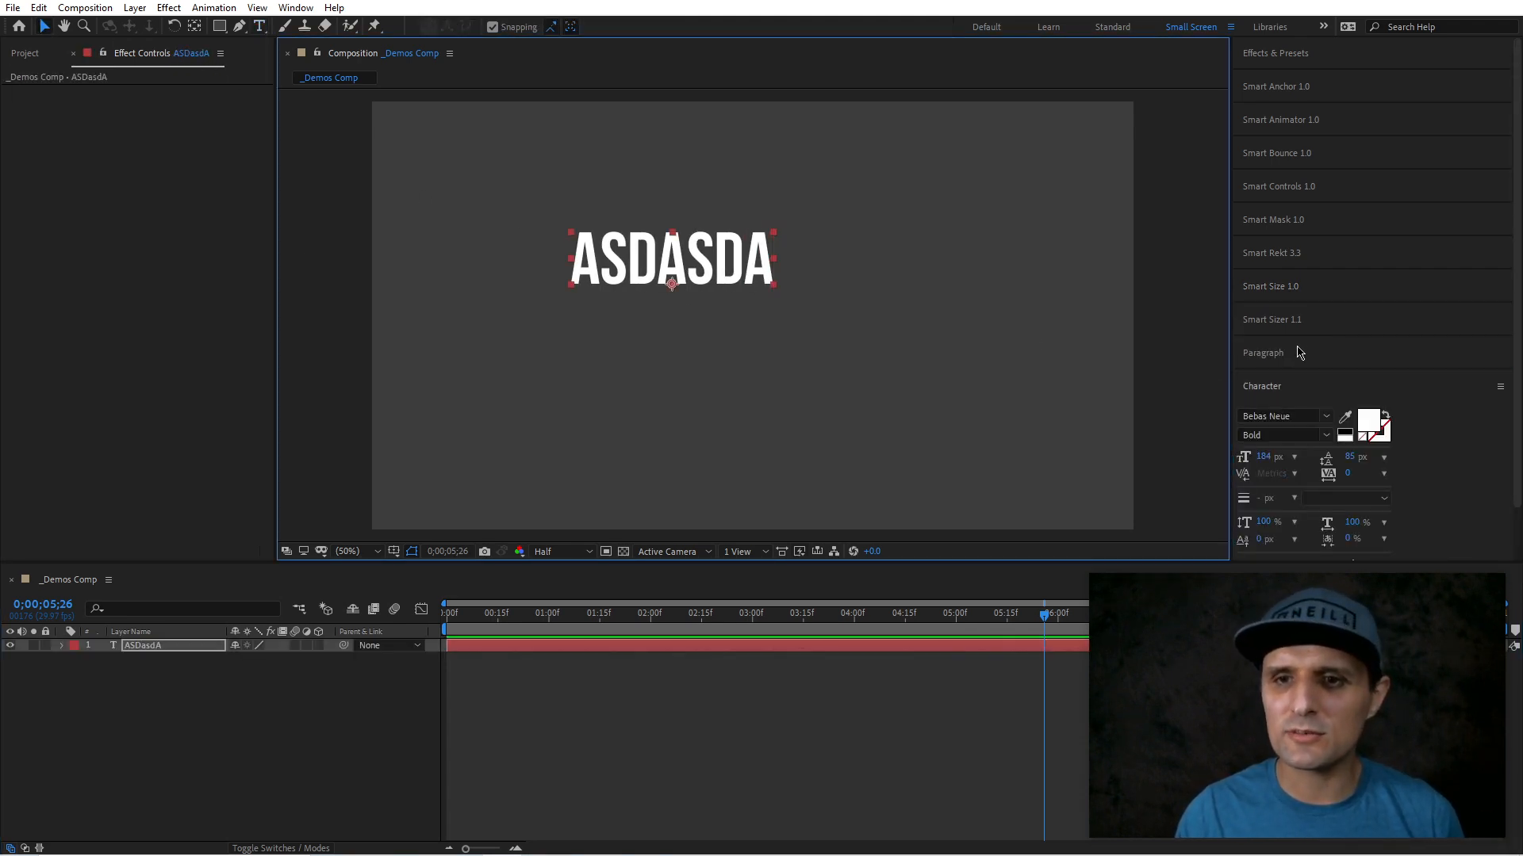
- Apply the Smart Size effect to the ASDasdA text layer
{"action": "left_click", "coordinate": [1316, 321]}
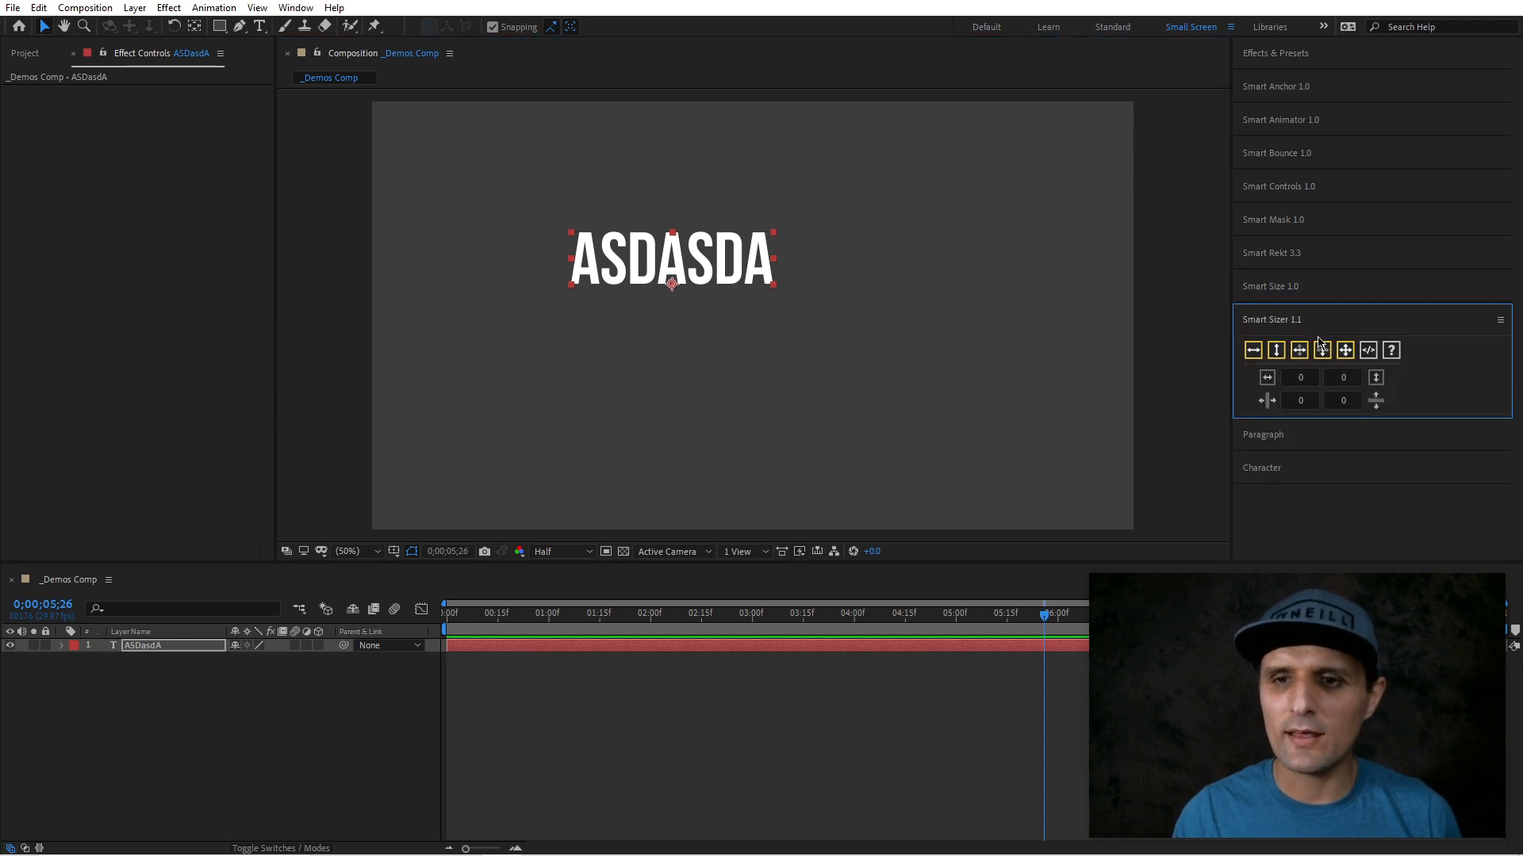
{"action": "left_click", "coordinate": [1315, 290]}
{"action": "left_click", "coordinate": [1254, 319]}
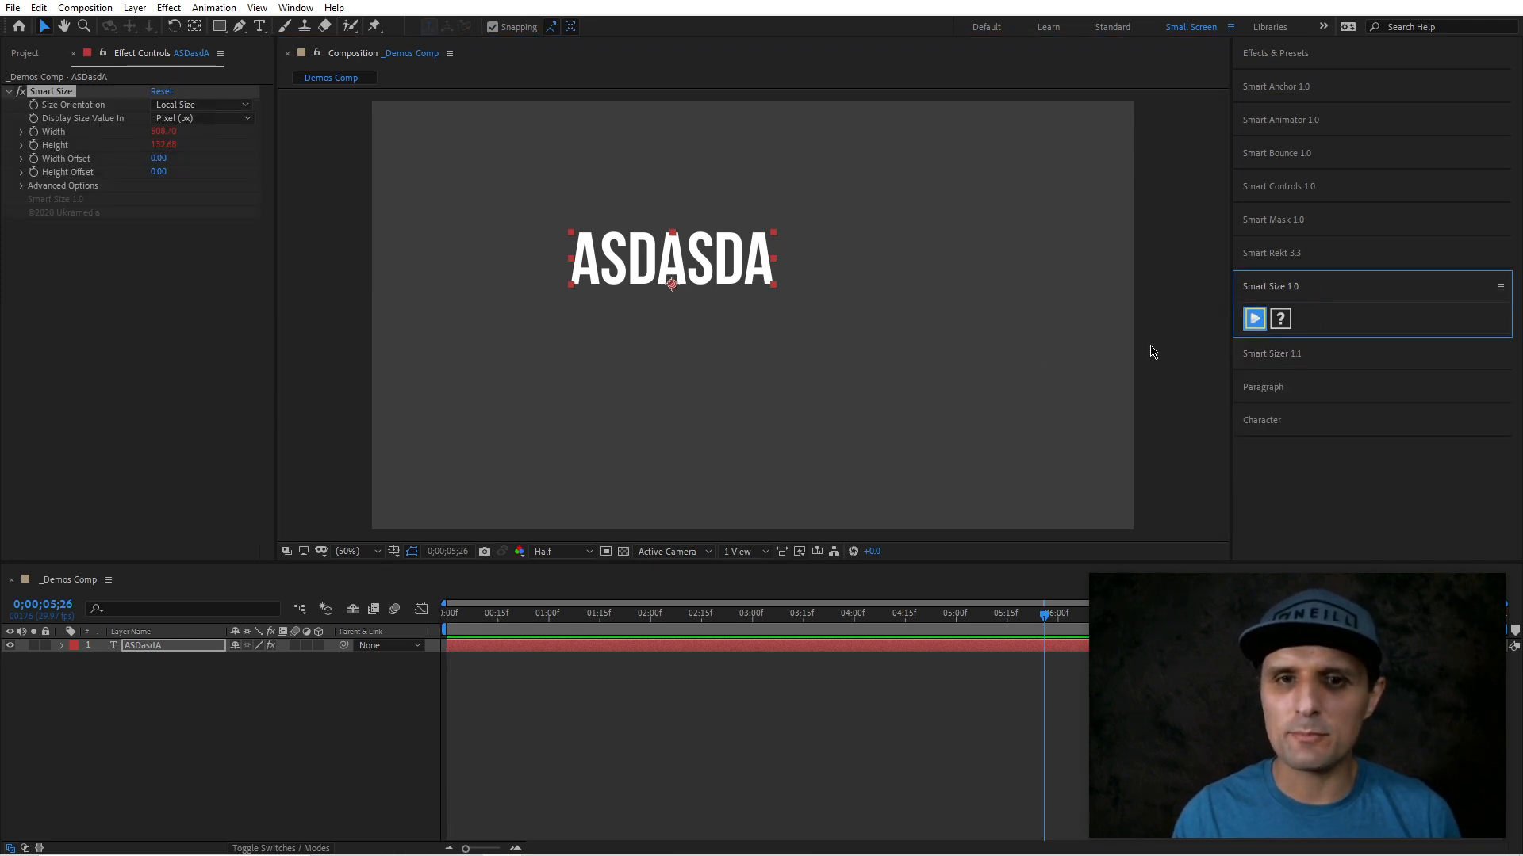
{"action": "key", "text": "Caps_Lock"}
{"action": "key", "text": "Caps_Lock"}
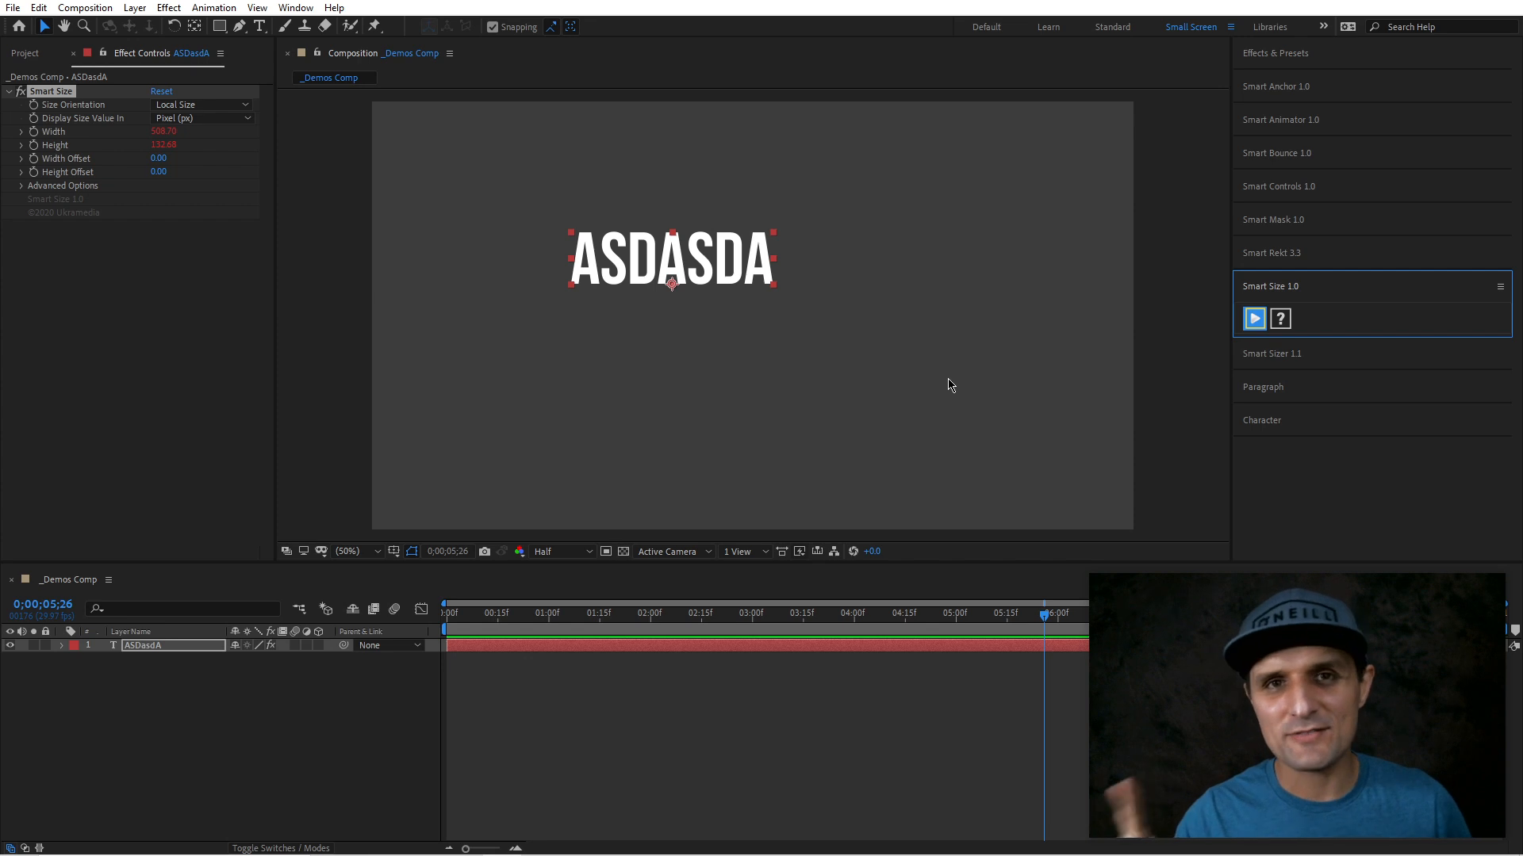
- Delete the ASDasdA text layer and open the Smart Sizer 1.1 tool
{"action": "left_click", "coordinate": [1346, 279]}
{"action": "left_click_drag", "start_coordinate": [904, 230], "coordinate": [670, 326]}
{"action": "key", "text": "Delete"}
{"action": "left_click", "coordinate": [1297, 320]}
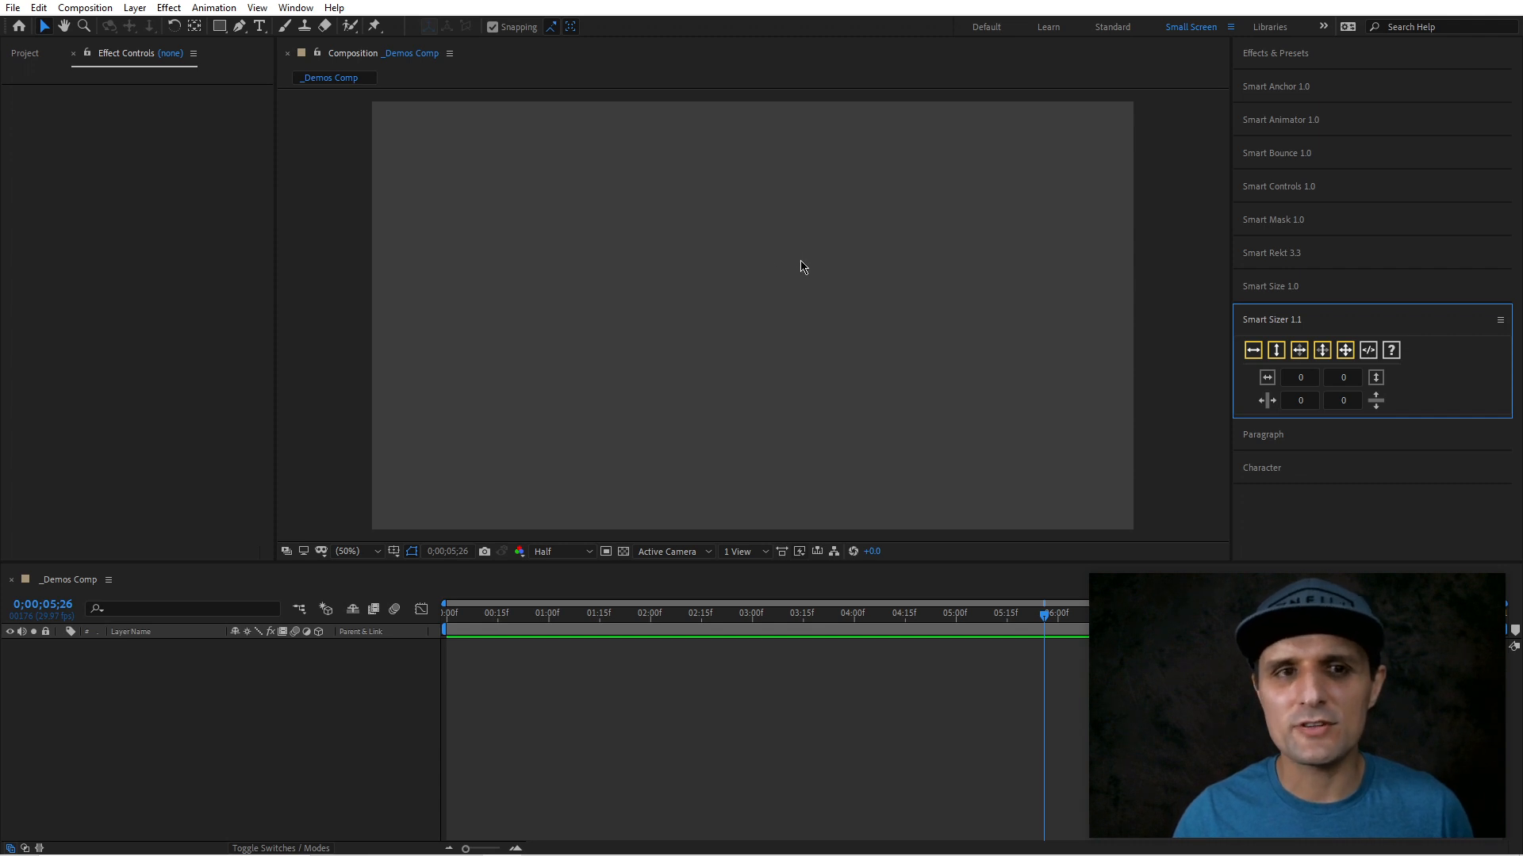
- Create a text layer reading "merry Christmas!" at the centre of the composition
{"action": "left_click", "coordinate": [259, 26]}
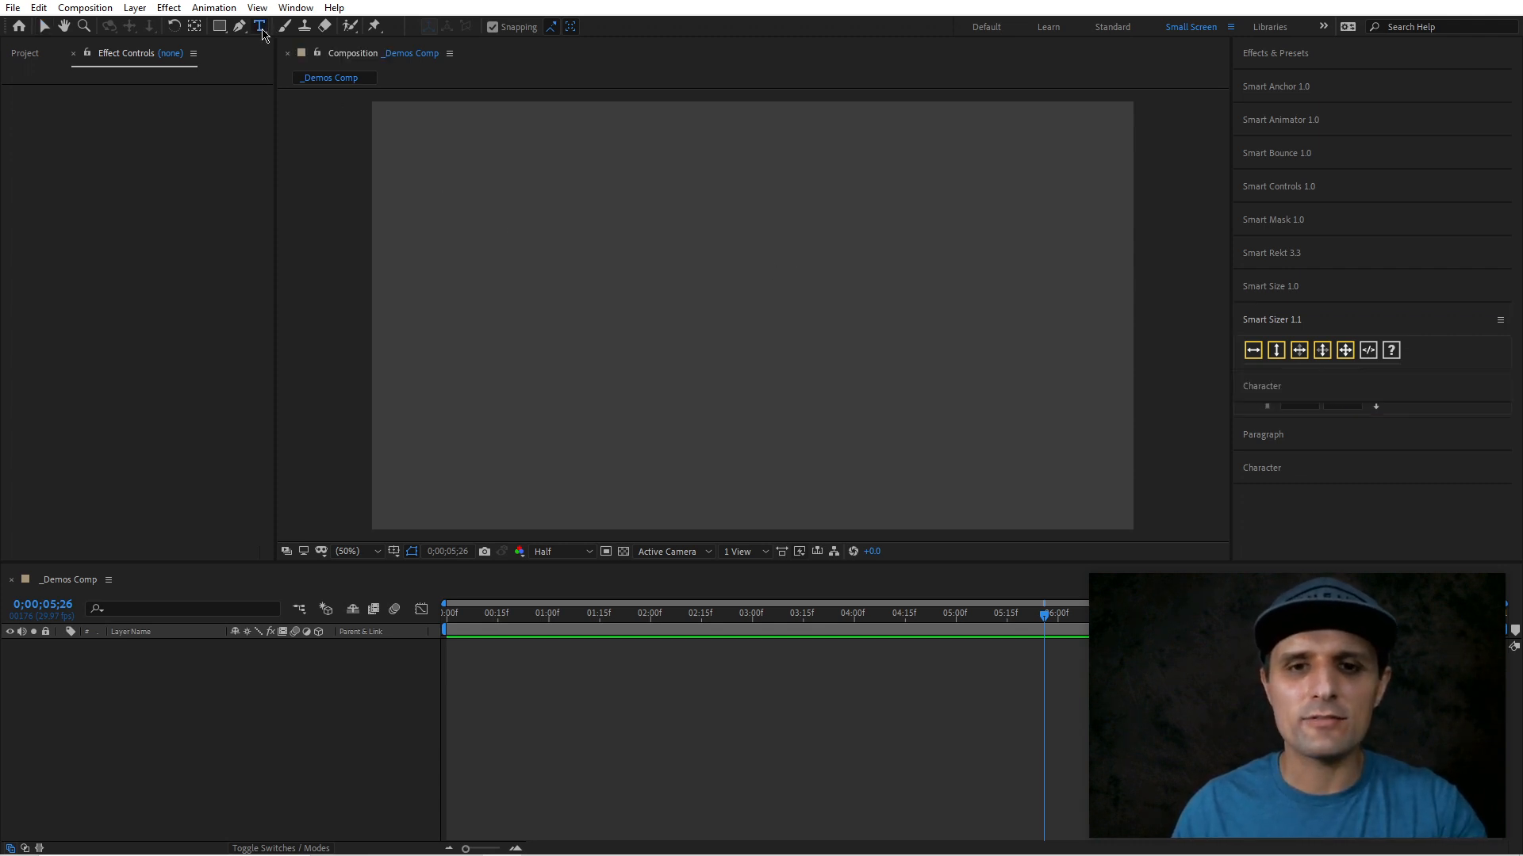
{"action": "left_click", "coordinate": [753, 321]}
{"action": "type", "text": "mer"}
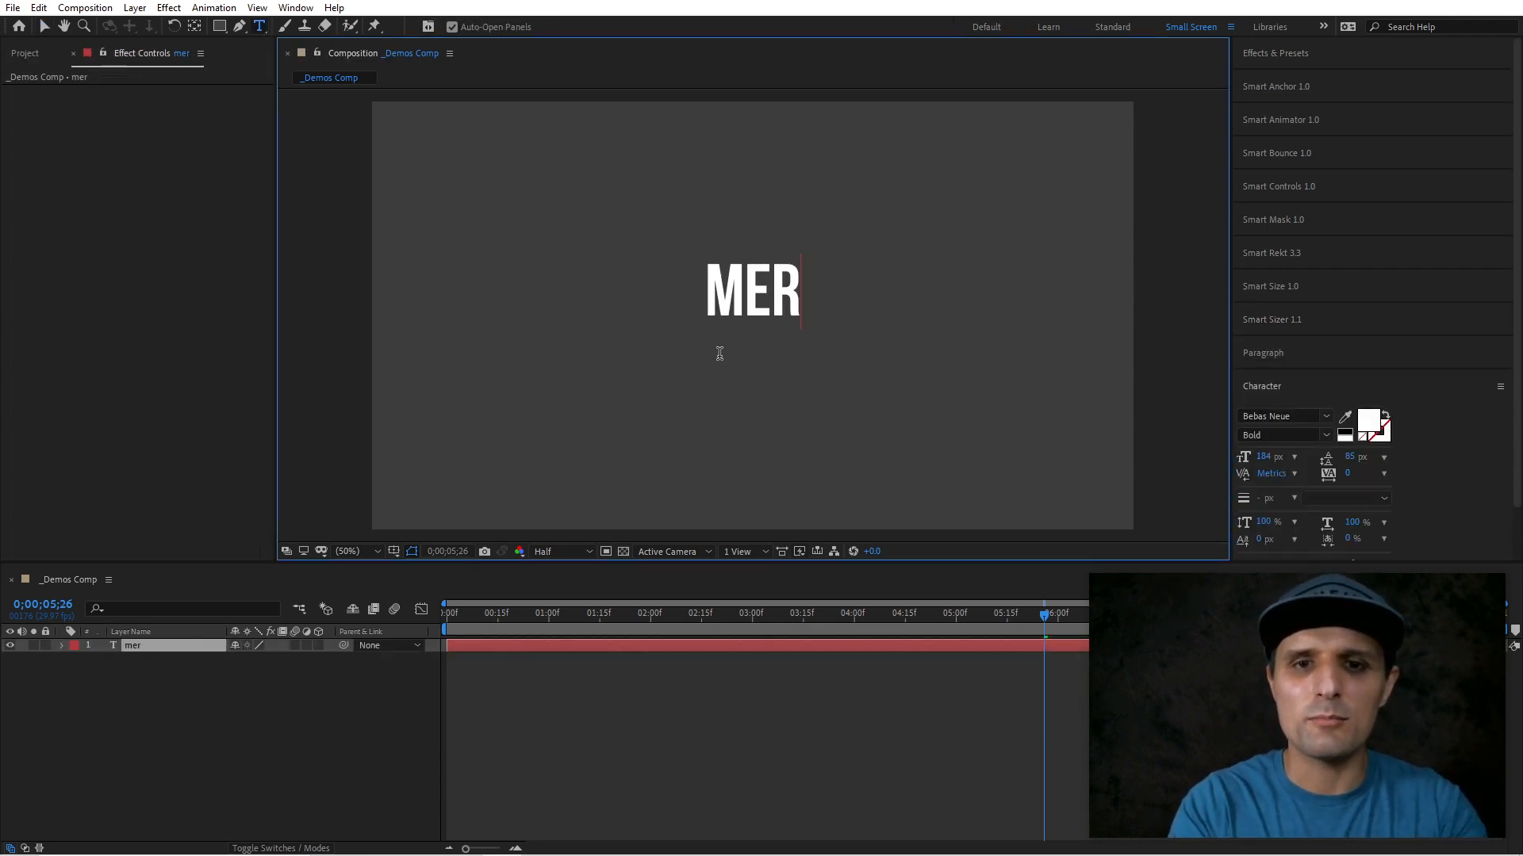
{"action": "type", "text": "ry Christ"}
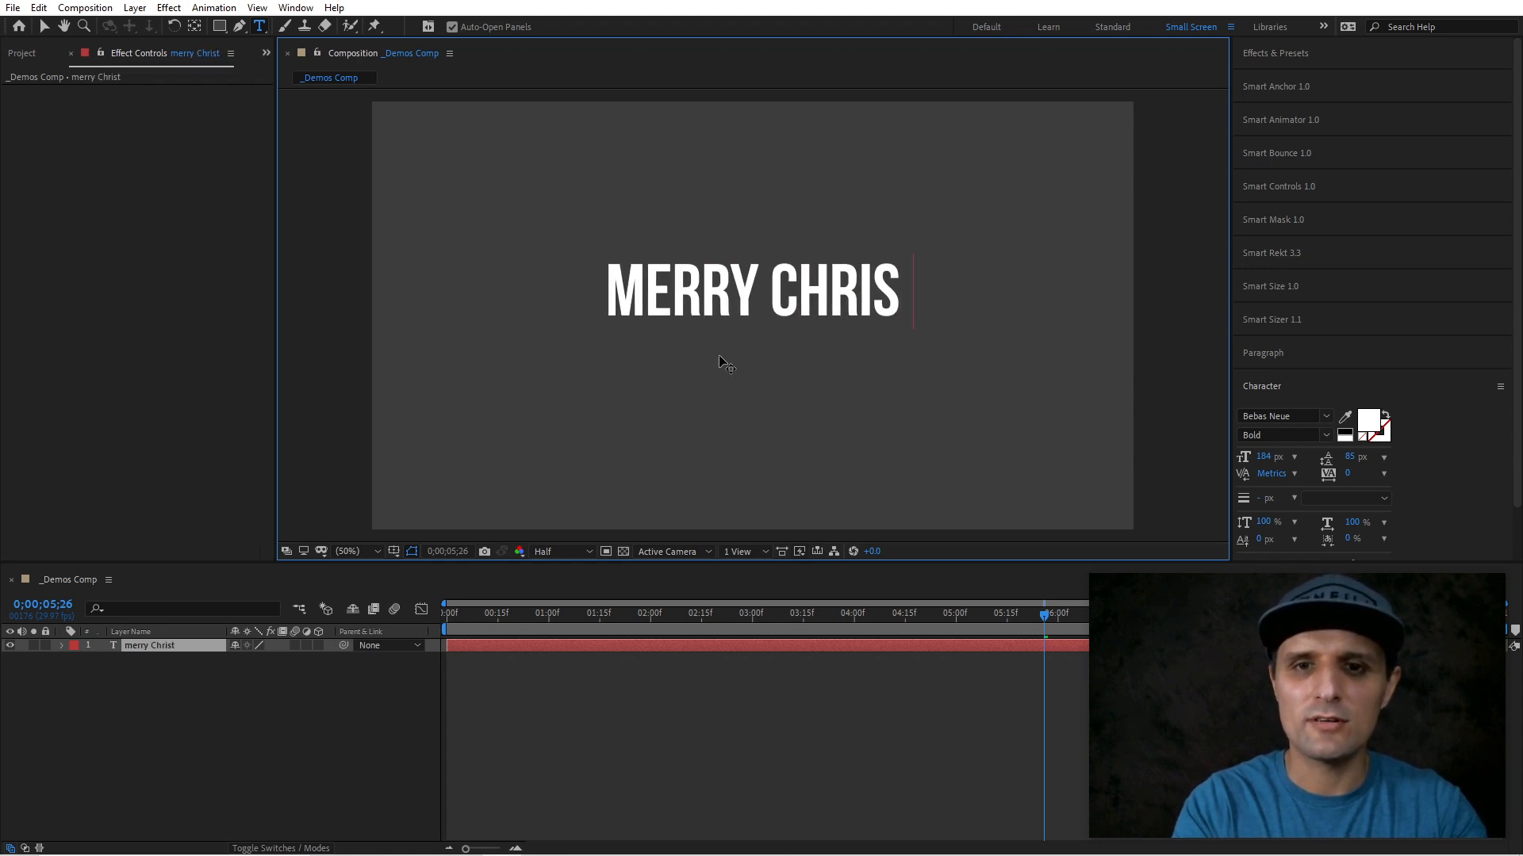
{"action": "type", "text": "mas!"}
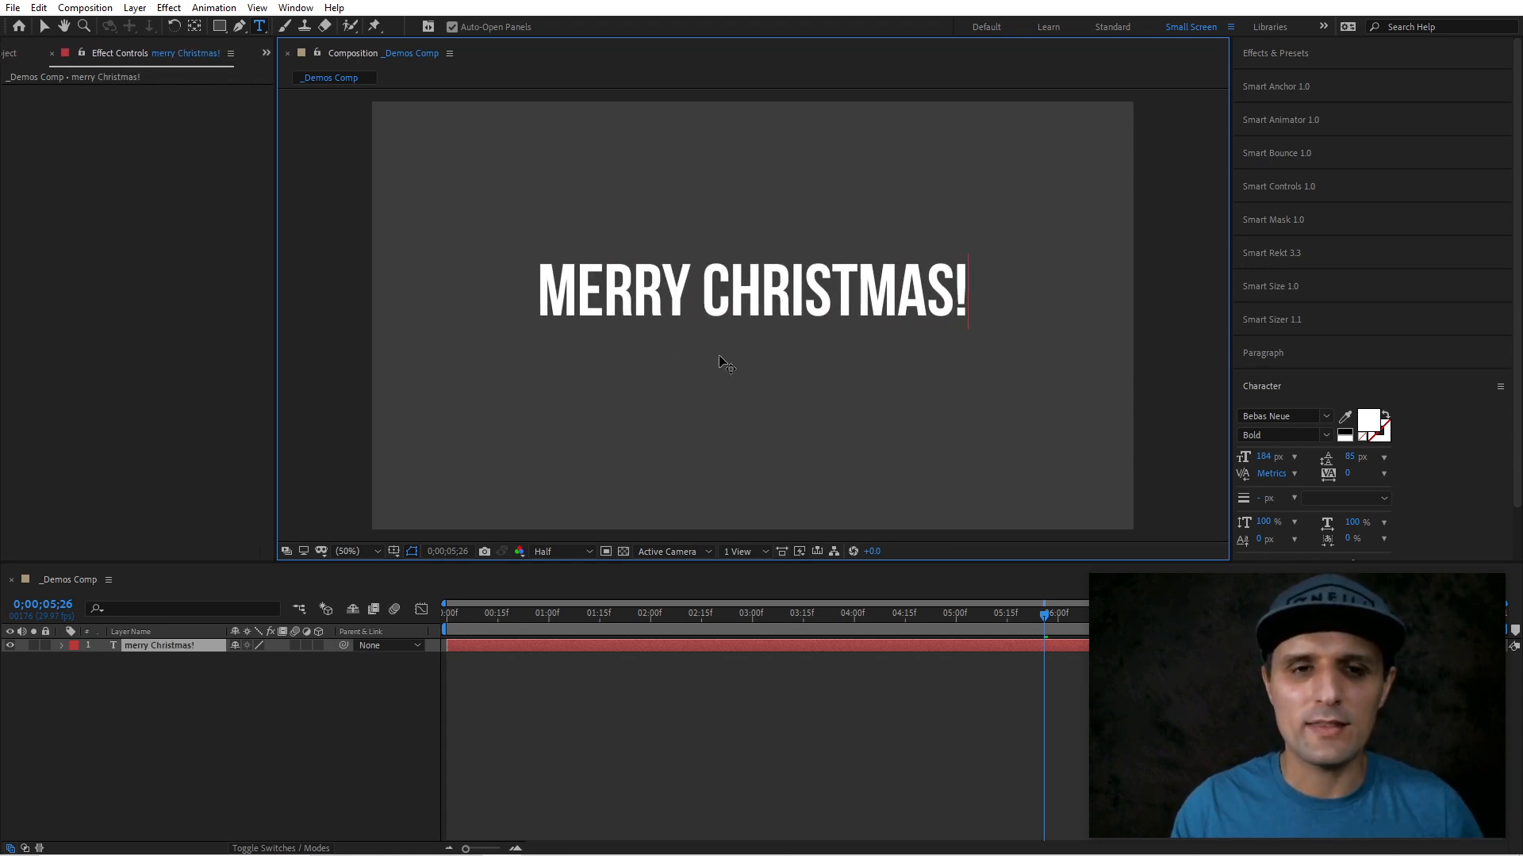
- Add Christmas Tree.jpg from the 02_ASSETS folder beneath the text layer and position the image just below the heading
{"action": "left_click", "coordinate": [468, 705]}
{"action": "left_click", "coordinate": [11, 54]}
{"action": "left_click_drag", "start_coordinate": [123, 231], "coordinate": [202, 659]}
{"action": "key", "text": "v"}
{"action": "left_click_drag", "start_coordinate": [829, 293], "coordinate": [849, 421]}
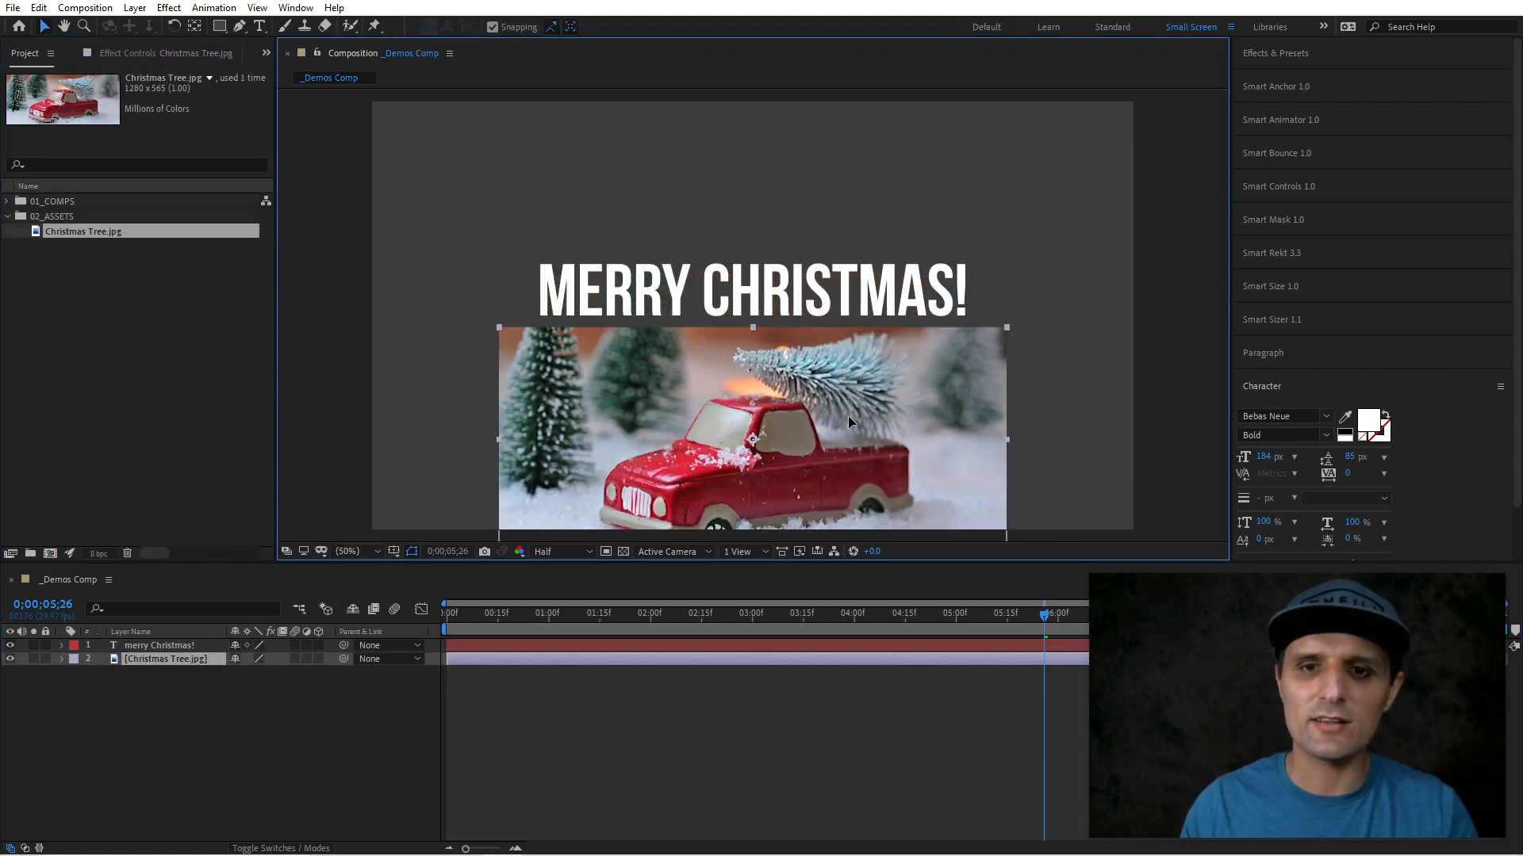
- Scale the truck image down to a small thumbnail and move the heading and image higher in the frame
{"action": "left_click_drag", "start_coordinate": [1006, 438], "coordinate": [775, 339]}
{"action": "left_click", "coordinate": [826, 297]}
{"action": "left_click", "coordinate": [784, 444], "text": "shift"}
{"action": "left_click", "coordinate": [891, 394]}
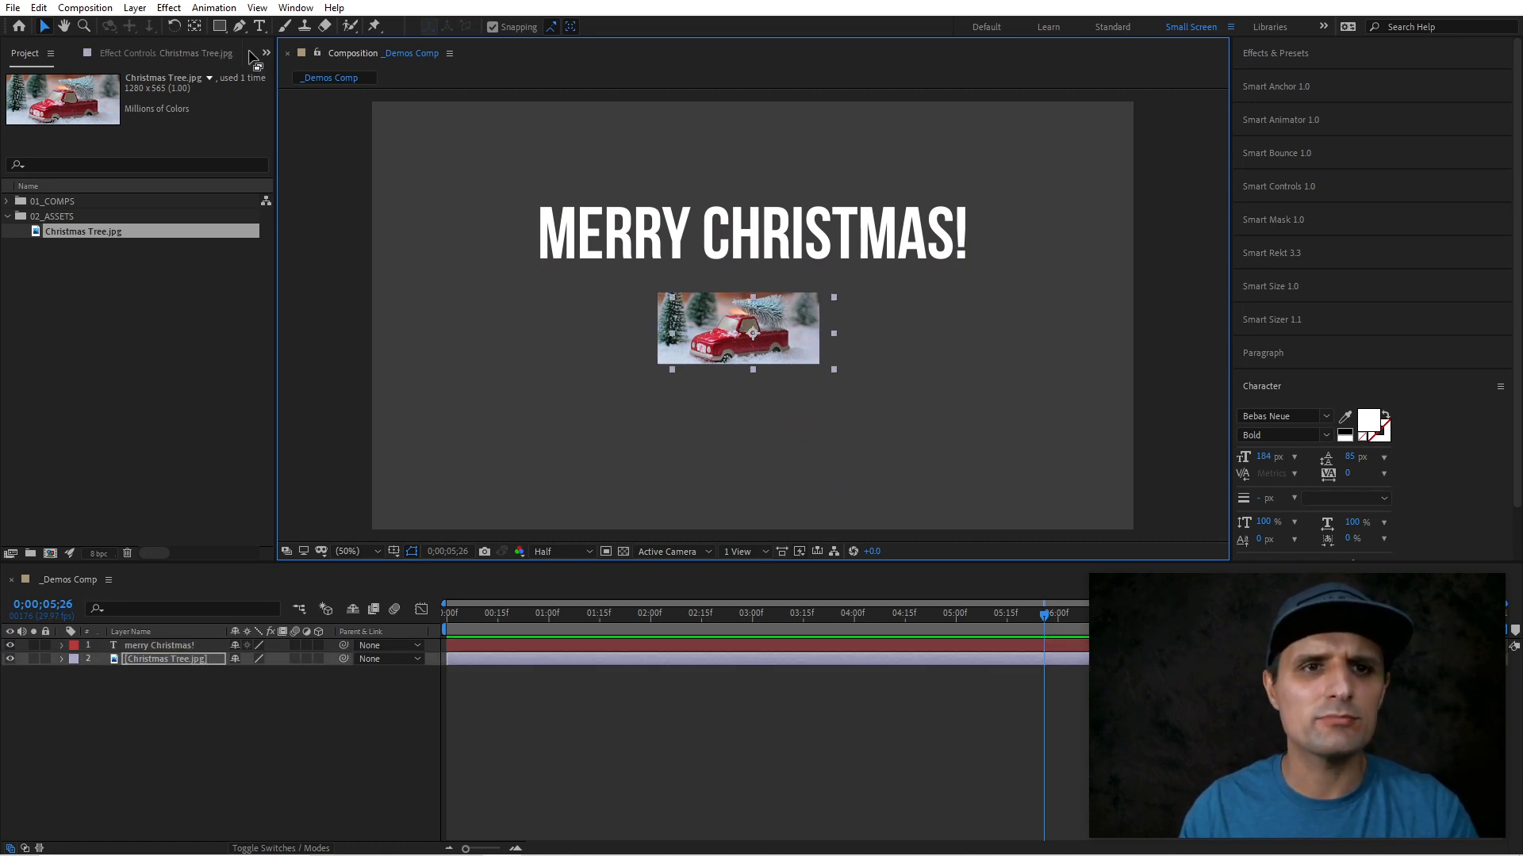
- Add a red rectangle shape layer shrunk to a thin bar centred beneath the image, and open Smart Sizer 1.1
{"action": "left_click", "coordinate": [230, 102]}
{"action": "left_click", "coordinate": [220, 29]}
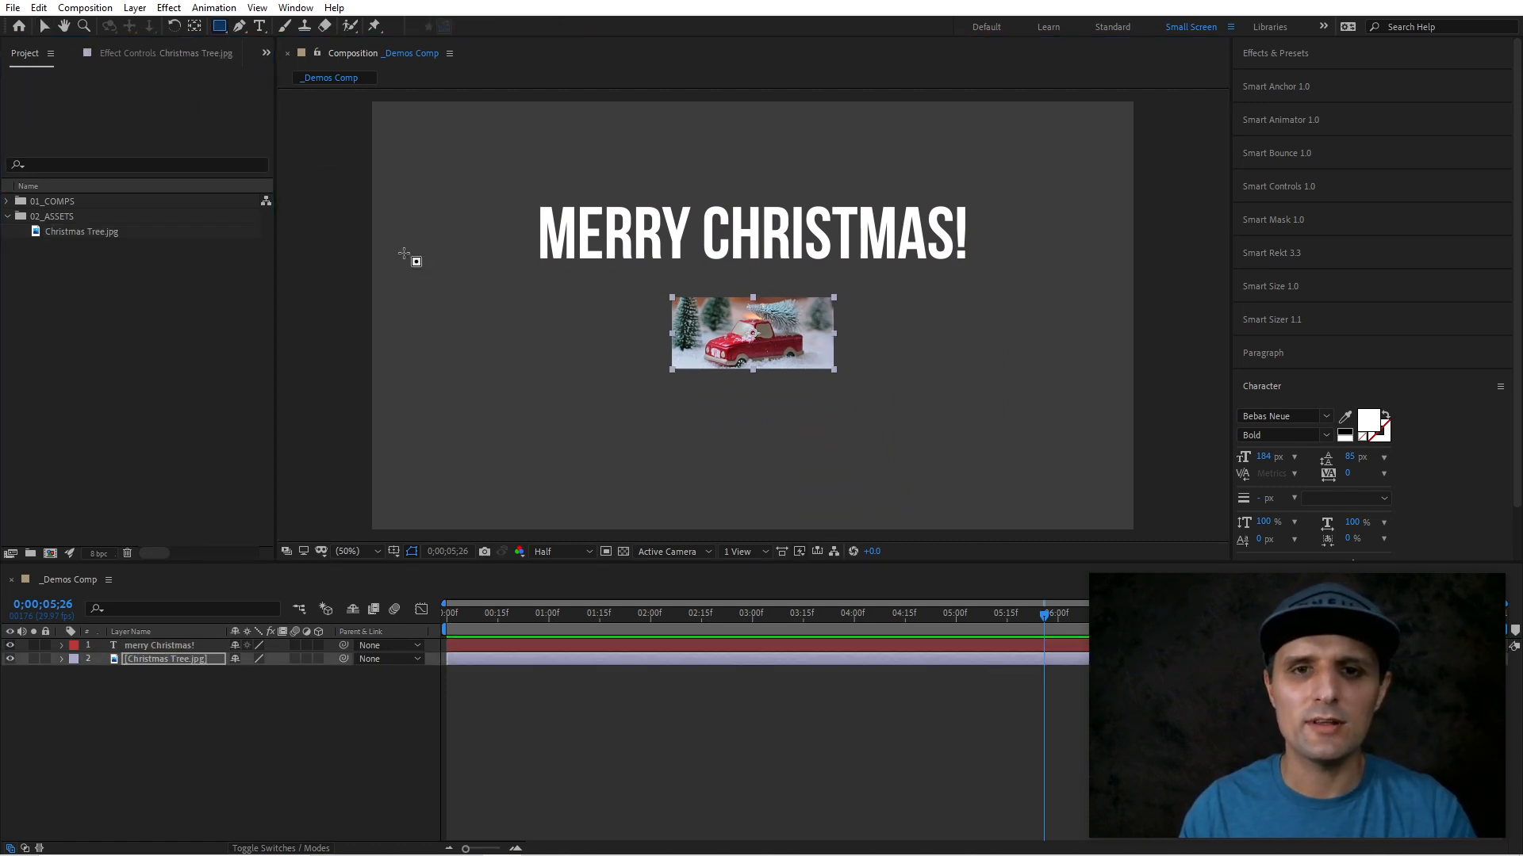
{"action": "left_click", "coordinate": [381, 760]}
{"action": "left_click", "coordinate": [169, 664]}
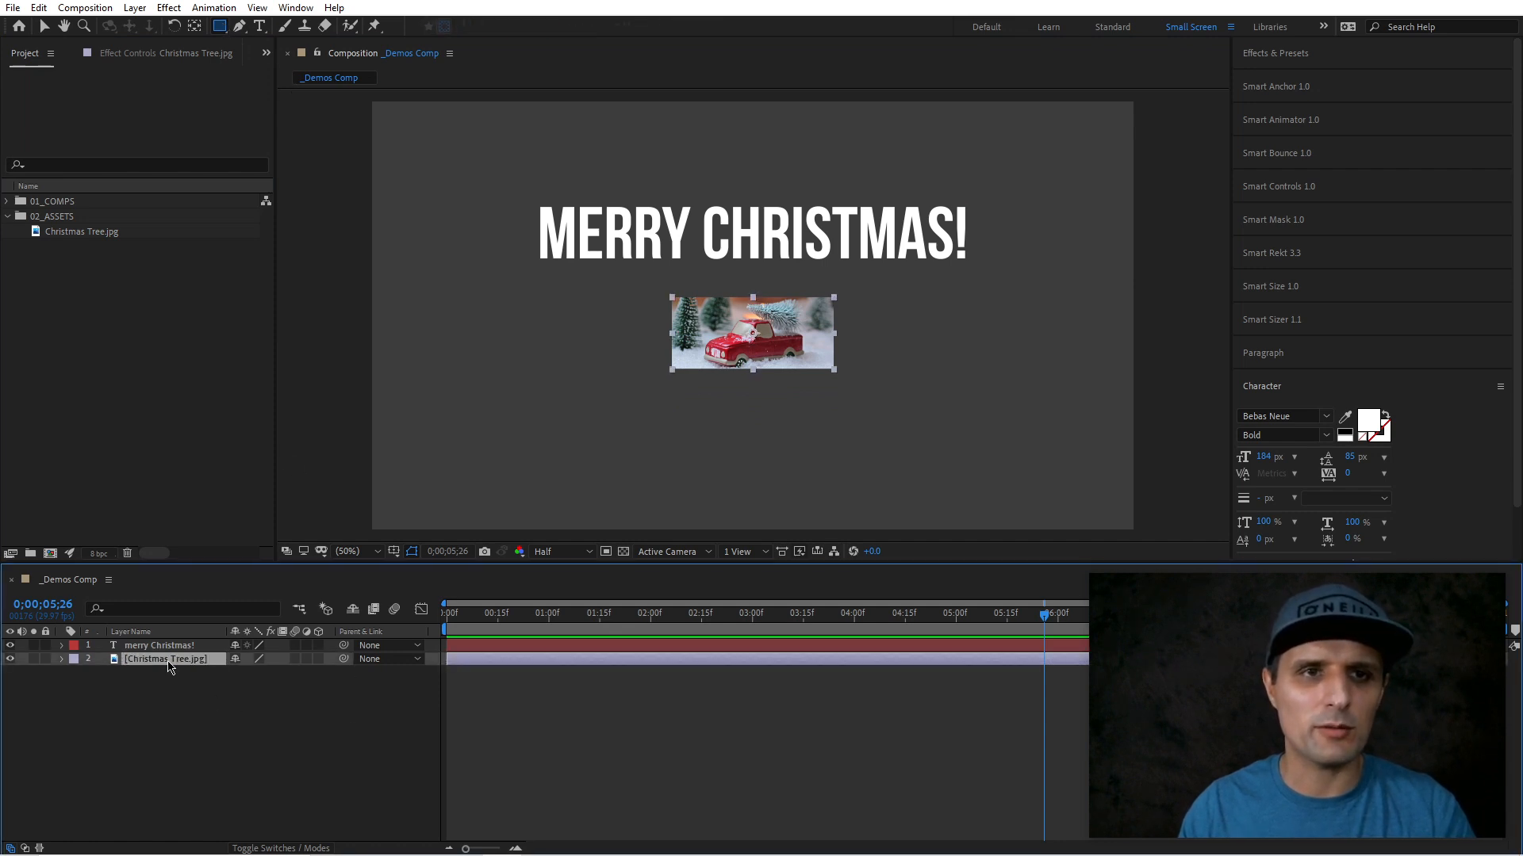
{"action": "left_click", "coordinate": [306, 749]}
{"action": "double_click", "coordinate": [220, 26]}
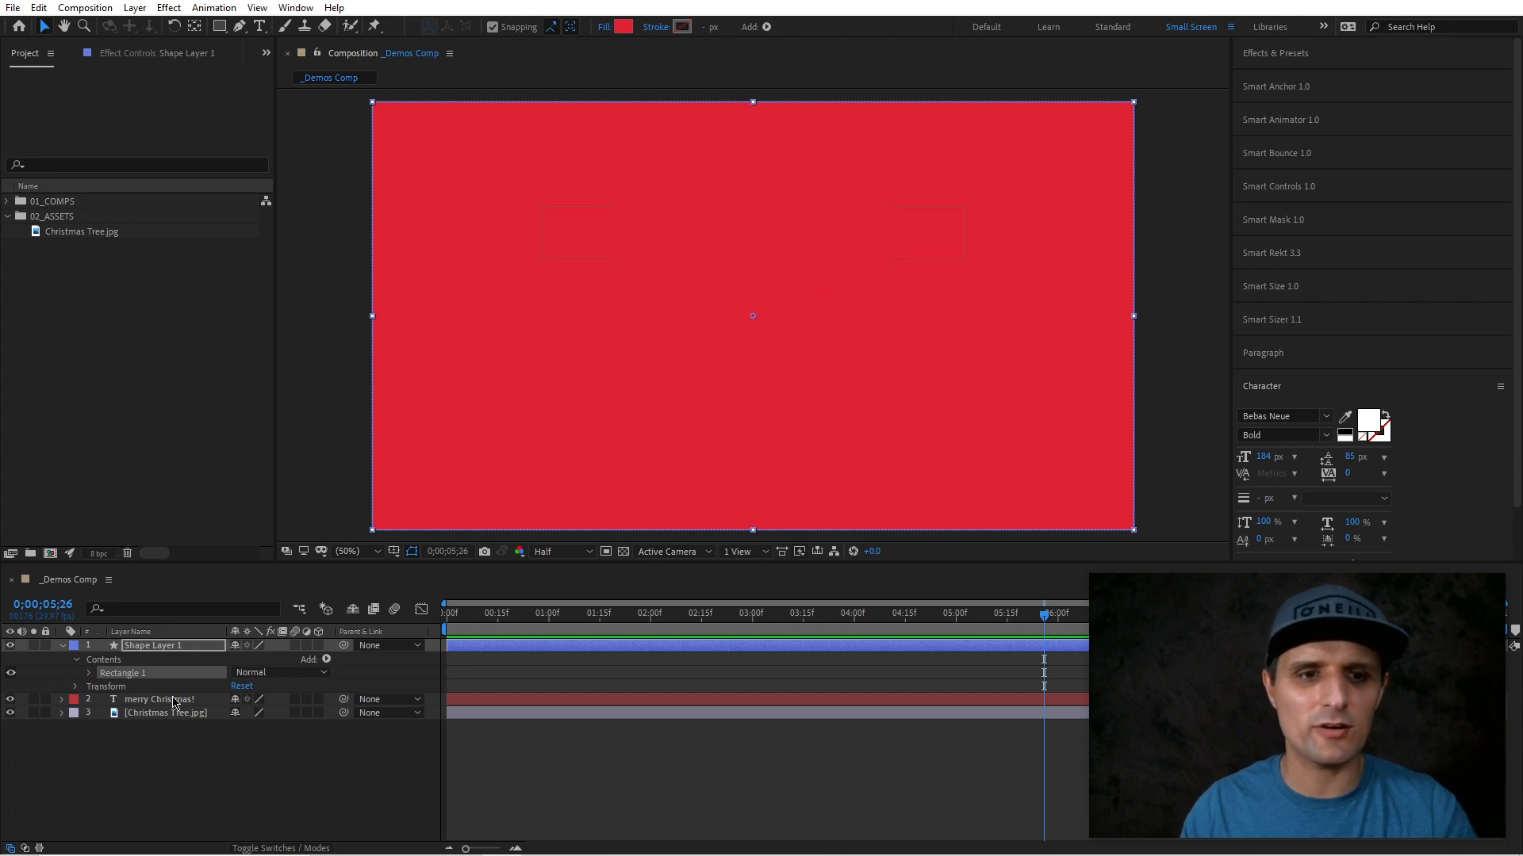
{"action": "left_click_drag", "start_coordinate": [372, 533], "coordinate": [743, 403]}
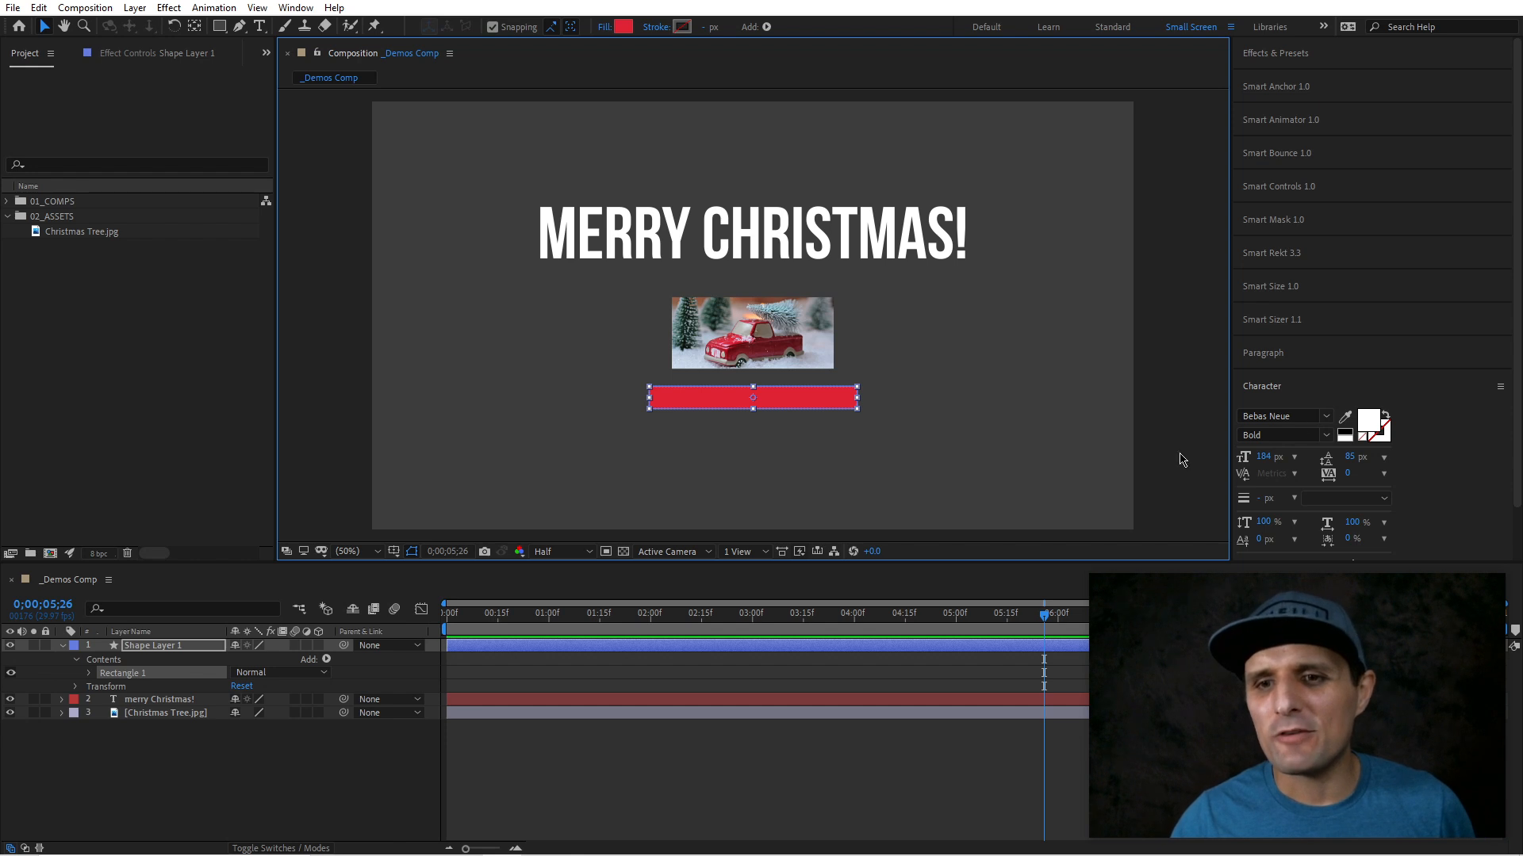
{"action": "left_click", "coordinate": [1302, 323]}
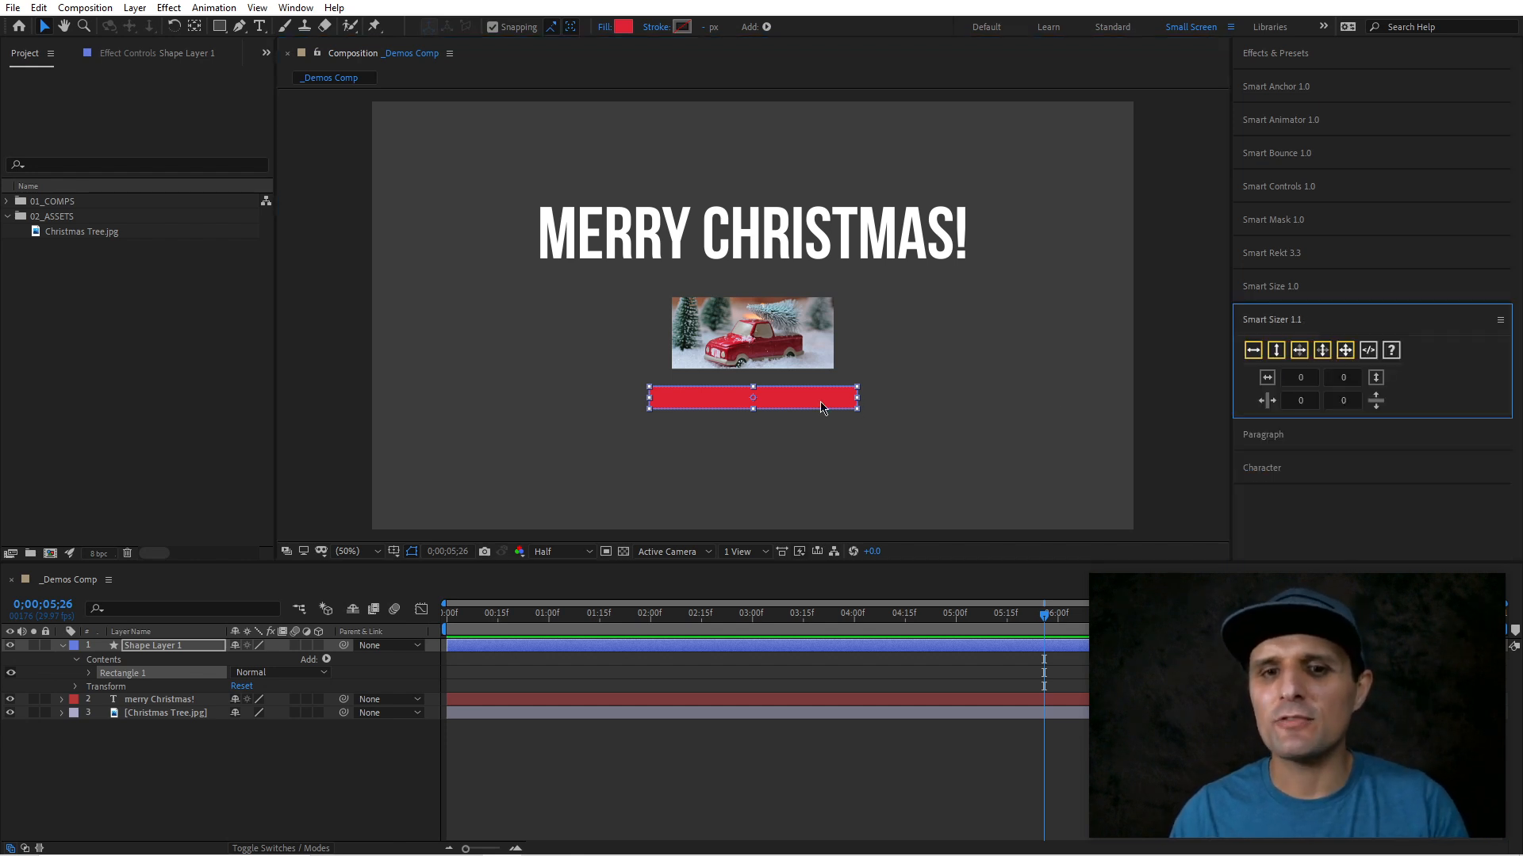
- Try Smart Sizer's width-only and height-only fits on the red bar and image against the heading
{"action": "left_click", "coordinate": [826, 357], "text": "shift"}
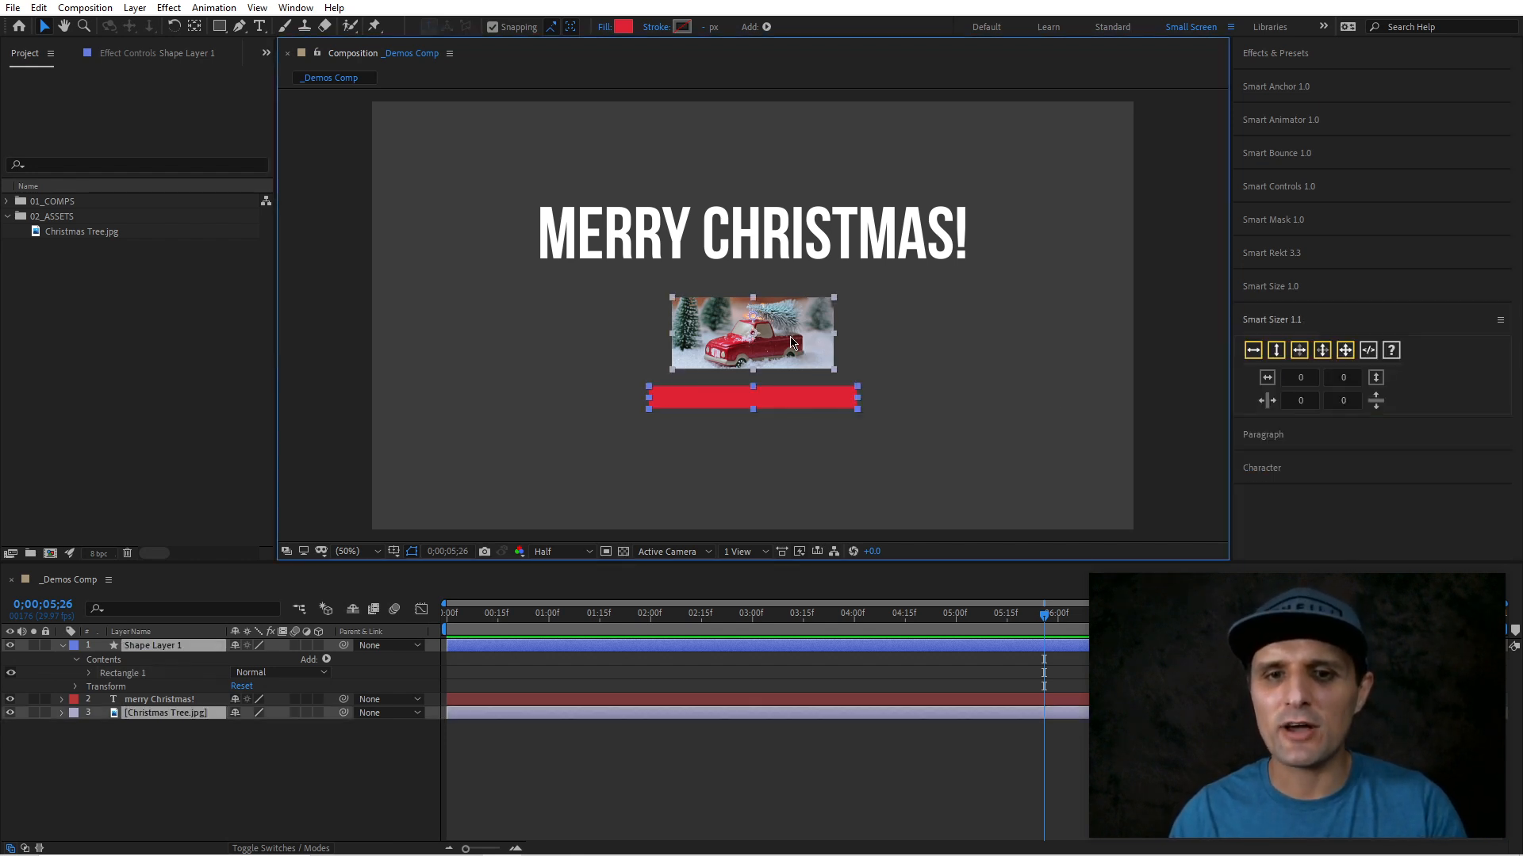
{"action": "left_click", "coordinate": [874, 239], "text": "shift"}
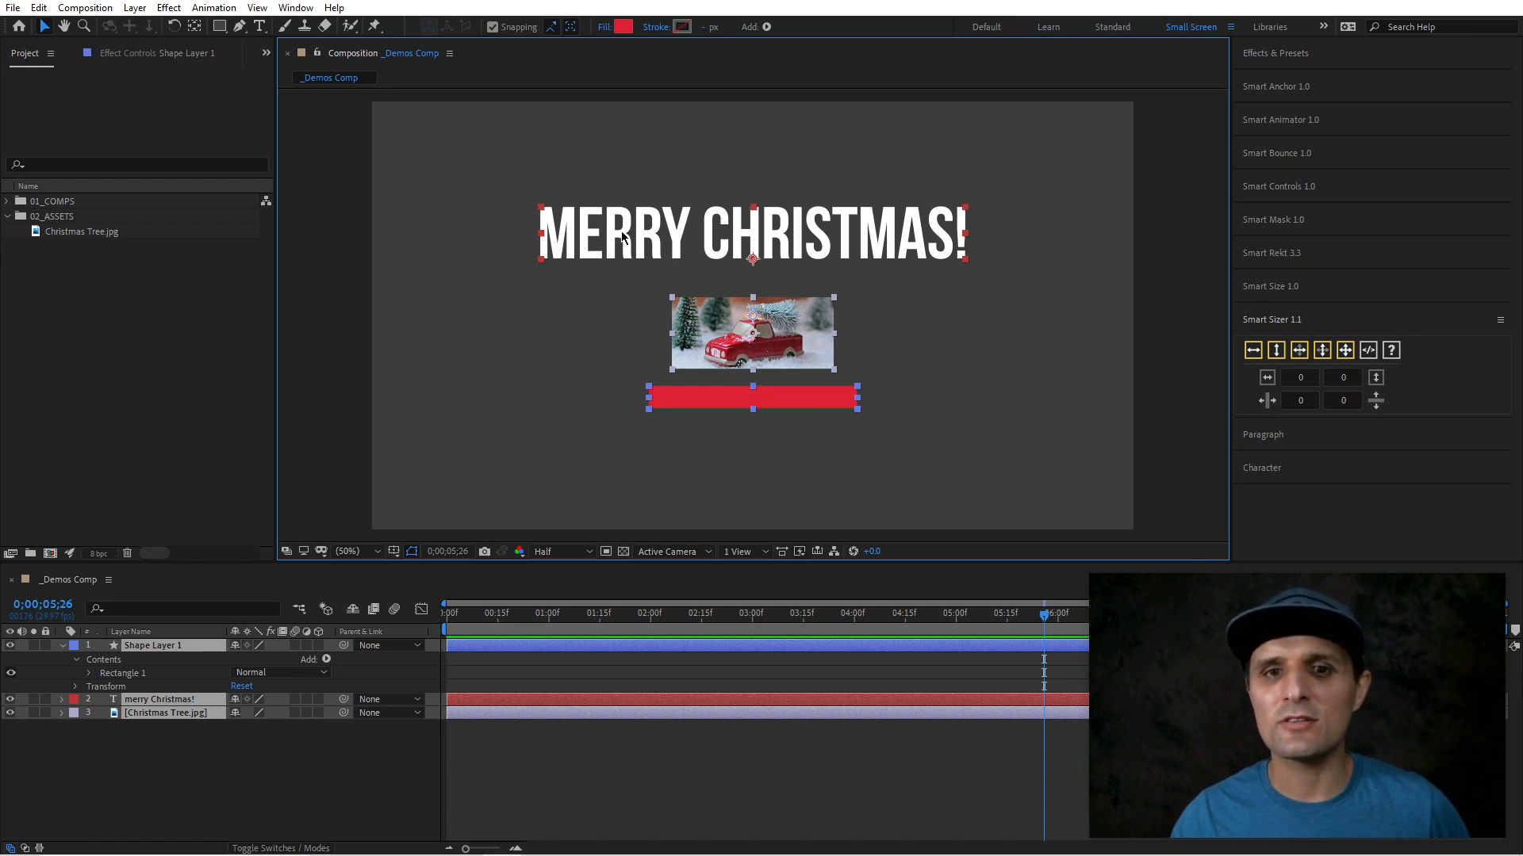
{"action": "left_click", "coordinate": [1253, 352]}
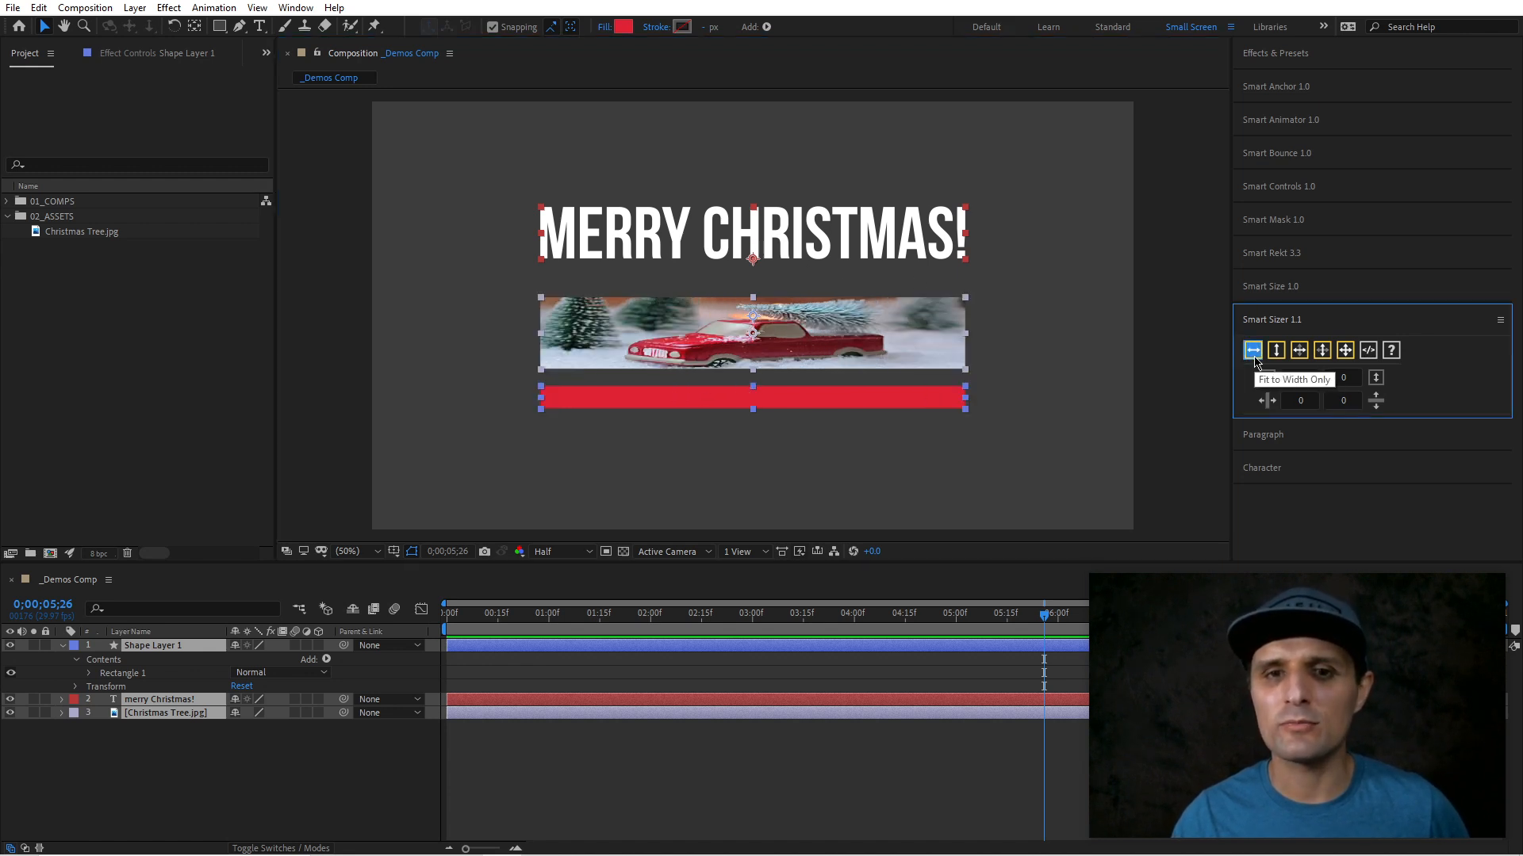
{"action": "left_click", "coordinate": [1278, 354]}
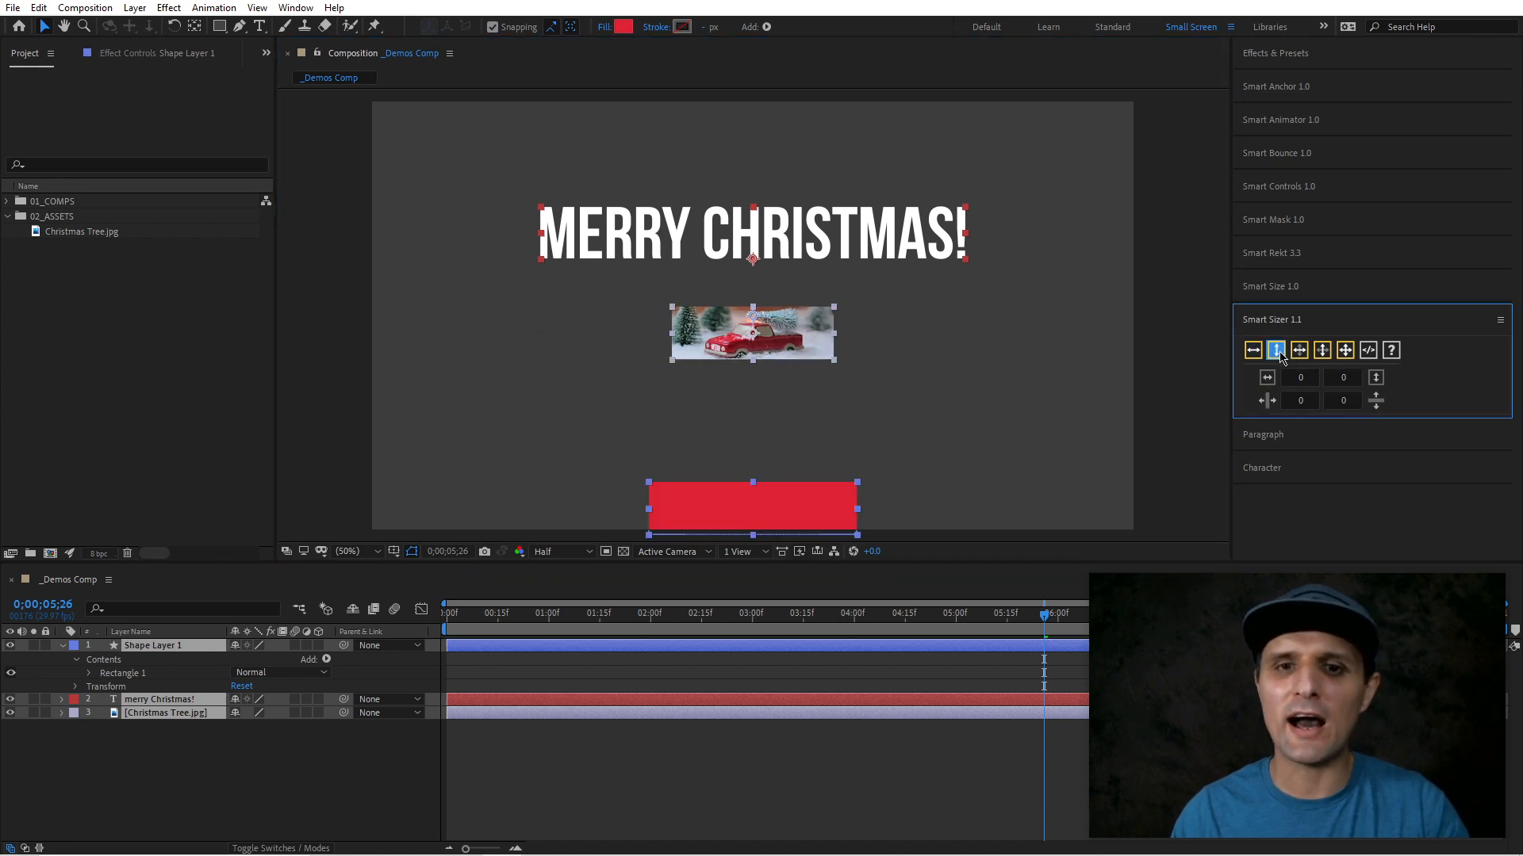
{"action": "key", "text": "ctrl+z"}
- Centre the red bar's anchor point on the bar and select the bar, image and heading together
{"action": "left_click", "coordinate": [996, 373]}
{"action": "left_click", "coordinate": [811, 401]}
{"action": "left_click_drag", "start_coordinate": [824, 516], "coordinate": [839, 252]}
- Try each Smart Sizer fit option in turn on the three selected layers, undoing each resize
{"action": "left_click", "coordinate": [1253, 352]}
{"action": "left_click", "coordinate": [1276, 351]}
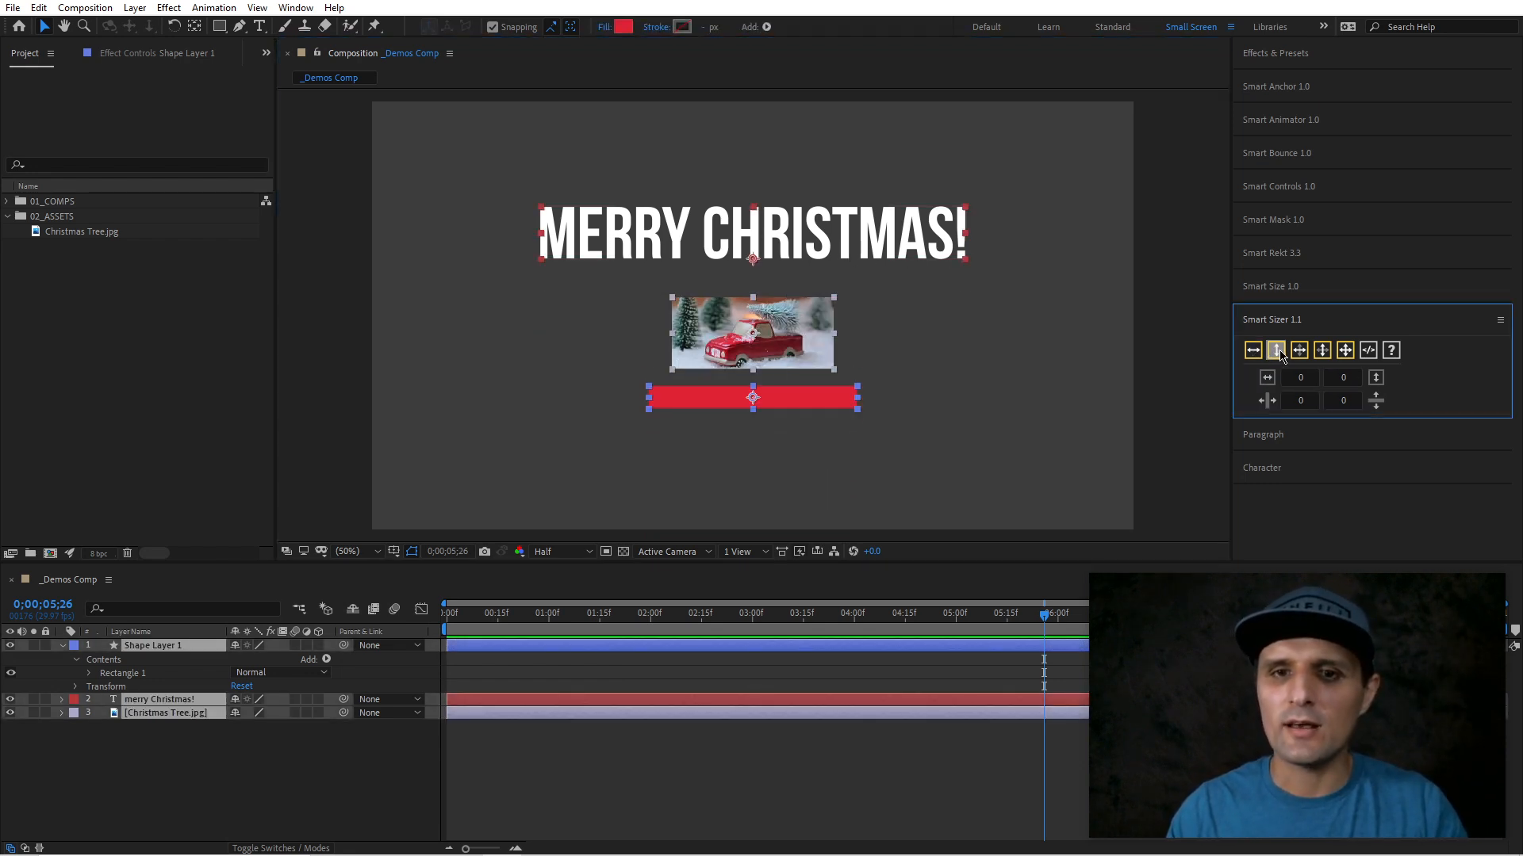
{"action": "left_click", "coordinate": [1299, 351]}
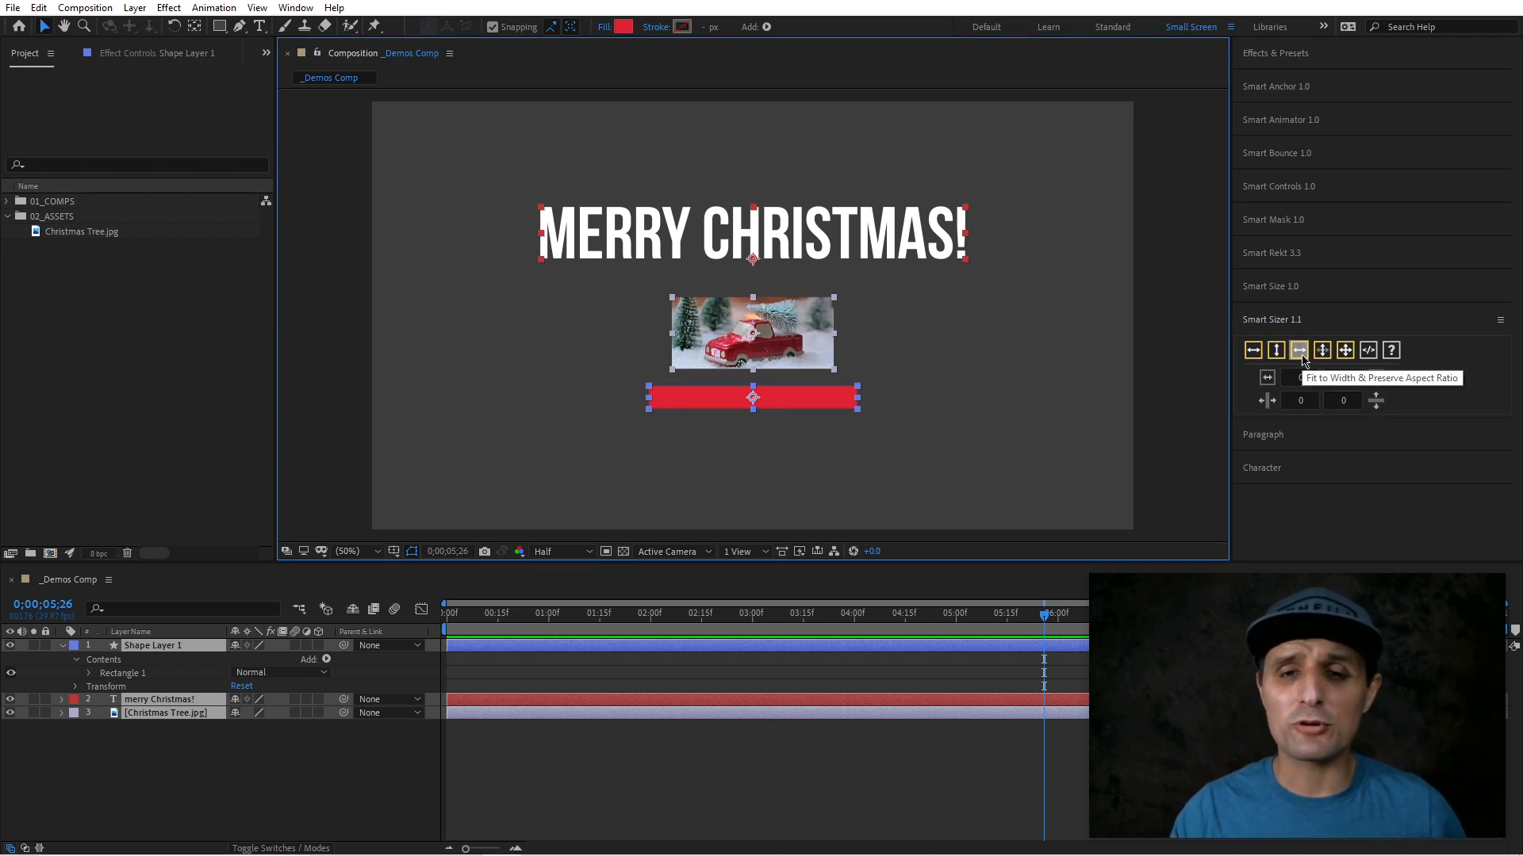
{"action": "left_click", "coordinate": [1301, 354]}
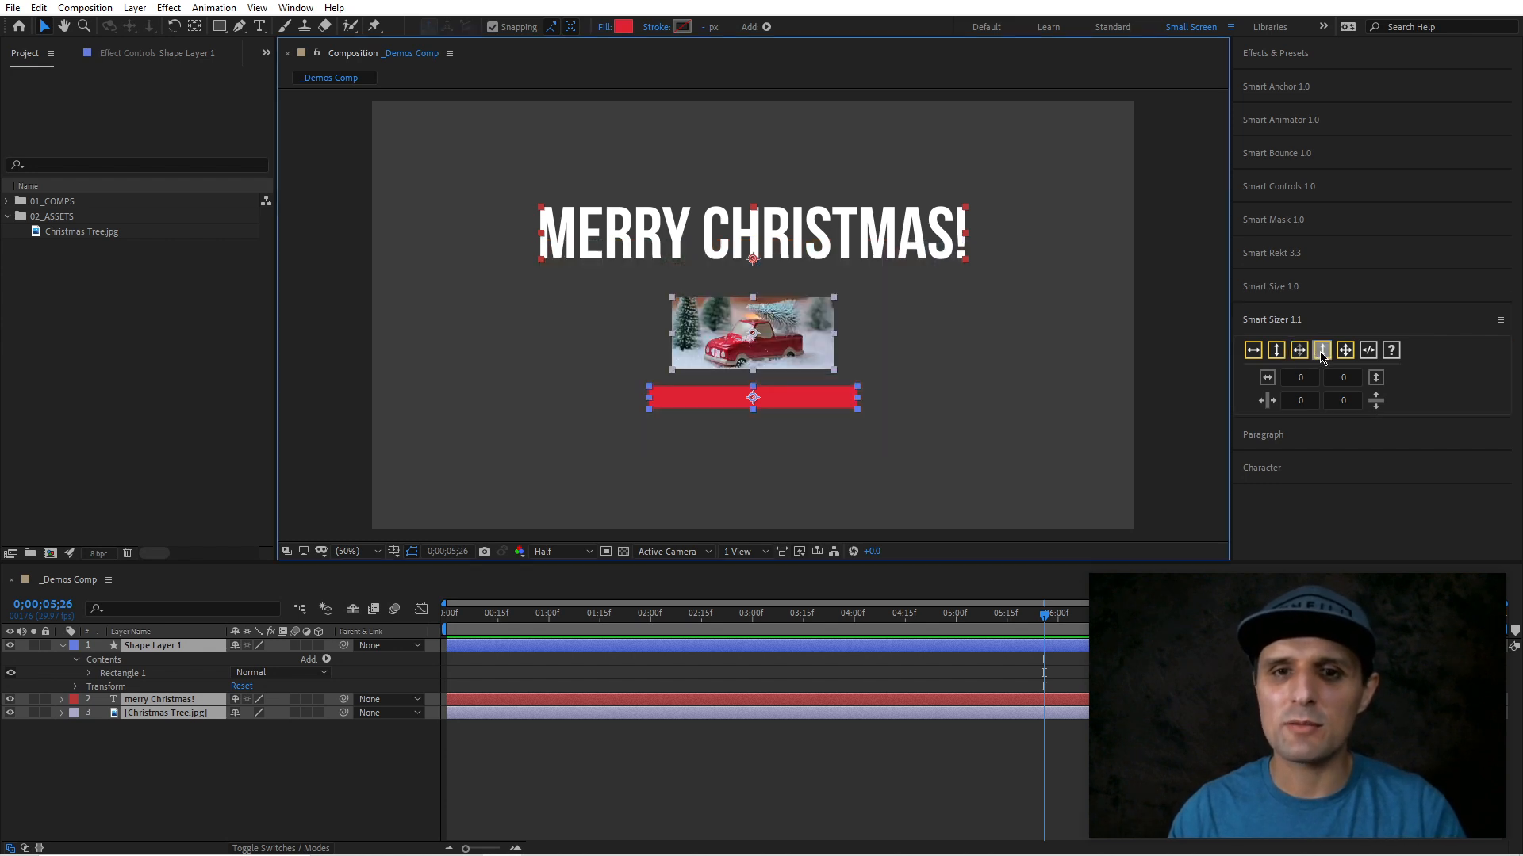
{"action": "left_click", "coordinate": [1321, 355]}
{"action": "key", "text": "ctrl+z"}
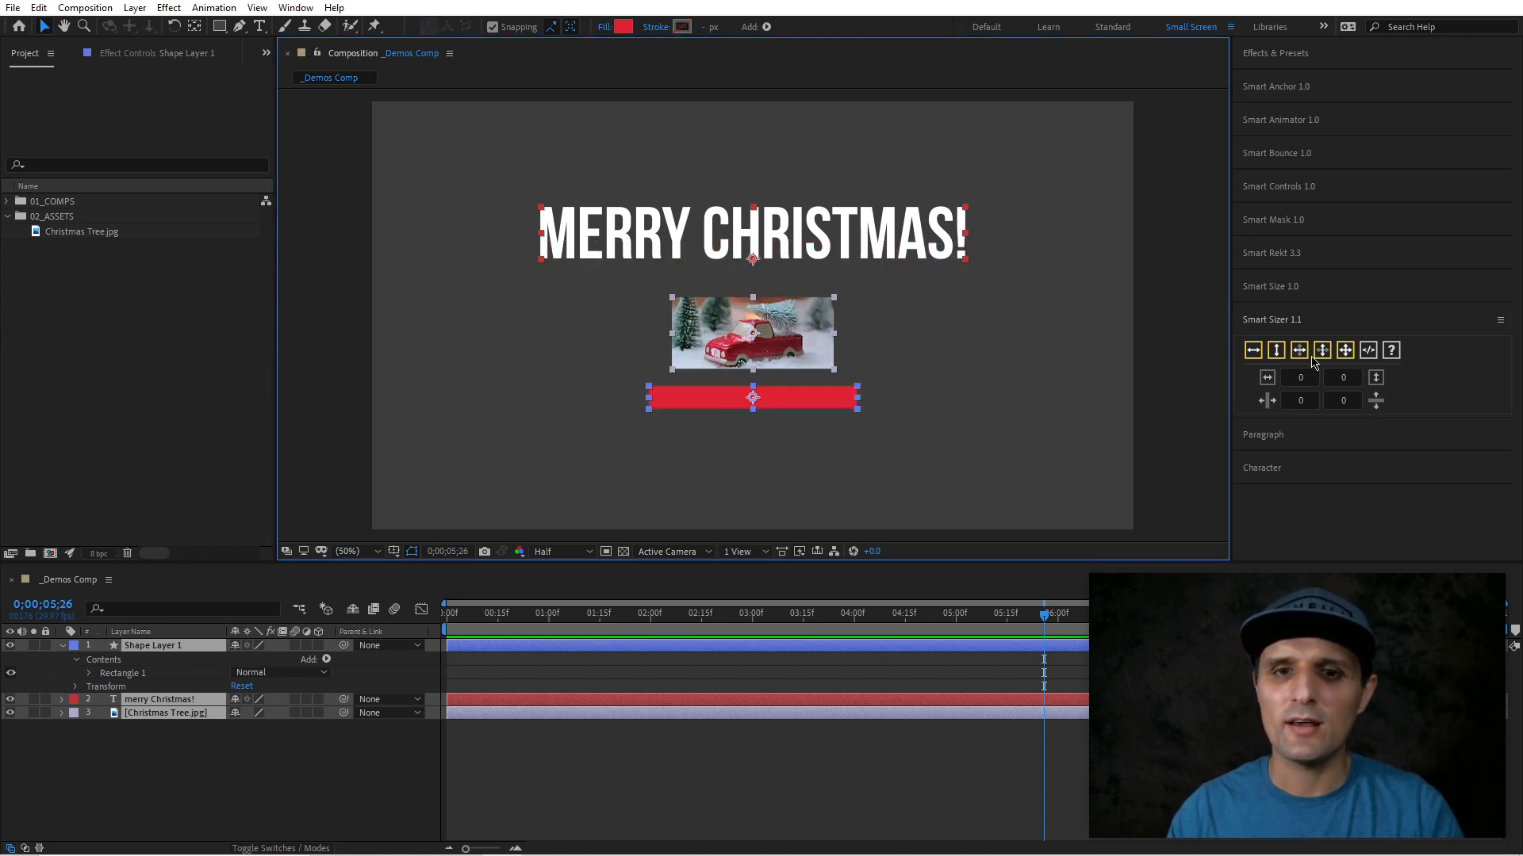
{"action": "left_click", "coordinate": [1345, 352]}
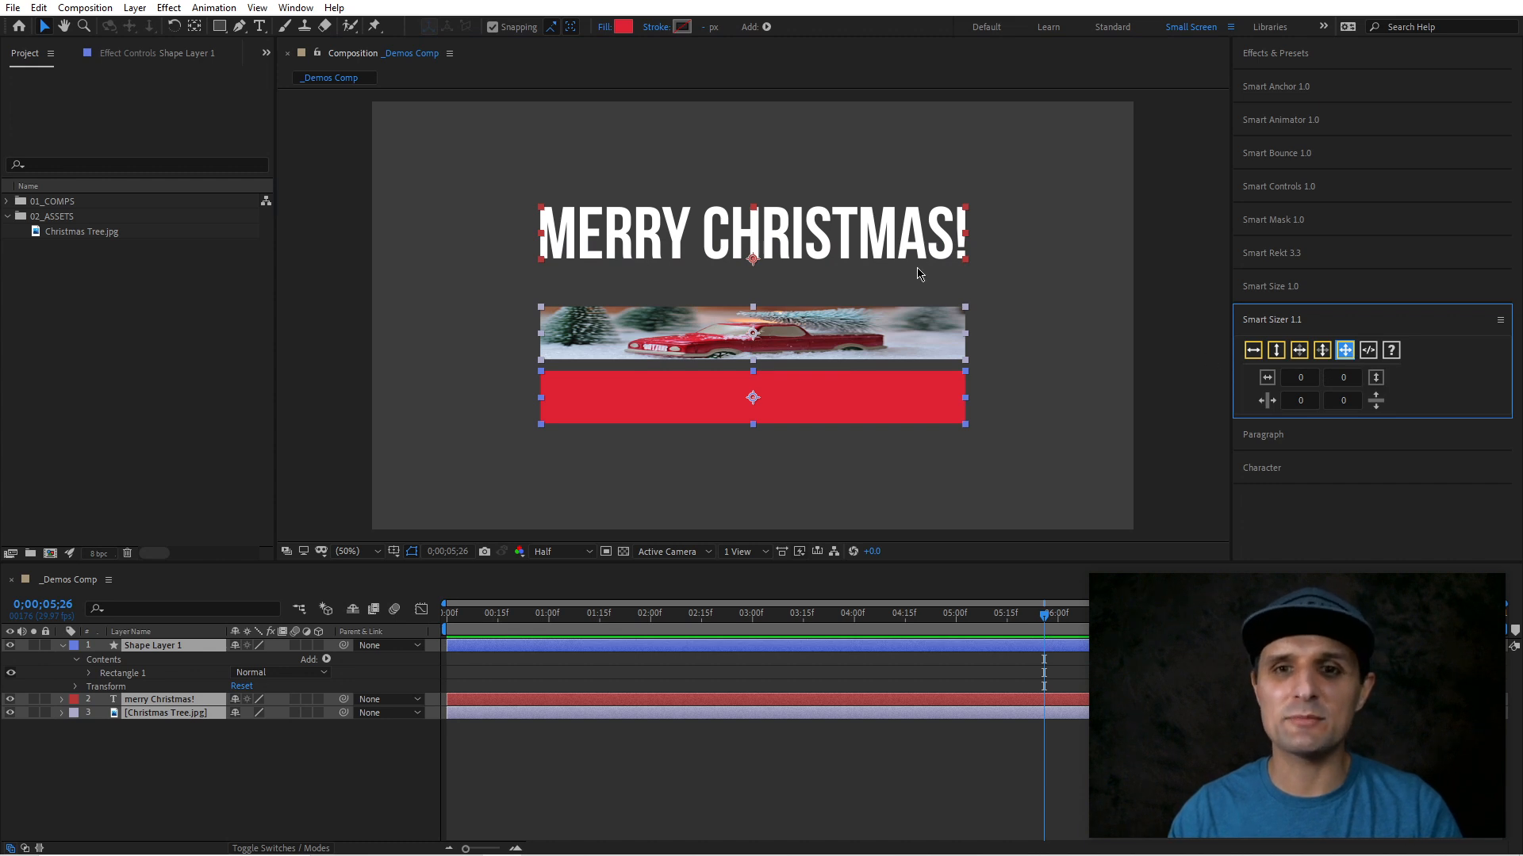
{"action": "left_click", "coordinate": [982, 320]}
{"action": "key", "text": "ctrl+z"}
- Fit the red bar and image to the heading's width while preserving their aspect ratios
{"action": "left_click", "coordinate": [828, 397]}
{"action": "left_click", "coordinate": [805, 345], "text": "shift"}
{"action": "left_click", "coordinate": [848, 238], "text": "shift"}
{"action": "left_click", "coordinate": [1299, 351]}
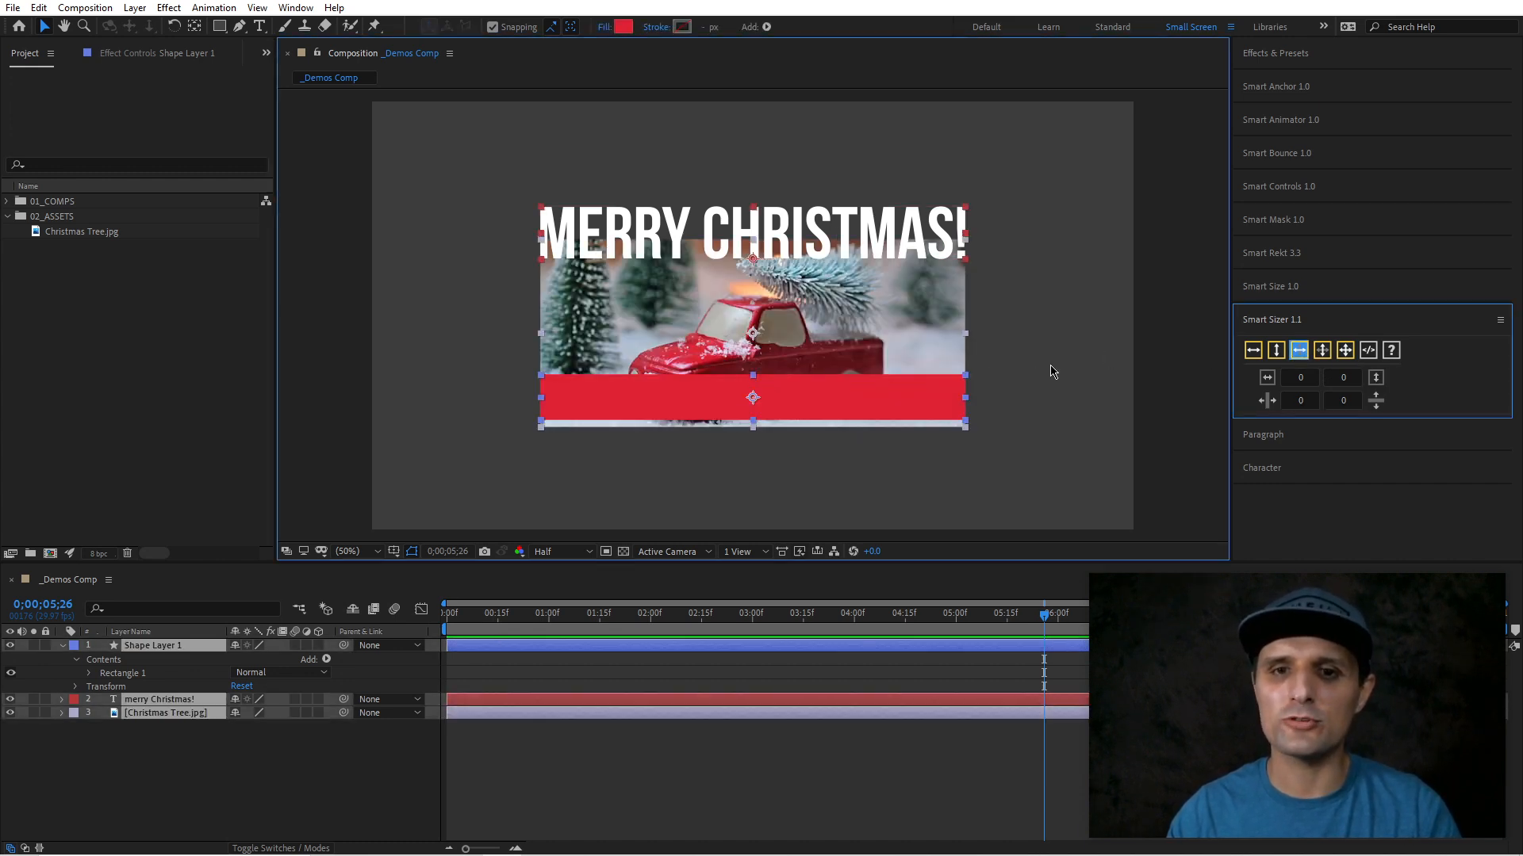
- Move the heading above the enlarged image and the red bar just below it so nothing overlaps
{"action": "left_click", "coordinate": [1052, 372]}
{"action": "left_click_drag", "start_coordinate": [903, 236], "coordinate": [903, 206]}
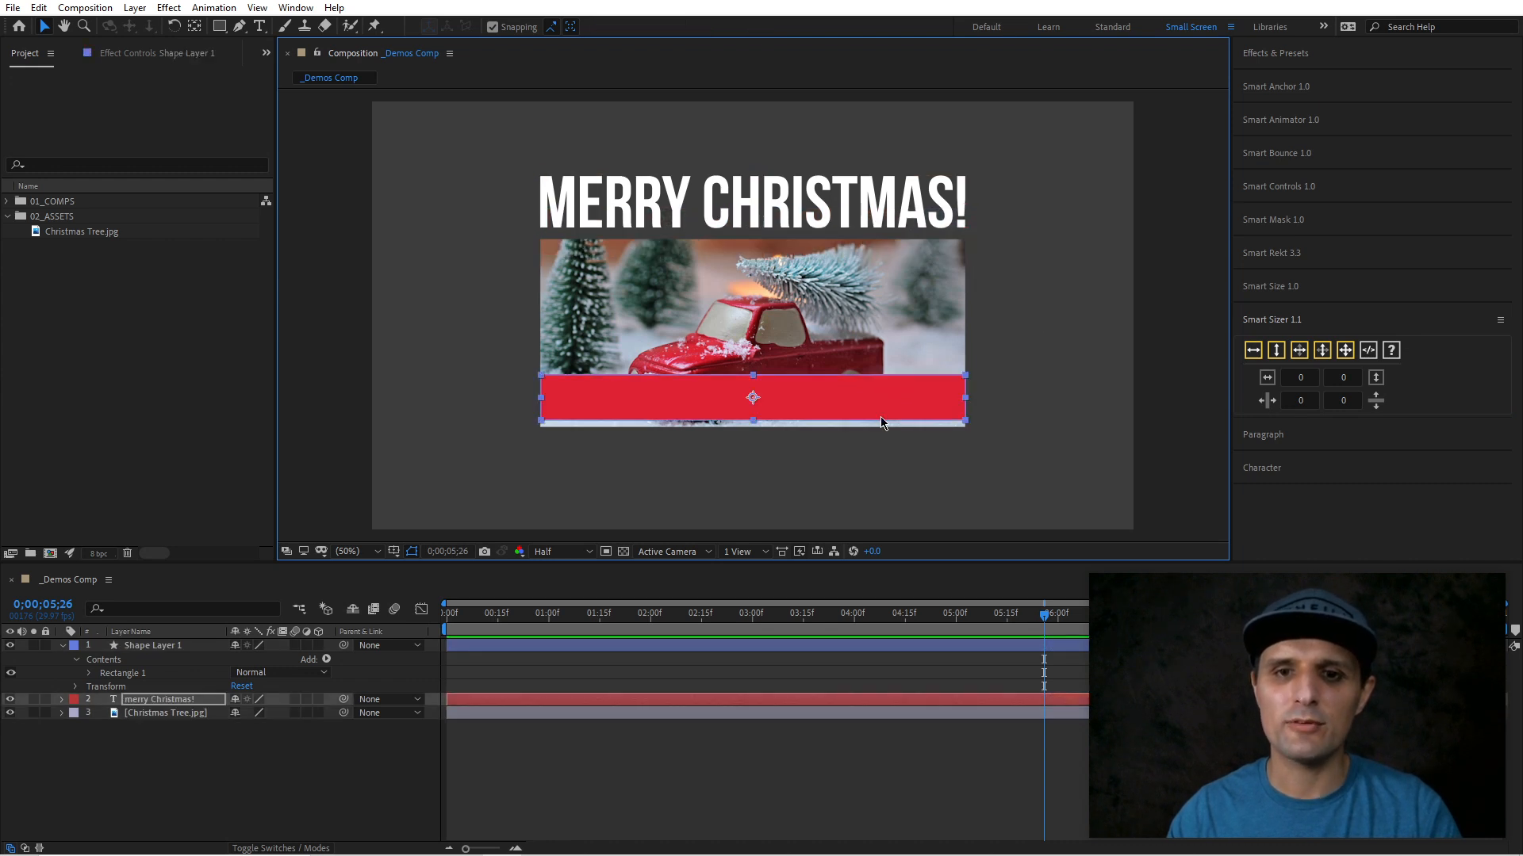
{"action": "left_click_drag", "start_coordinate": [883, 403], "coordinate": [878, 465]}
{"action": "left_click", "coordinate": [1106, 401]}
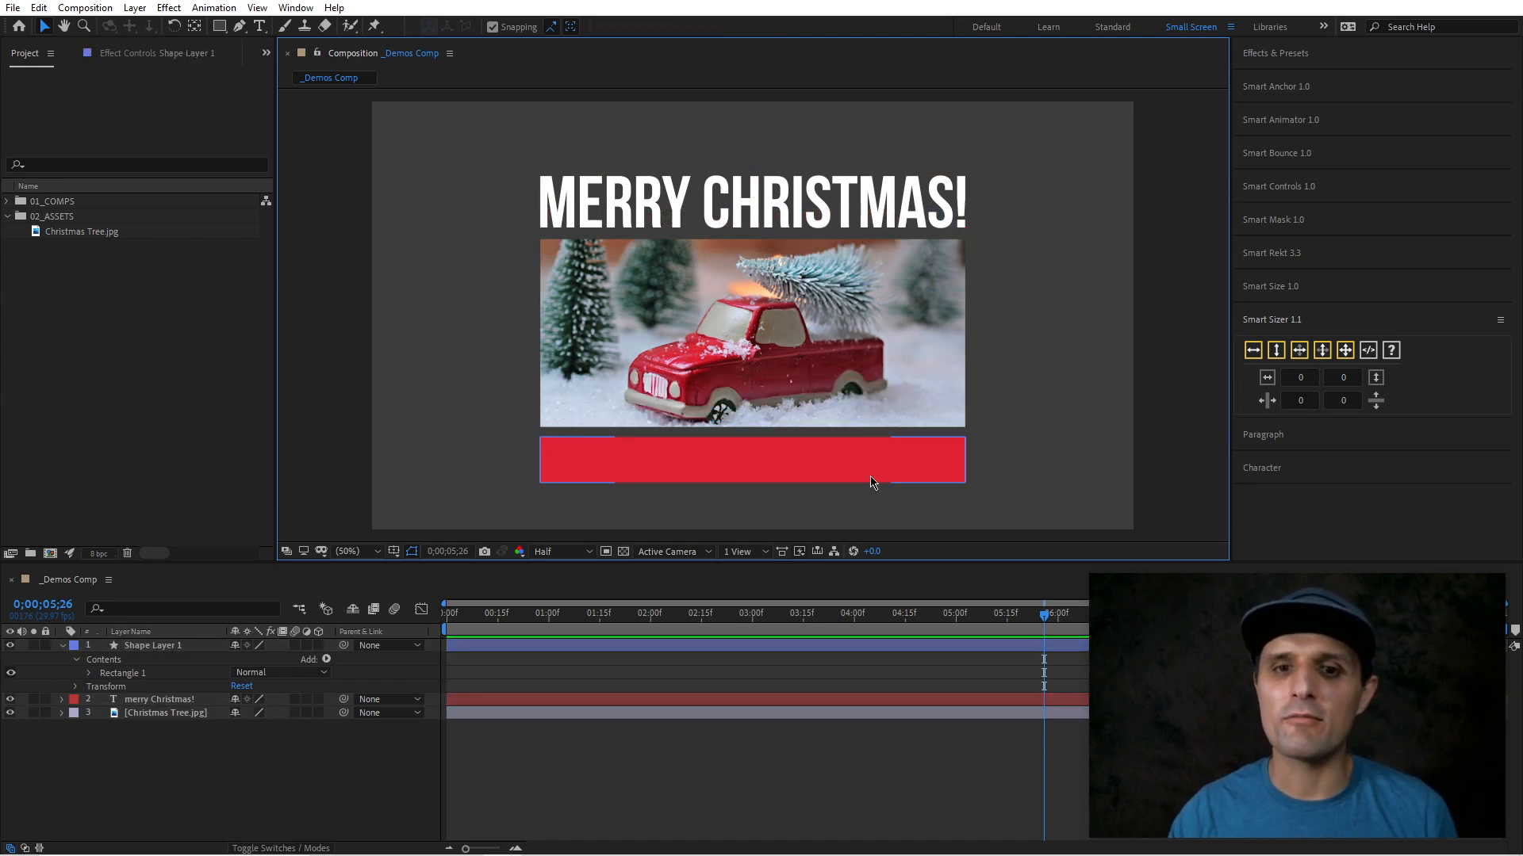
- Shrink the red bar into a thinner, shorter strip and fit it to the image's width only
{"action": "left_click", "coordinate": [892, 477]}
{"action": "left_click_drag", "start_coordinate": [753, 482], "coordinate": [754, 466]}
{"action": "left_click_drag", "start_coordinate": [965, 461], "coordinate": [811, 446]}
{"action": "left_click", "coordinate": [905, 465]}
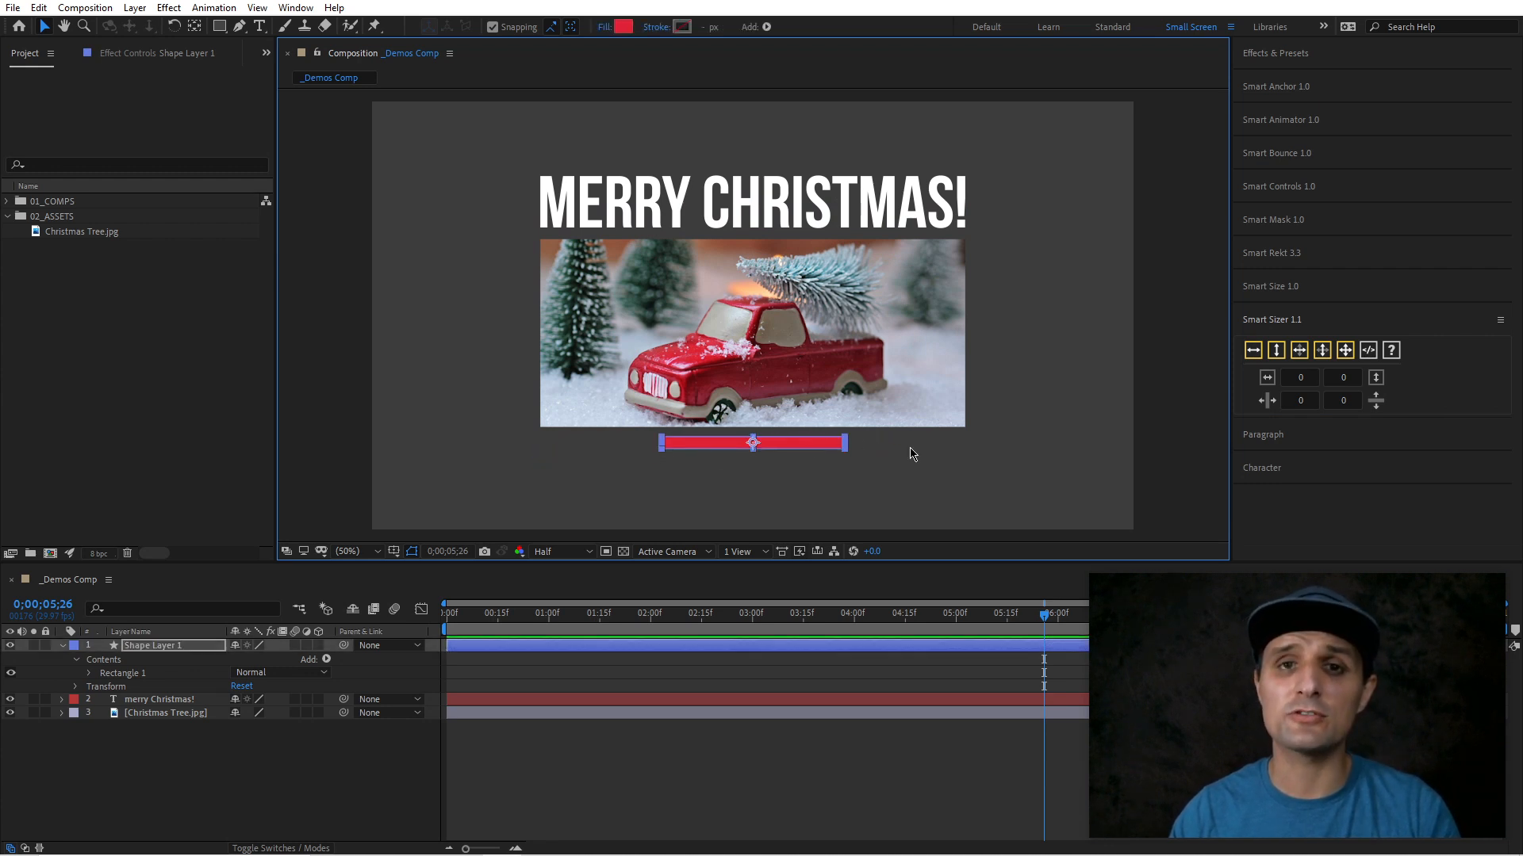
{"action": "left_click", "coordinate": [912, 372], "text": "shift"}
{"action": "left_click", "coordinate": [1254, 351]}
{"action": "left_click", "coordinate": [993, 476]}
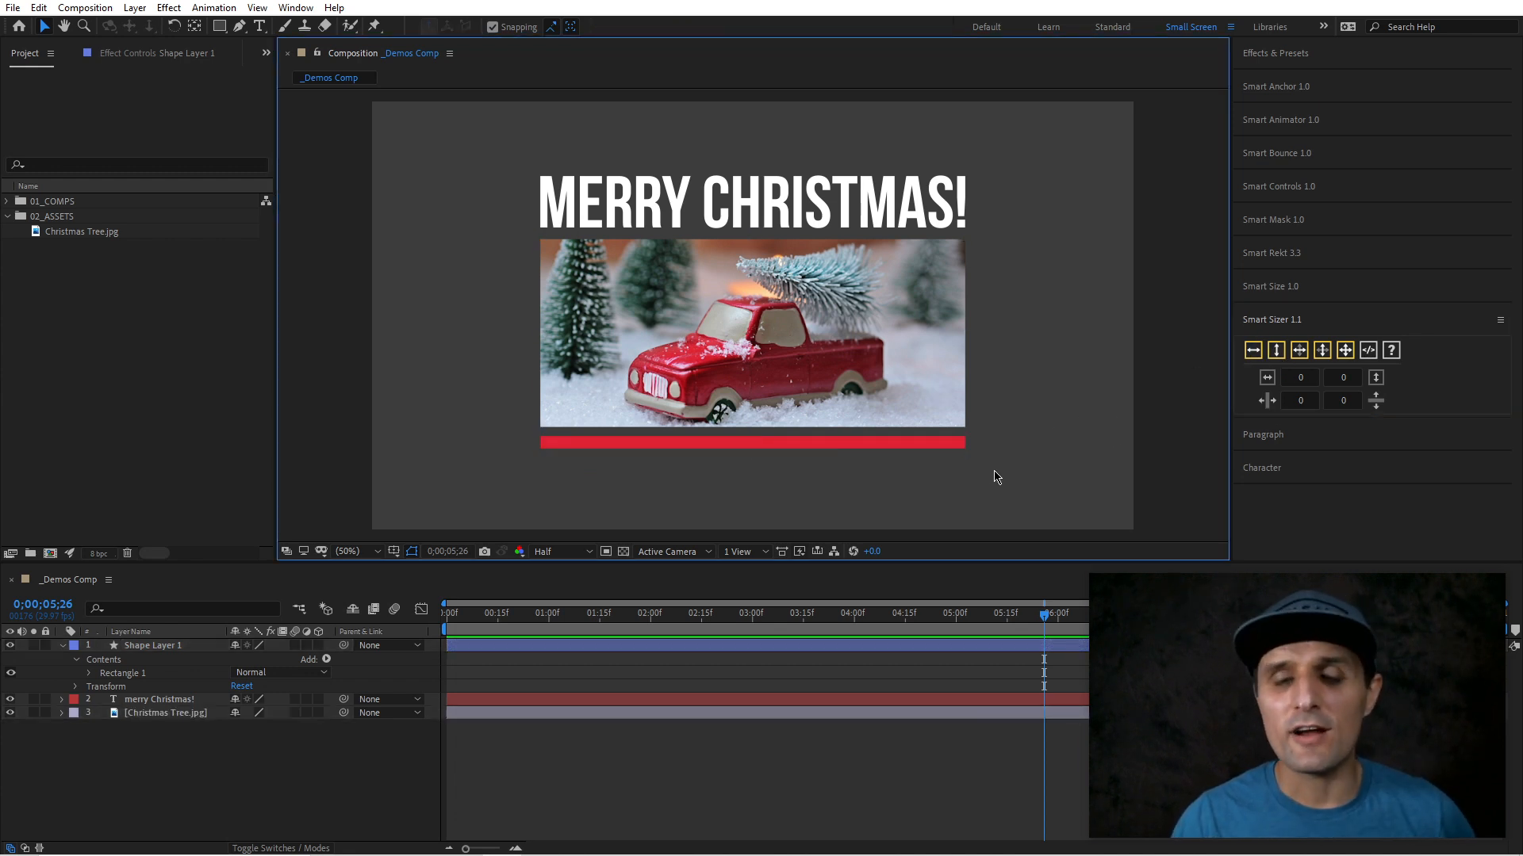
- Try fitting all three layers to the Comp Width, undo the stretch and reset Smart Sizer's width option
{"action": "left_click", "coordinate": [1267, 379]}
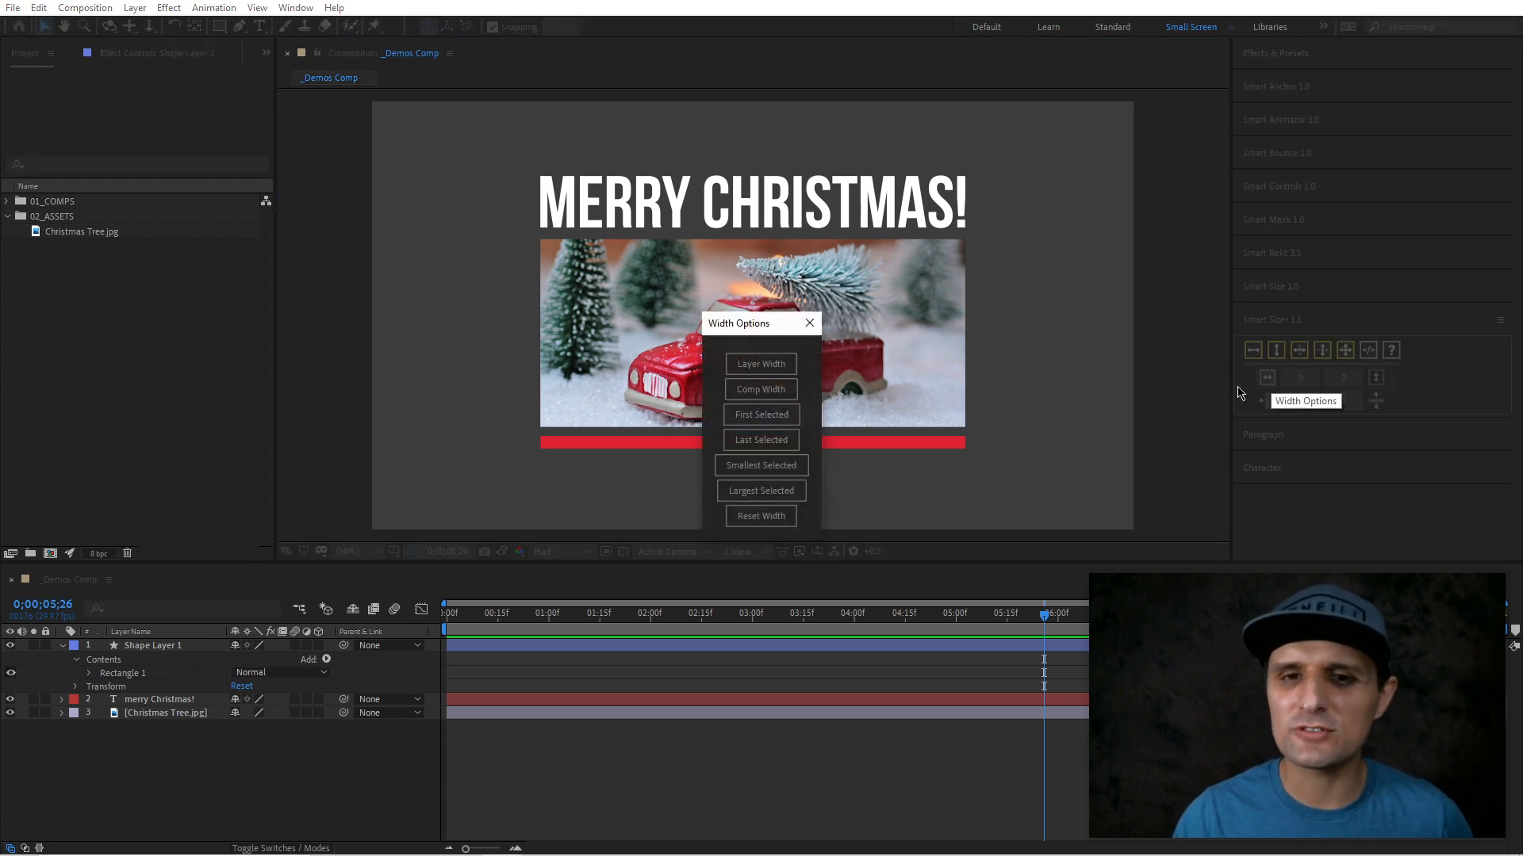
{"action": "left_click", "coordinate": [781, 391]}
{"action": "left_click_drag", "start_coordinate": [1025, 175], "coordinate": [809, 483]}
{"action": "left_click", "coordinate": [1253, 349]}
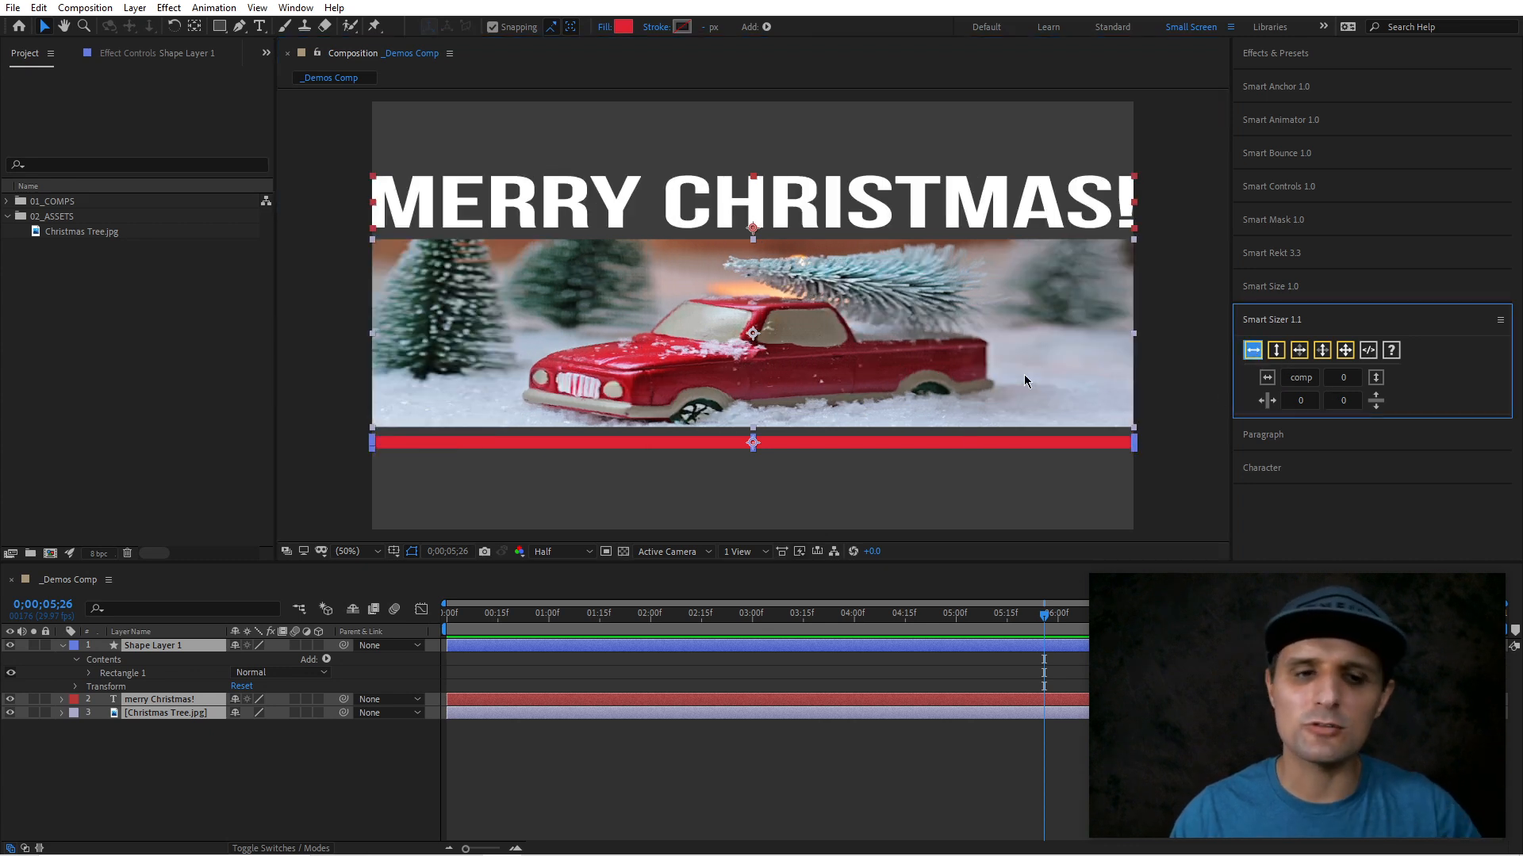
{"action": "key", "text": "ctrl+z"}
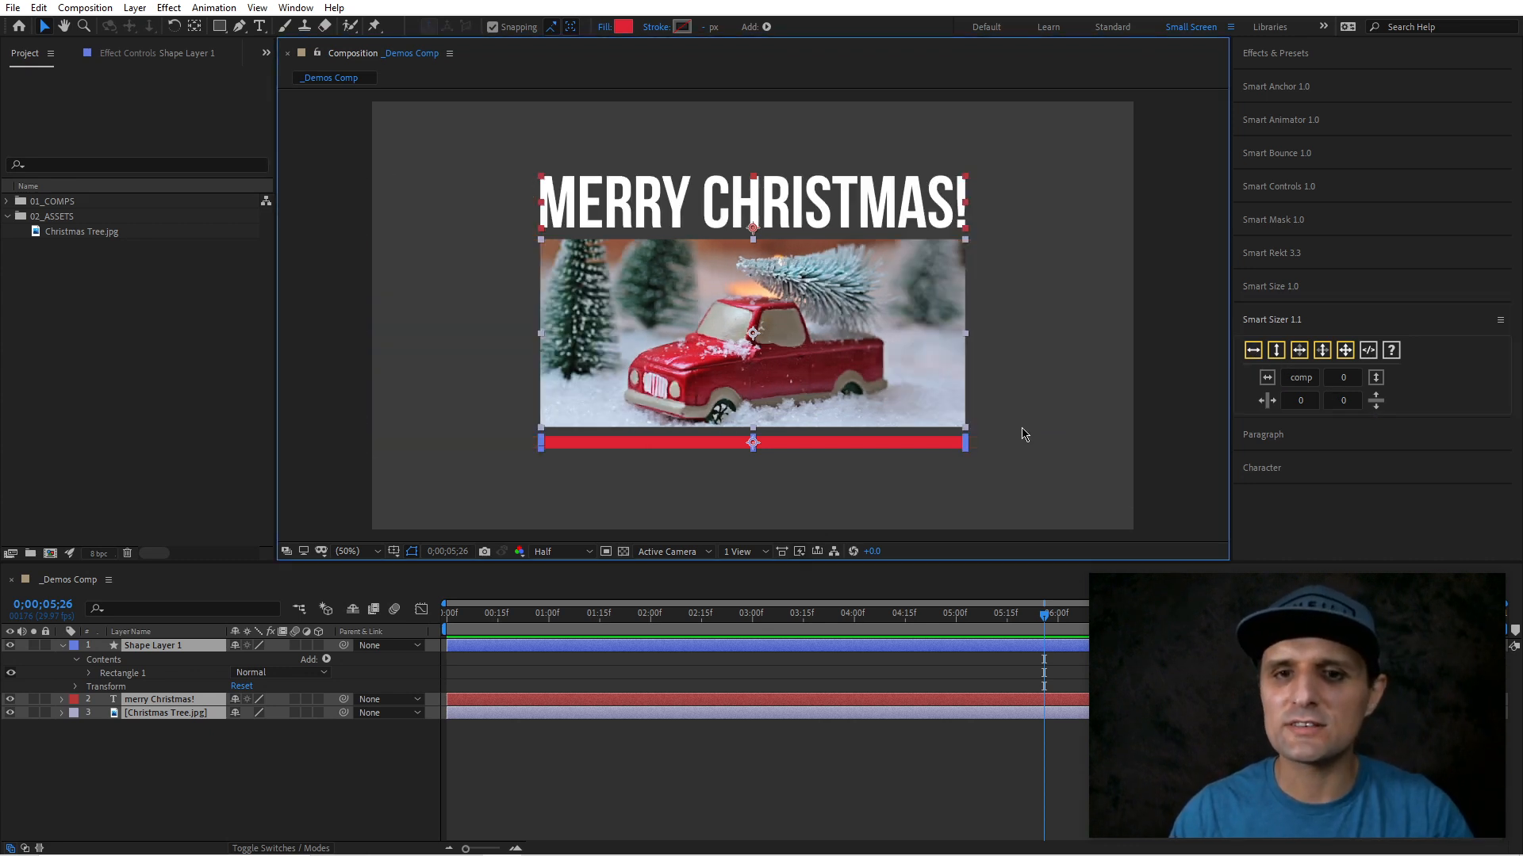
{"action": "left_click", "coordinate": [1267, 378]}
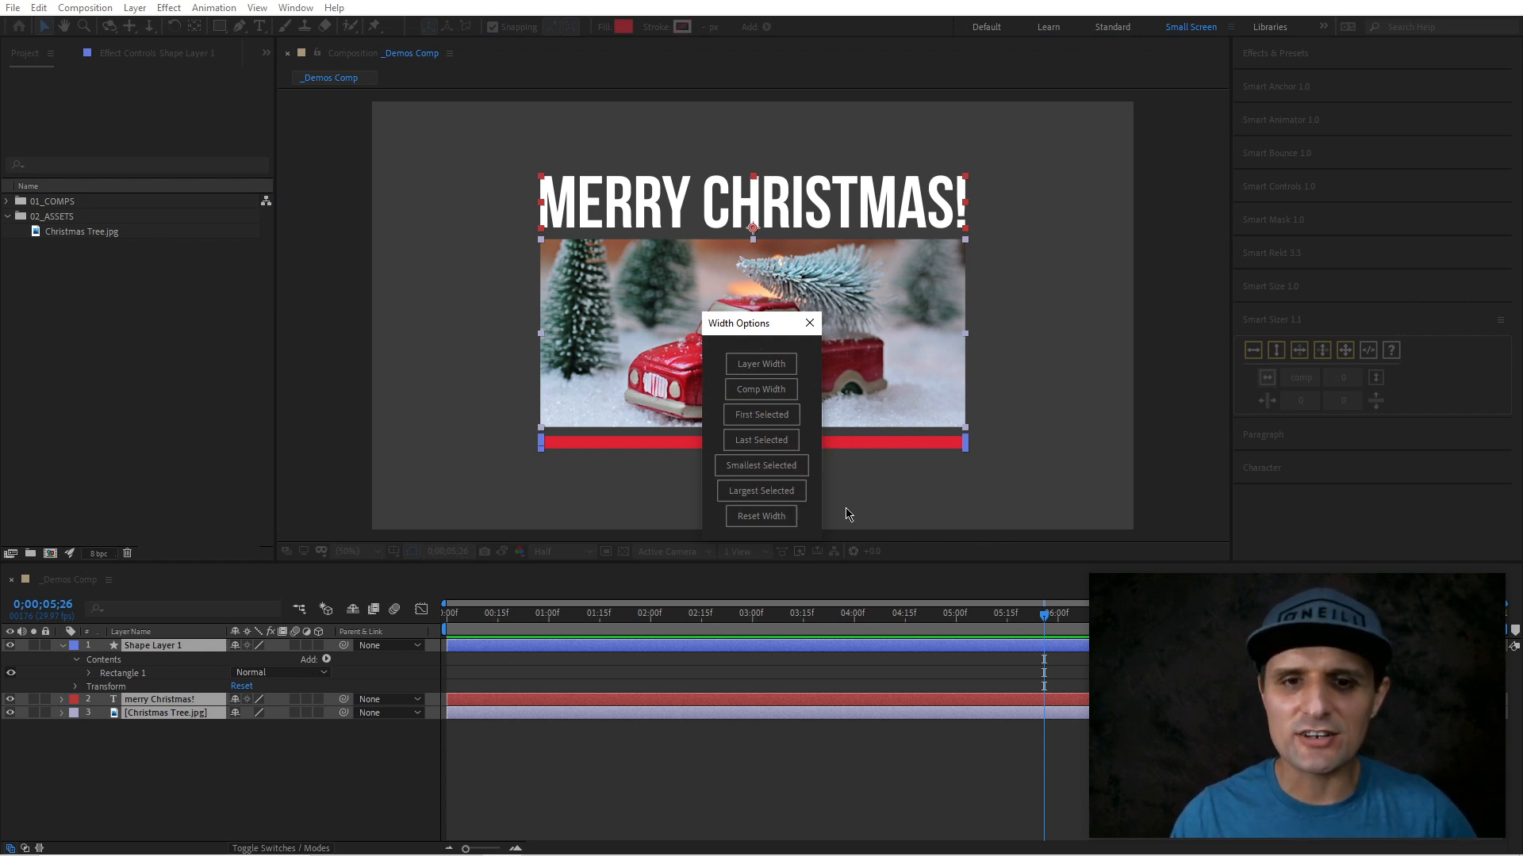
{"action": "left_click", "coordinate": [770, 520]}
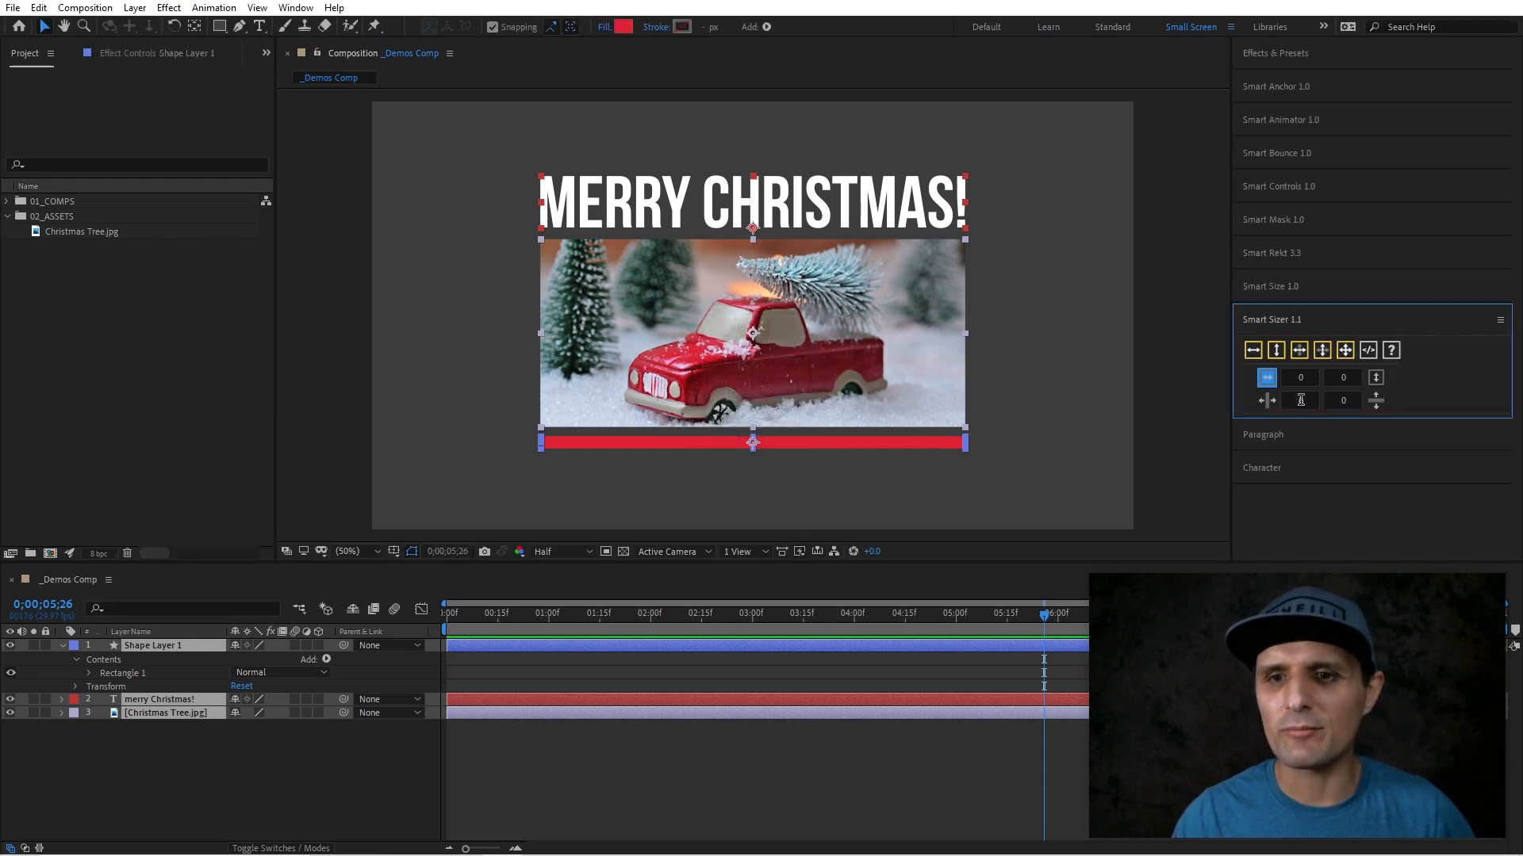
- Select the image and red bar and set Smart Sizer's width margin to 50
{"action": "left_click_drag", "start_coordinate": [1047, 361], "coordinate": [893, 454]}
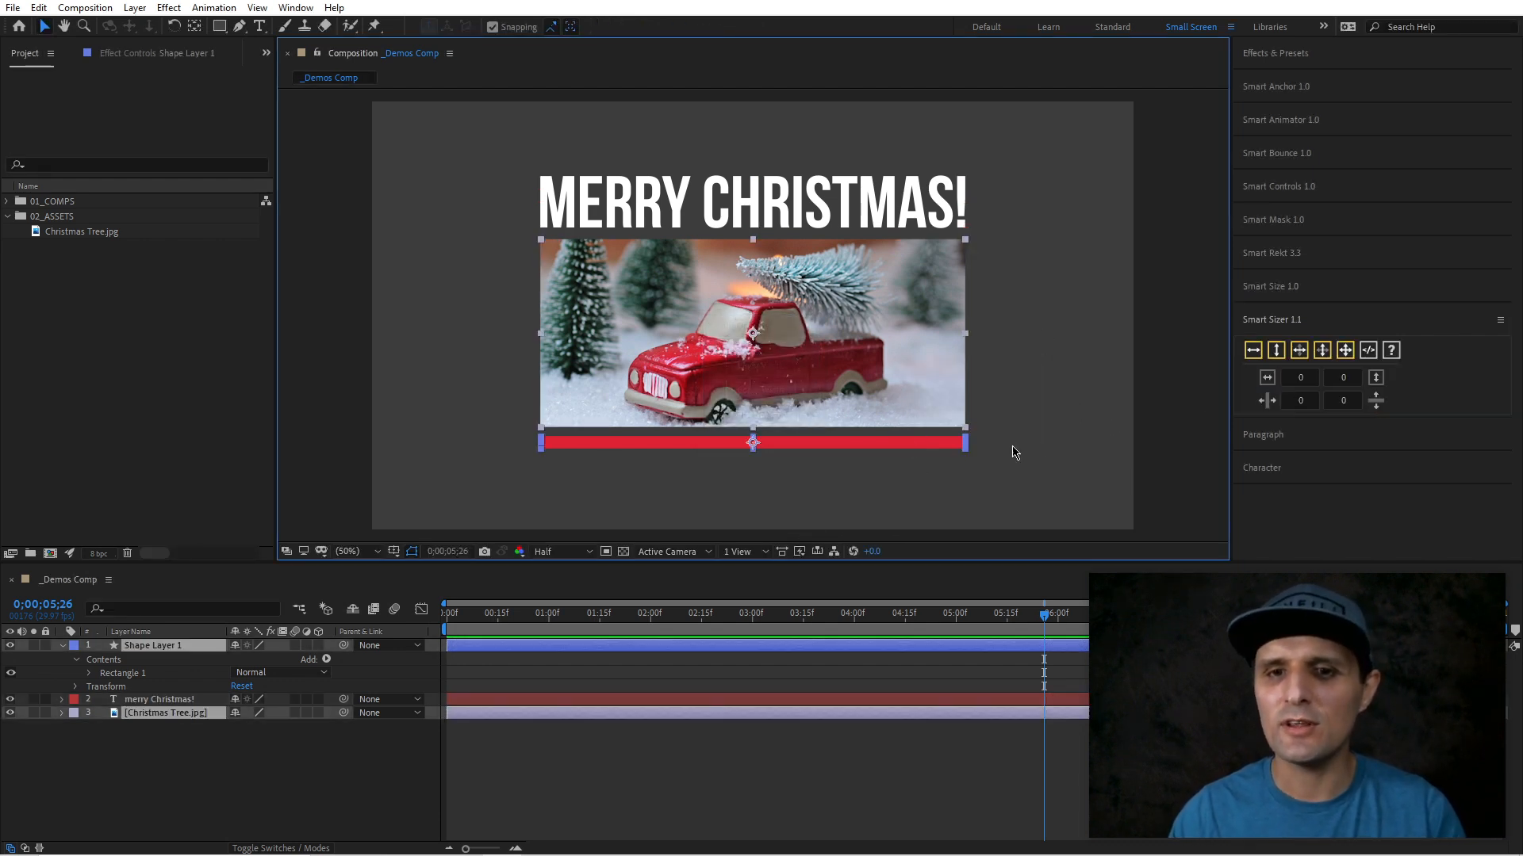
{"action": "left_click", "coordinate": [1300, 400]}
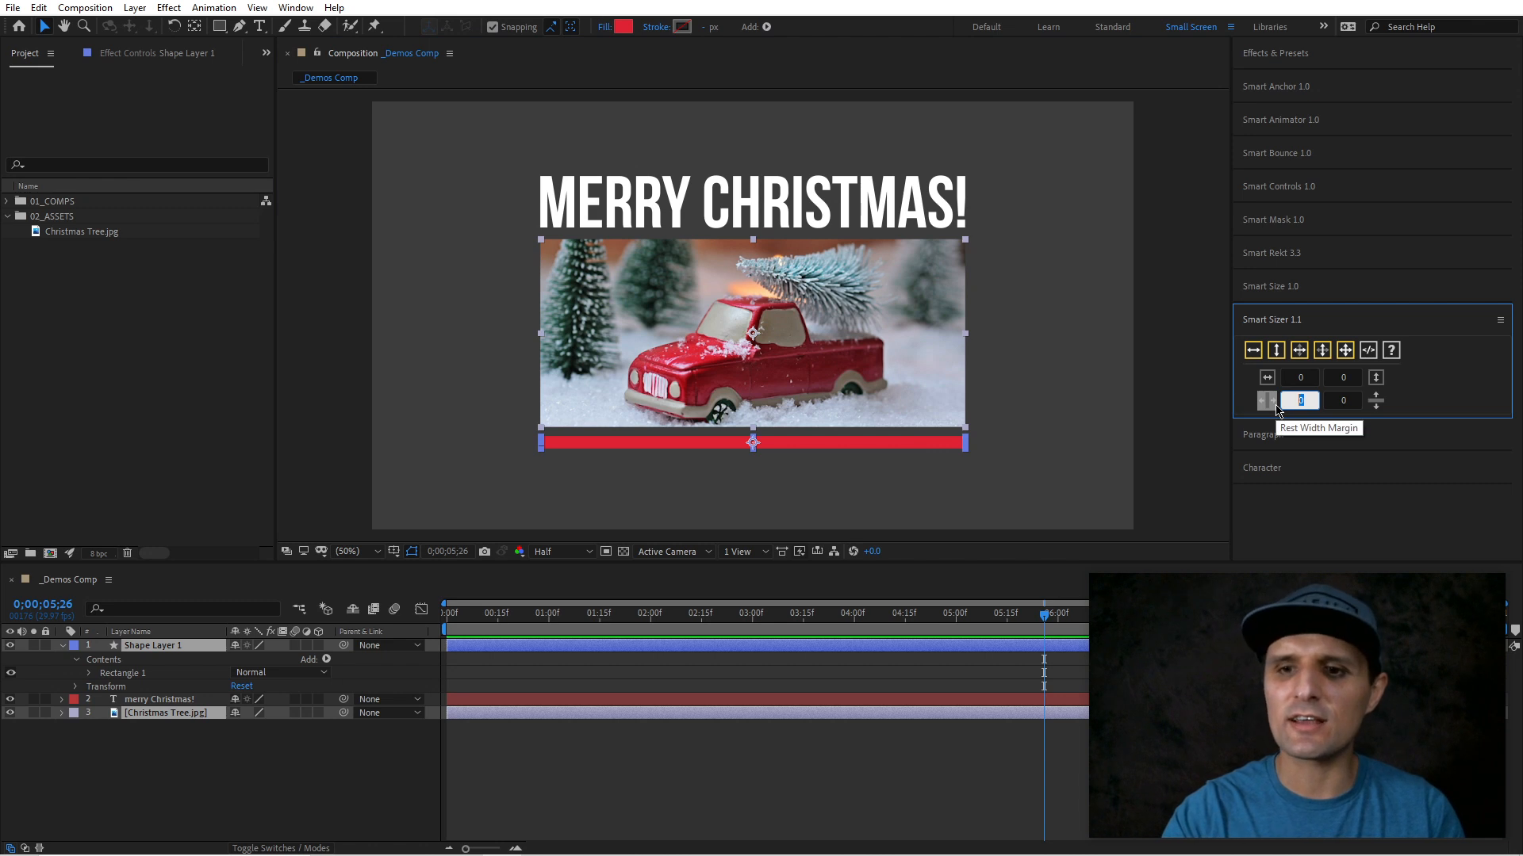
{"action": "type", "text": "50"}
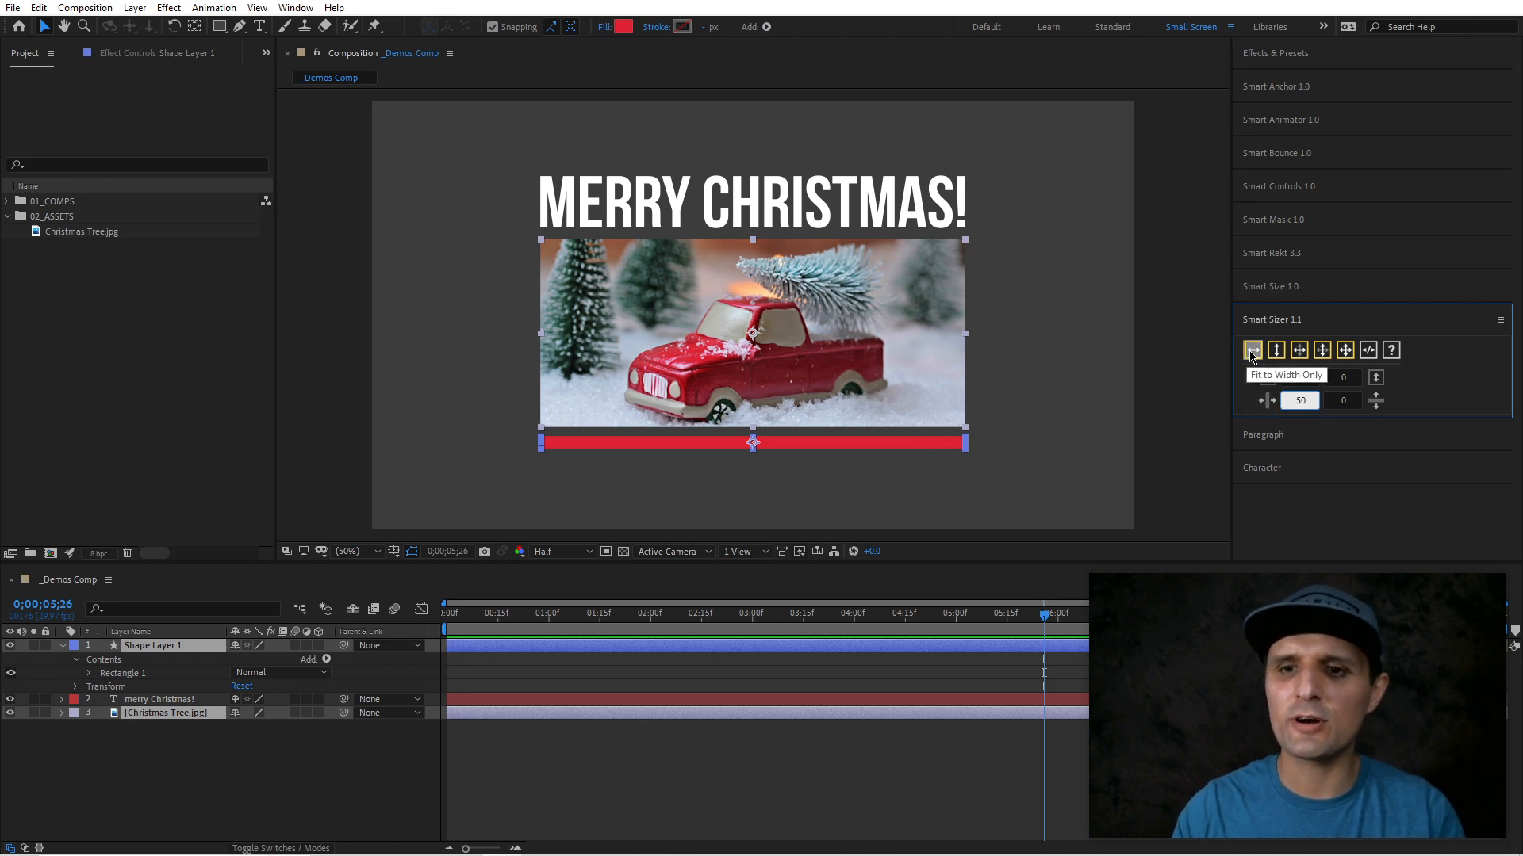
- Try fitting the image and bar to width with aspect ratio preserved and the 50 margin, and undo the changes
{"action": "left_click", "coordinate": [1298, 351]}
{"action": "left_click", "coordinate": [1082, 381]}
{"action": "left_click", "coordinate": [905, 438]}
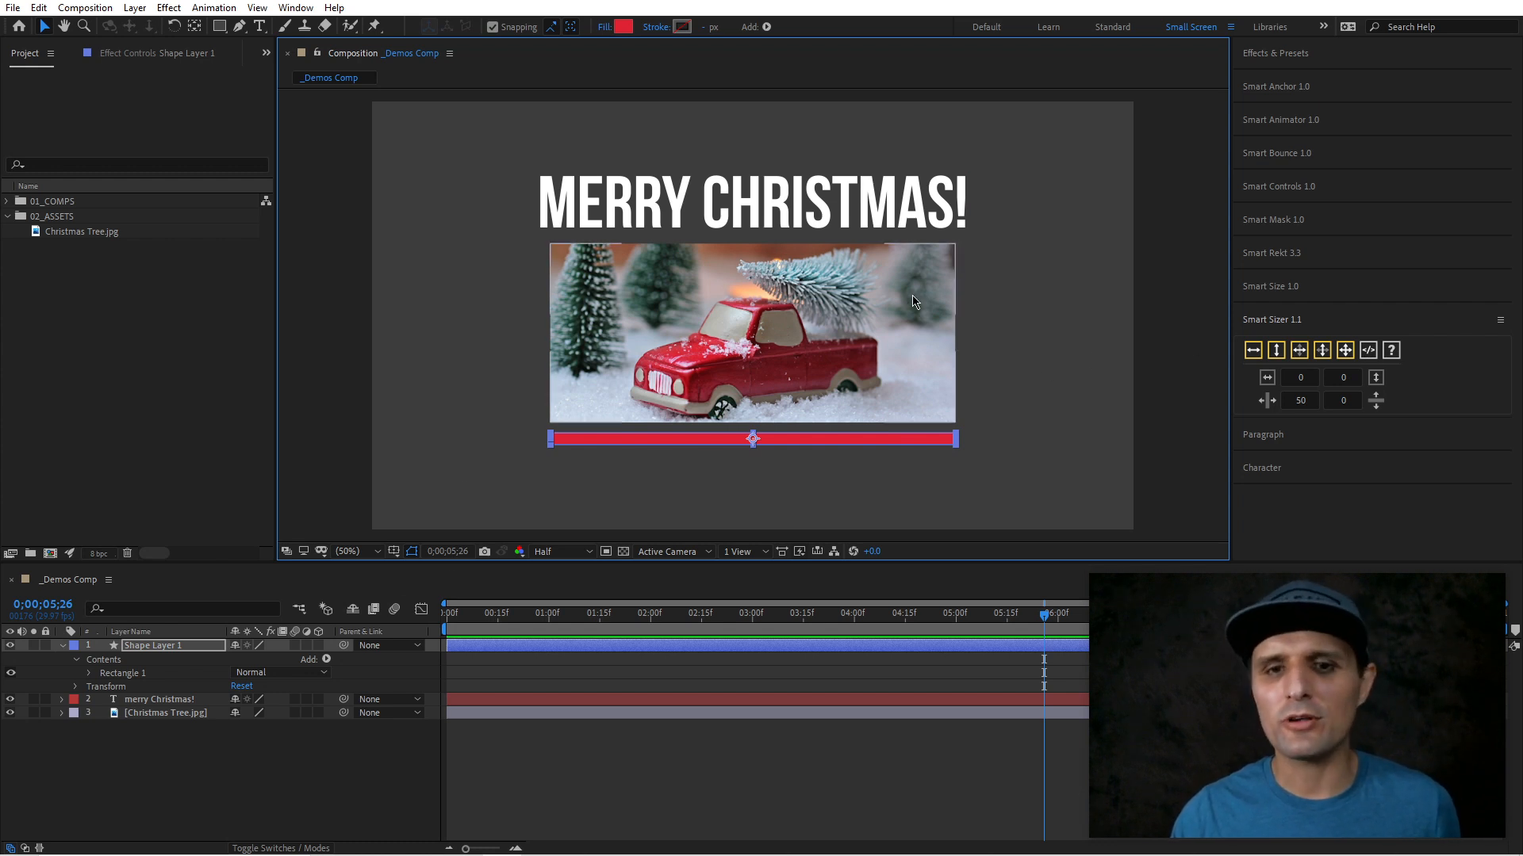
{"action": "left_click", "coordinate": [954, 220]}
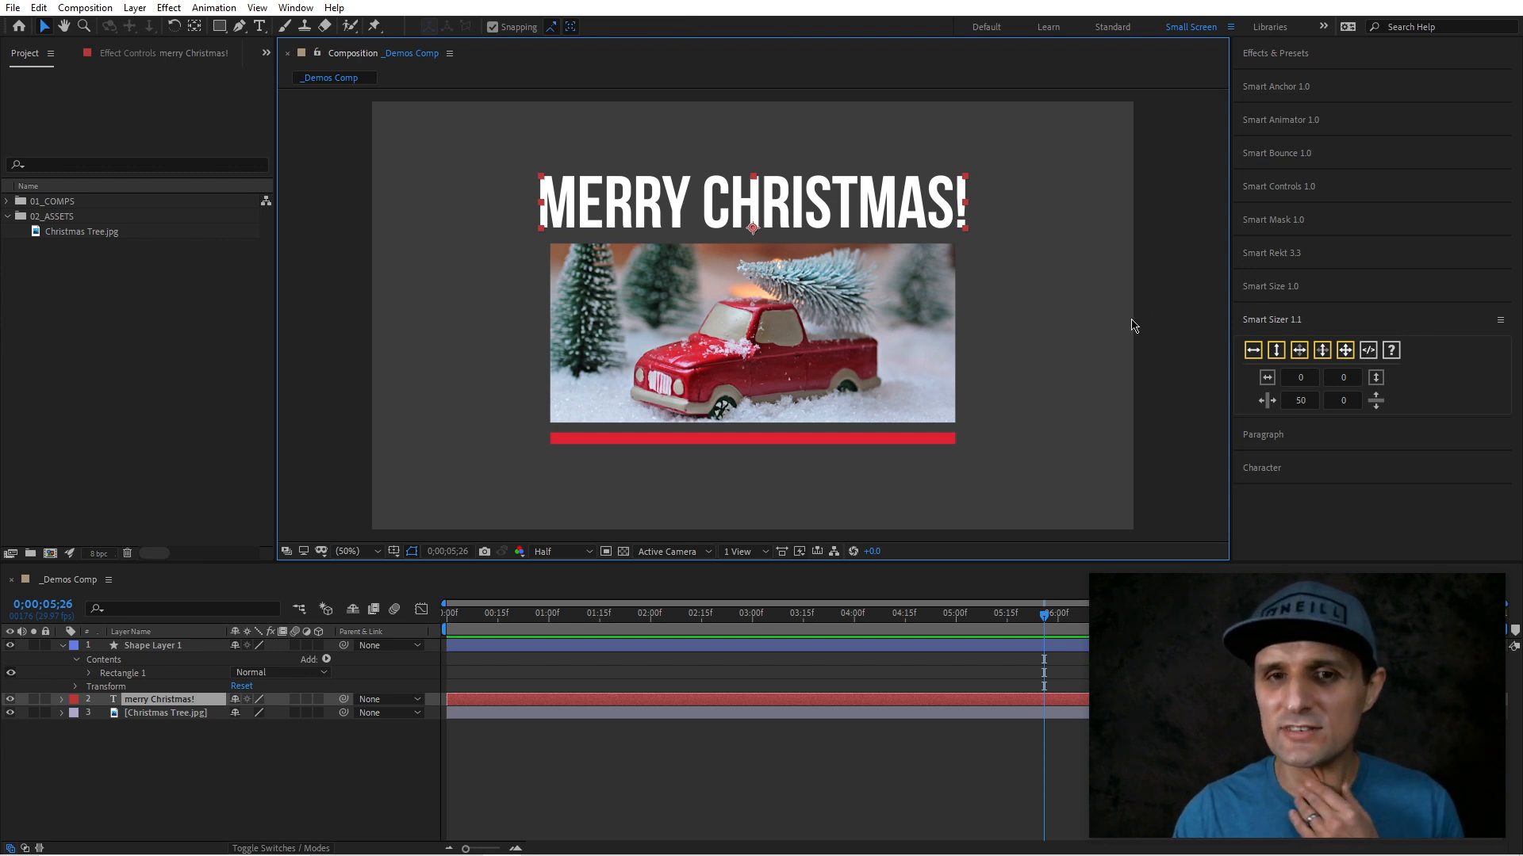
{"action": "left_click", "coordinate": [1035, 301]}
{"action": "key", "text": "ctrl+z"}
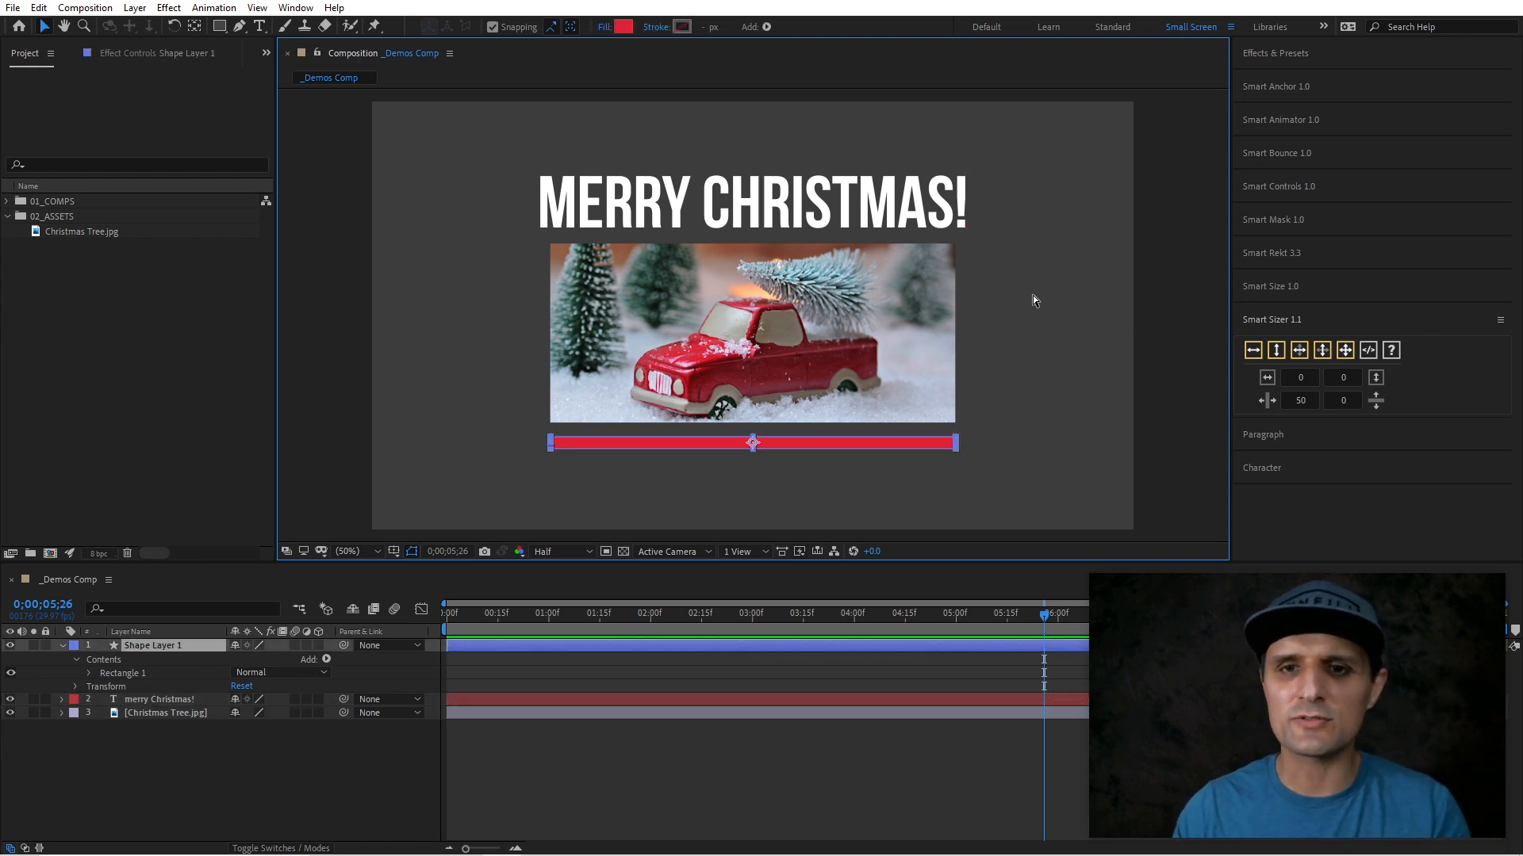
{"action": "key", "text": "ctrl+z"}
{"action": "left_click", "coordinate": [1032, 299]}
- Replace the heading's text with "asdfasdfasdfasdf"
{"action": "left_click", "coordinate": [930, 224]}
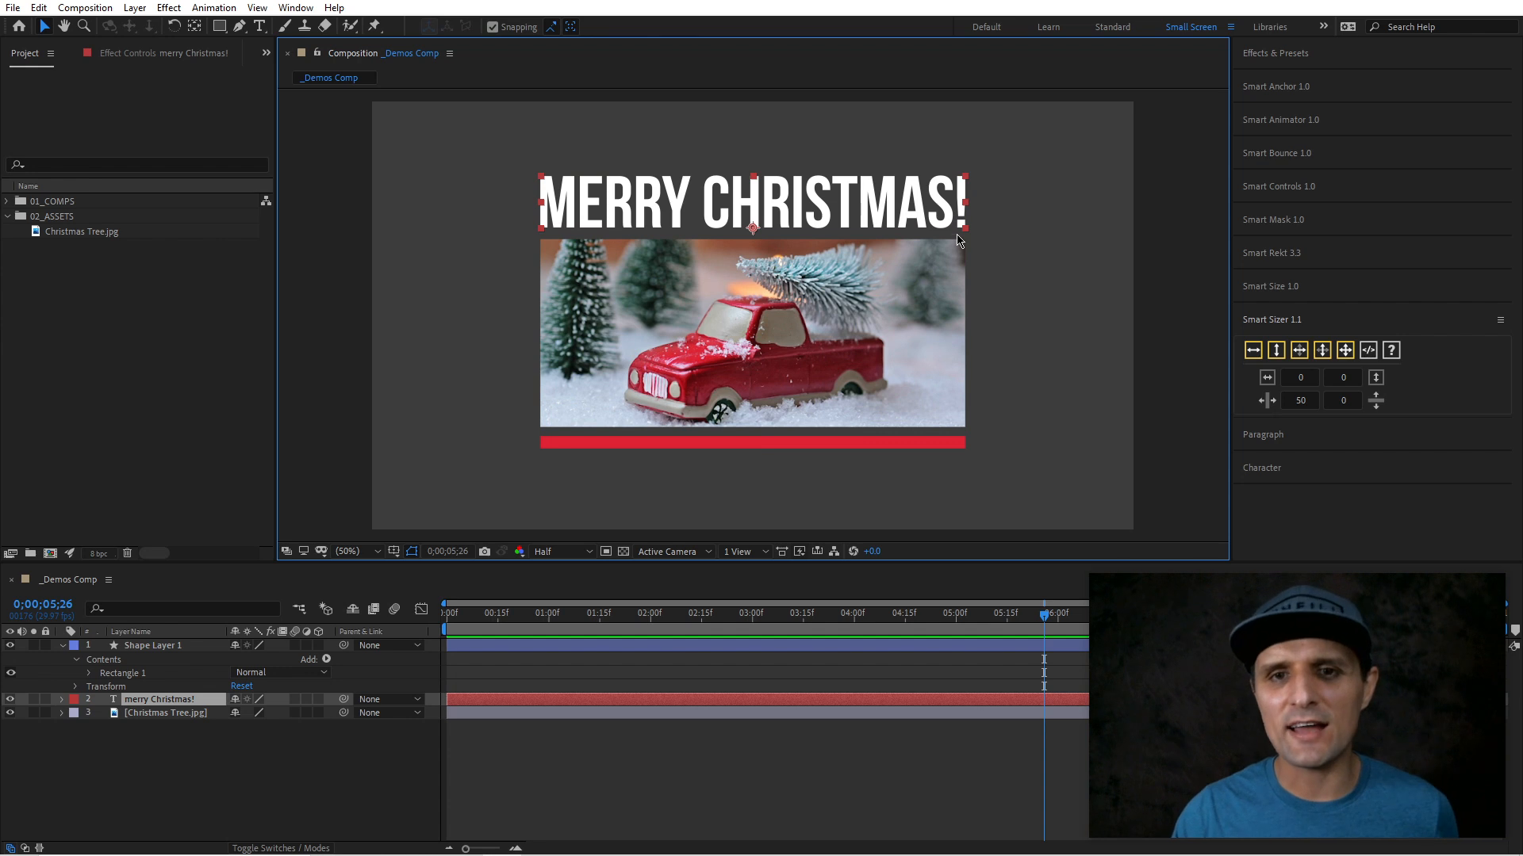
{"action": "double_click", "coordinate": [933, 225]}
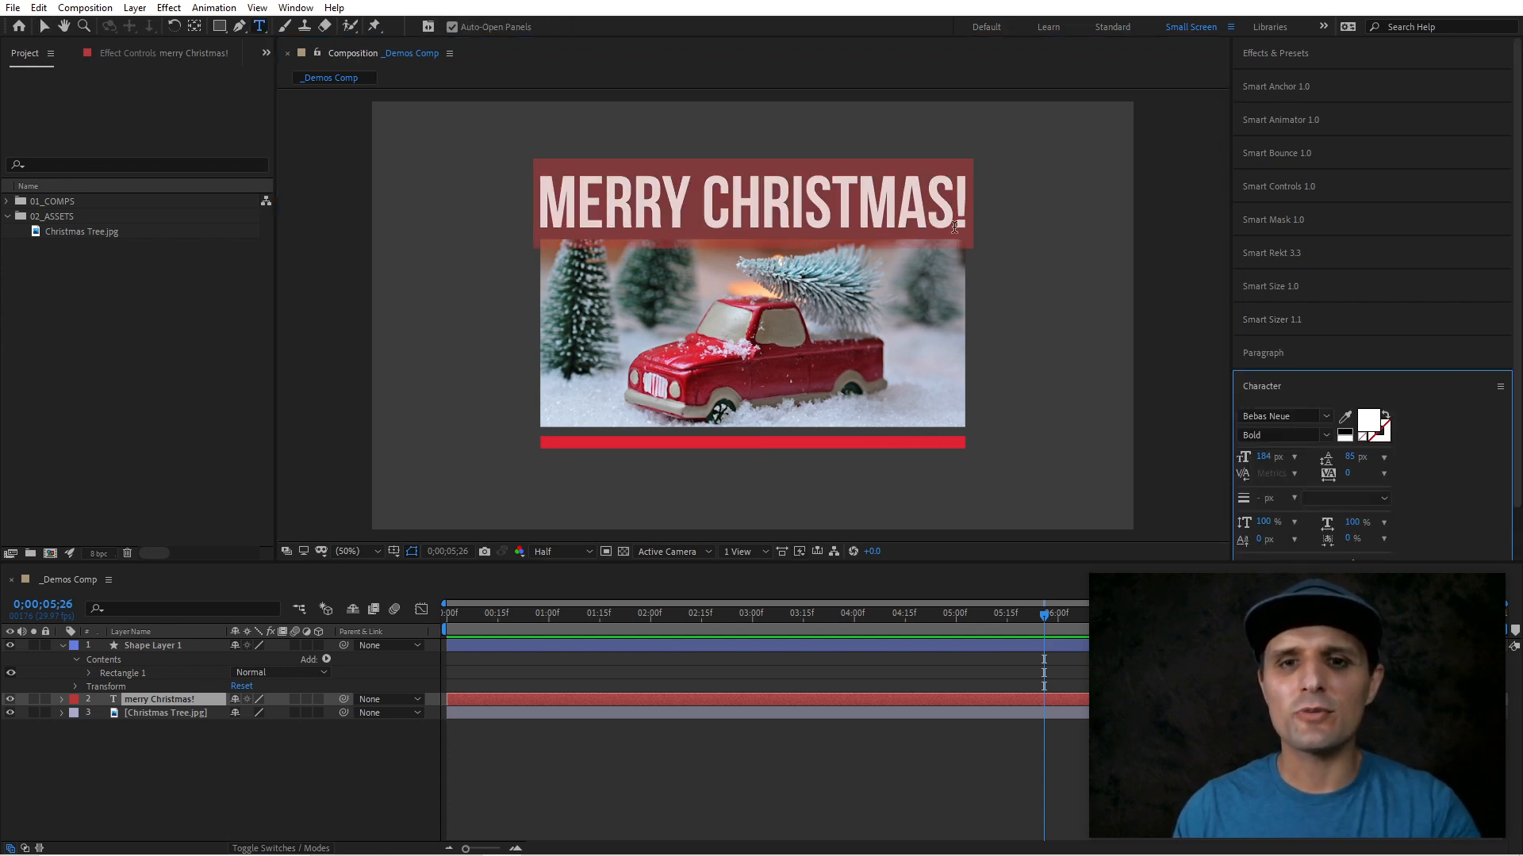
{"action": "type", "text": "asdfasdfasdfasdfasdf"}
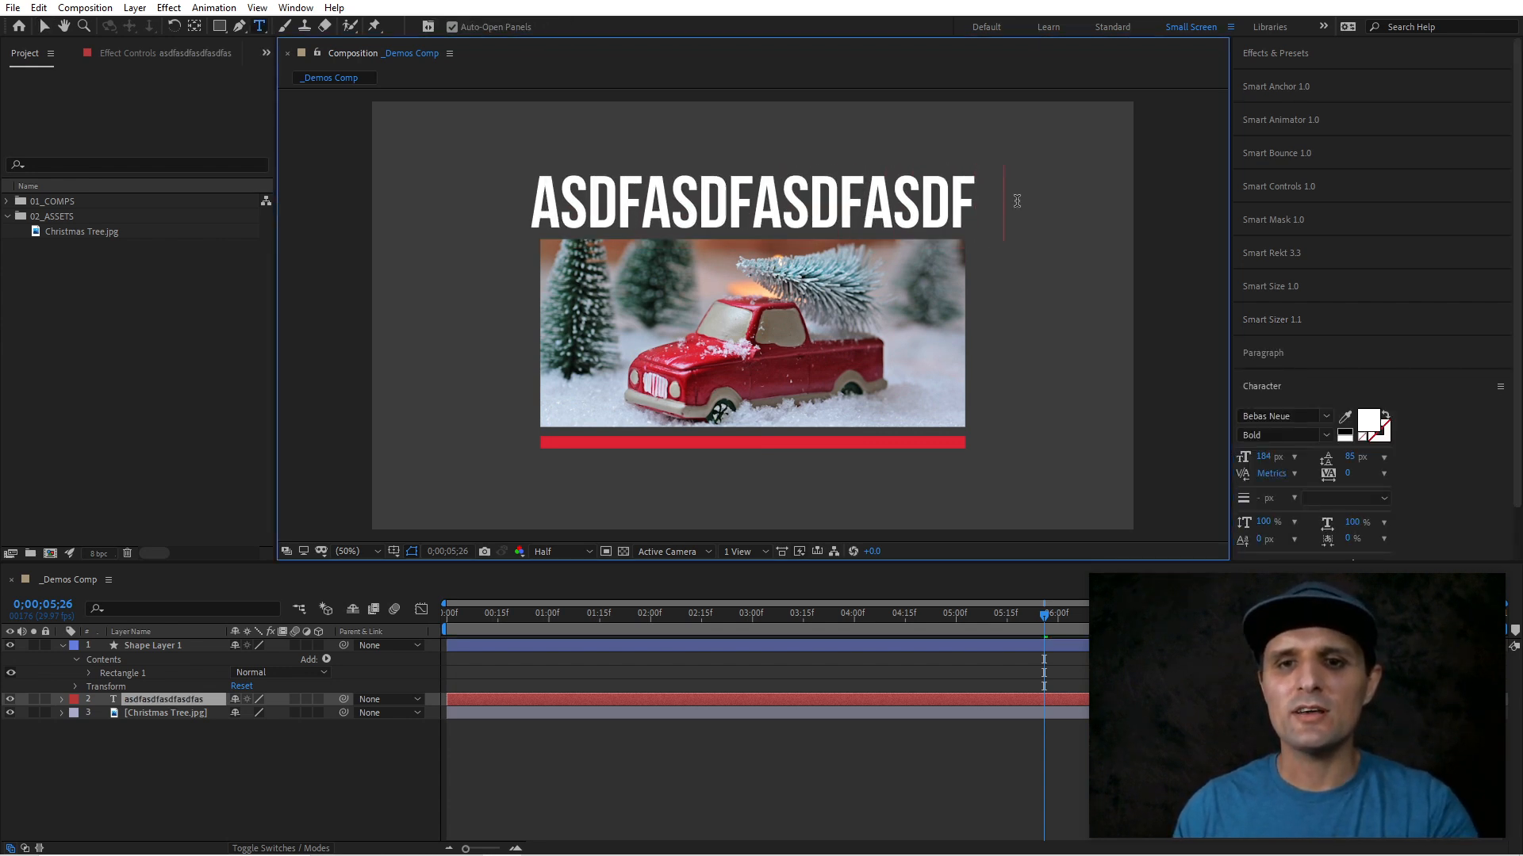
- Finish editing the heading and undo its text replacement
{"action": "left_click", "coordinate": [39, 26]}
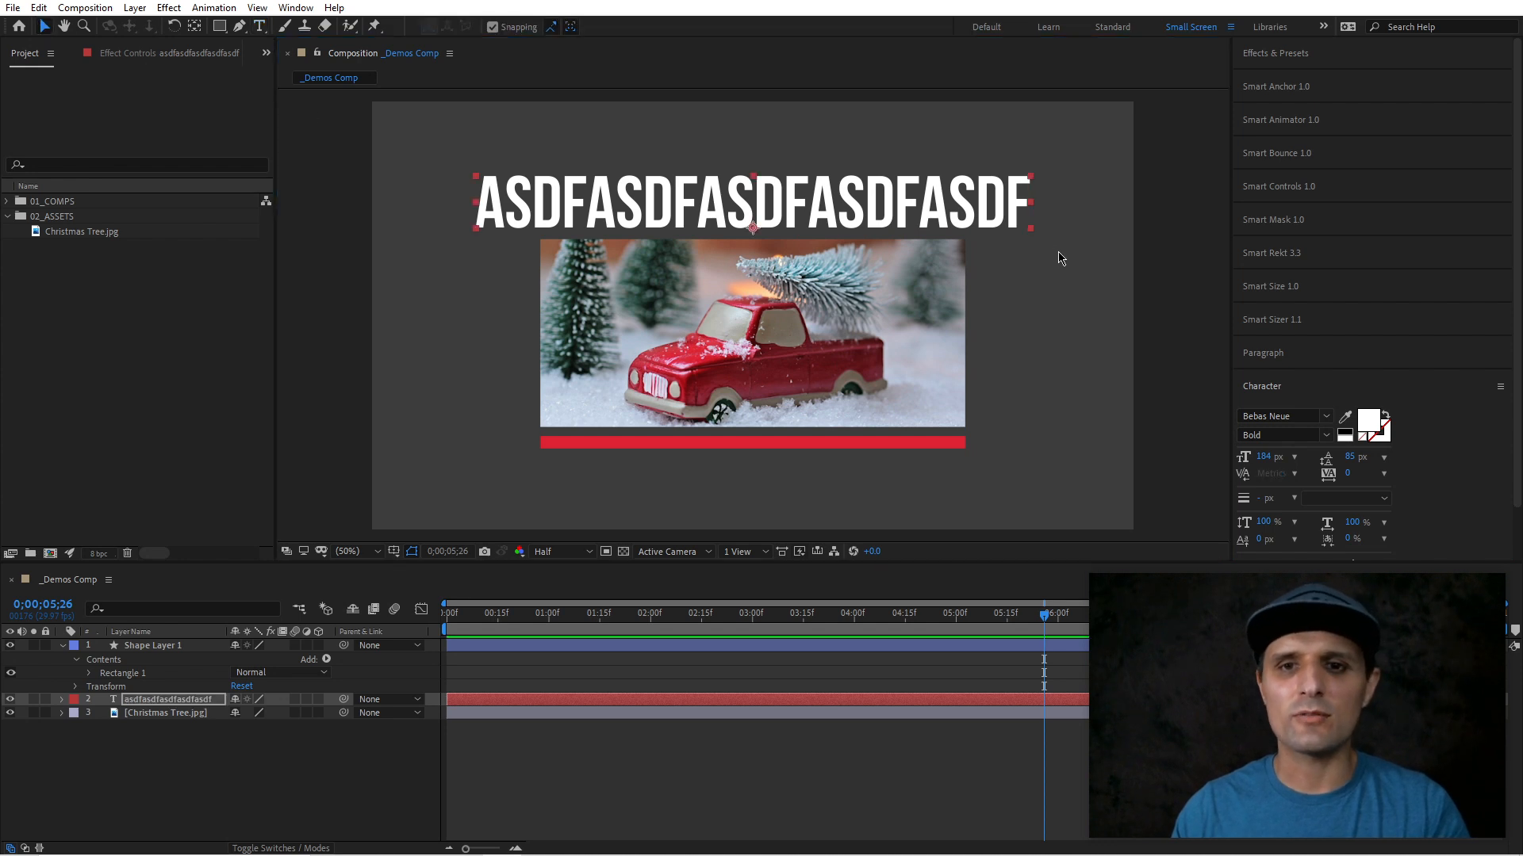
{"action": "key", "text": "ctrl+z"}
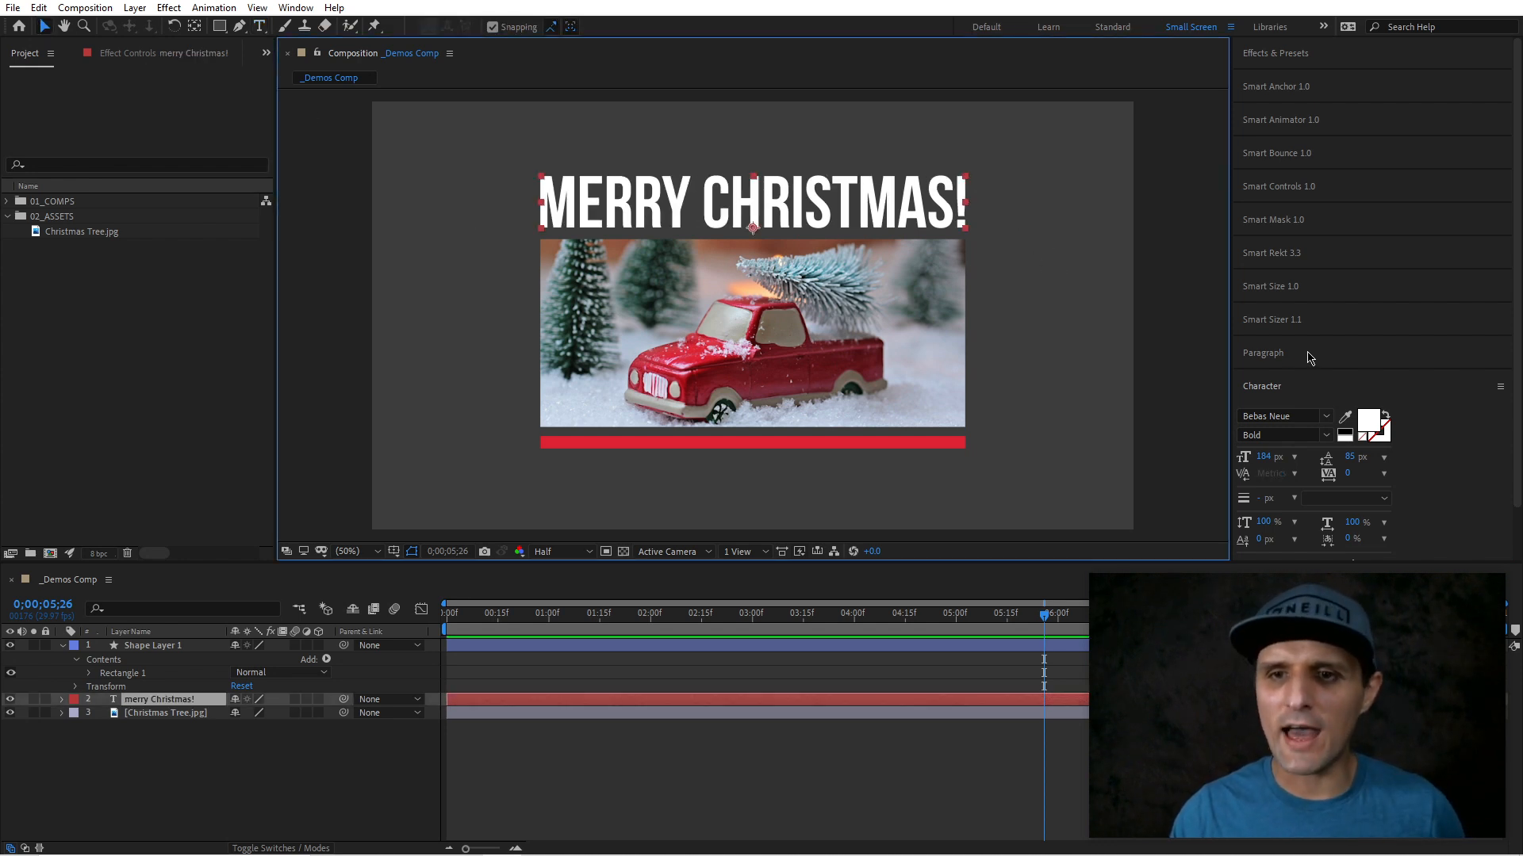
- Reset Smart Sizer's width margin to 0 and fit the heading to width with aspect ratio preserved
{"action": "left_click", "coordinate": [1312, 323]}
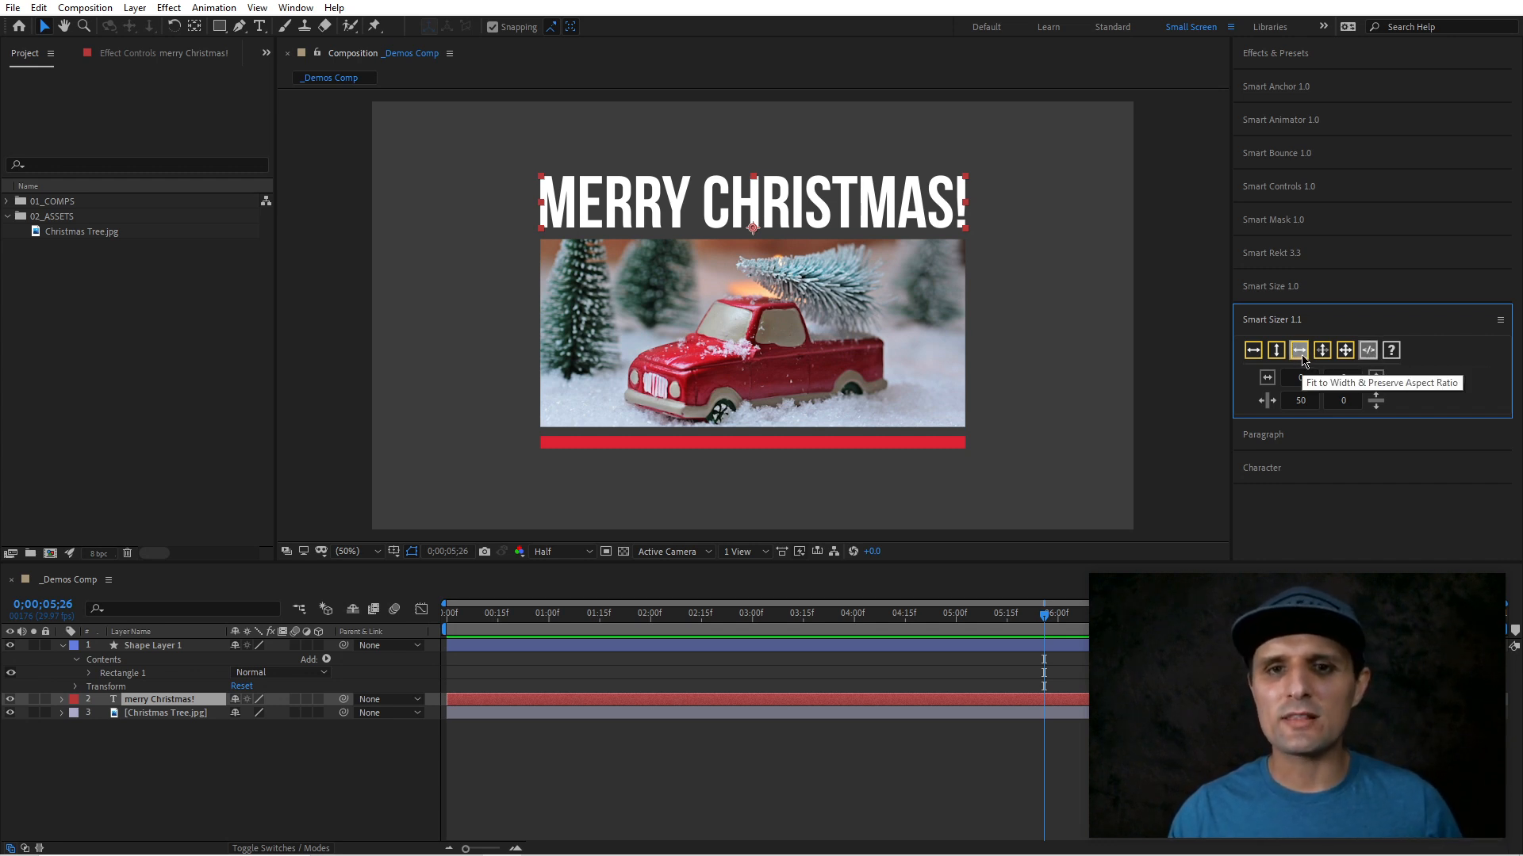
{"action": "left_click", "coordinate": [1297, 357]}
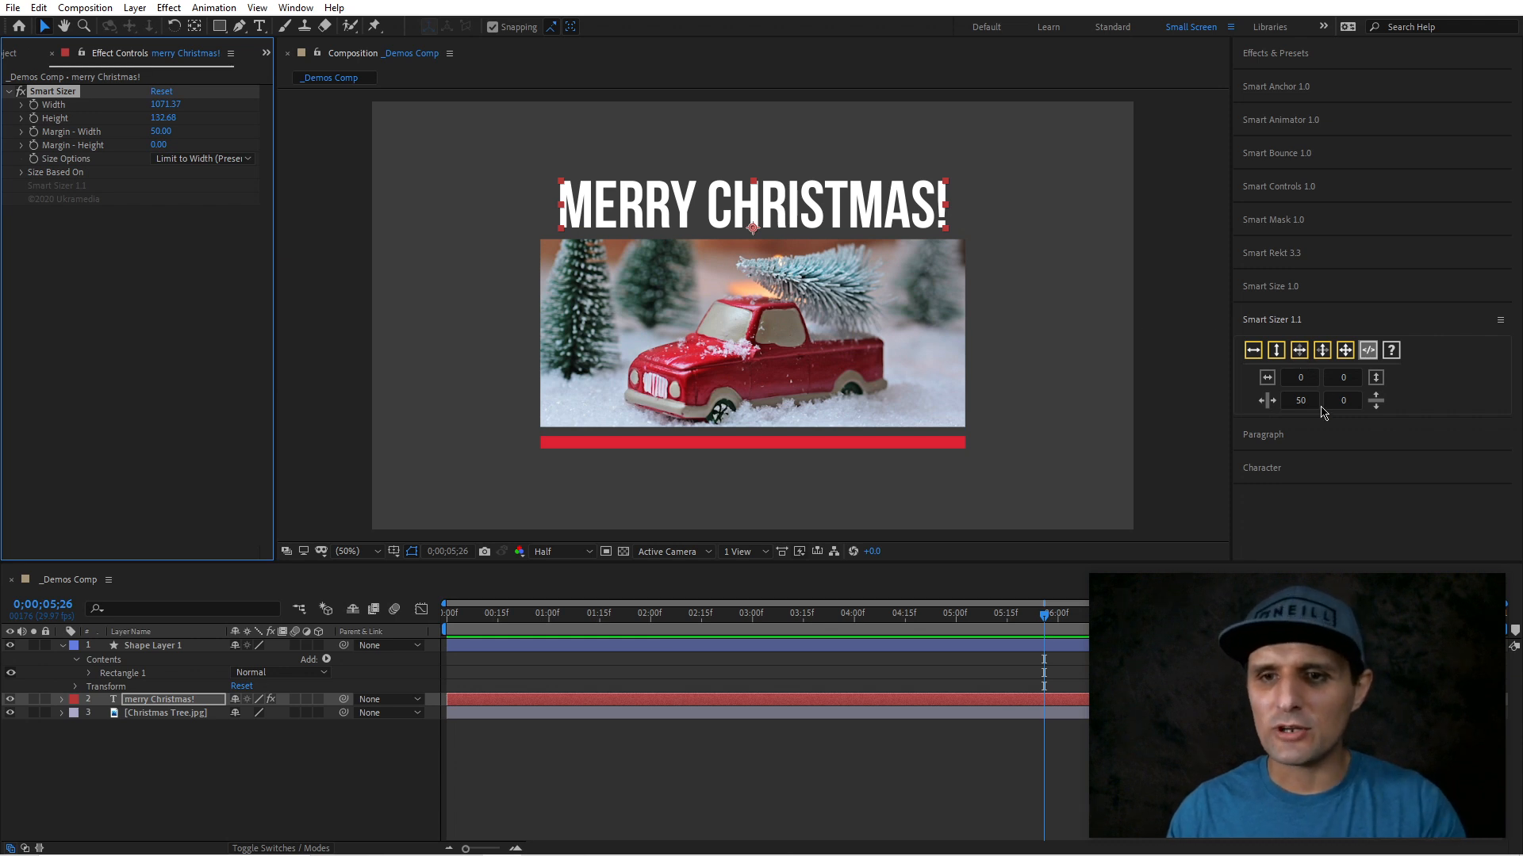
{"action": "key", "text": "ctrl+z"}
{"action": "left_click", "coordinate": [1269, 405]}
{"action": "left_click", "coordinate": [1304, 356]}
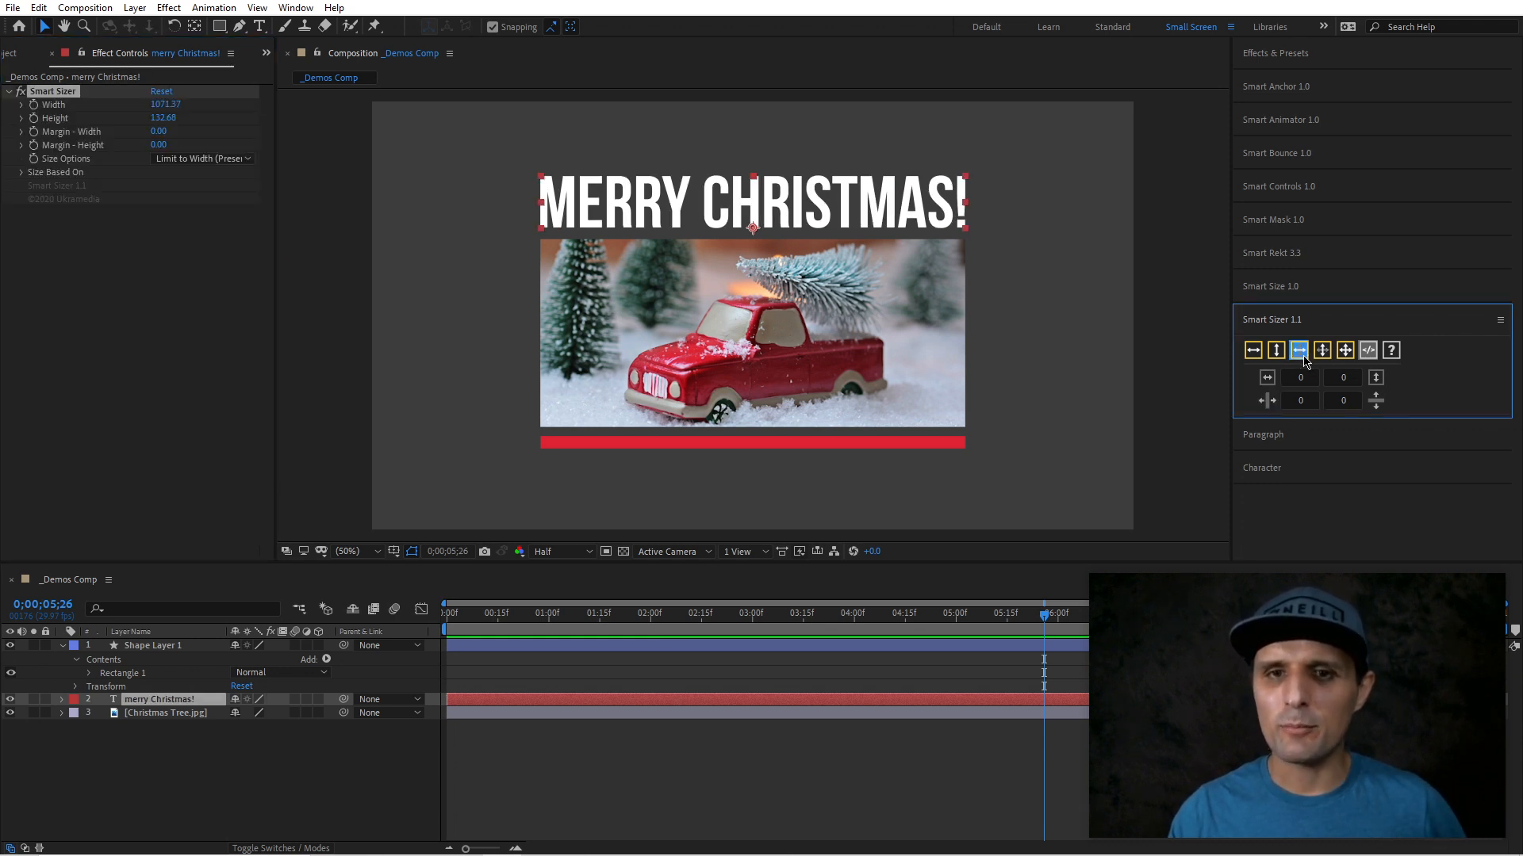
- Try replacing the heading's text with a long random string starting "sdASDas" and undo the change
{"action": "double_click", "coordinate": [924, 215]}
{"action": "type", "text": "sdASDasasdASDAsdASDasdASDasdASDAsdASDadA"}
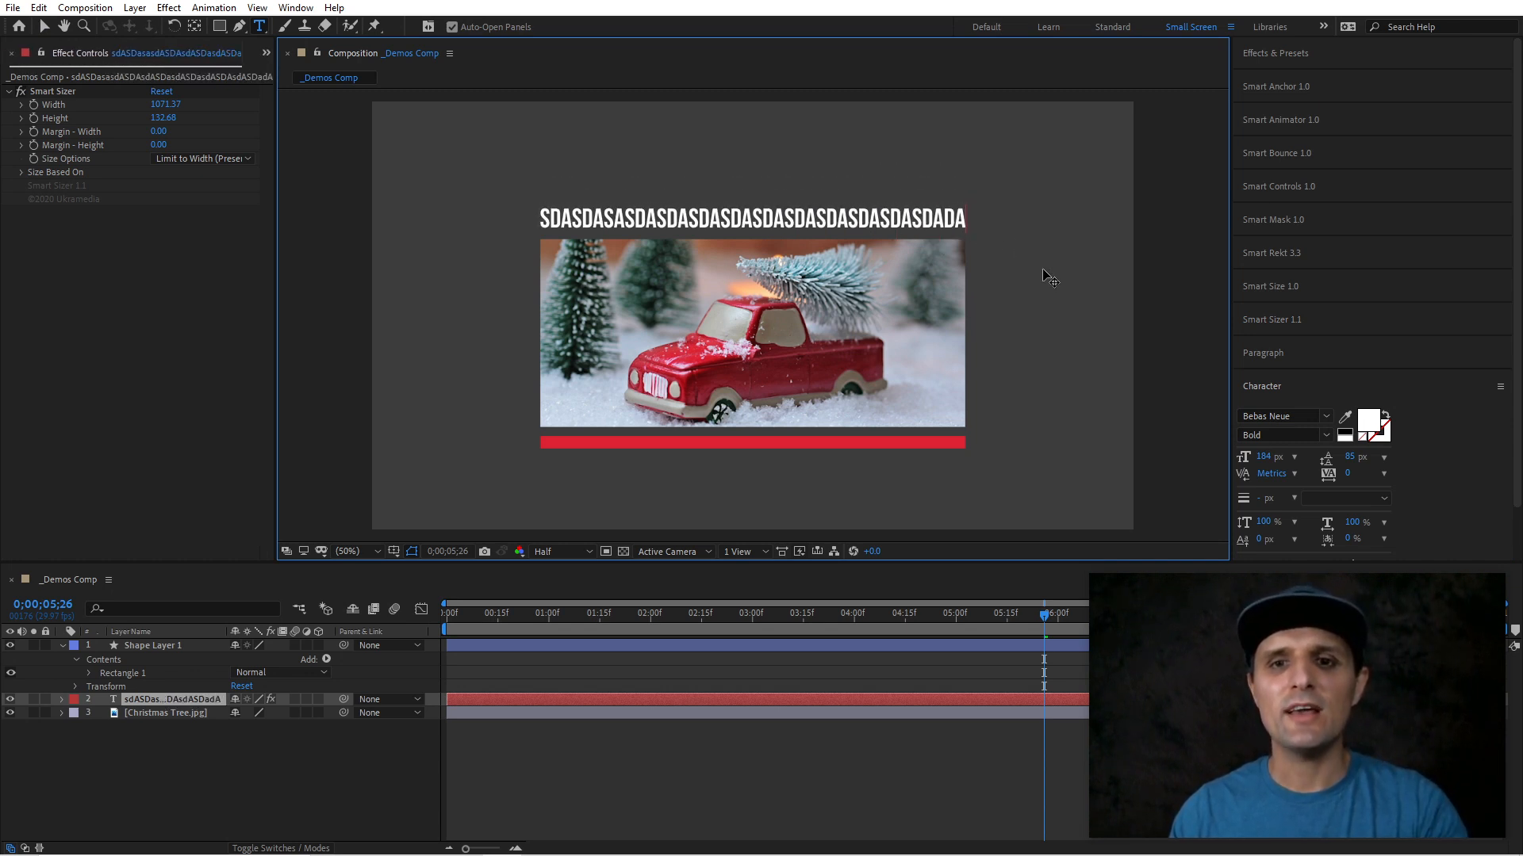
{"action": "key", "text": "KP_Enter"}
{"action": "left_click", "coordinate": [626, 745]}
{"action": "key", "text": "ctrl+z"}
{"action": "key", "text": "v"}
- Try anchoring the heading at its top center with Smart Anchor 1.0 and reopen Smart Sizer 1.1
{"action": "left_click", "coordinate": [1308, 89]}
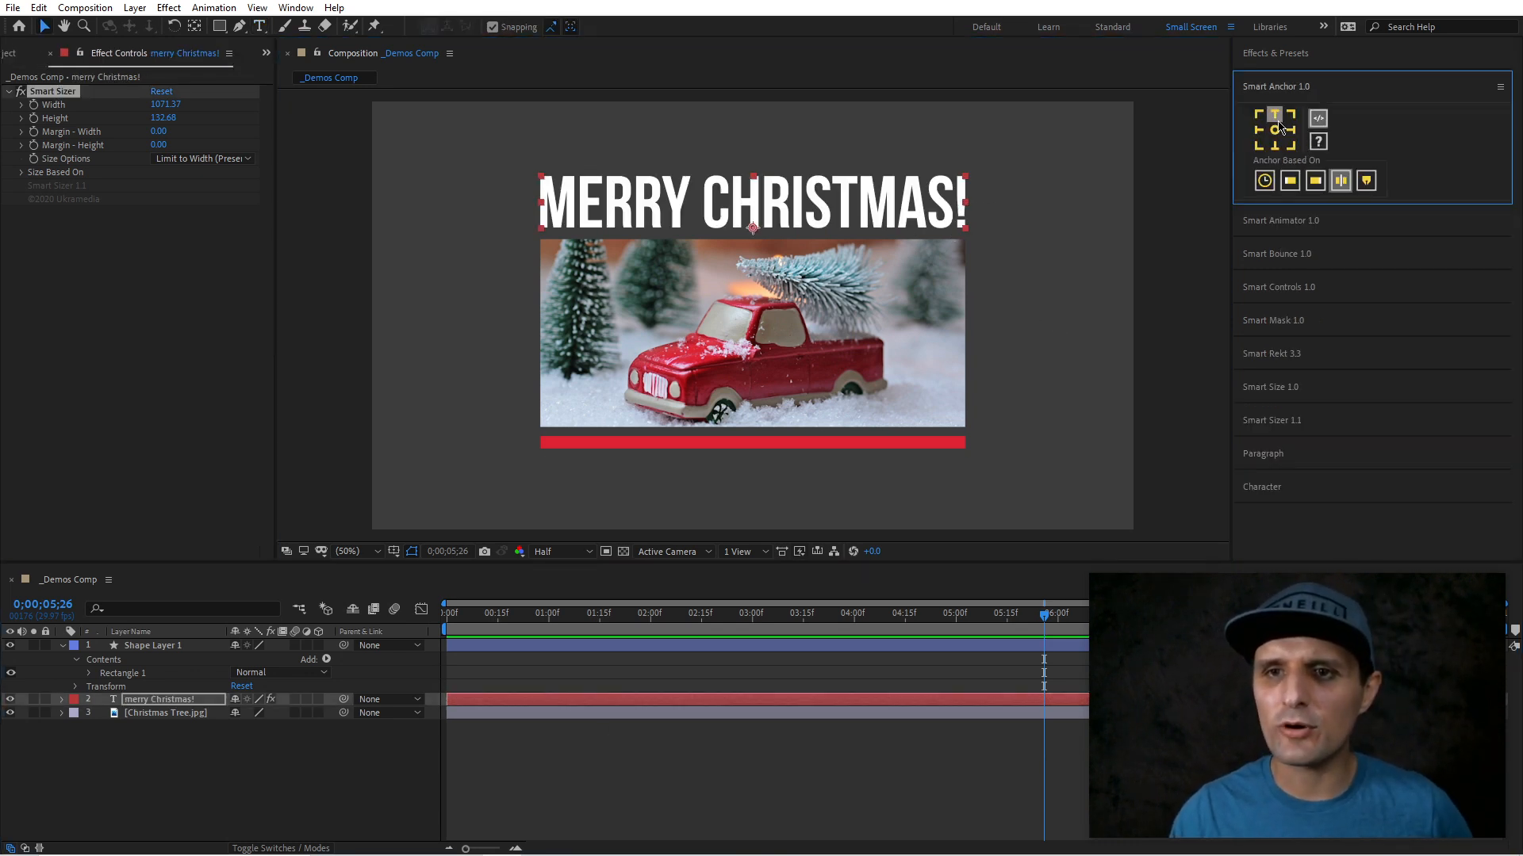
{"action": "left_click", "coordinate": [1274, 116]}
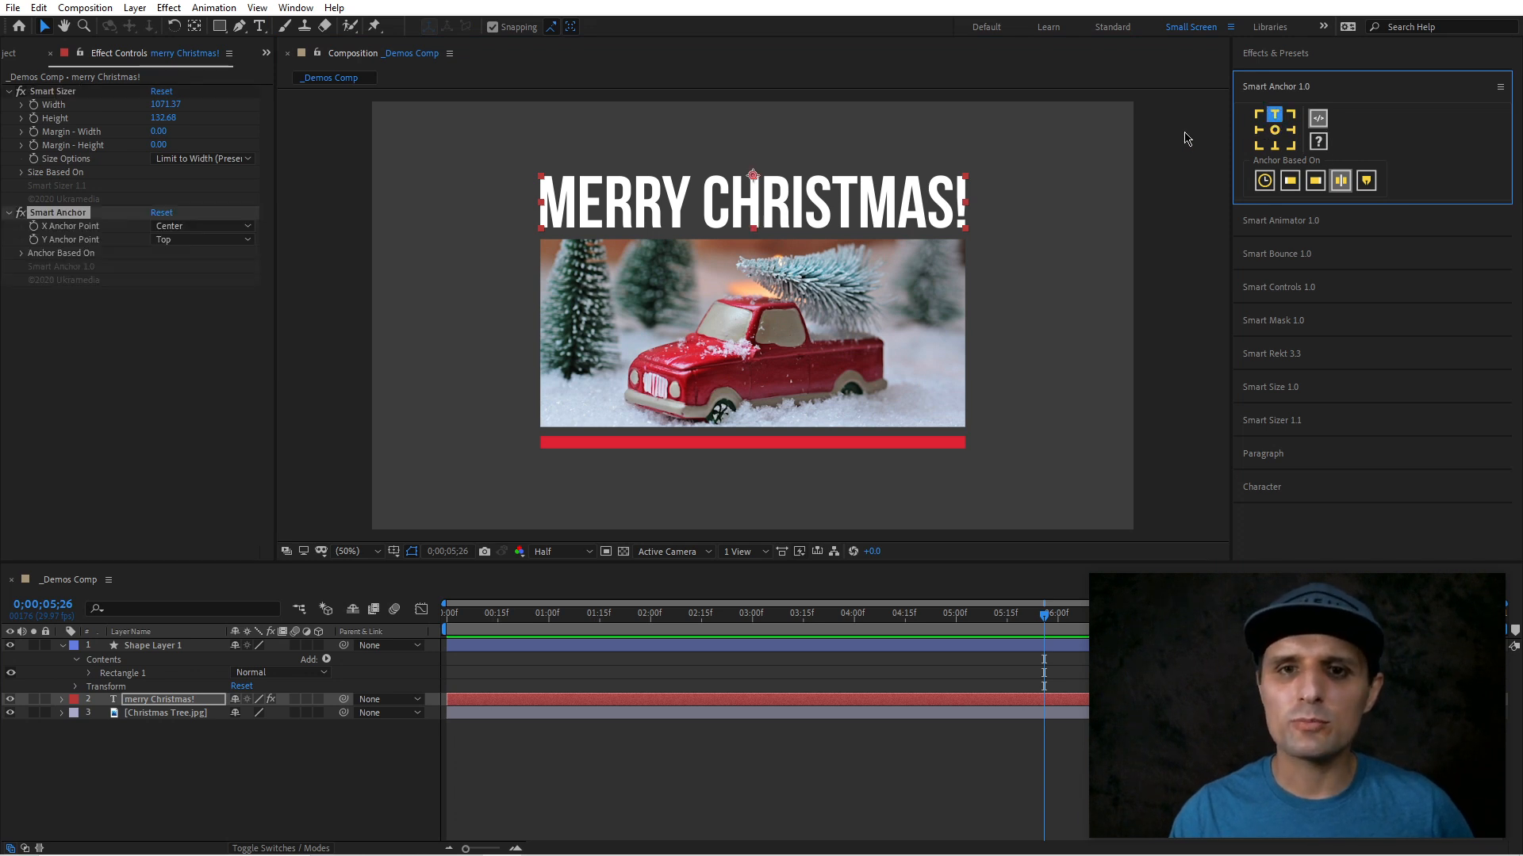
{"action": "key", "text": "Caps_Lock"}
{"action": "key", "text": "Caps_Lock"}
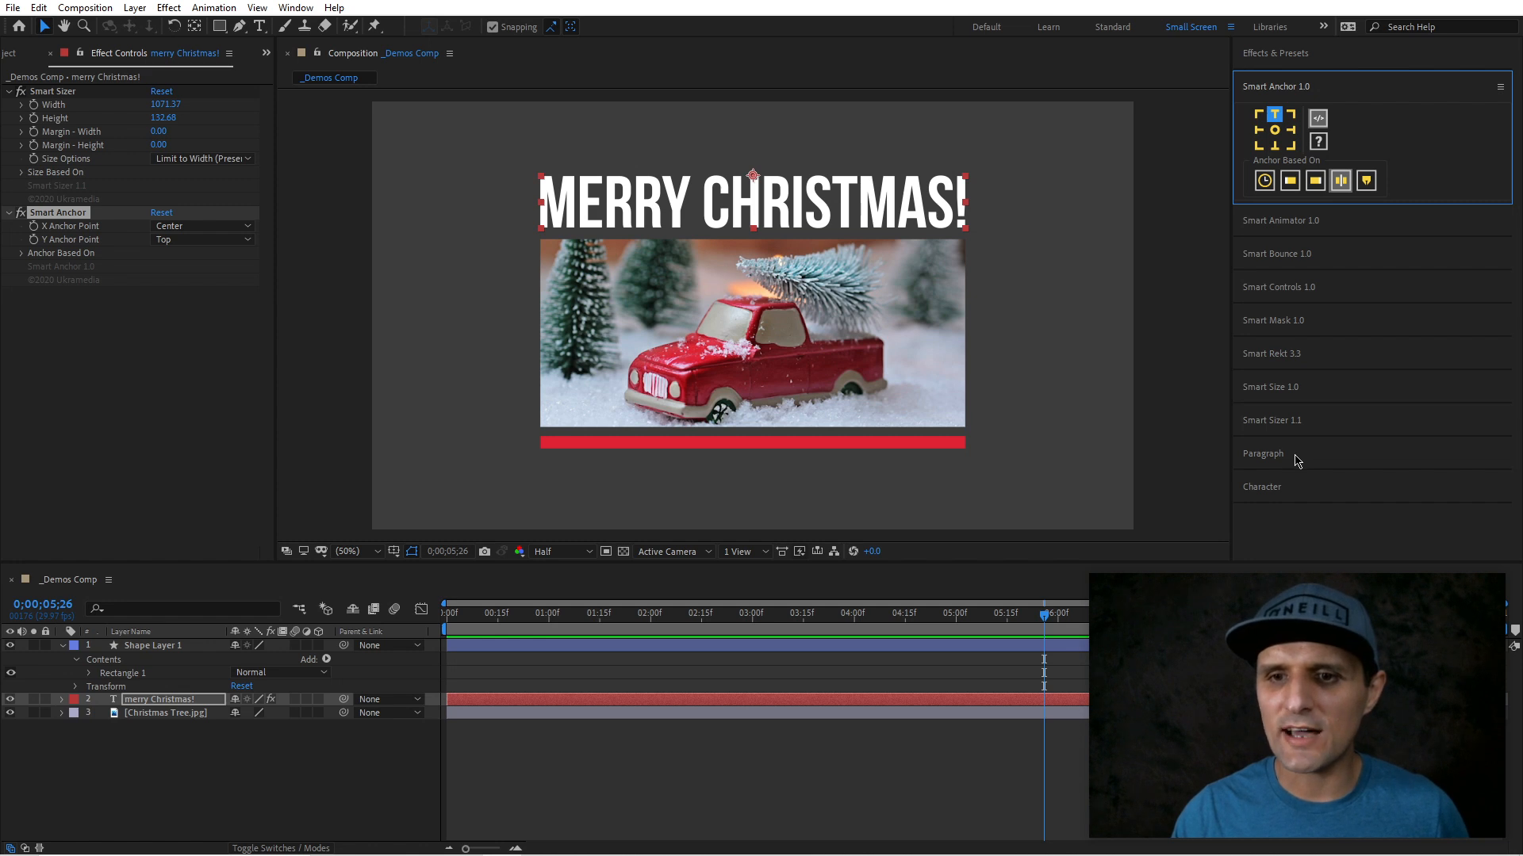
{"action": "left_click", "coordinate": [1316, 422]}
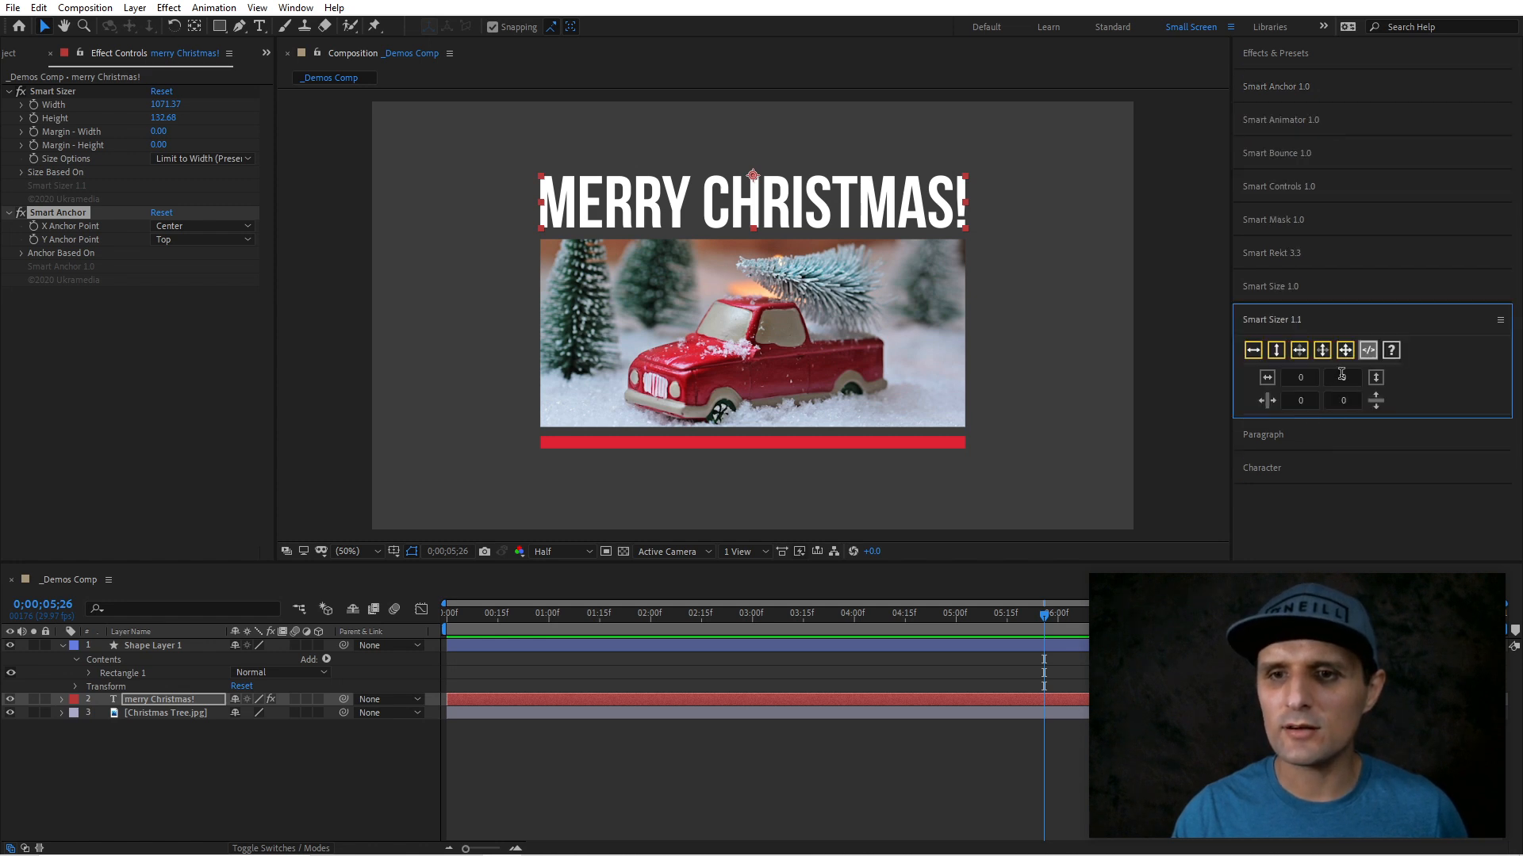
{"action": "left_click", "coordinate": [1299, 350]}
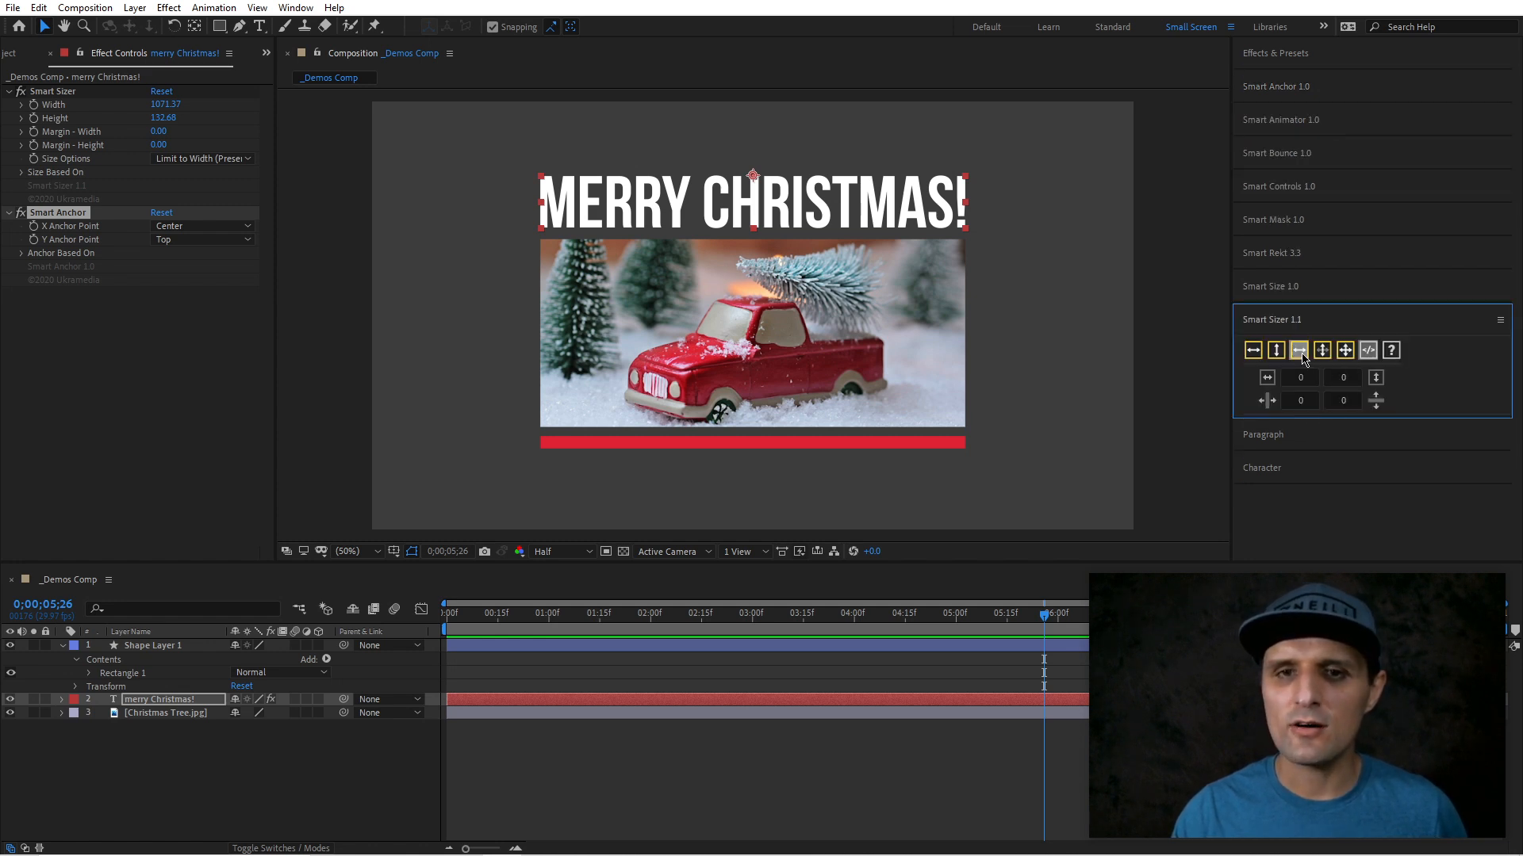
- Try replacing the heading with a long random string starting "fasdfsdf" and undo the text change
{"action": "double_click", "coordinate": [744, 176]}
{"action": "type", "text": "fasdfsdfasdf"}
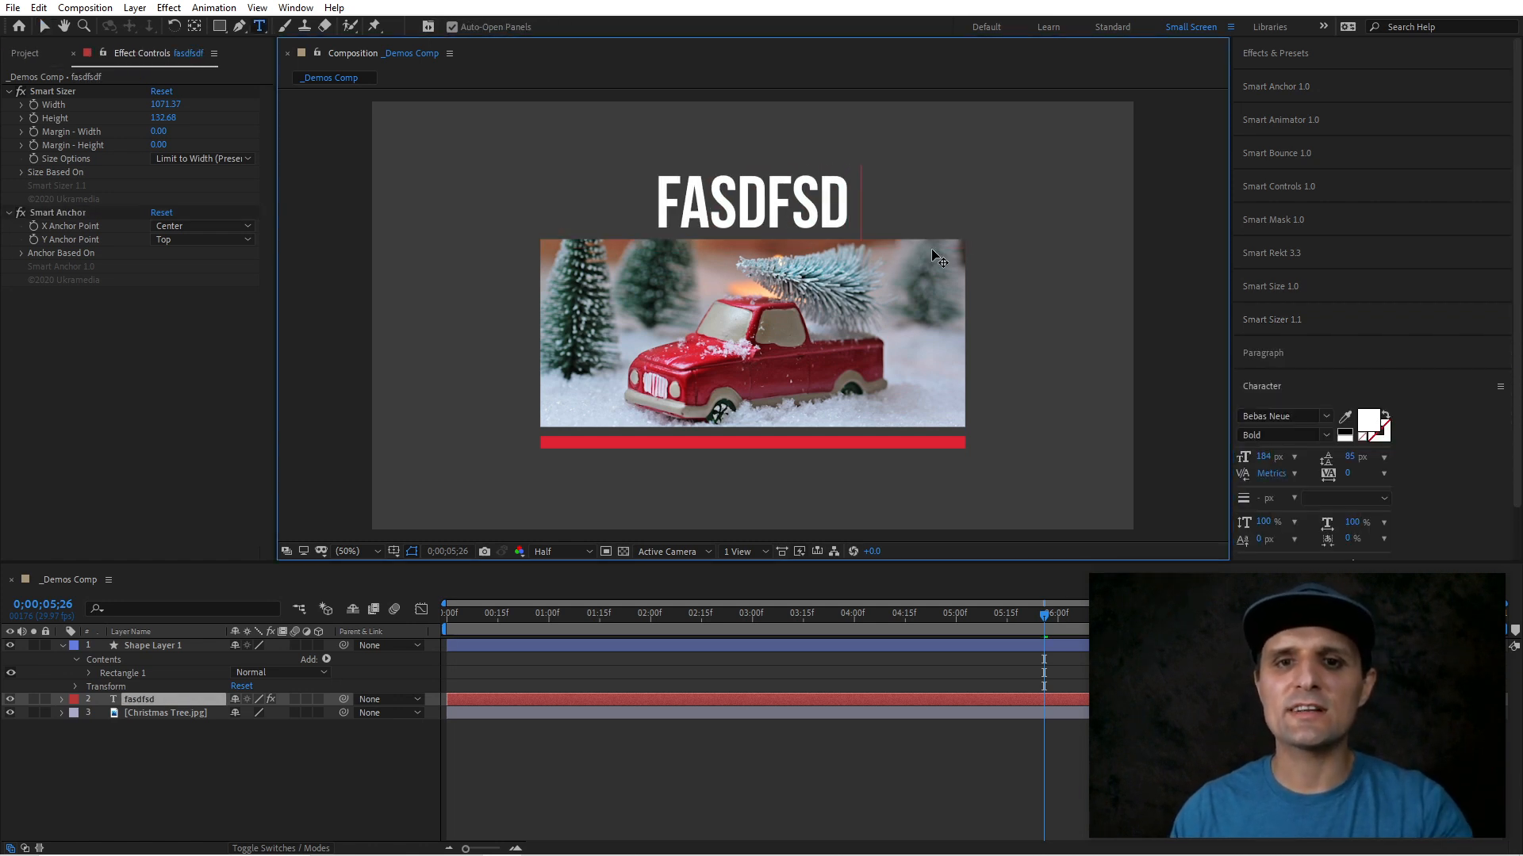
{"action": "type", "text": "asdfasdfasdfasdf"}
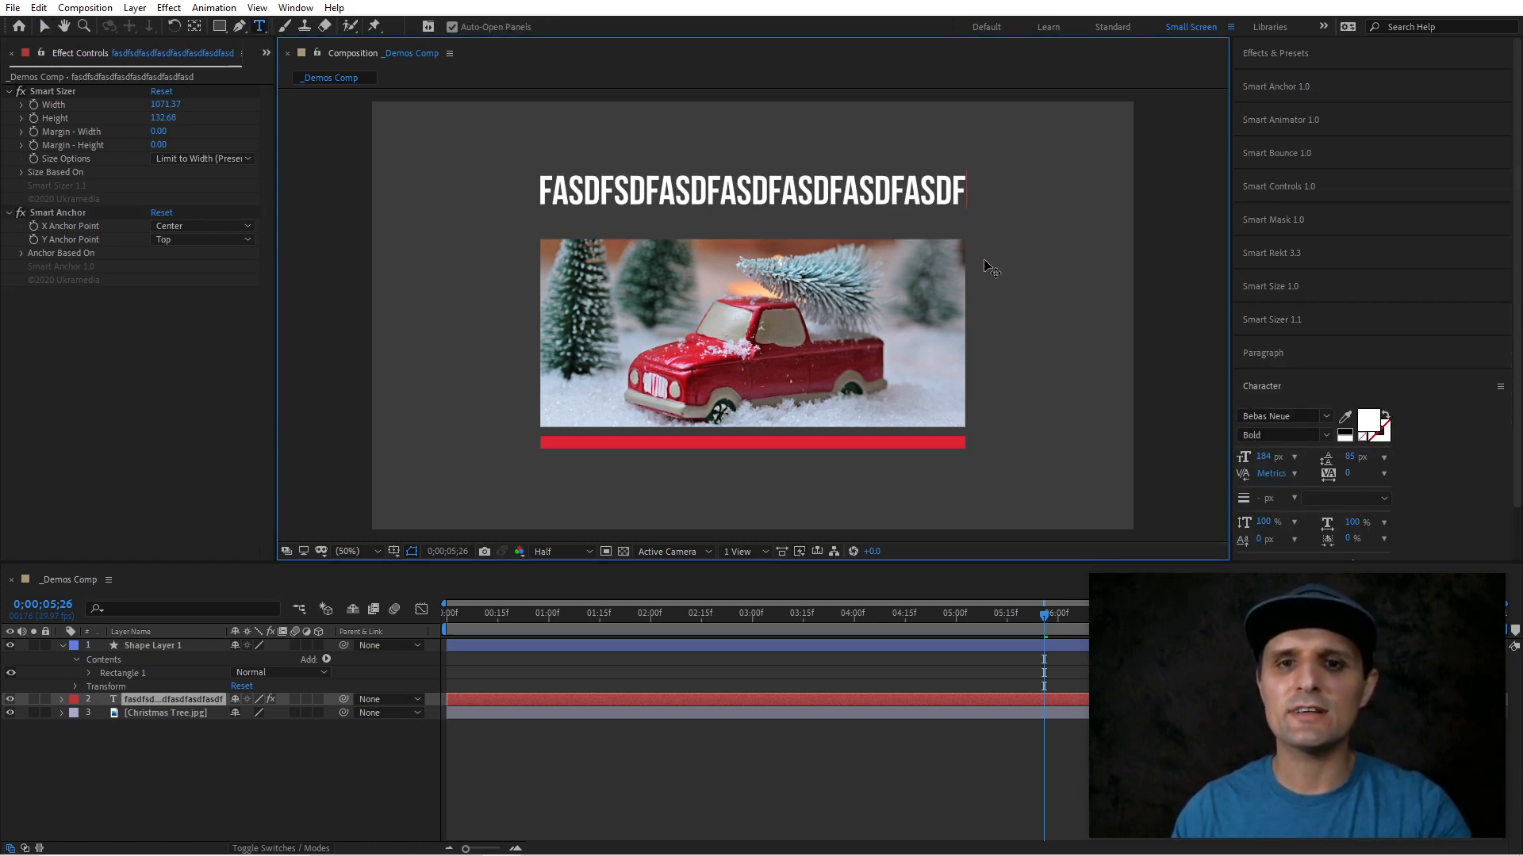
{"action": "left_click", "coordinate": [819, 751]}
{"action": "key", "text": "ctrl+z"}
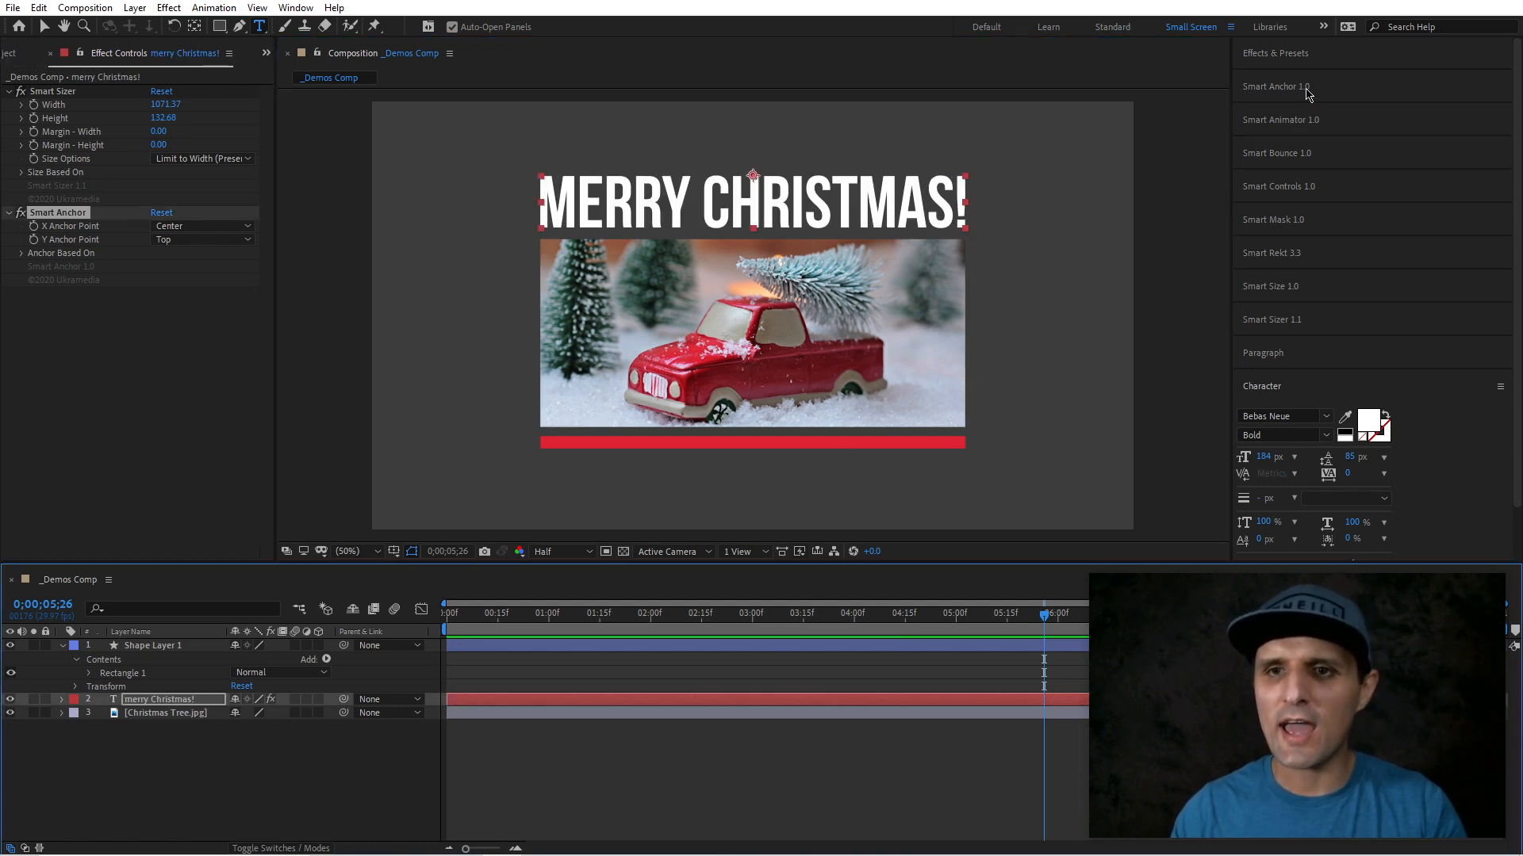
- Set the heading's Smart Anchor point to bottom center
{"action": "left_click", "coordinate": [1307, 94]}
{"action": "left_click", "coordinate": [1274, 145]}
- Try replacing the word "Christmas" in the heading with a long random string starting "dasfasdf" and undo the change
{"action": "double_click", "coordinate": [896, 231]}
{"action": "type", "text": "dasfasdfasdfasdfasdfasdfasd"}
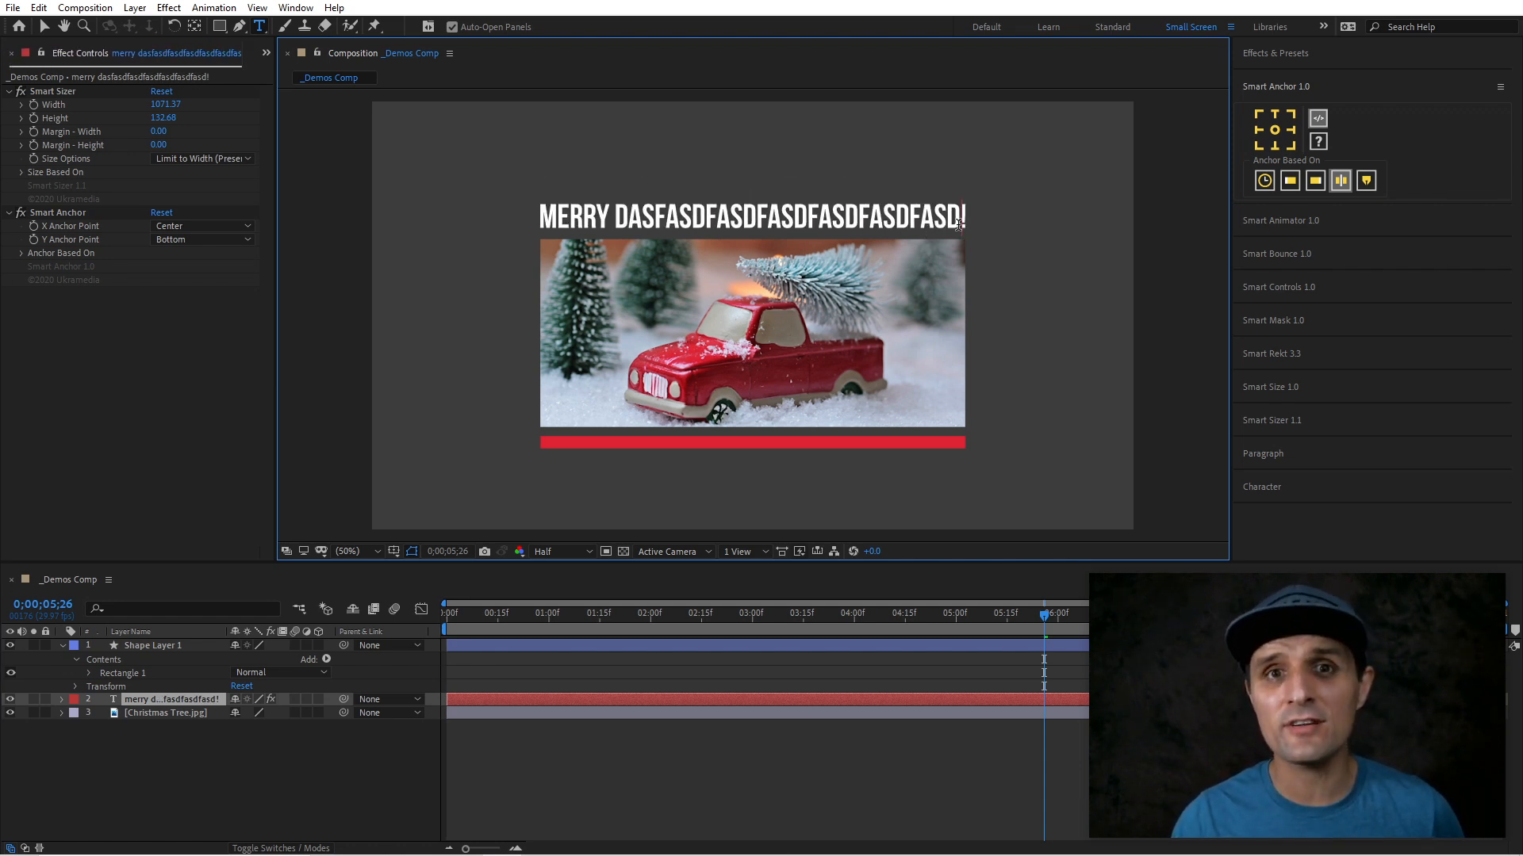
{"action": "left_click", "coordinate": [738, 761]}
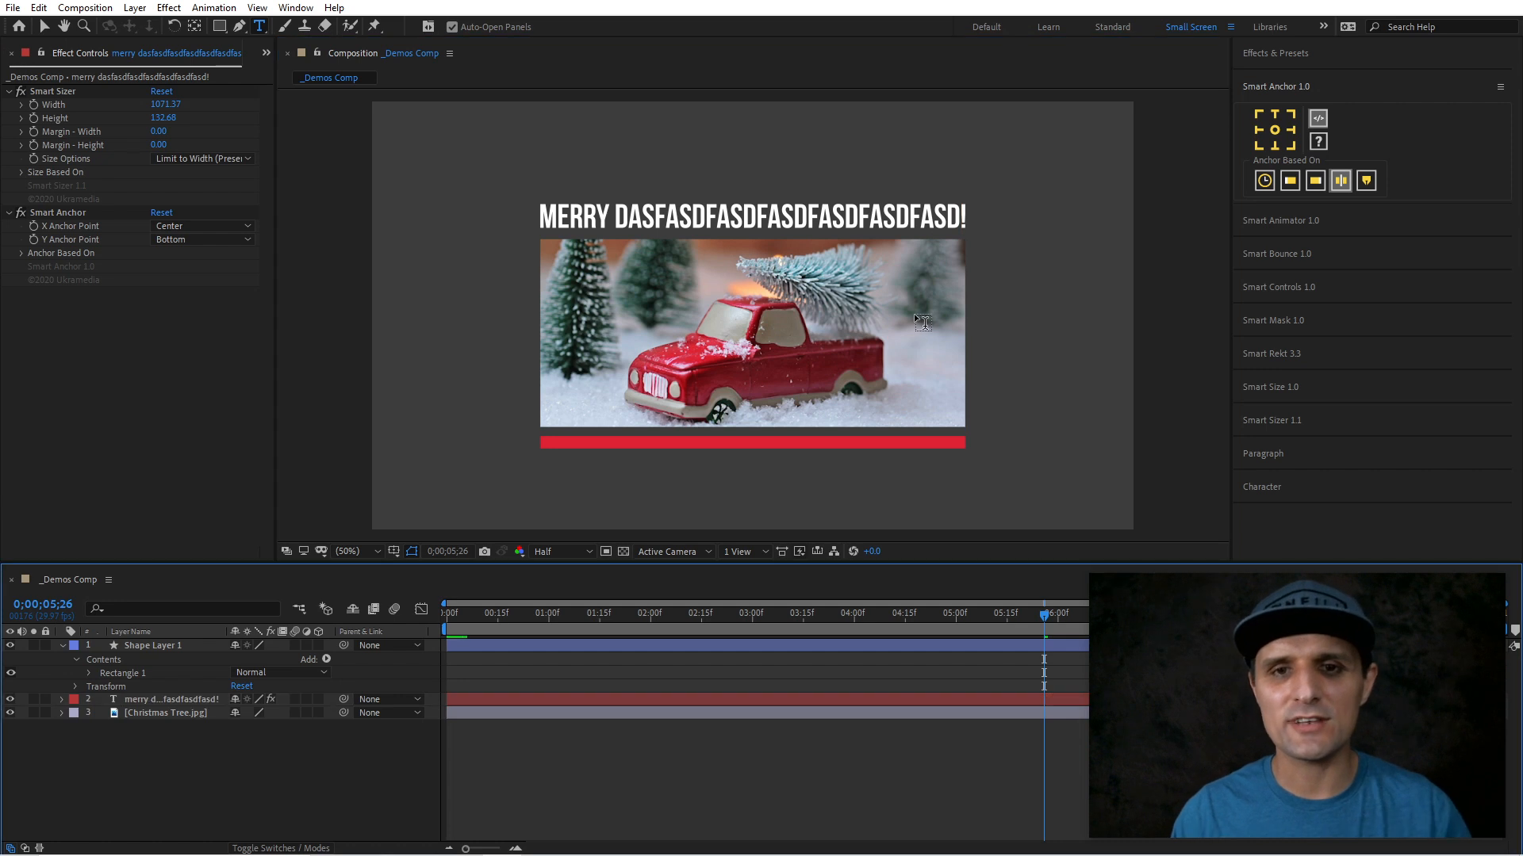
{"action": "left_click", "coordinate": [1309, 428]}
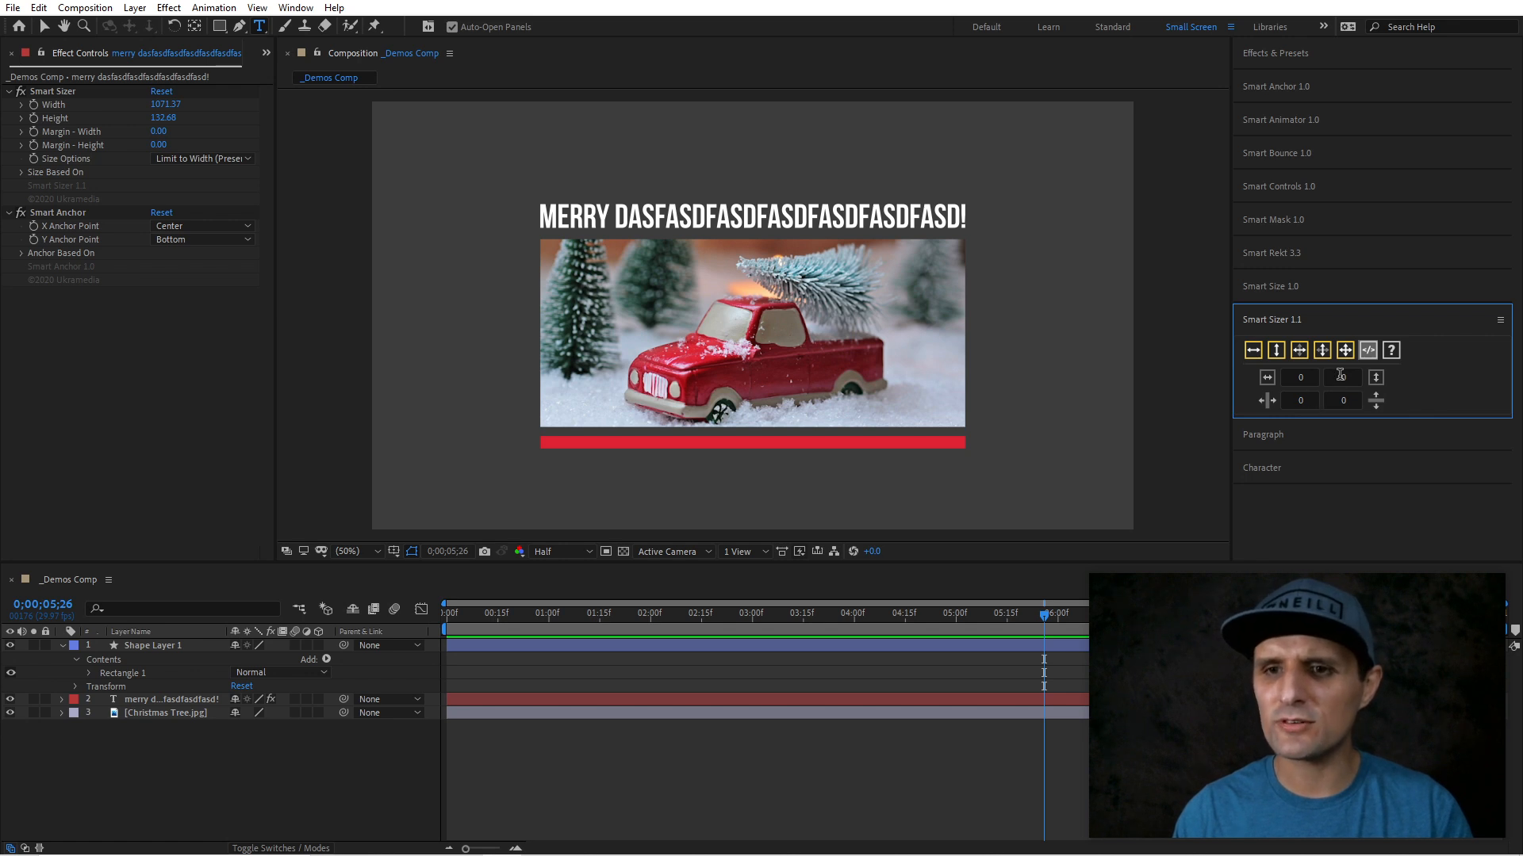
{"action": "key", "text": "ctrl+z"}
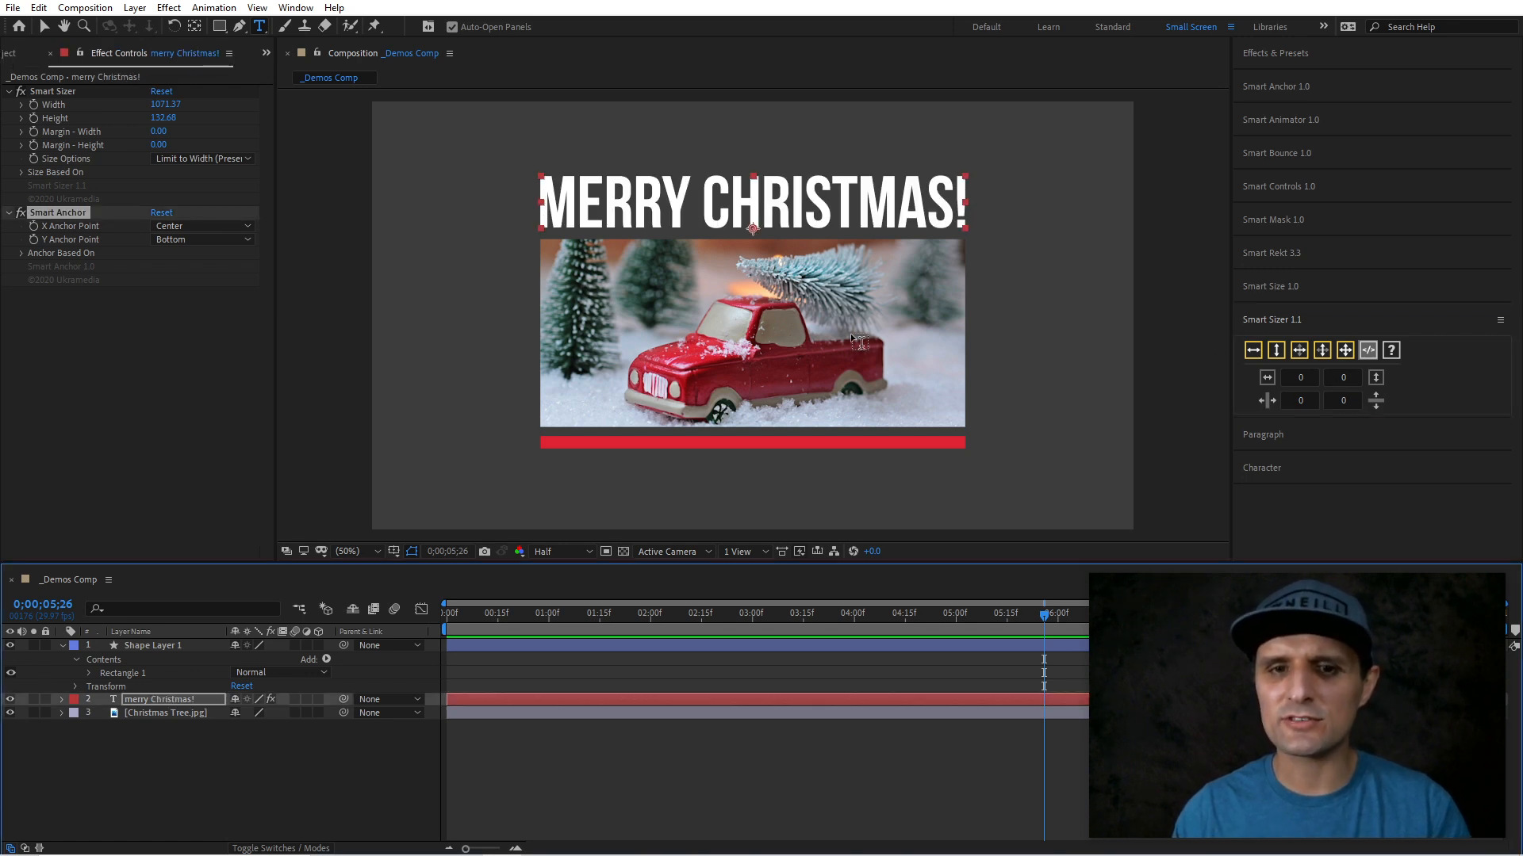
- Select the heading, image and red bar and fit them to a width of 500 with aspect ratio preserved
{"action": "key", "text": "v"}
{"action": "left_click_drag", "start_coordinate": [1009, 176], "coordinate": [817, 477]}
{"action": "left_click", "coordinate": [1299, 378]}
{"action": "type", "text": "500"}
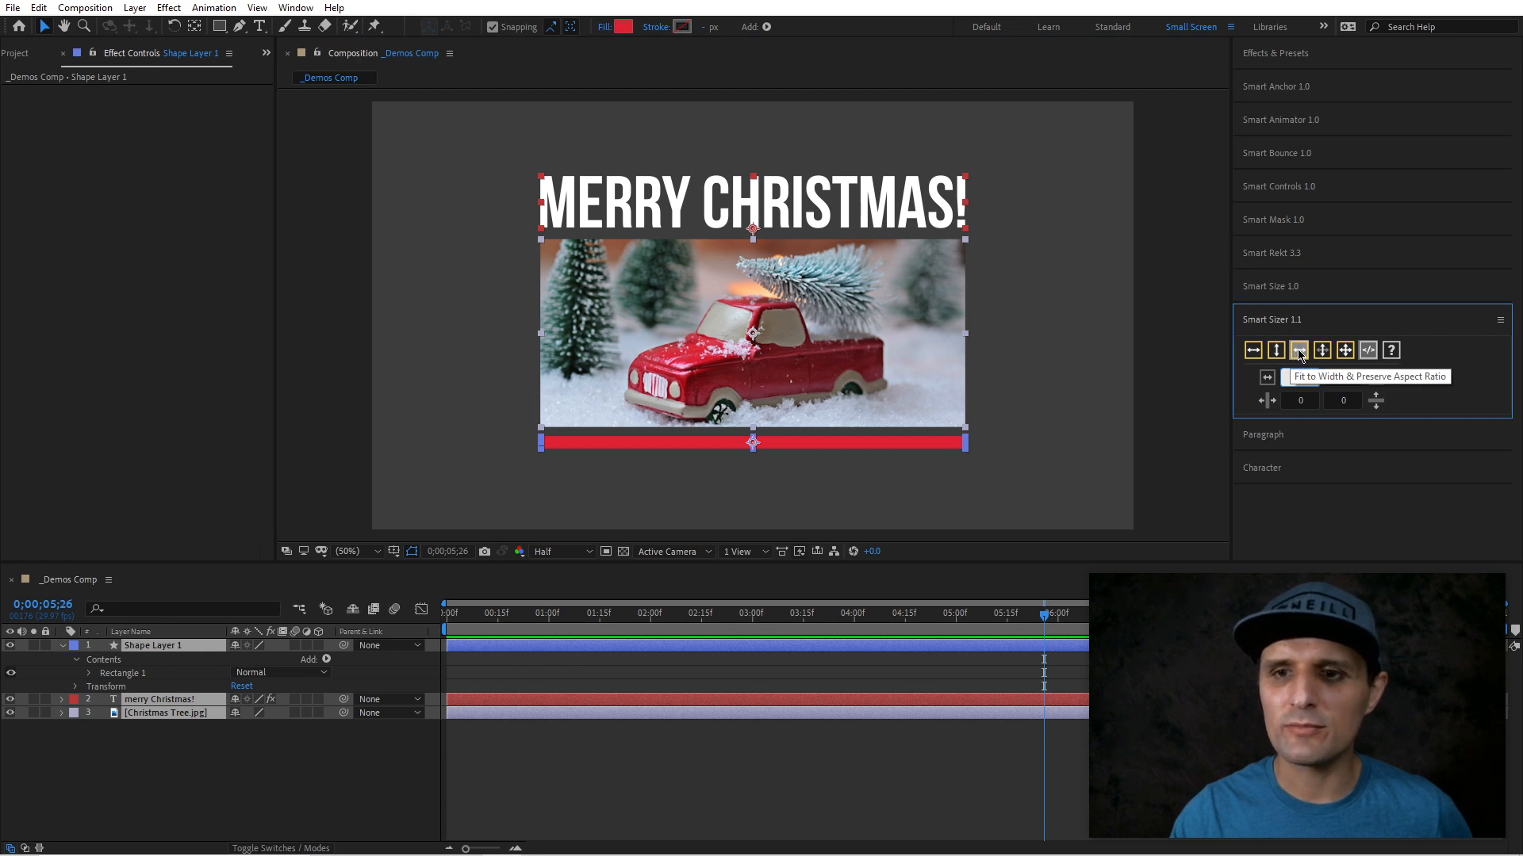
{"action": "left_click", "coordinate": [1299, 354]}
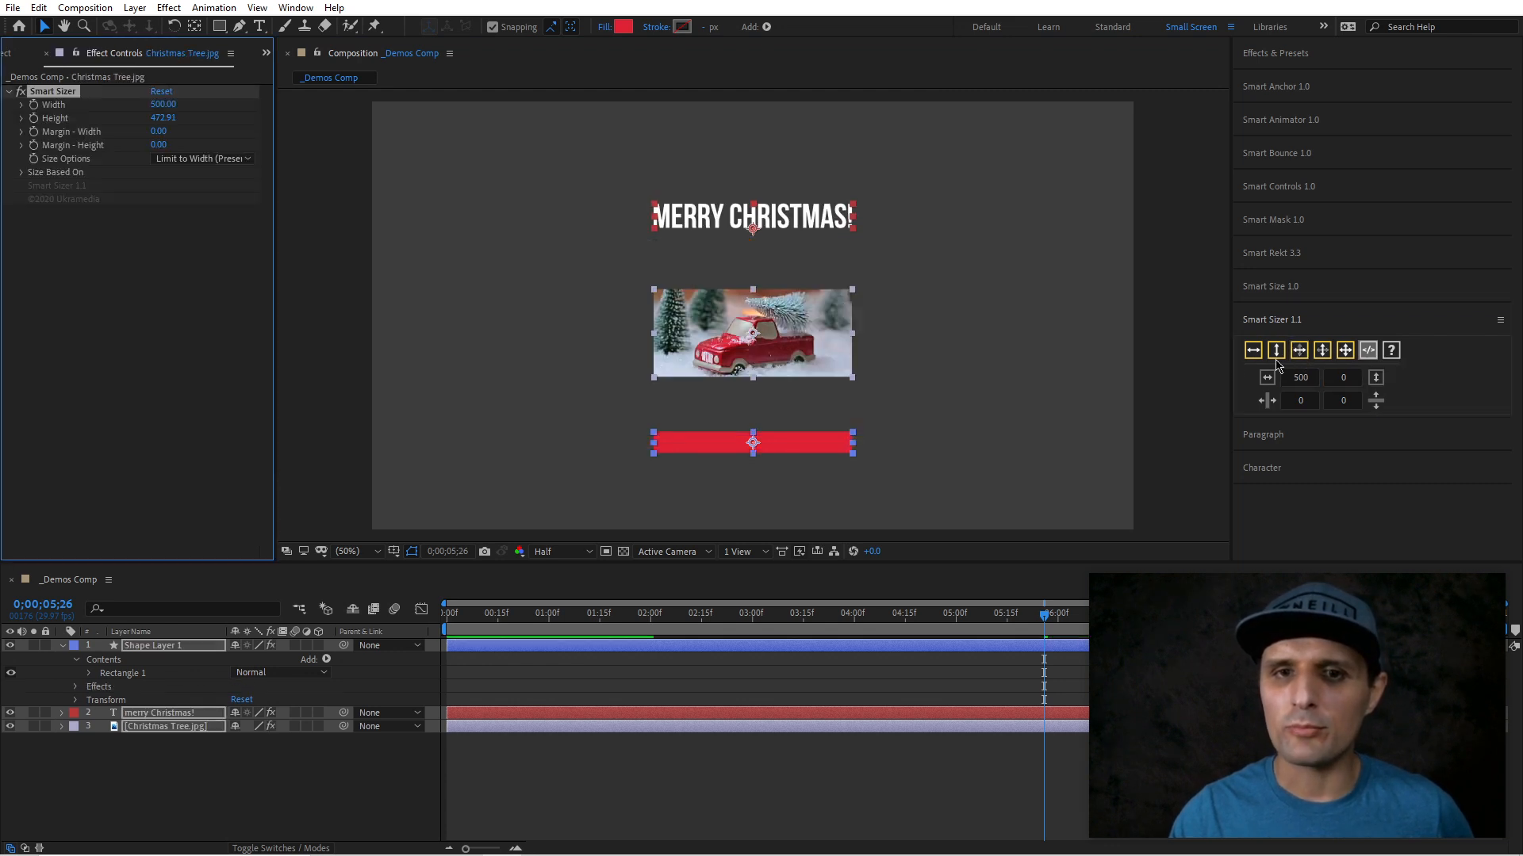
- Move the image up directly beneath the heading and the red bar up just below the image
{"action": "left_click", "coordinate": [865, 332]}
{"action": "left_click_drag", "start_coordinate": [825, 338], "coordinate": [822, 286]}
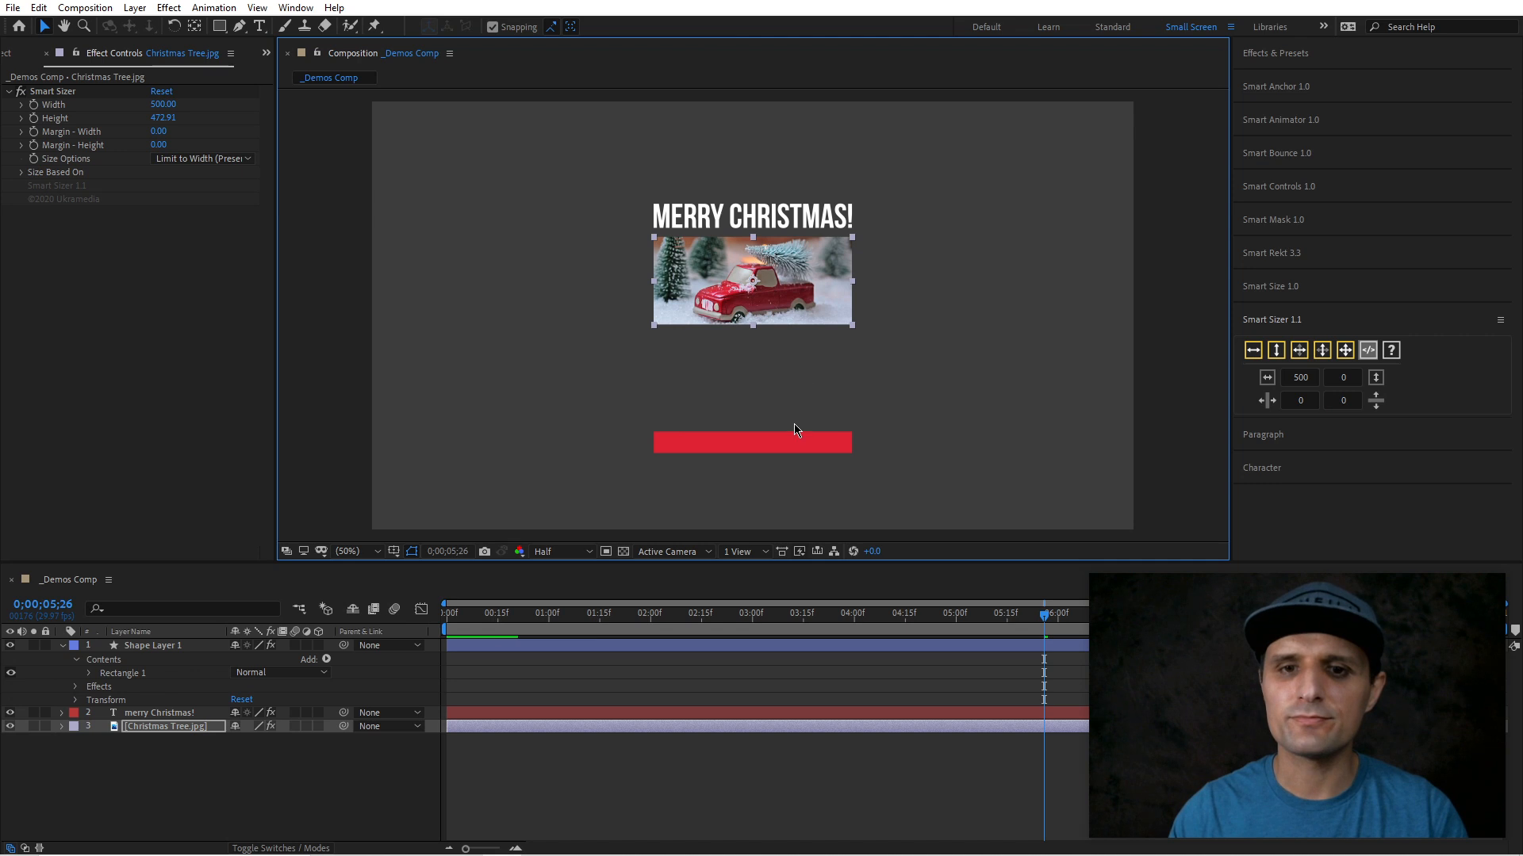
{"action": "left_click", "coordinate": [795, 438]}
{"action": "left_click_drag", "start_coordinate": [795, 438], "coordinate": [796, 341]}
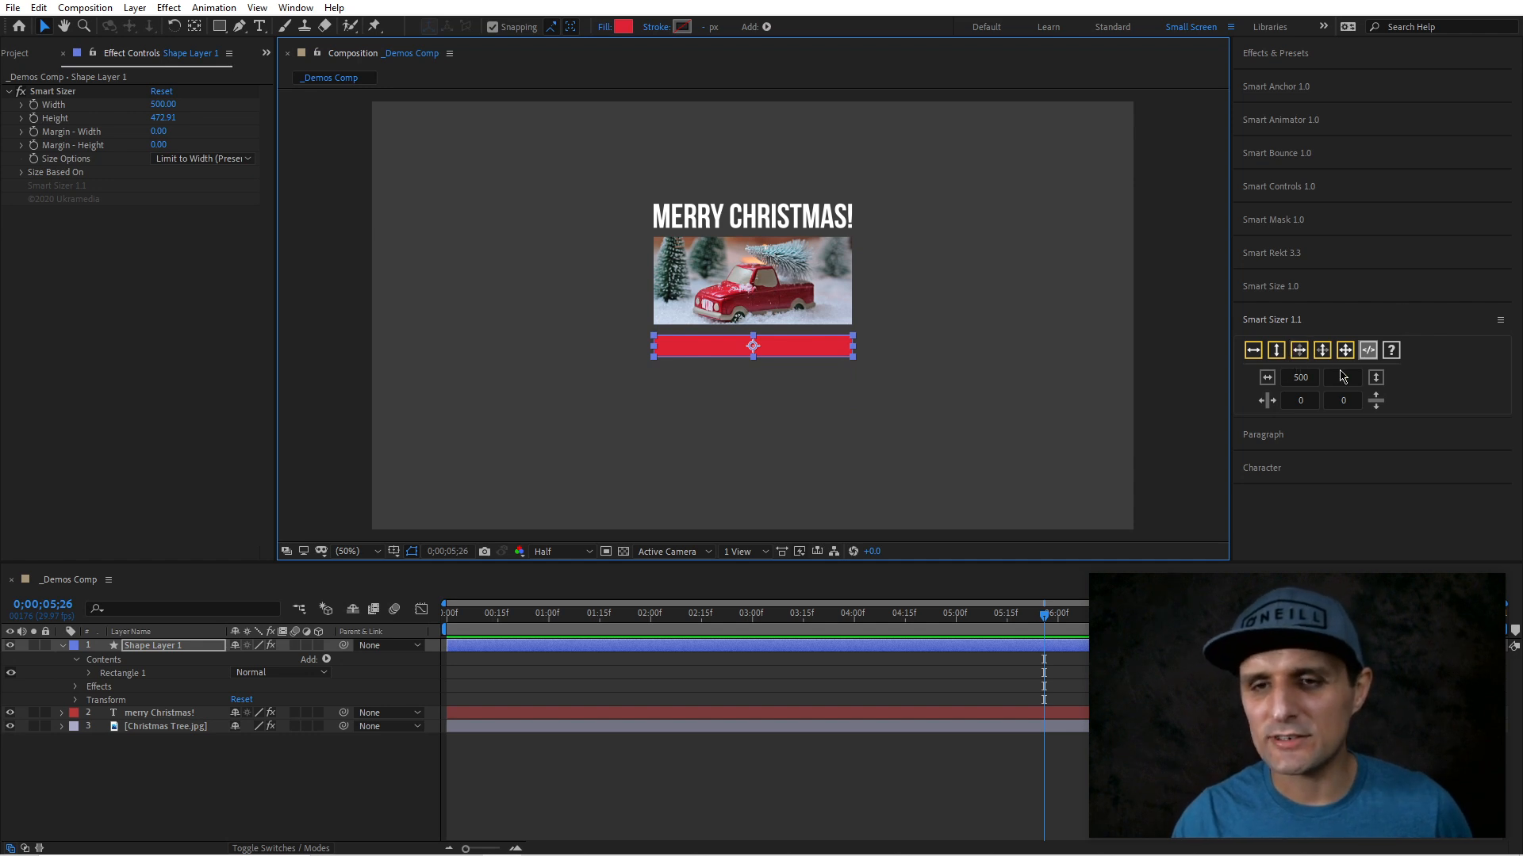
- Close Smart Sizer and locate the Smart Cursor 1.0 preset among the user animation presets
{"action": "left_click", "coordinate": [1292, 321]}
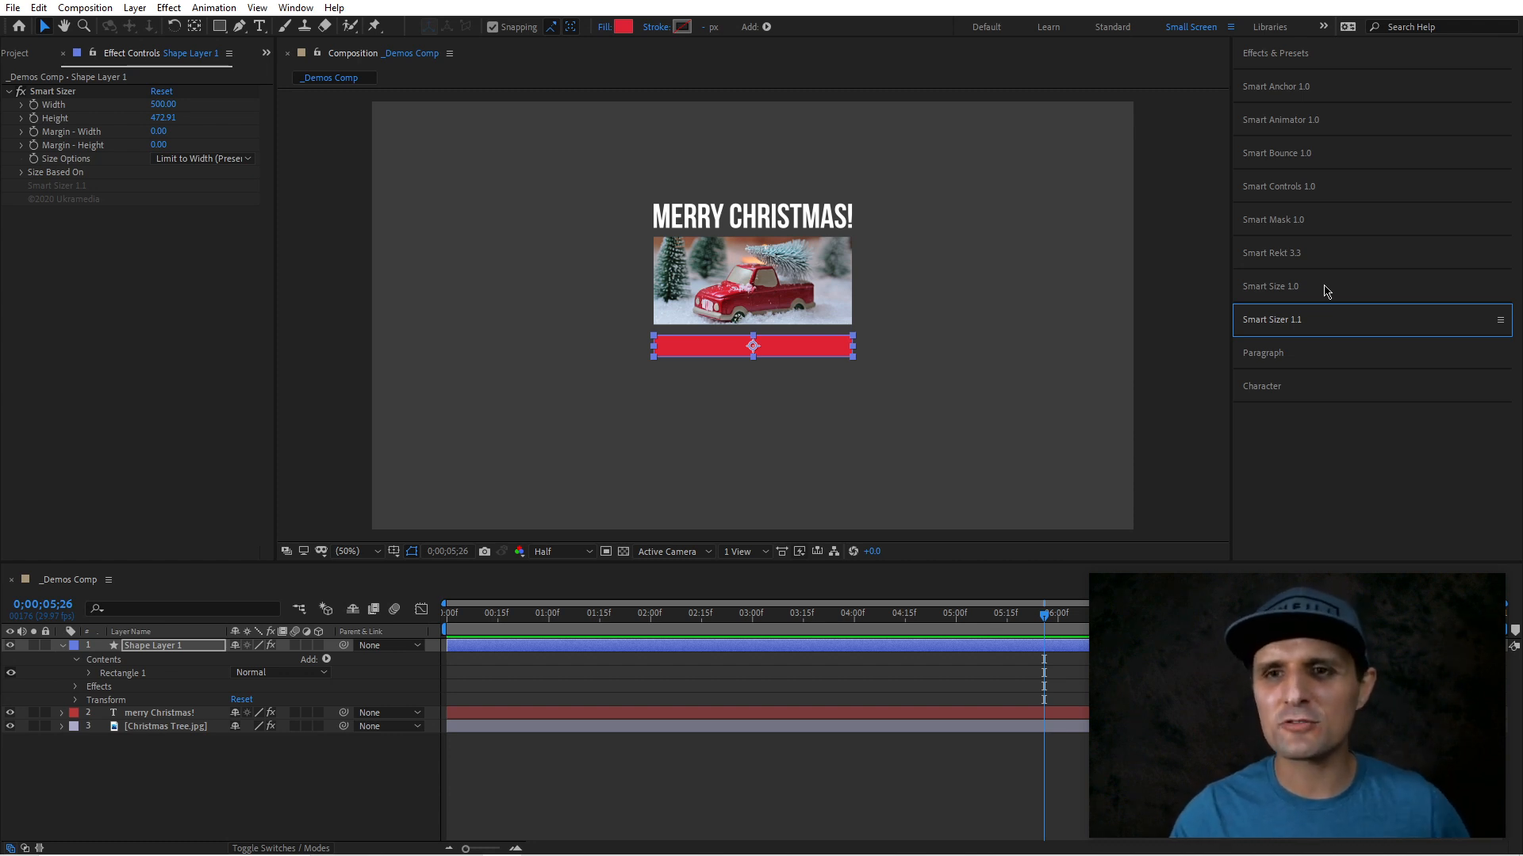
{"action": "left_click", "coordinate": [1295, 55]}
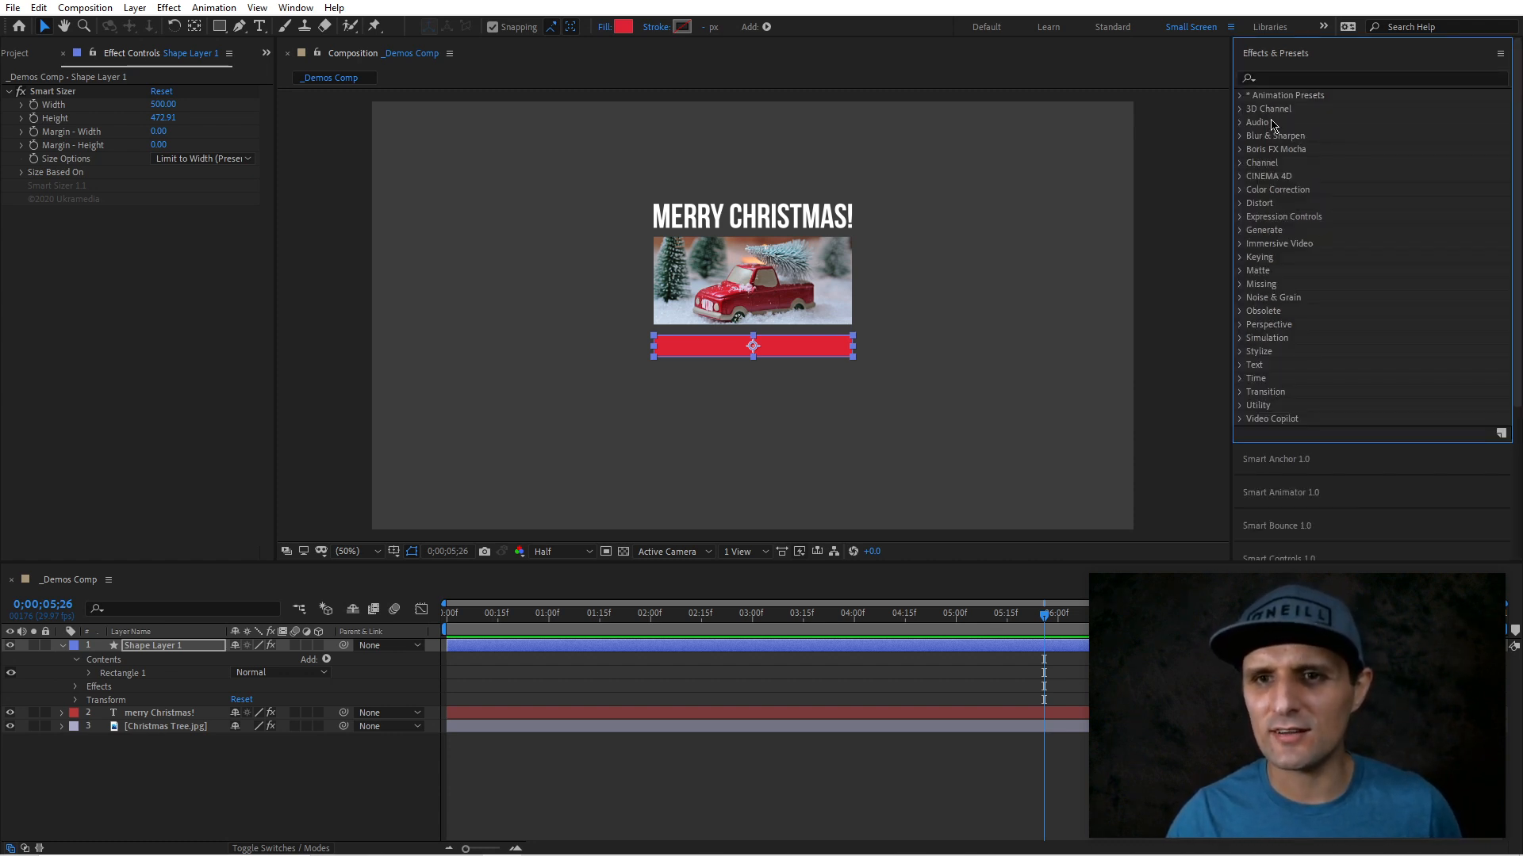
{"action": "left_click", "coordinate": [1240, 95]}
{"action": "left_click", "coordinate": [1253, 122]}
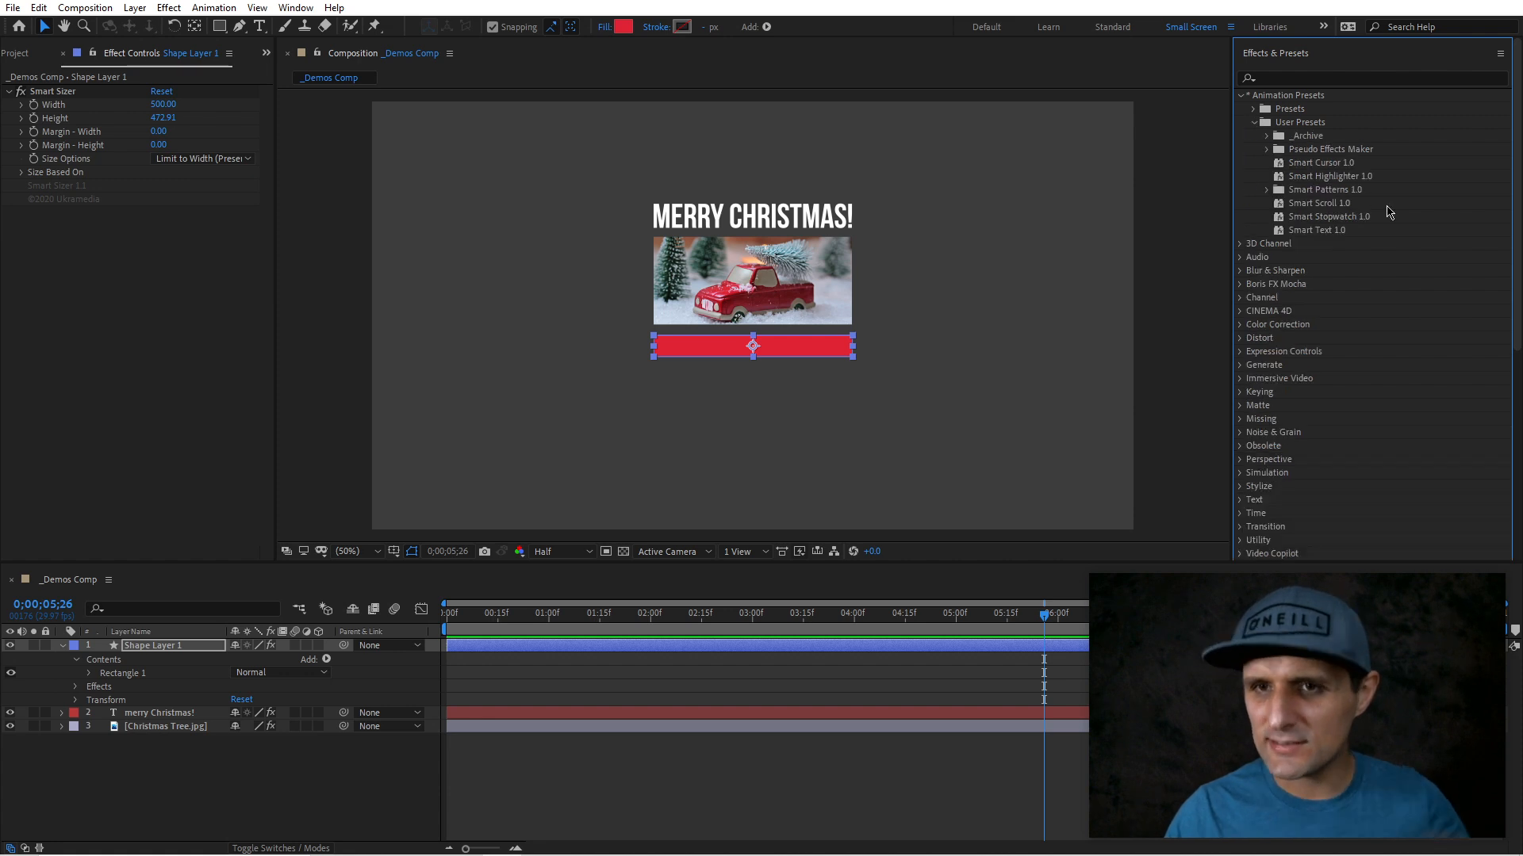
{"action": "left_click", "coordinate": [1331, 163]}
- Delete all layers from _Demos Comp
{"action": "left_click", "coordinate": [298, 765]}
{"action": "key", "text": "ctrl+a"}
{"action": "key", "text": "Delete"}
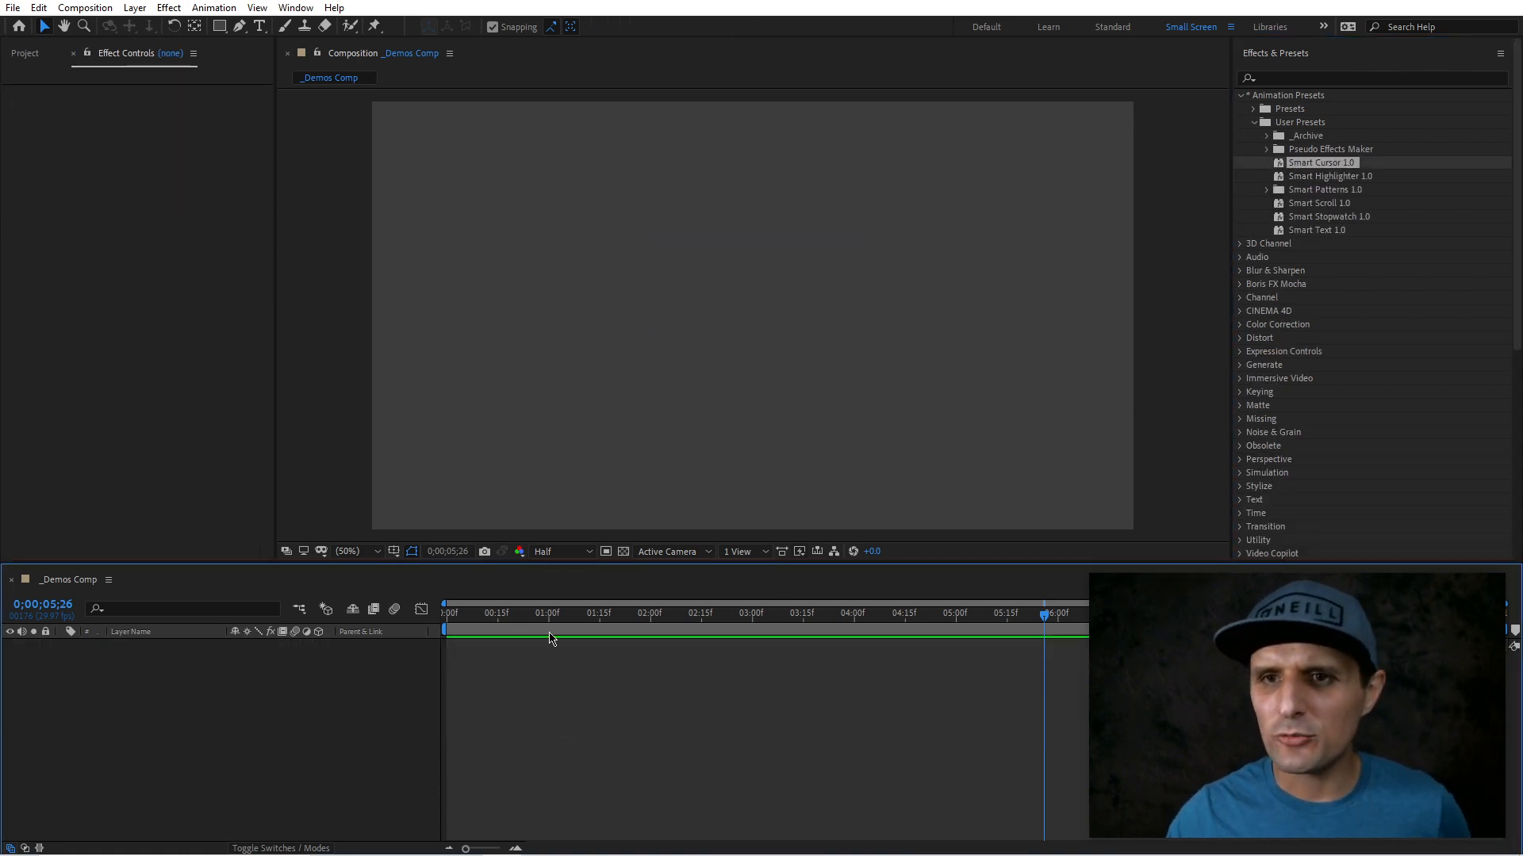
- Apply the Smart Cursor 1.0 preset to the empty composition and set the cursor size to 174
{"action": "left_click", "coordinate": [1343, 166]}
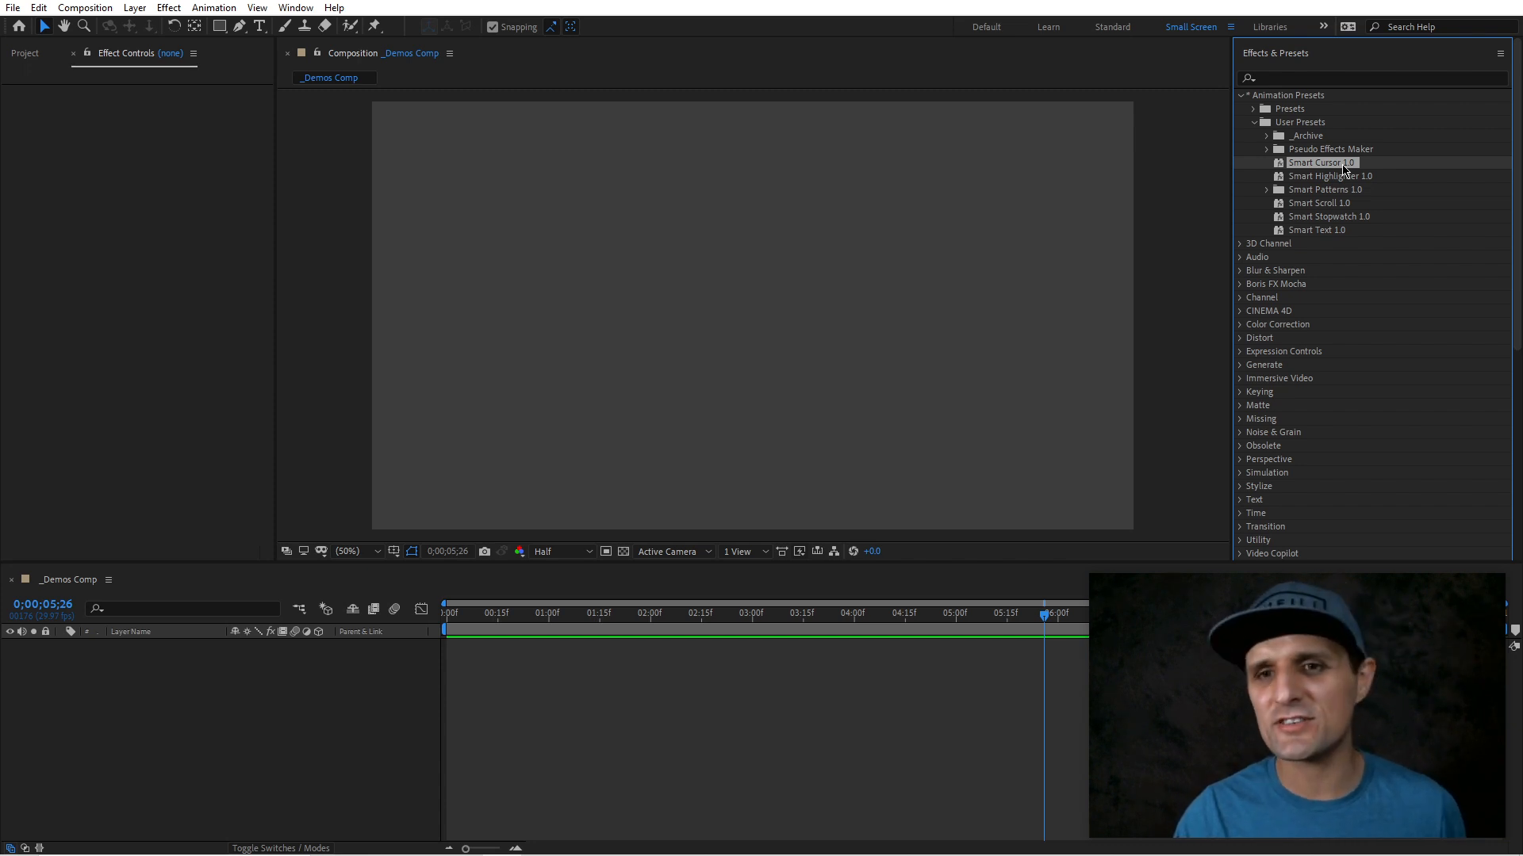
{"action": "left_click_drag", "start_coordinate": [1334, 167], "coordinate": [1002, 313]}
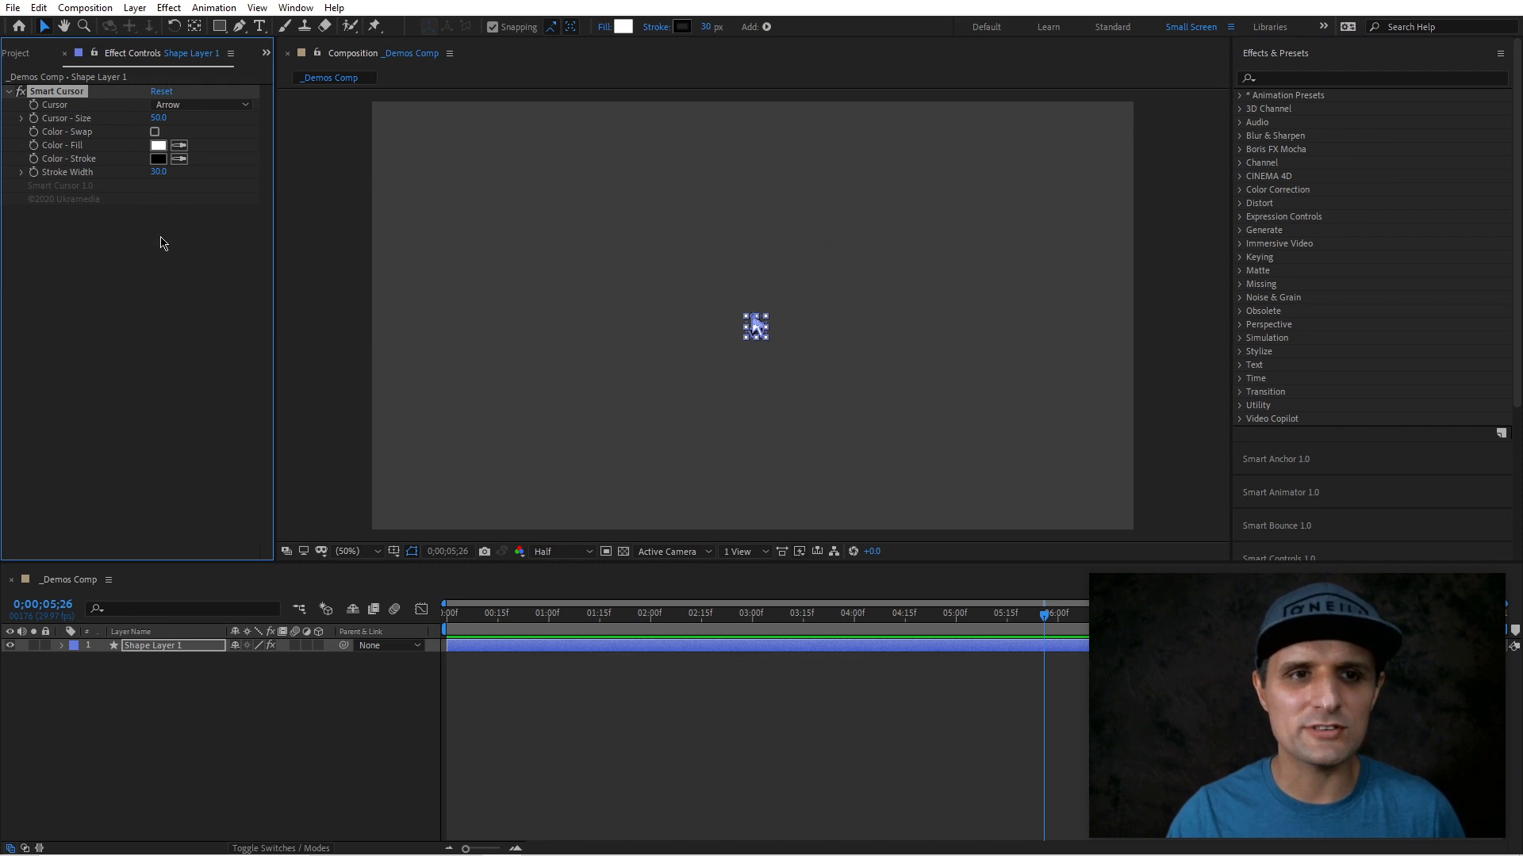
{"action": "left_click_drag", "start_coordinate": [159, 117], "coordinate": [202, 117]}
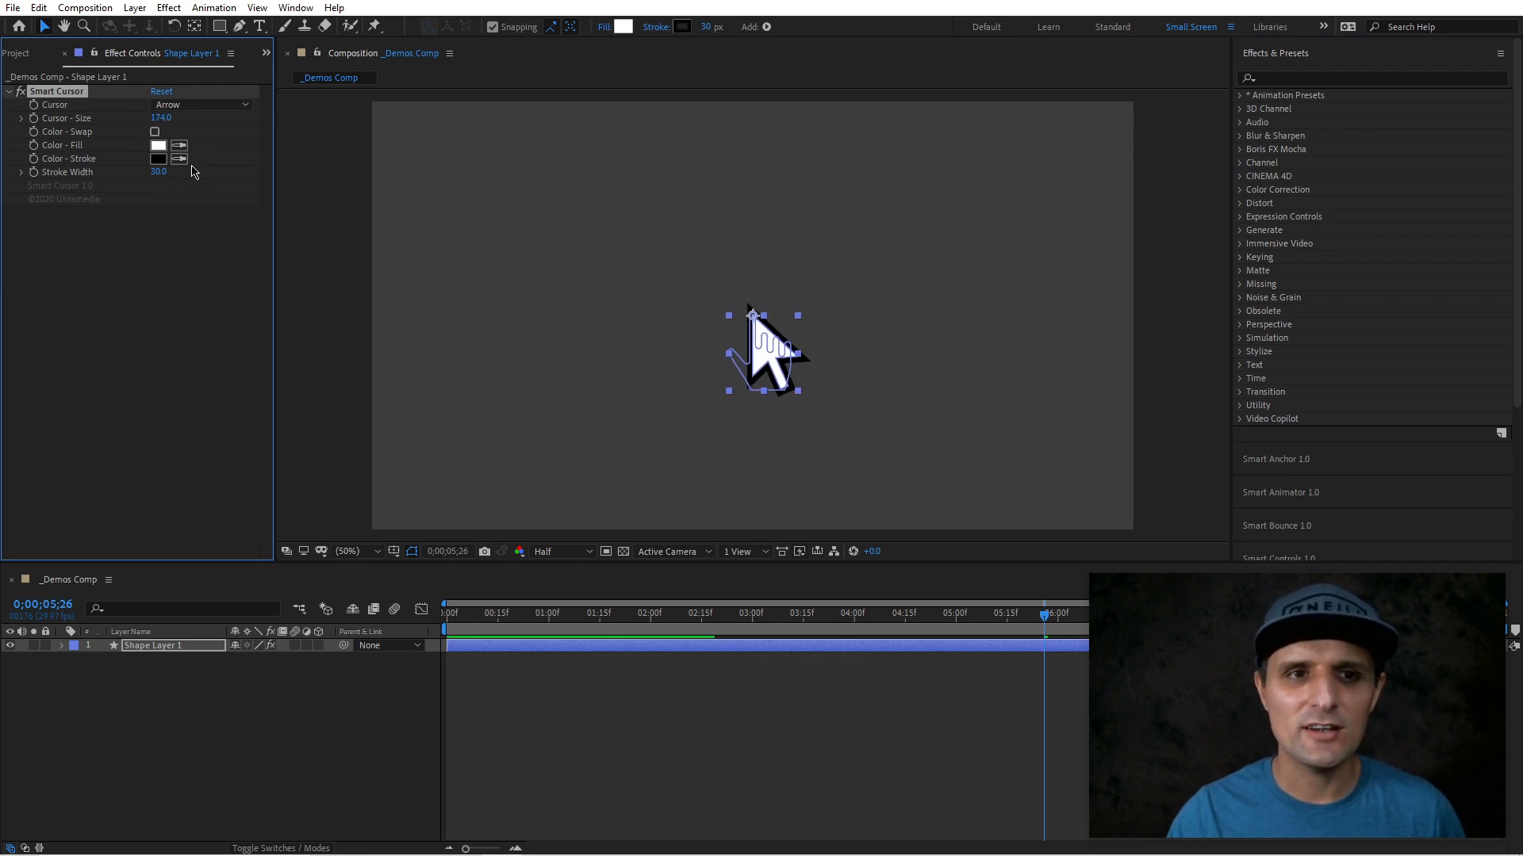
- Switch the cursor type to Hand and back to Arrow, and move the cursor shape to the composition's upper middle
{"action": "left_click", "coordinate": [189, 139]}
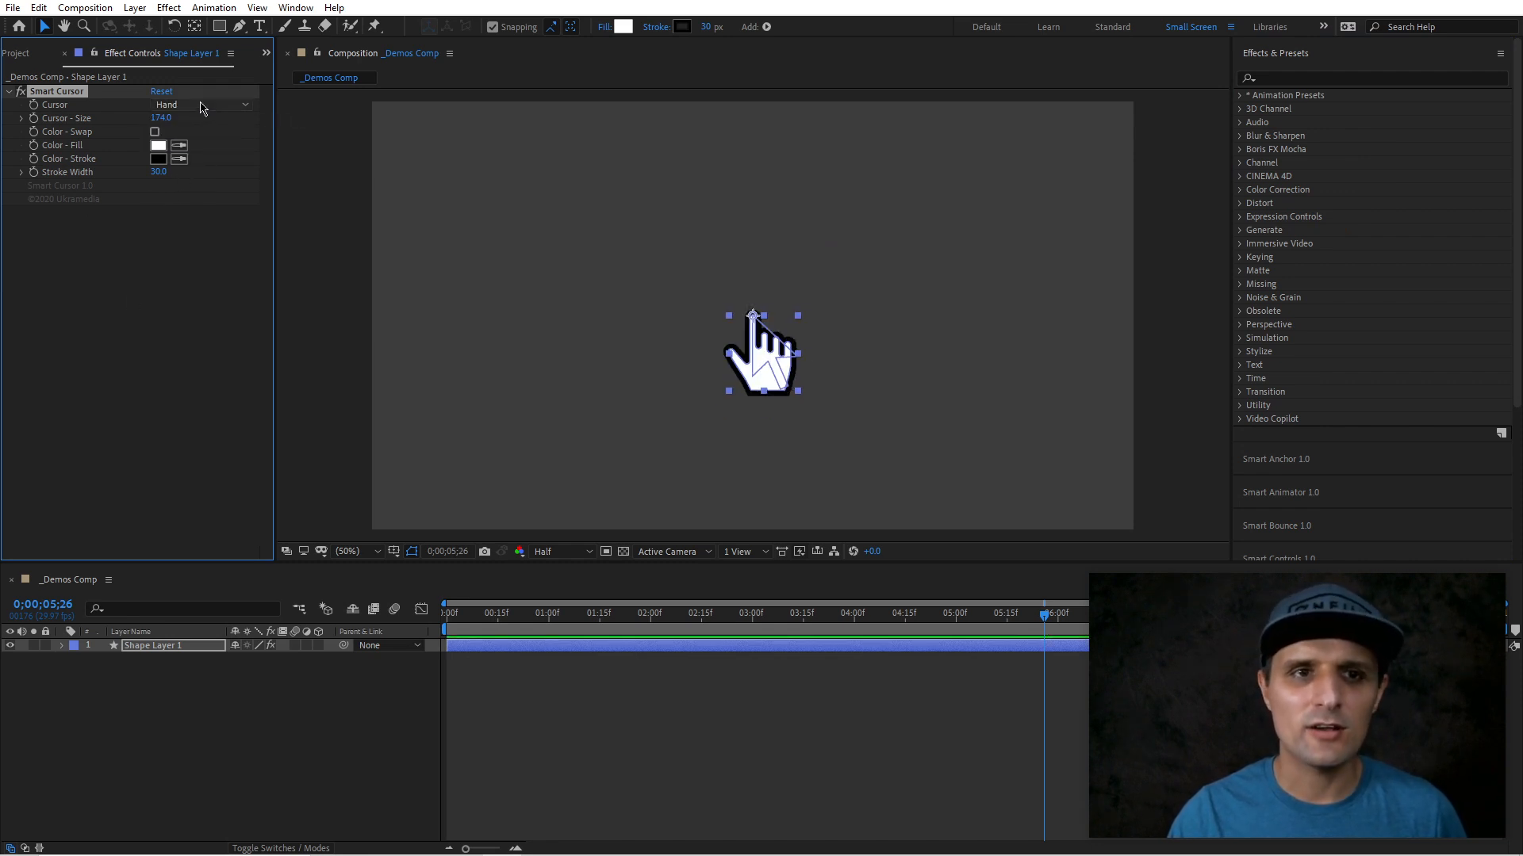
{"action": "left_click", "coordinate": [207, 105]}
{"action": "left_click", "coordinate": [206, 122]}
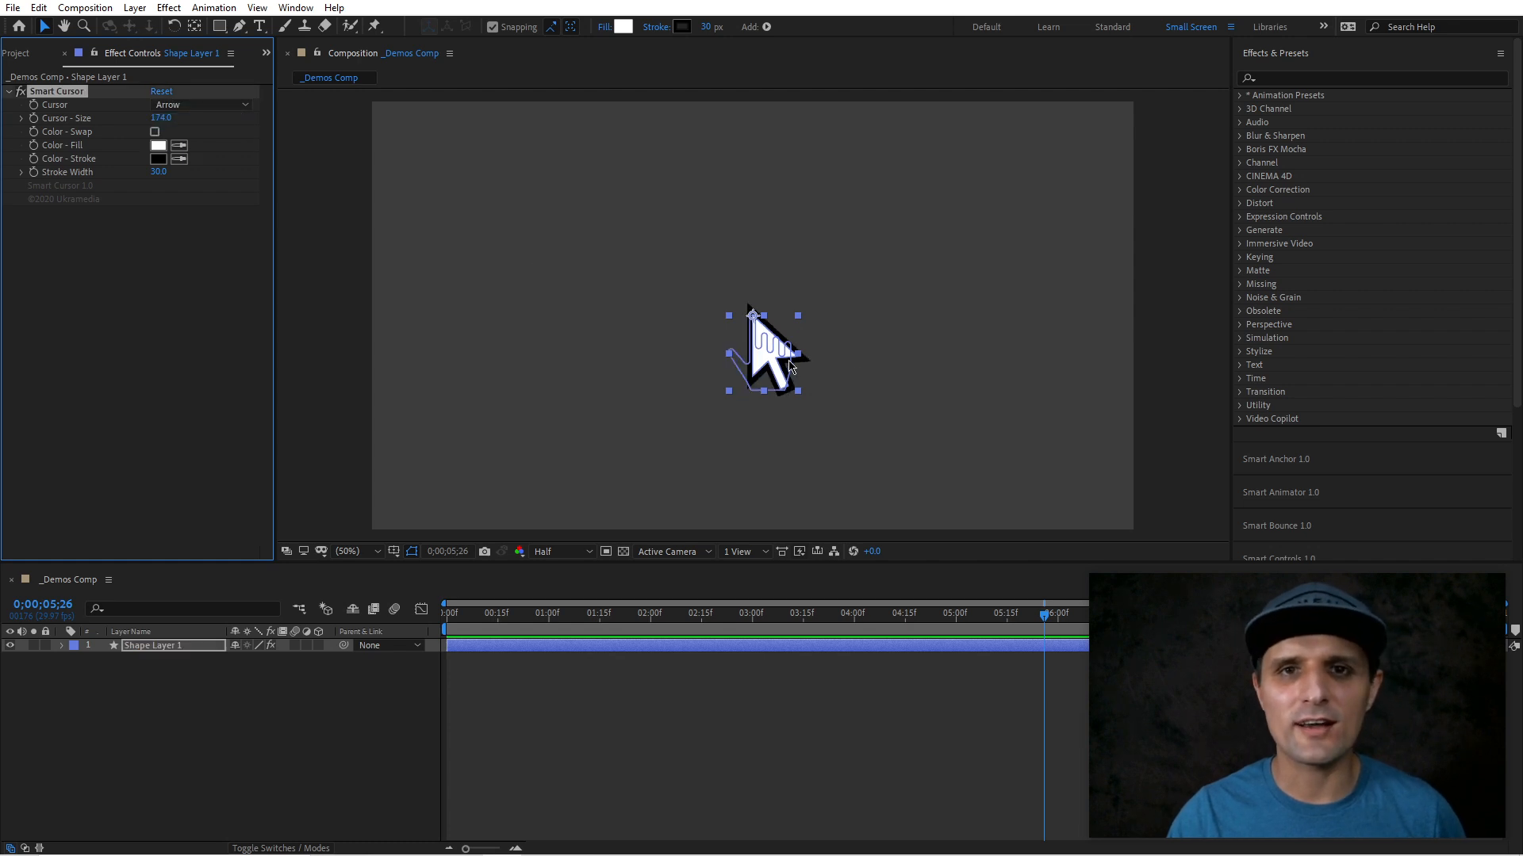
{"action": "left_click_drag", "start_coordinate": [772, 375], "coordinate": [742, 268]}
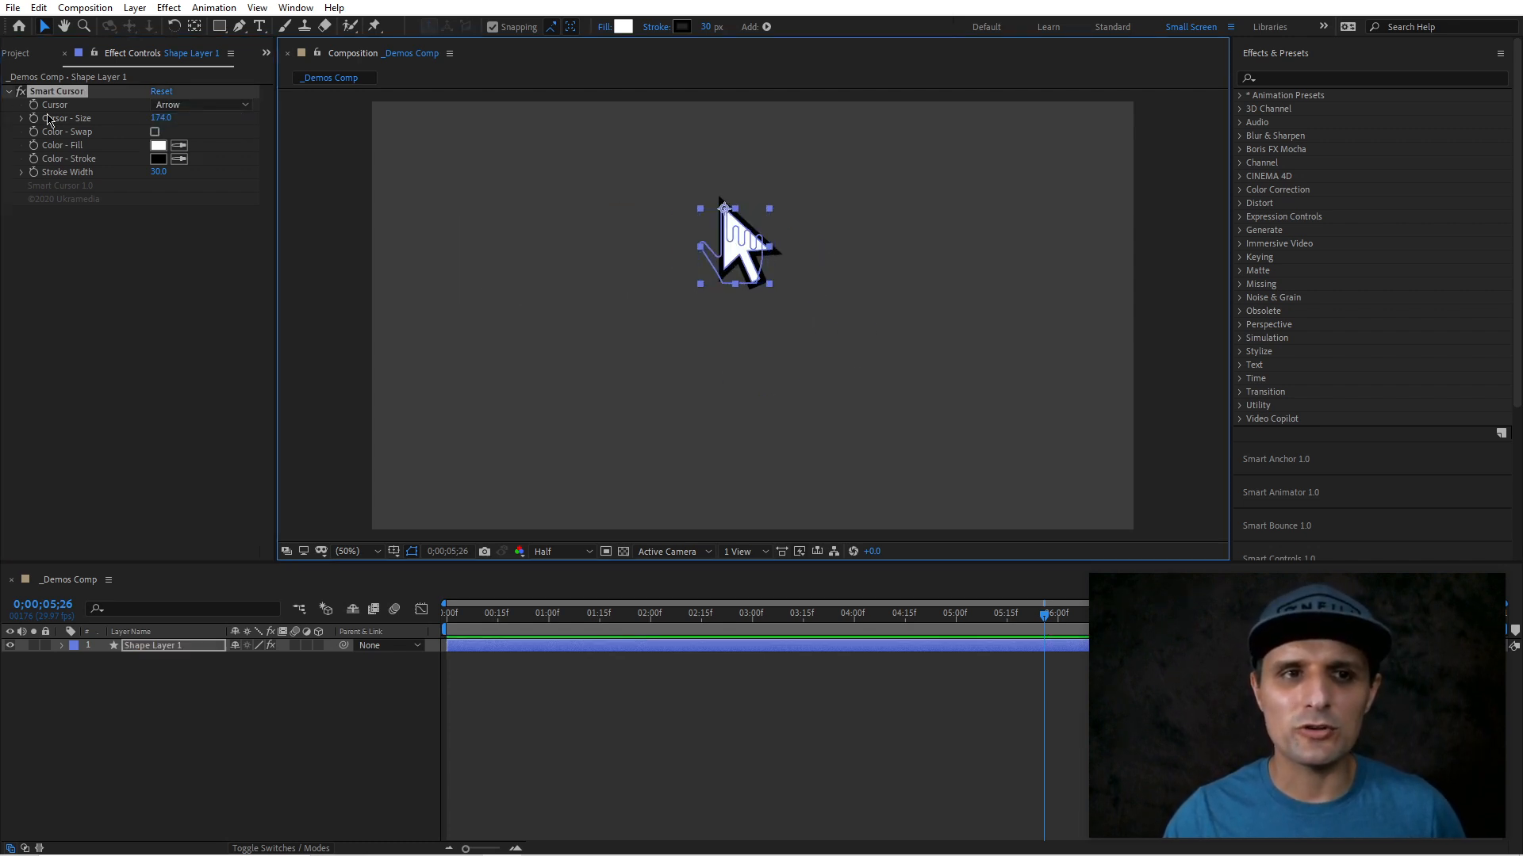
- Try the Hand cursor type and the color swap, returning each to Arrow and unswapped colors
{"action": "left_click", "coordinate": [199, 105]}
{"action": "left_click", "coordinate": [208, 138]}
{"action": "left_click", "coordinate": [218, 105]}
{"action": "left_click", "coordinate": [208, 123]}
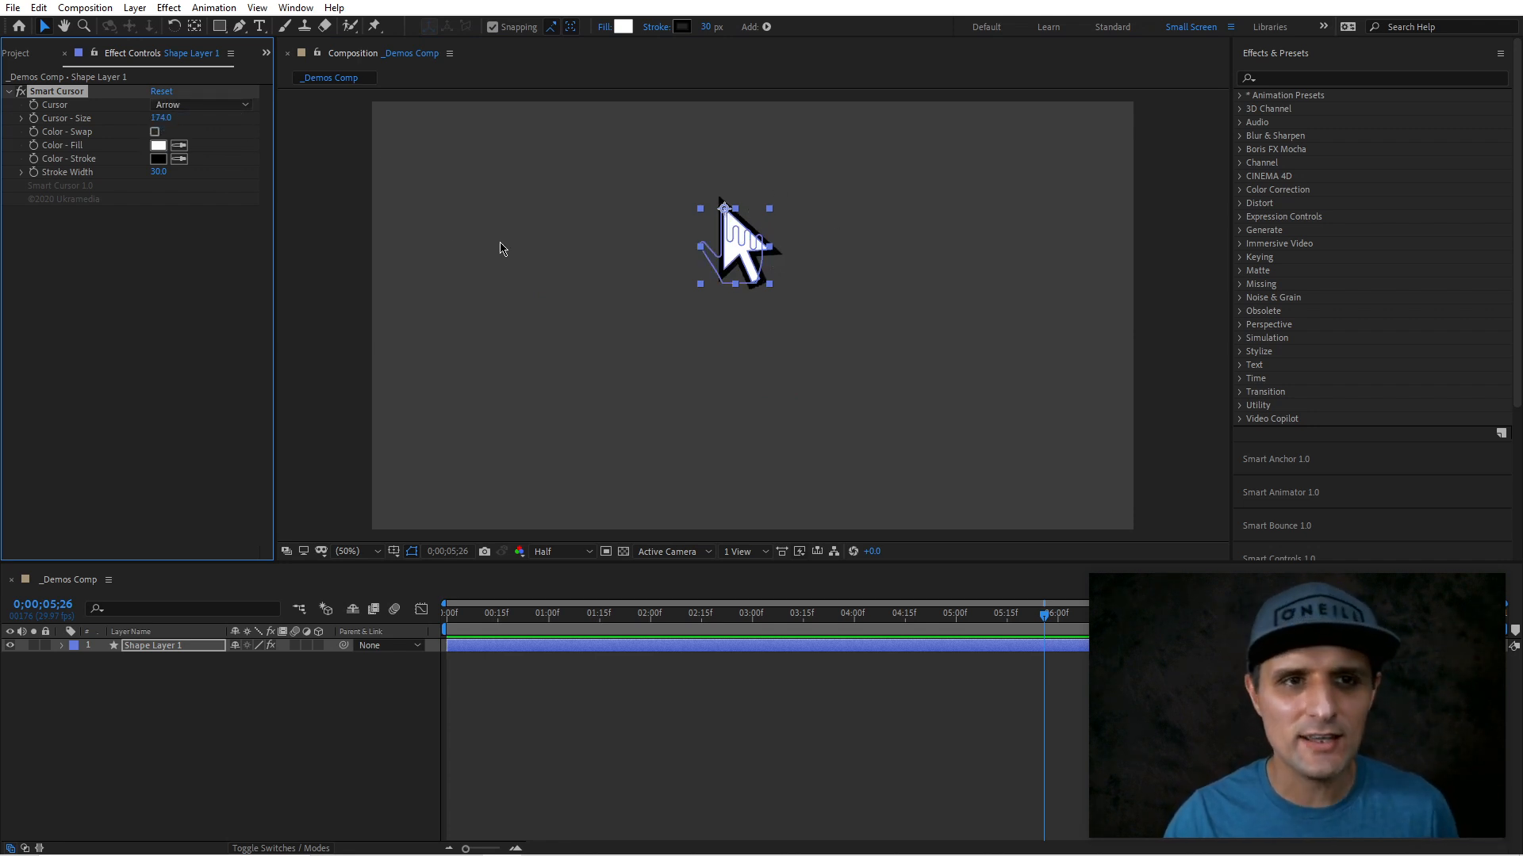
{"action": "left_click", "coordinate": [155, 133]}
{"action": "left_click", "coordinate": [154, 133]}
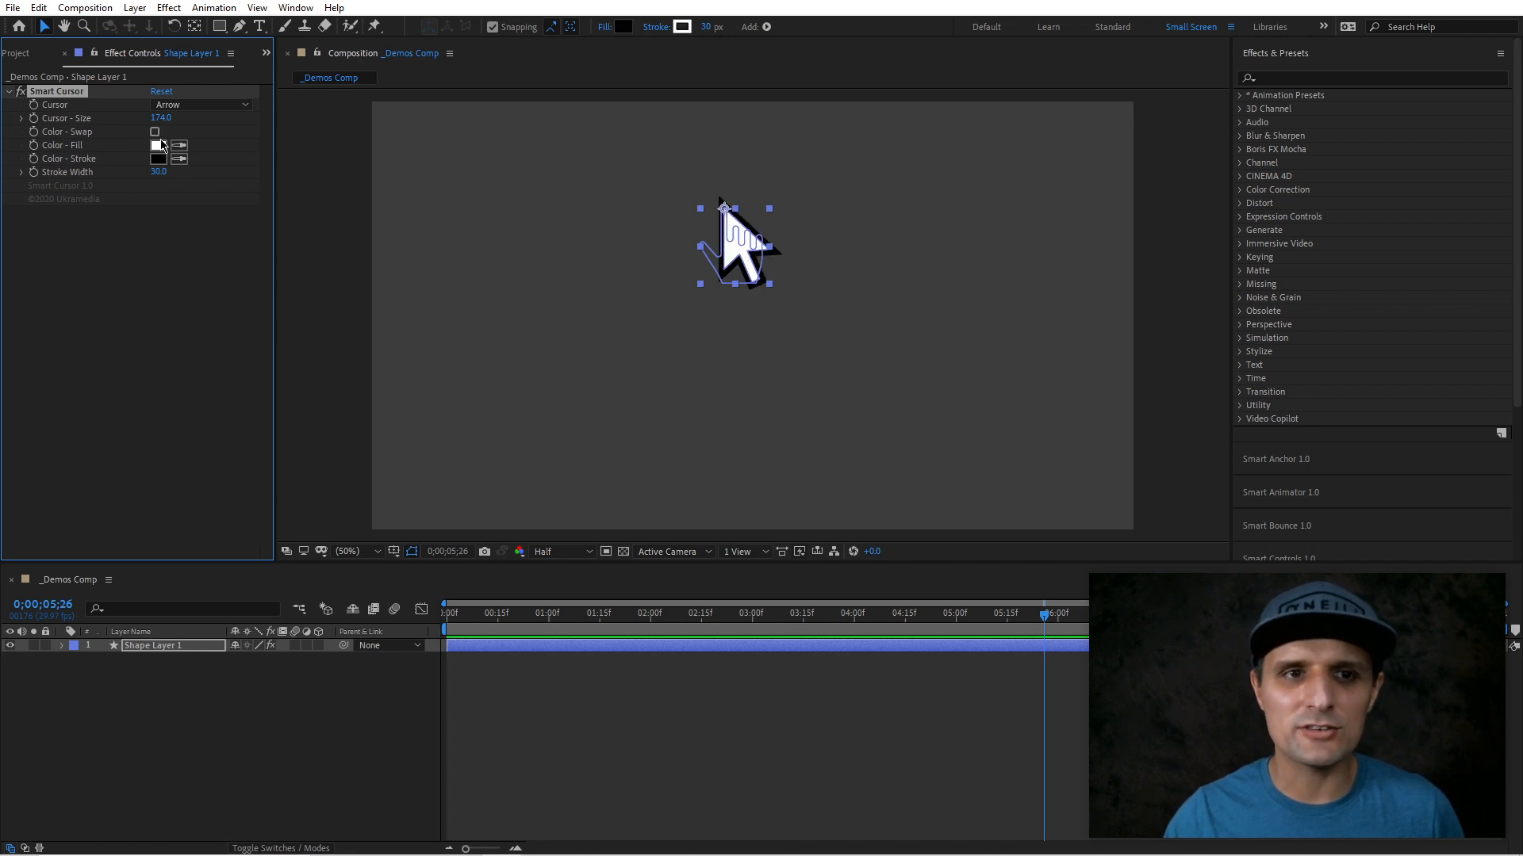
- Try a red fill color on the Smart Cursor arrow and cancel the color change
{"action": "left_click", "coordinate": [158, 146]}
{"action": "left_click", "coordinate": [694, 466]}
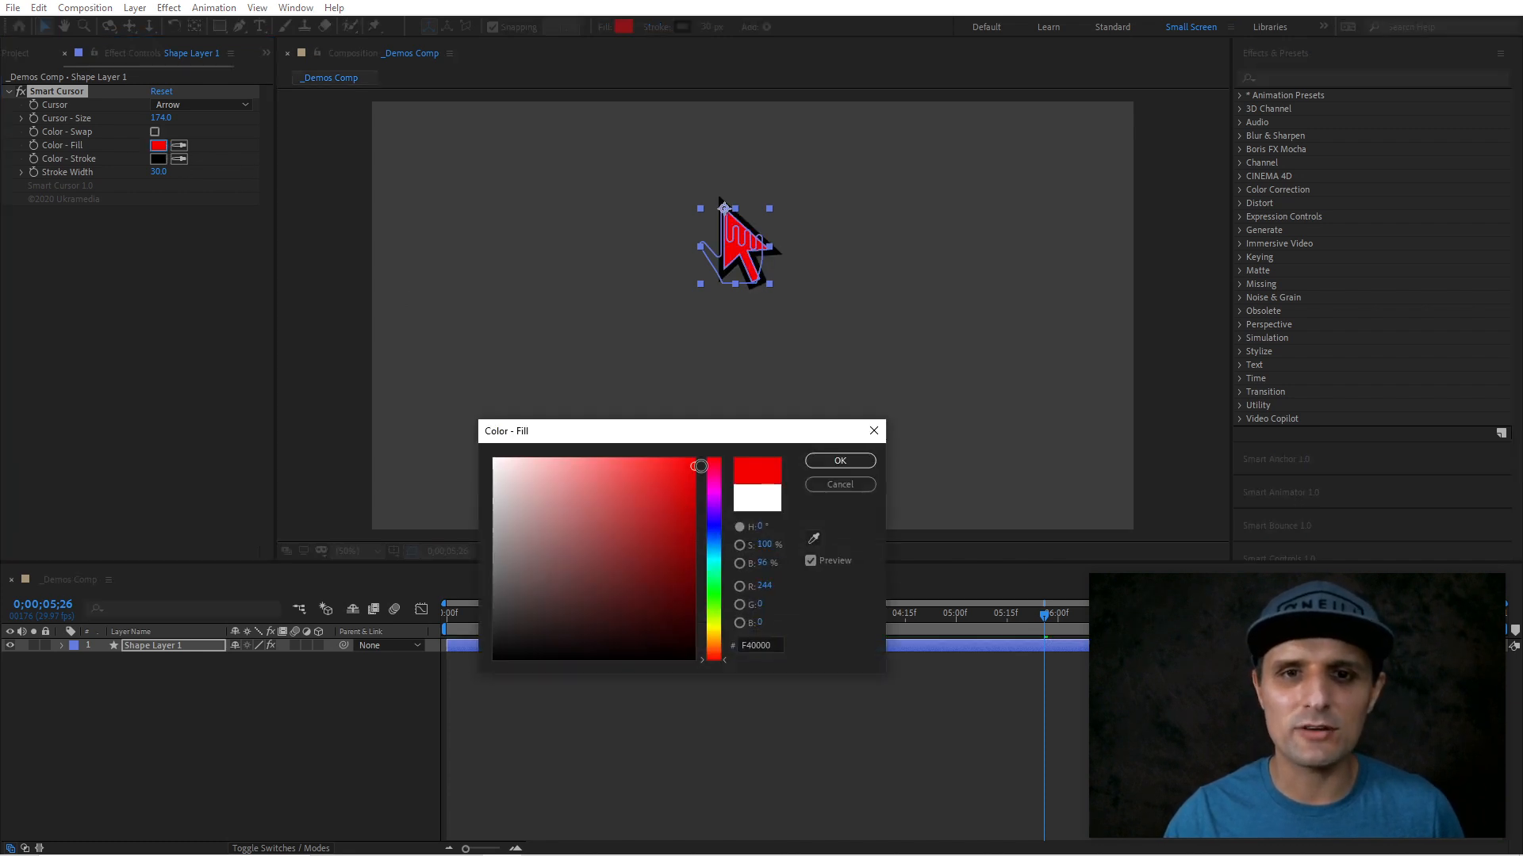
{"action": "left_click", "coordinate": [840, 487]}
- Try a much thicker cursor stroke and the Hand cursor type, and undo both changes
{"action": "mouse_move", "coordinate": [159, 172]}
{"action": "left_mouse_down"}
{"action": "mouse_move", "coordinate": [269, 171]}
{"action": "mouse_move", "coordinate": [228, 170]}
{"action": "left_mouse_up"}
{"action": "left_click", "coordinate": [191, 106]}
{"action": "left_click", "coordinate": [194, 140]}
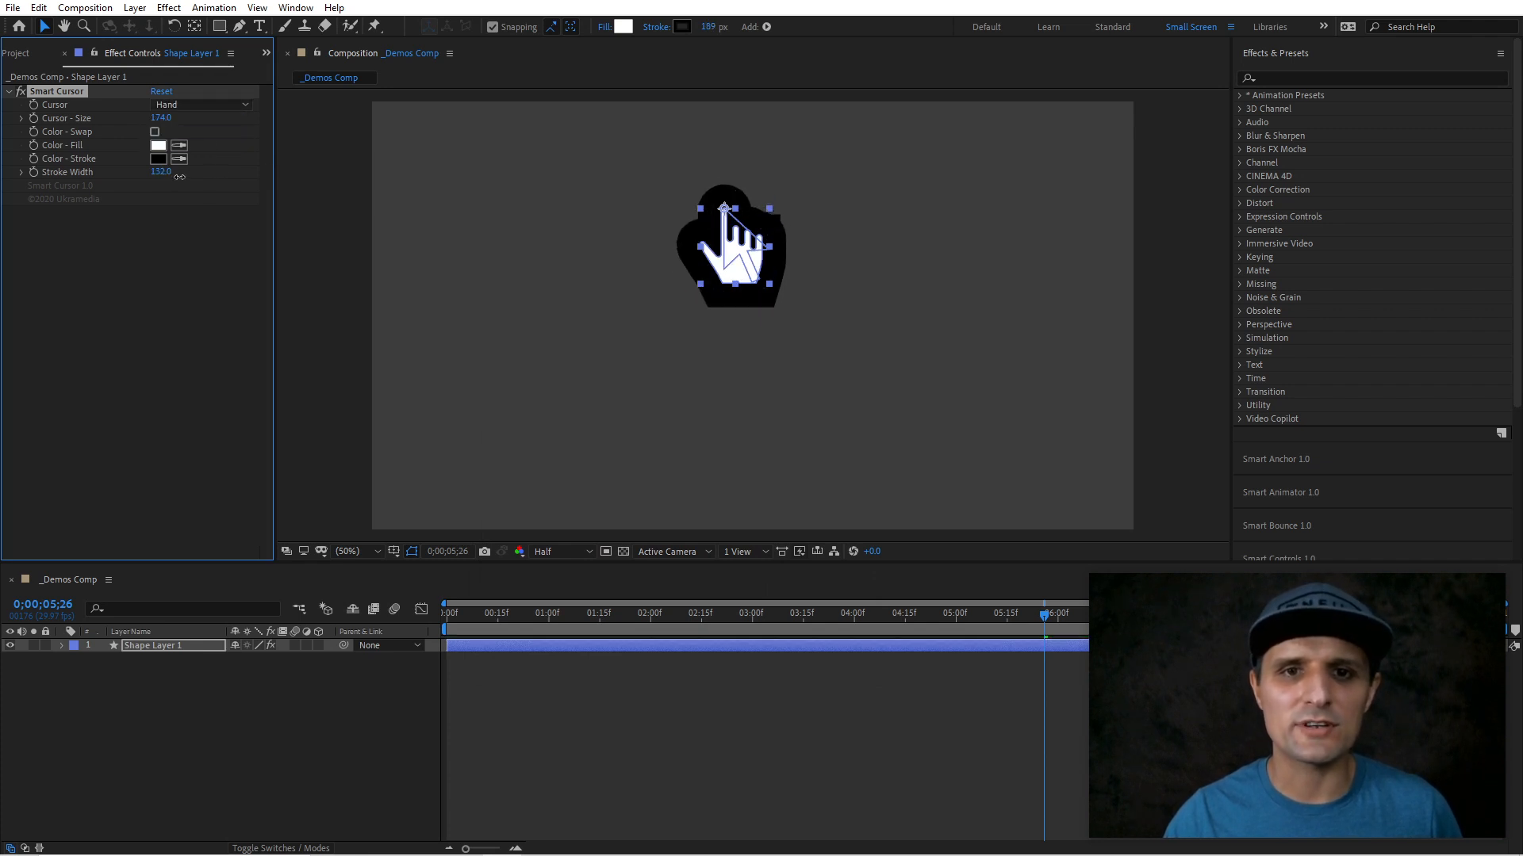
{"action": "key", "text": "ctrl+z"}
{"action": "key", "text": "ctrl+z"}
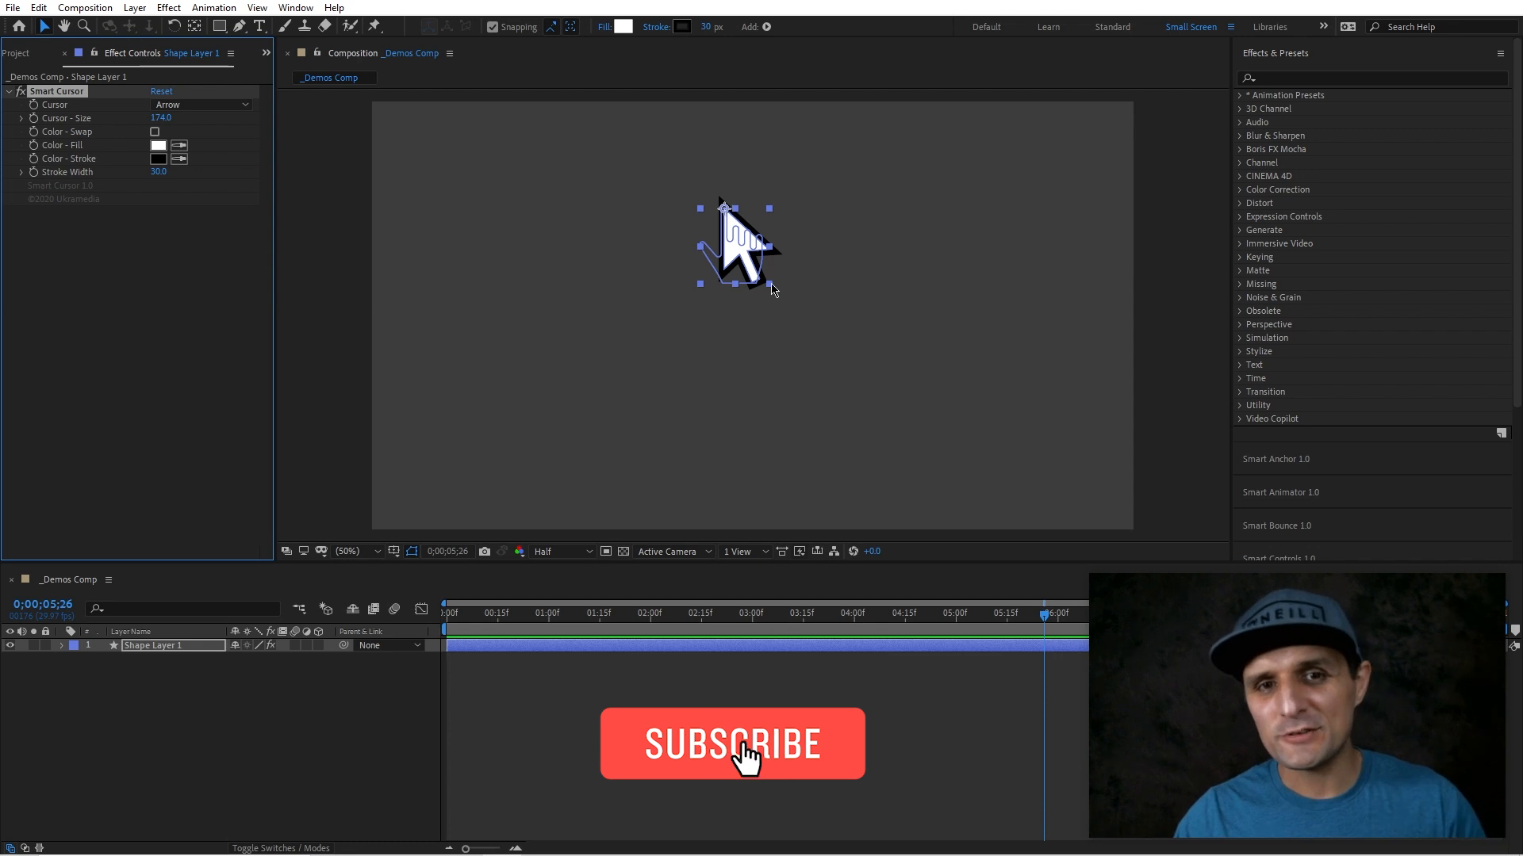
- Delete the cursor shape layer from the composition
{"action": "key", "text": "Delete"}
{"action": "left_click", "coordinate": [187, 646]}
{"action": "key", "text": "Delete"}
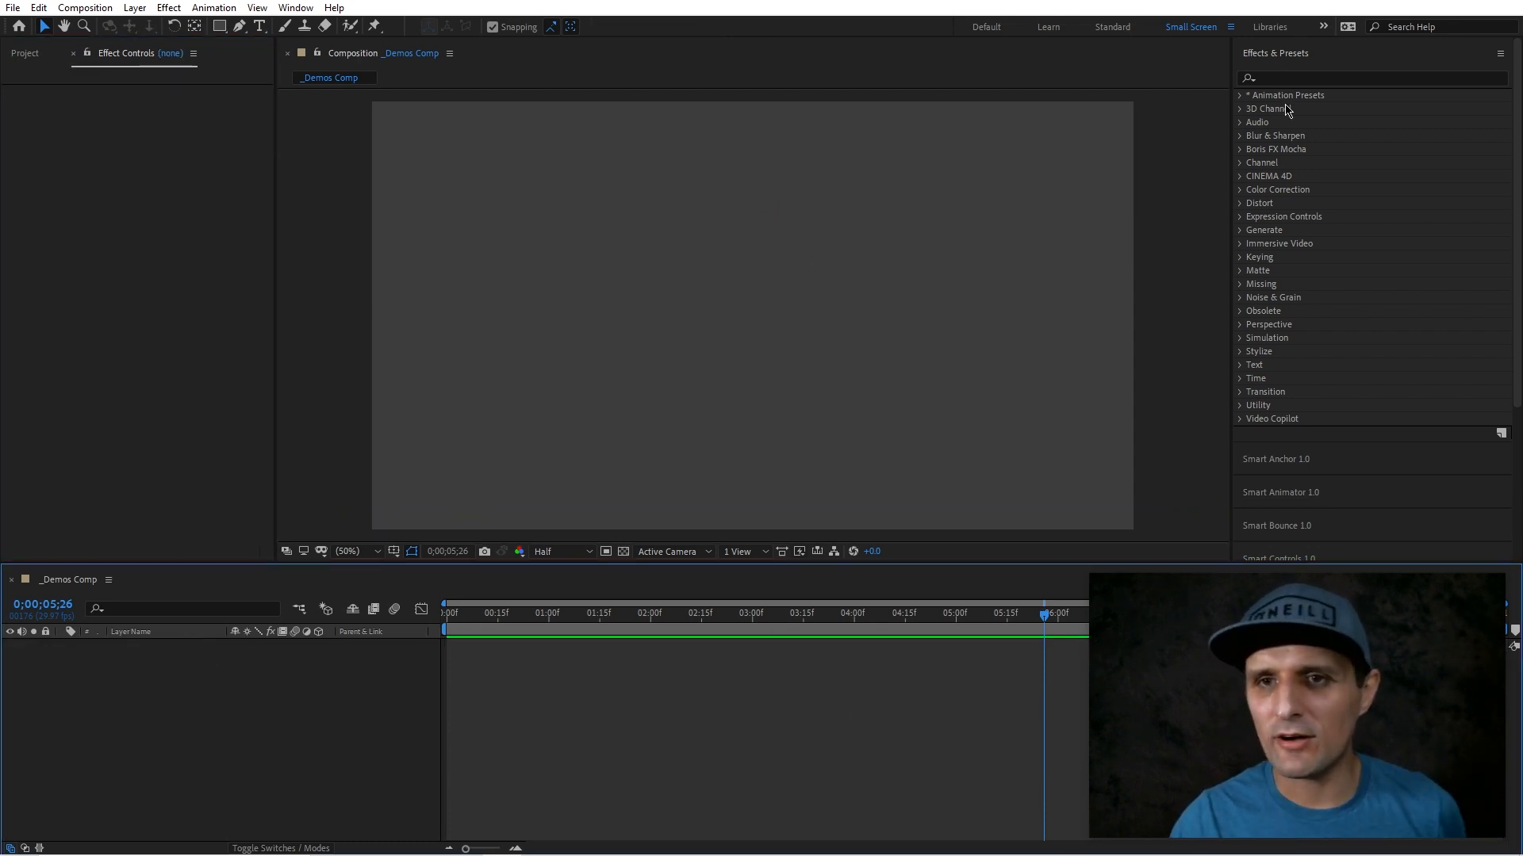
{"action": "left_click", "coordinate": [1240, 95]}
{"action": "left_click", "coordinate": [1254, 122]}
{"action": "left_click", "coordinate": [1363, 176]}
- Create a centered text layer reading "one two three four" and return to the Selection tool
{"action": "double_click", "coordinate": [267, 27]}
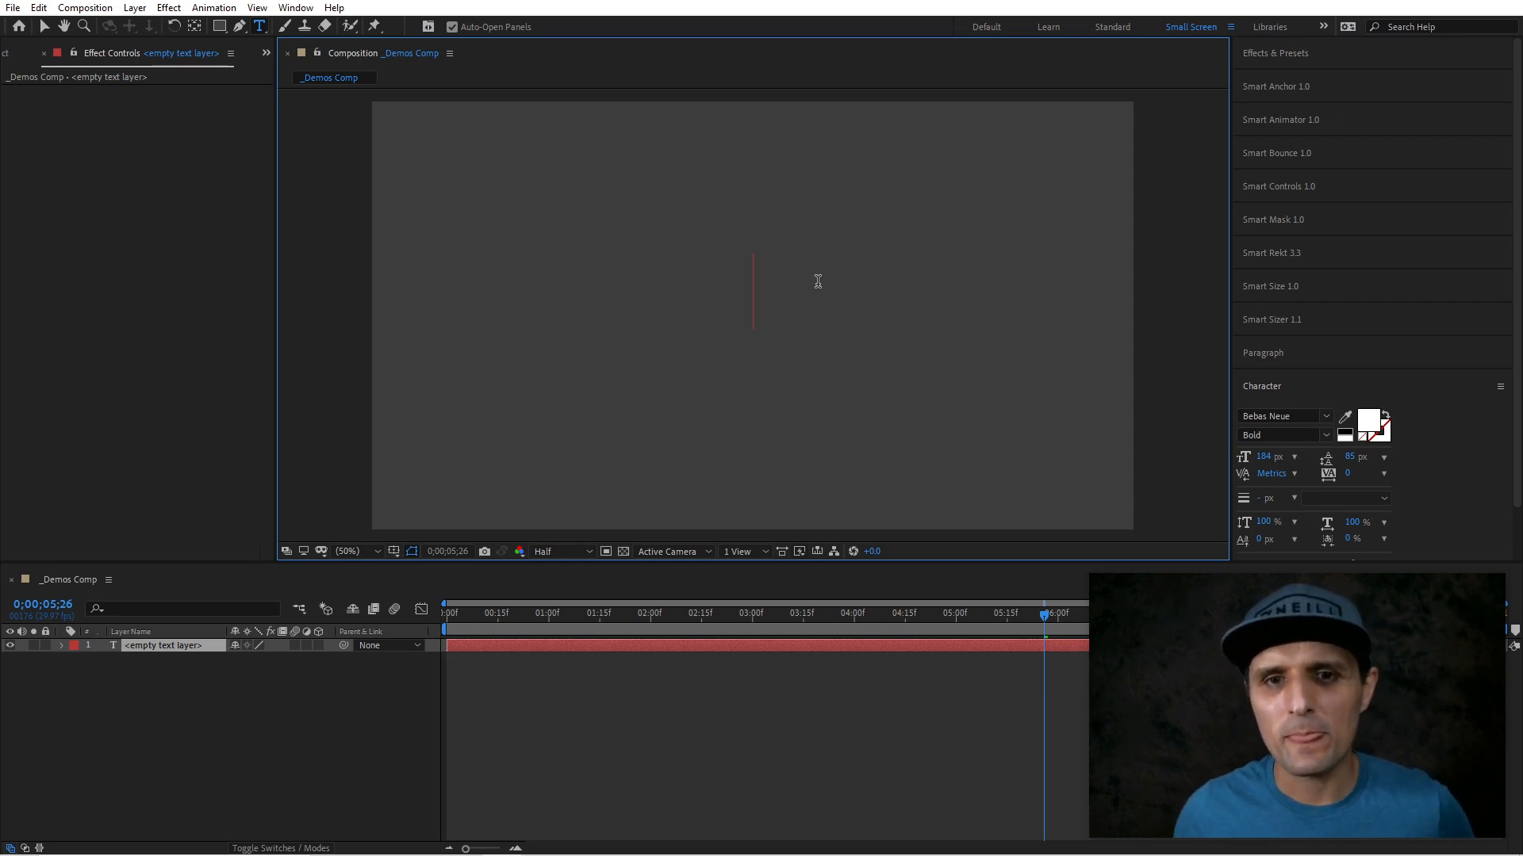
{"action": "type", "text": "one two thre"}
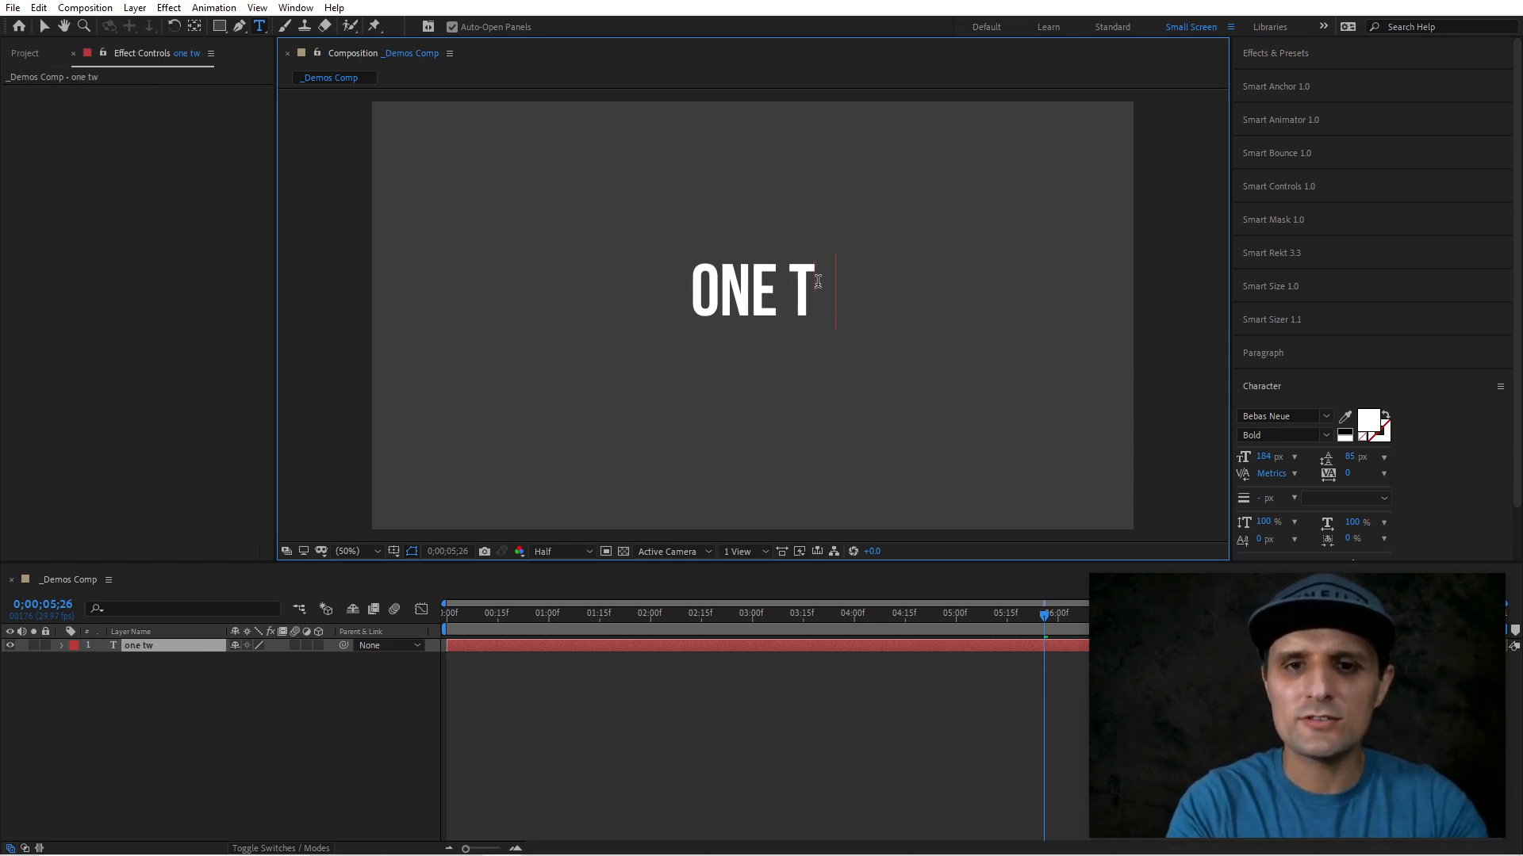
{"action": "type", "text": "e four"}
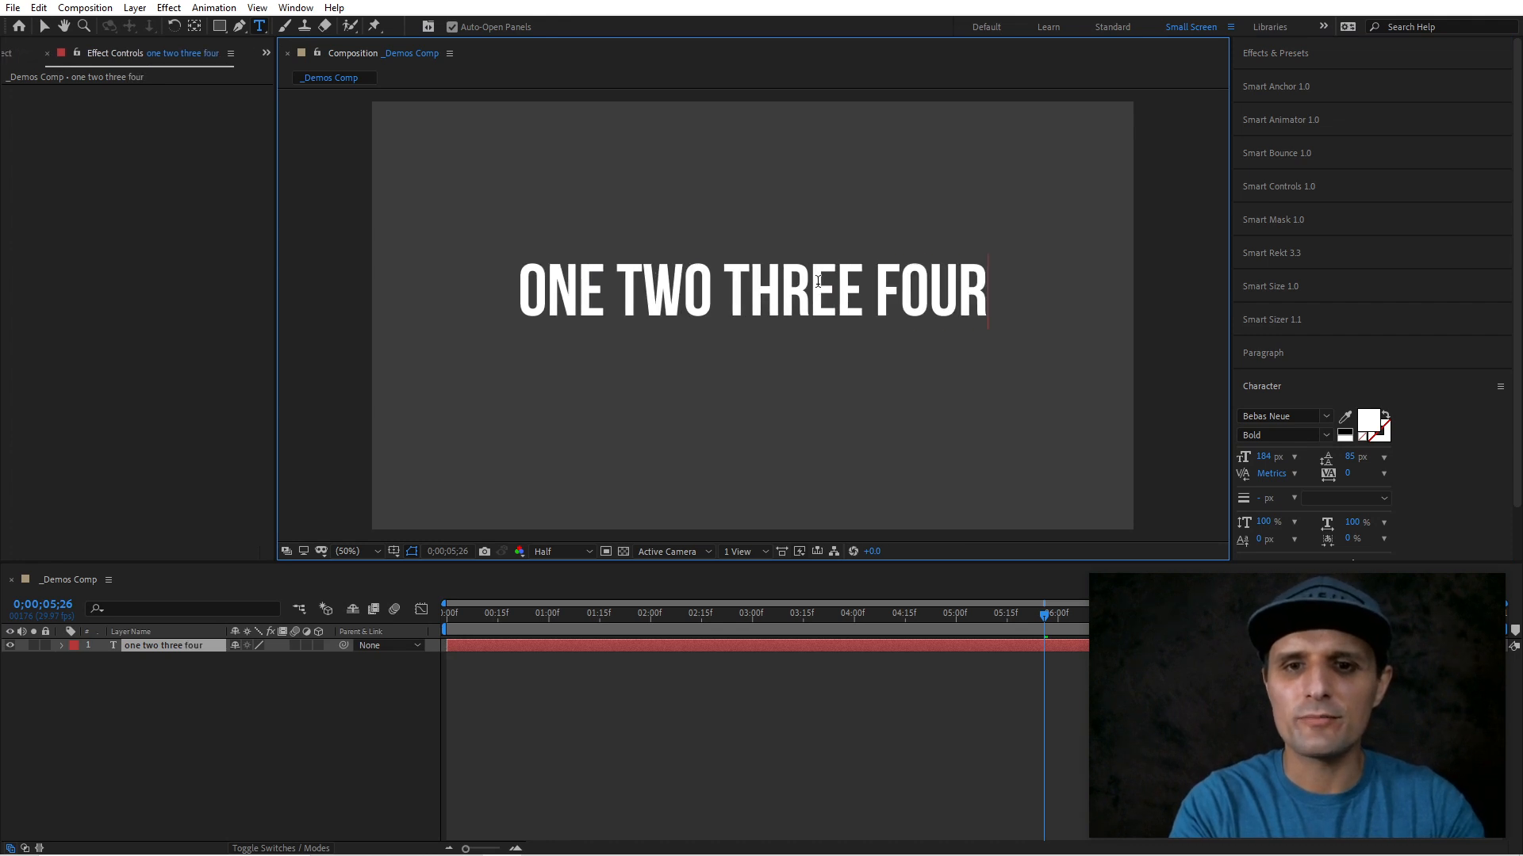
{"action": "key", "text": "KP_Enter"}
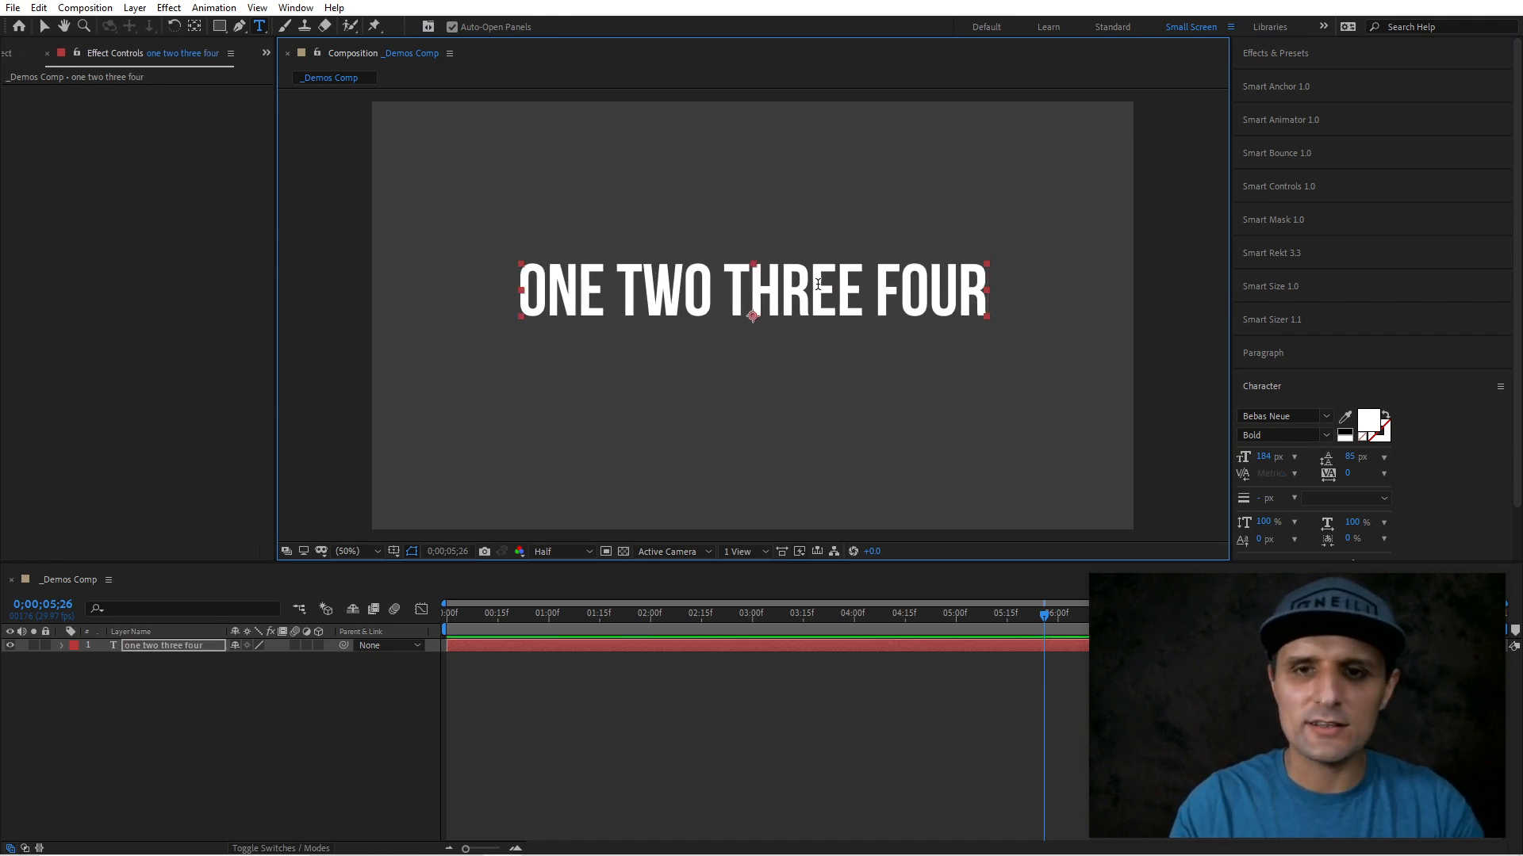
{"action": "key", "text": "v"}
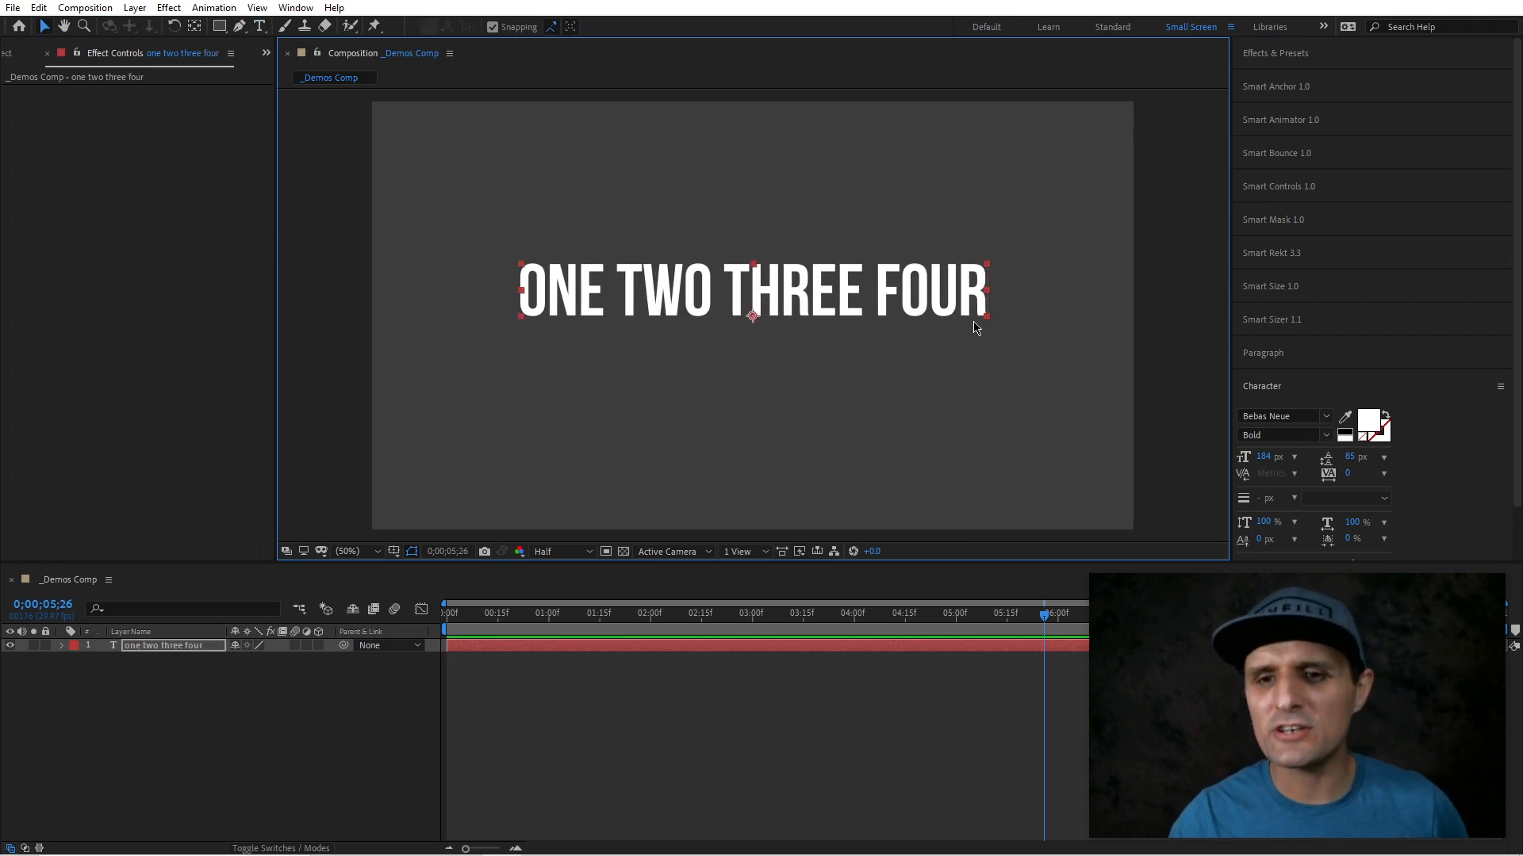
- Try coloring only the word "four" red (FF0000), cancel the color change and deselect the text
{"action": "double_click", "coordinate": [920, 299]}
{"action": "double_click", "coordinate": [920, 297]}
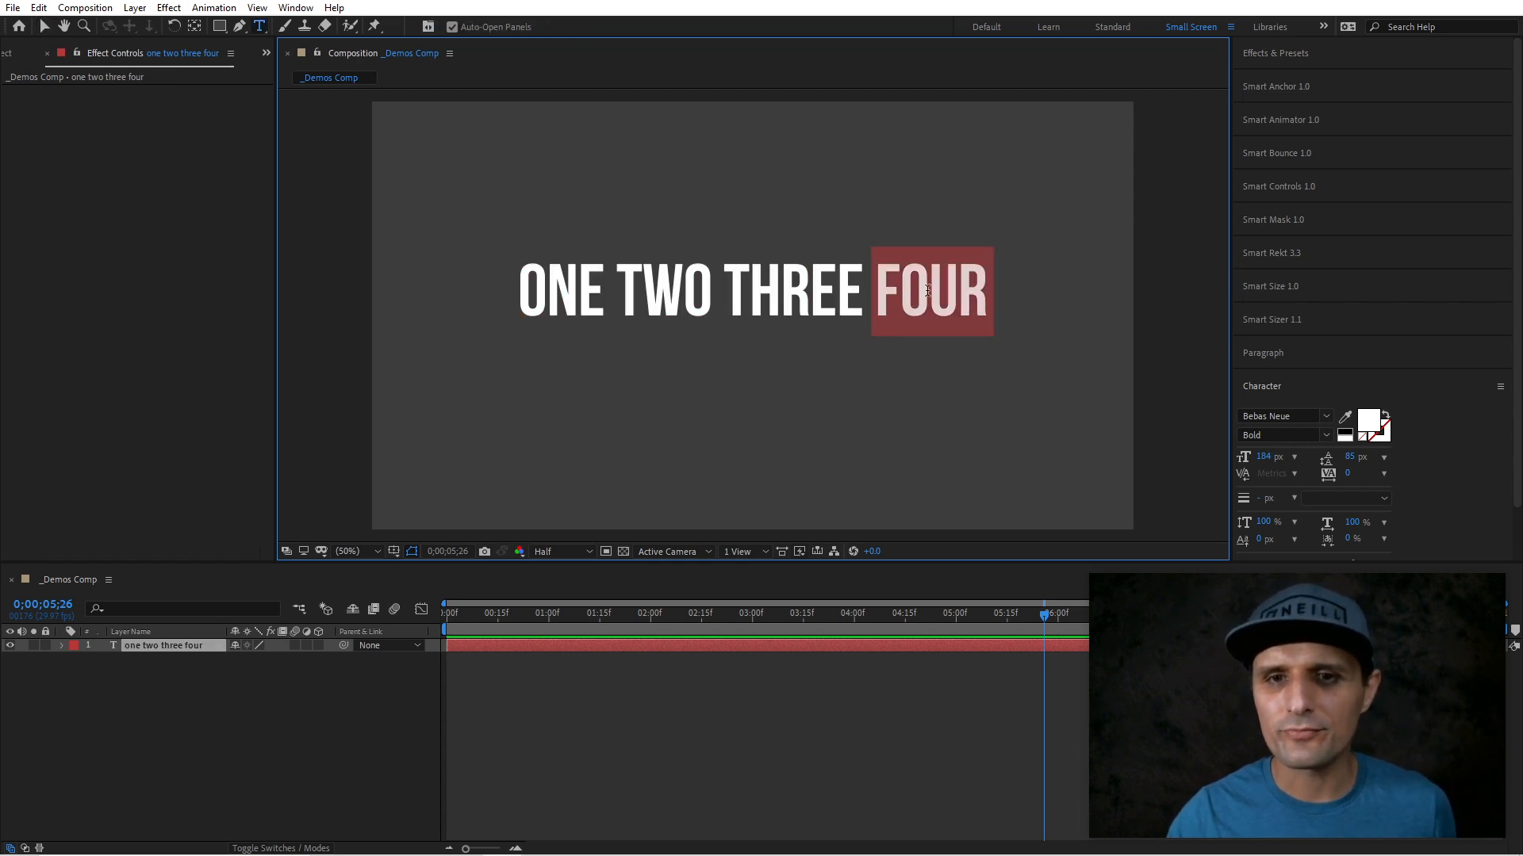
{"action": "left_click", "coordinate": [1367, 420]}
{"action": "left_click", "coordinate": [683, 511]}
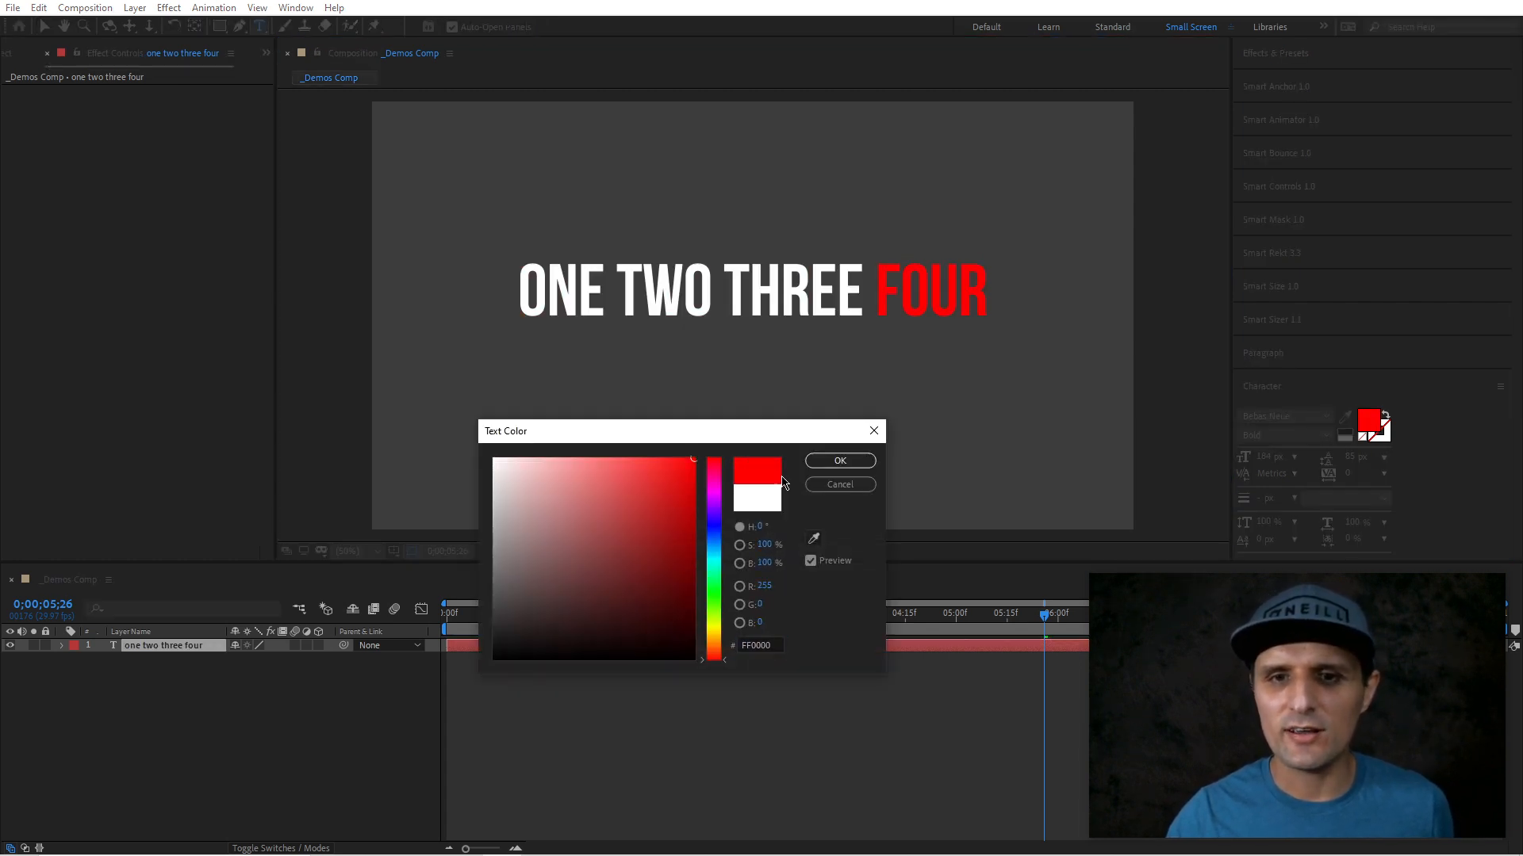
{"action": "left_click", "coordinate": [845, 485]}
{"action": "left_click", "coordinate": [663, 700]}
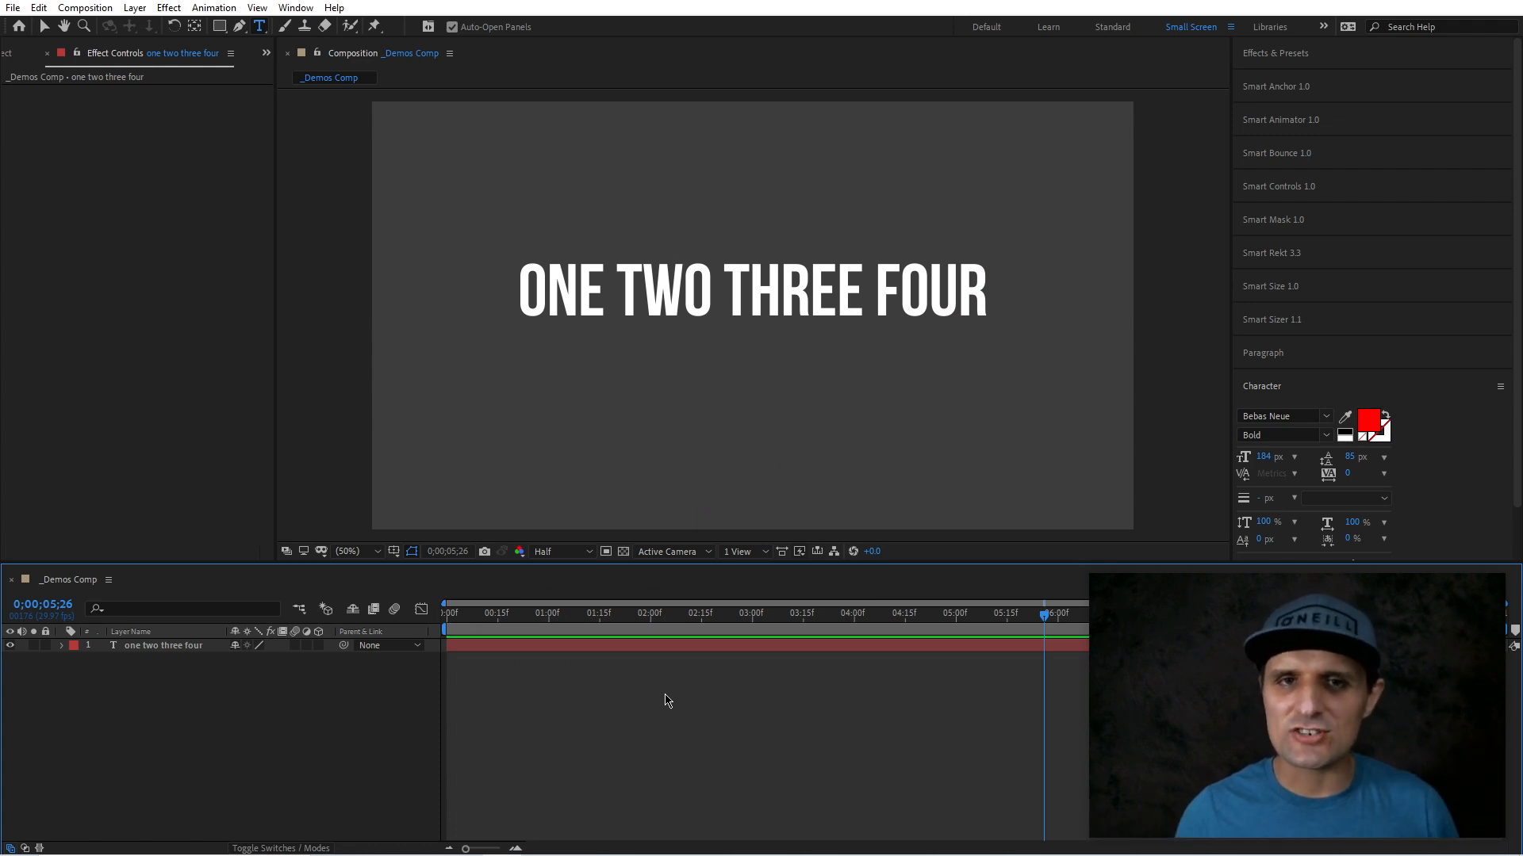
- Open the composition in Essential Graphics and add the text layer's Source Text property as an editable control
{"action": "right_click", "coordinate": [348, 711]}
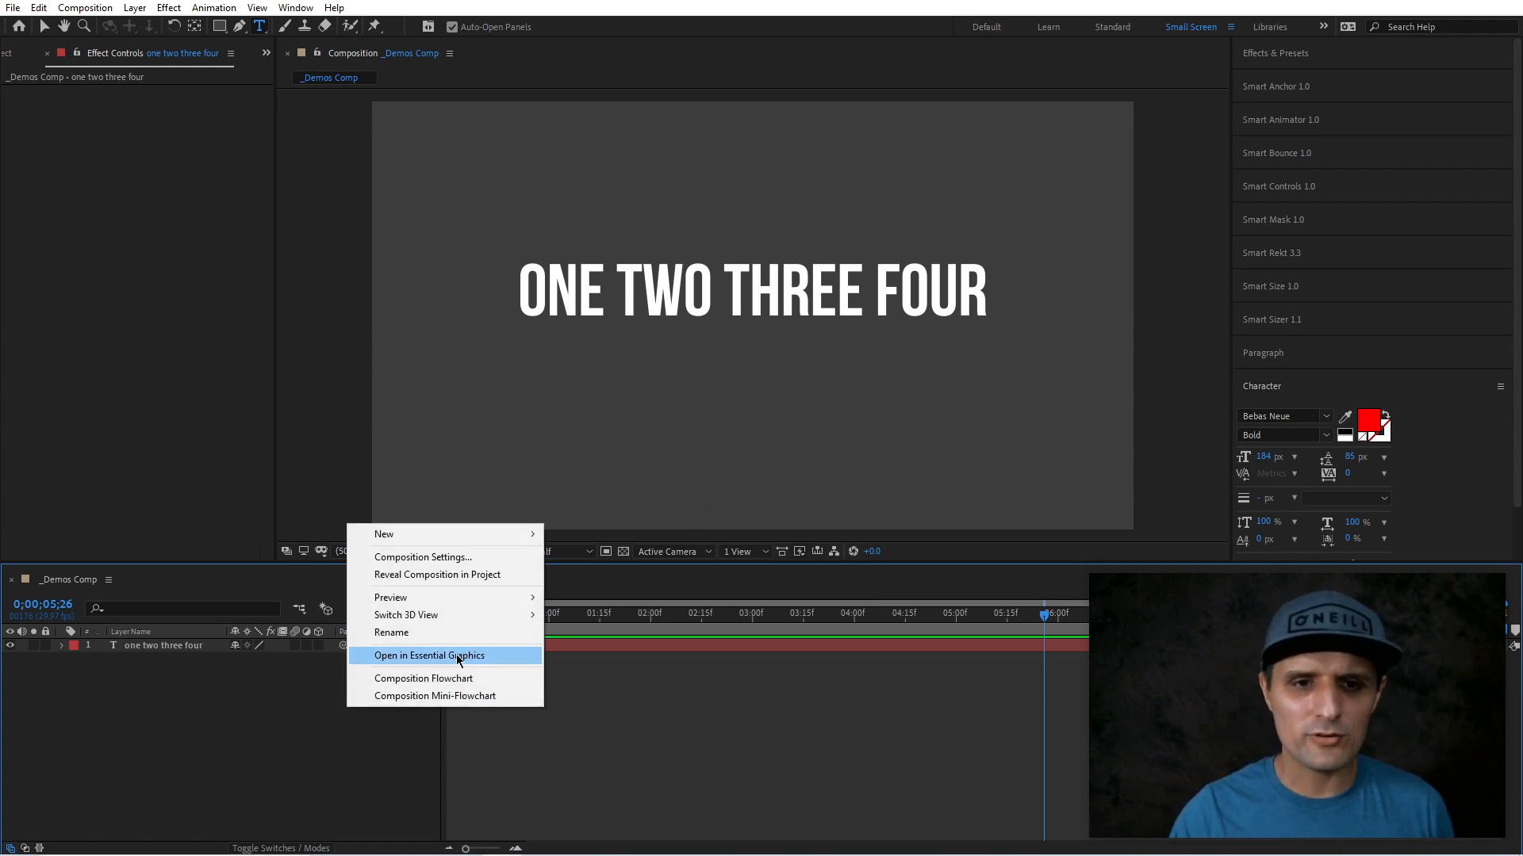
{"action": "left_click", "coordinate": [464, 656]}
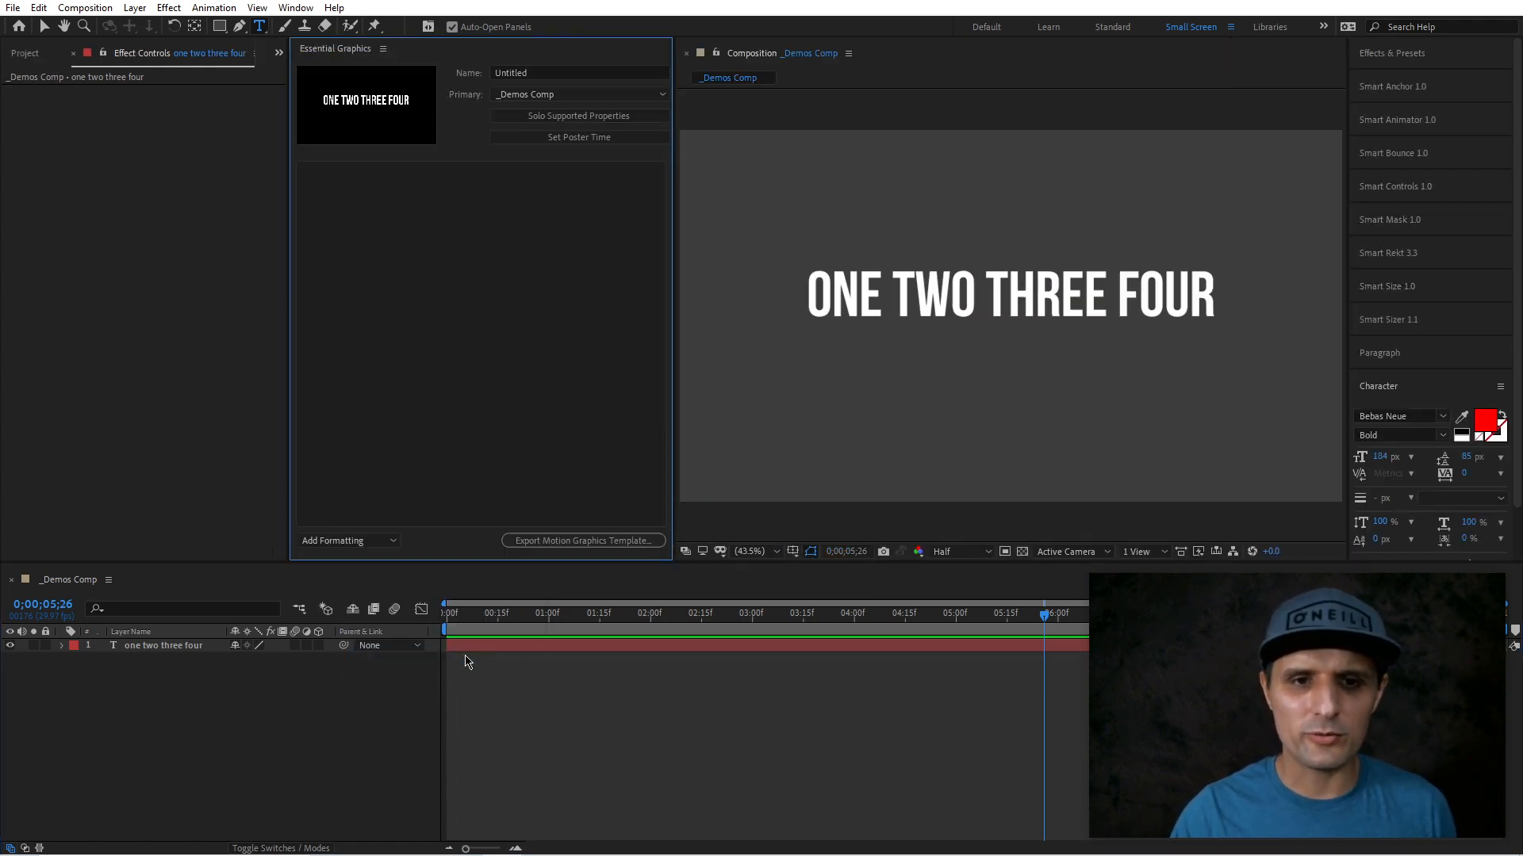
{"action": "left_click", "coordinate": [158, 652]}
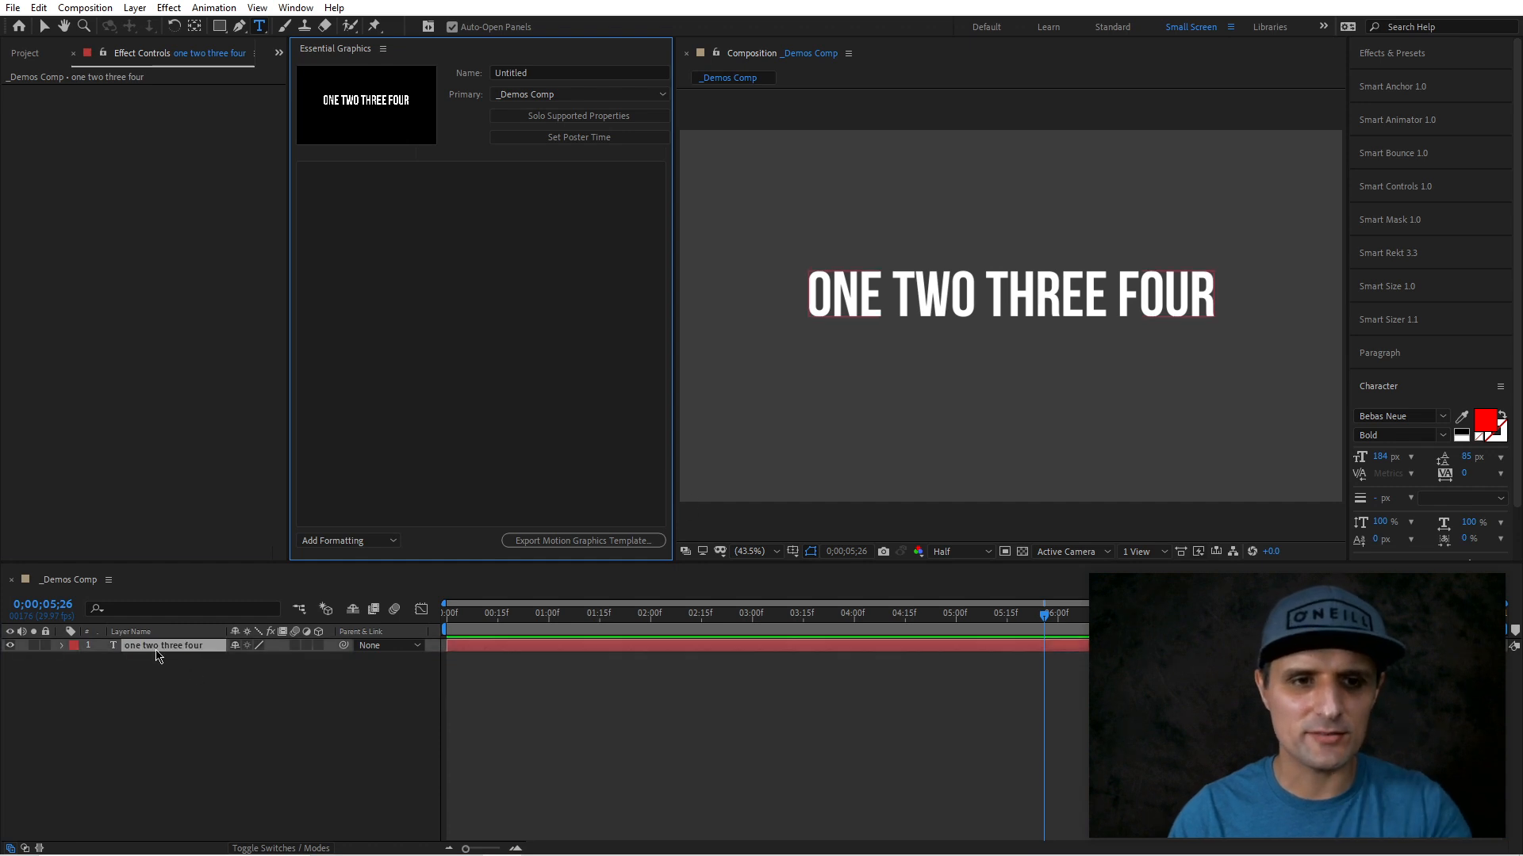
{"action": "left_click", "coordinate": [62, 646], "text": "ctrl"}
{"action": "left_click_drag", "start_coordinate": [127, 679], "coordinate": [383, 472]}
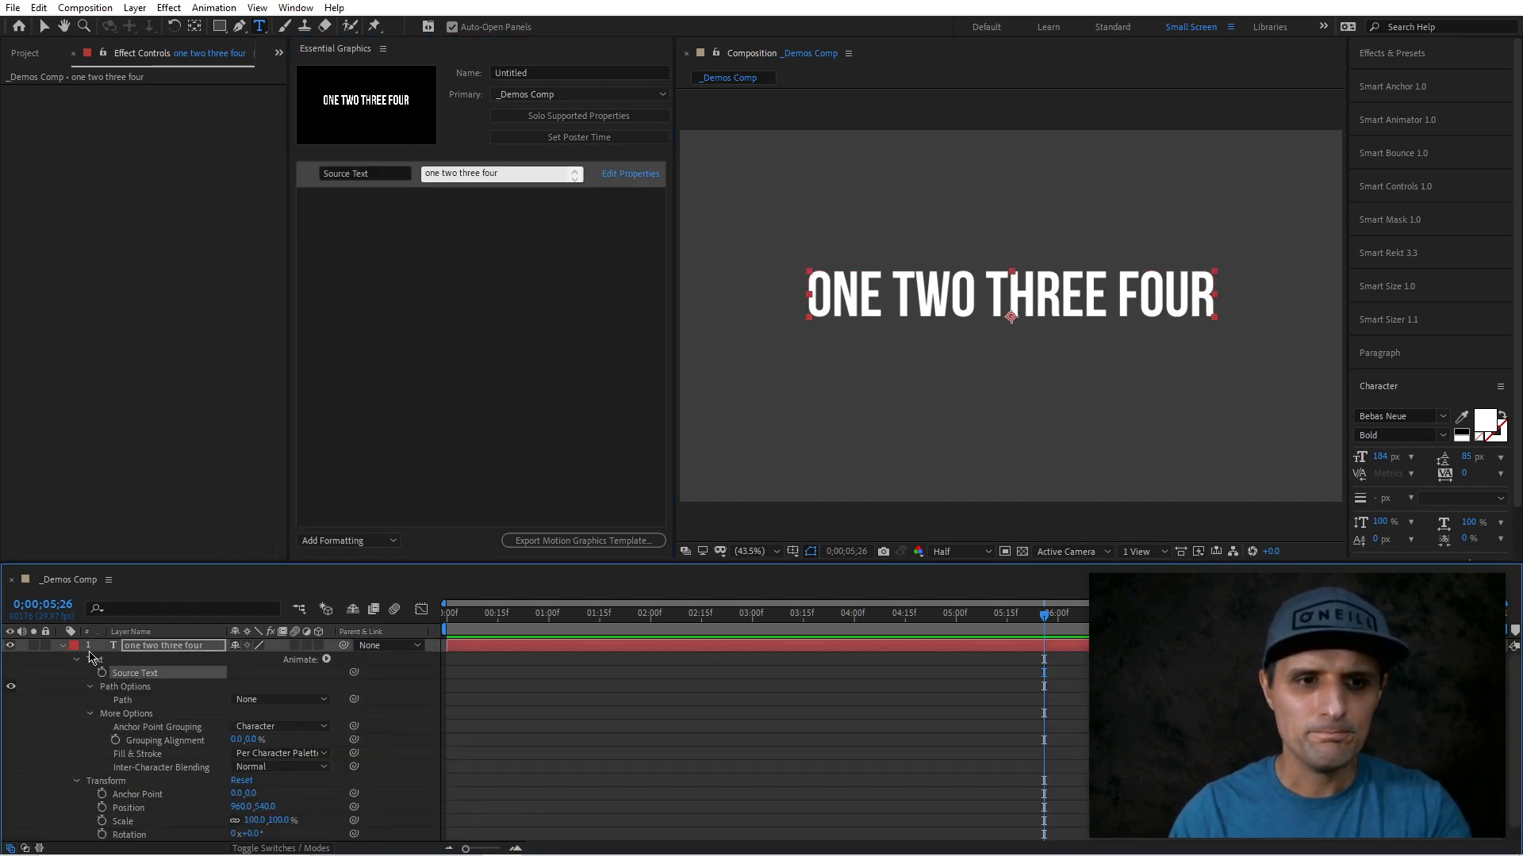
{"action": "left_click", "coordinate": [62, 646]}
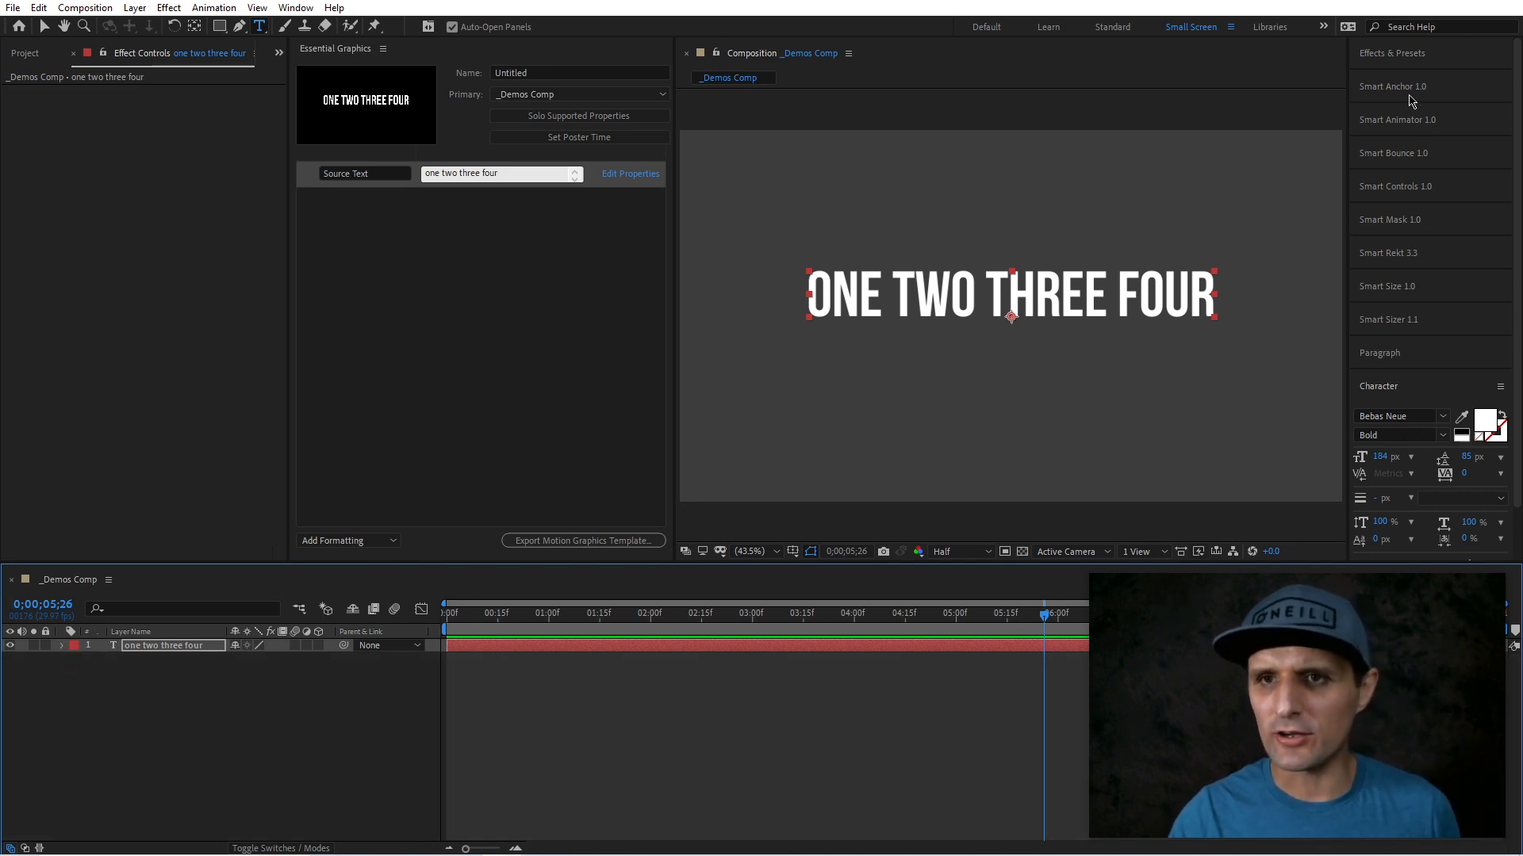
- Apply the Smart Highlighter preset to the text layer and choose square brackets [] as the highlighter characters
{"action": "left_click", "coordinate": [1391, 52]}
{"action": "left_click_drag", "start_coordinate": [1445, 176], "coordinate": [1107, 311]}
{"action": "left_click", "coordinate": [476, 174]}
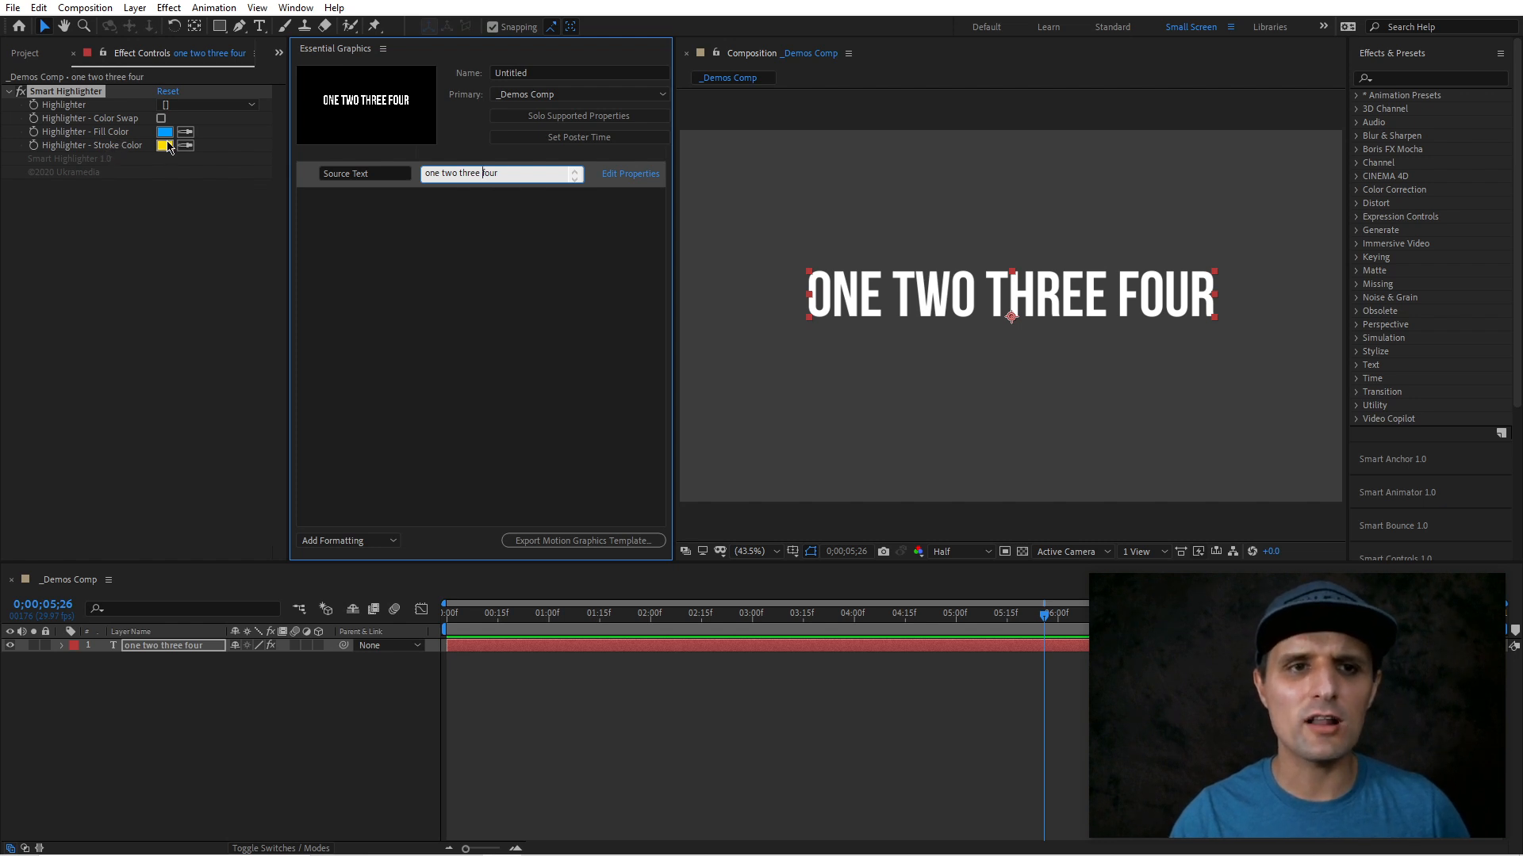
{"action": "left_click", "coordinate": [198, 105]}
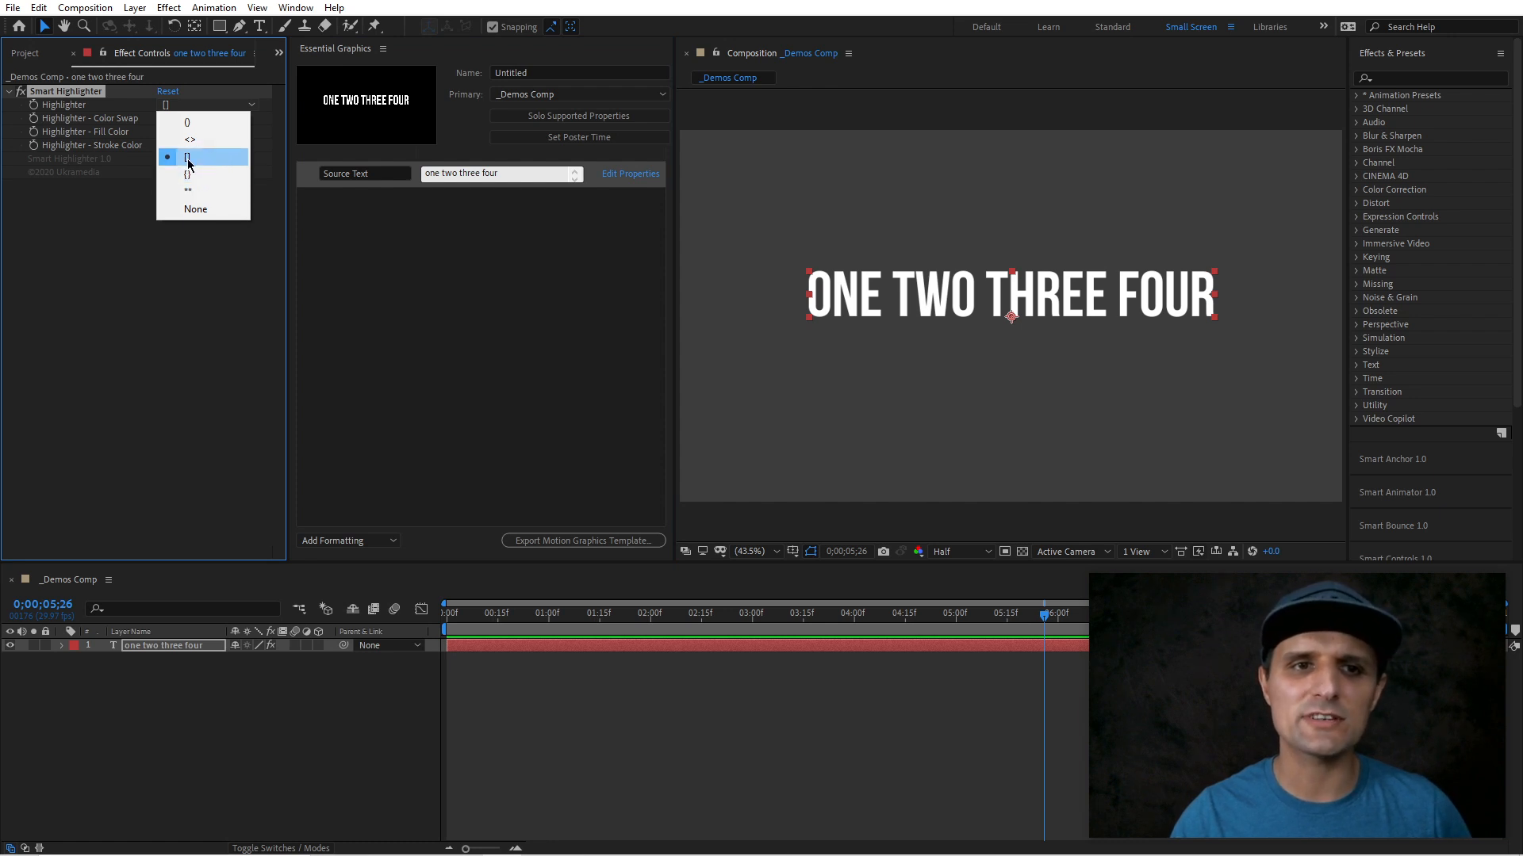
{"action": "left_click", "coordinate": [192, 162]}
- Enclose the word "three" in square brackets in the Essential Graphics source text to highlight it
{"action": "left_click", "coordinate": [486, 173]}
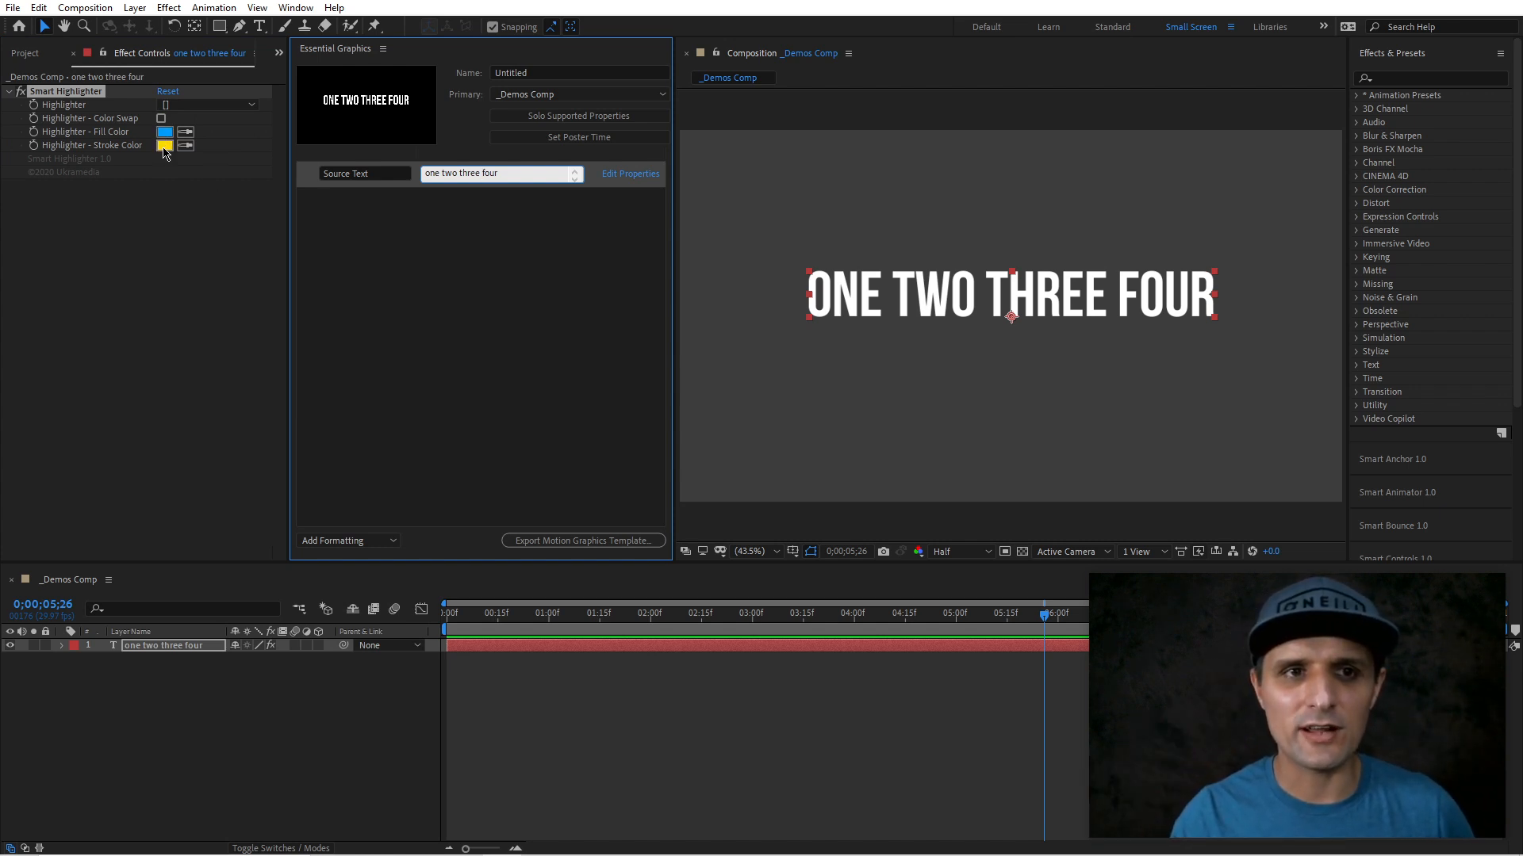
{"action": "left_click", "coordinate": [460, 169]}
{"action": "type", "text": "["}
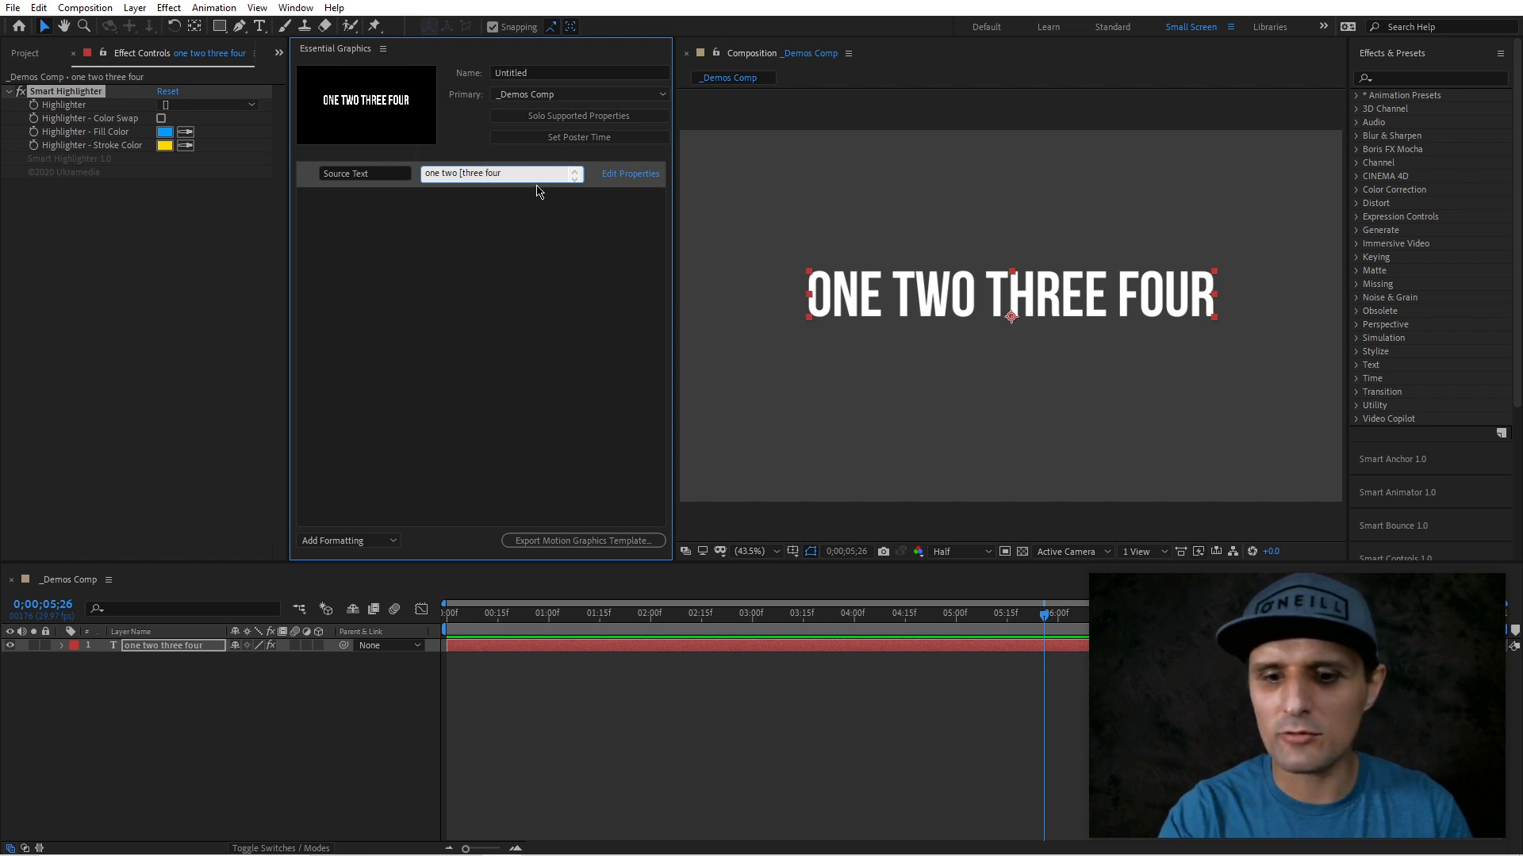
{"action": "type", "text": "]"}
{"action": "left_click", "coordinate": [767, 691]}
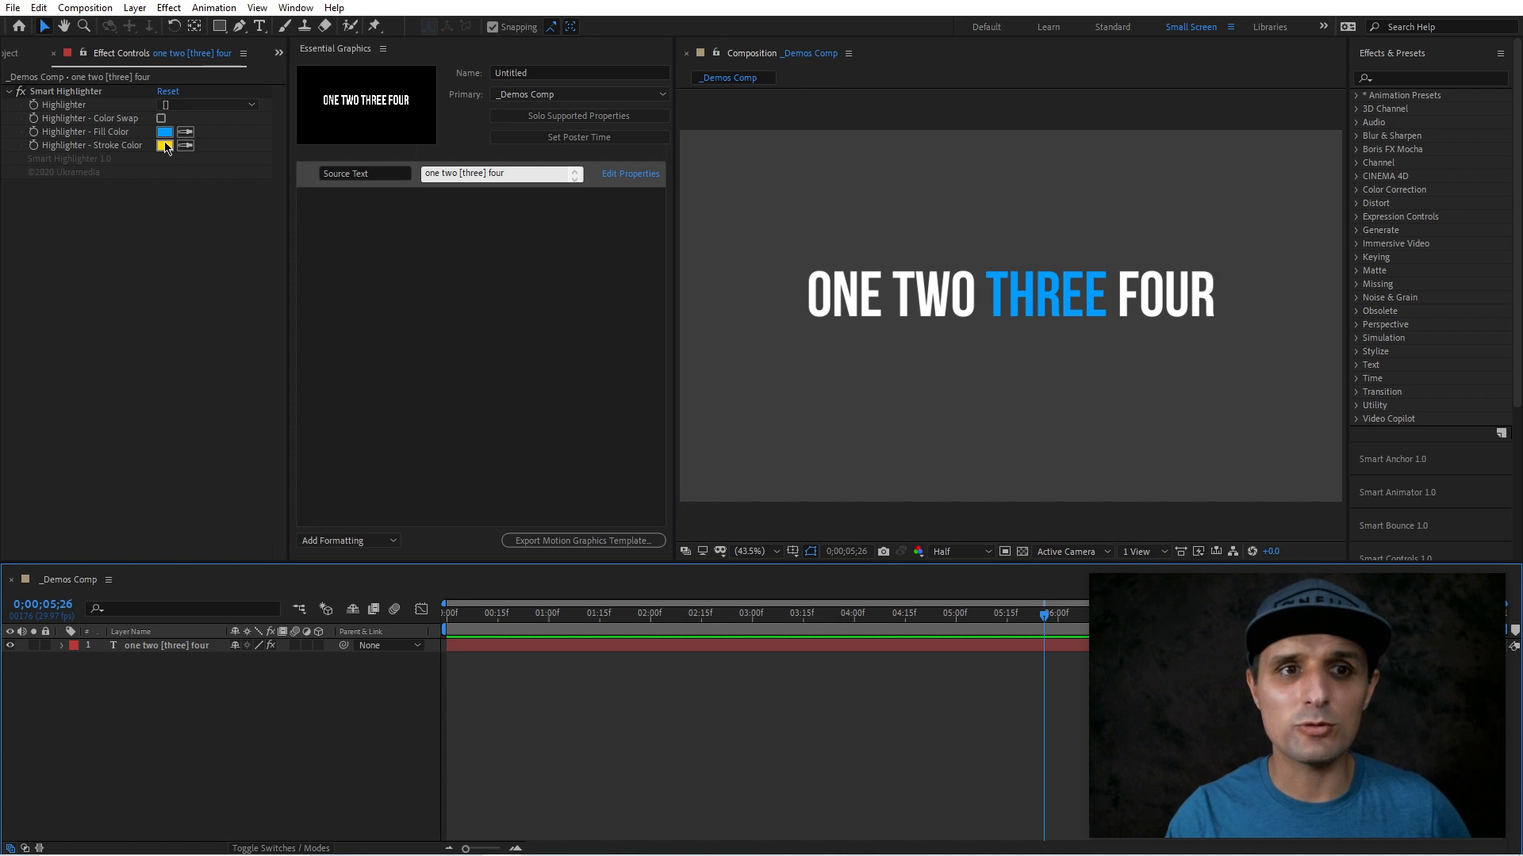
- Enclose the word "one" in square brackets in the source text so it is highlighted too
{"action": "left_click", "coordinate": [440, 172]}
{"action": "type", "text": "]"}
{"action": "left_click", "coordinate": [426, 172]}
{"action": "type", "text": "["}
{"action": "left_click", "coordinate": [691, 751]}
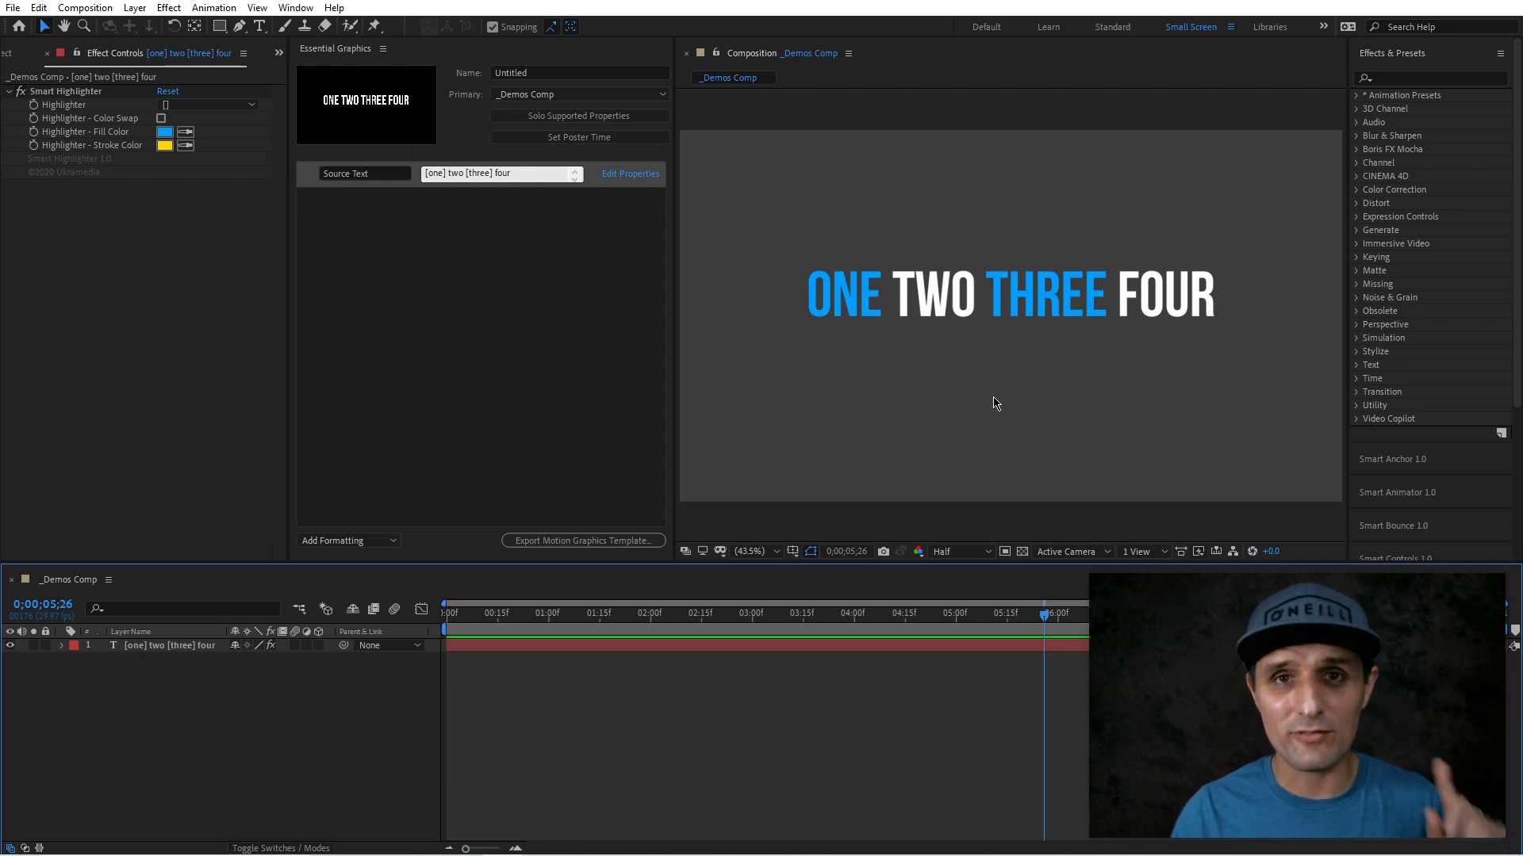
- Set the Smart Highlighter fill color to green (39980F)
{"action": "left_click", "coordinate": [165, 133]}
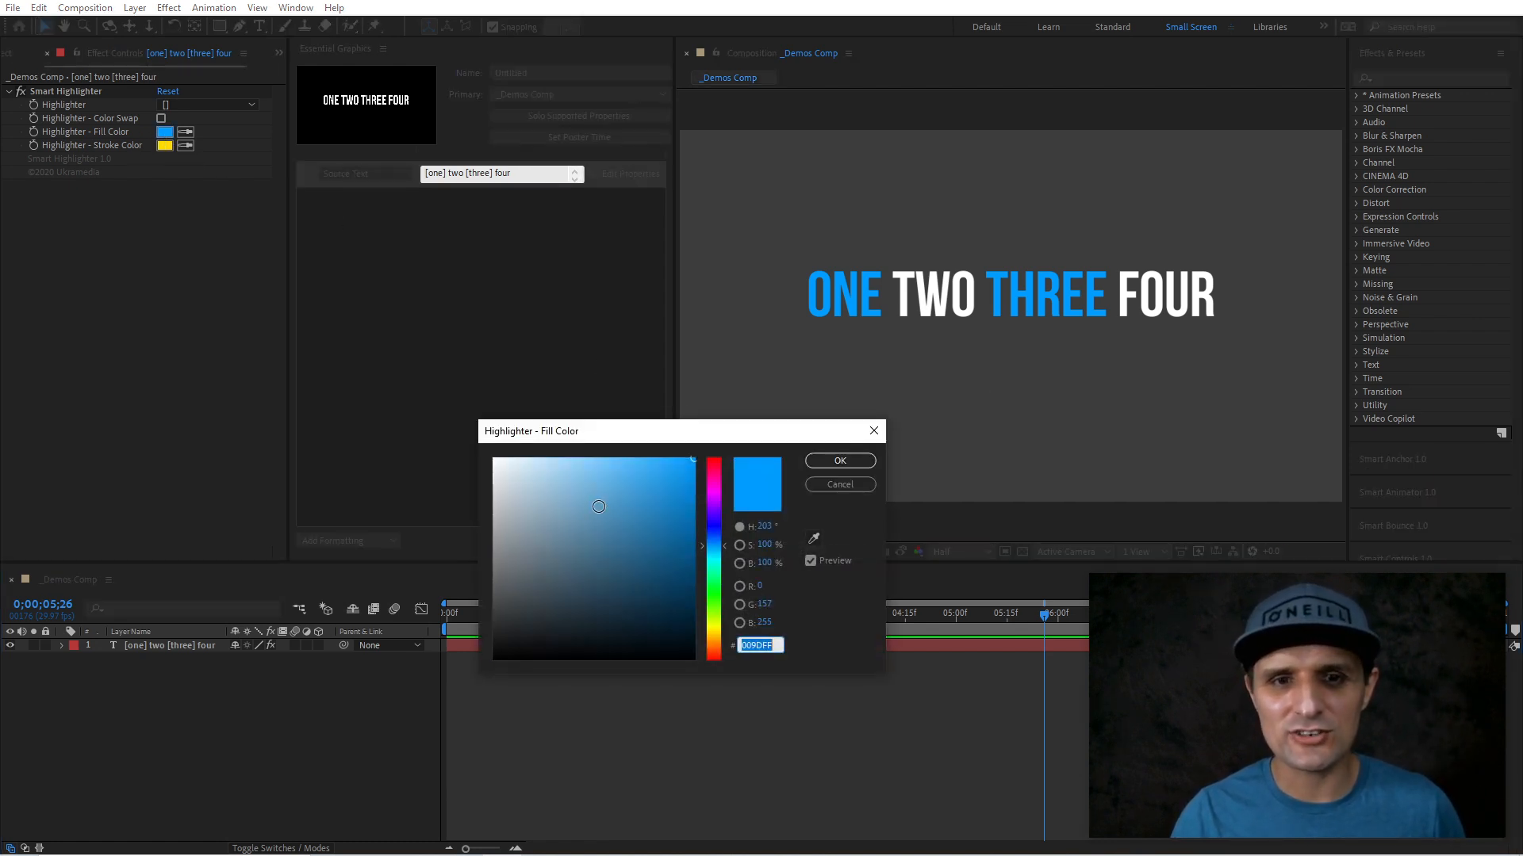
{"action": "left_click_drag", "start_coordinate": [713, 546], "coordinate": [712, 603]}
{"action": "left_click", "coordinate": [834, 461]}
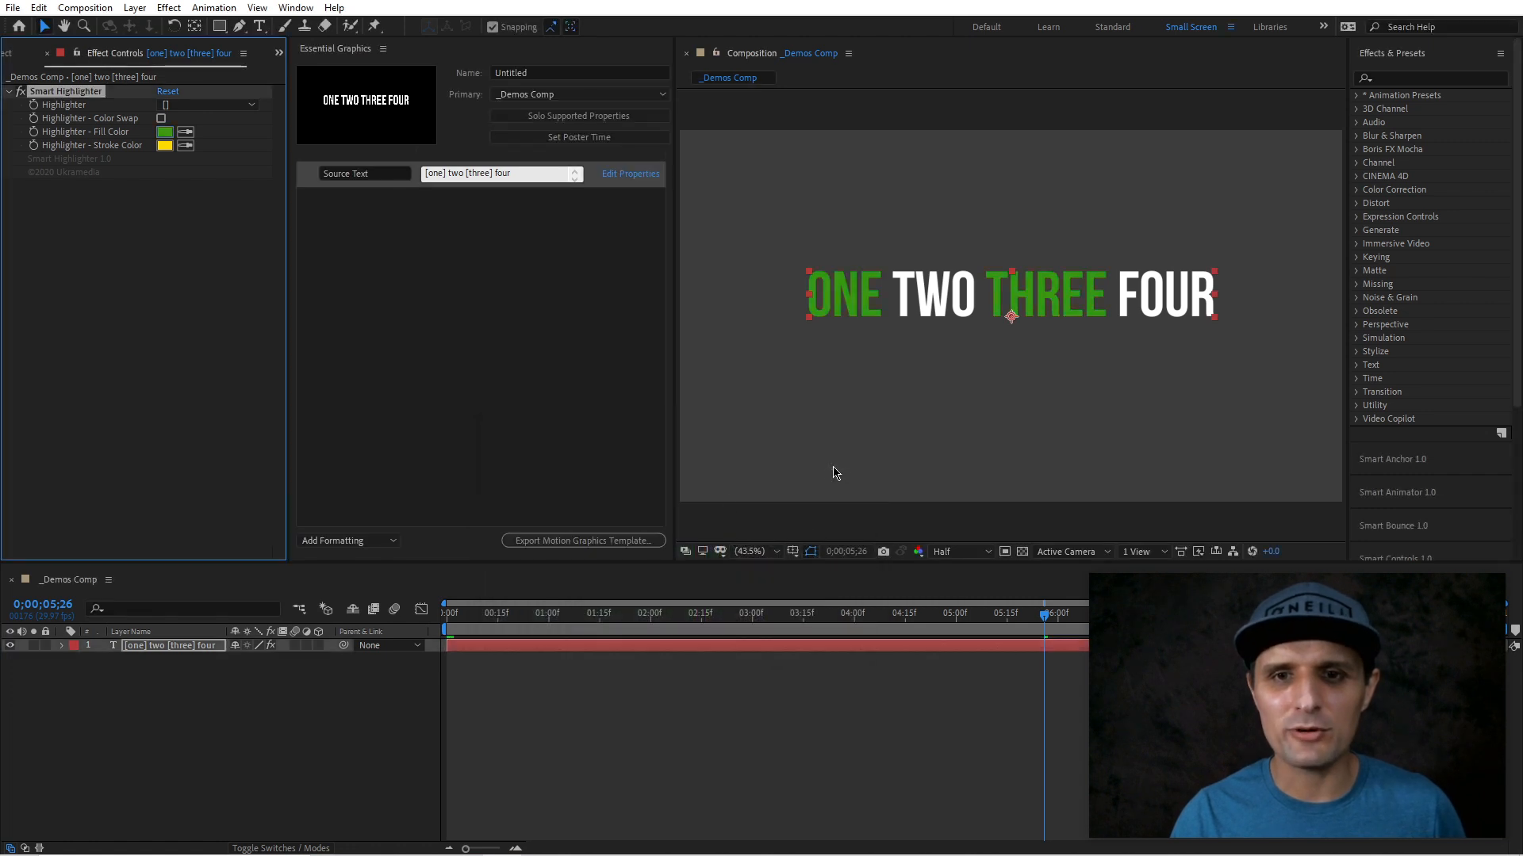
- Add the Fill Color property of the text's highlighter animator to Essential Graphics and dismiss the expression warning
{"action": "left_click", "coordinate": [119, 663]}
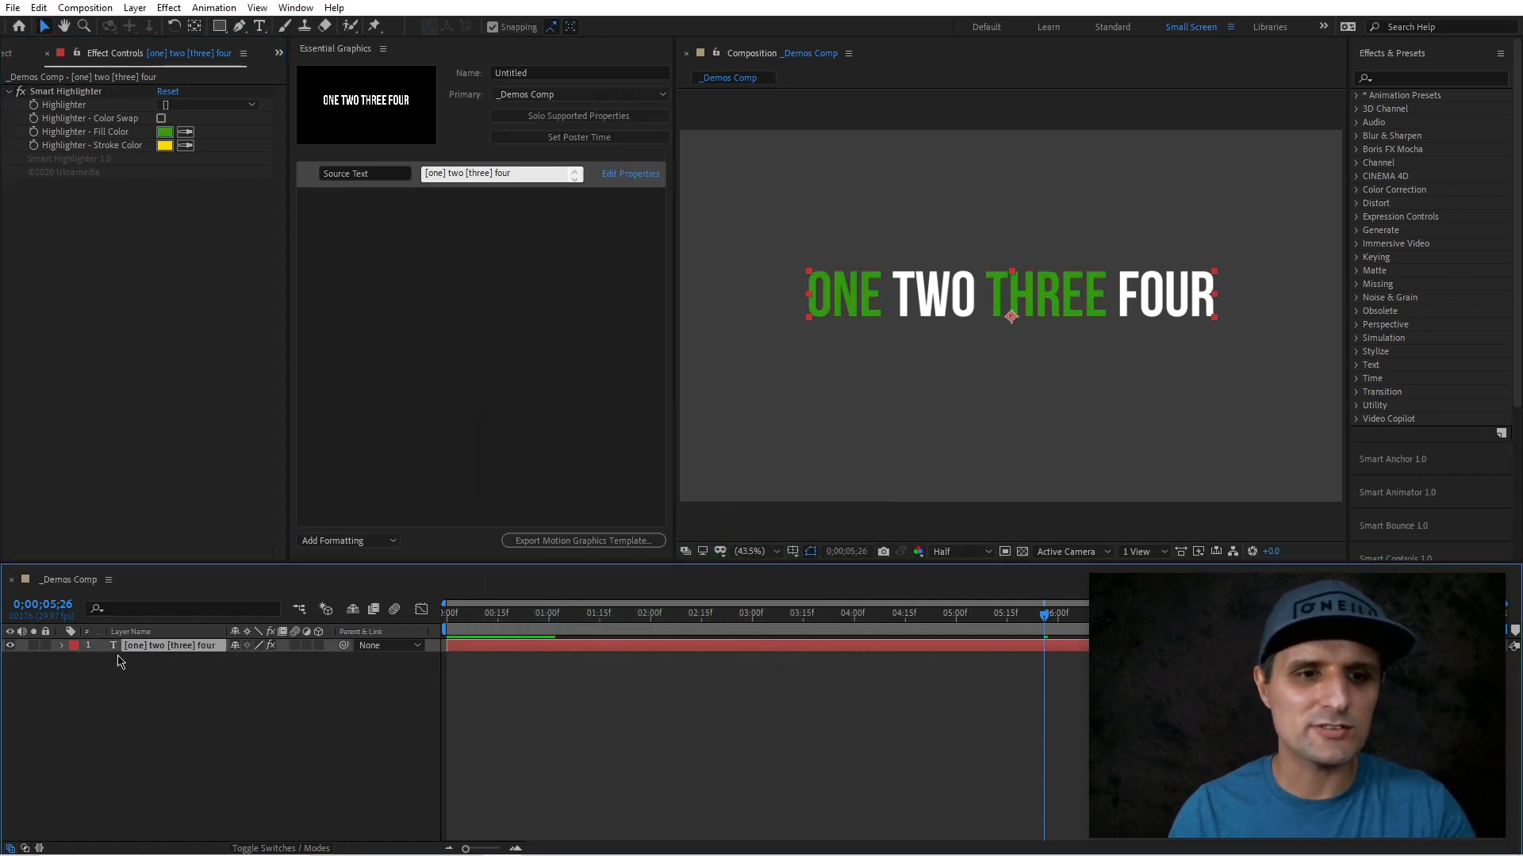
{"action": "left_click", "coordinate": [62, 646]}
{"action": "scroll", "coordinate": [286, 766], "scroll_direction": "down", "scroll_amount": 4}
{"action": "scroll", "coordinate": [388, 738], "scroll_direction": "down", "scroll_amount": 3}
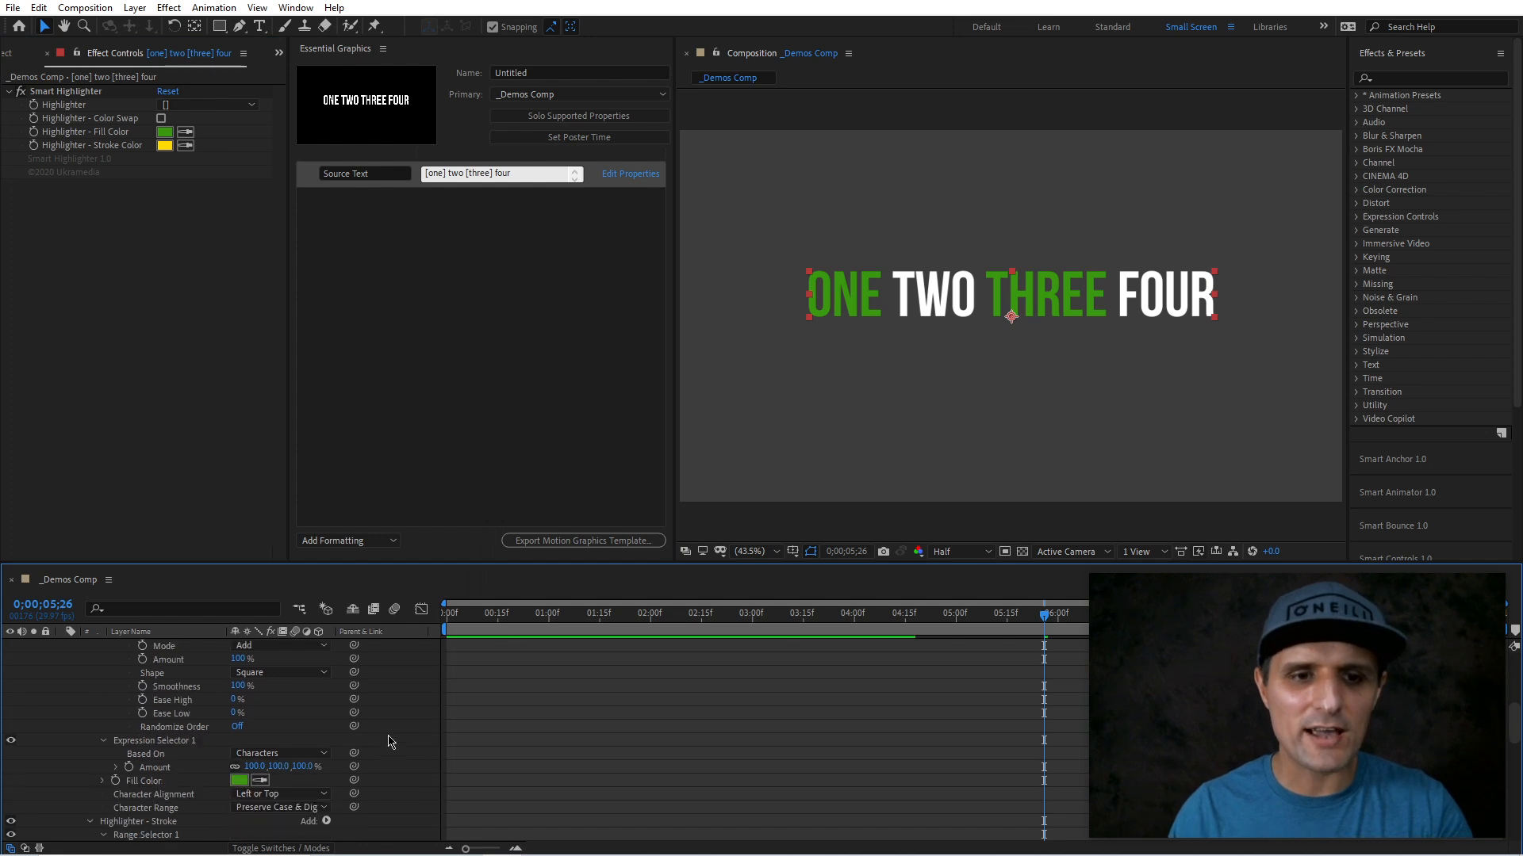
{"action": "left_click_drag", "start_coordinate": [143, 740], "coordinate": [349, 506]}
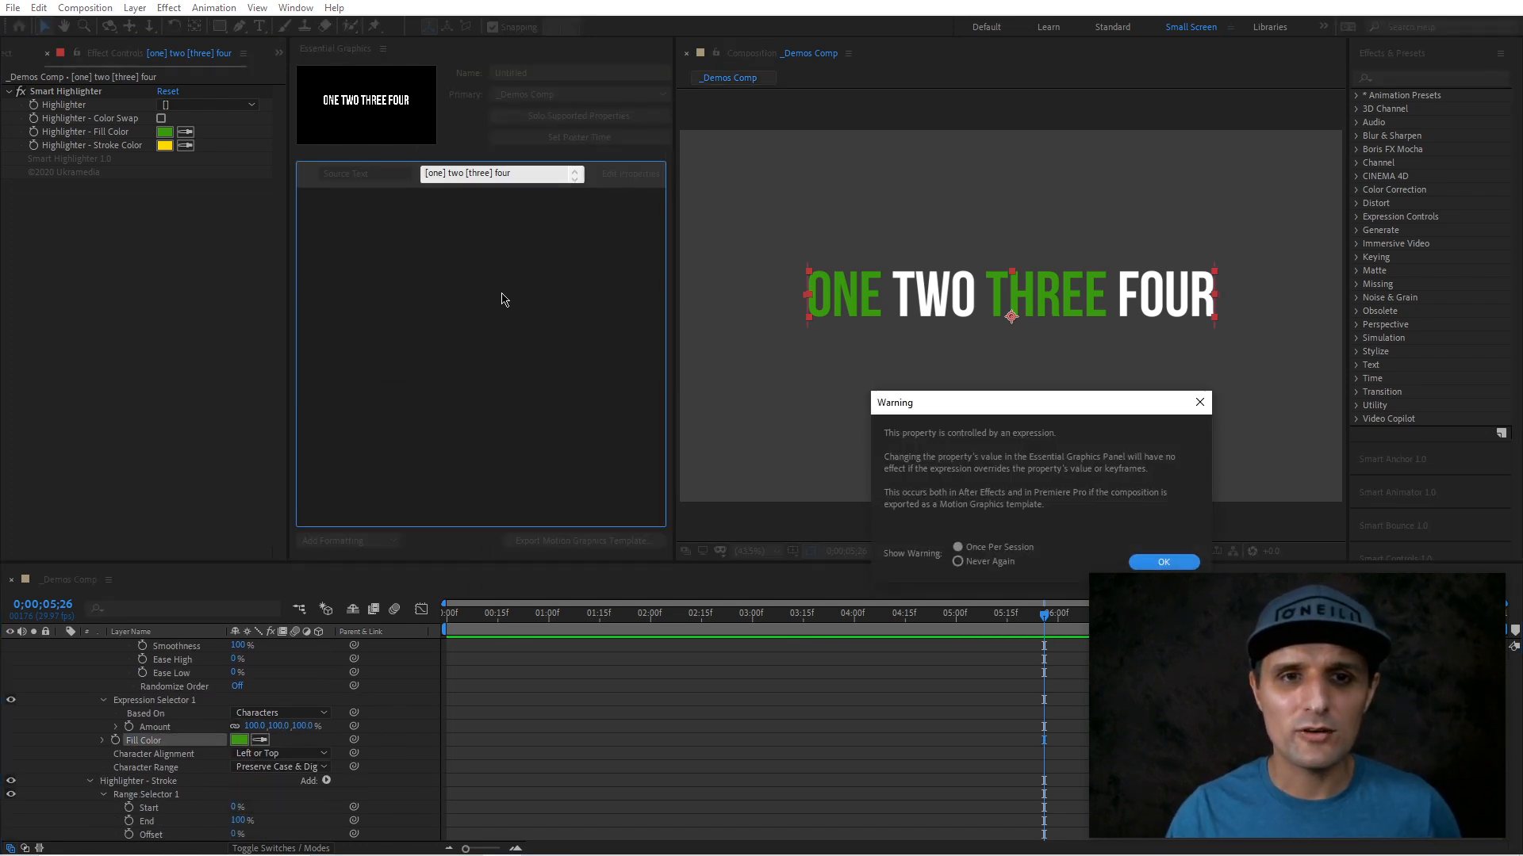
{"action": "left_click", "coordinate": [1162, 560]}
- Try to change the exposed animator Fill Color to bright purple, and undo adding that property to Essential Graphics
{"action": "left_click", "coordinate": [438, 201]}
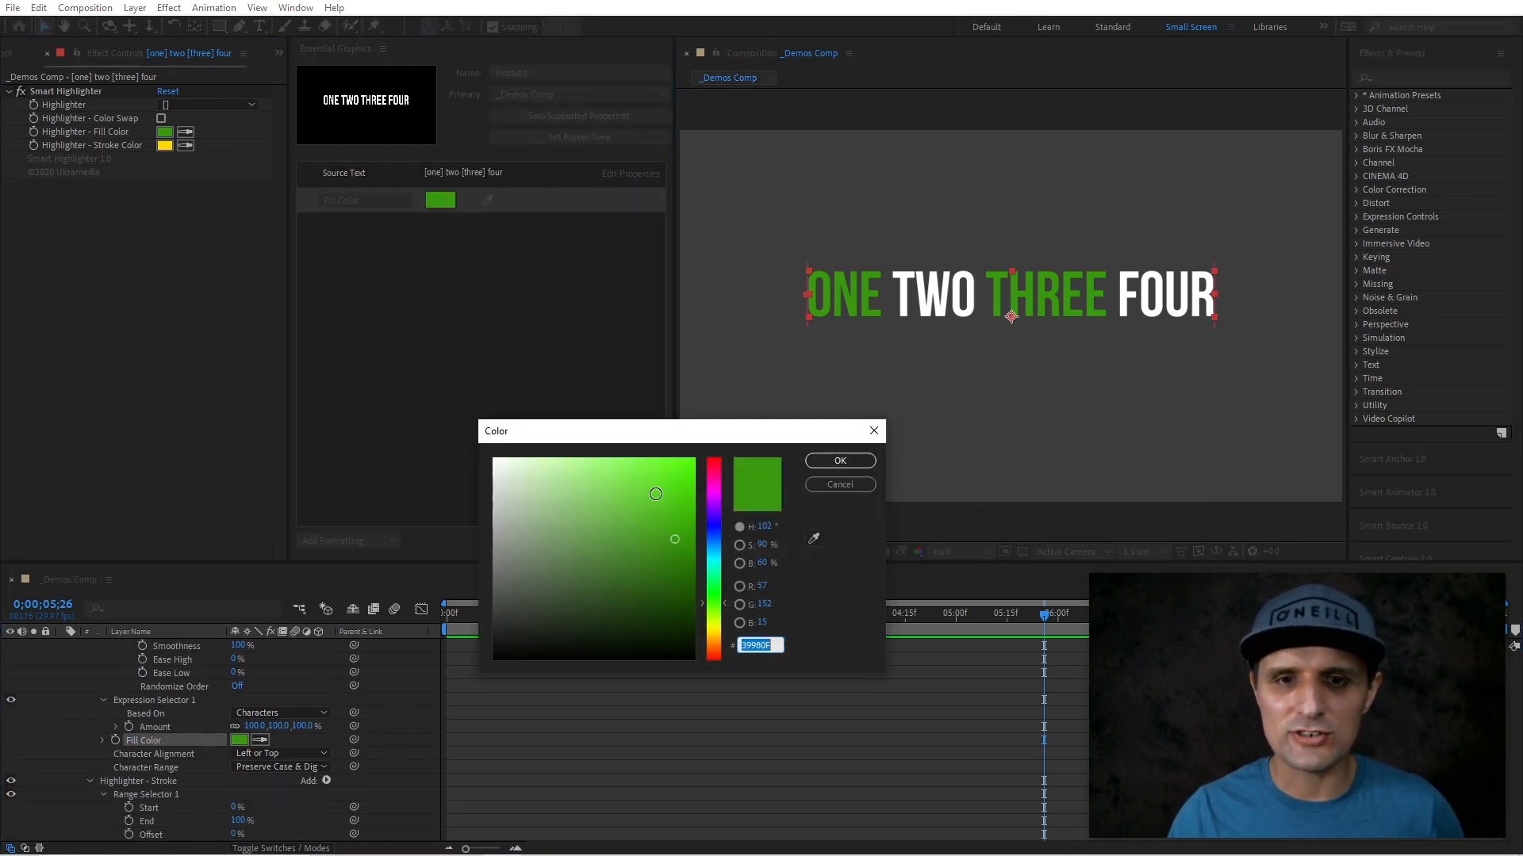
{"action": "left_click", "coordinate": [716, 495]}
{"action": "left_click_drag", "start_coordinate": [669, 491], "coordinate": [701, 449]}
{"action": "left_click", "coordinate": [820, 464]}
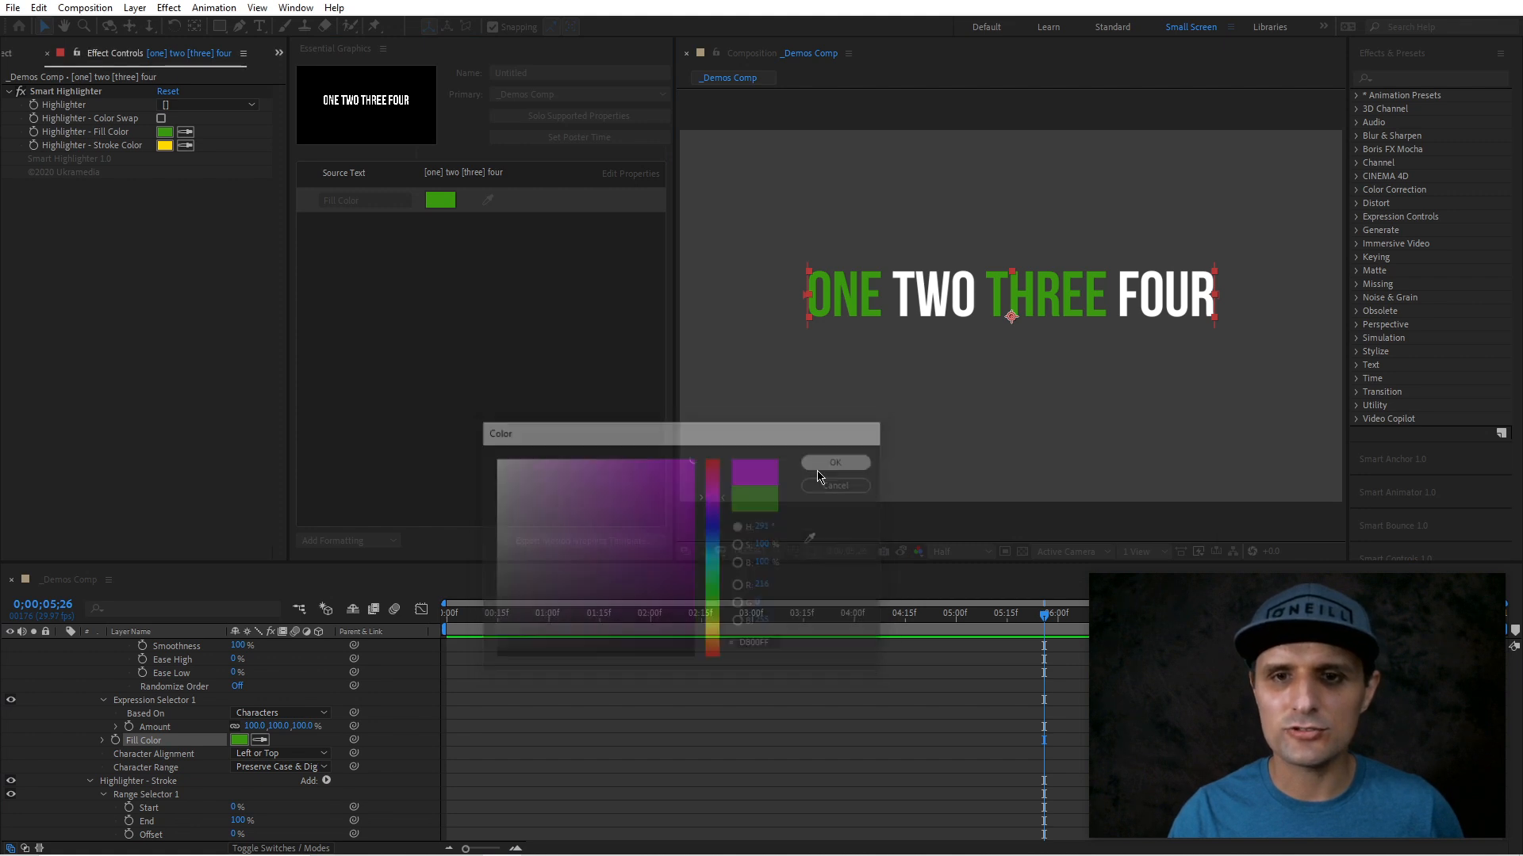
{"action": "left_click", "coordinate": [450, 704]}
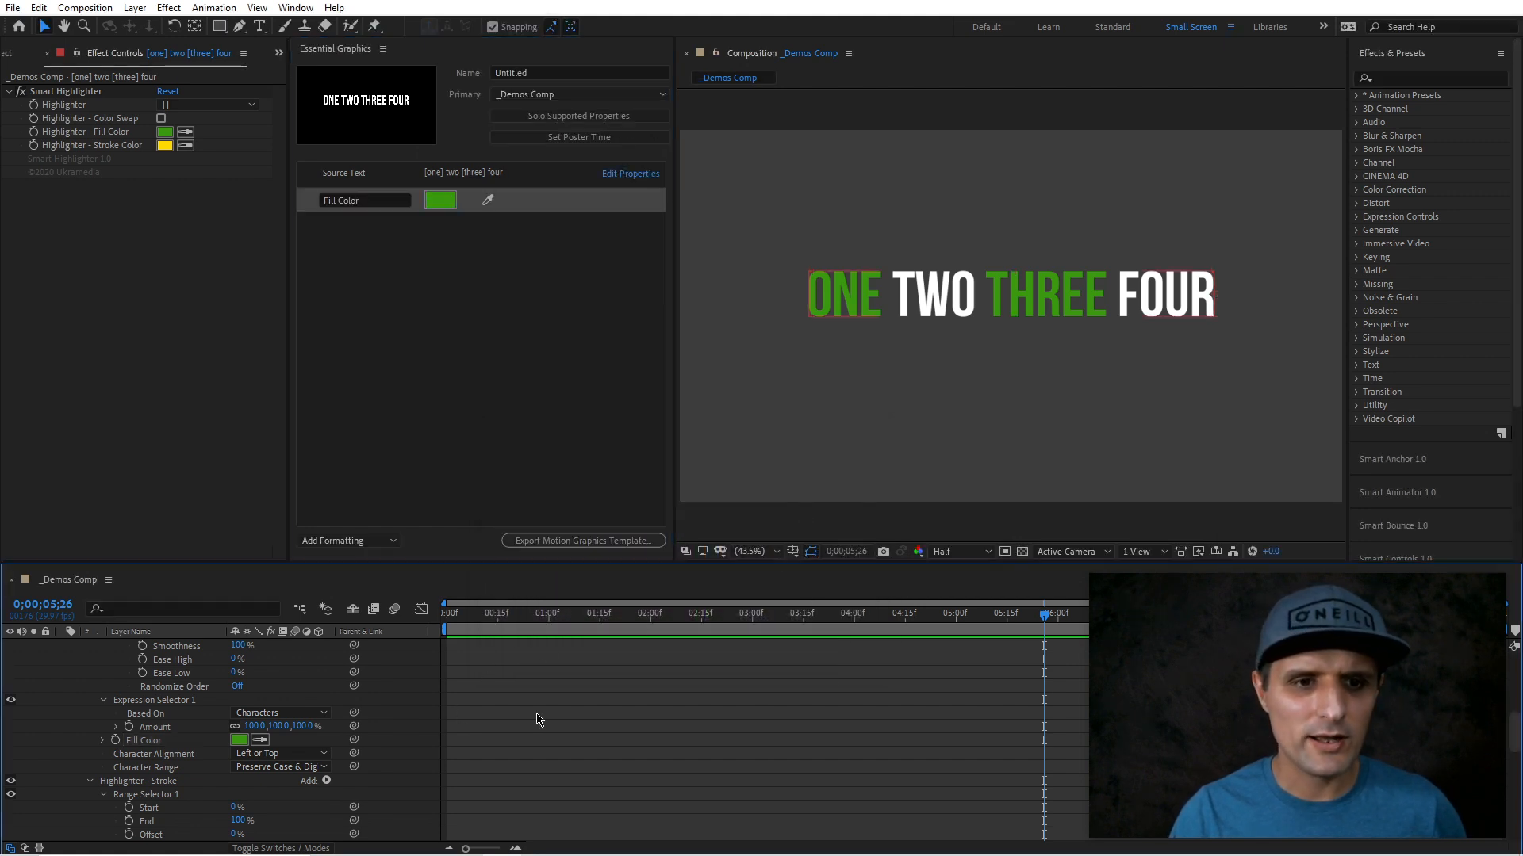
{"action": "scroll", "coordinate": [435, 731], "scroll_direction": "down", "scroll_amount": 1}
{"action": "left_click", "coordinate": [432, 702]}
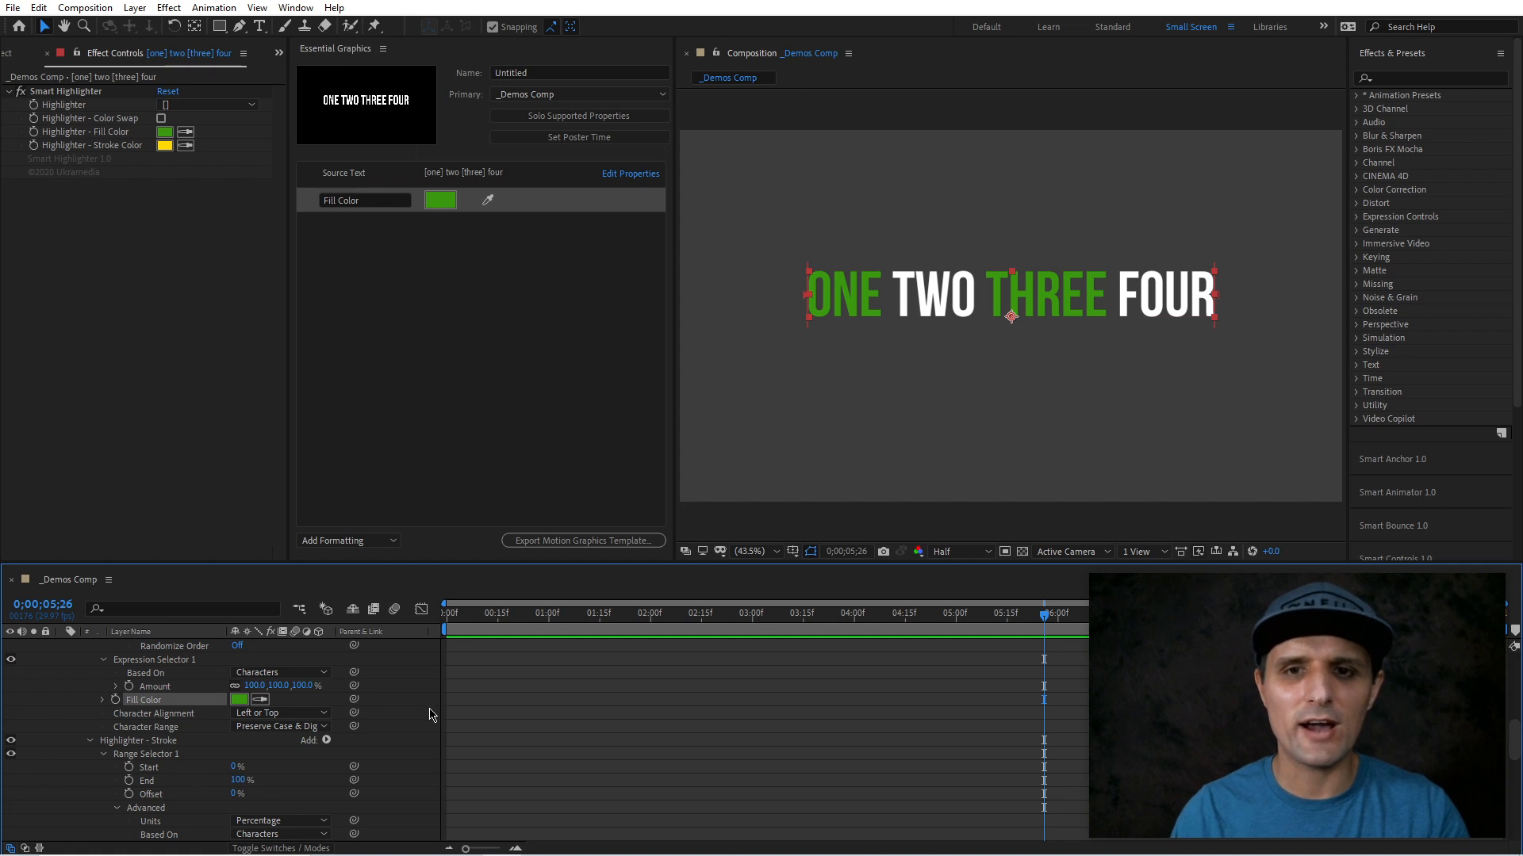
{"action": "key", "text": "ctrl+z"}
- Add the effect's Highlighter - Fill Color property to Essential Graphics and set it to magenta (F000FF)
{"action": "scroll", "coordinate": [420, 718], "scroll_direction": "down", "scroll_amount": 8}
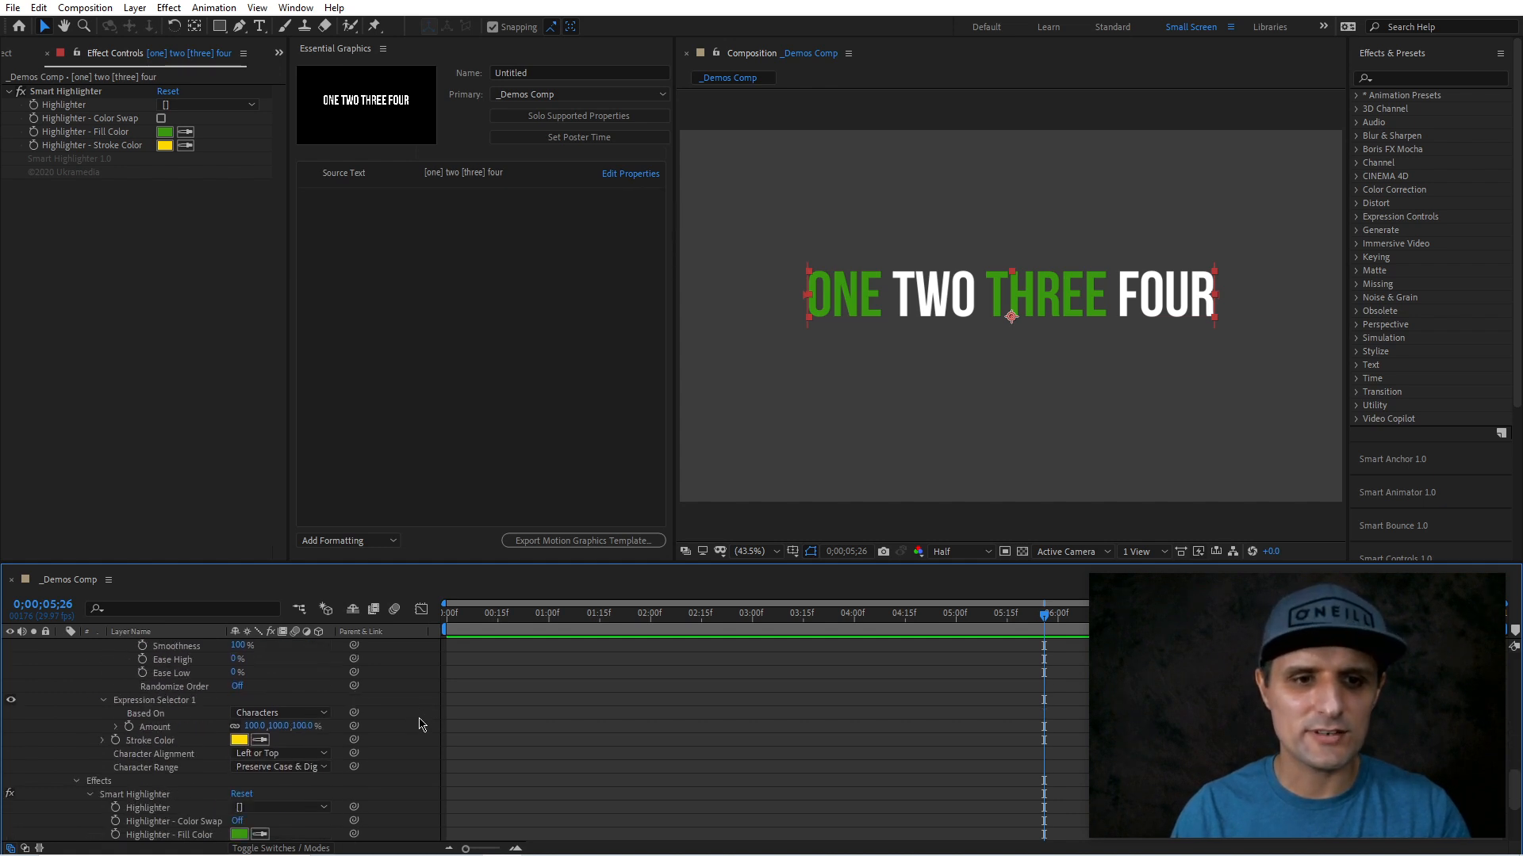
{"action": "left_click_drag", "start_coordinate": [190, 716], "coordinate": [499, 339]}
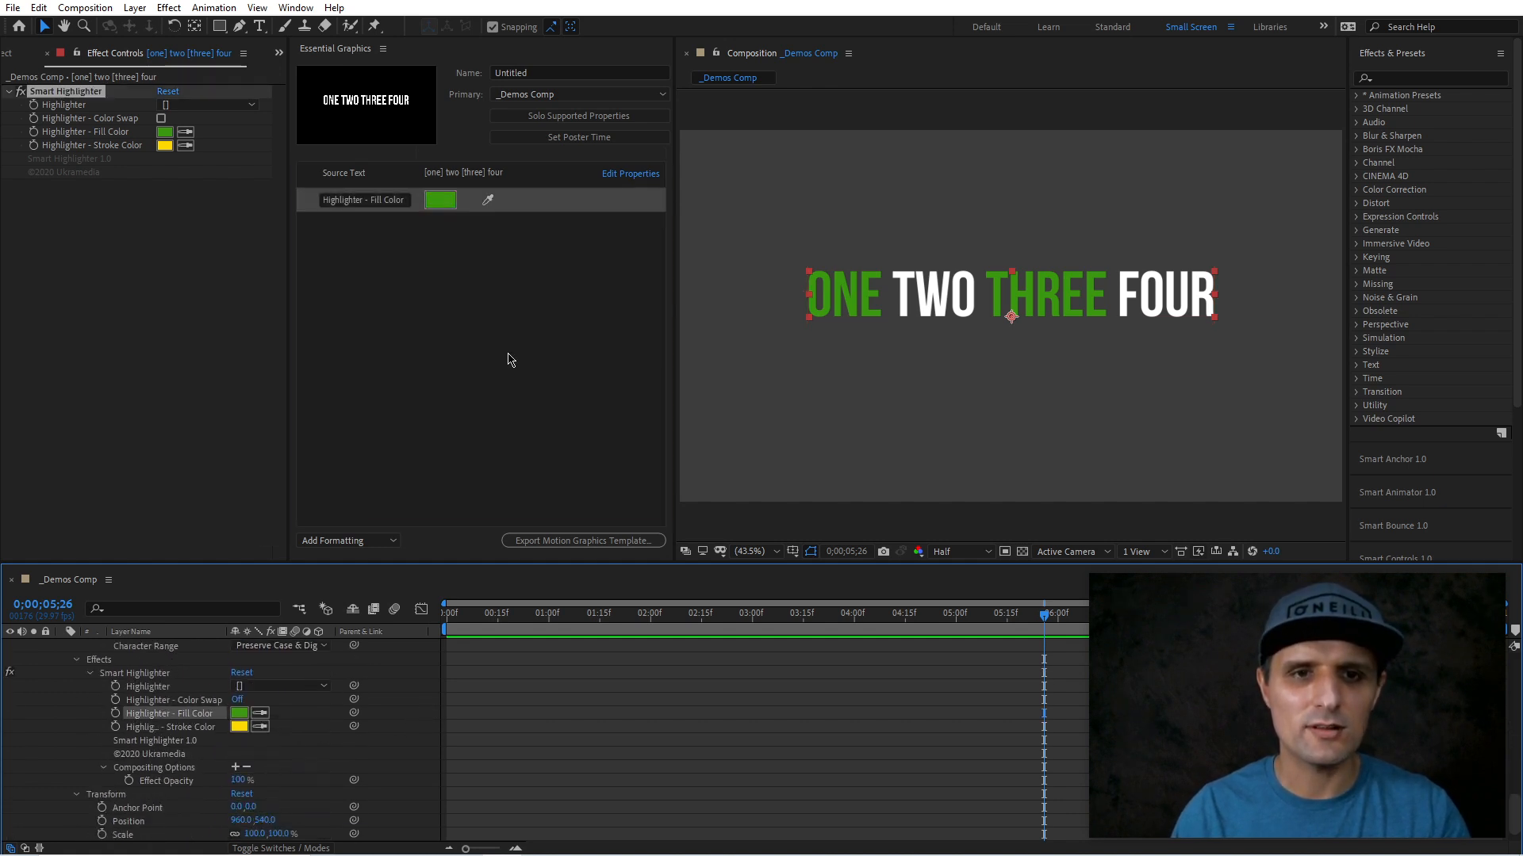
{"action": "left_click", "coordinate": [441, 201]}
{"action": "type", "text": "F000FF"}
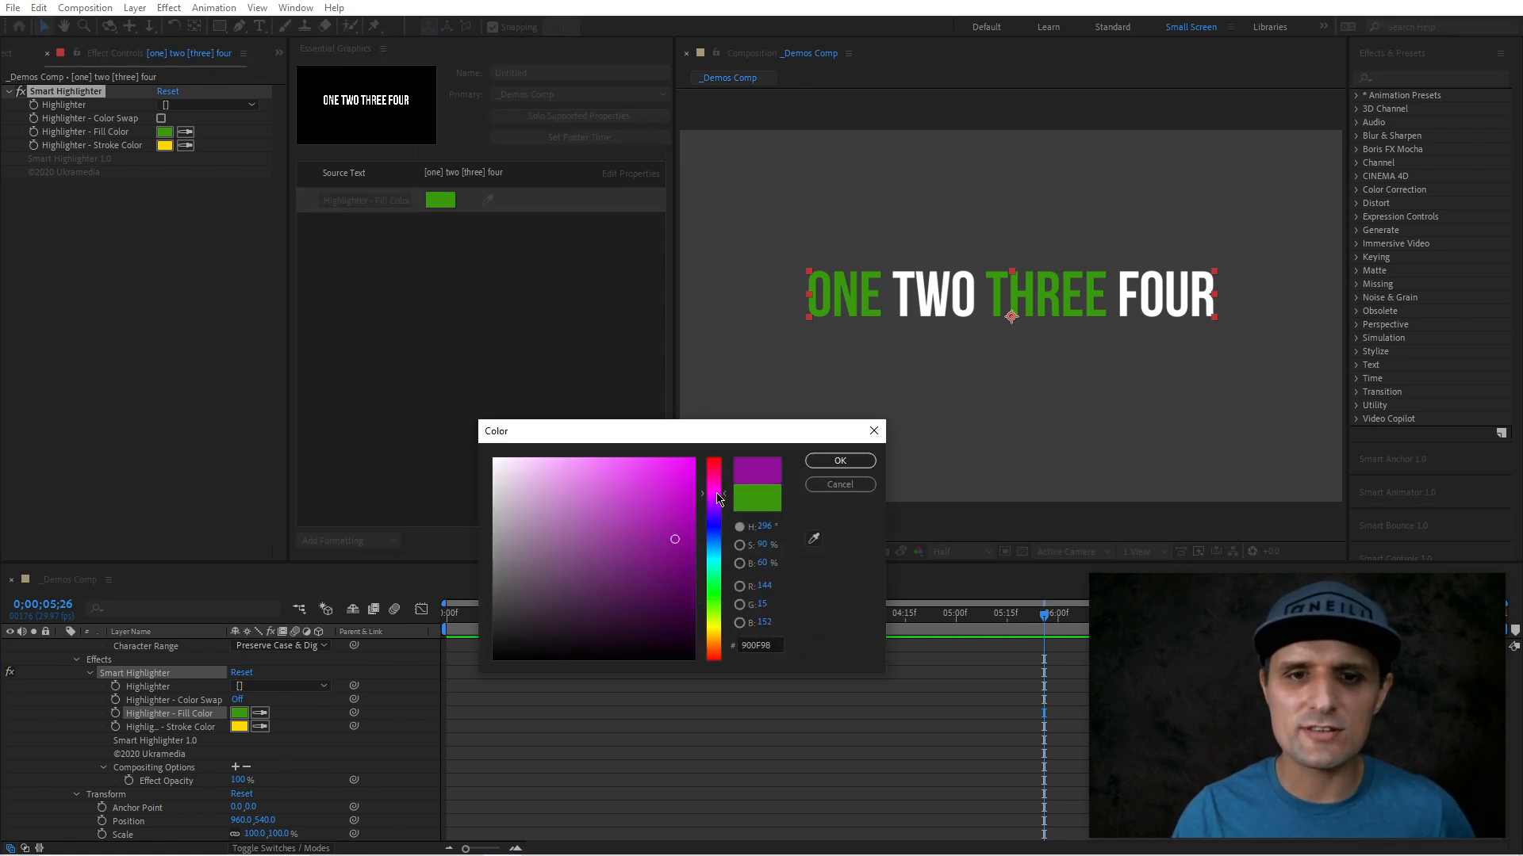
{"action": "left_click", "coordinate": [839, 461]}
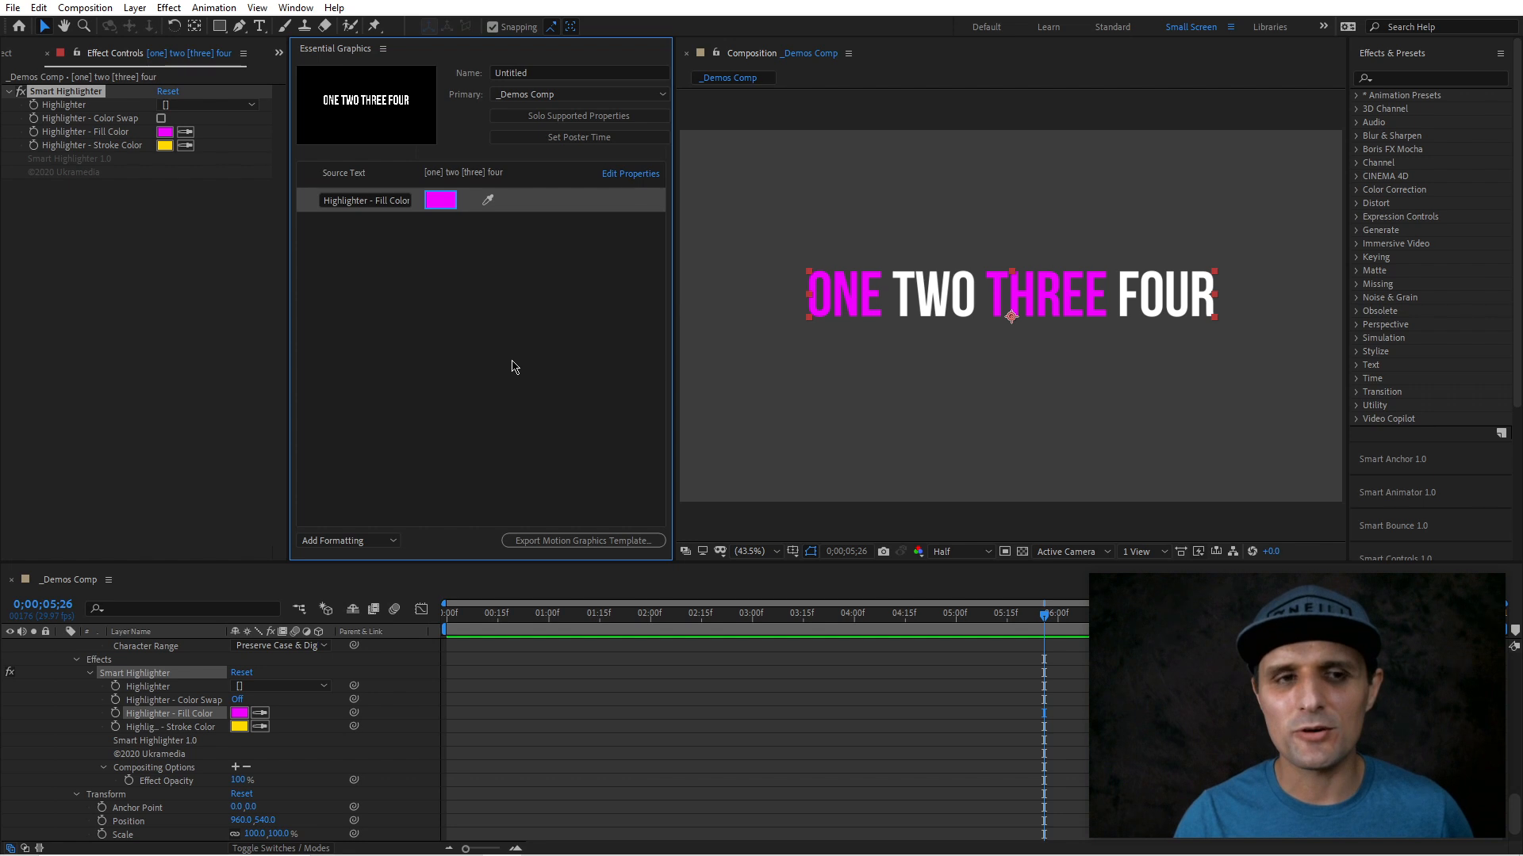
- Close the Essential Graphics panel and delete the highlighted text layer along with its exposed parameters
{"action": "right_click", "coordinate": [371, 56]}
{"action": "left_click", "coordinate": [422, 68]}
{"action": "scroll", "coordinate": [139, 654], "scroll_direction": "up", "scroll_amount": 9}
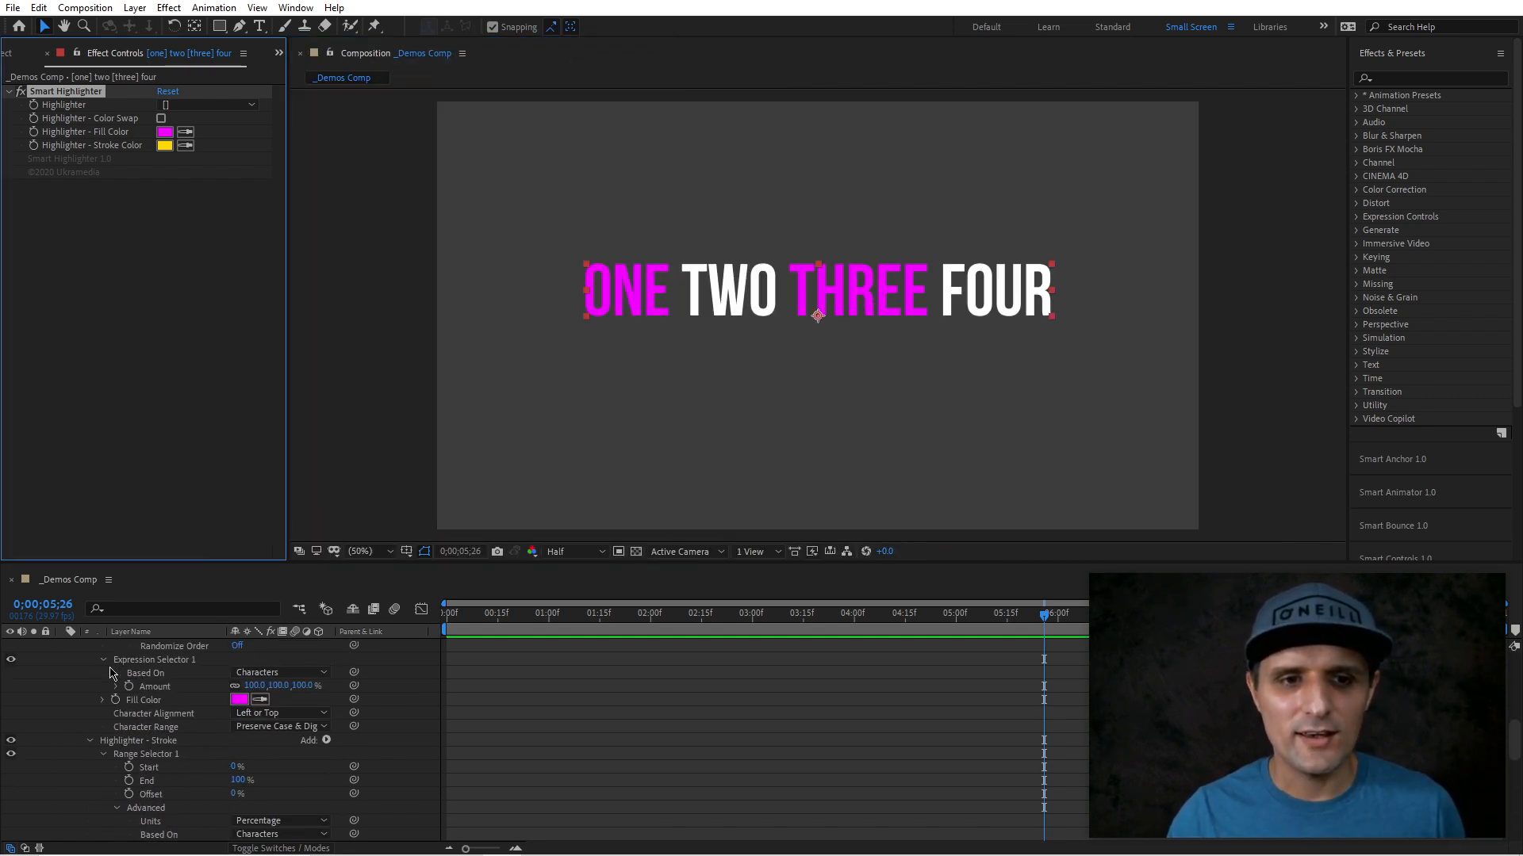
{"action": "scroll", "coordinate": [110, 671], "scroll_direction": "up", "scroll_amount": 5}
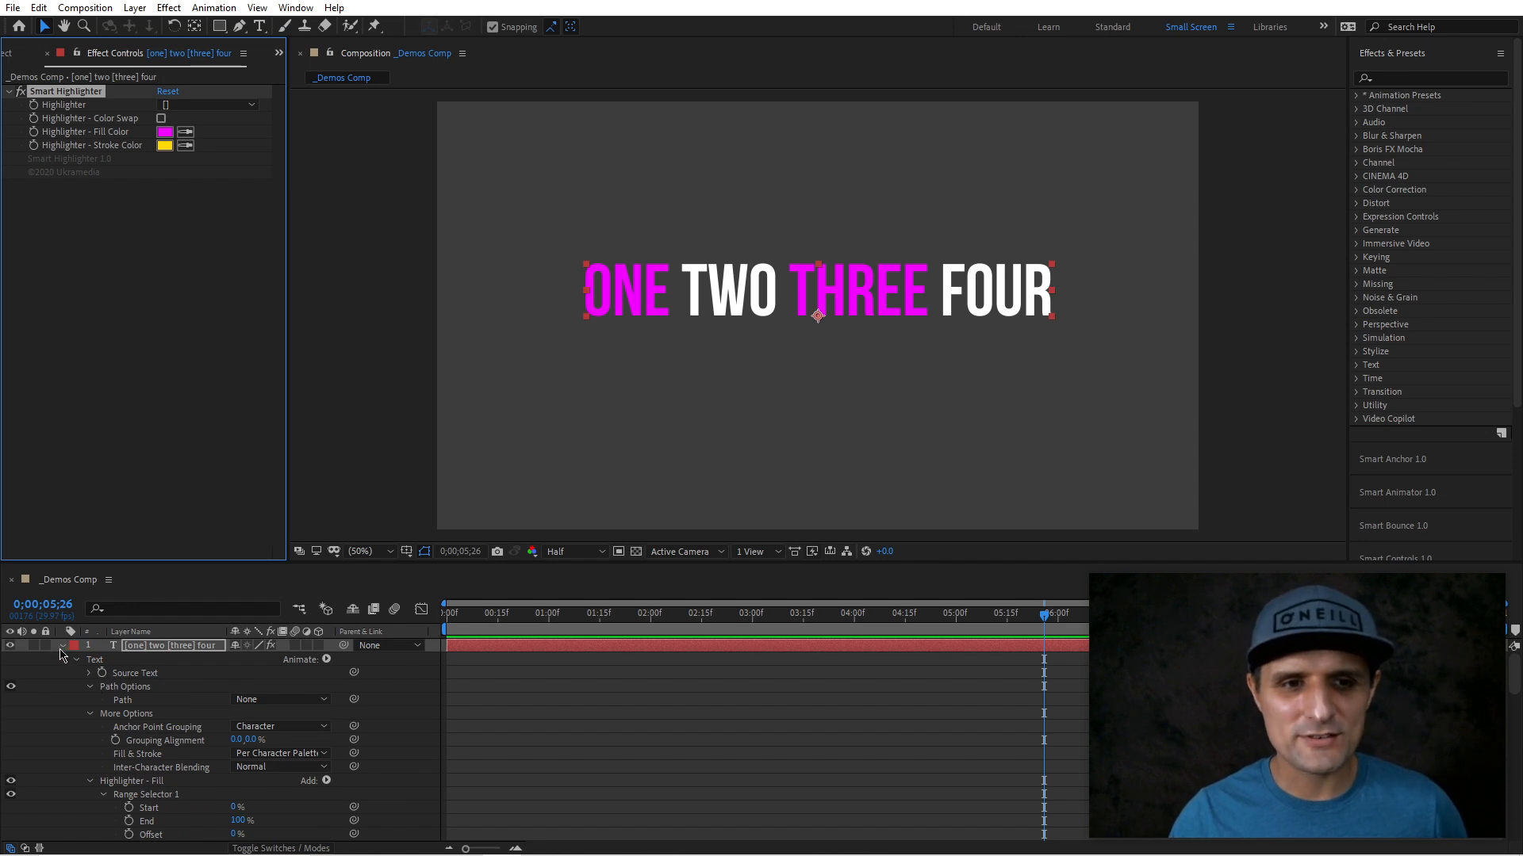
{"action": "left_click", "coordinate": [61, 647]}
{"action": "key", "text": "Delete"}
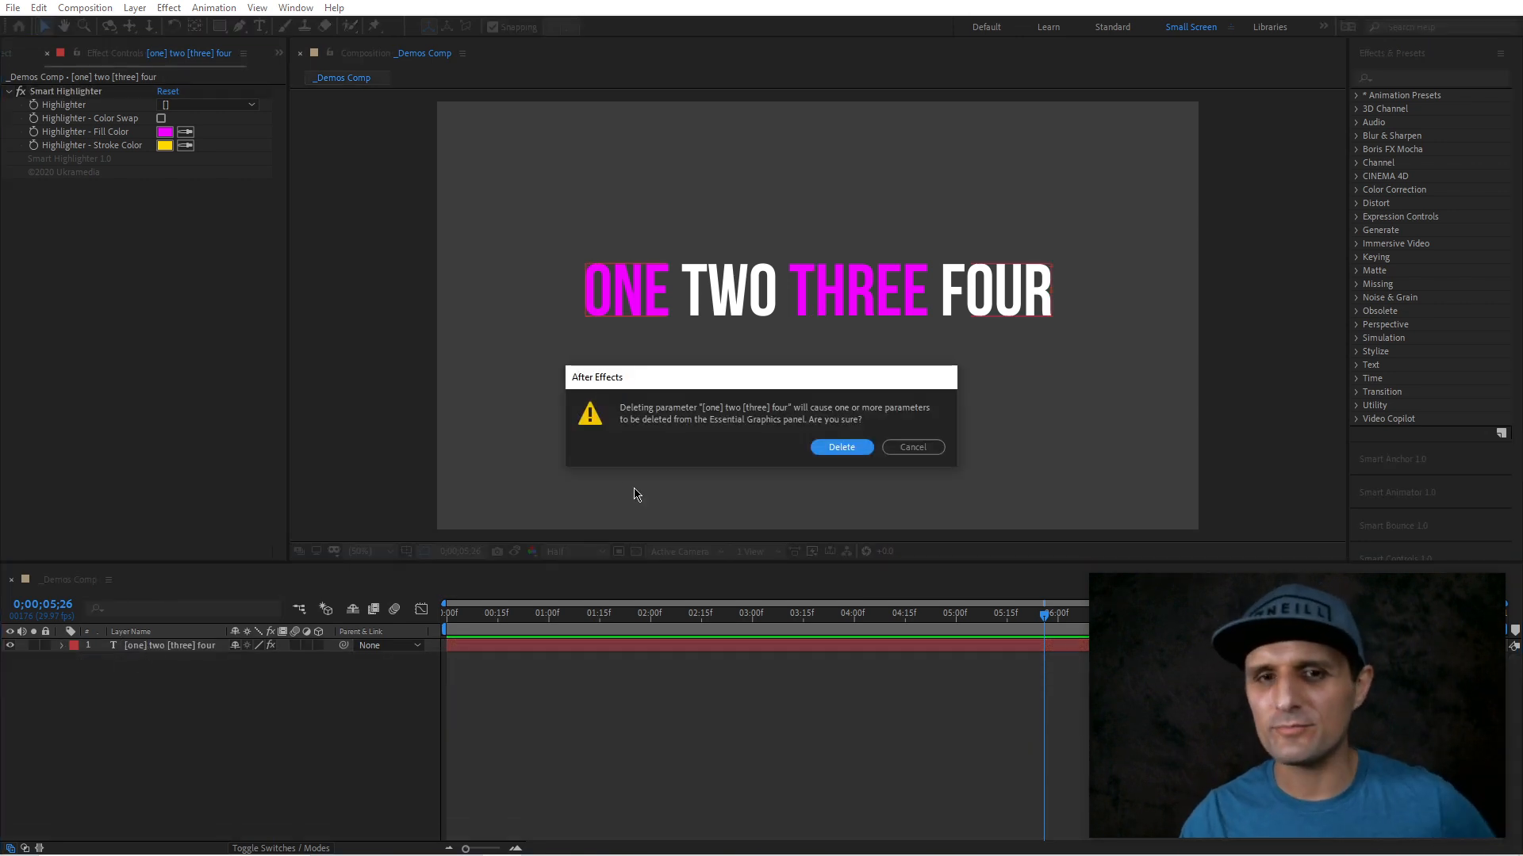
{"action": "left_click", "coordinate": [837, 447]}
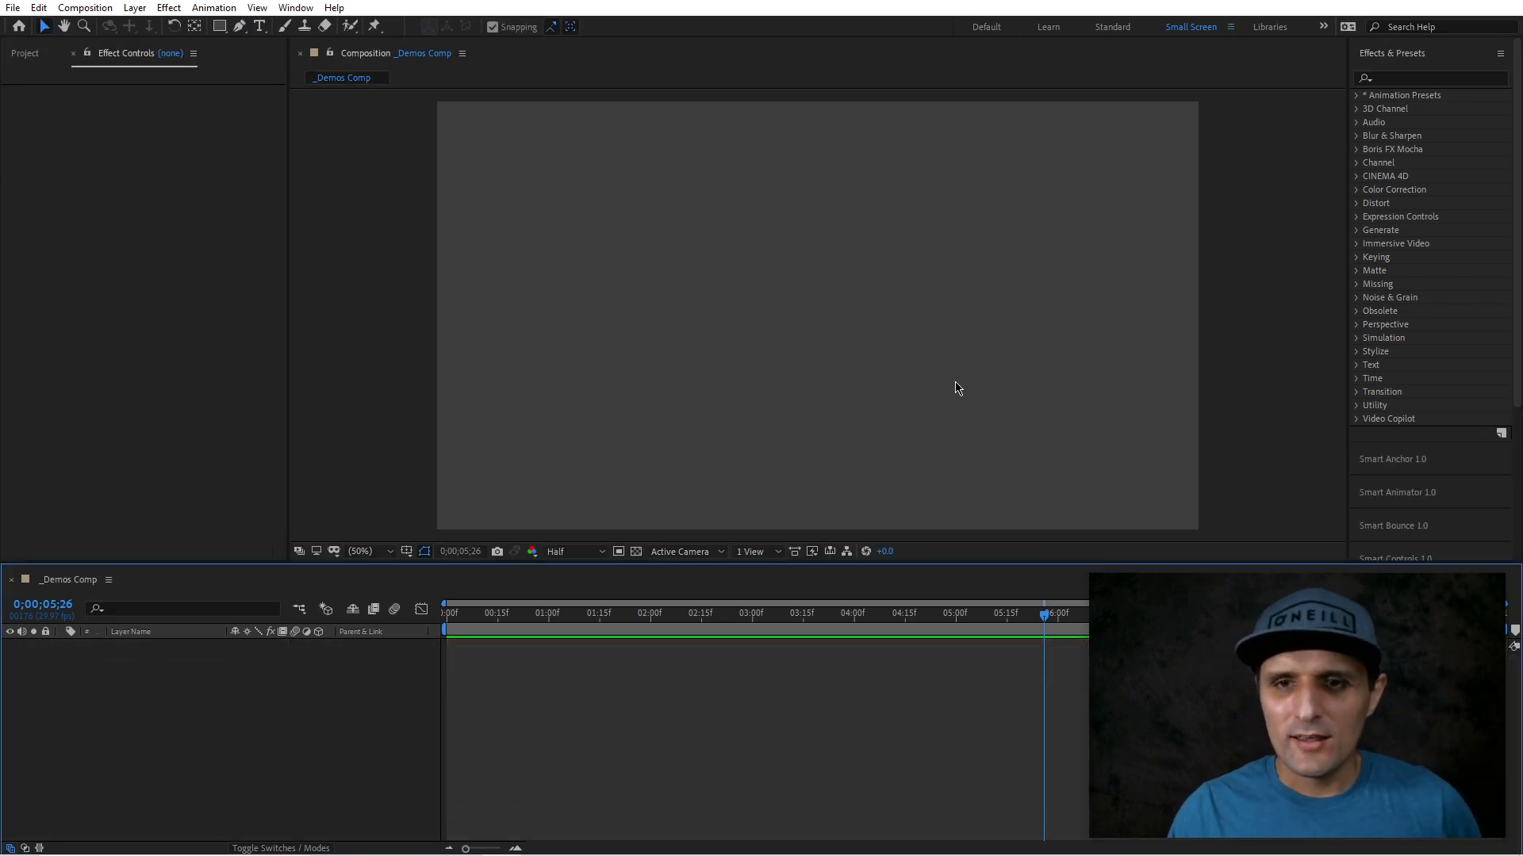
- Expand the Smart Patterns 1.0 user presets and try patterns such as SP_Diamonds 2 and SP_Grid 1 on a shape layer
{"action": "left_click", "coordinate": [1358, 95]}
{"action": "left_click", "coordinate": [1369, 123]}
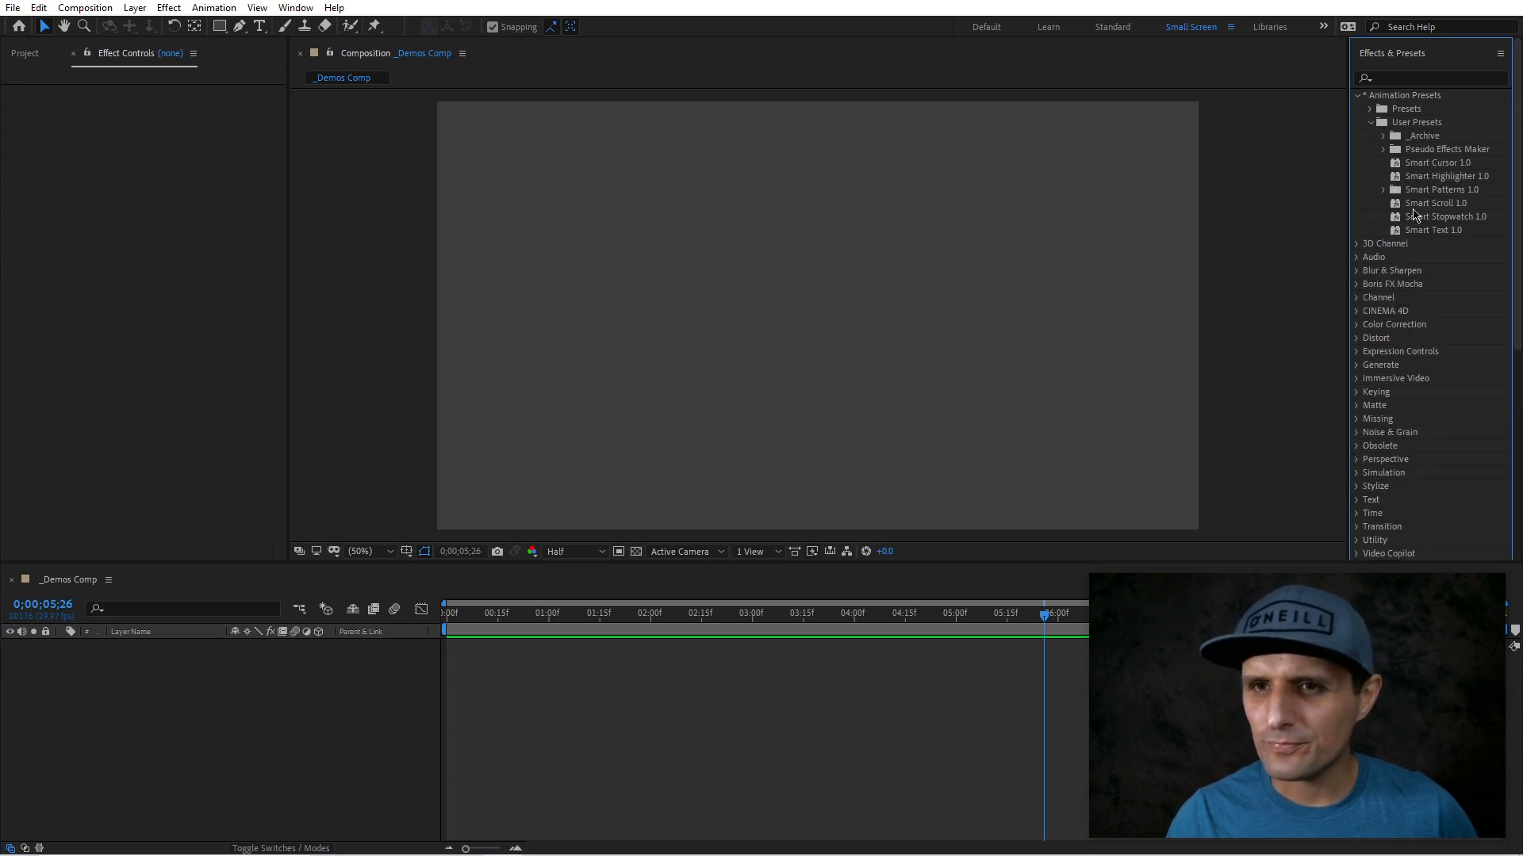
{"action": "left_click", "coordinate": [1477, 176]}
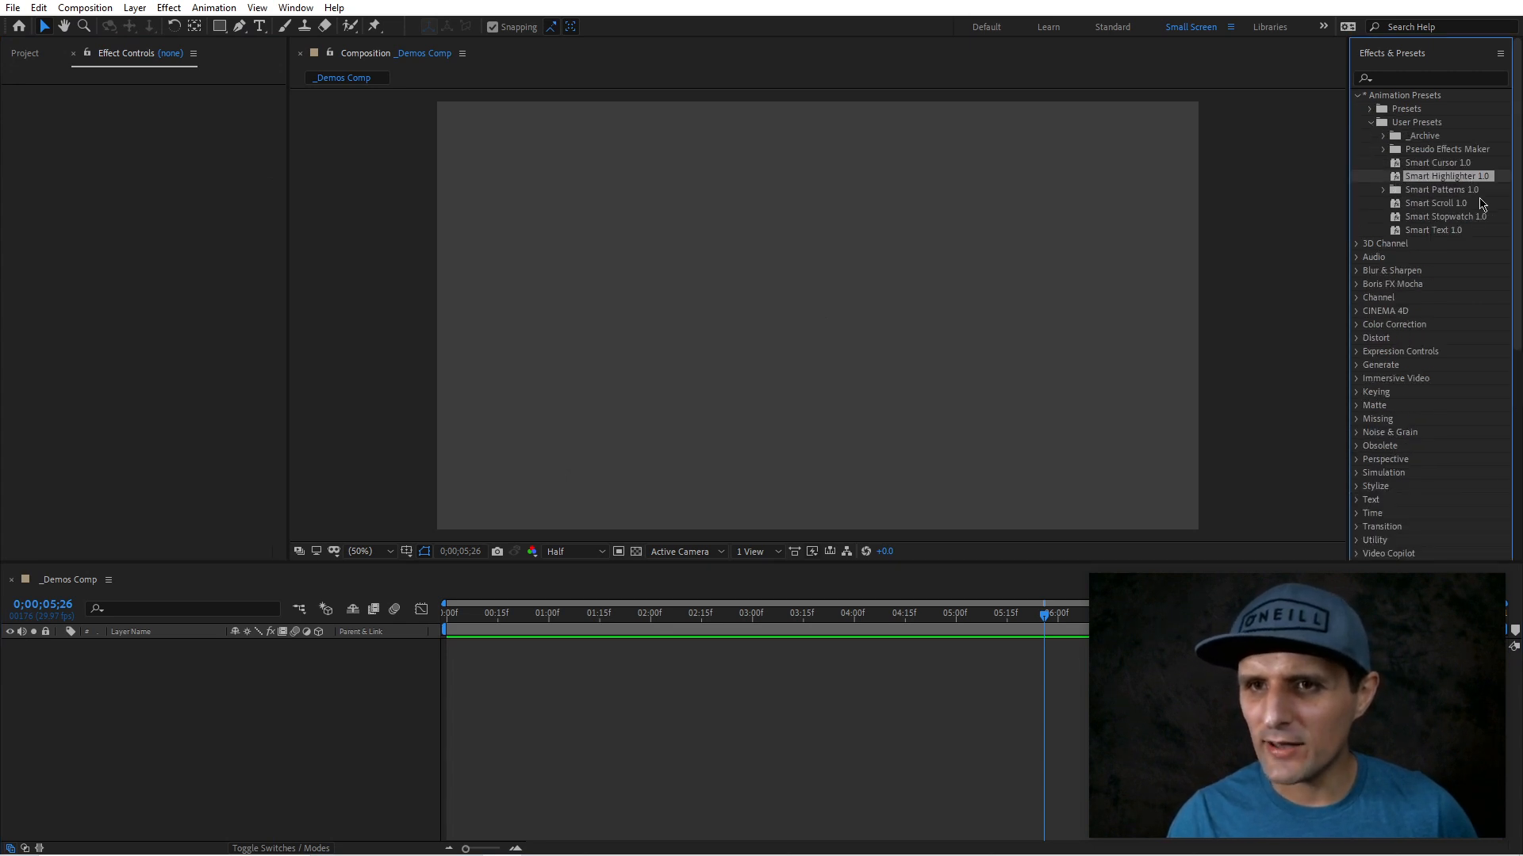
{"action": "left_click", "coordinate": [1383, 190]}
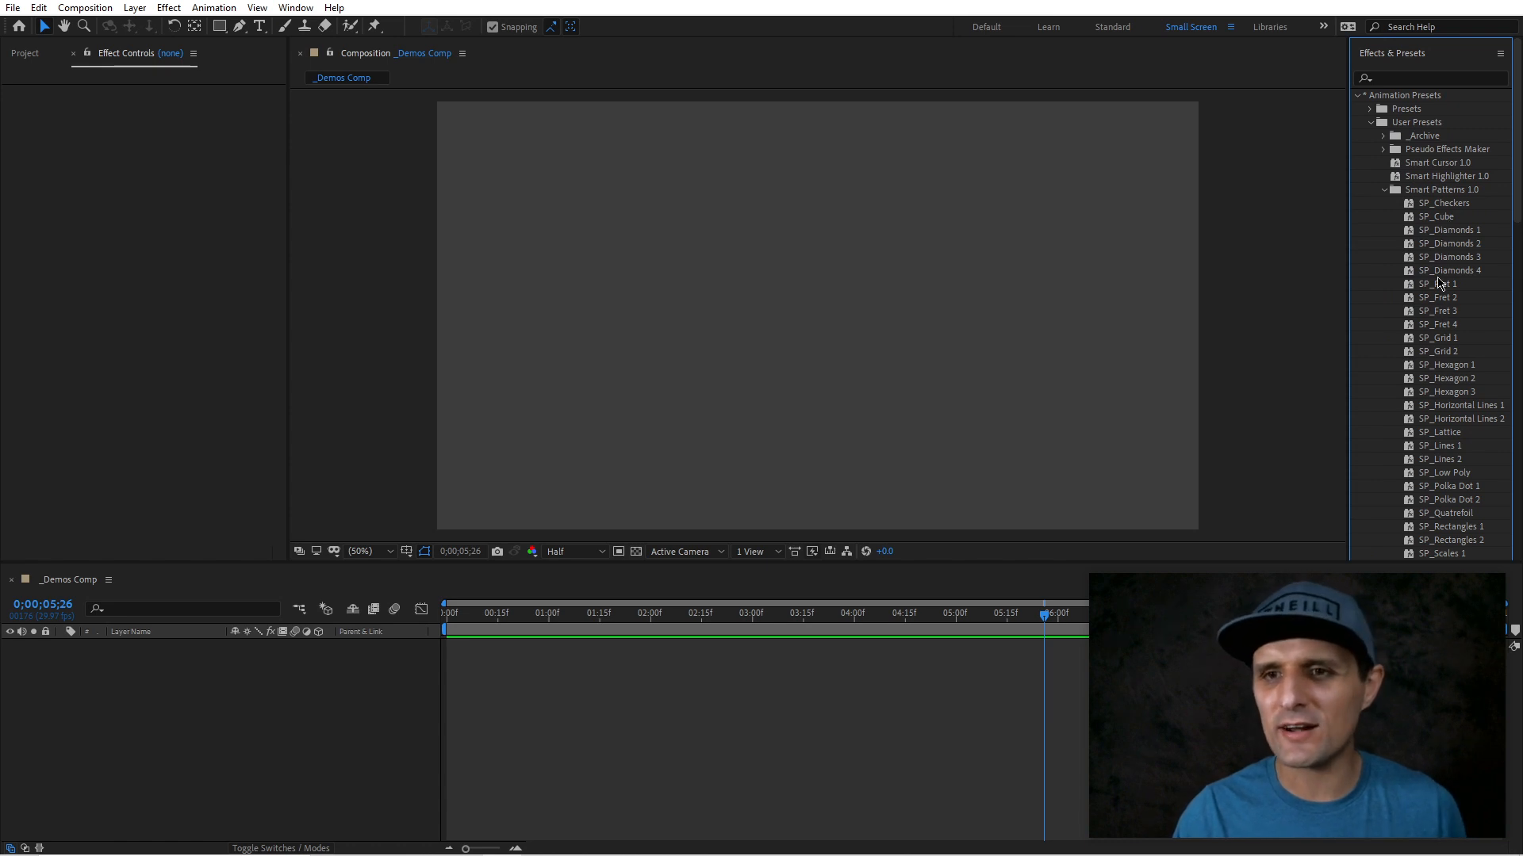
{"action": "double_click", "coordinate": [1448, 230]}
{"action": "double_click", "coordinate": [1447, 245]}
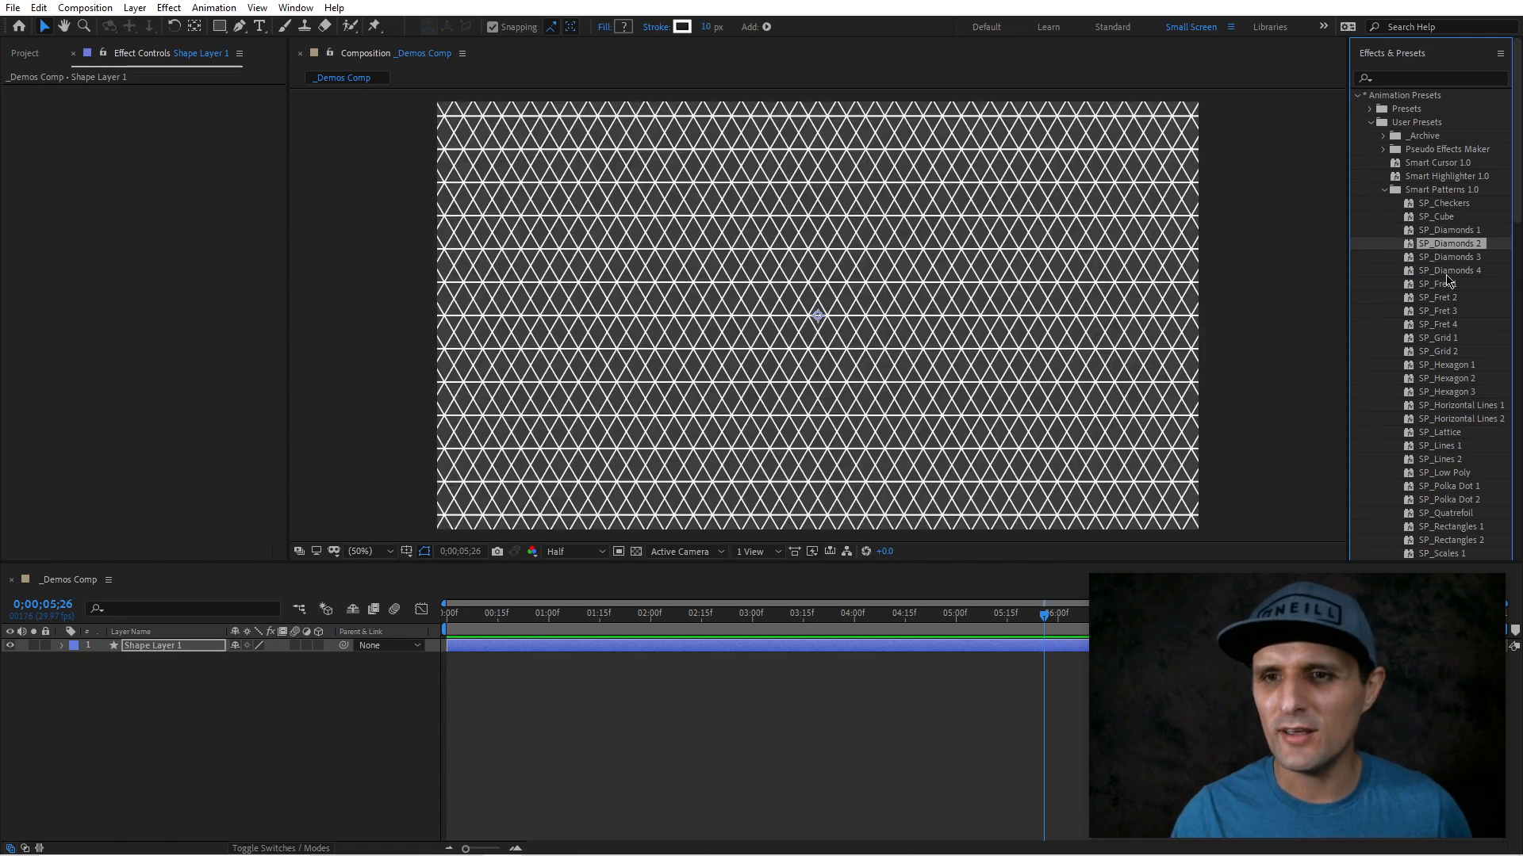
{"action": "left_click", "coordinate": [1448, 272]}
{"action": "left_click", "coordinate": [1445, 310]}
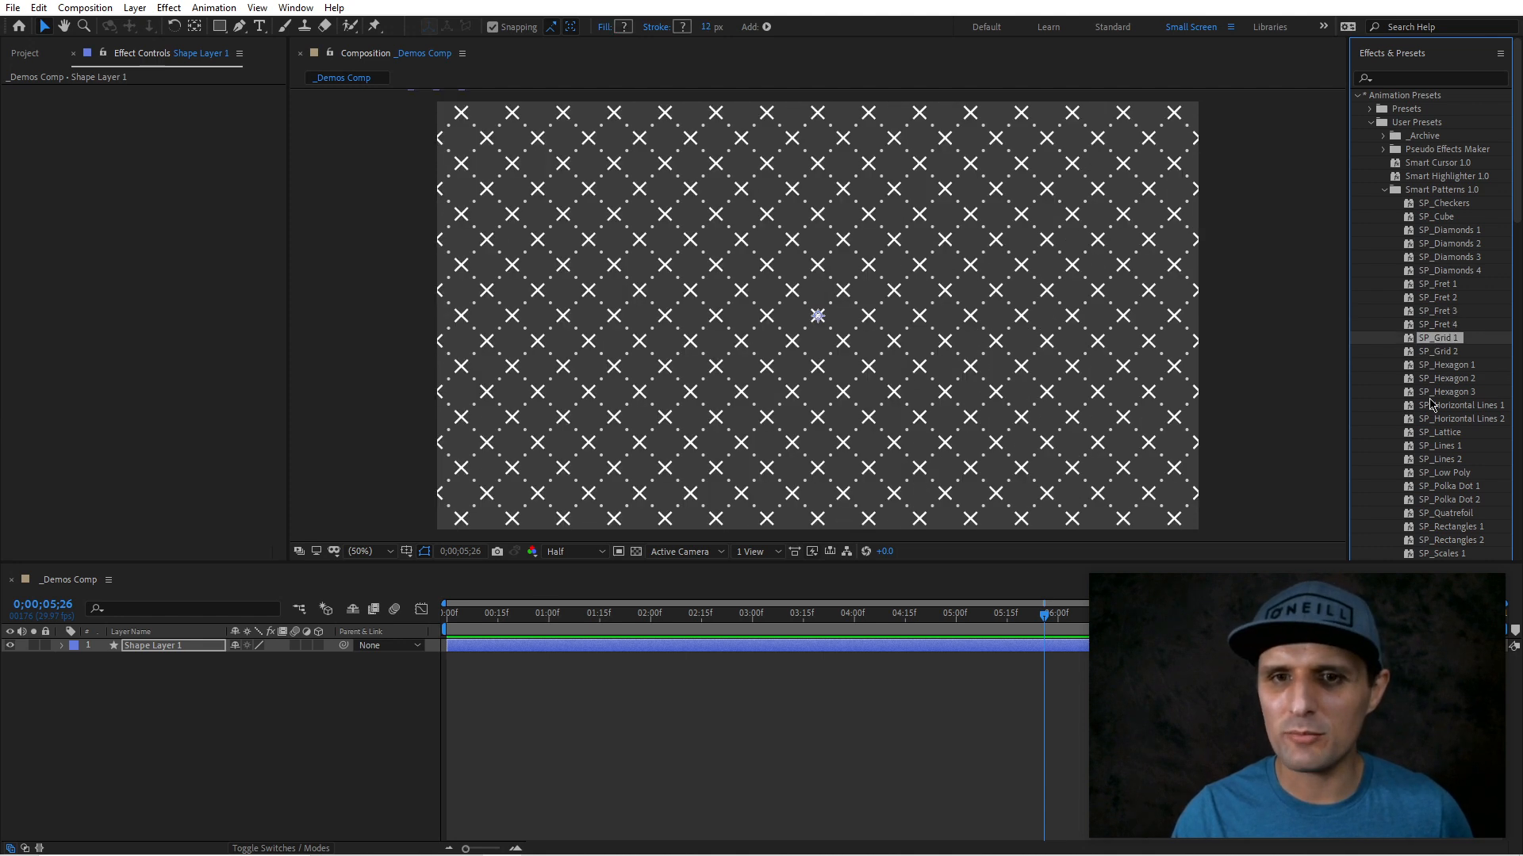
{"action": "left_click", "coordinate": [1431, 394]}
- Try enlarging and moving Ellipse 4 within the pattern layer's contents, and undo the changes
{"action": "left_click", "coordinate": [61, 646]}
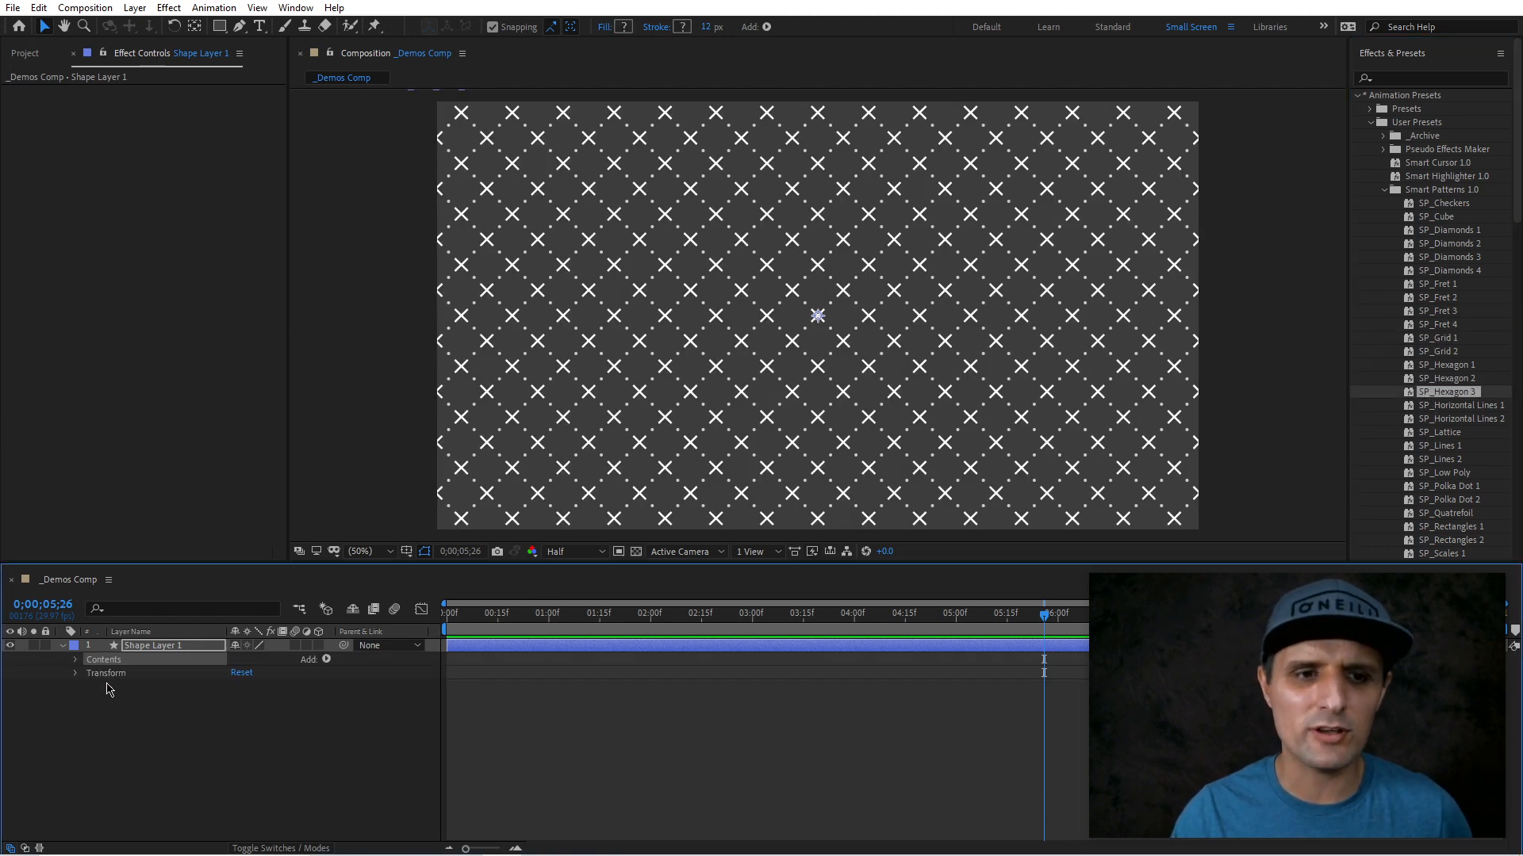
{"action": "left_click", "coordinate": [76, 661]}
{"action": "left_click", "coordinate": [90, 673]}
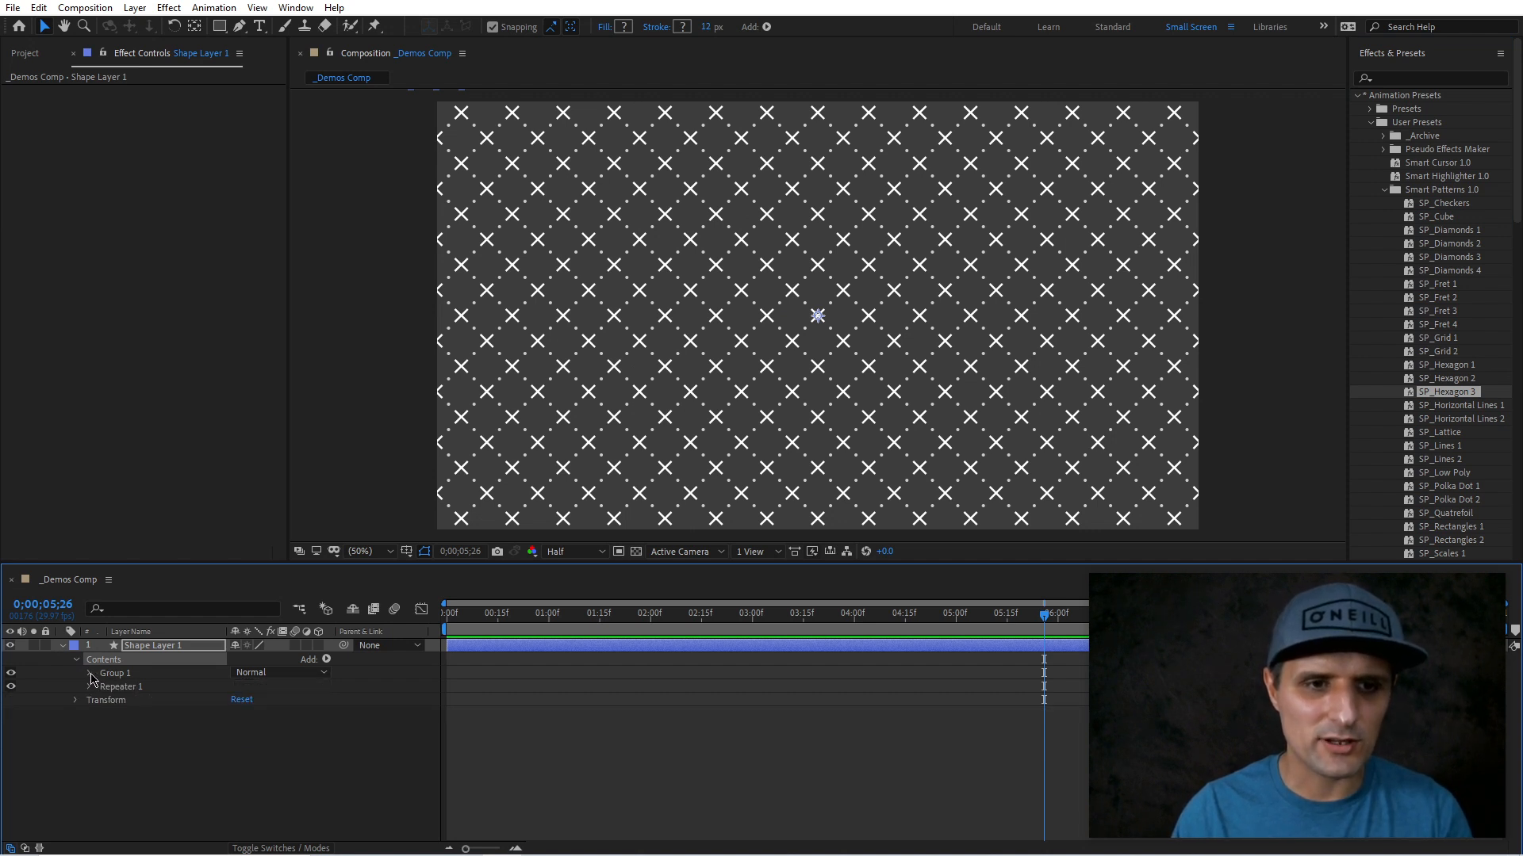
{"action": "left_click", "coordinate": [92, 675], "text": "ctrl"}
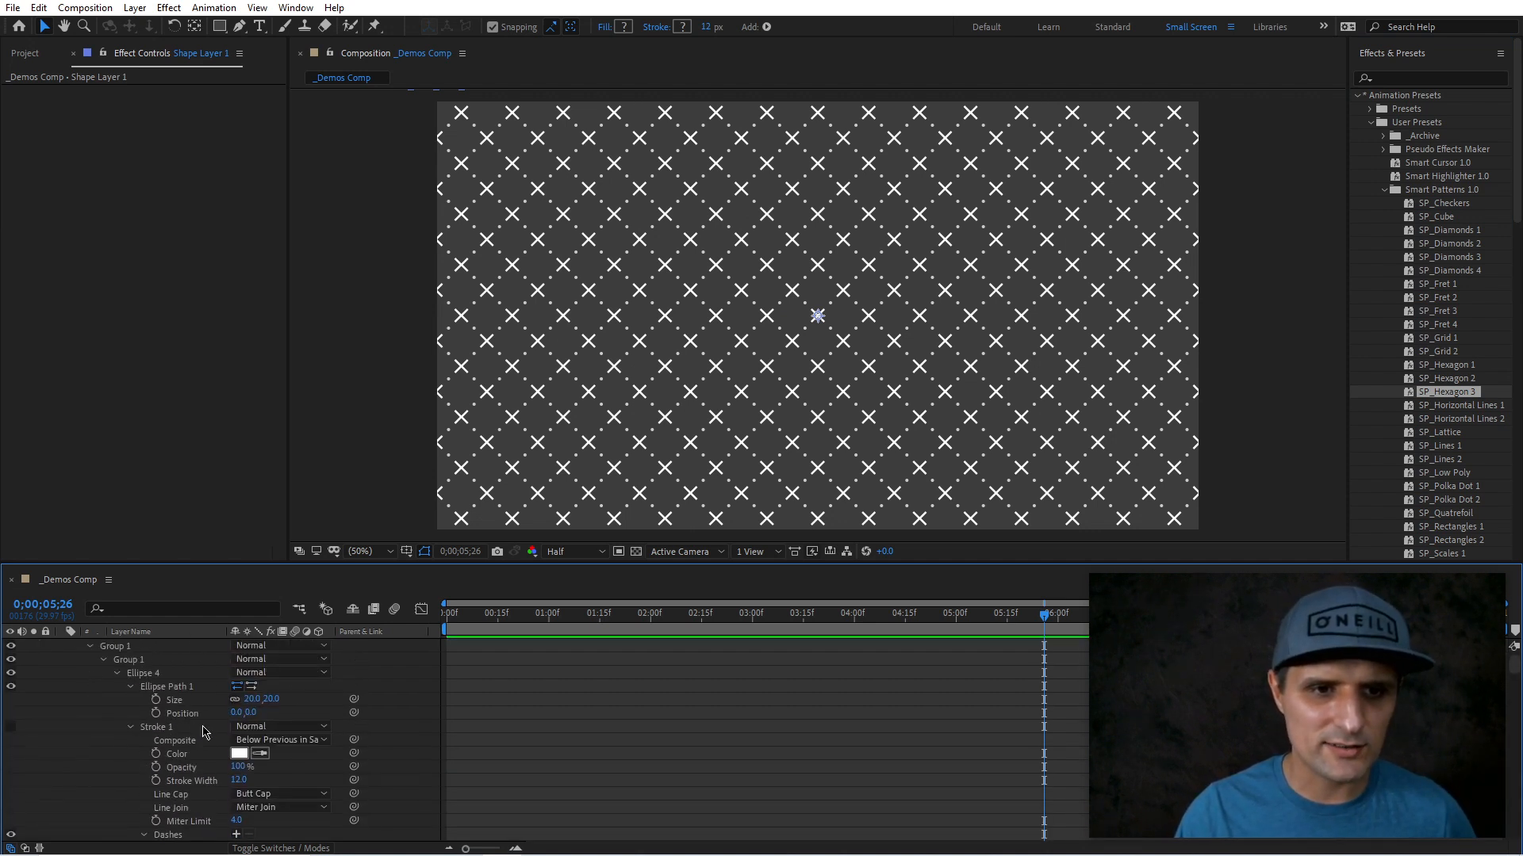
{"action": "left_click_drag", "start_coordinate": [242, 700], "coordinate": [302, 714]}
{"action": "scroll", "coordinate": [289, 768], "scroll_direction": "down", "scroll_amount": 3}
{"action": "left_click_drag", "start_coordinate": [237, 769], "coordinate": [298, 767]}
{"action": "key", "text": "ctrl+z"}
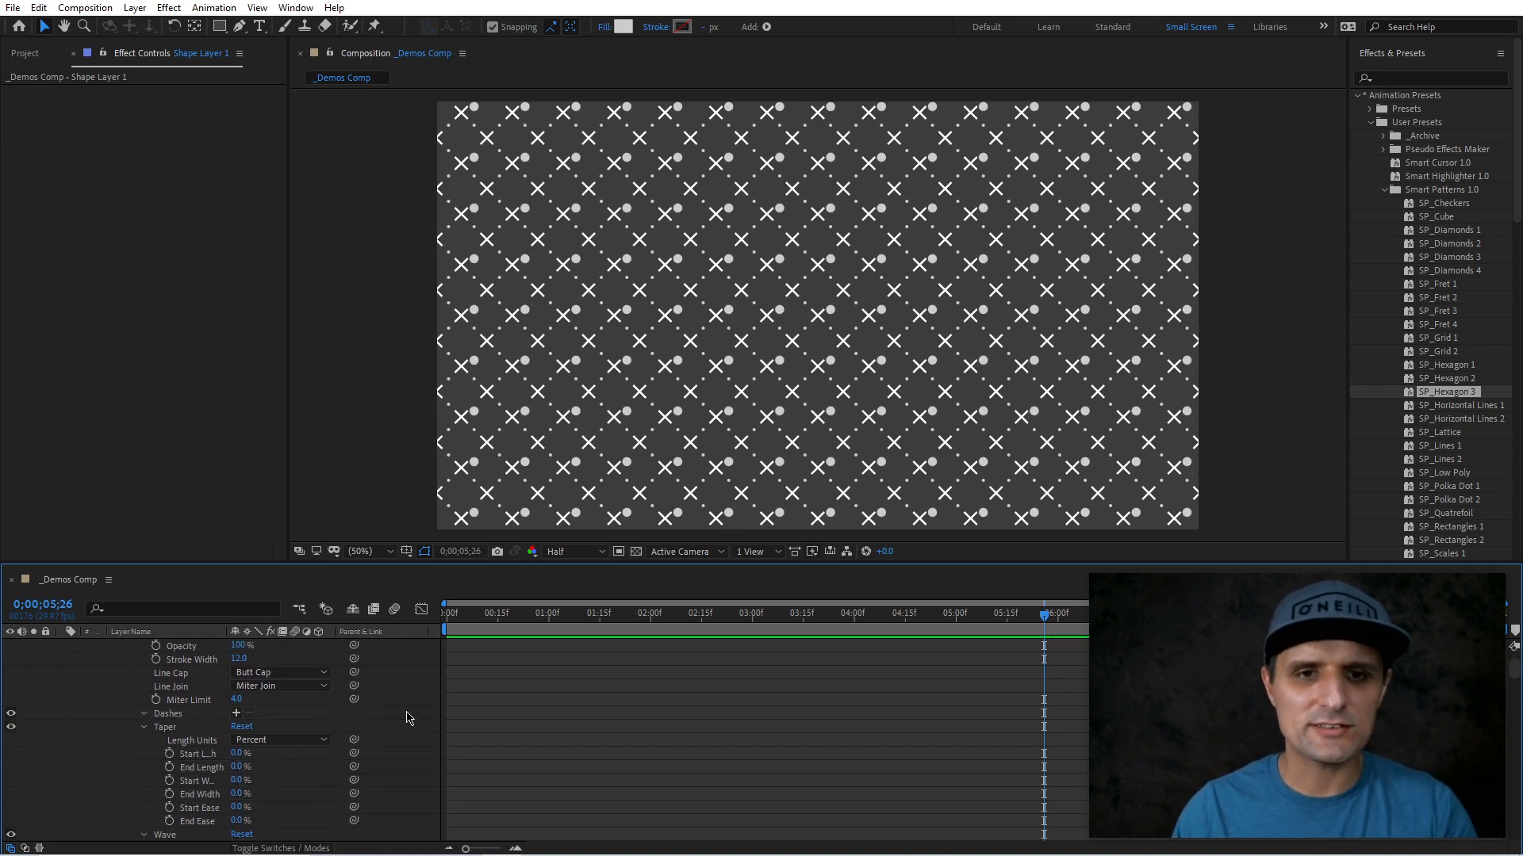
{"action": "key", "text": "ctrl+z"}
{"action": "scroll", "coordinate": [428, 720], "scroll_direction": "up", "scroll_amount": 3}
{"action": "key", "text": "ctrl+z"}
{"action": "key", "text": "ctrl+z"}
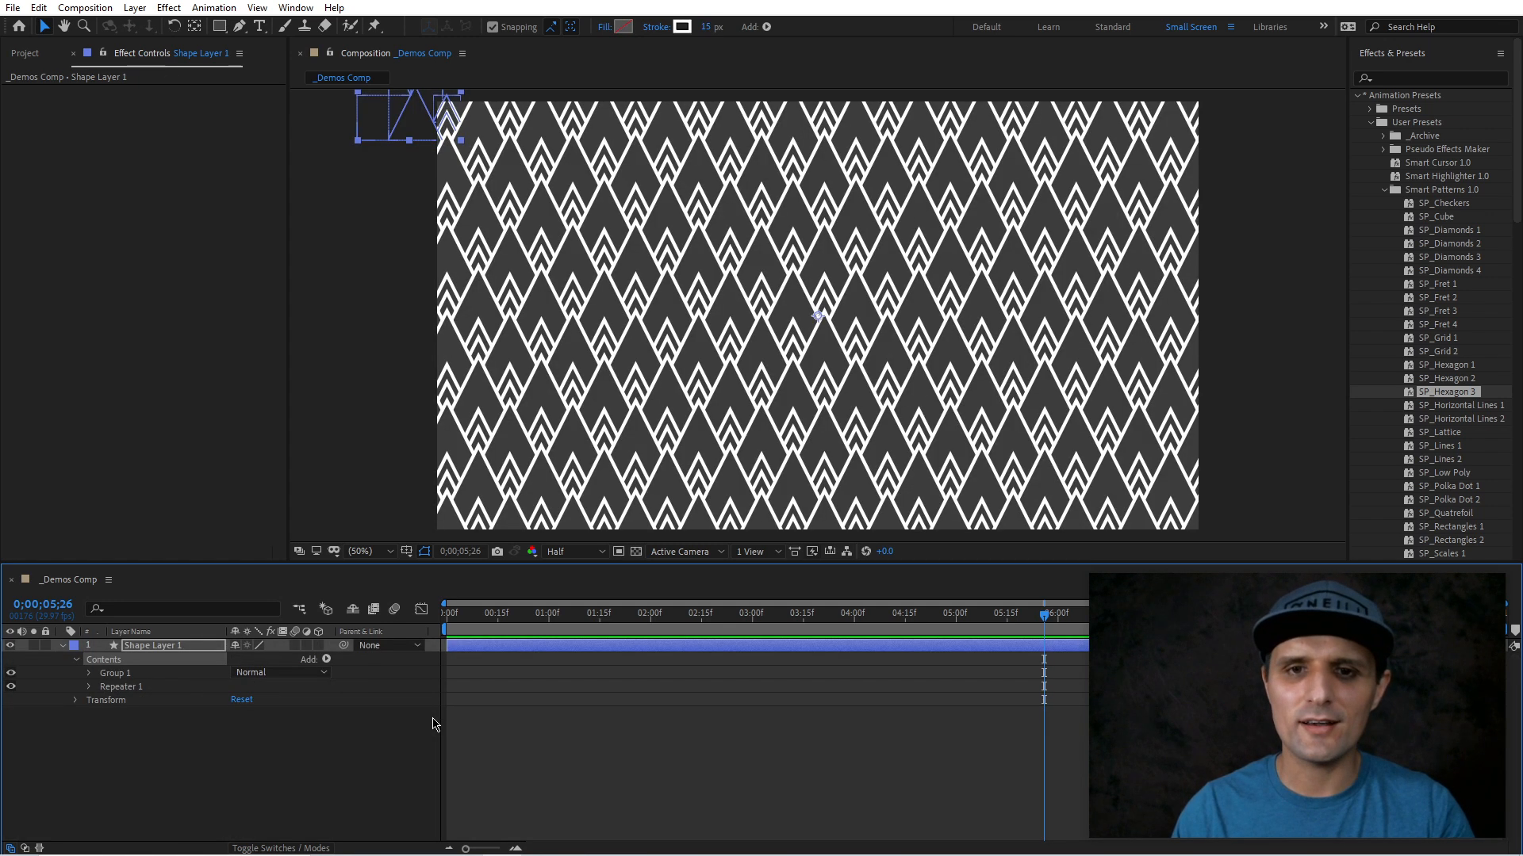
- Try the SP_Lattice, SP_Polka Dot 2, Squares 4 and Trelus pattern presets one after another on the shape layer
{"action": "double_click", "coordinate": [1453, 435]}
{"action": "scroll", "coordinate": [1443, 453], "scroll_direction": "down", "scroll_amount": 2}
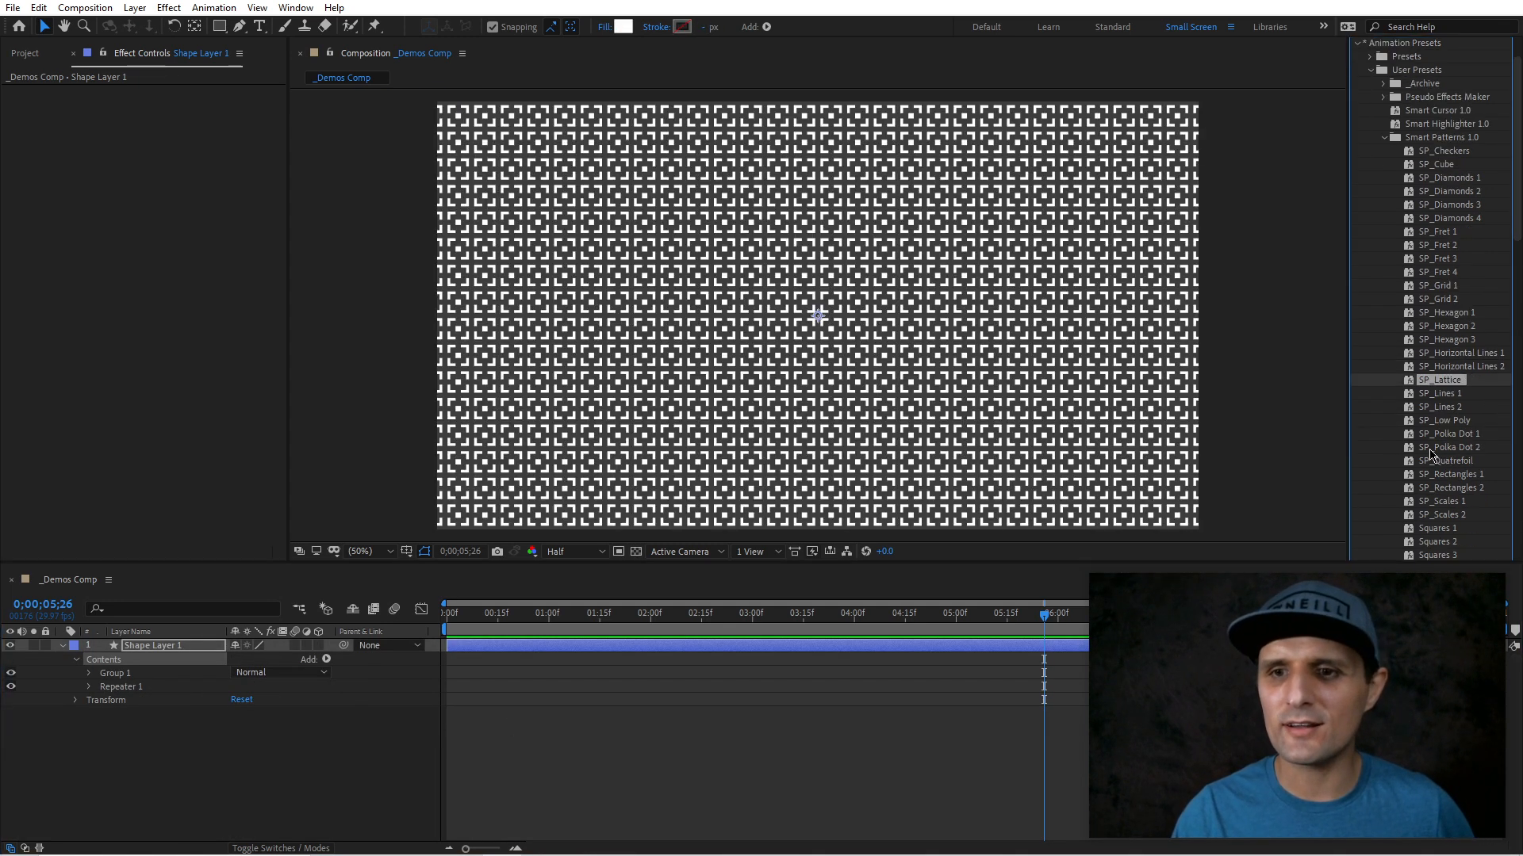
{"action": "double_click", "coordinate": [1445, 448]}
{"action": "scroll", "coordinate": [1451, 487], "scroll_direction": "down", "scroll_amount": 3}
{"action": "double_click", "coordinate": [1437, 464]}
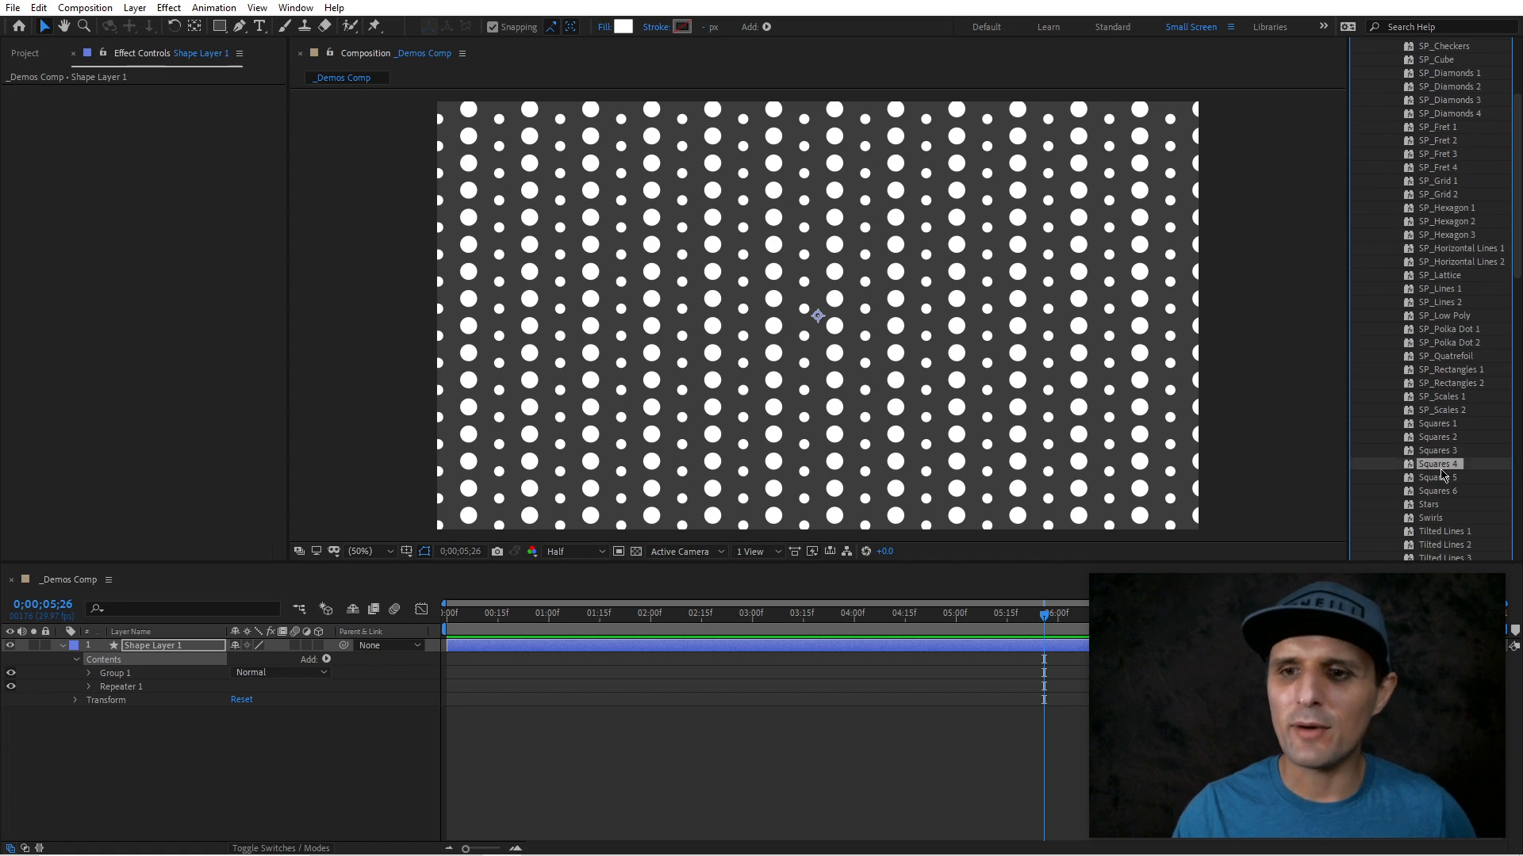
{"action": "scroll", "coordinate": [1448, 480], "scroll_direction": "down", "scroll_amount": 3}
{"action": "left_click", "coordinate": [1430, 468]}
{"action": "double_click", "coordinate": [1431, 468]}
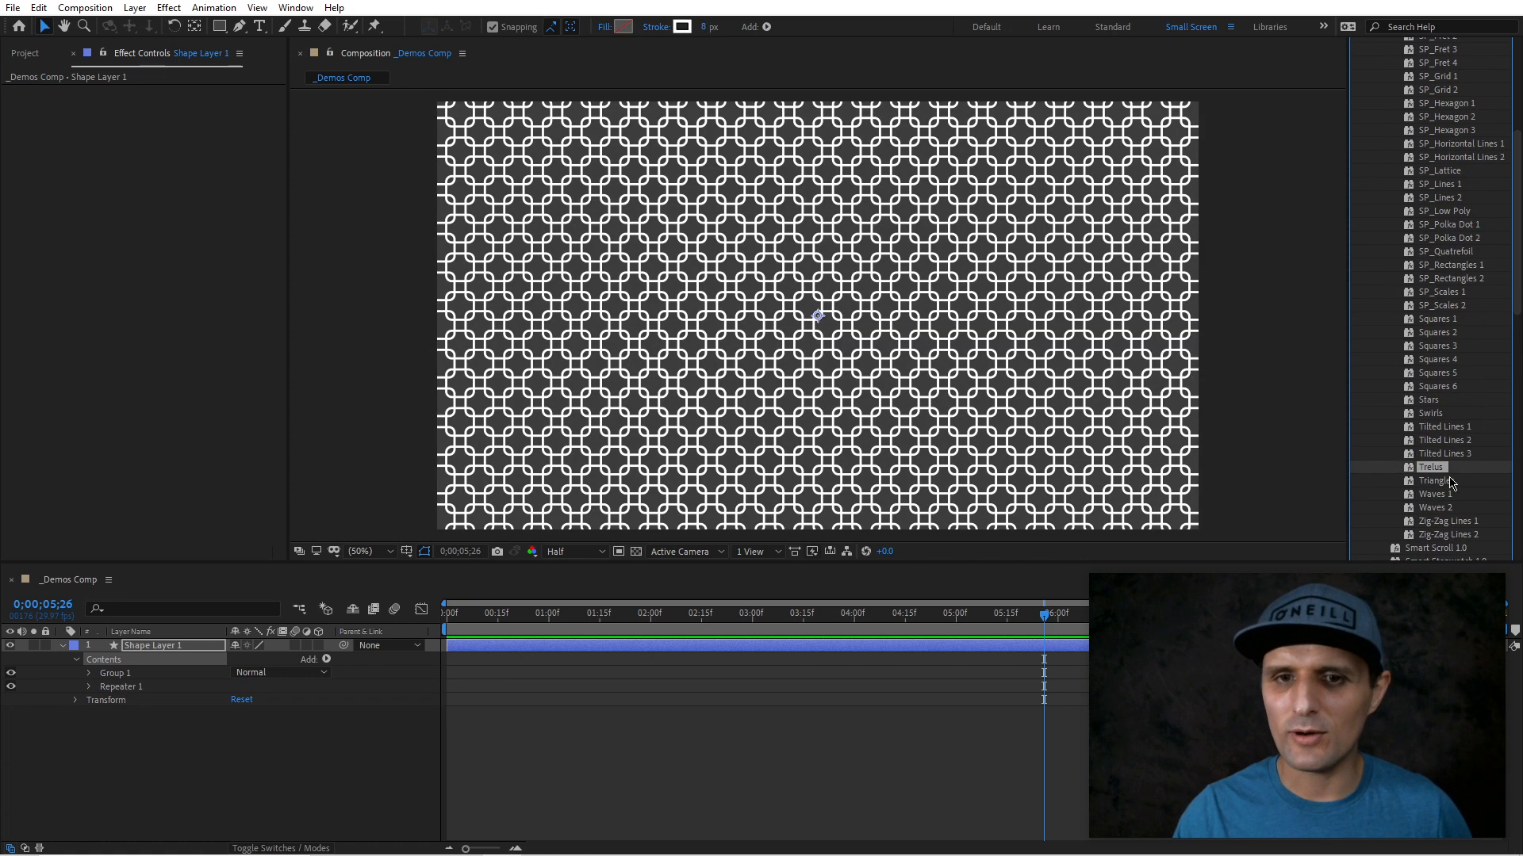
- Try the Waves 1, Waves 2 and Zig-Zag Lines 1 pattern presets on the shape layer
{"action": "scroll", "coordinate": [1450, 483], "scroll_direction": "down", "scroll_amount": 3}
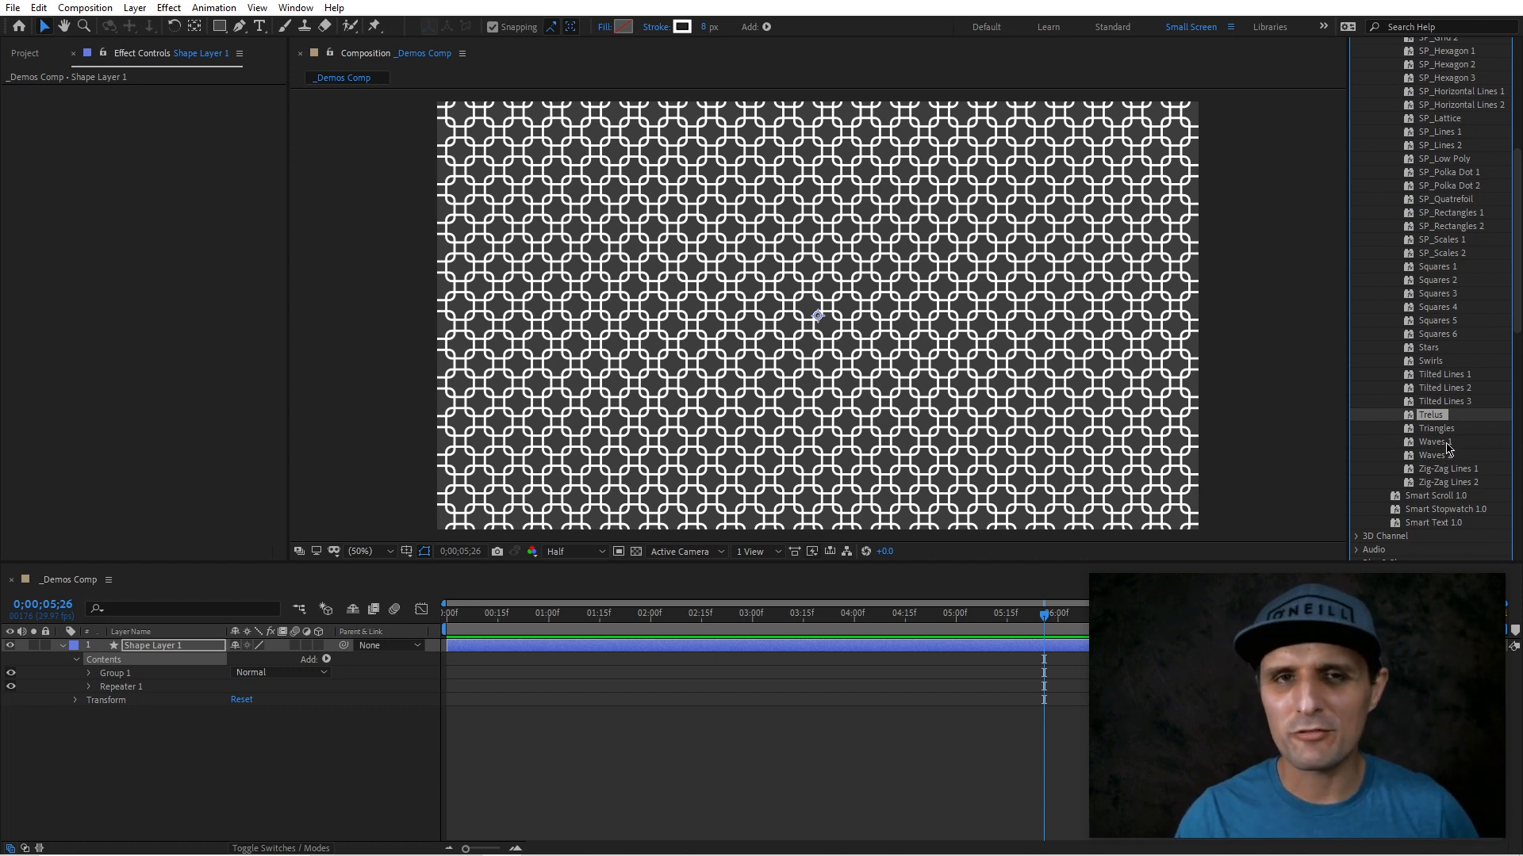
{"action": "double_click", "coordinate": [1436, 443]}
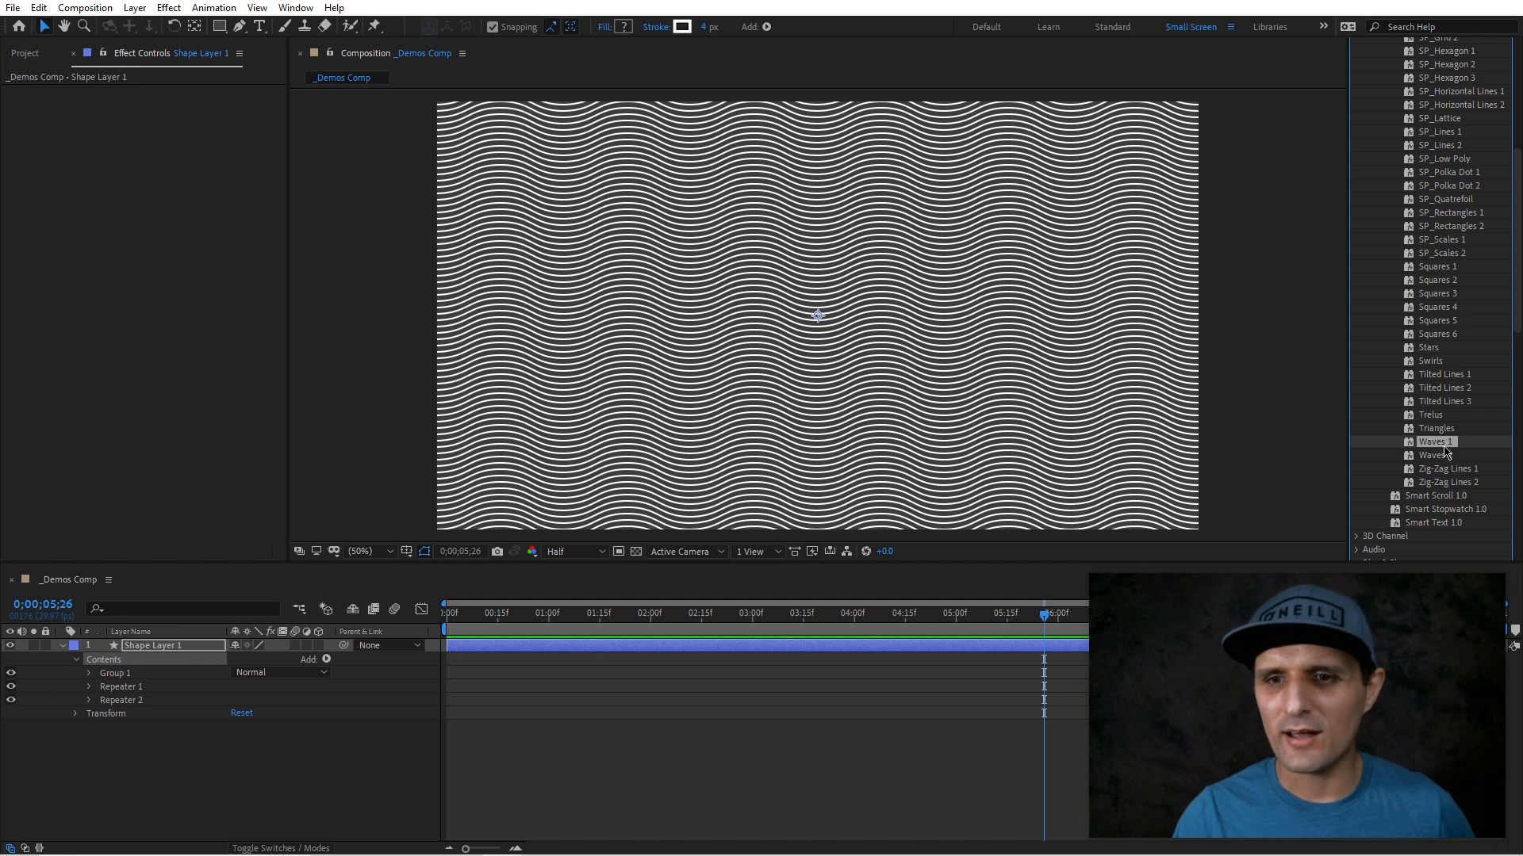
{"action": "double_click", "coordinate": [1442, 456]}
{"action": "double_click", "coordinate": [1445, 469]}
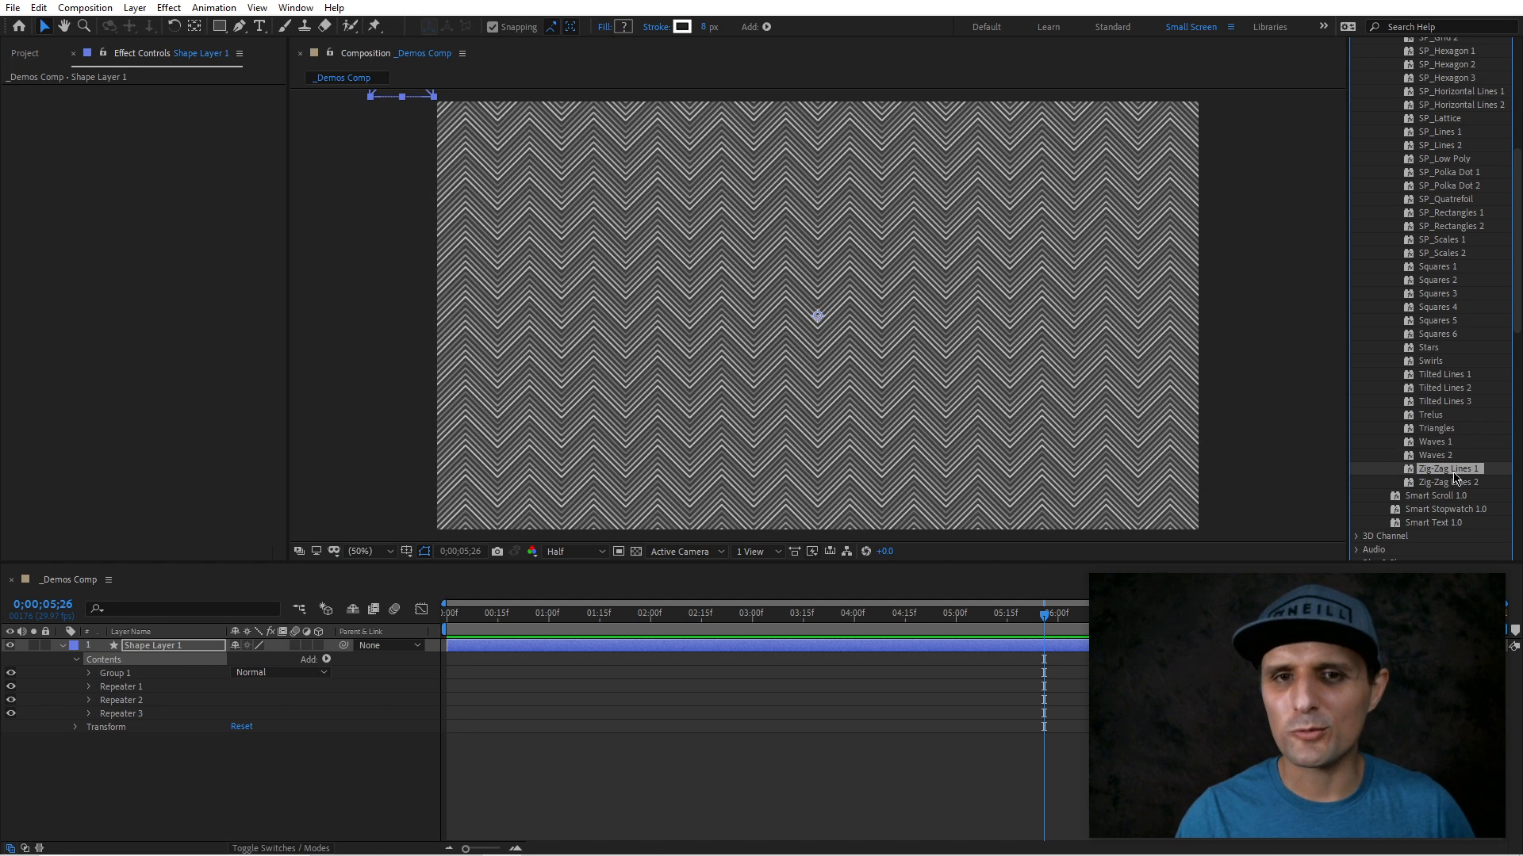
- Try the SP_Rectangles 1, SP_Diamonds 4 and SP_Cube pattern presets on the shape layer
{"action": "scroll", "coordinate": [1444, 445], "scroll_direction": "up", "scroll_amount": 9}
{"action": "double_click", "coordinate": [1443, 373]}
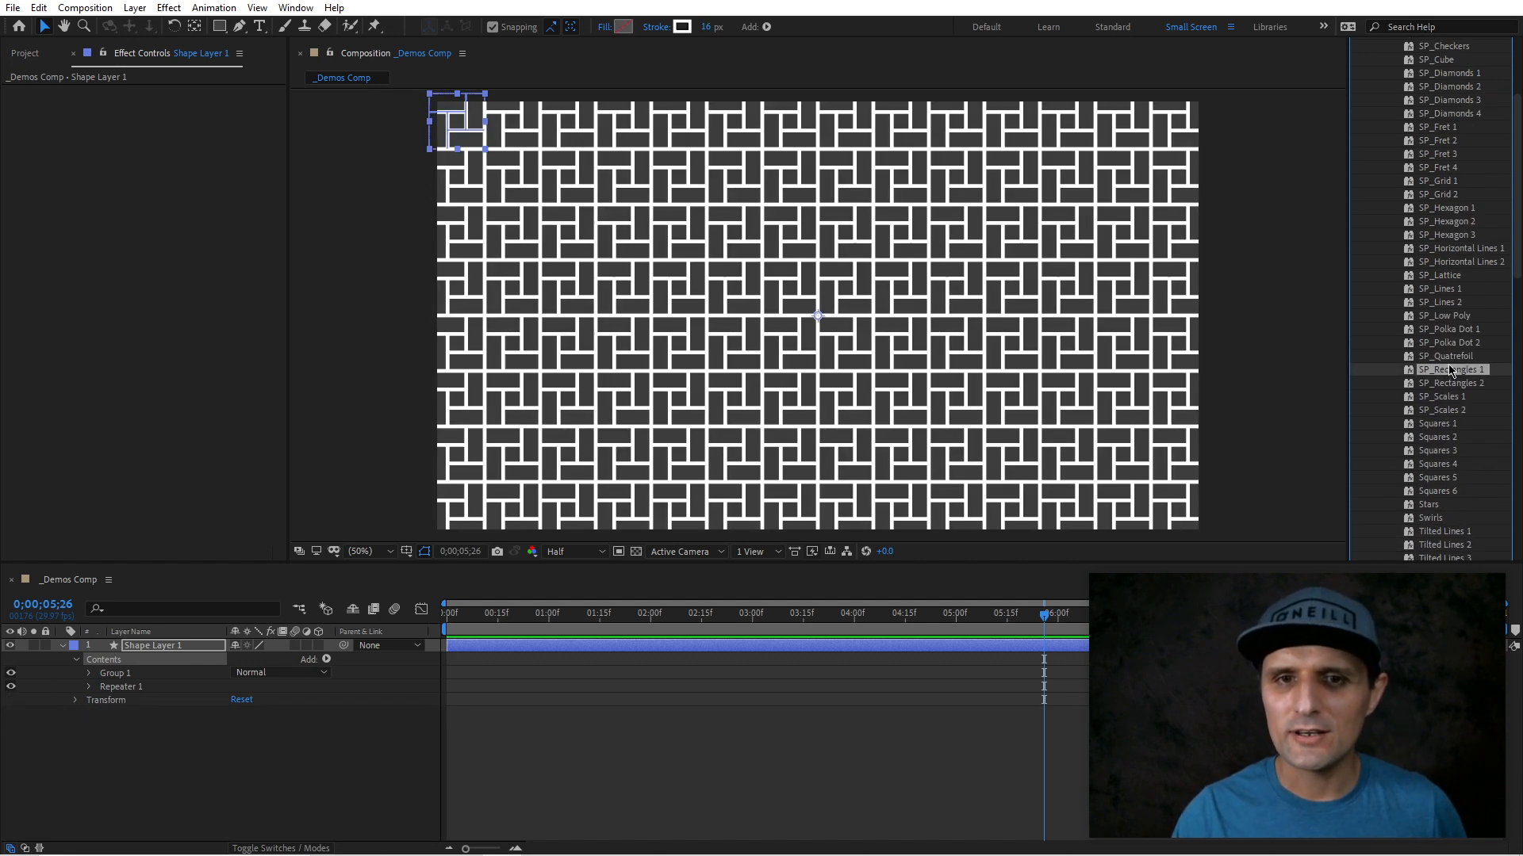
{"action": "scroll", "coordinate": [1451, 334], "scroll_direction": "up", "scroll_amount": 4}
{"action": "double_click", "coordinate": [1445, 271]}
{"action": "left_click", "coordinate": [1453, 218]}
{"action": "double_click", "coordinate": [1453, 218]}
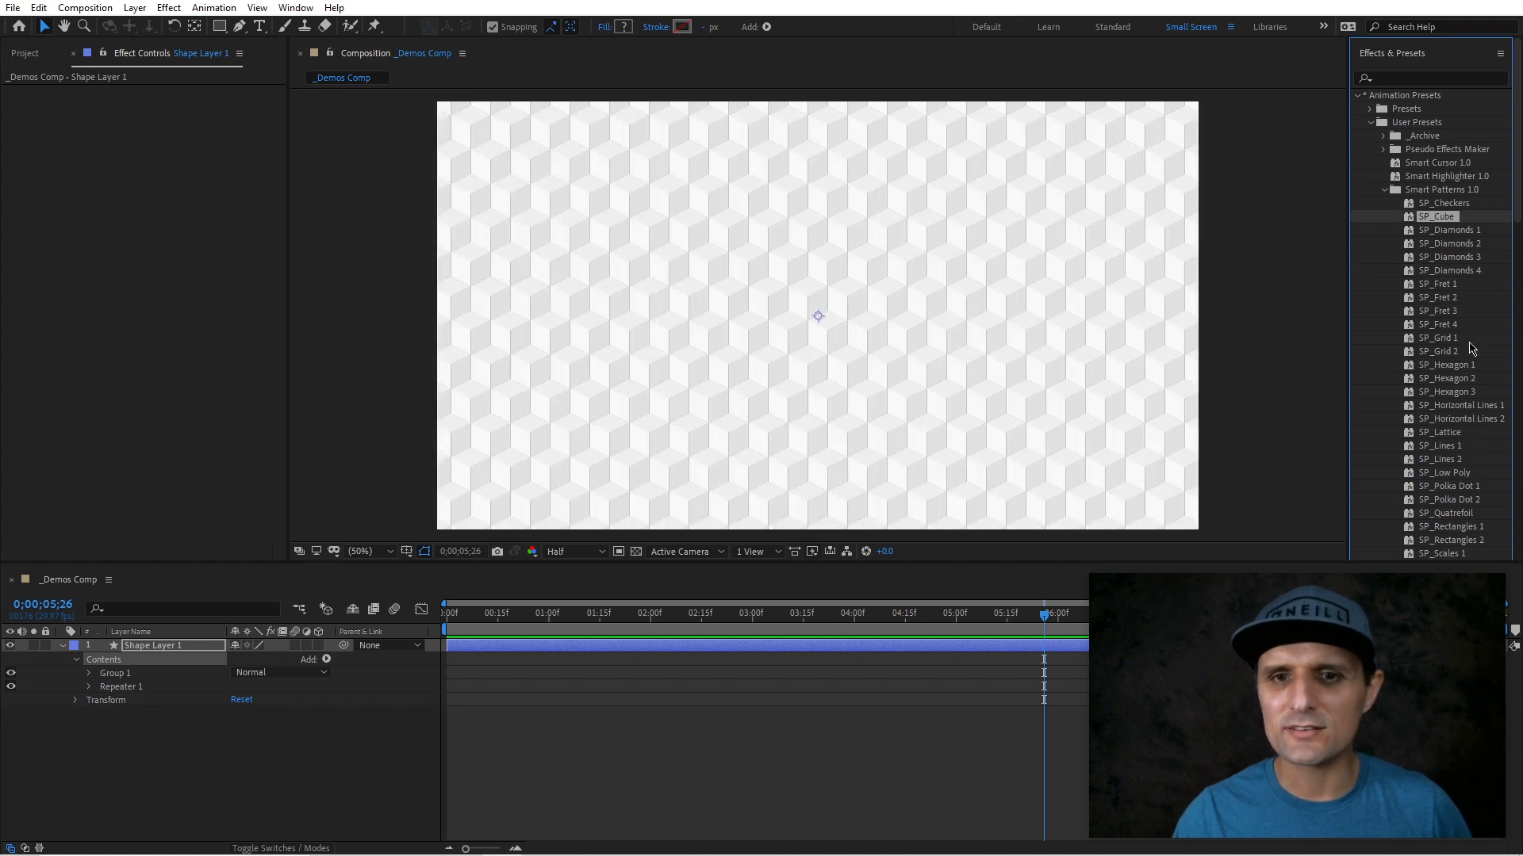
- Delete the pattern shape layer and collapse the Smart Patterns 1.0 preset folder
{"action": "left_click", "coordinate": [223, 649]}
{"action": "key", "text": "Delete"}
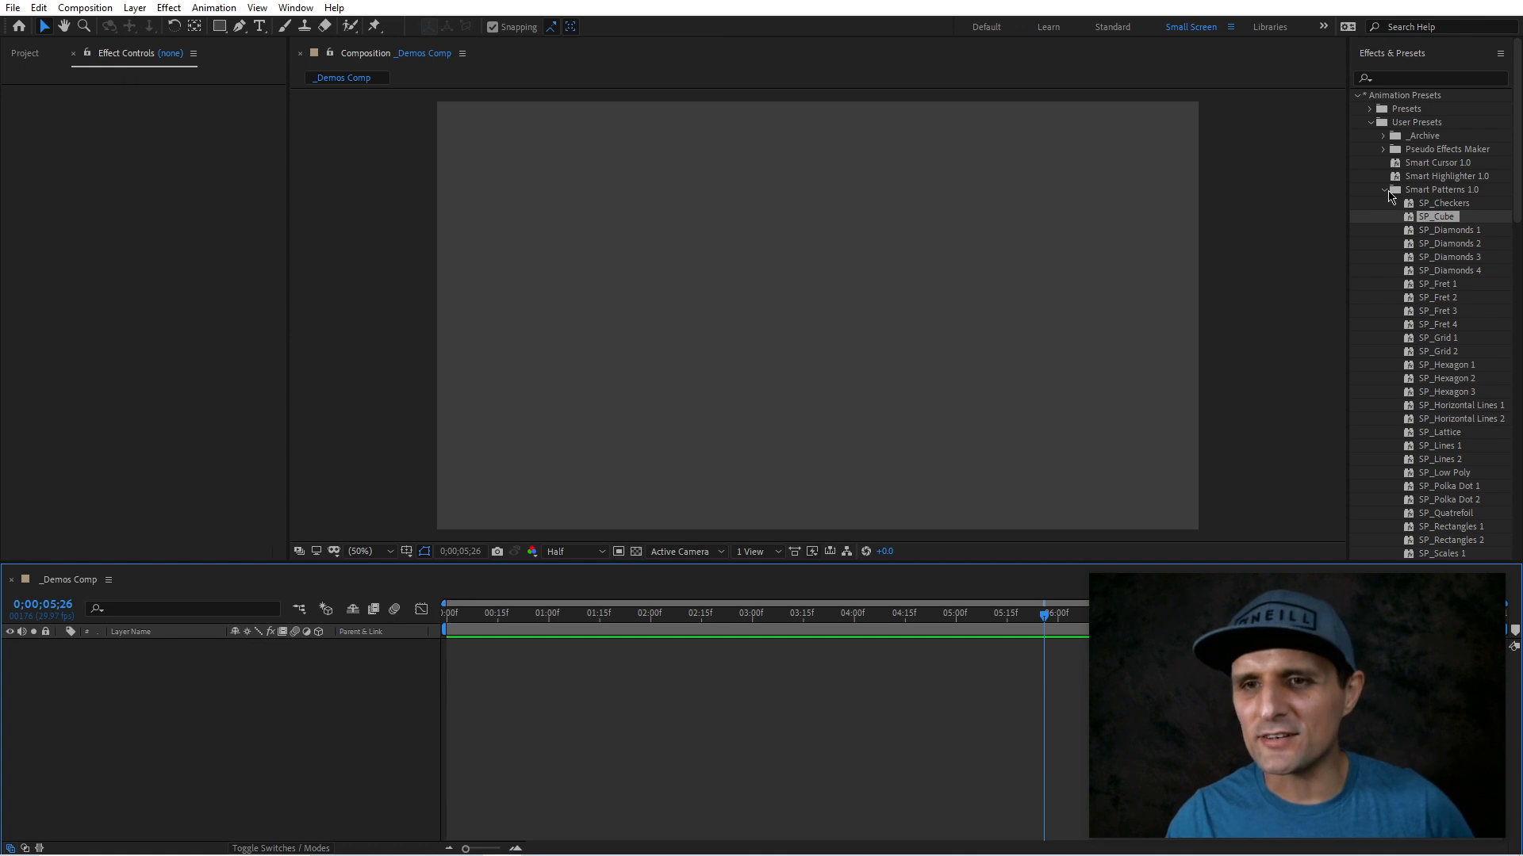
{"action": "left_click", "coordinate": [1385, 190]}
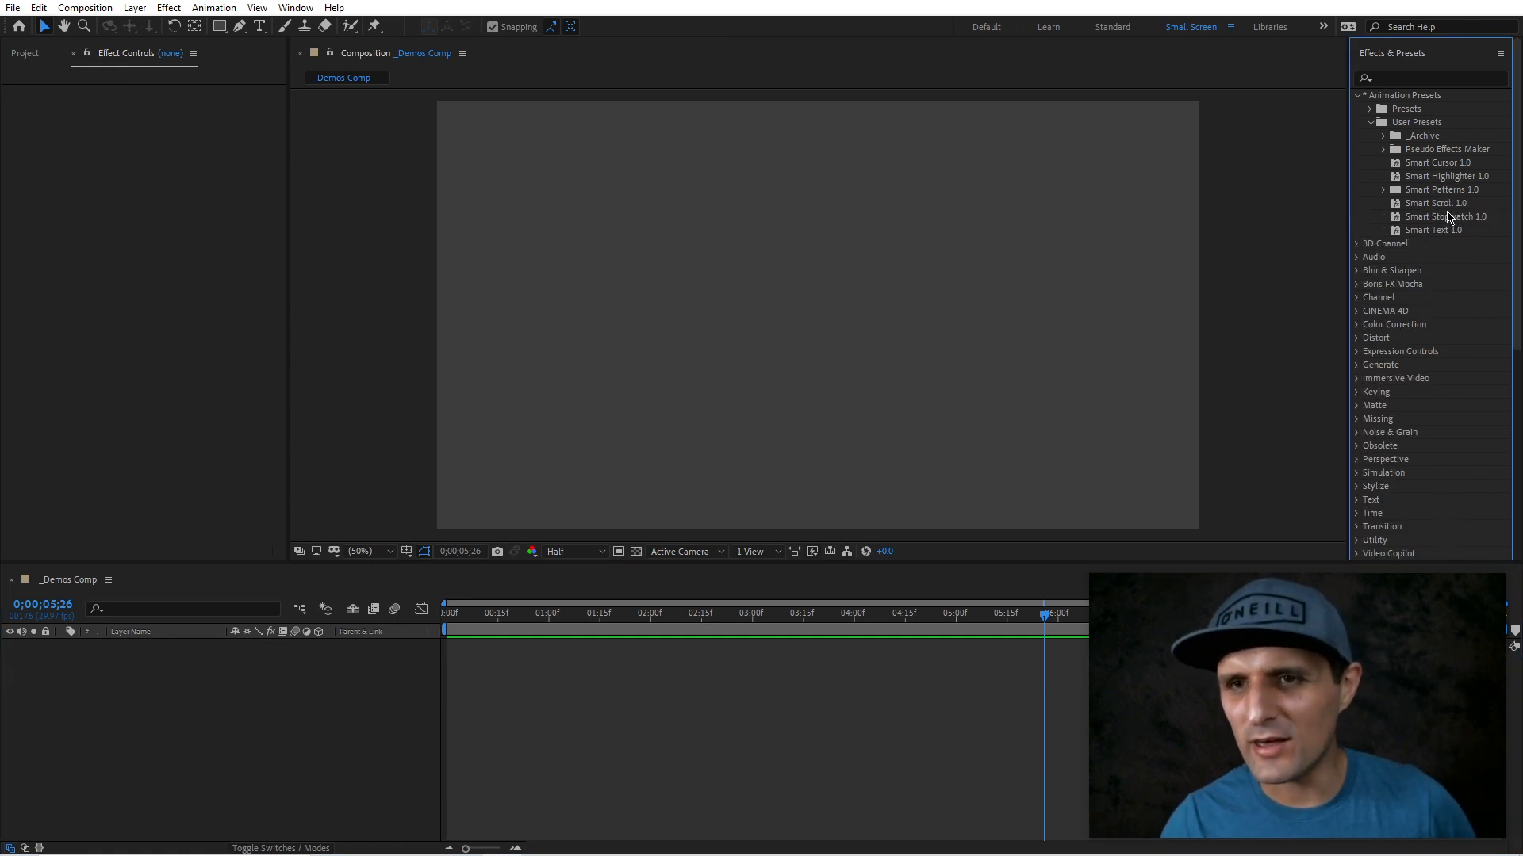
- Create a text layer reading "asdfasdf asdf as" in the upper part of the composition
{"action": "left_click", "coordinate": [1422, 207]}
{"action": "left_click", "coordinate": [260, 26]}
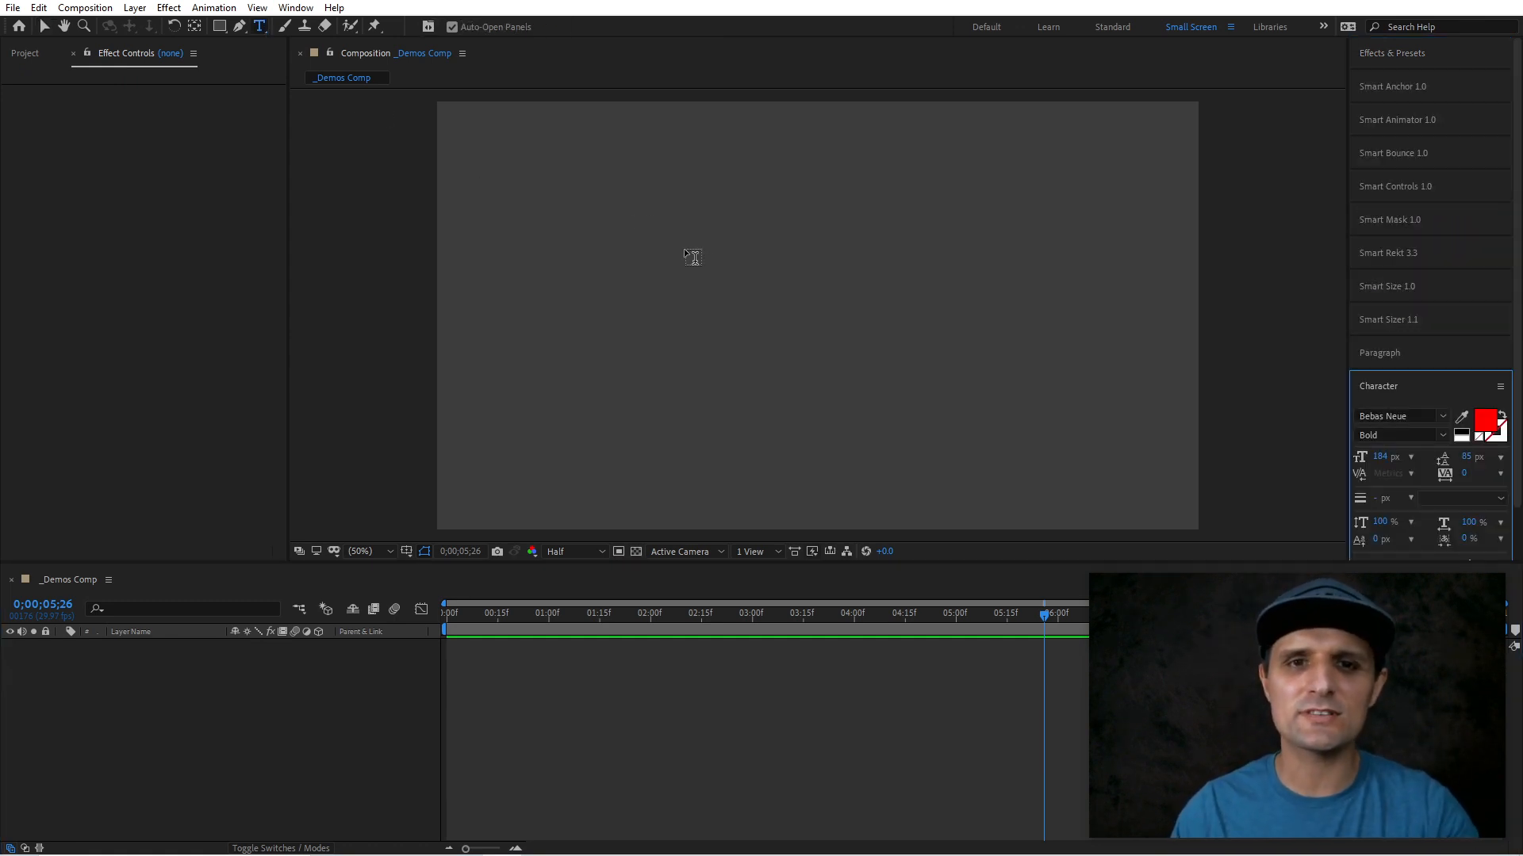
{"action": "left_click", "coordinate": [717, 270]}
{"action": "type", "text": "asdfasdf asdf as"}
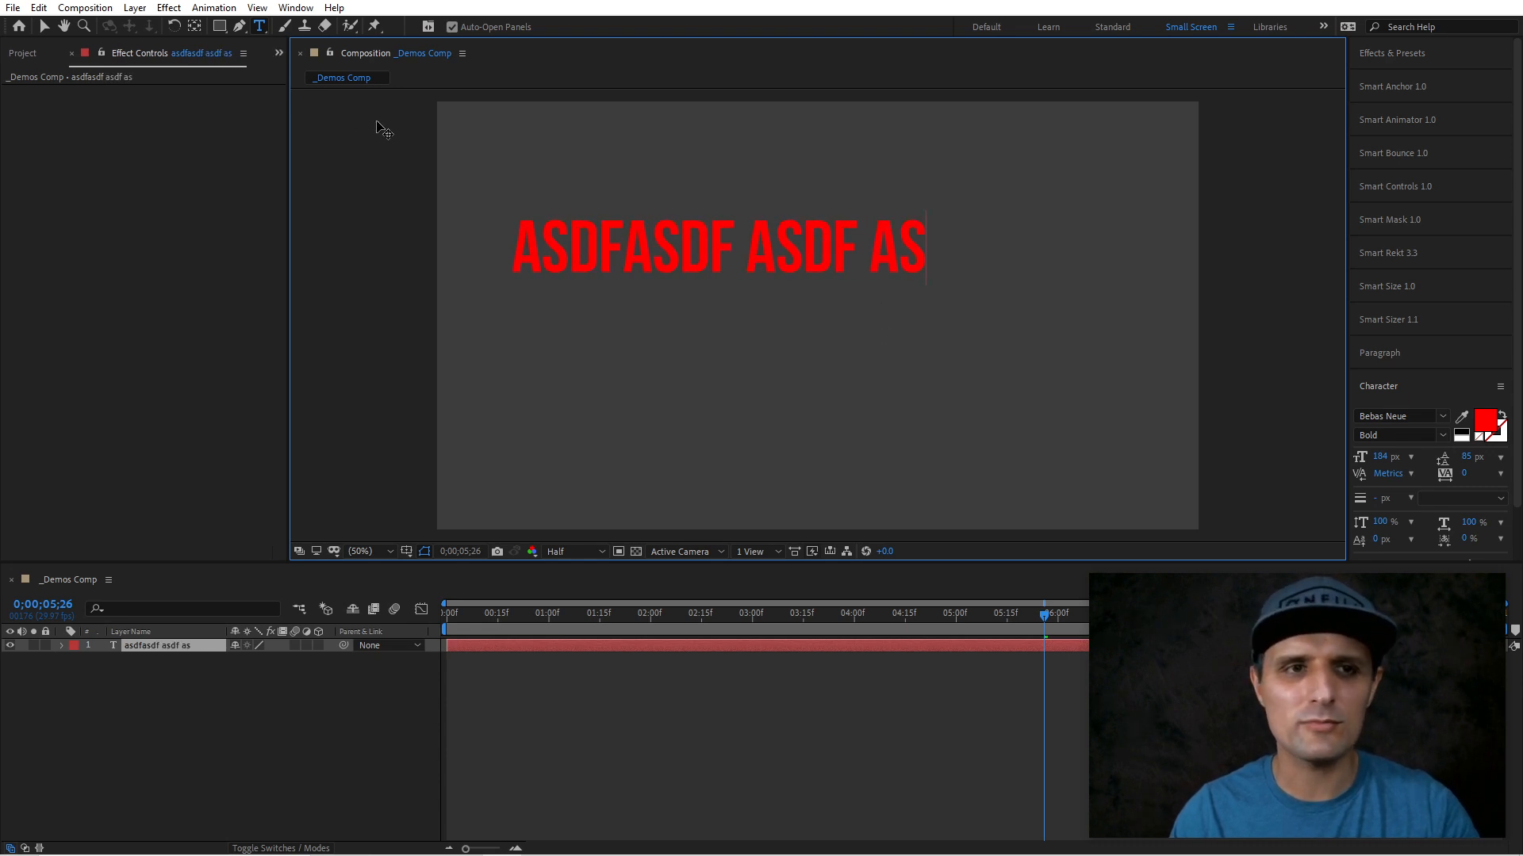
{"action": "key", "text": "Escape"}
{"action": "key", "text": "v"}
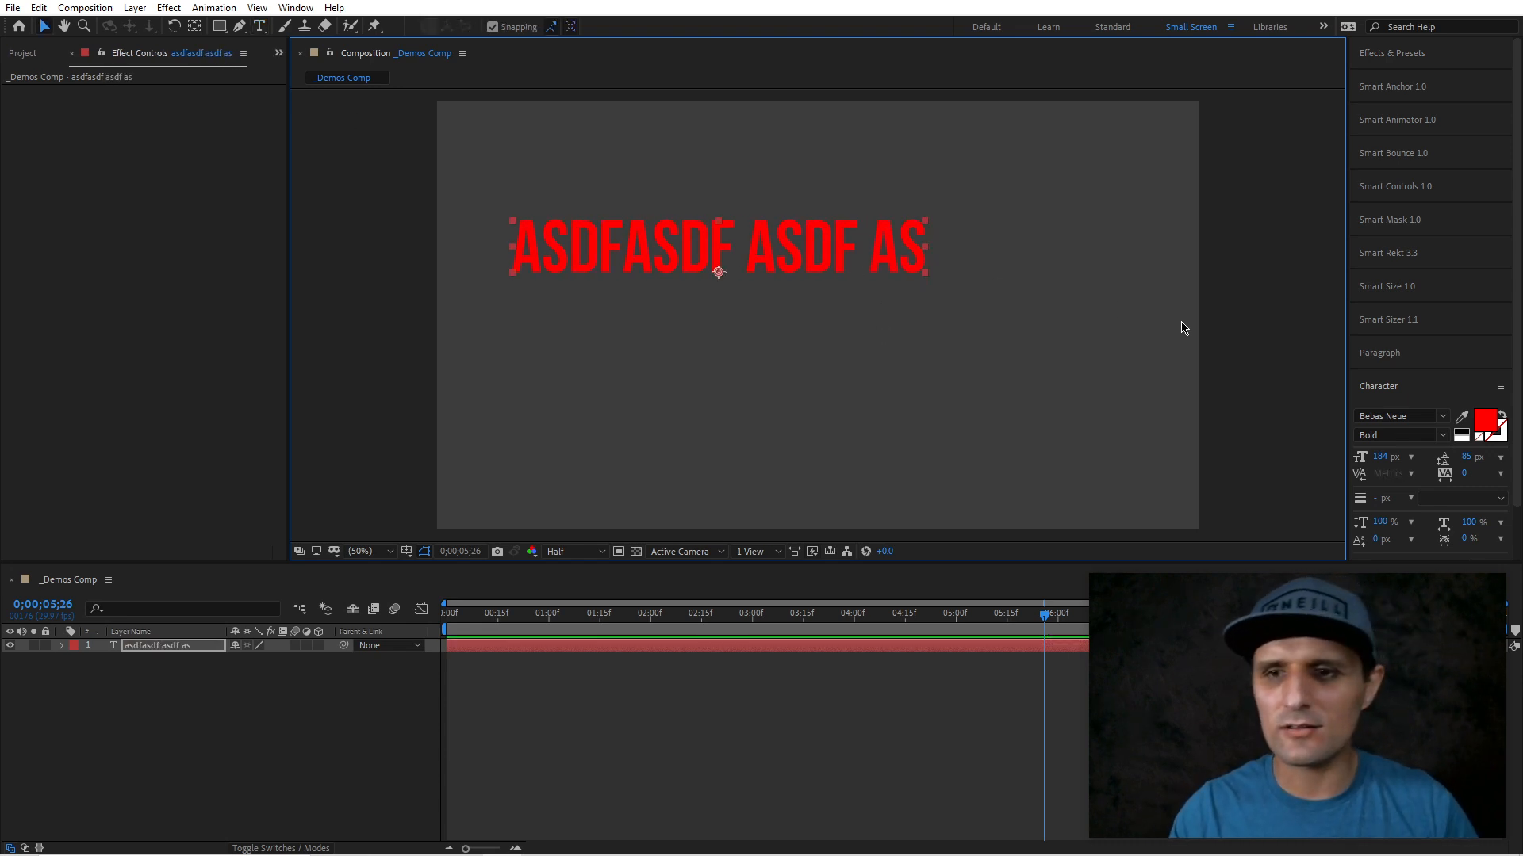
- Set the text fill to white and apply the Smart Scroll 1.0 preset to the text layer
{"action": "left_click", "coordinate": [1462, 440]}
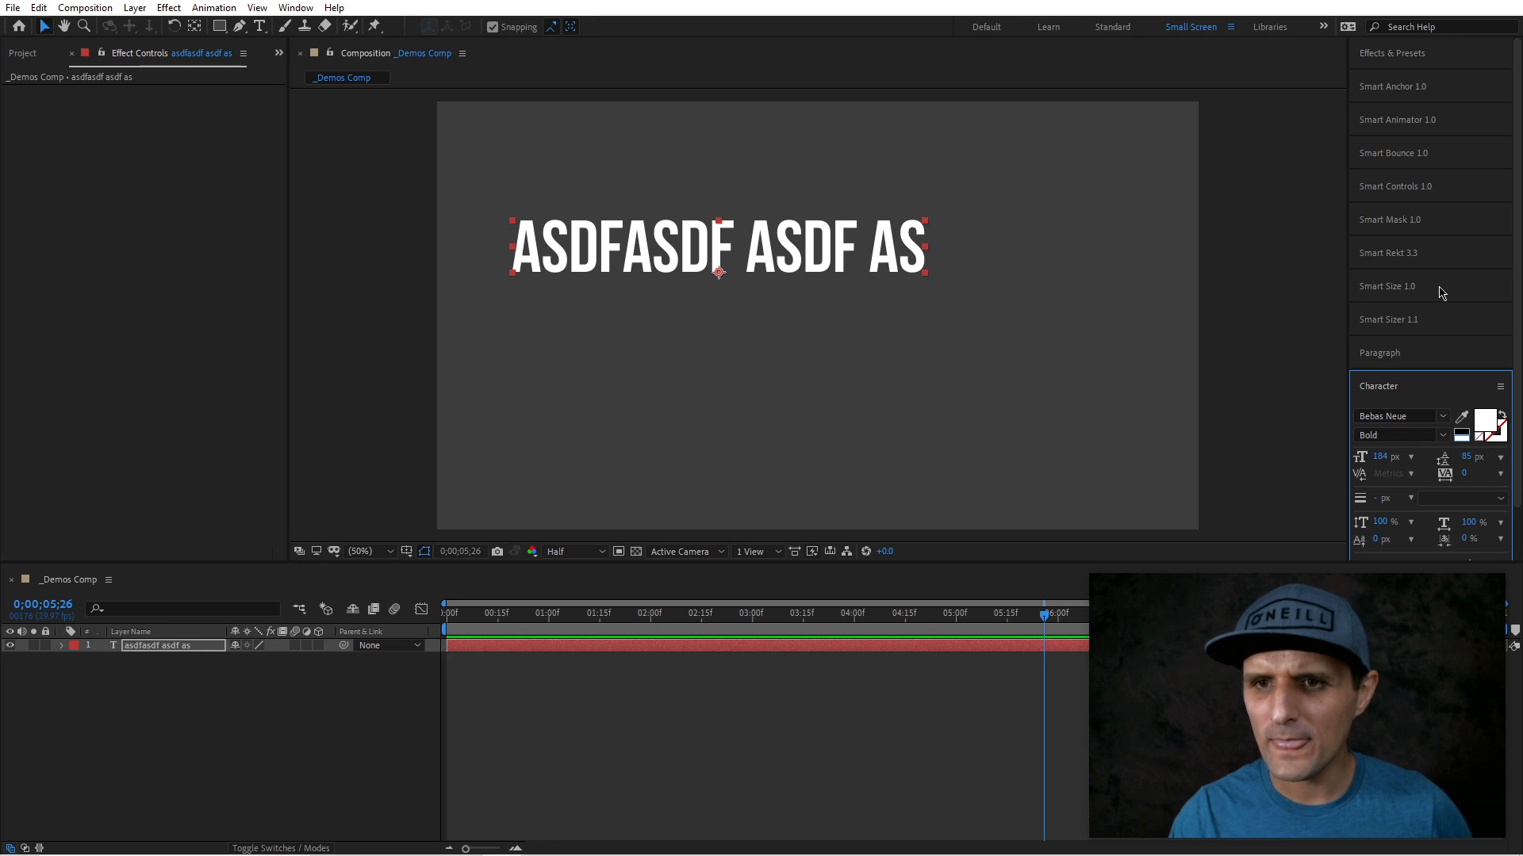
{"action": "left_click", "coordinate": [1420, 64]}
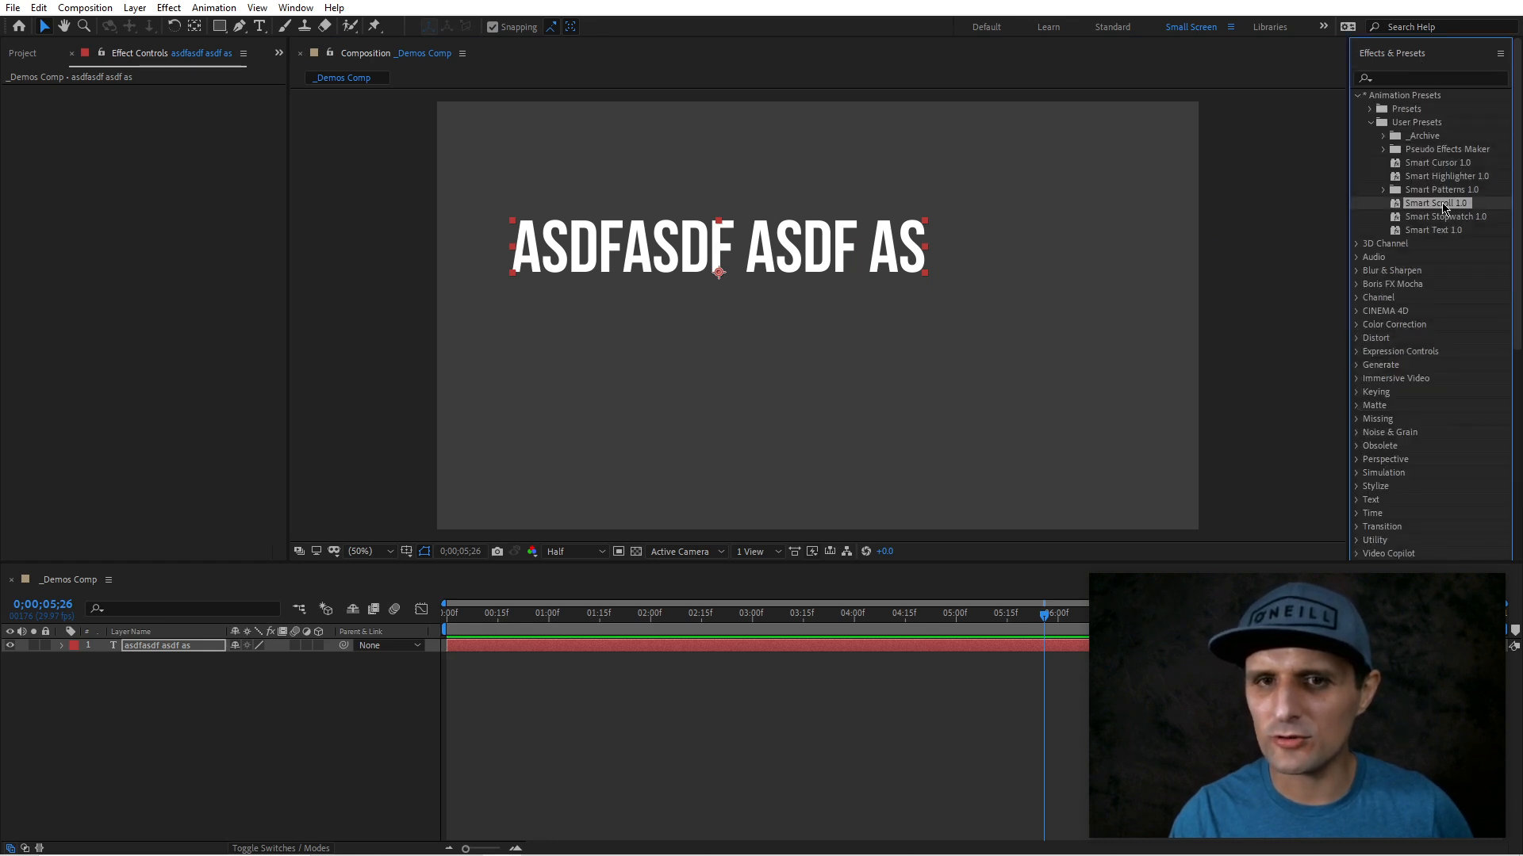
{"action": "left_click_drag", "start_coordinate": [1443, 208], "coordinate": [807, 264]}
- Trim the text layer so it starts at 0;00;00;25 and ends at about 3 seconds
{"action": "left_click", "coordinate": [531, 617]}
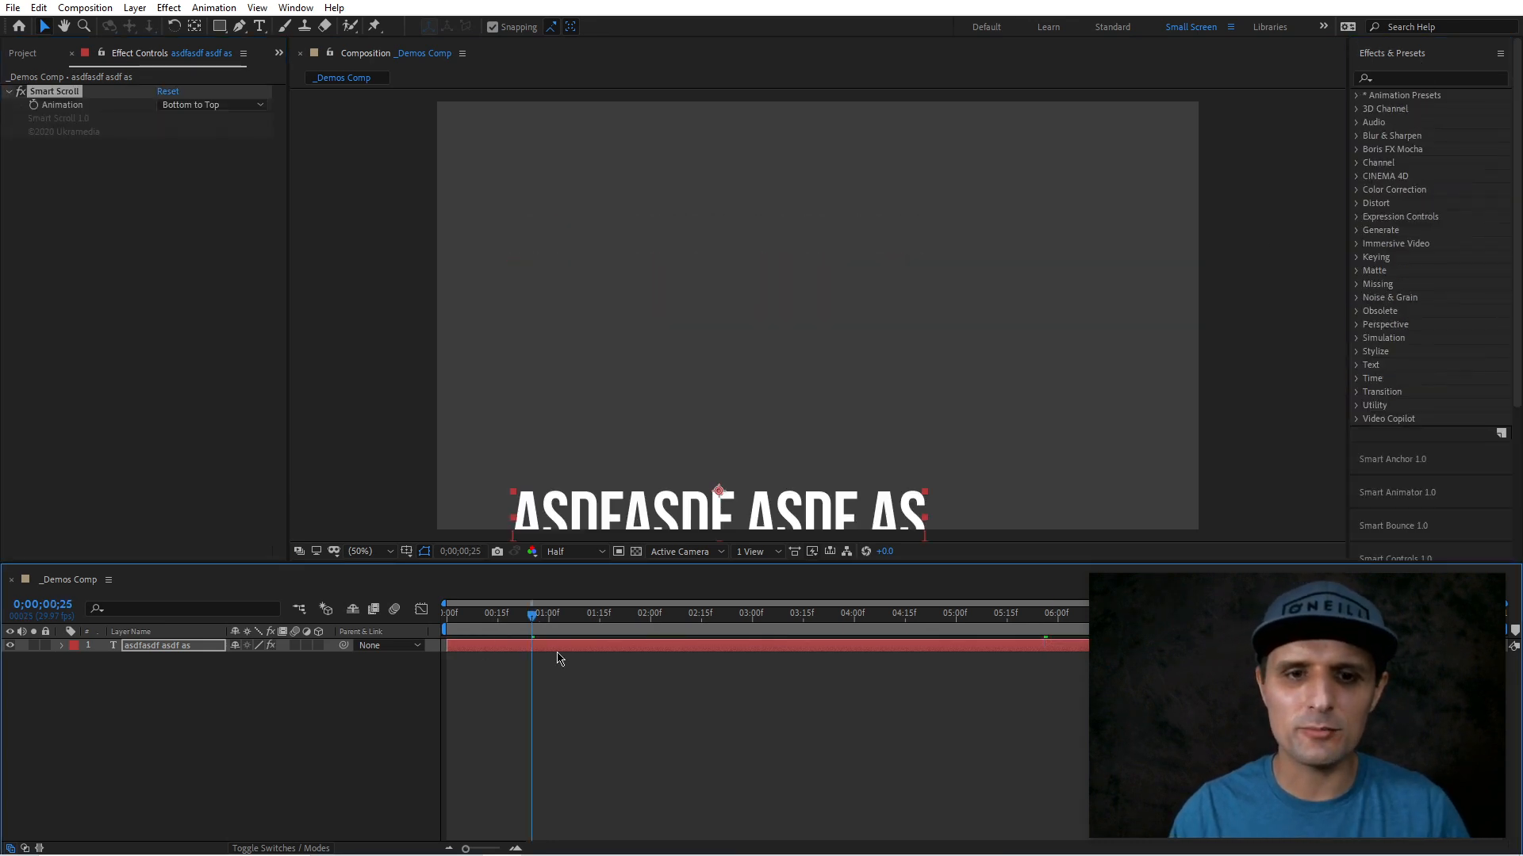
{"action": "left_click", "coordinate": [561, 649]}
{"action": "key", "text": "bracketleft"}
{"action": "left_click_drag", "start_coordinate": [692, 627], "coordinate": [559, 630]}
{"action": "key", "text": "alt+bracketright"}
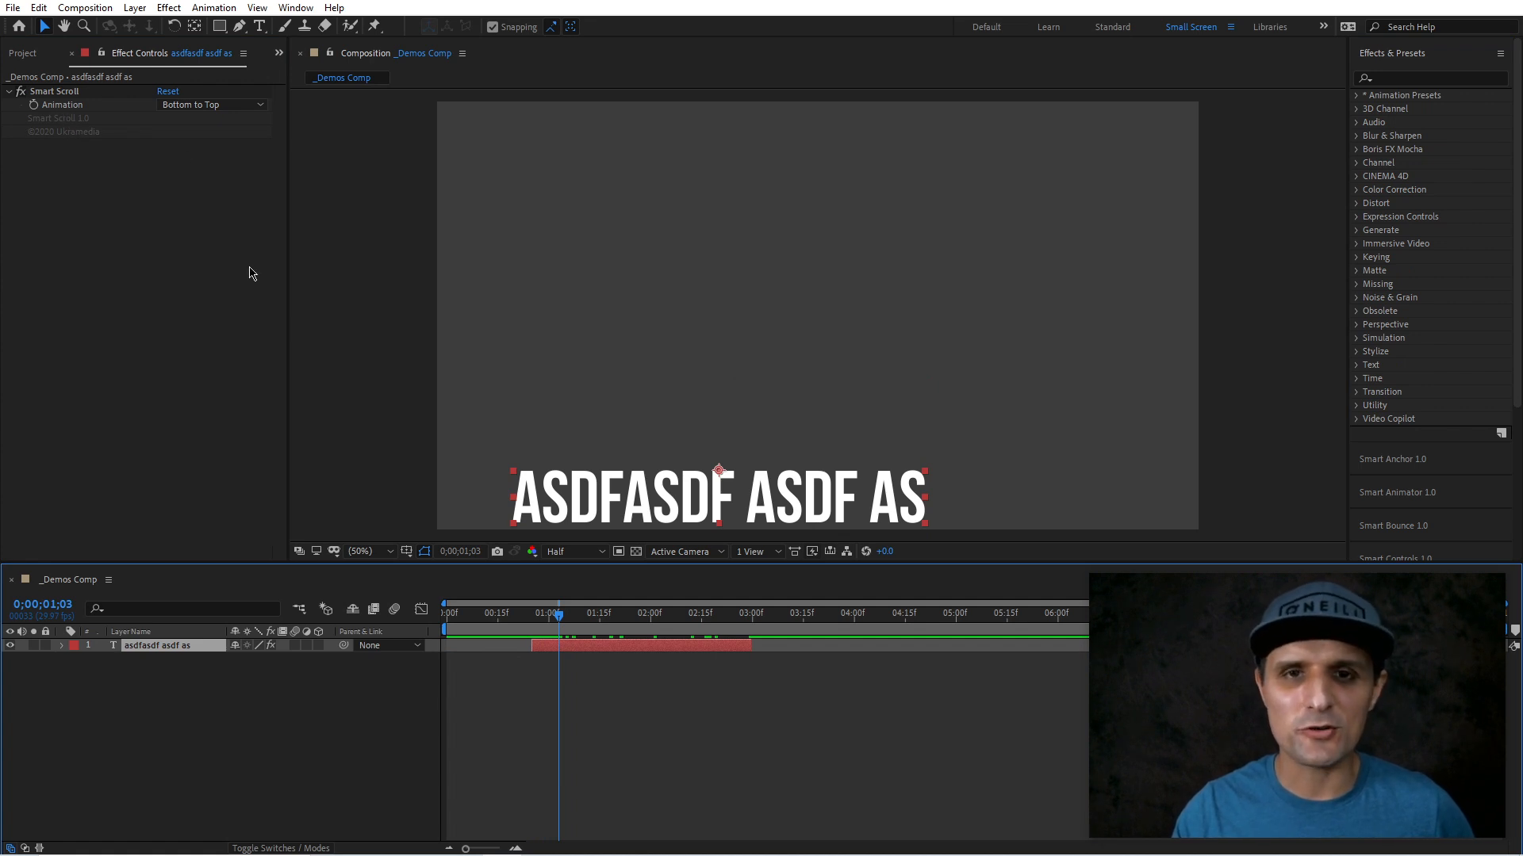
- Replace the layer's text with "asdfsa sa df asdf asd f asd fasdfasdf asdfasd", stacking the words on separate lines
{"action": "left_click_drag", "start_coordinate": [557, 631], "coordinate": [664, 635]}
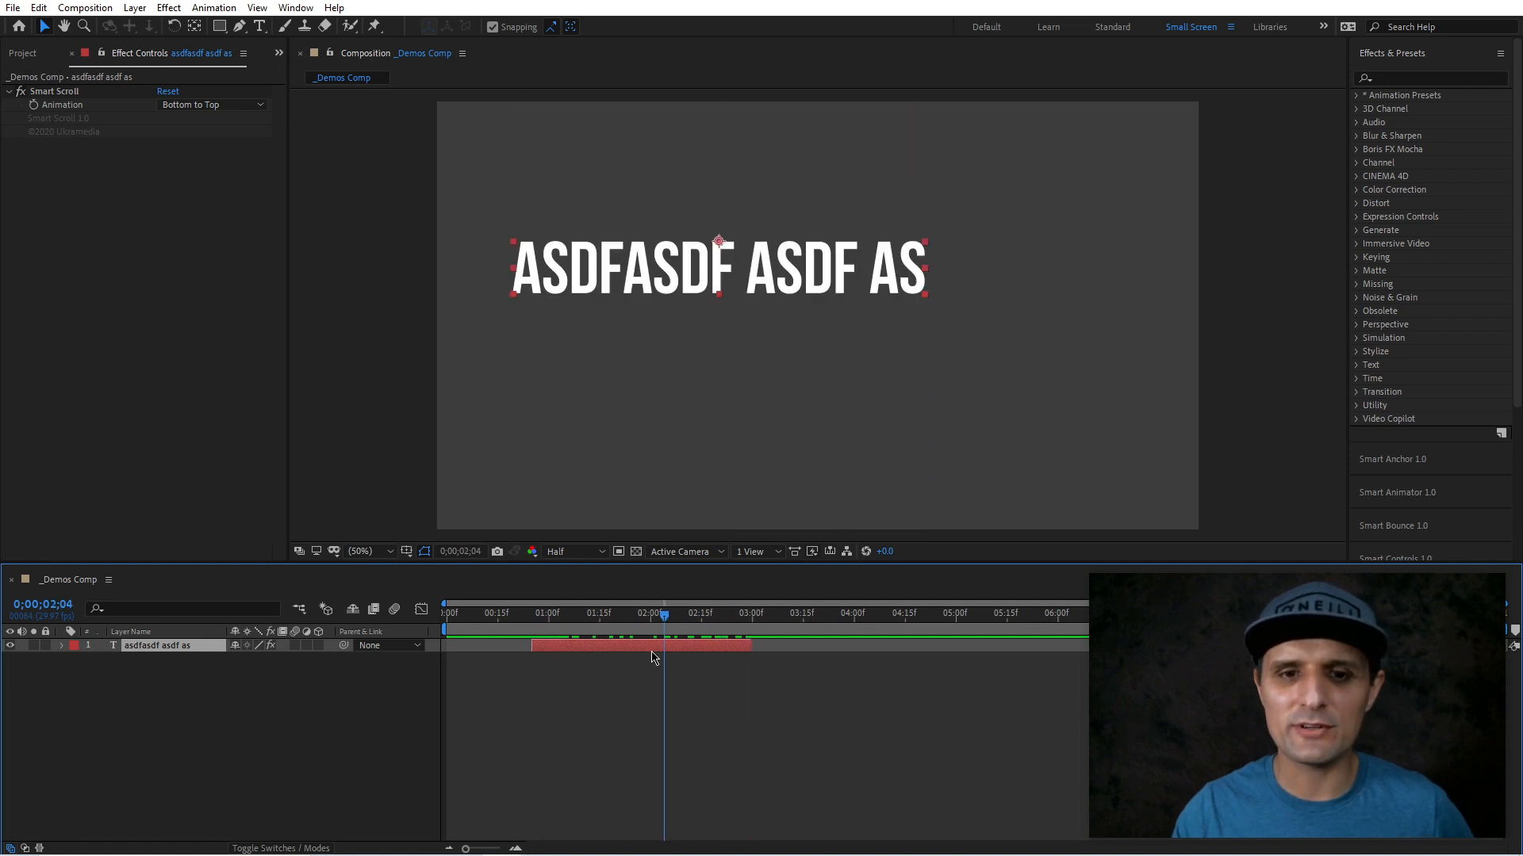
{"action": "double_click", "coordinate": [787, 258]}
{"action": "type", "text": "asdfsa sa df asdf asd f asd fasdfasdf"}
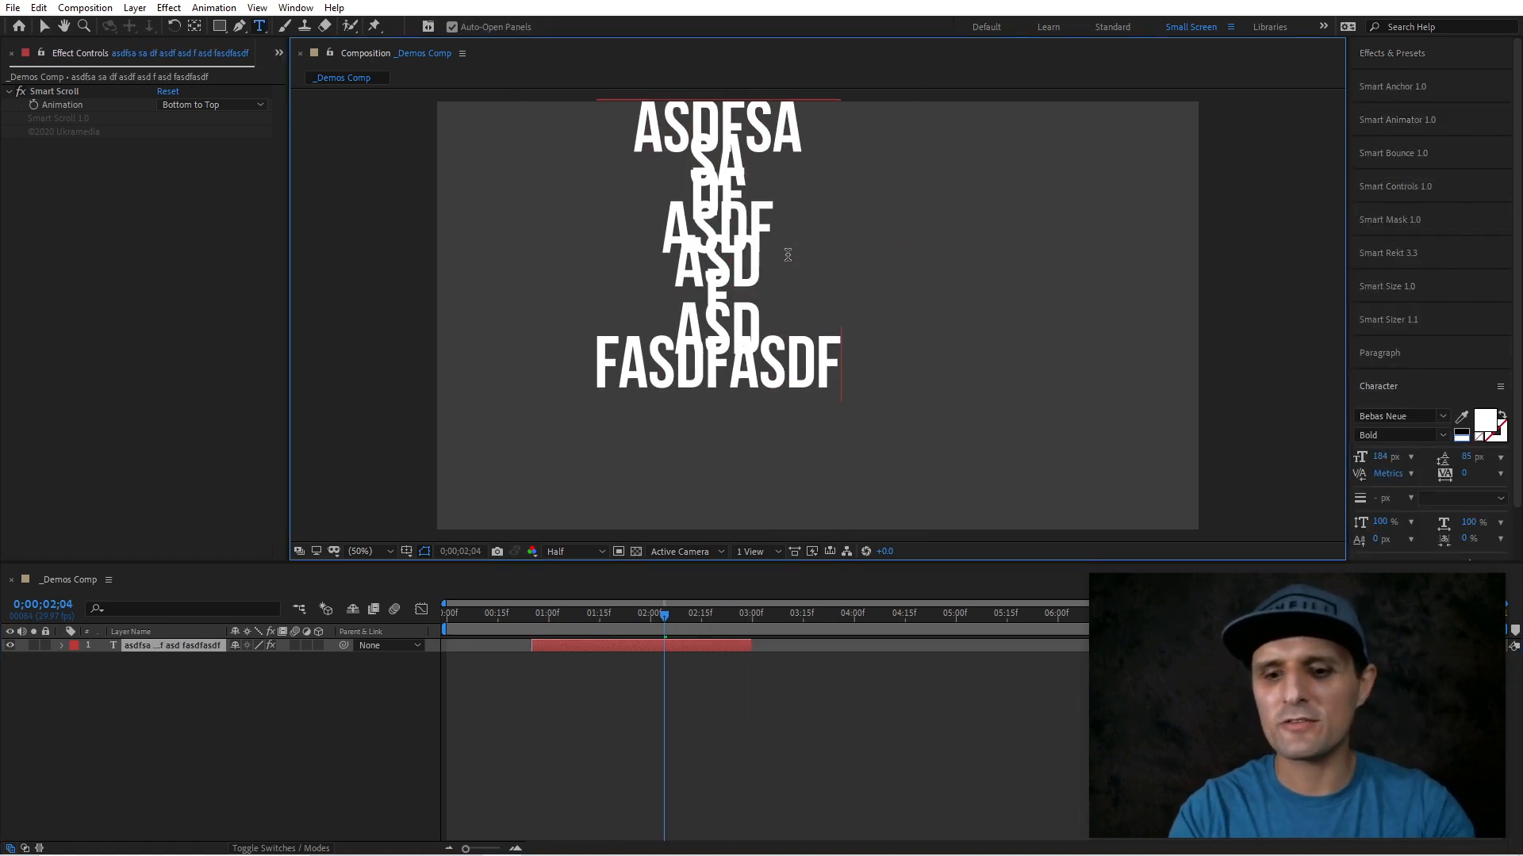
{"action": "key", "text": "Return"}
{"action": "type", "text": "asdfasdf asdfasd"}
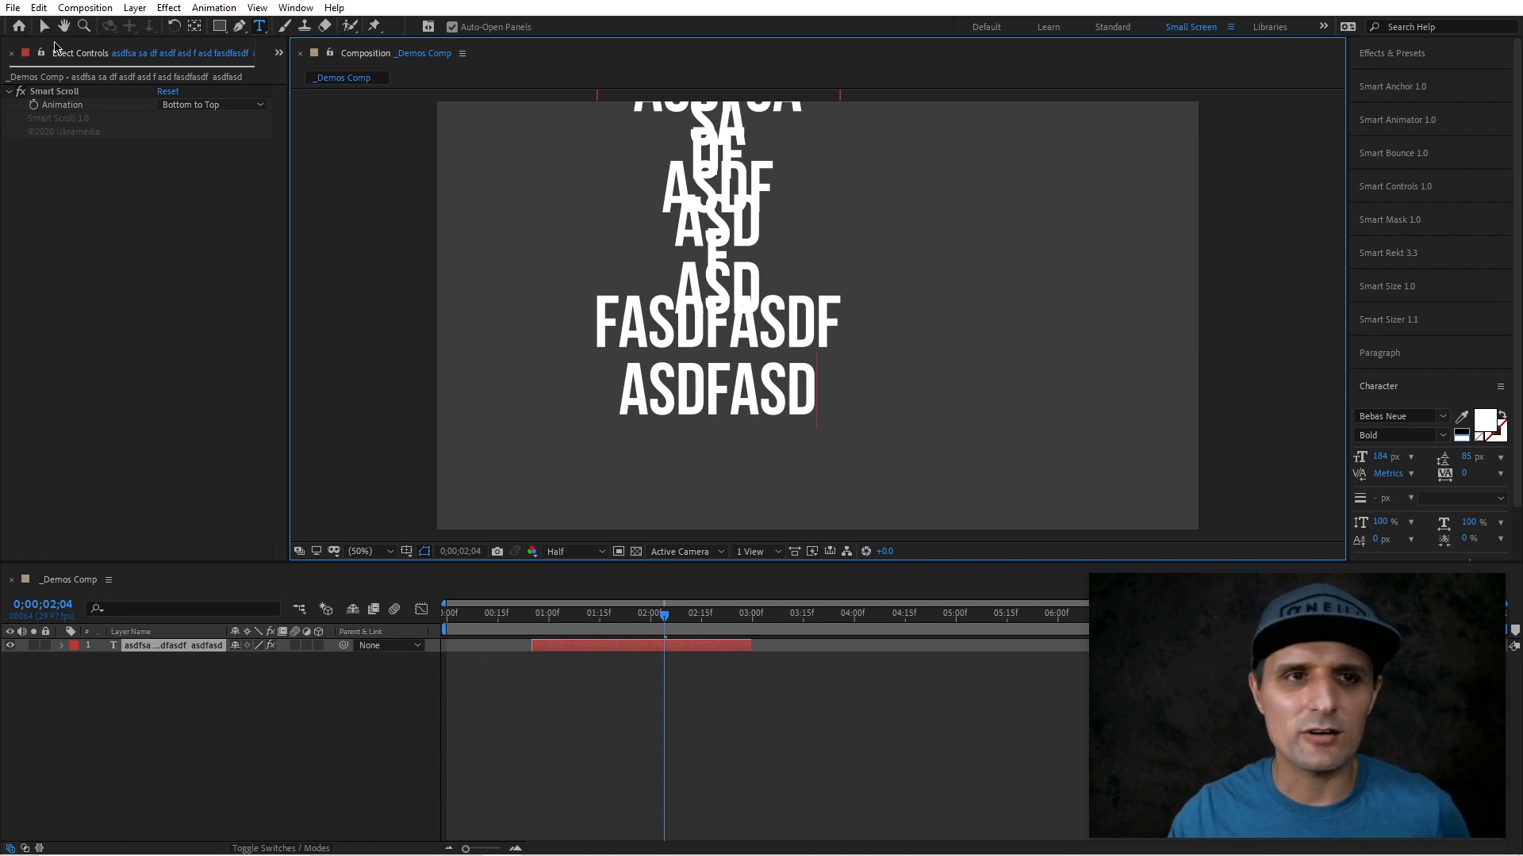
{"action": "left_click", "coordinate": [43, 26]}
- Reduce the text size to 79 px and preview the bottom-to-top scroll
{"action": "left_click_drag", "start_coordinate": [1379, 459], "coordinate": [1295, 457]}
{"action": "left_click_drag", "start_coordinate": [594, 627], "coordinate": [548, 623]}
{"action": "key", "text": "space"}
{"action": "key", "text": "space"}
- Extend the text layer's end to about 4 seconds and scrub through the scroll
{"action": "left_click_drag", "start_coordinate": [752, 648], "coordinate": [850, 647]}
{"action": "left_click", "coordinate": [744, 620]}
{"action": "left_click_drag", "start_coordinate": [744, 622], "coordinate": [658, 621]}
- Replace the layer's text with three lines reading "sdfsadfasdfsdaf", "asdfasdfasdf" and "asdfasdfasdf"
{"action": "double_click", "coordinate": [696, 649]}
{"action": "type", "text": "sdfsadfasdfsdaf"}
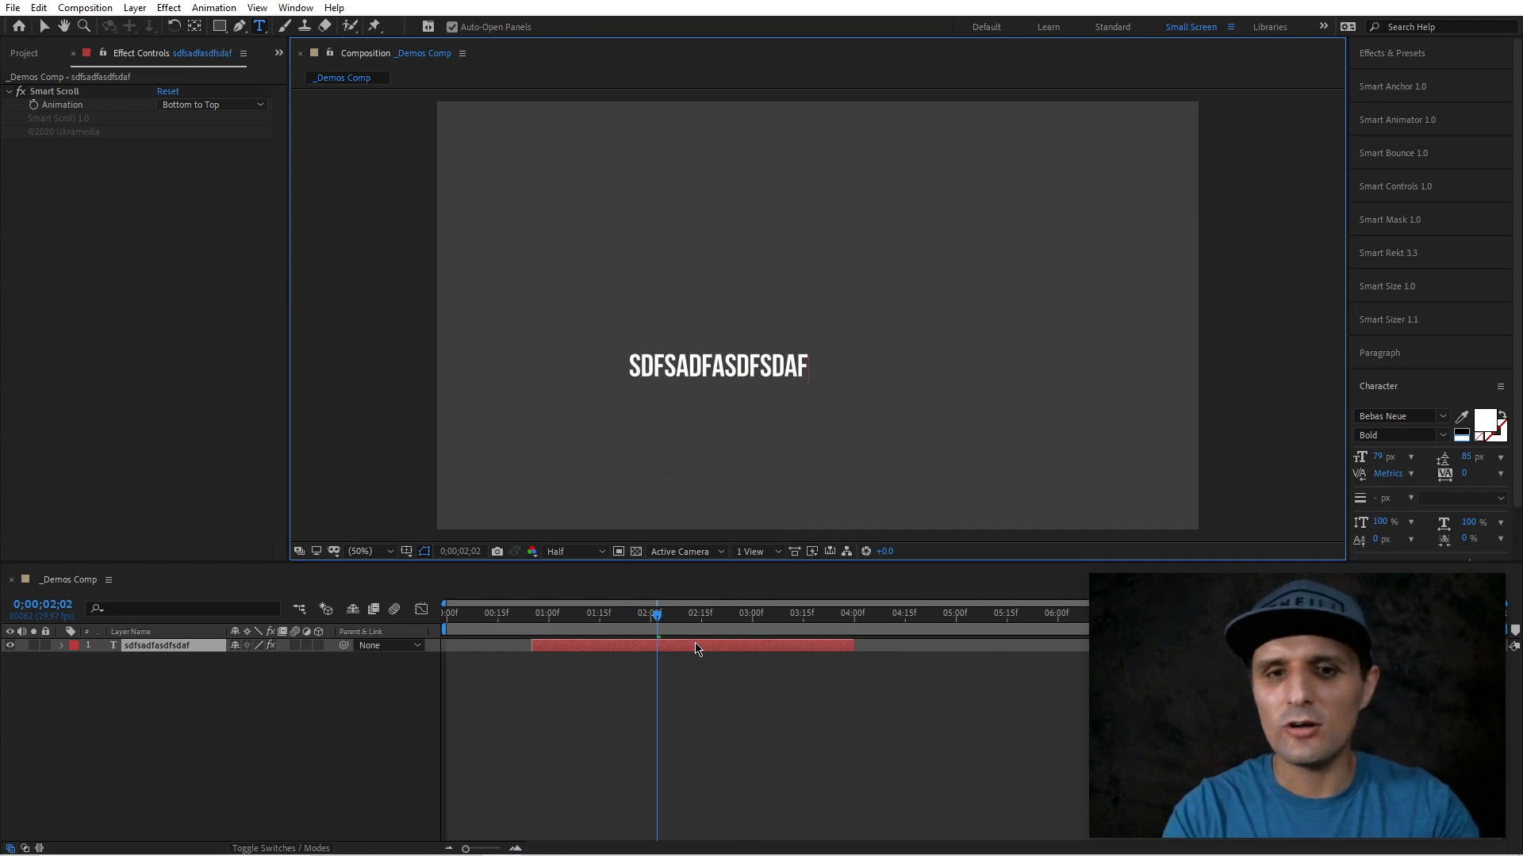
{"action": "key", "text": "Return"}
{"action": "type", "text": "asdfasdfasdf"}
{"action": "key", "text": "Return"}
{"action": "type", "text": "asdfasdfasdf"}
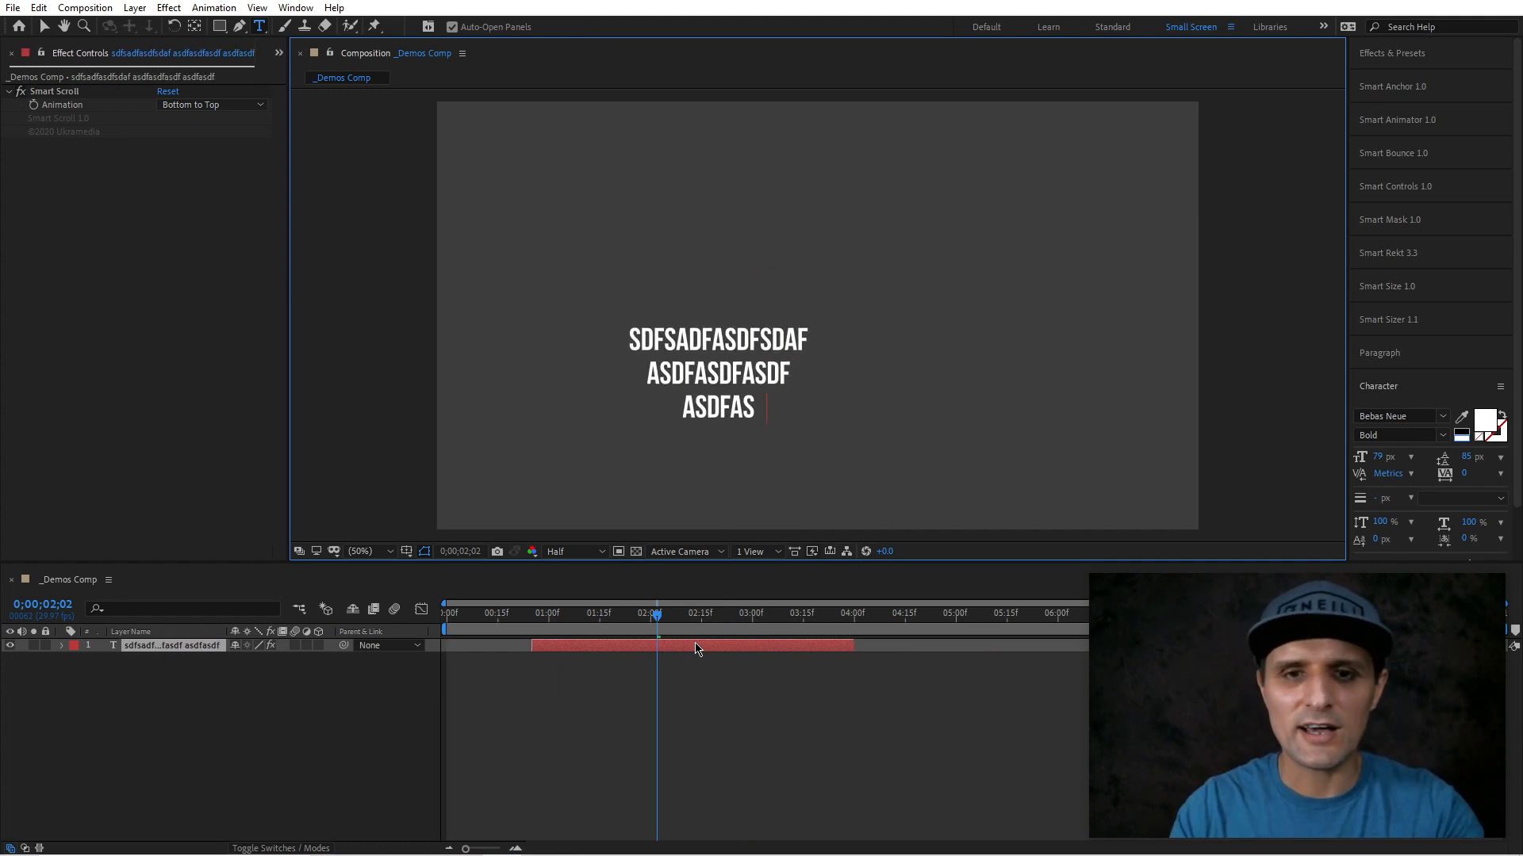
{"action": "left_click", "coordinate": [698, 652]}
- Set the Smart Scroll animation of the three-line text to Top to Bottom and preview it
{"action": "left_click", "coordinate": [207, 104]}
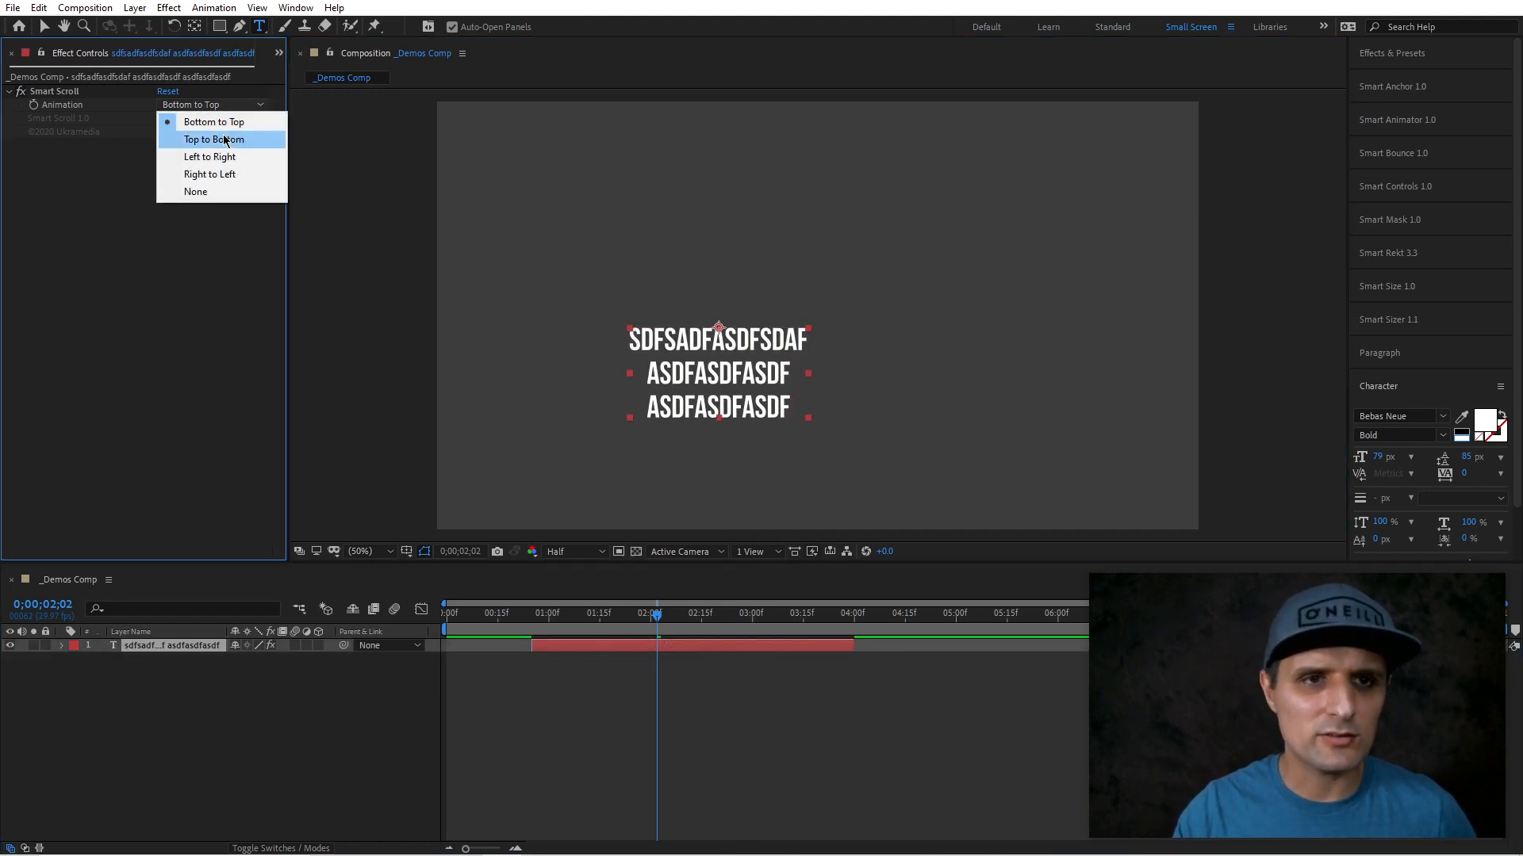
{"action": "left_click", "coordinate": [231, 139]}
{"action": "left_click", "coordinate": [538, 621]}
{"action": "key", "text": "space"}
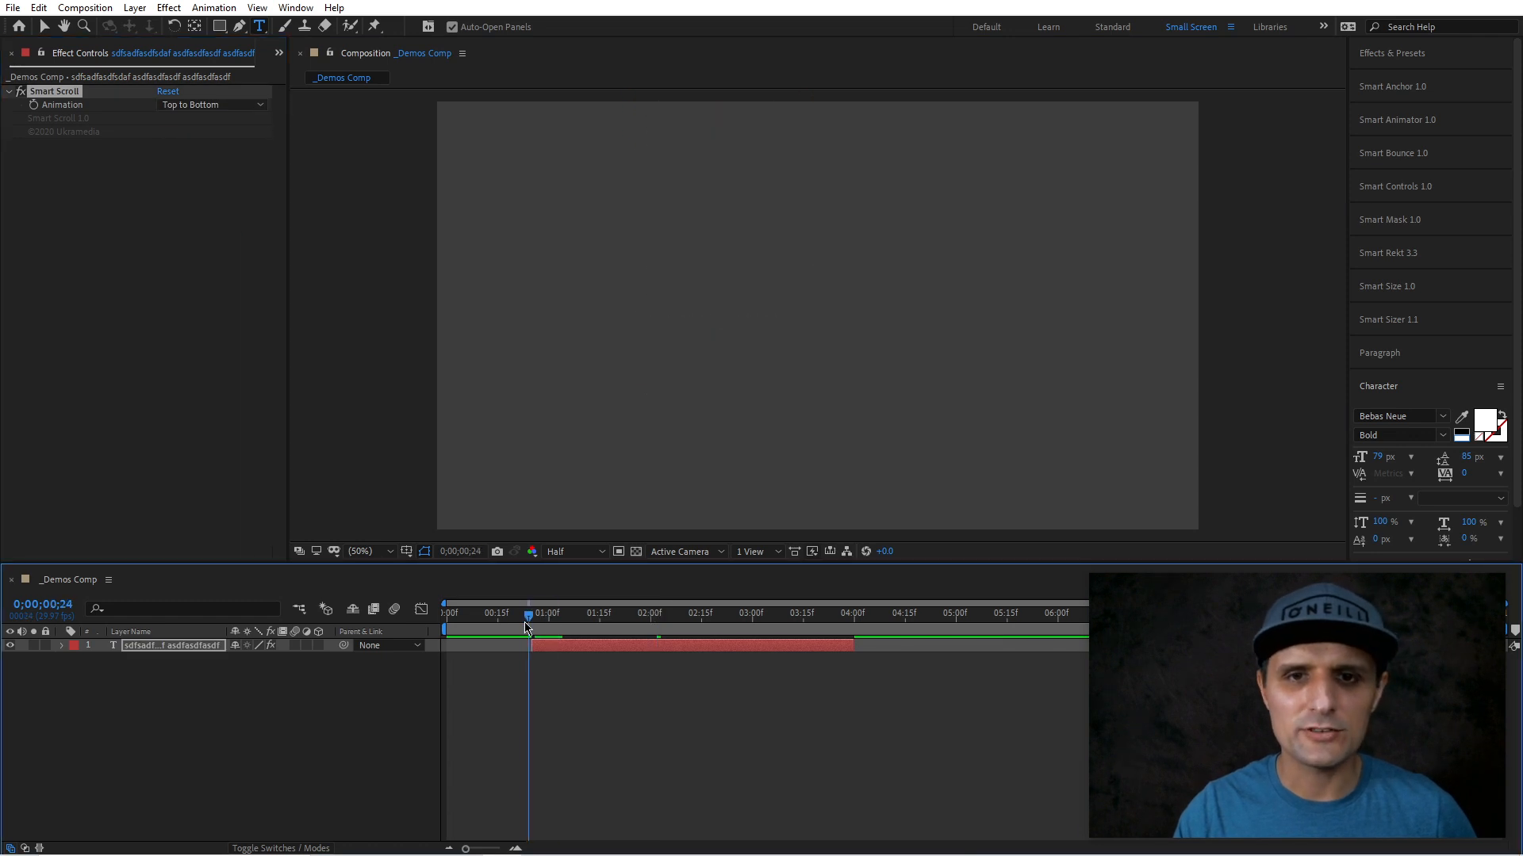
- Set the Smart Scroll animation to Left to Right and scrub through it
{"action": "left_click", "coordinate": [222, 105]}
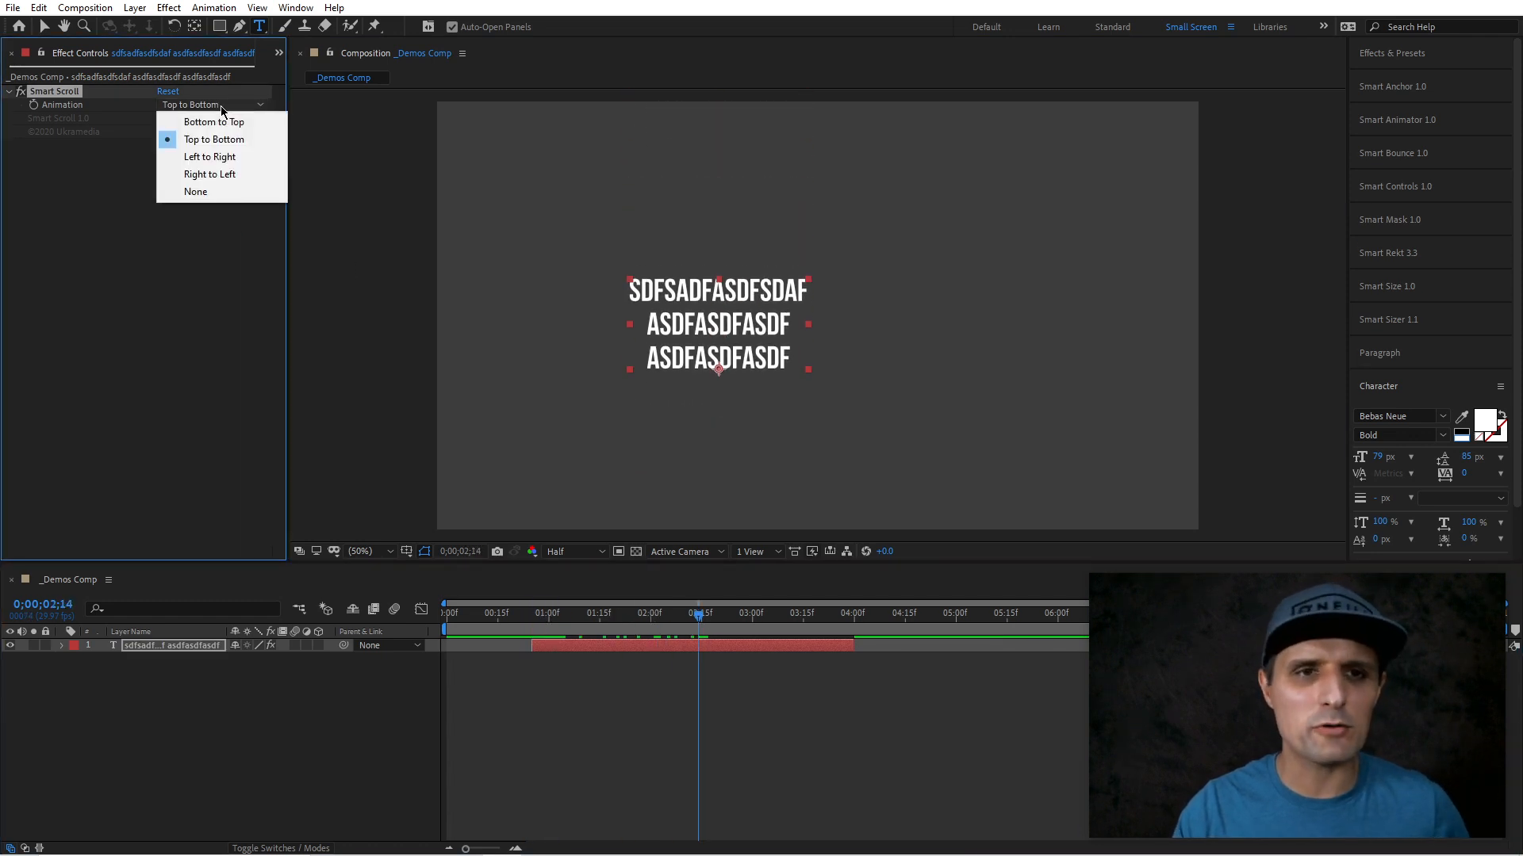
{"action": "left_click", "coordinate": [210, 156]}
{"action": "left_click_drag", "start_coordinate": [531, 620], "coordinate": [601, 620]}
- Replace the layer's text with the single line "fasdf asdf asdf asd fasdf asdf asdf asdf sdf"
{"action": "double_click", "coordinate": [612, 648]}
{"action": "type", "text": "fasdf asdf asdf asd fasdf asdf asdf asd"}
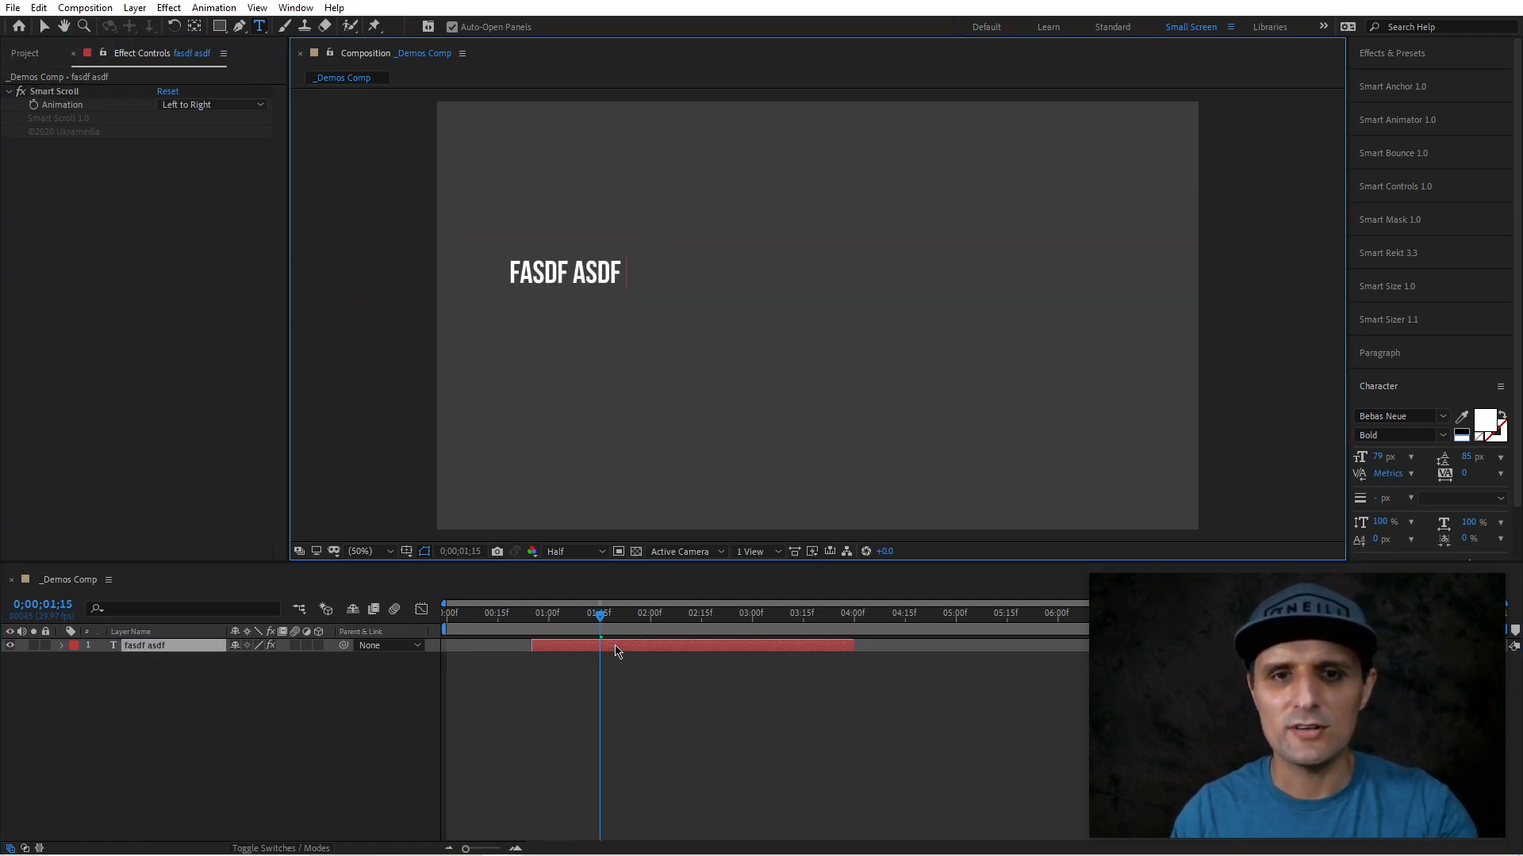
{"action": "type", "text": "f sdf"}
{"action": "left_click", "coordinate": [610, 688]}
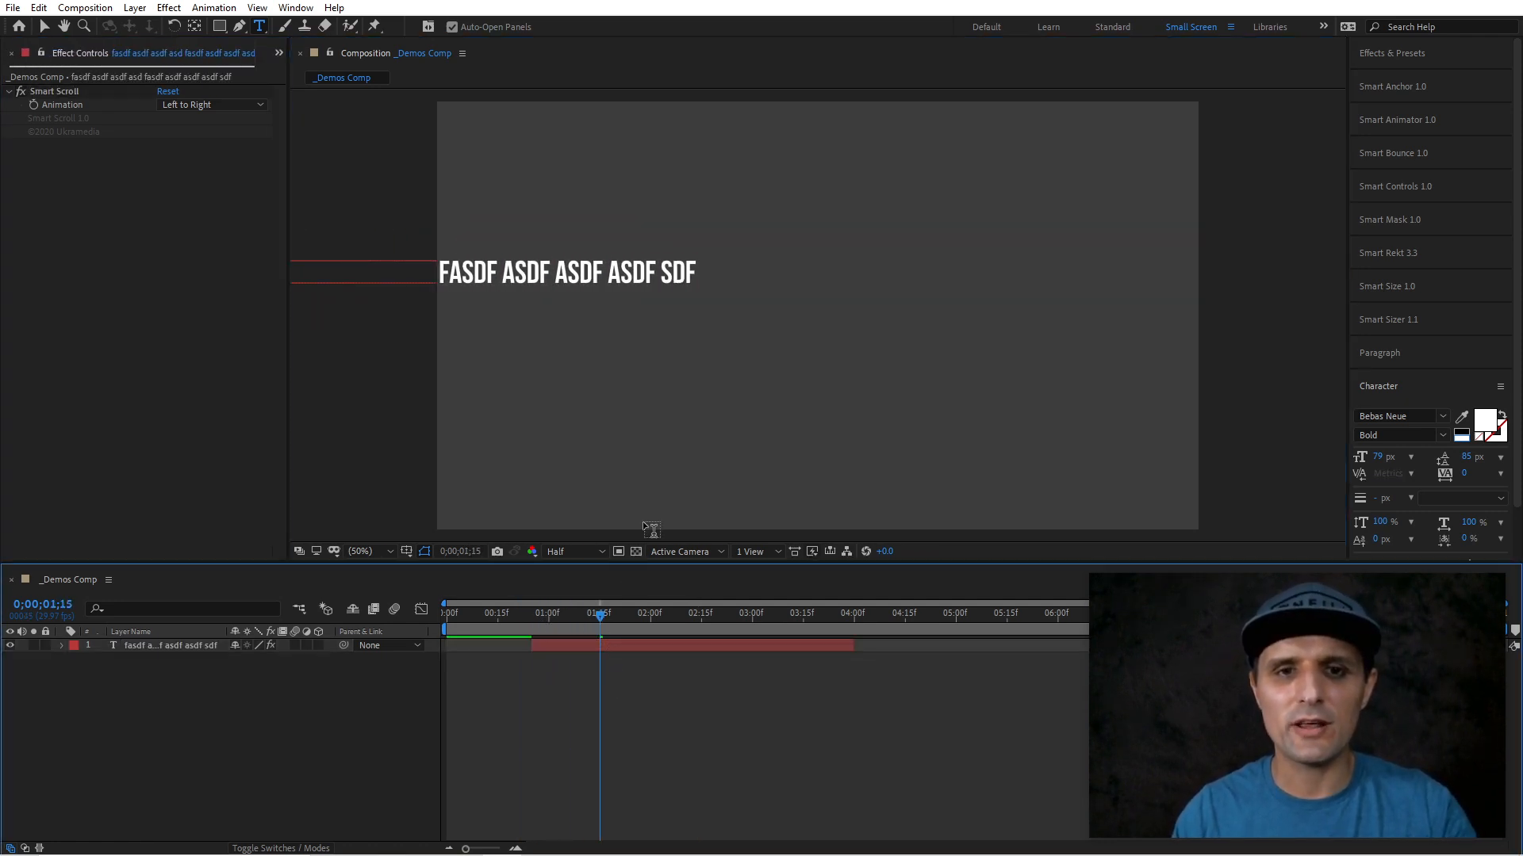
- Move the single-line text down to the lower edge of the composition and preview its left-to-right scroll
{"action": "left_click", "coordinate": [213, 105]}
{"action": "left_click_drag", "start_coordinate": [529, 620], "coordinate": [619, 628]}
{"action": "key", "text": "v"}
{"action": "left_click_drag", "start_coordinate": [558, 272], "coordinate": [605, 508]}
{"action": "left_click_drag", "start_coordinate": [546, 618], "coordinate": [630, 617]}
- Set the Smart Scroll animation to Right to Left and move the text to the upper edge of the composition
{"action": "left_click", "coordinate": [215, 105]}
{"action": "left_click", "coordinate": [238, 174]}
{"action": "left_click_drag", "start_coordinate": [857, 505], "coordinate": [853, 140]}
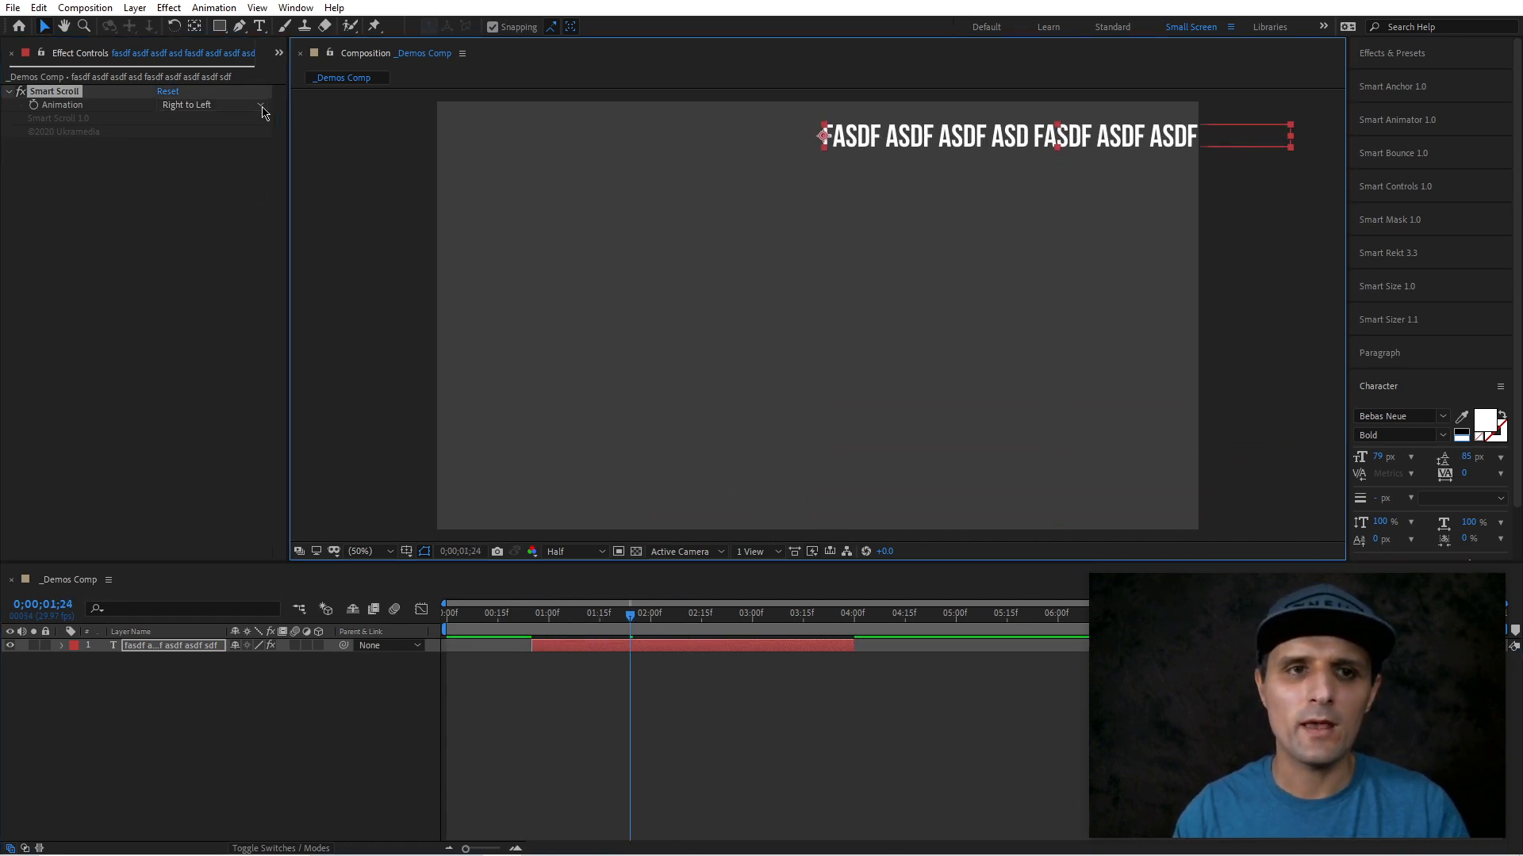
- Switch the Smart Scroll animation back to Top to Bottom and scrub through the single-line text's movement
{"action": "left_click", "coordinate": [214, 105]}
{"action": "left_click", "coordinate": [240, 141]}
{"action": "left_click_drag", "start_coordinate": [577, 621], "coordinate": [620, 632]}
- Shift the text left and replace it with a tall column of short words starting "fasdsdf asdfasd fasdf asdfasdf"
{"action": "left_click_drag", "start_coordinate": [784, 223], "coordinate": [663, 222]}
{"action": "double_click", "coordinate": [663, 222]}
{"action": "type", "text": "fasdsdf asdfasd fasdf asdfasdf as"}
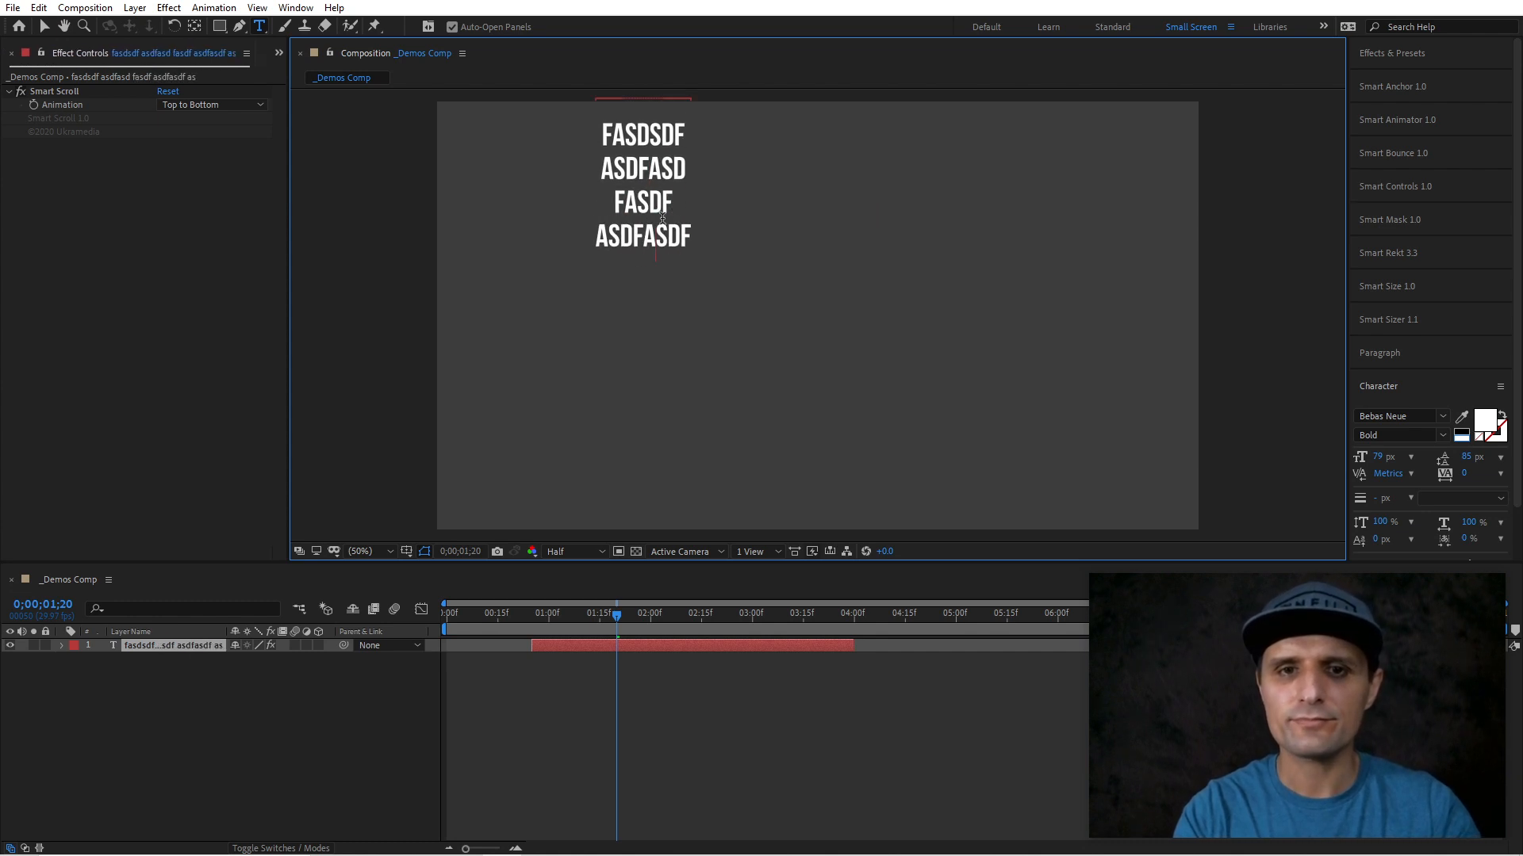
{"action": "type", "text": "dfas df asdf as df asd f as df asd f"}
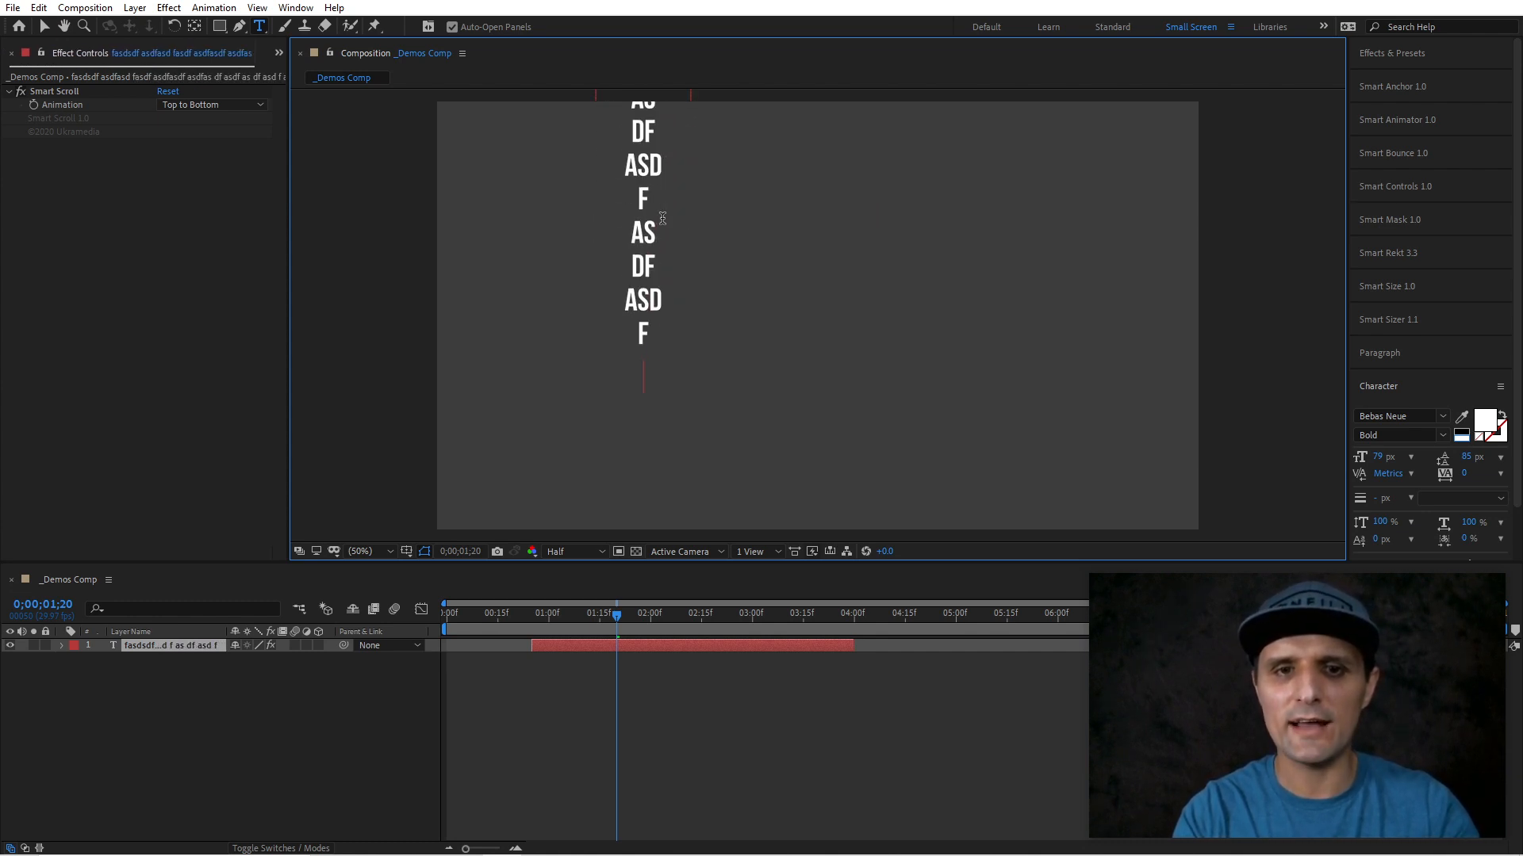
{"action": "type", "text": " asd f asdf asd f asd f asd f sadfsd"}
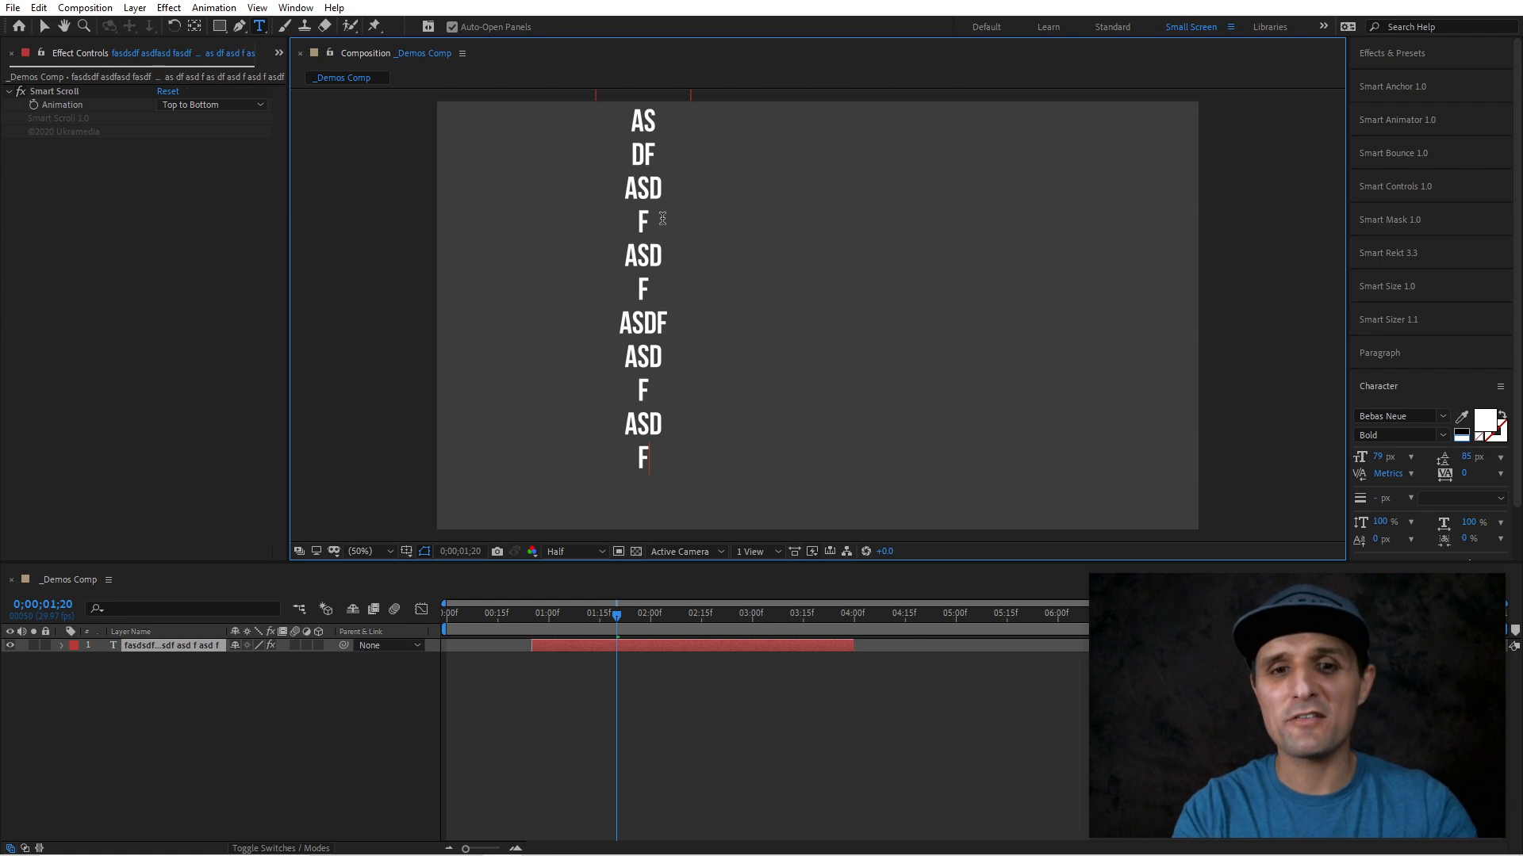
- Scrub across the layer's duration to examine how the tall text column scrolls from top to bottom
{"action": "left_click", "coordinate": [532, 615]}
{"action": "left_click_drag", "start_coordinate": [532, 622], "coordinate": [843, 615]}
{"action": "left_click", "coordinate": [675, 613]}
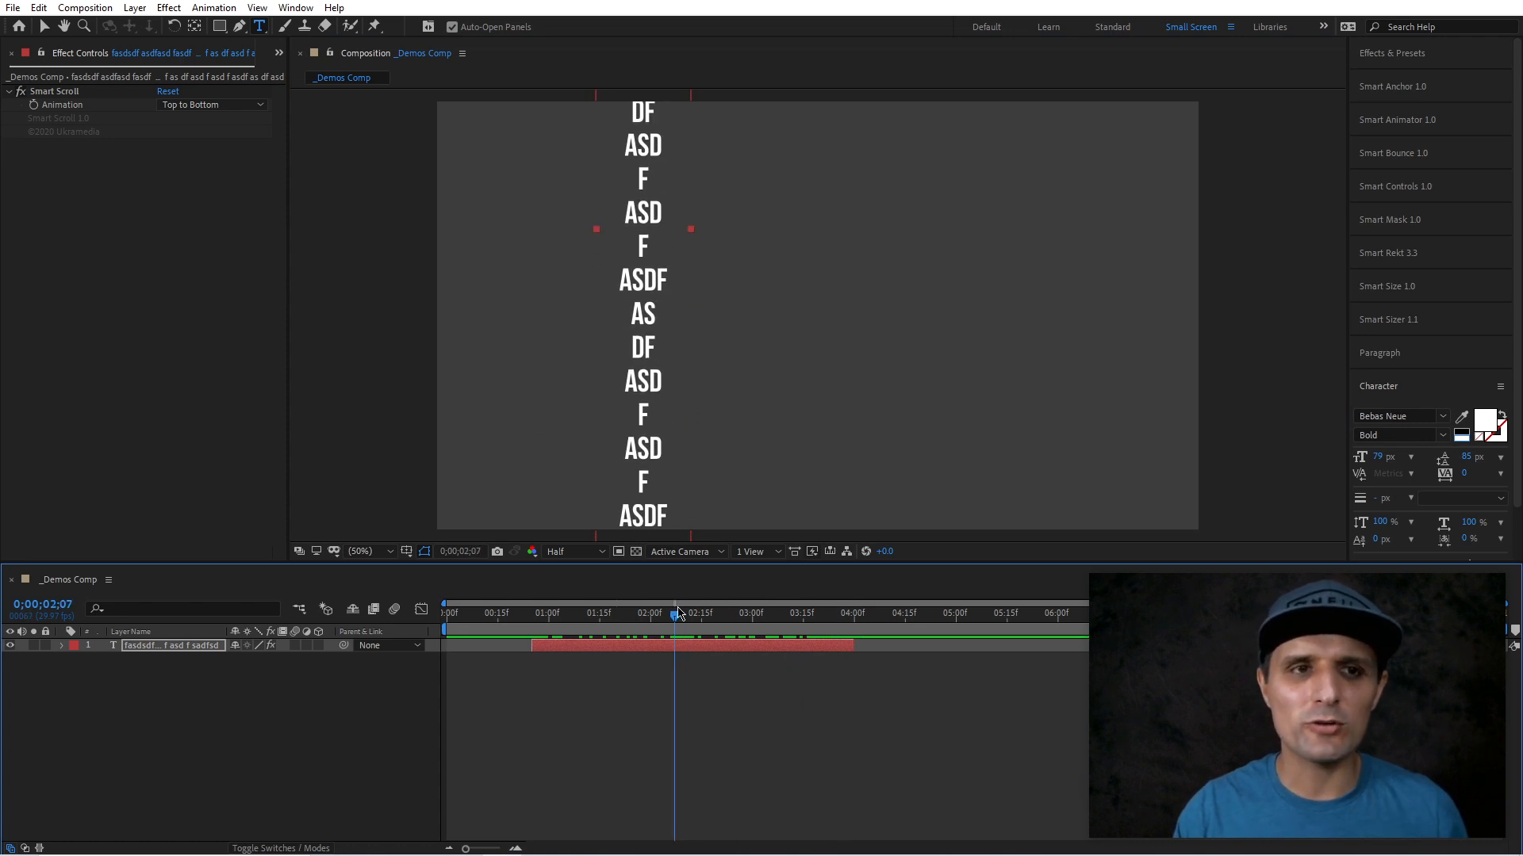
{"action": "left_click_drag", "start_coordinate": [680, 616], "coordinate": [811, 629]}
- Delete the scrolling text layer and expand the user animation presets
{"action": "left_click", "coordinate": [795, 646]}
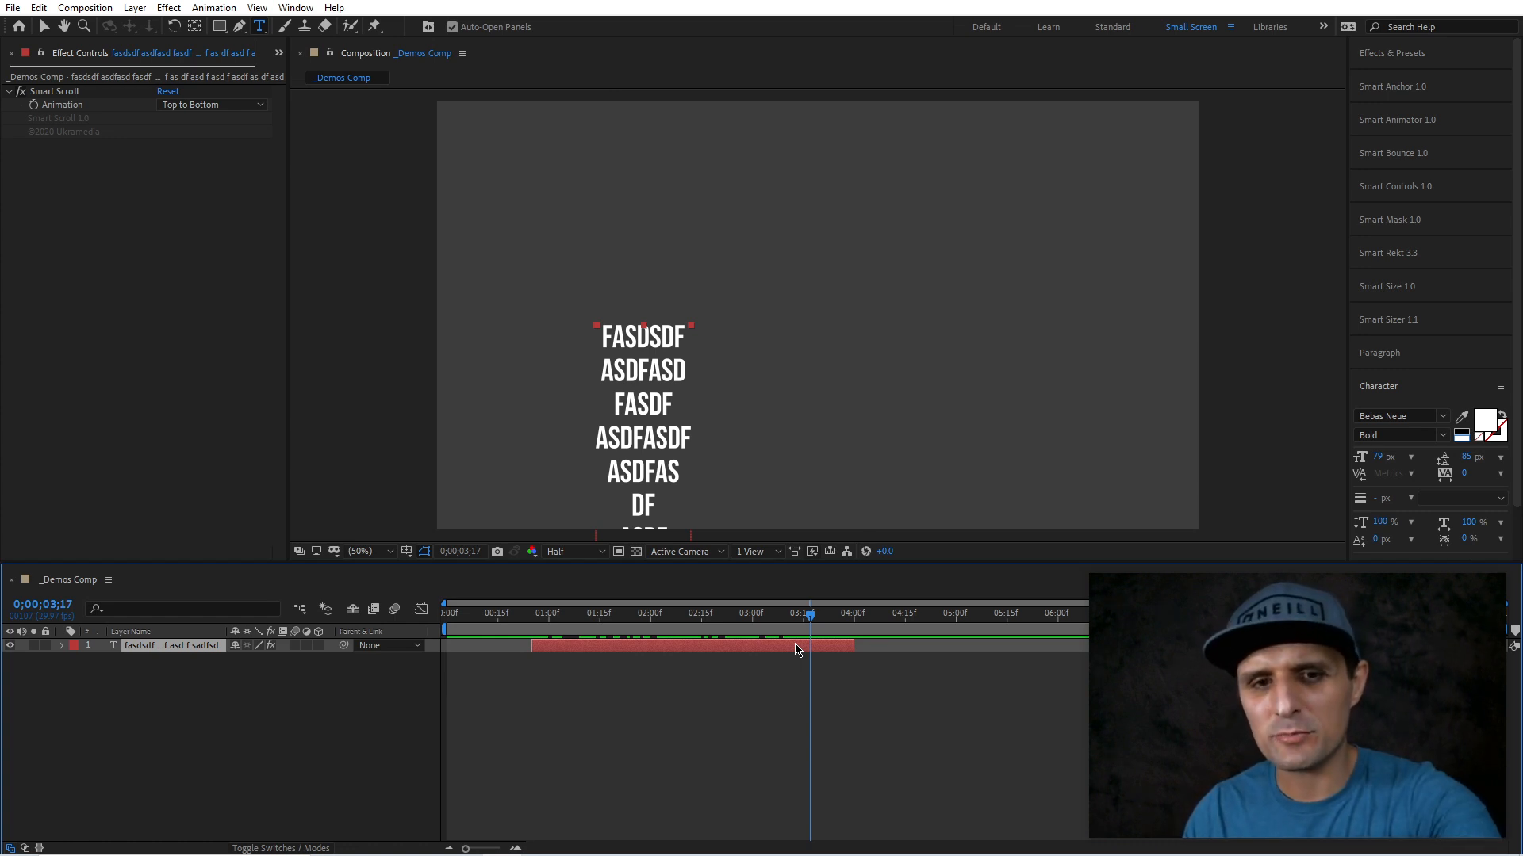
{"action": "key", "text": "Delete"}
{"action": "left_click", "coordinate": [1393, 54]}
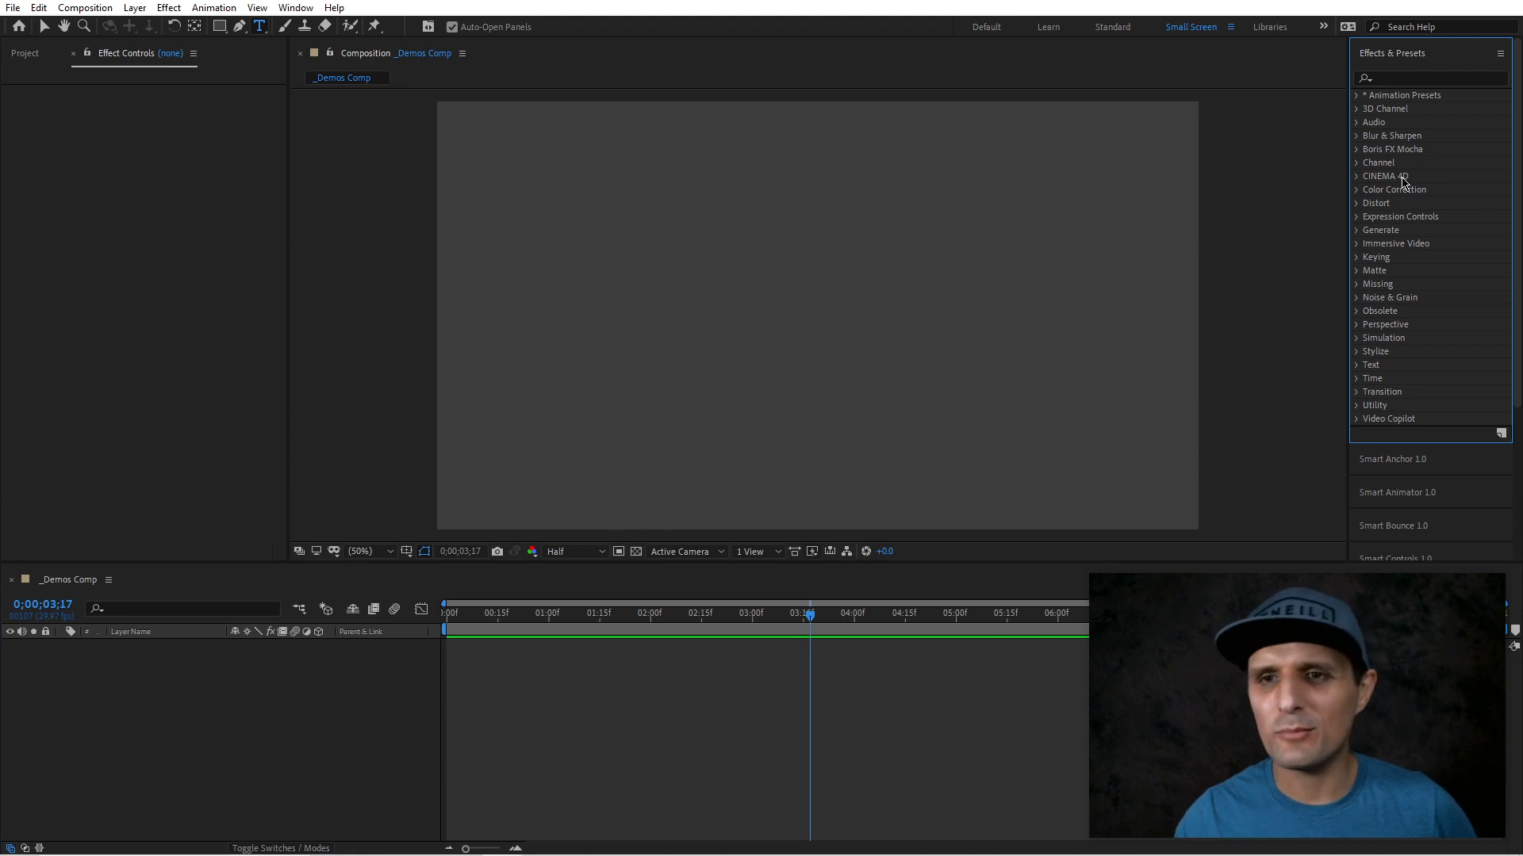
{"action": "left_click", "coordinate": [1356, 96]}
{"action": "left_click", "coordinate": [1370, 122]}
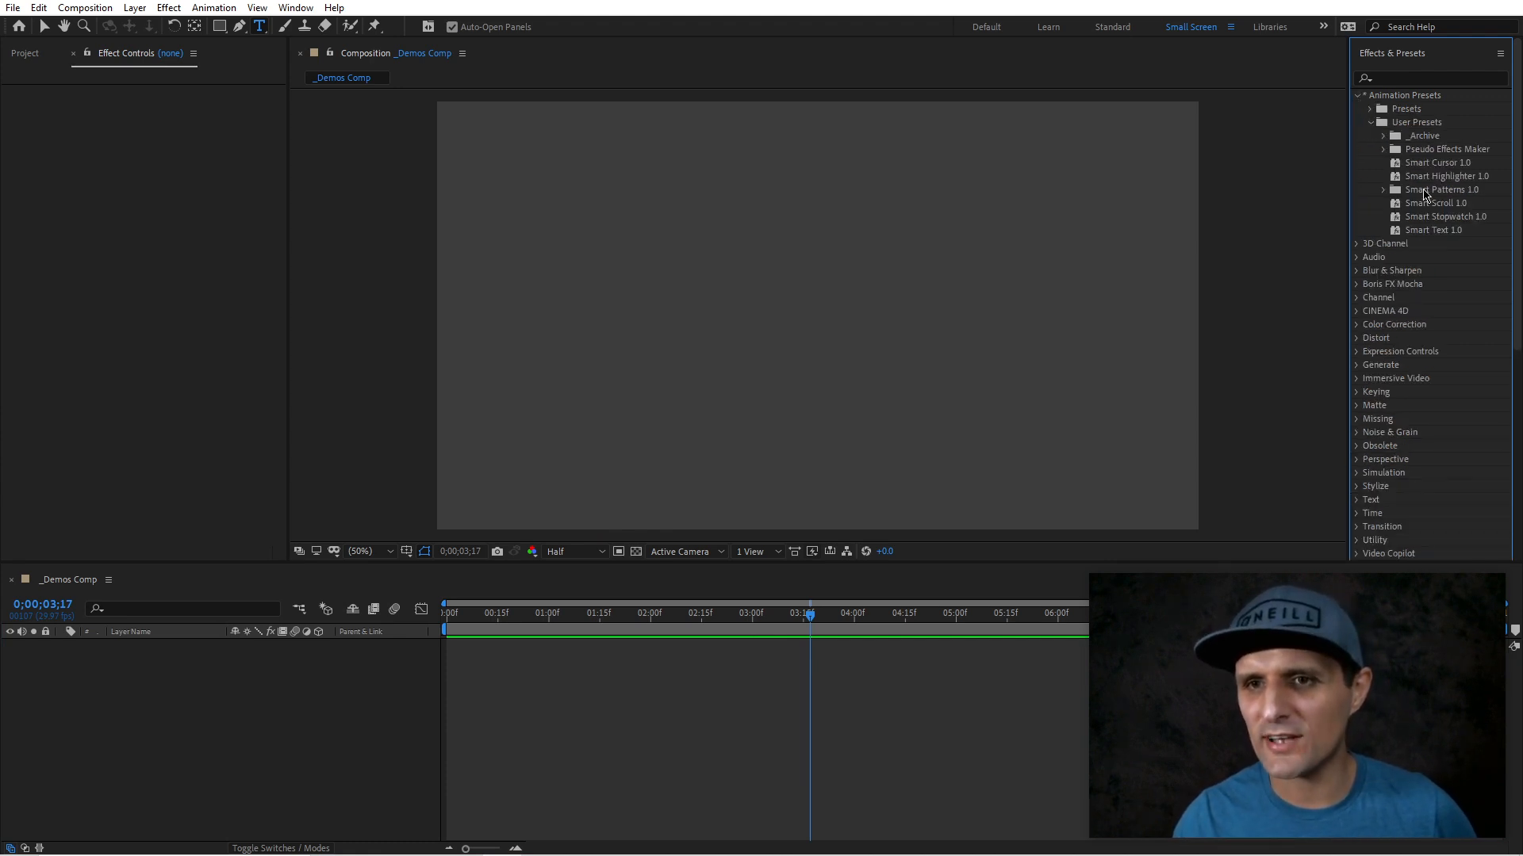
- Add the Smart Stopwatch 1.0 preset to the empty composition and scrub through the running stopwatch
{"action": "left_click", "coordinate": [1475, 218]}
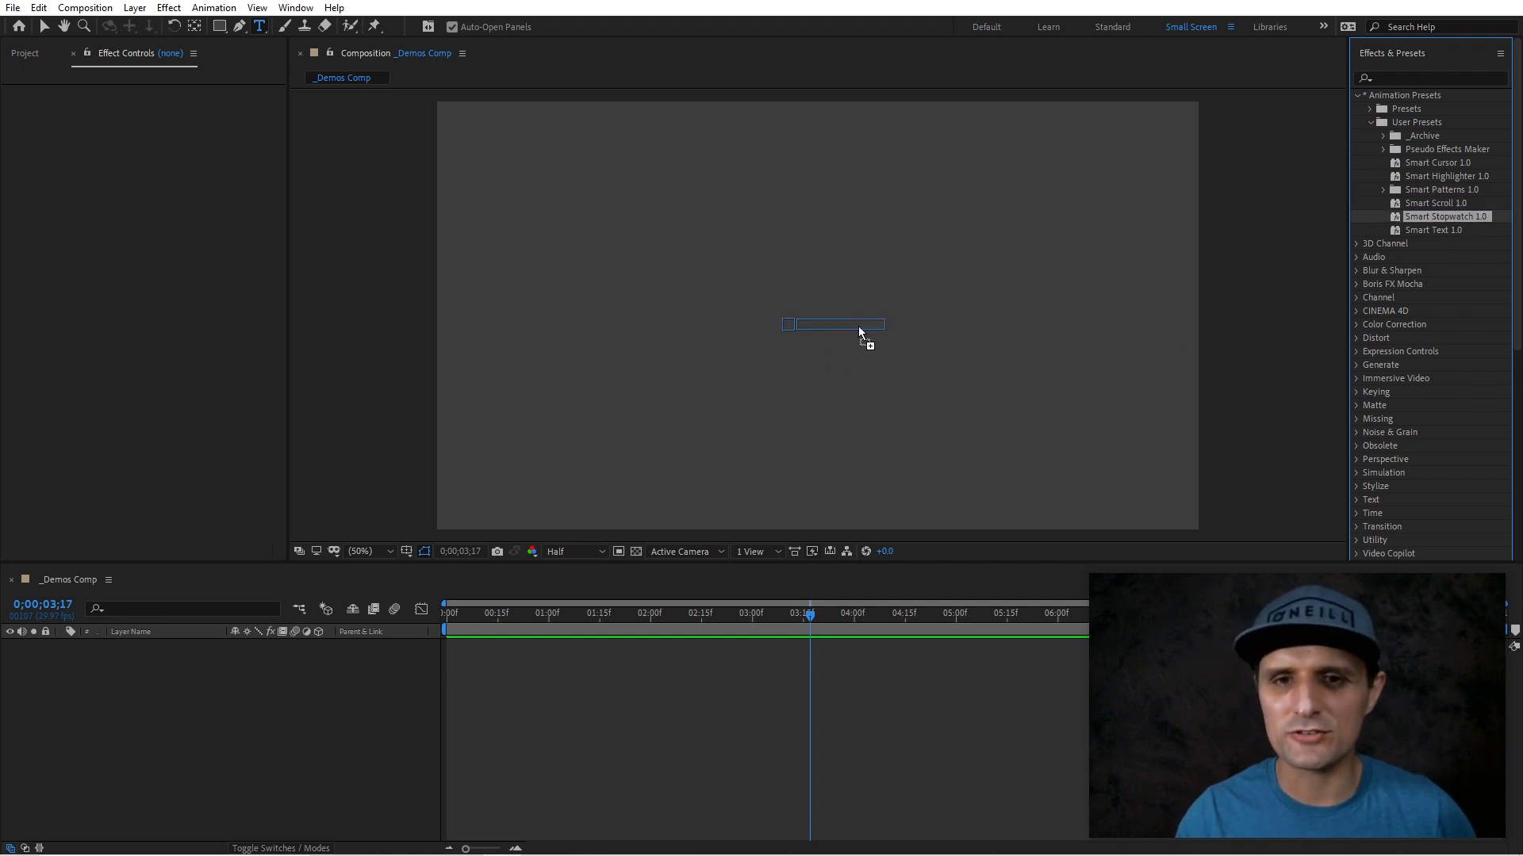
{"action": "left_click_drag", "start_coordinate": [859, 329], "coordinate": [862, 332]}
{"action": "key", "text": "v"}
{"action": "left_click_drag", "start_coordinate": [469, 617], "coordinate": [579, 617]}
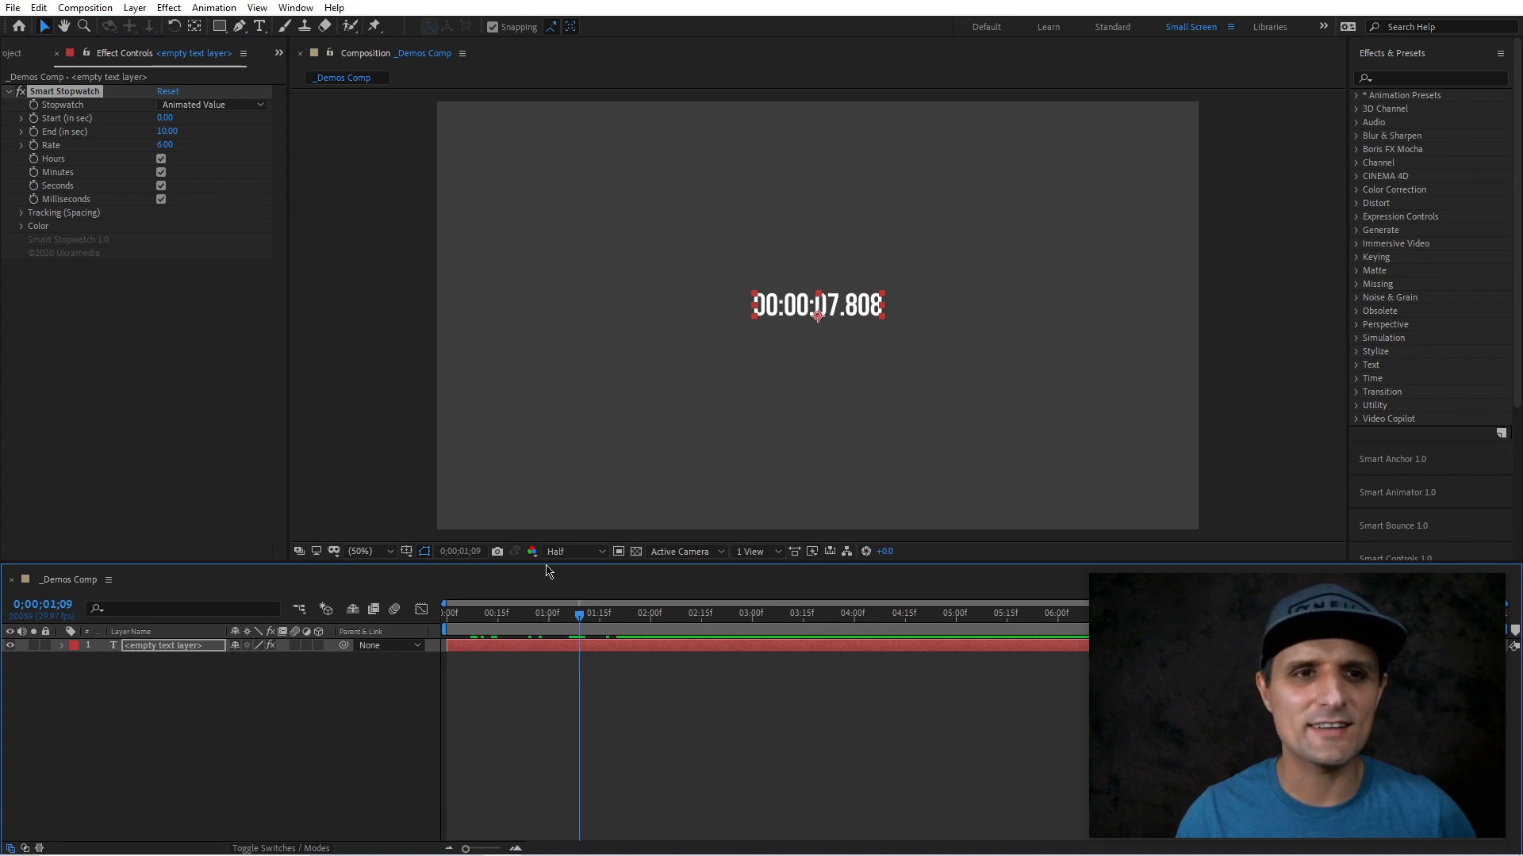
- Hide the stopwatch's hours and milliseconds, scrub through the shortened display, and show both again
{"action": "left_click", "coordinate": [161, 159]}
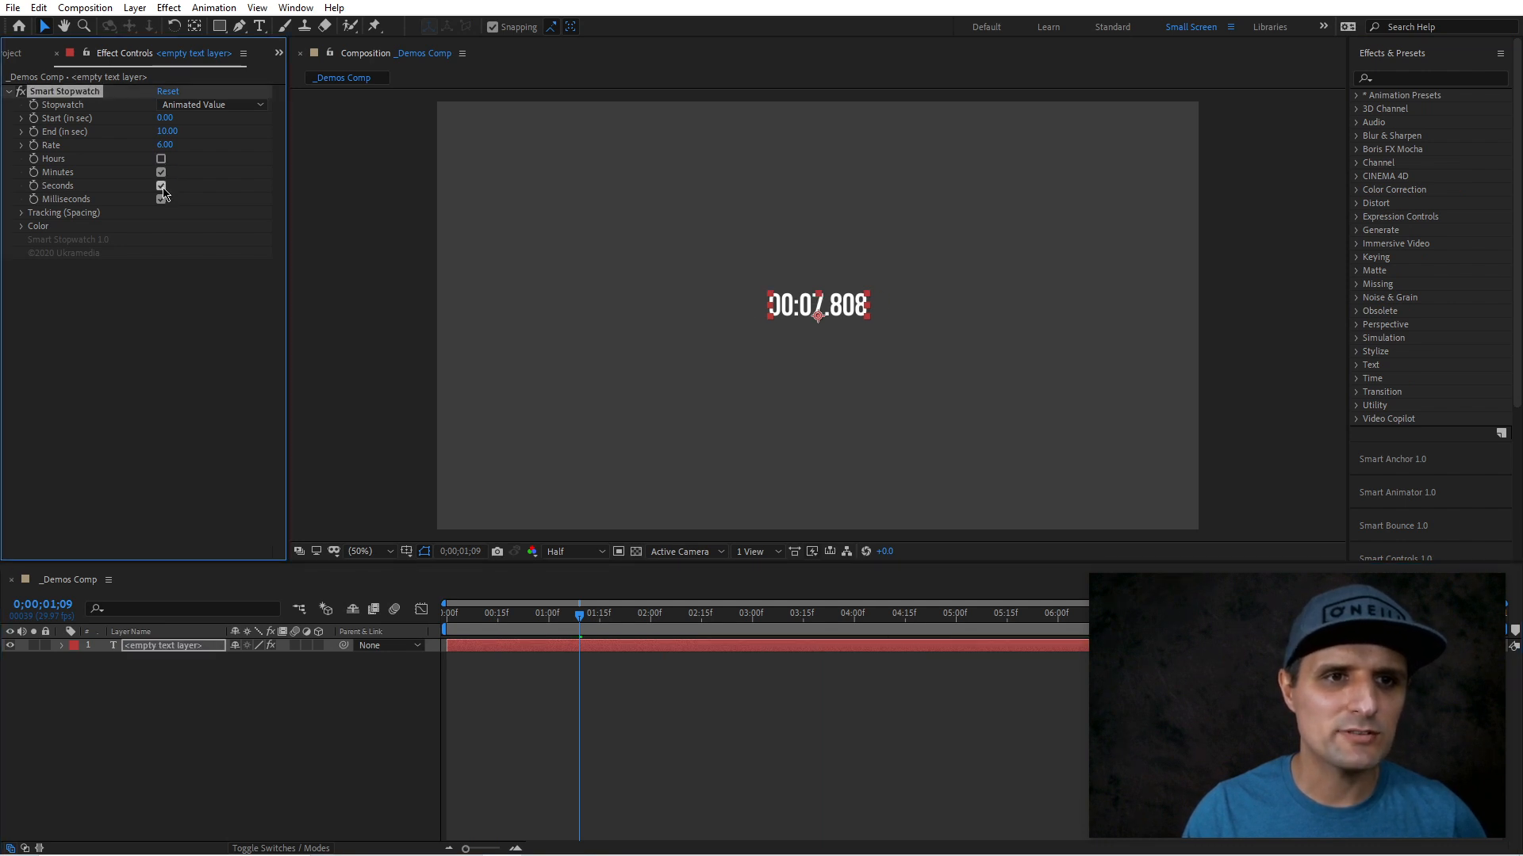
{"action": "left_click", "coordinate": [161, 200]}
{"action": "left_click_drag", "start_coordinate": [555, 616], "coordinate": [657, 615]}
{"action": "left_click", "coordinate": [161, 199]}
{"action": "left_click", "coordinate": [161, 158]}
- Set the stopwatch's start to 50 seconds and end to 0, and scrub through the countdown
{"action": "left_click", "coordinate": [707, 623]}
{"action": "left_click", "coordinate": [166, 119]}
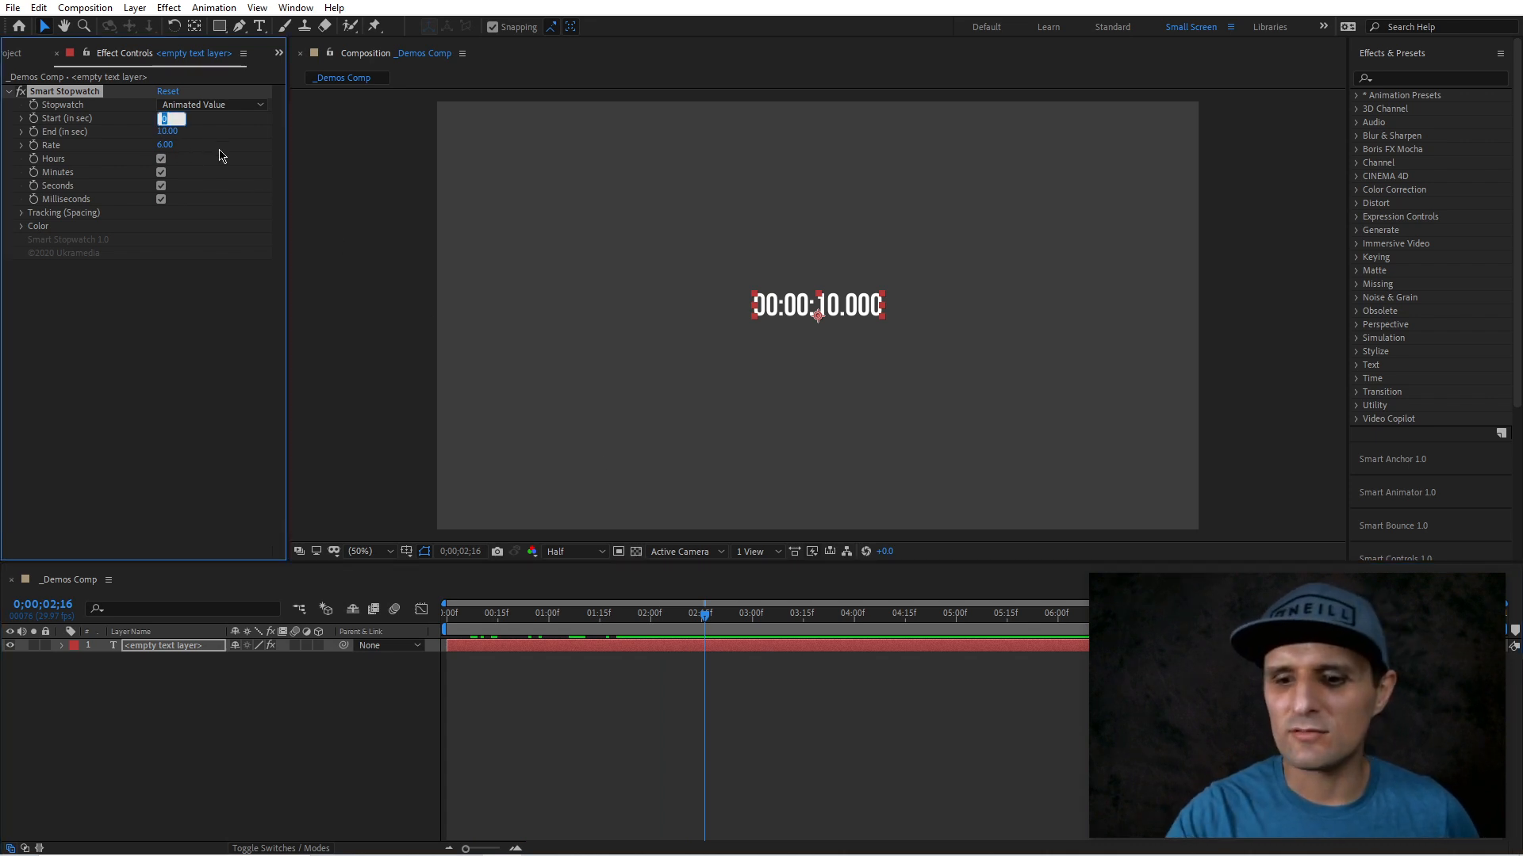
{"action": "type", "text": "50"}
{"action": "left_click", "coordinate": [166, 132]}
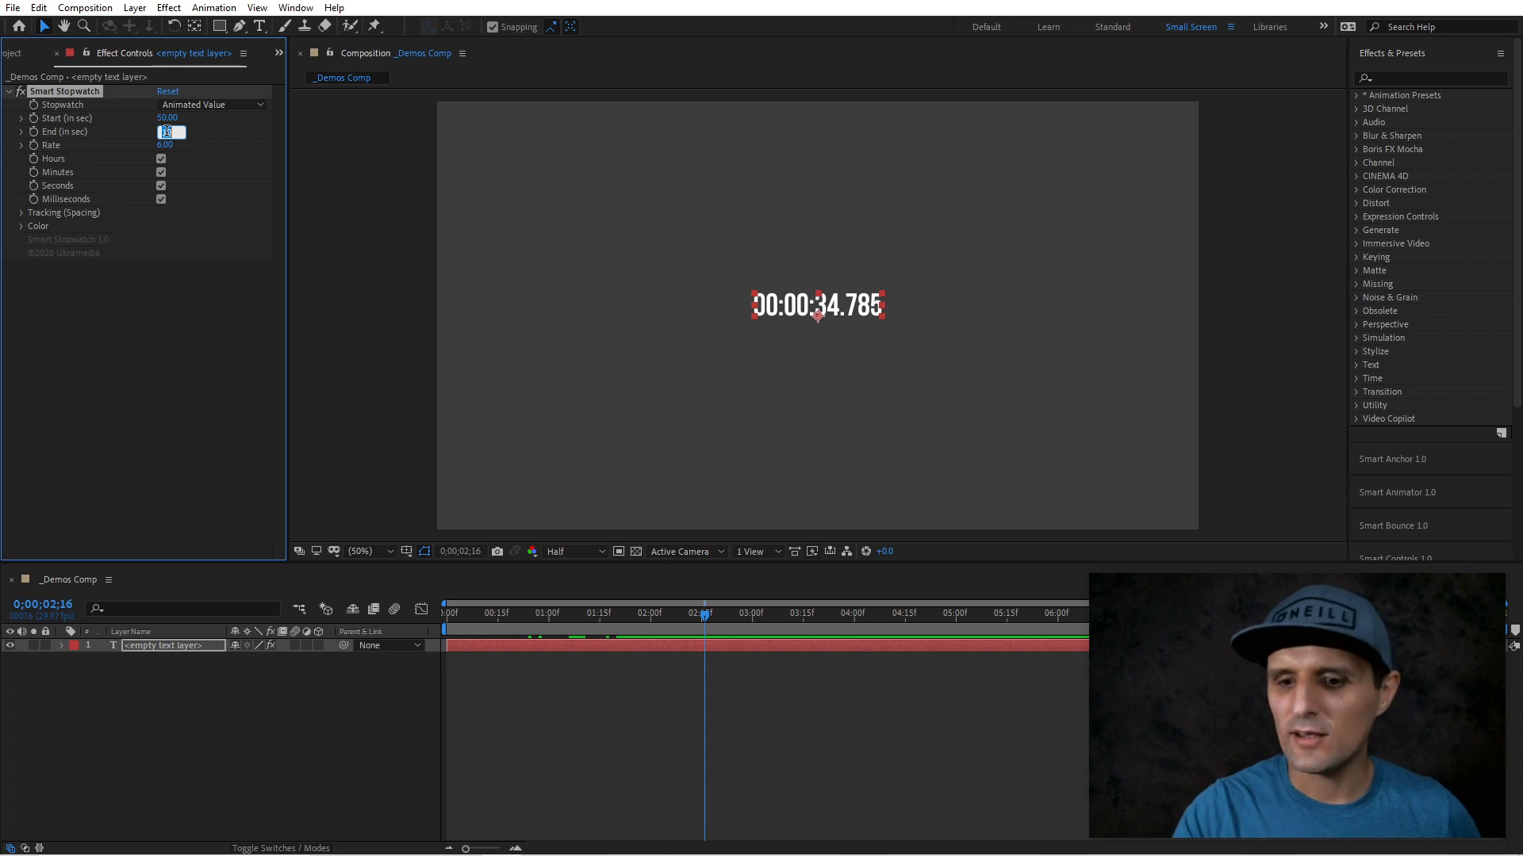
{"action": "key", "text": "Return"}
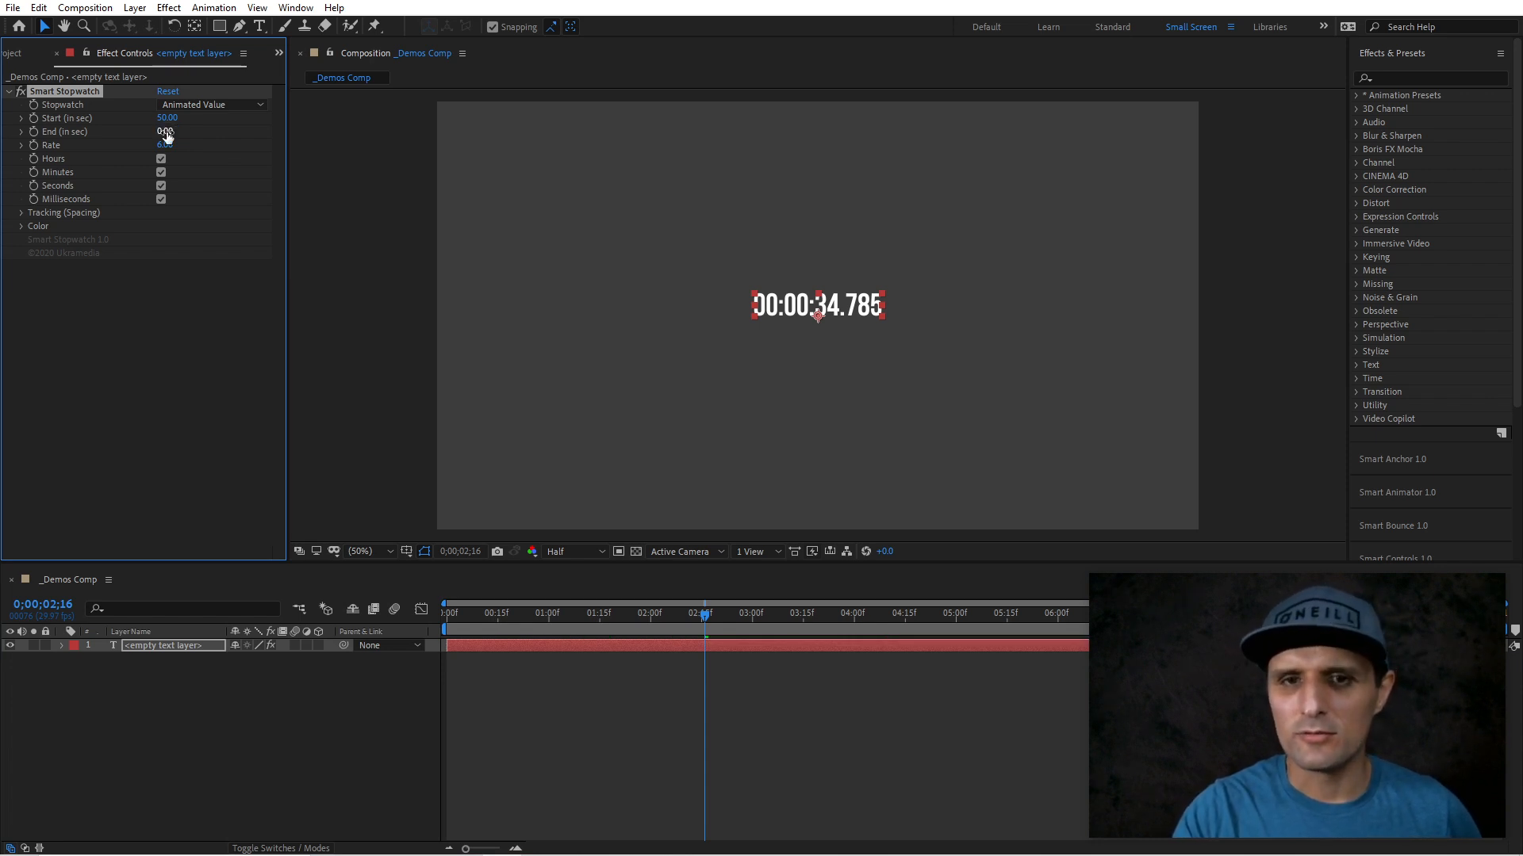
{"action": "left_click_drag", "start_coordinate": [516, 628], "coordinate": [825, 632]}
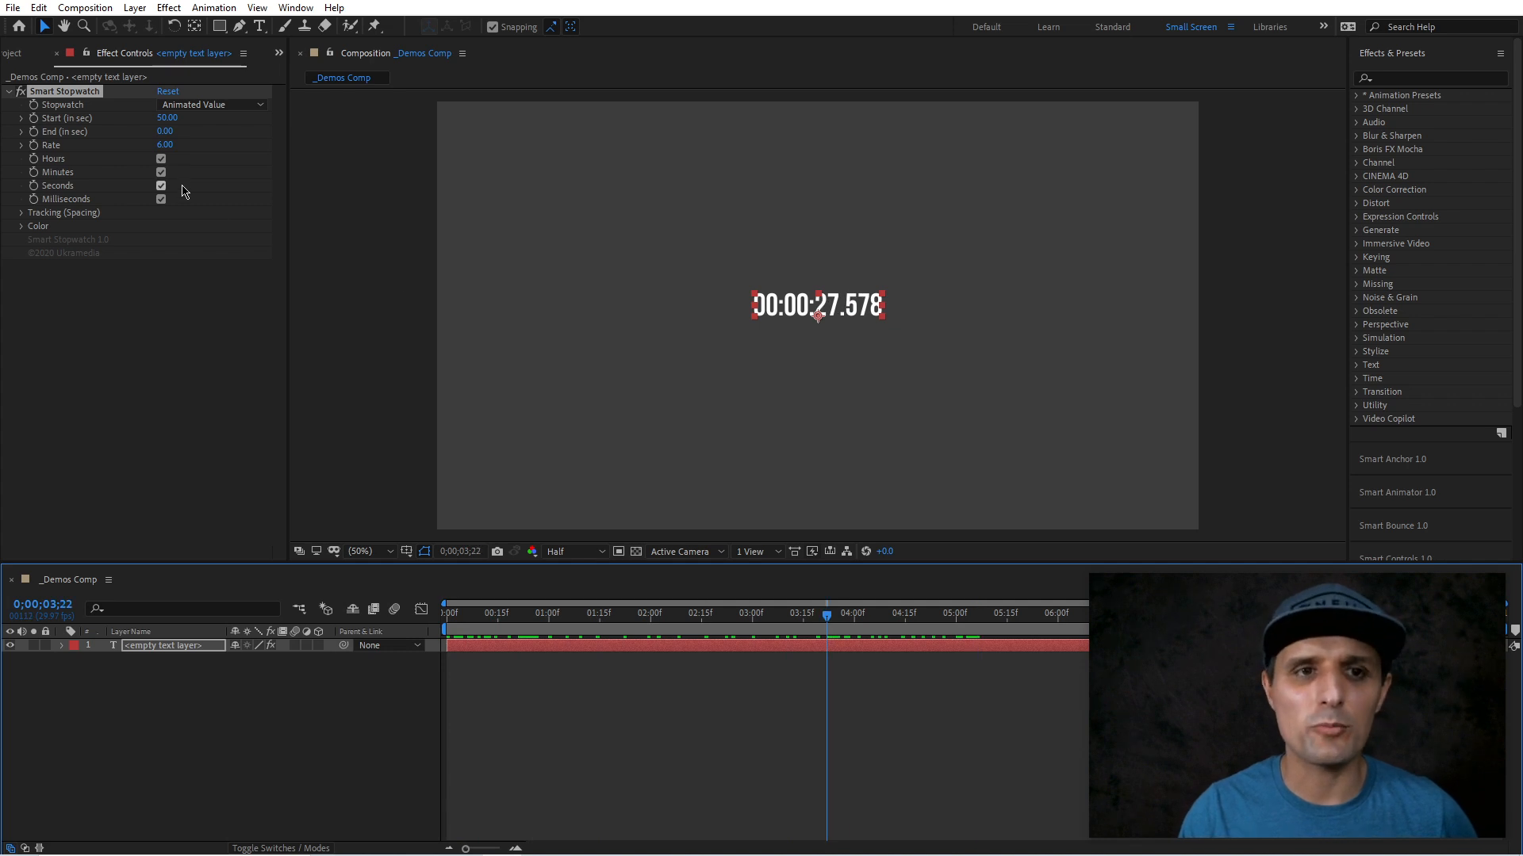
- Set the stopwatch's start to 0 and end to 50 seconds, and scrub through the count up
{"action": "left_click", "coordinate": [171, 119]}
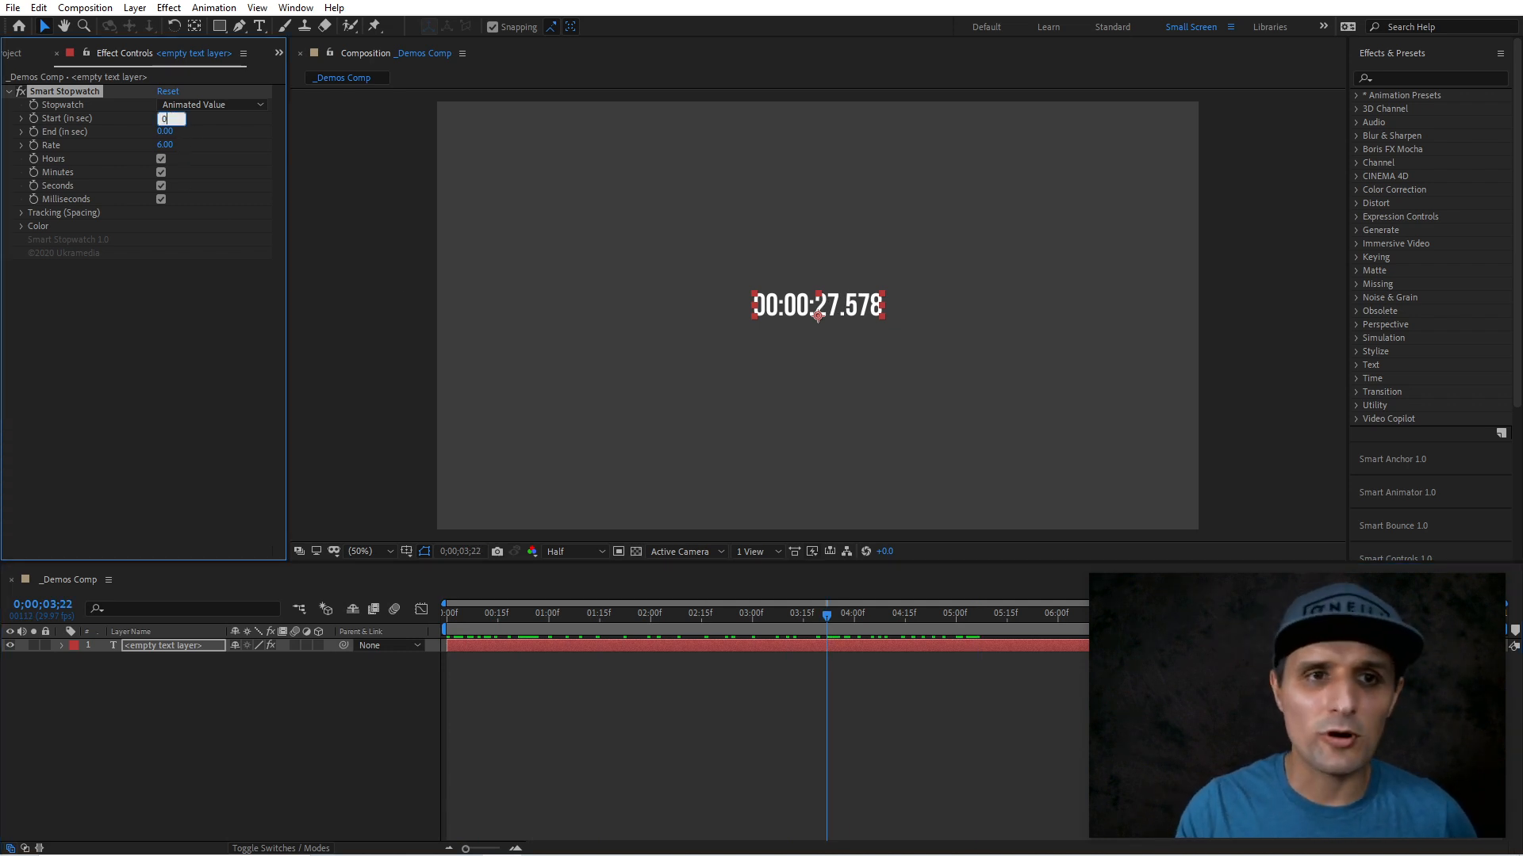
{"action": "type", "text": "0"}
{"action": "left_click", "coordinate": [165, 133]}
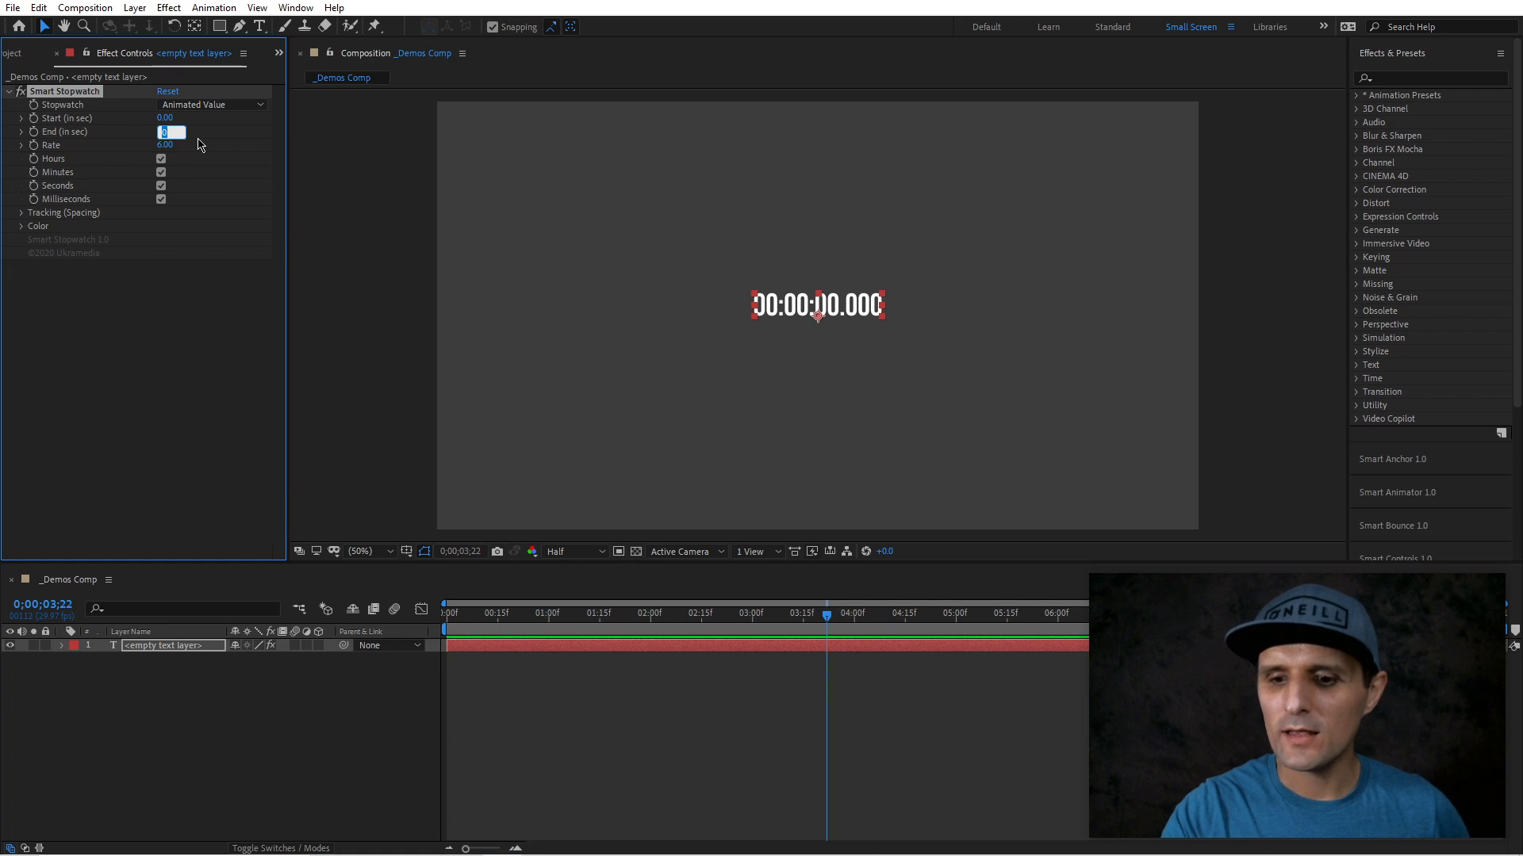
{"action": "type", "text": "50"}
{"action": "key", "text": "Return"}
{"action": "left_click_drag", "start_coordinate": [474, 627], "coordinate": [739, 628]}
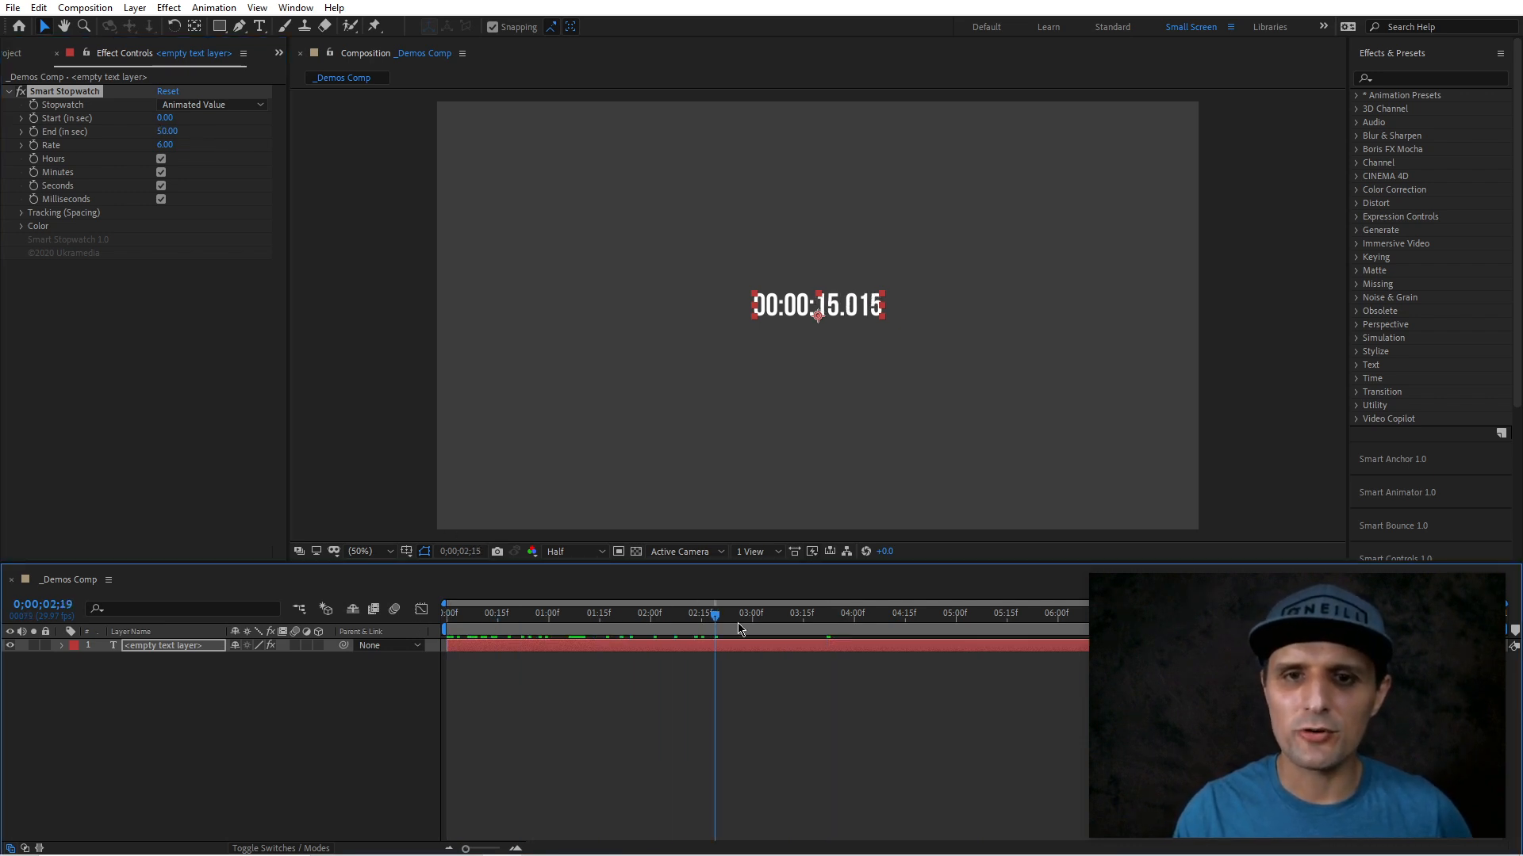
- Hide the stopwatch's milliseconds, hours and minutes so only seconds show, and scrub through the count
{"action": "left_click", "coordinate": [161, 199]}
{"action": "left_click", "coordinate": [161, 159]}
{"action": "left_click", "coordinate": [161, 172]}
{"action": "left_click_drag", "start_coordinate": [666, 617], "coordinate": [698, 616]}
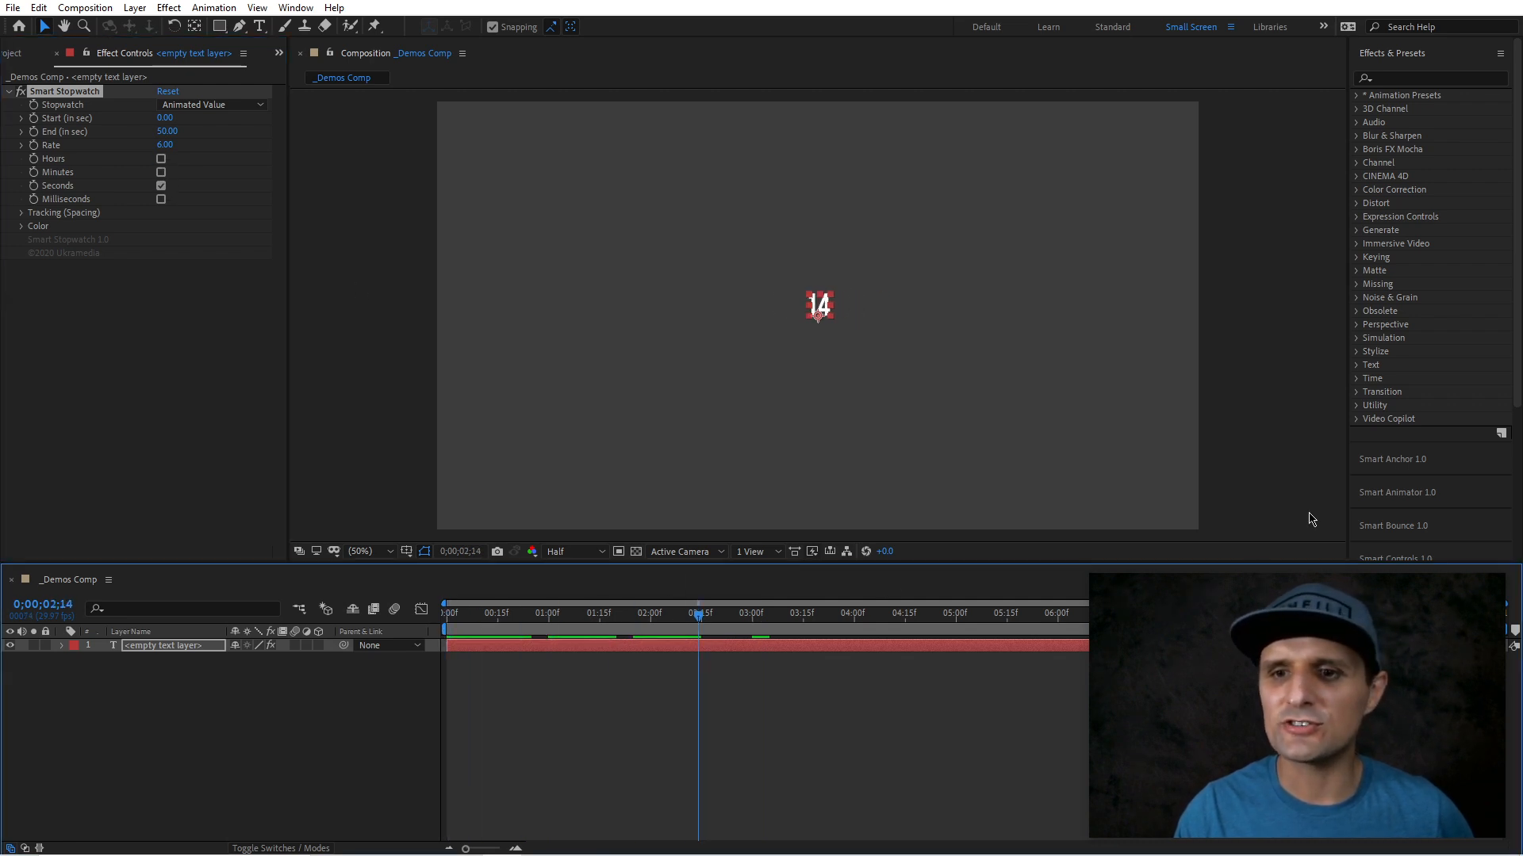
- Enlarge the stopwatch text to 224 px and set its rate to 12.70, previewing the count
{"action": "left_click", "coordinate": [1400, 53]}
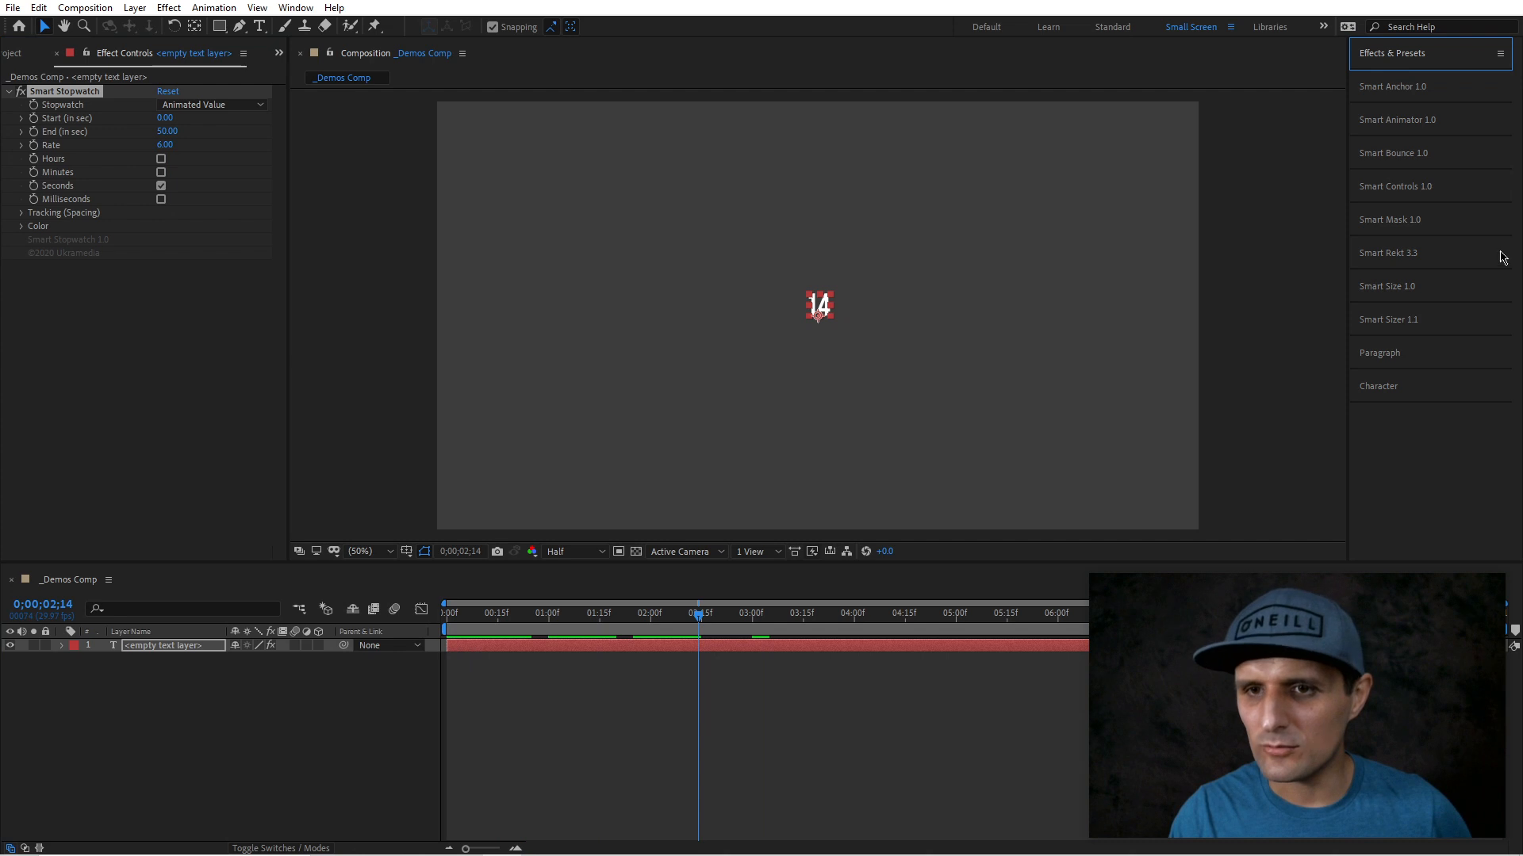
{"action": "left_click", "coordinate": [1424, 390]}
{"action": "left_click_drag", "start_coordinate": [1385, 463], "coordinate": [1459, 458]}
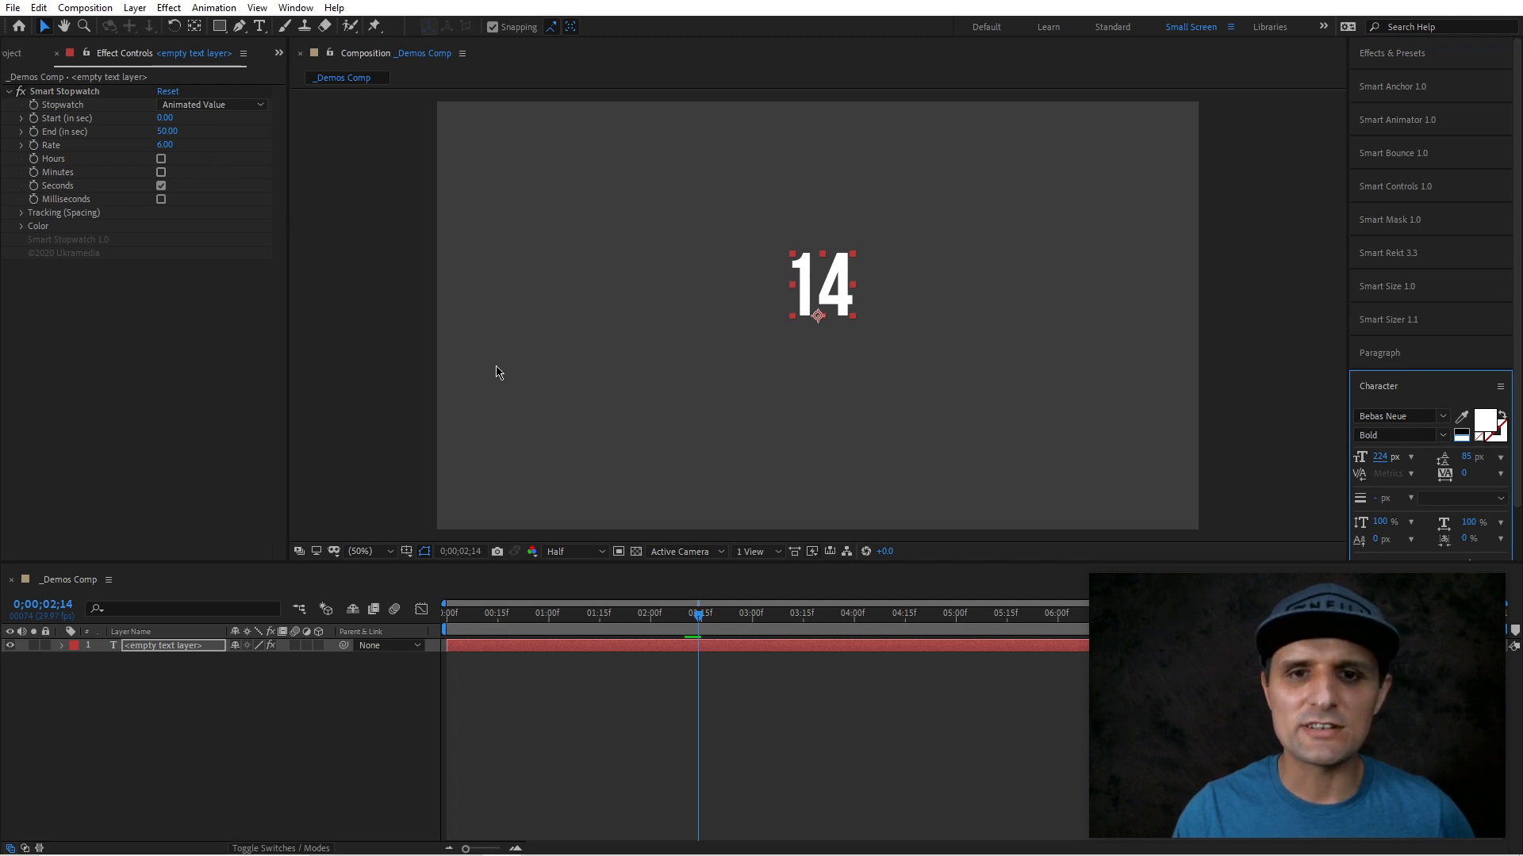
{"action": "left_click_drag", "start_coordinate": [551, 616], "coordinate": [674, 616]}
{"action": "left_click_drag", "start_coordinate": [166, 145], "coordinate": [598, 628]}
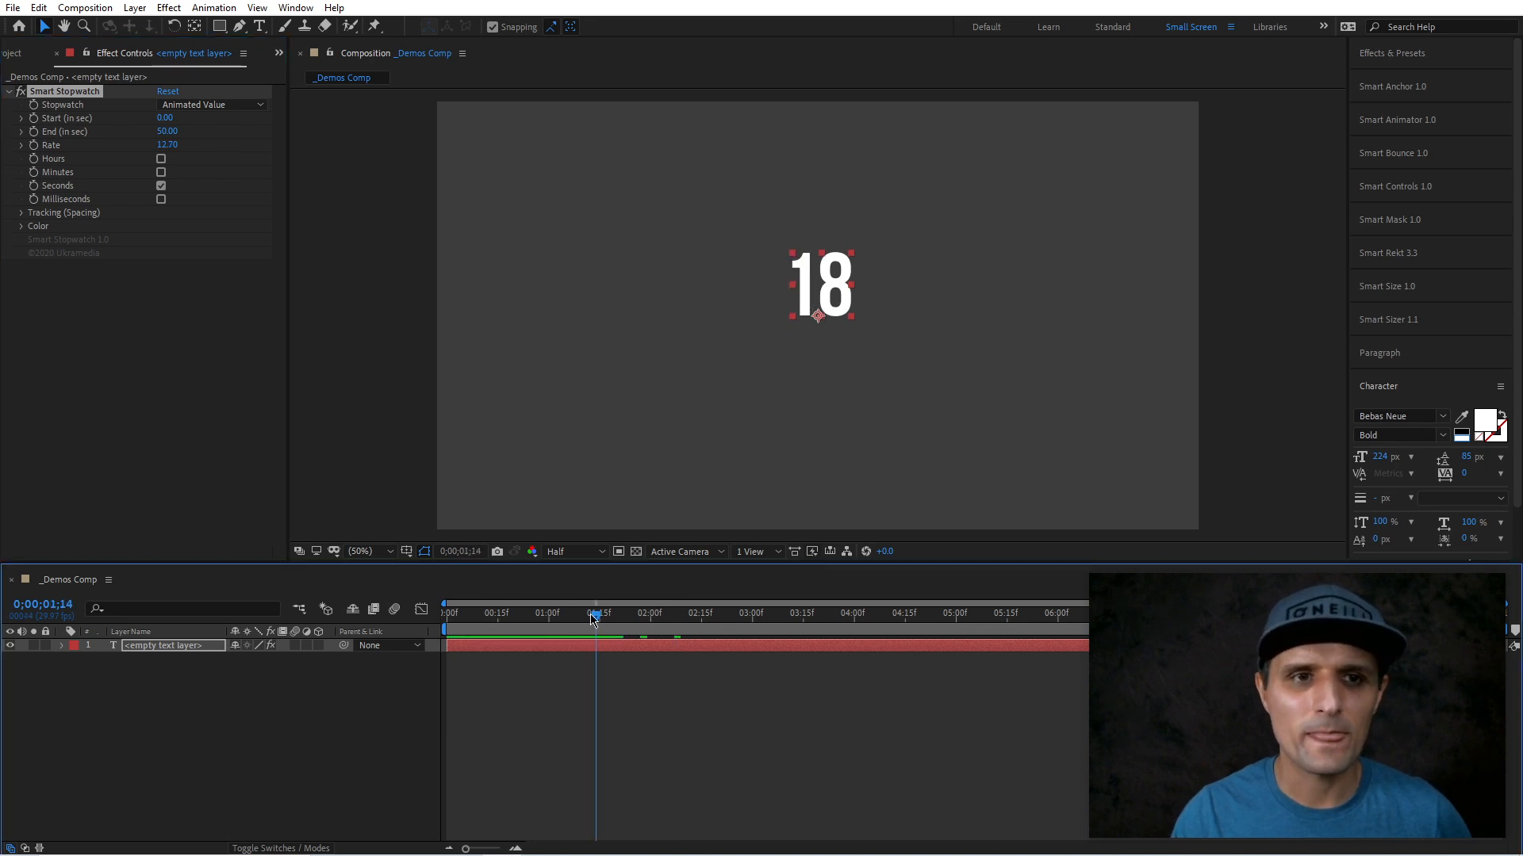
- Delete the stopwatch layer and expand the user animation presets again
{"action": "left_click", "coordinate": [570, 647]}
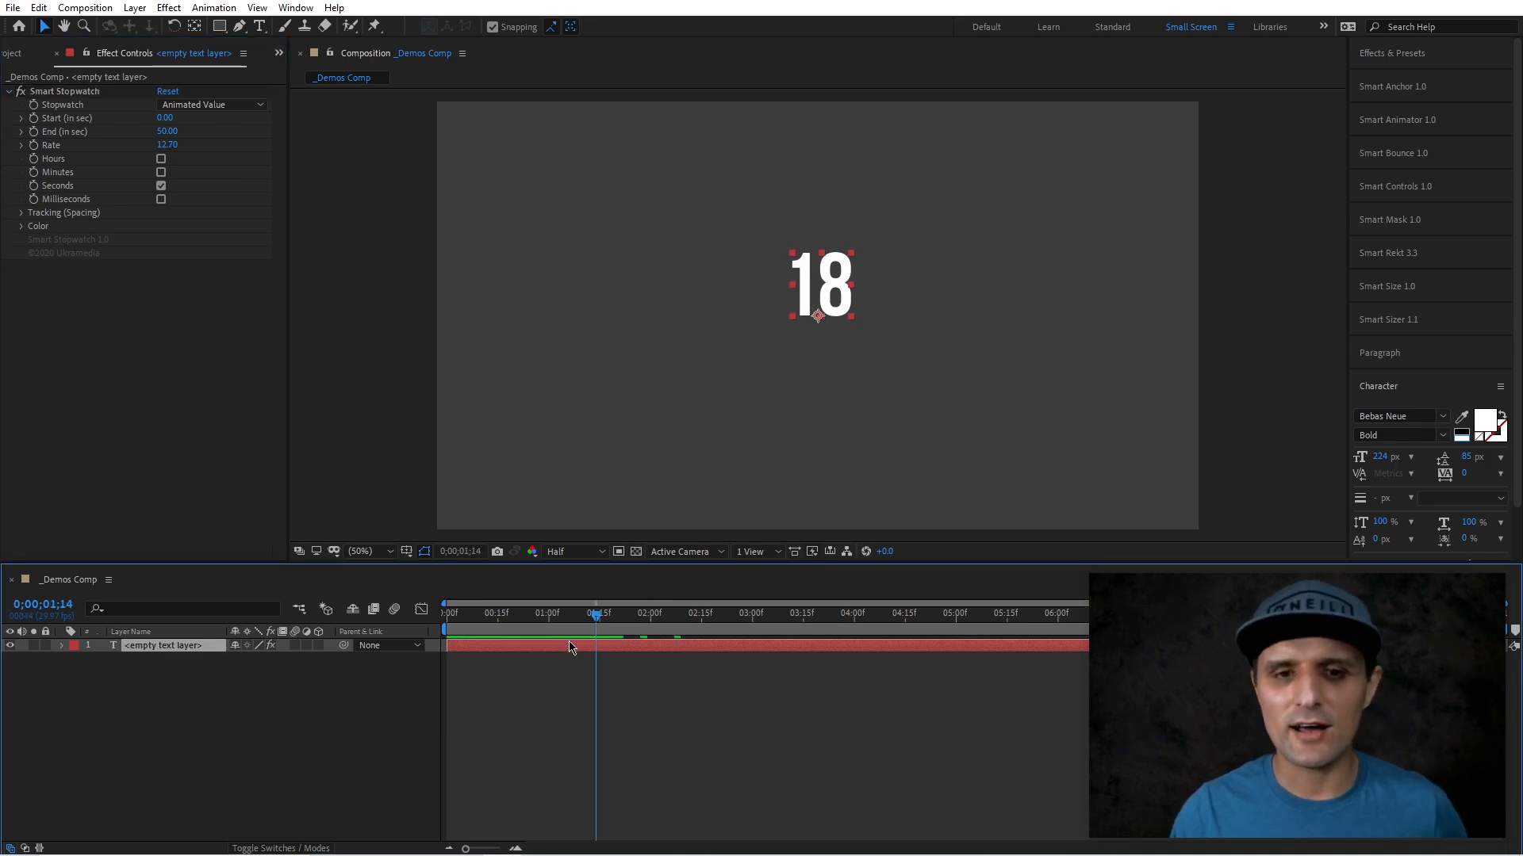
{"action": "key", "text": "Delete"}
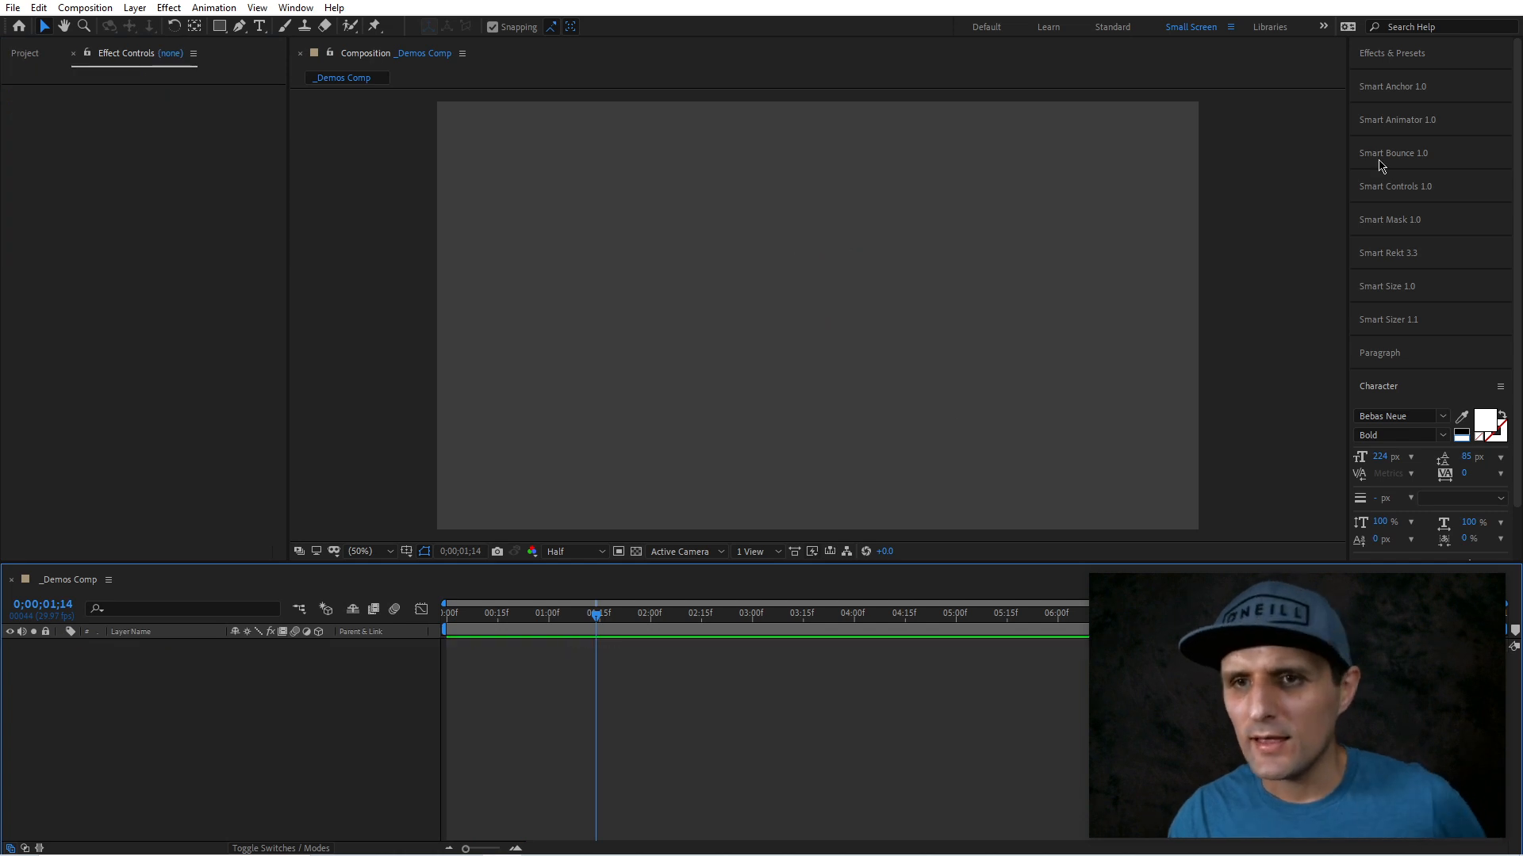
{"action": "left_click", "coordinate": [1388, 54]}
{"action": "left_click", "coordinate": [1356, 96]}
{"action": "left_click", "coordinate": [1371, 123]}
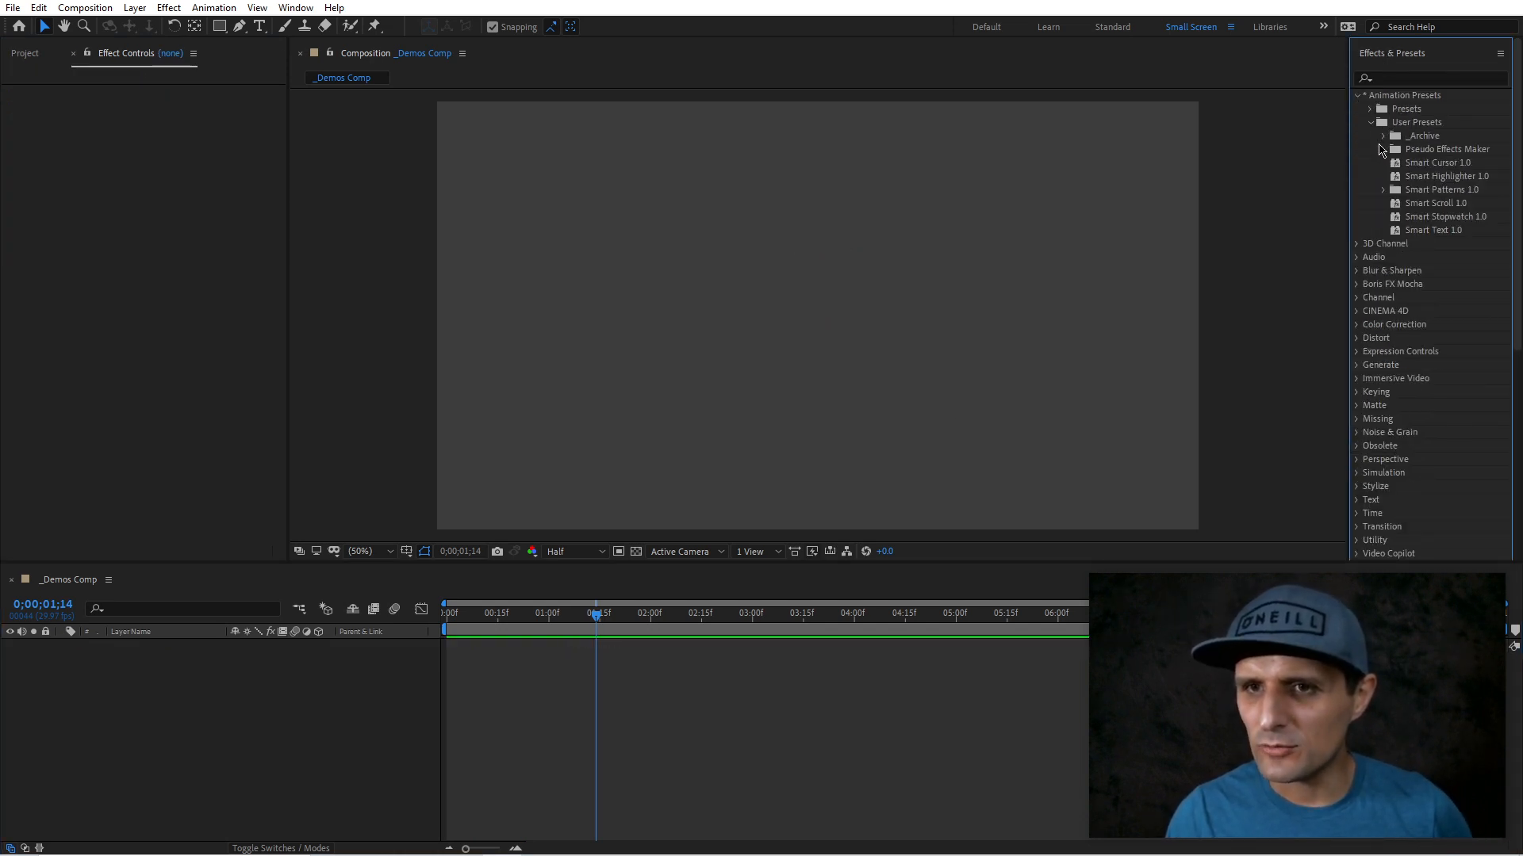
- Create a text layer reading "asdfs asdf asdf asdf asdf asd f" and reduce its font size to 137 px
{"action": "left_click", "coordinate": [1437, 231]}
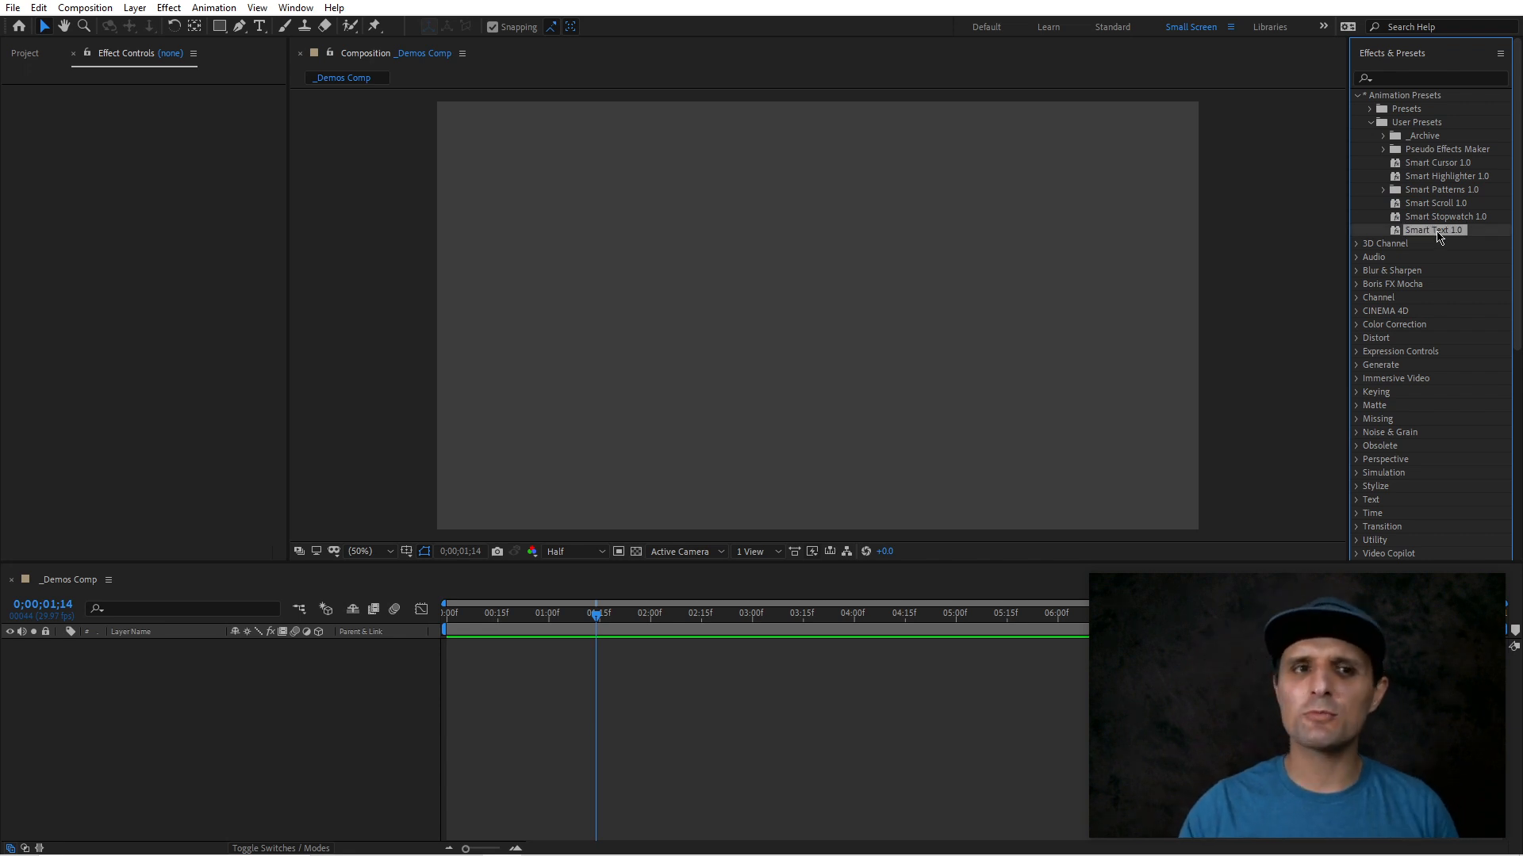
{"action": "left_click", "coordinate": [260, 26]}
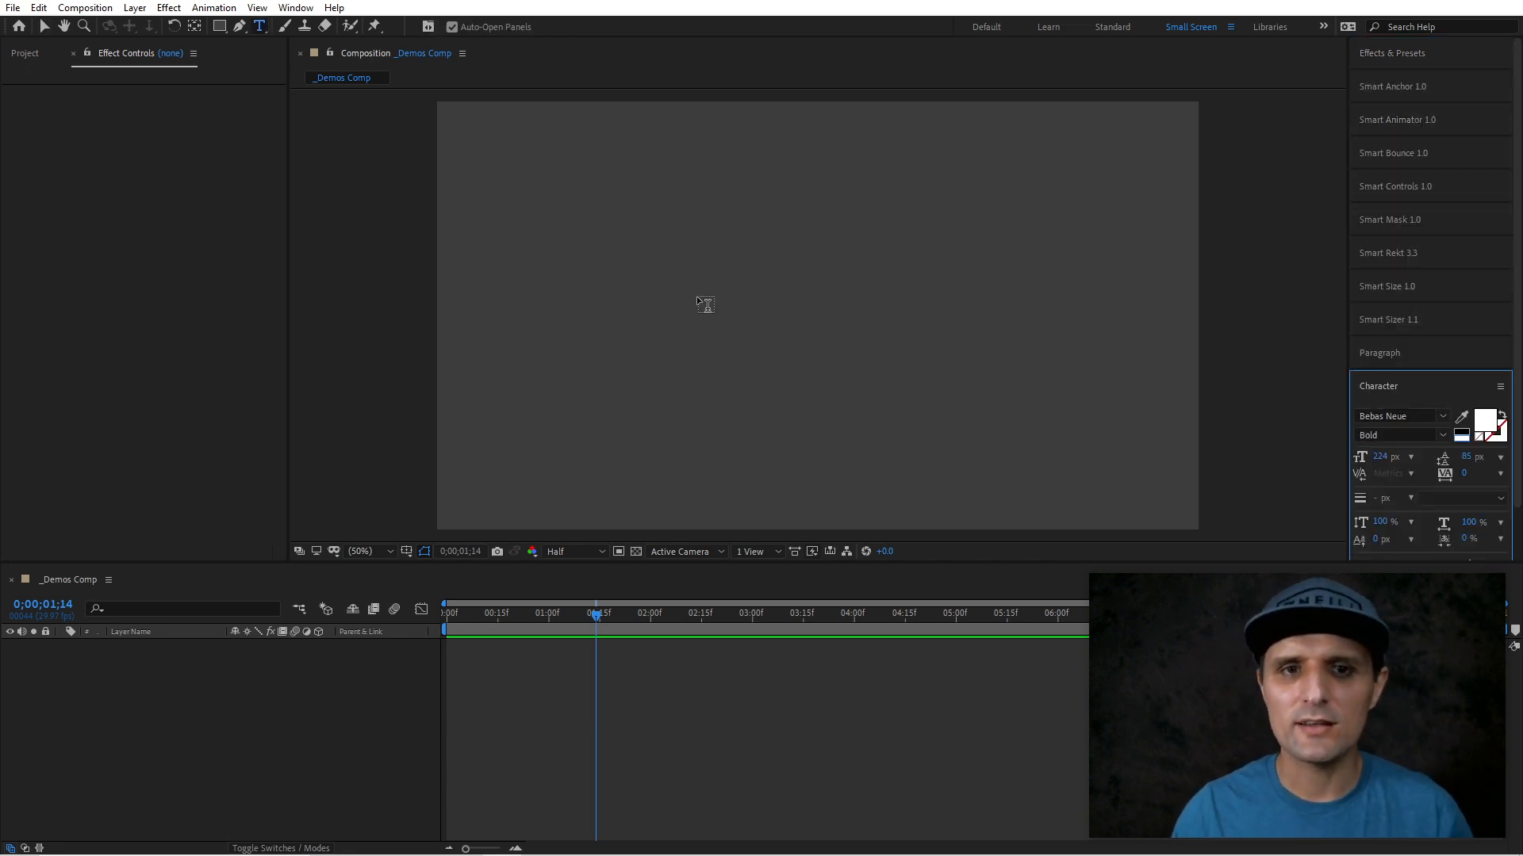
{"action": "left_click", "coordinate": [694, 303]}
{"action": "type", "text": "asdfs asd"}
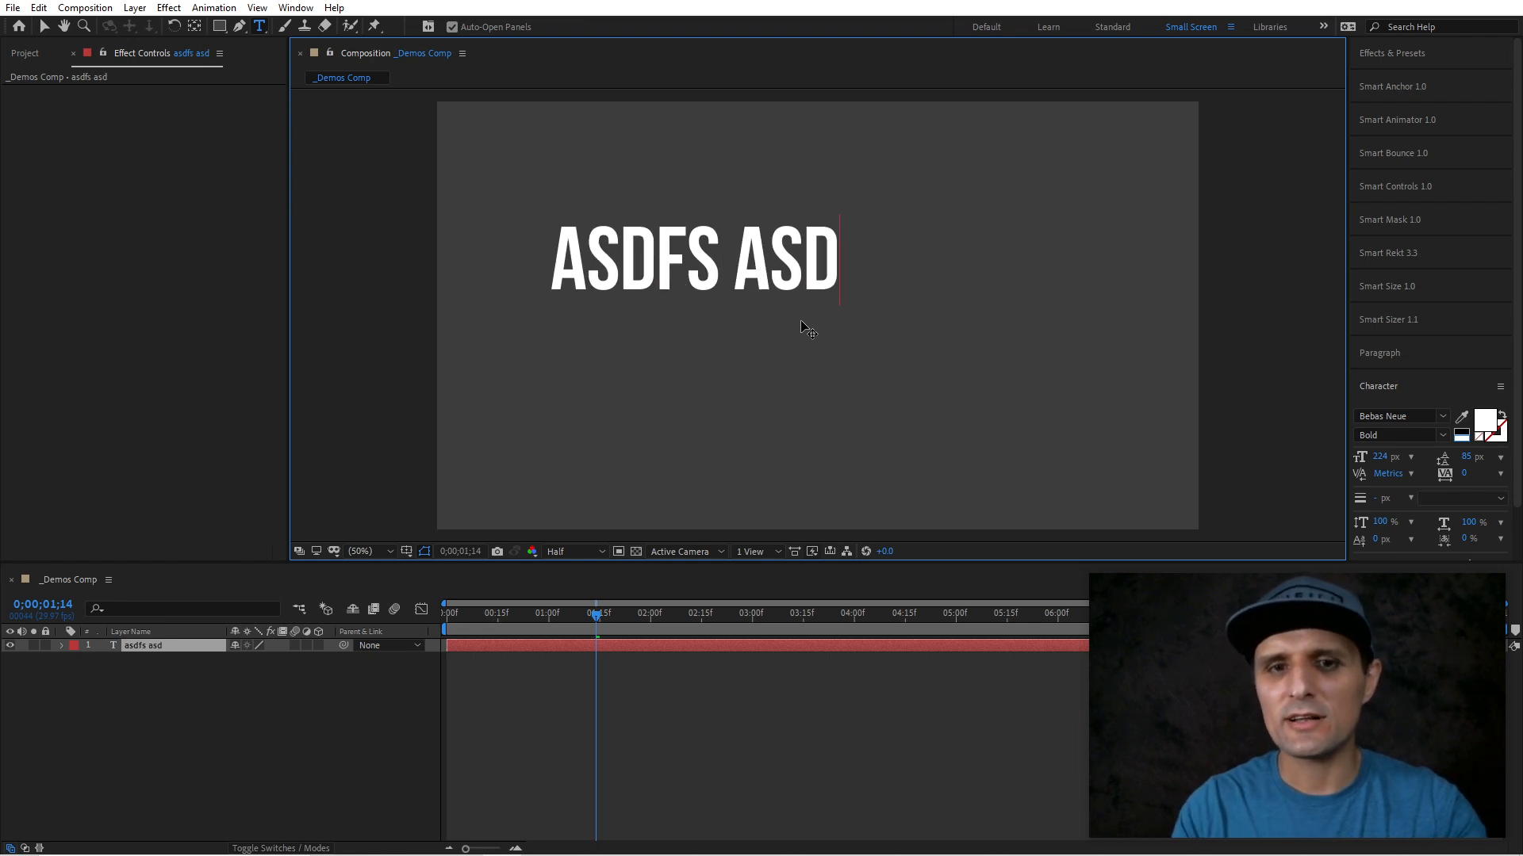
{"action": "type", "text": "f asdf asdf asdf asd f"}
{"action": "left_click", "coordinate": [44, 26]}
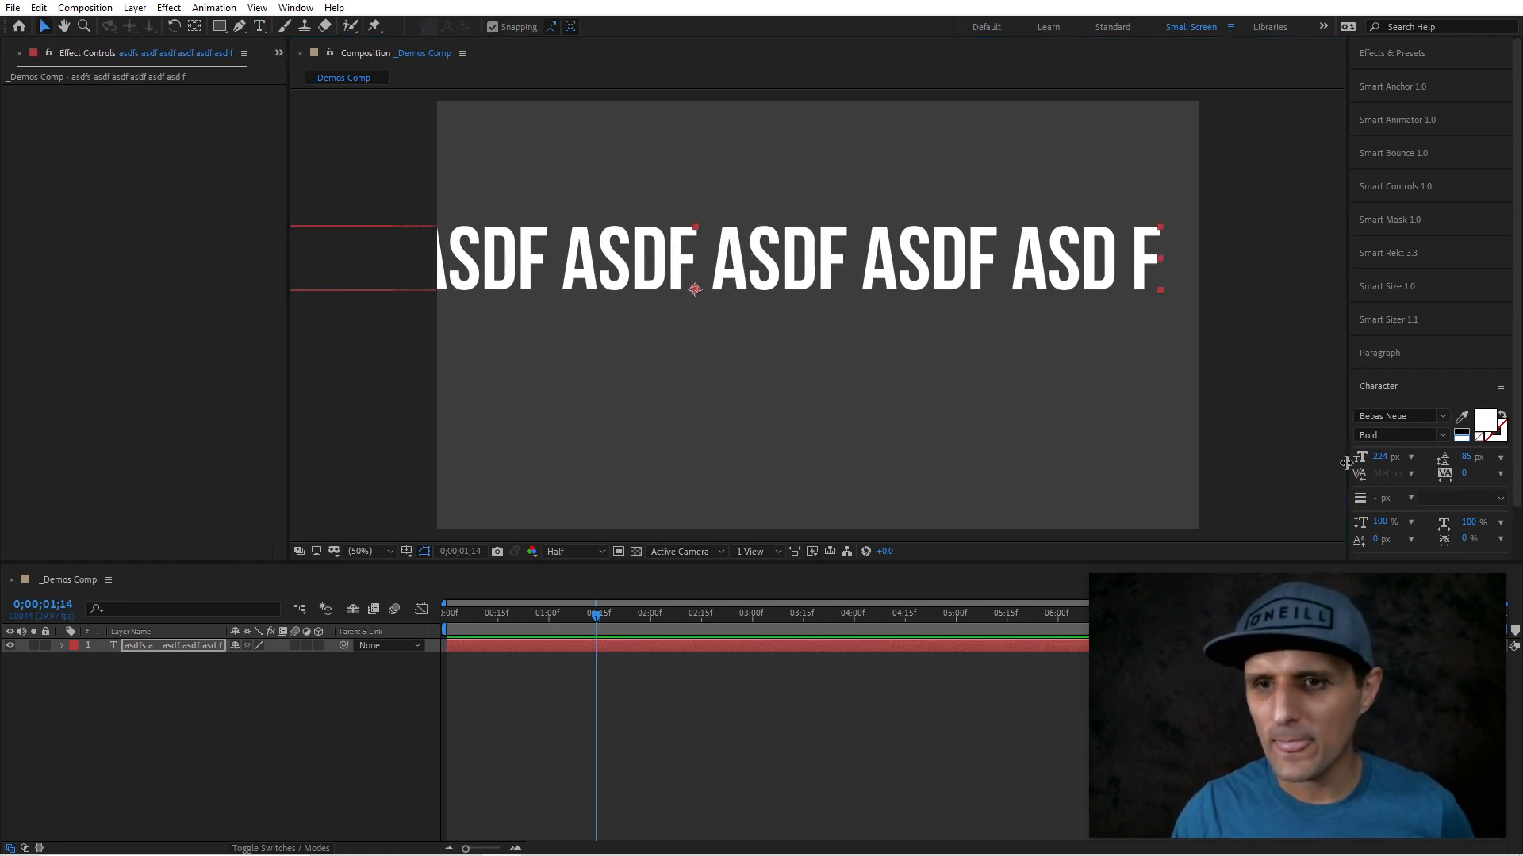
{"action": "left_click_drag", "start_coordinate": [1379, 462], "coordinate": [1302, 461]}
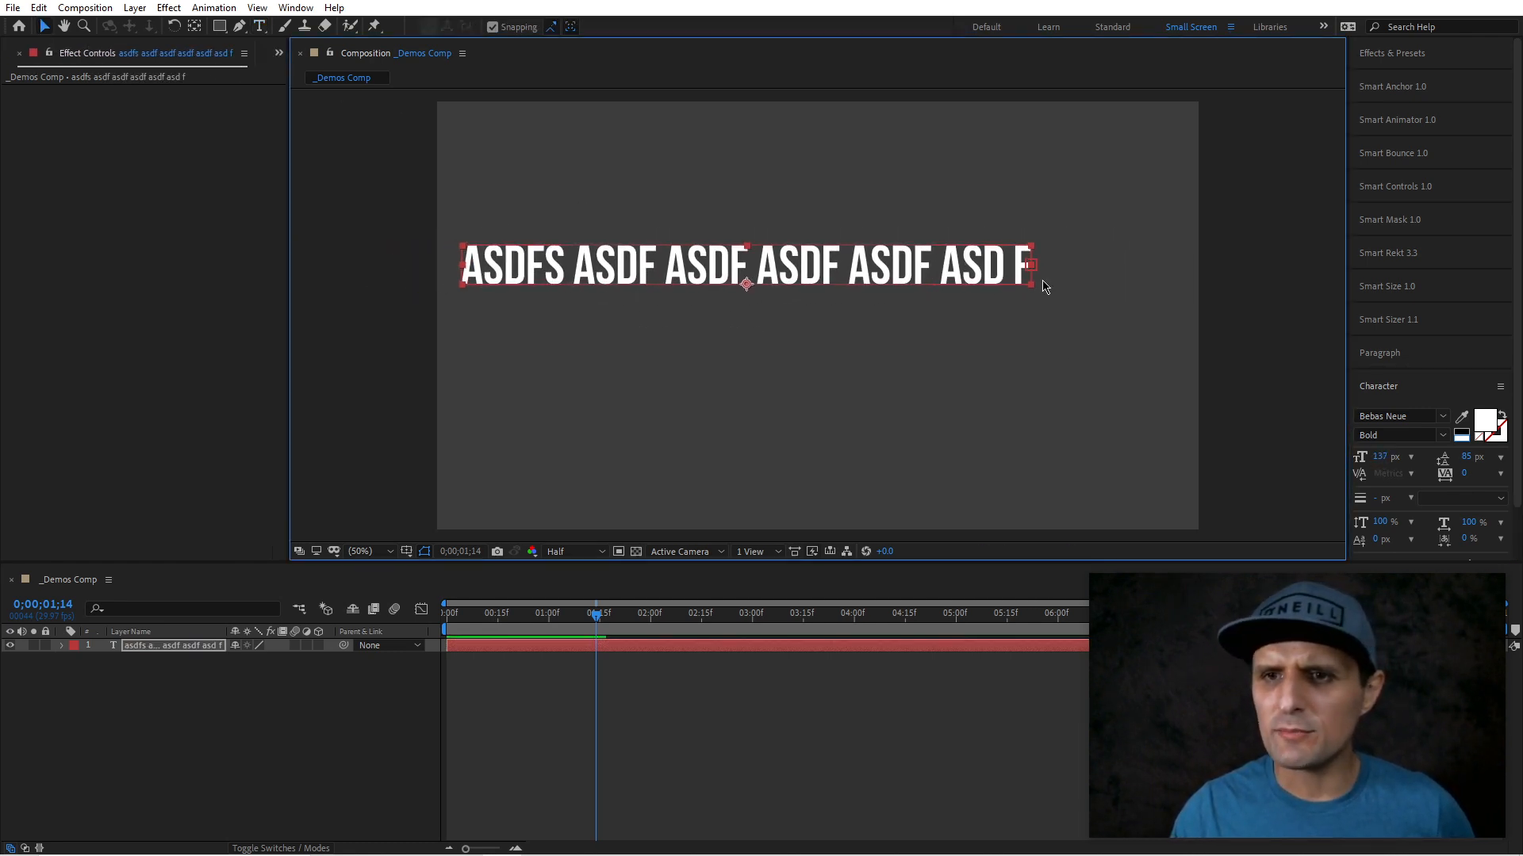
- Centre the text in the upper frame, apply the Smart Text 1.0 preset, and let it control the font size at 120
{"action": "left_click", "coordinate": [1443, 56]}
{"action": "left_click_drag", "start_coordinate": [1444, 238], "coordinate": [933, 248]}
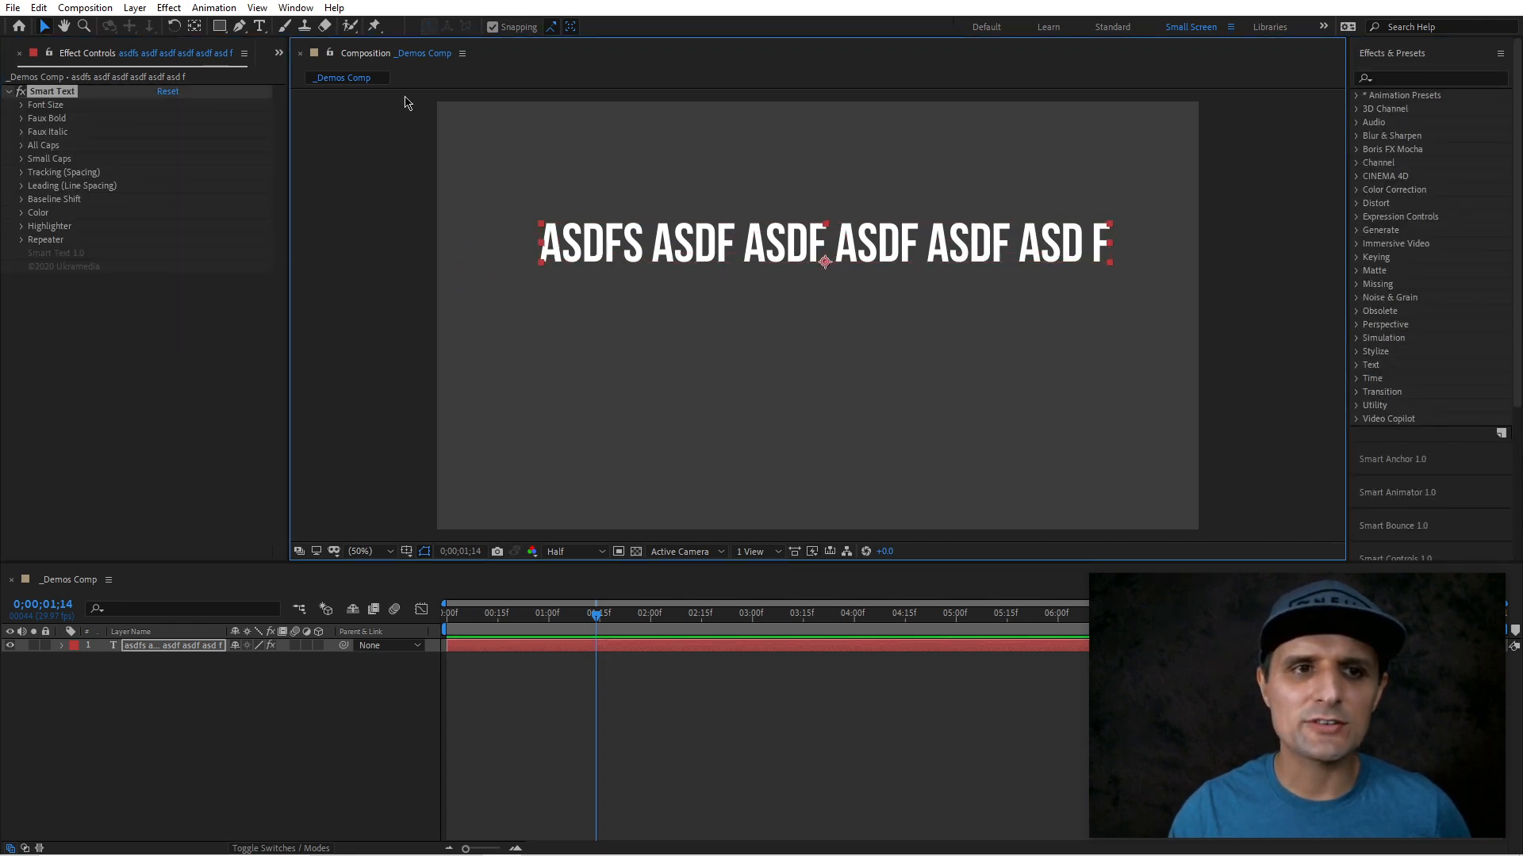
{"action": "left_click", "coordinate": [22, 104]}
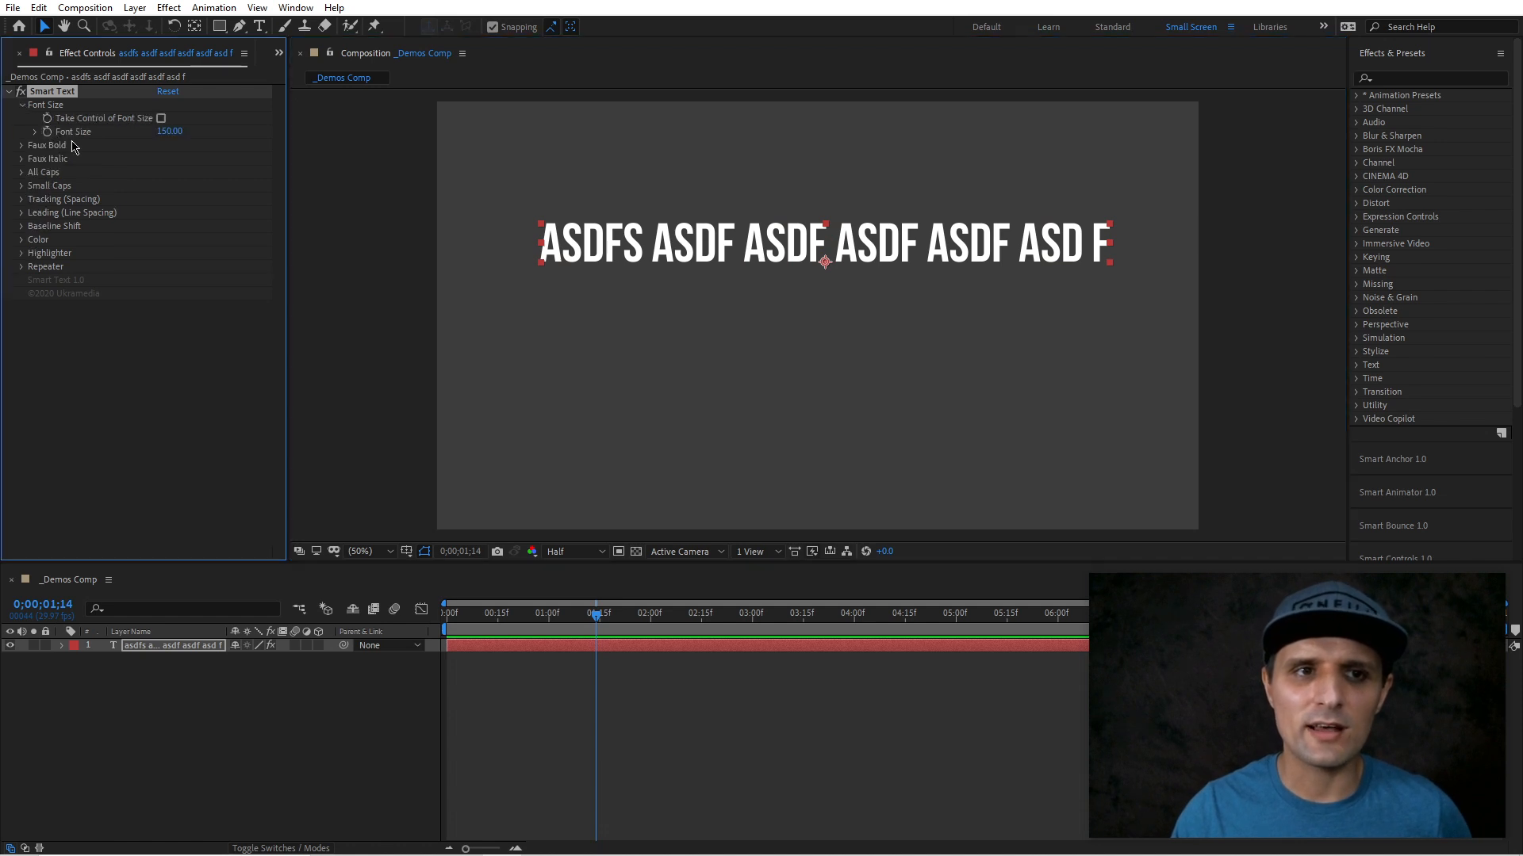
{"action": "left_click", "coordinate": [161, 118]}
{"action": "mouse_move", "coordinate": [162, 131]}
{"action": "left_mouse_down"}
{"action": "mouse_move", "coordinate": [186, 131]}
{"action": "mouse_move", "coordinate": [164, 130]}
{"action": "left_mouse_up"}
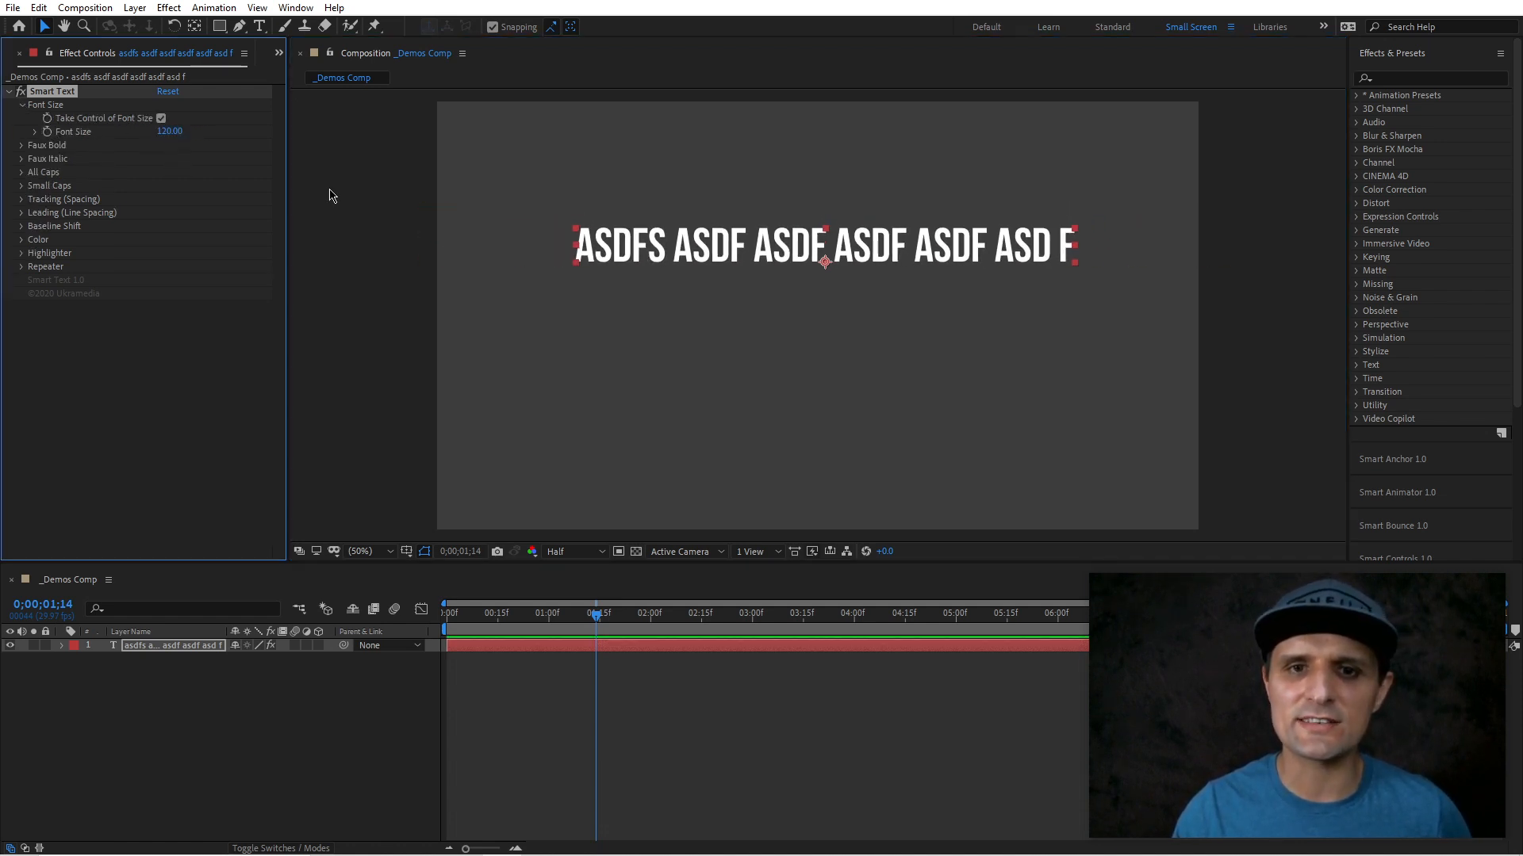
{"action": "left_click", "coordinate": [1412, 56]}
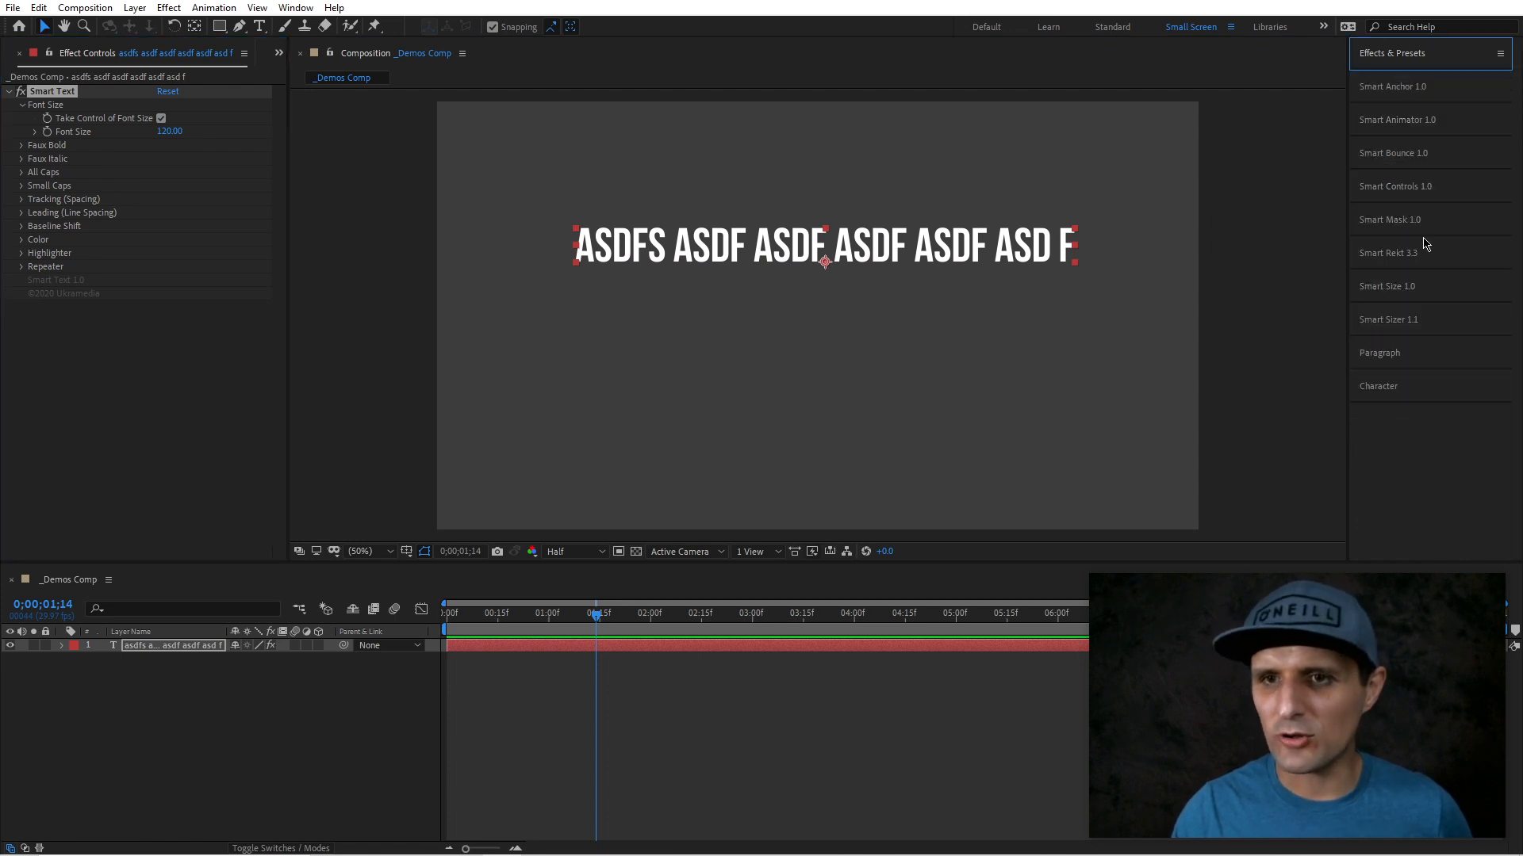
{"action": "left_click", "coordinate": [1380, 387]}
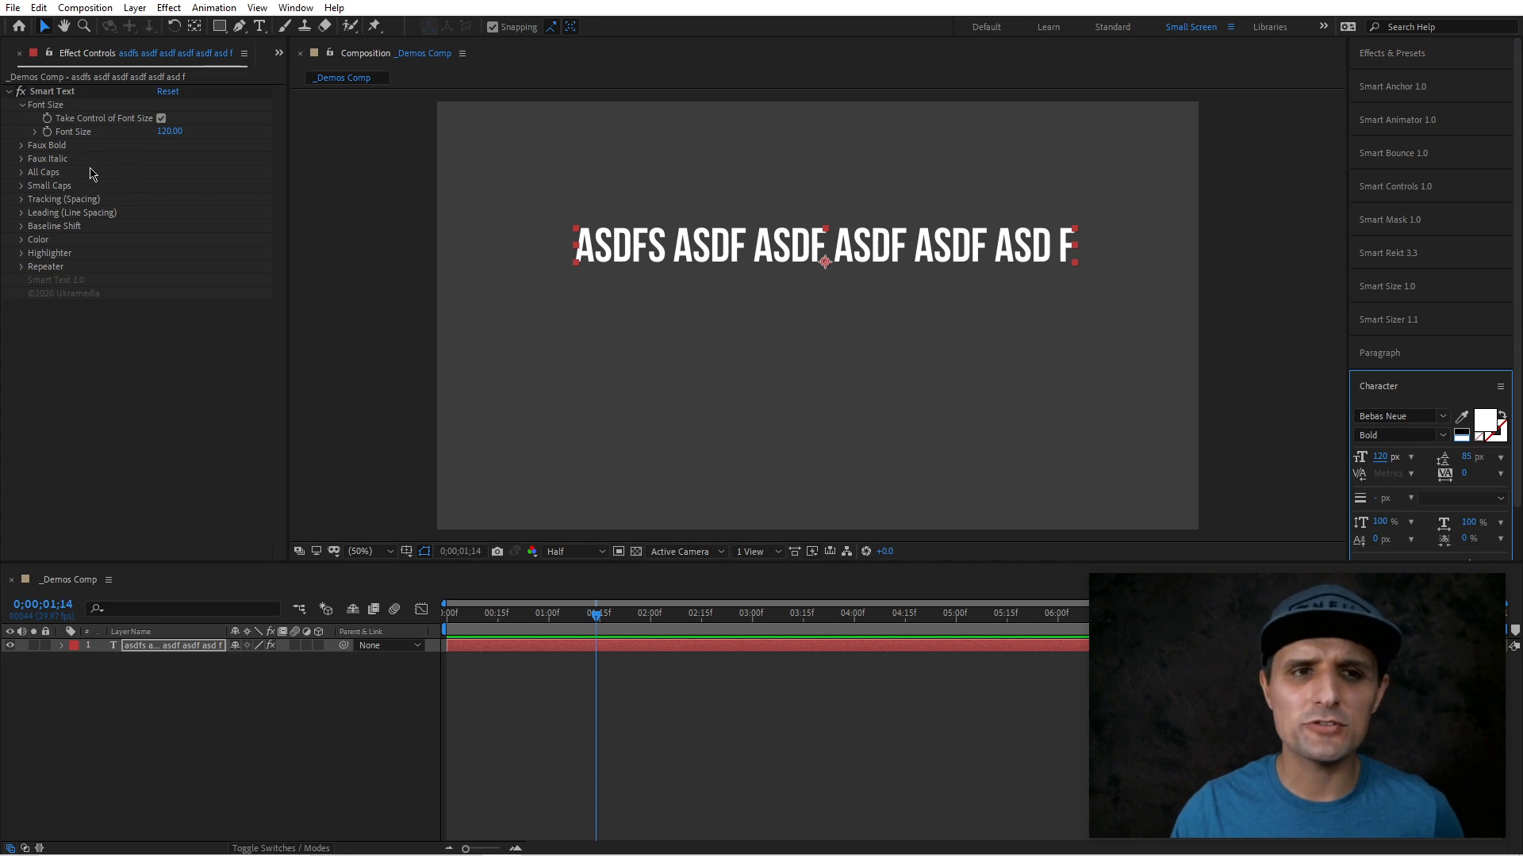
- Enable Smart Text's control of faux bold, all caps and faux italic on the text layer
{"action": "left_click", "coordinate": [21, 146]}
{"action": "left_click", "coordinate": [161, 159]}
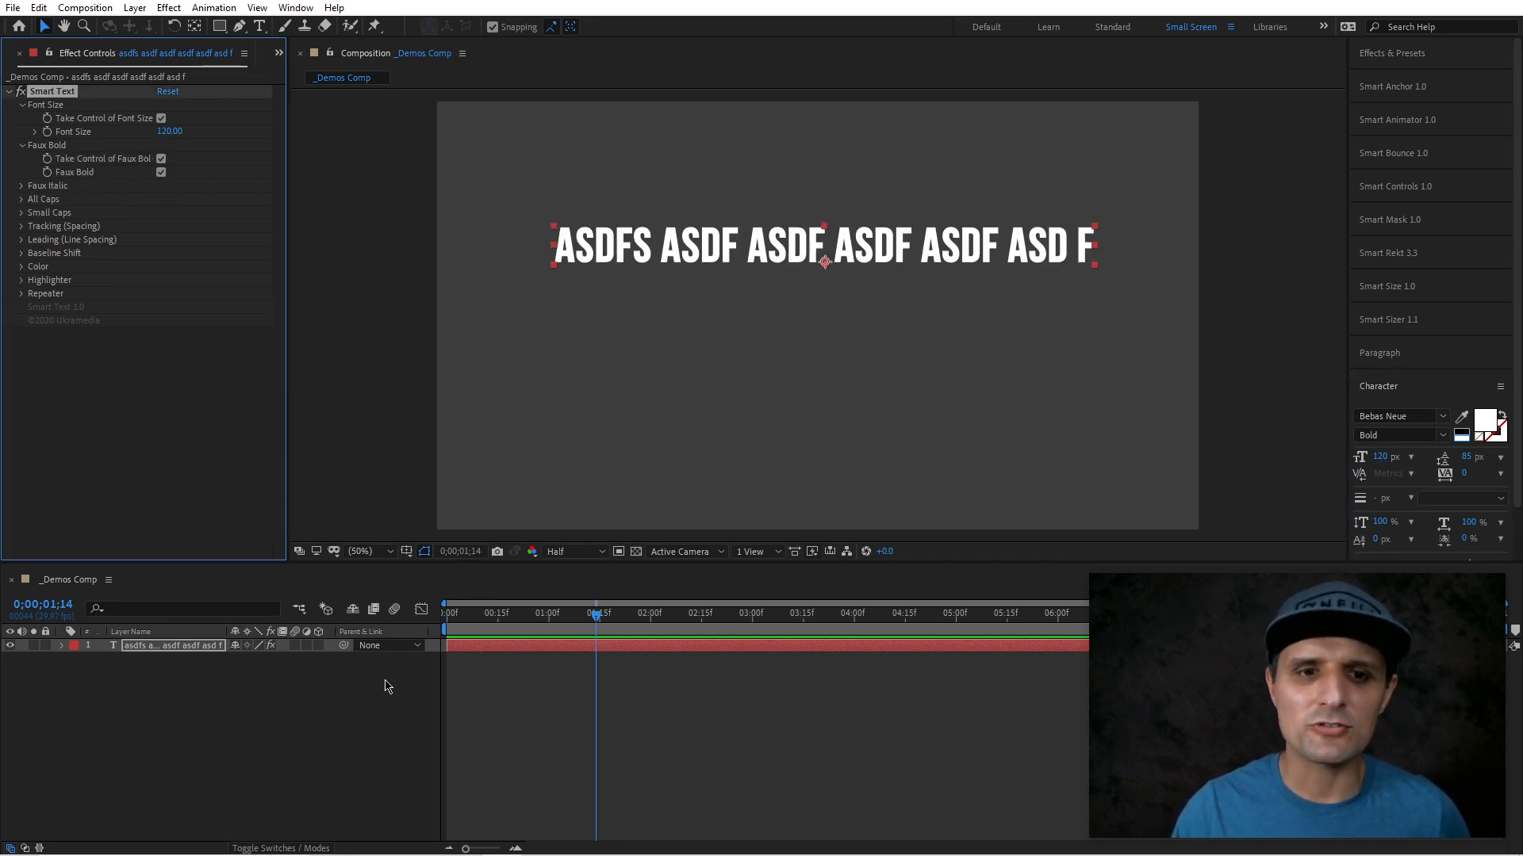
{"action": "left_click", "coordinate": [22, 201]}
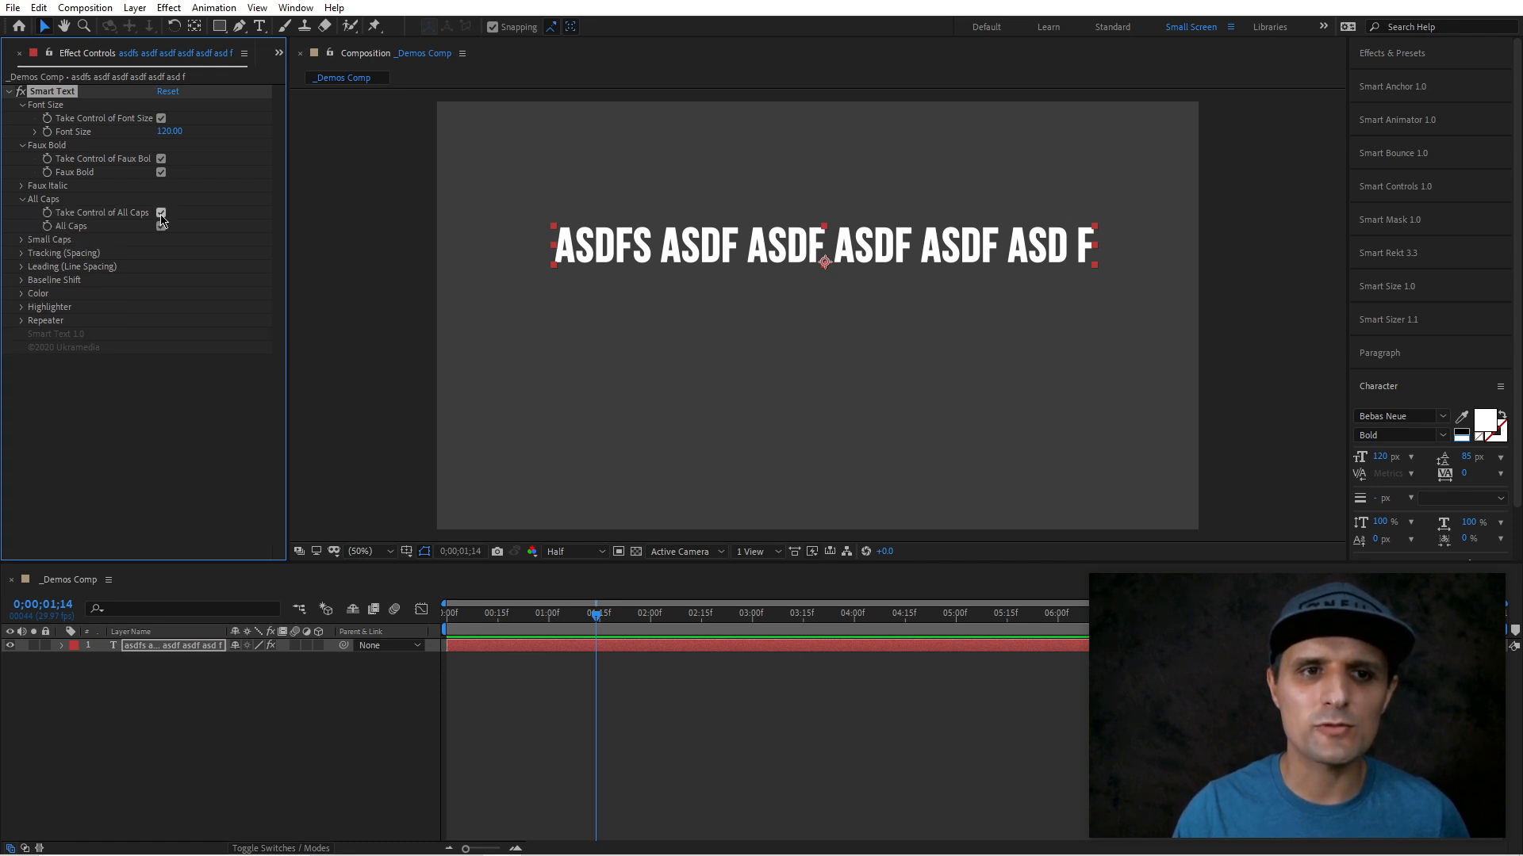
{"action": "left_click", "coordinate": [21, 187]}
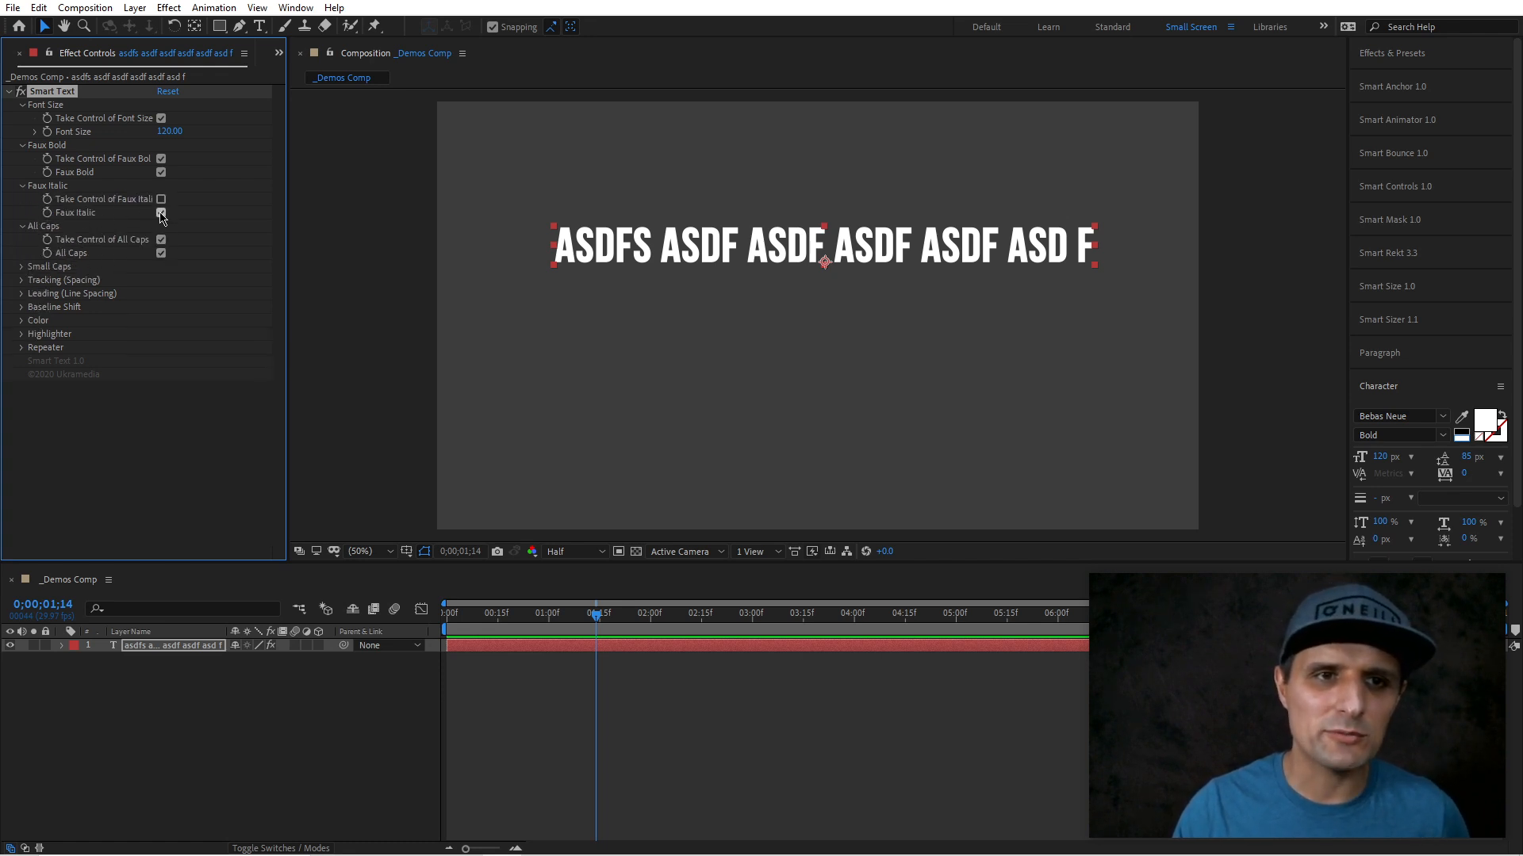
{"action": "left_click", "coordinate": [161, 199]}
- Enable Smart Text's tracking control, try a tracking of 100, and undo that value
{"action": "left_click", "coordinate": [21, 280]}
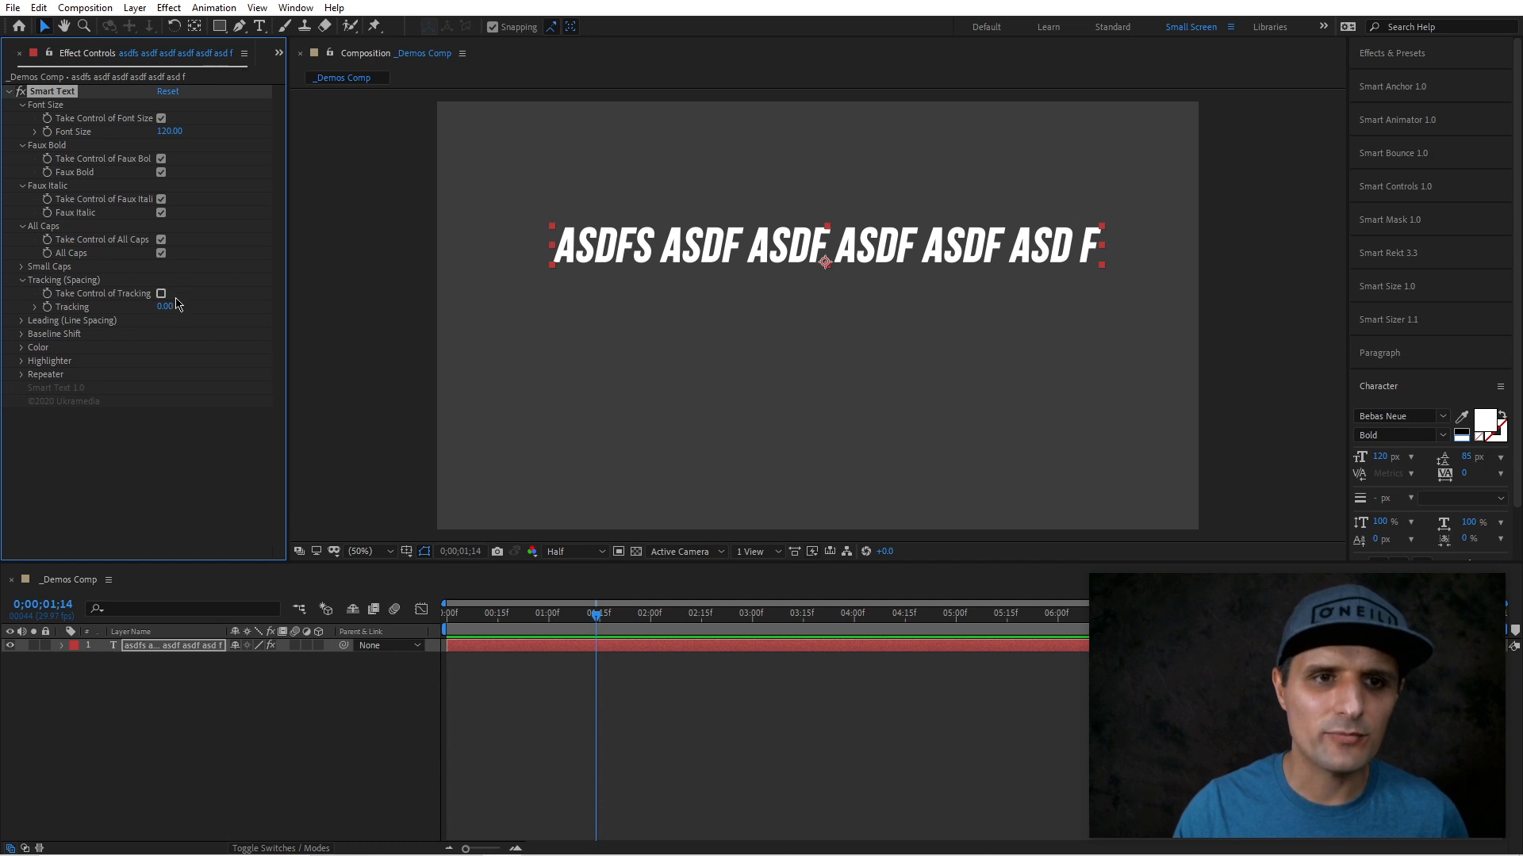
{"action": "left_click_drag", "start_coordinate": [165, 314], "coordinate": [248, 320]}
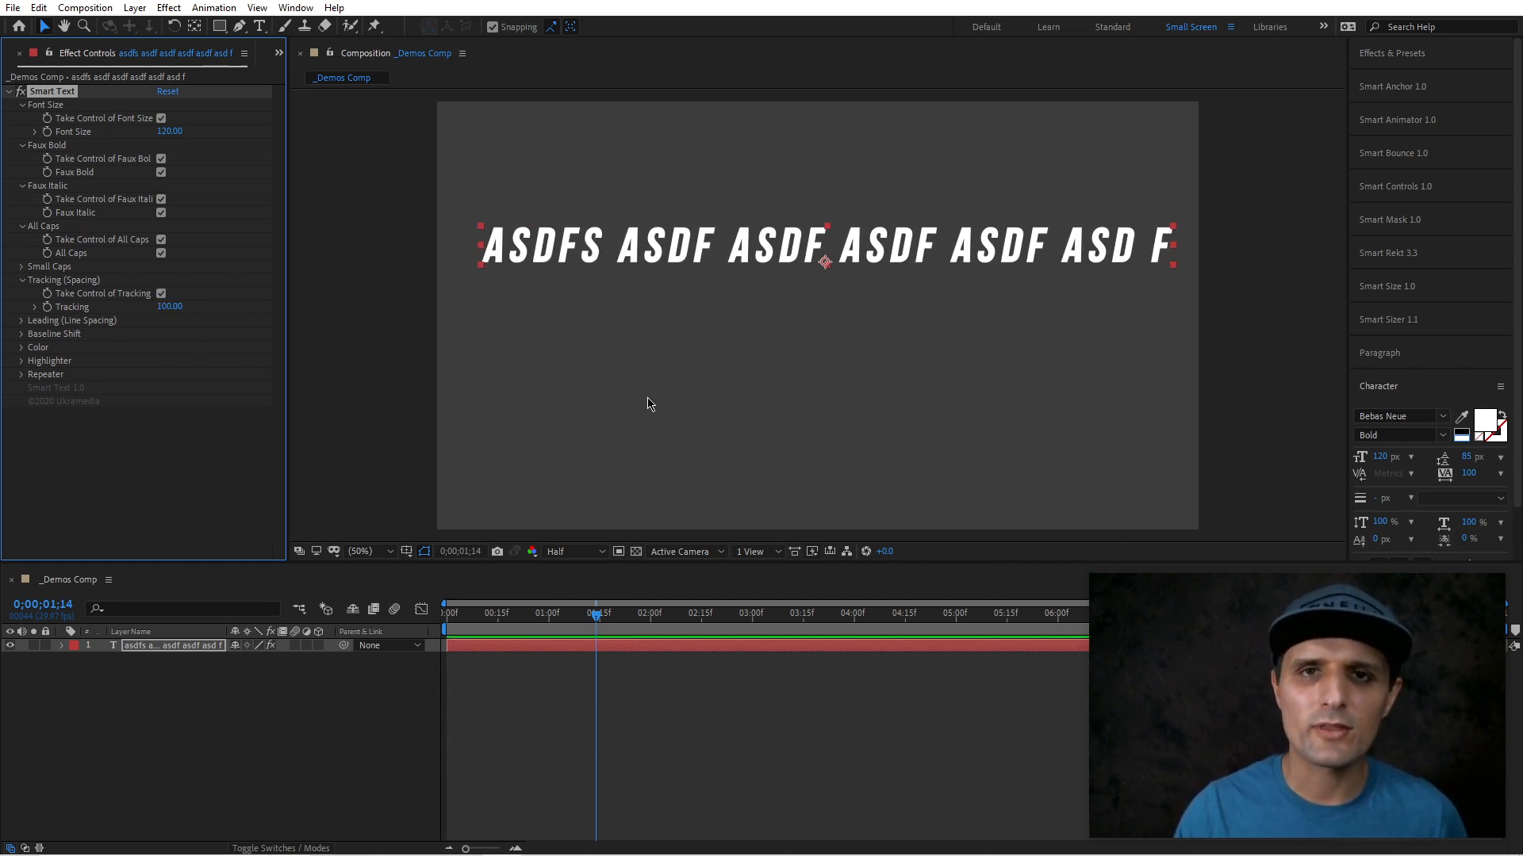
{"action": "key", "text": "ctrl+z"}
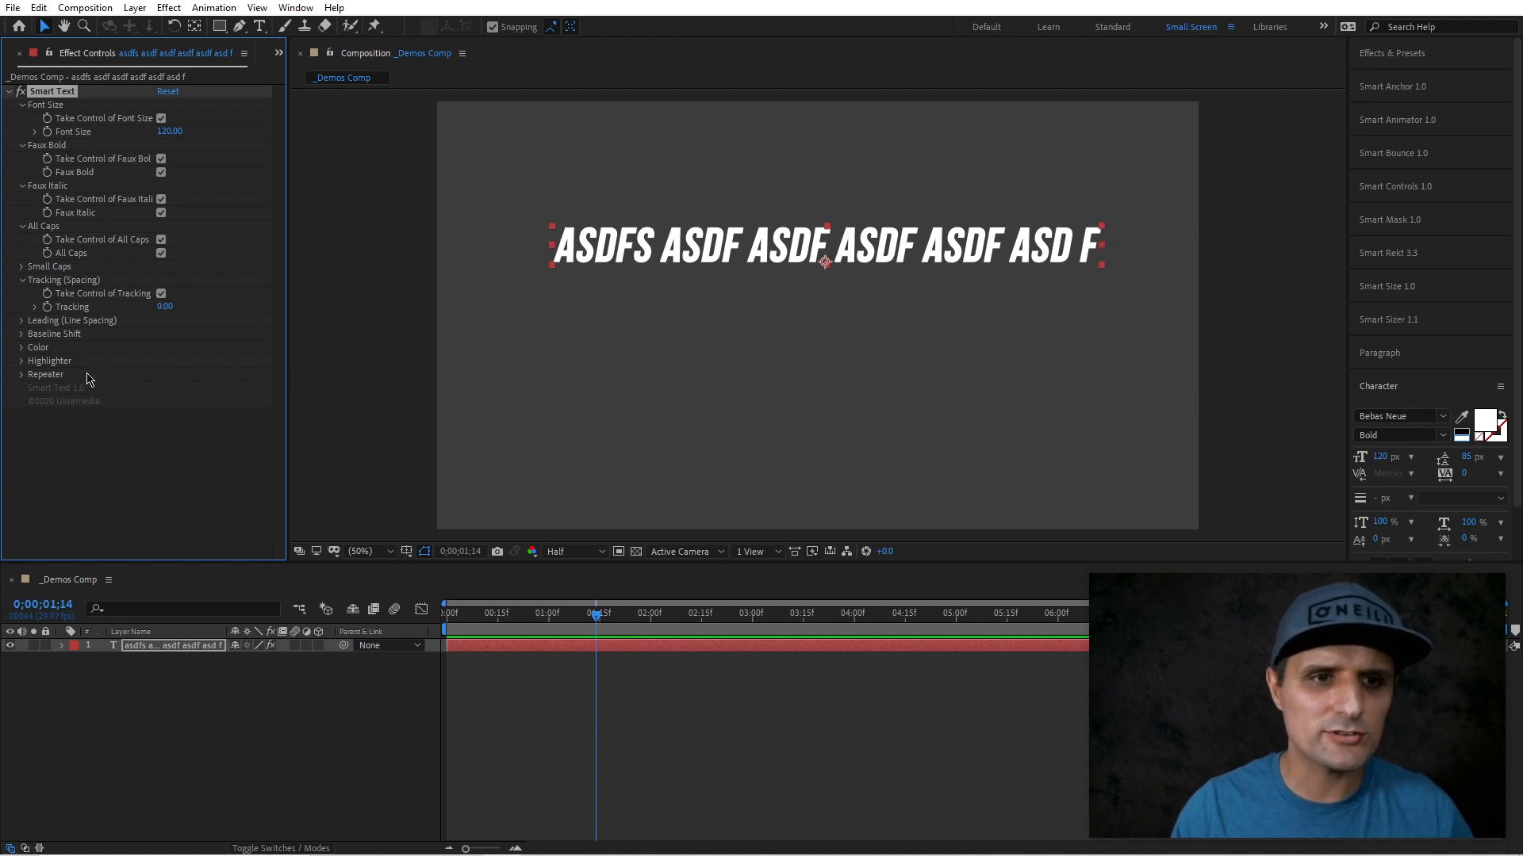
- Try a horizontal repeat of 3 in the Smart Text repeater and undo it
{"action": "left_click", "coordinate": [21, 376]}
{"action": "left_click_drag", "start_coordinate": [158, 391], "coordinate": [173, 386]}
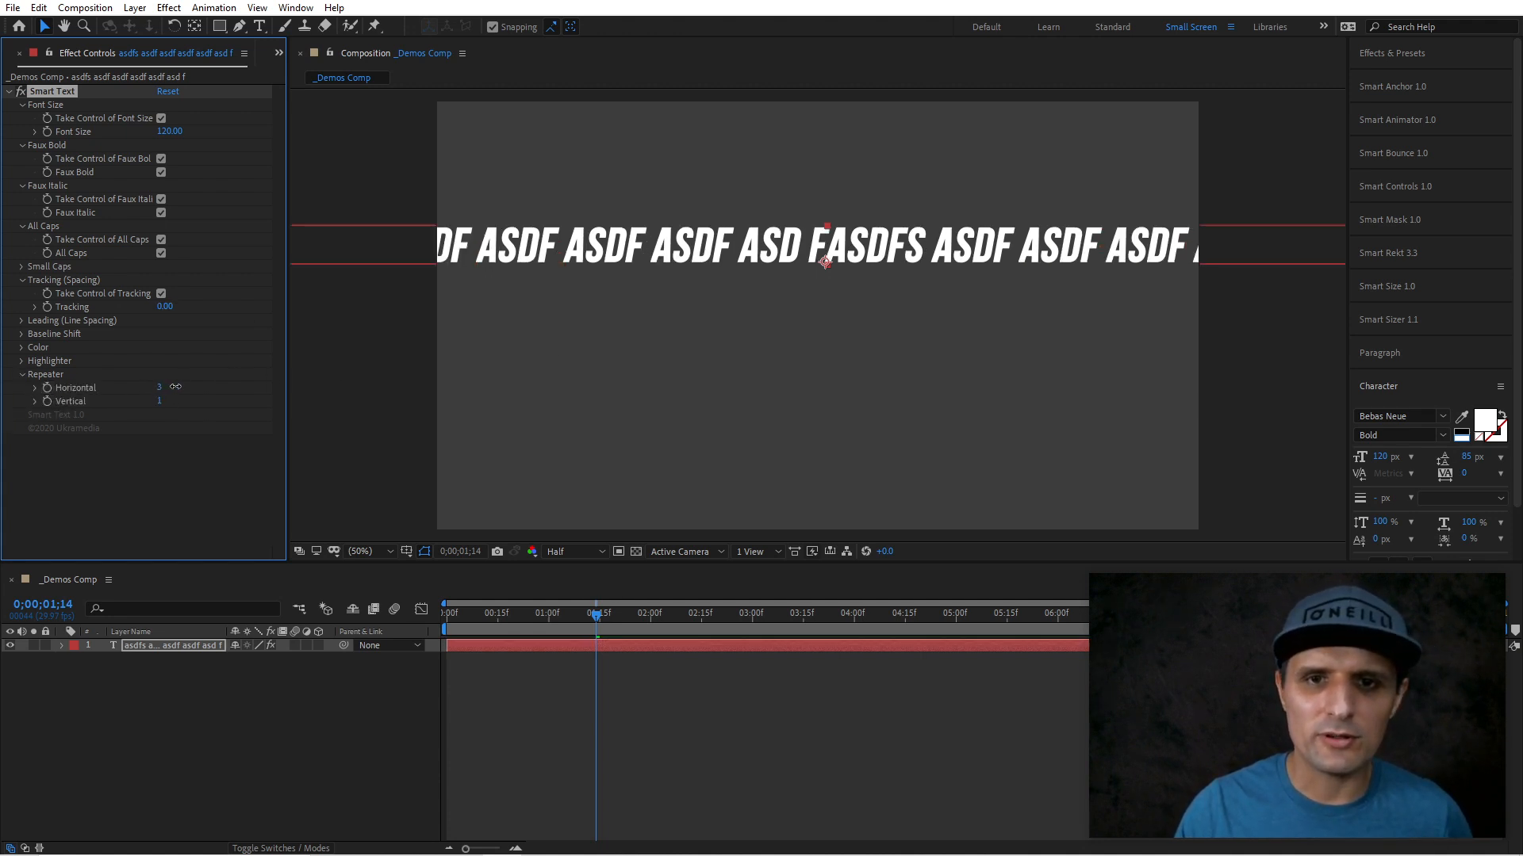
{"action": "key", "text": "ctrl+z"}
- Replace the layer's text with "ukramedia.com" and set its horizontal repeat to 5
{"action": "double_click", "coordinate": [595, 648]}
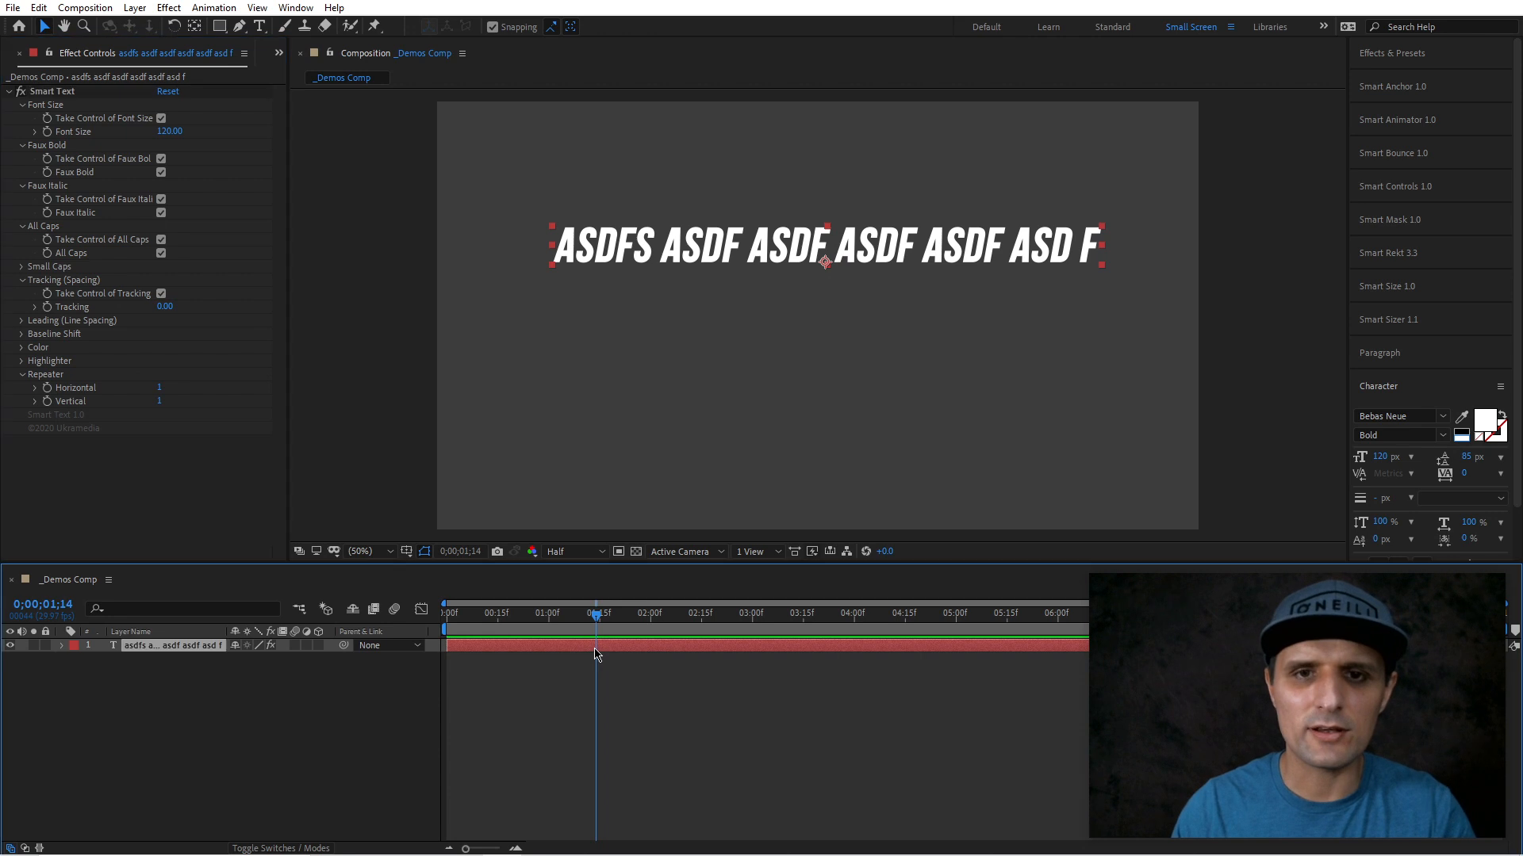
{"action": "type", "text": "ukramedia.com"}
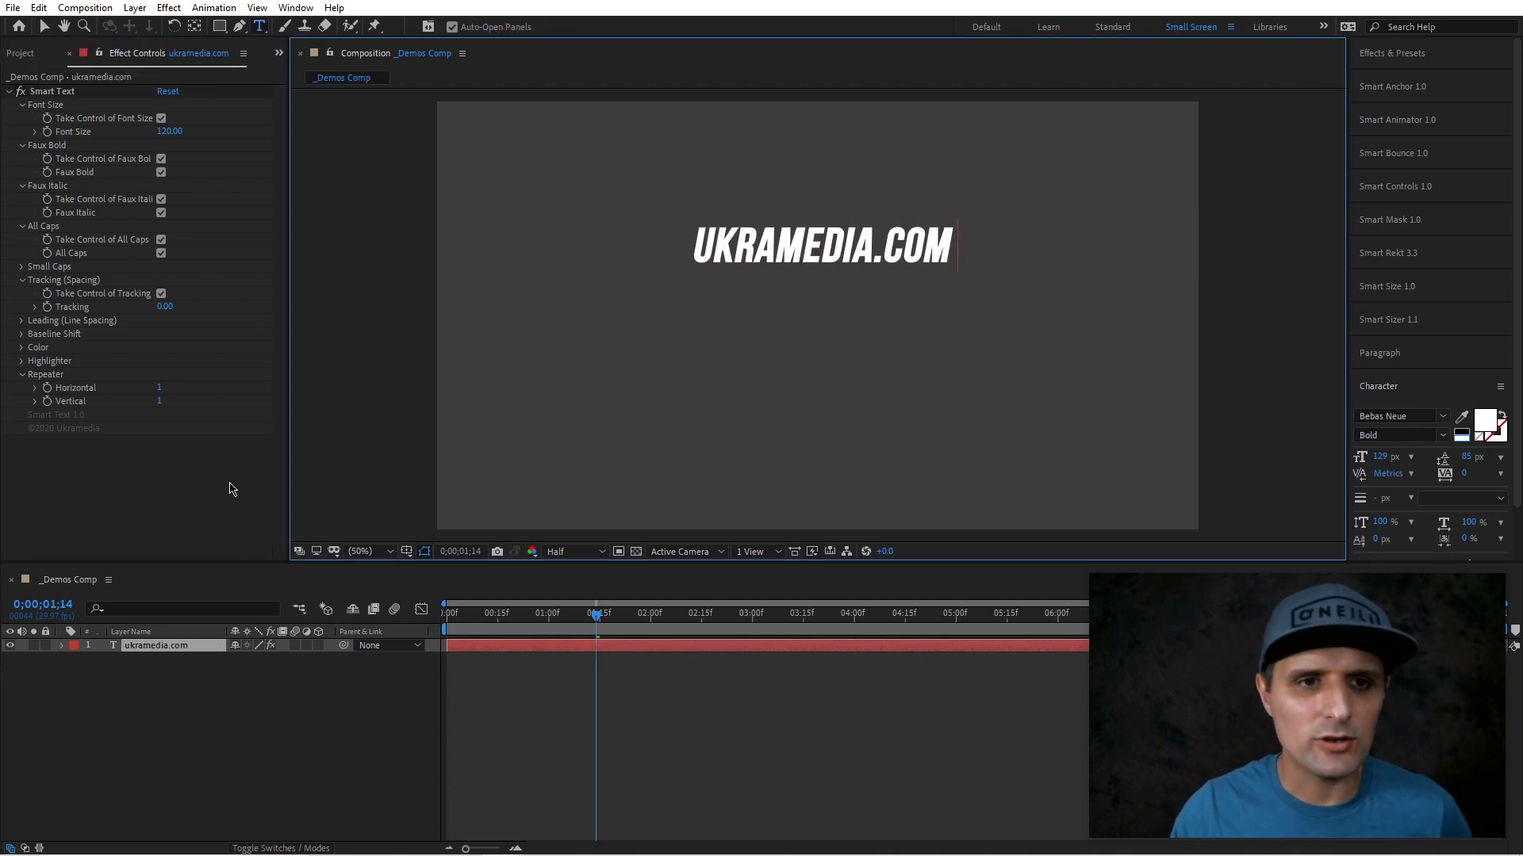
{"action": "left_click_drag", "start_coordinate": [159, 388], "coordinate": [193, 390]}
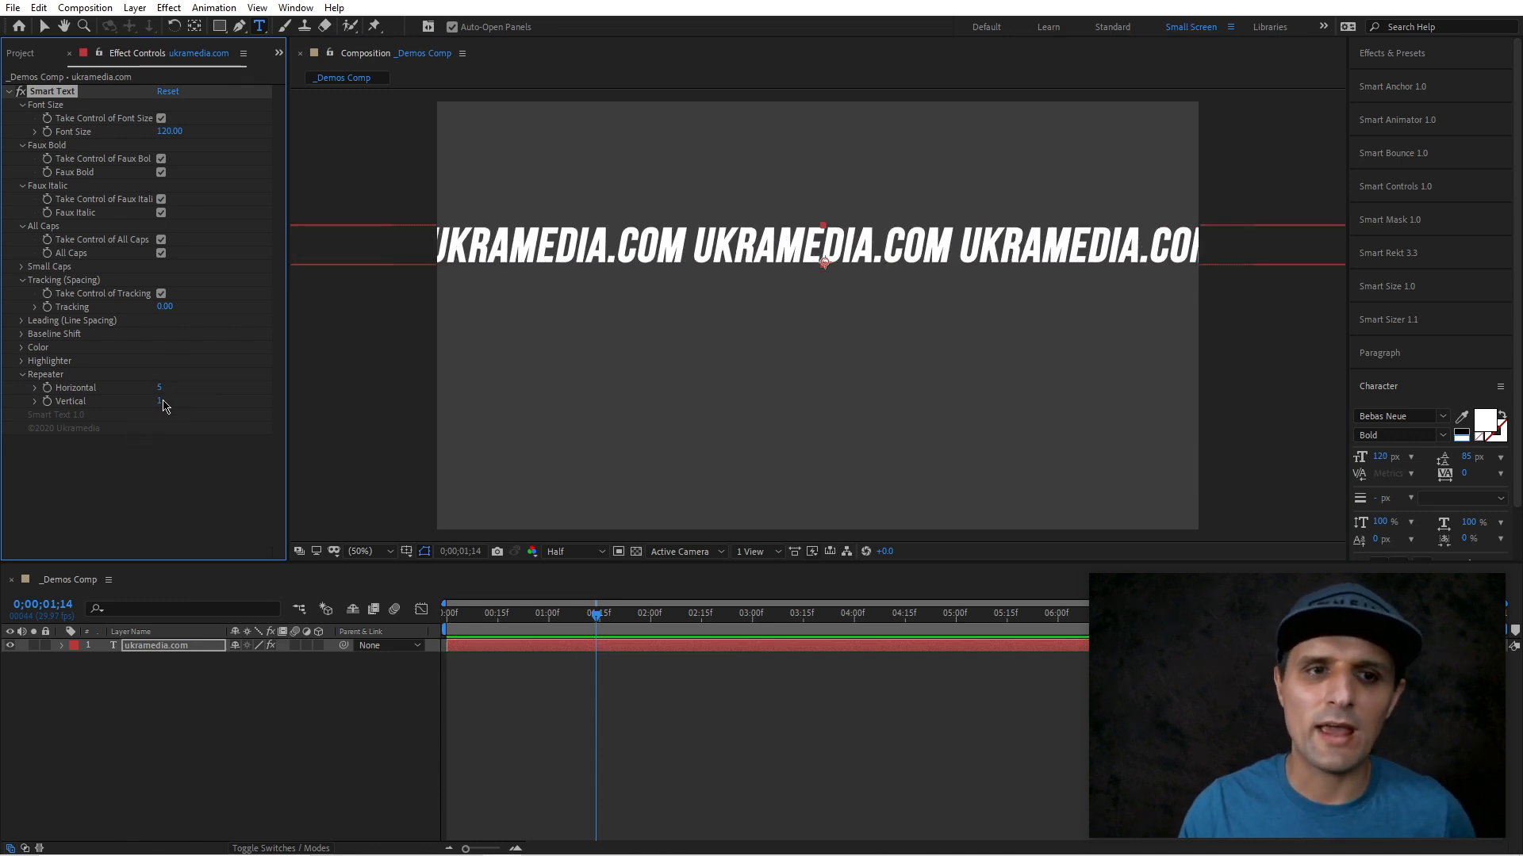
- Set the text's vertical repeat to 7 and its leading to 123 px, and reveal the Smart Text Highlighter options
{"action": "left_click_drag", "start_coordinate": [163, 400], "coordinate": [215, 400]}
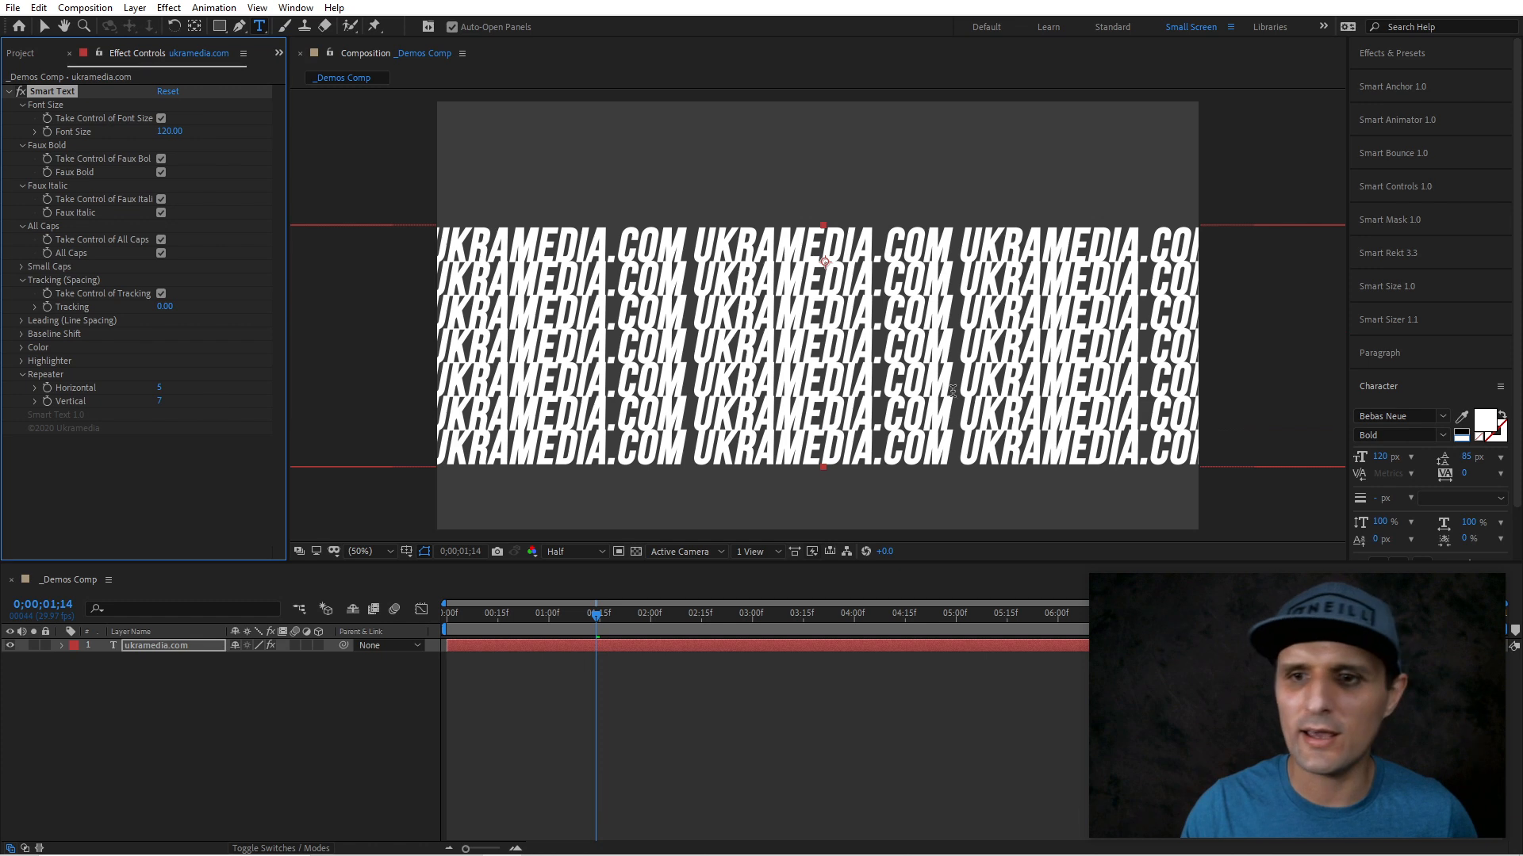
{"action": "left_click_drag", "start_coordinate": [1466, 460], "coordinate": [1486, 450]}
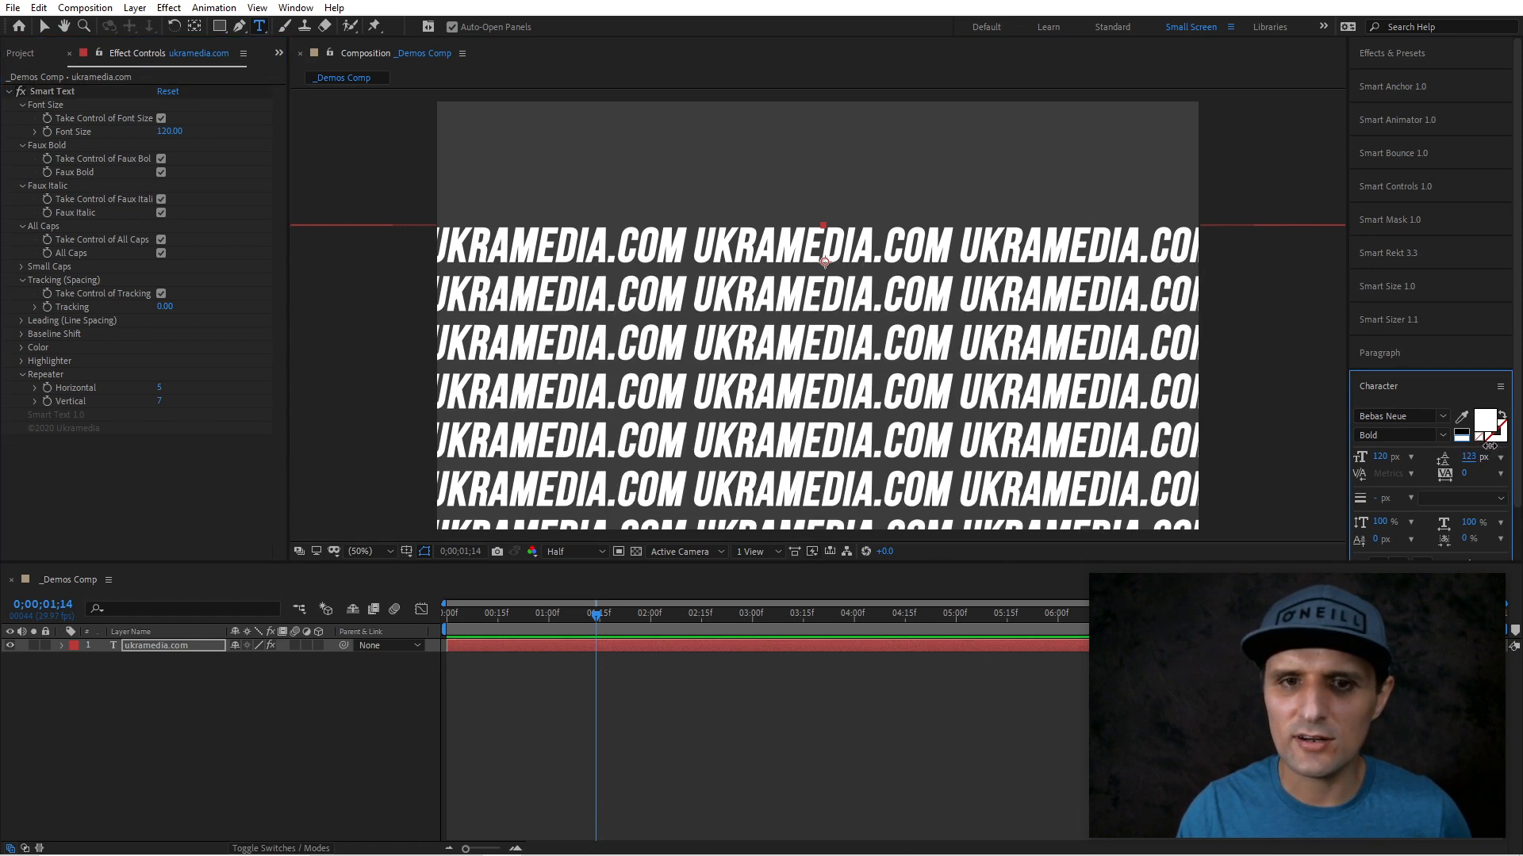
{"action": "left_click", "coordinate": [22, 361]}
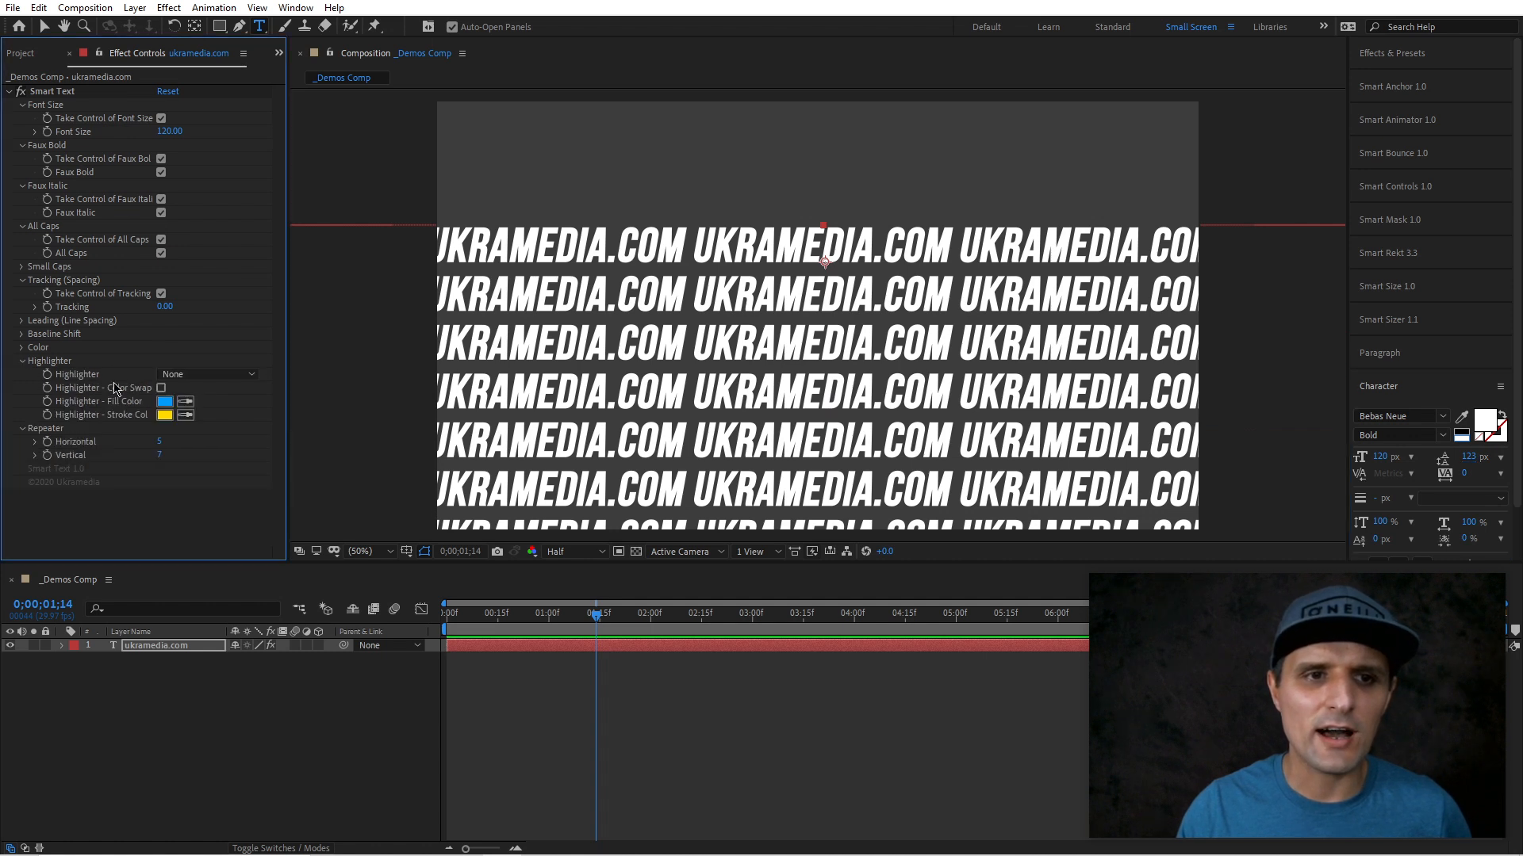
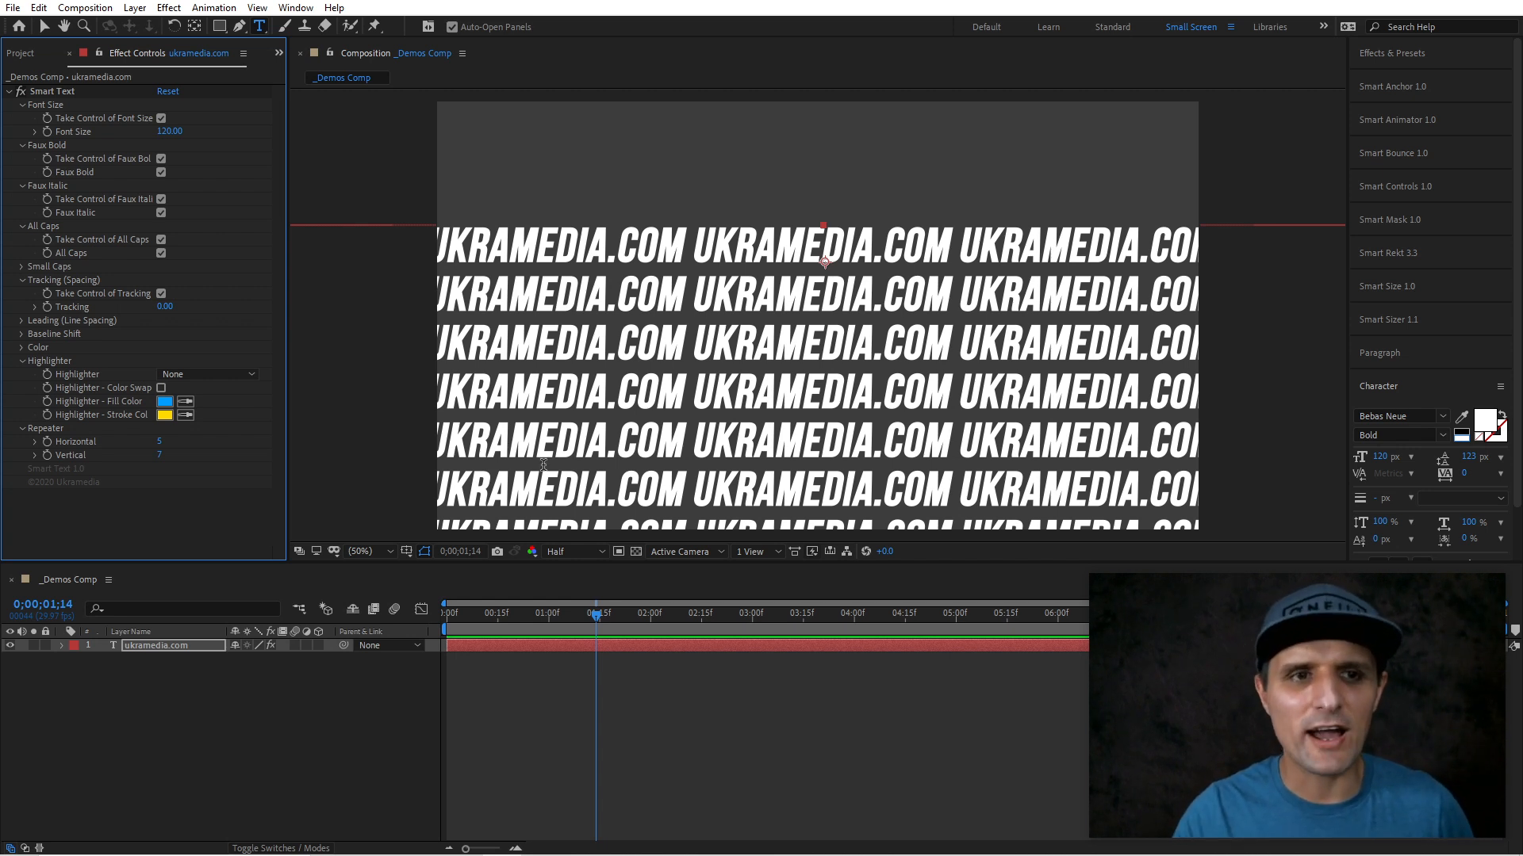
- Turn off Smart Text's control of all caps, faux italic and faux bold, and delete the text layer
{"action": "left_click", "coordinate": [161, 239]}
{"action": "left_click", "coordinate": [161, 158]}
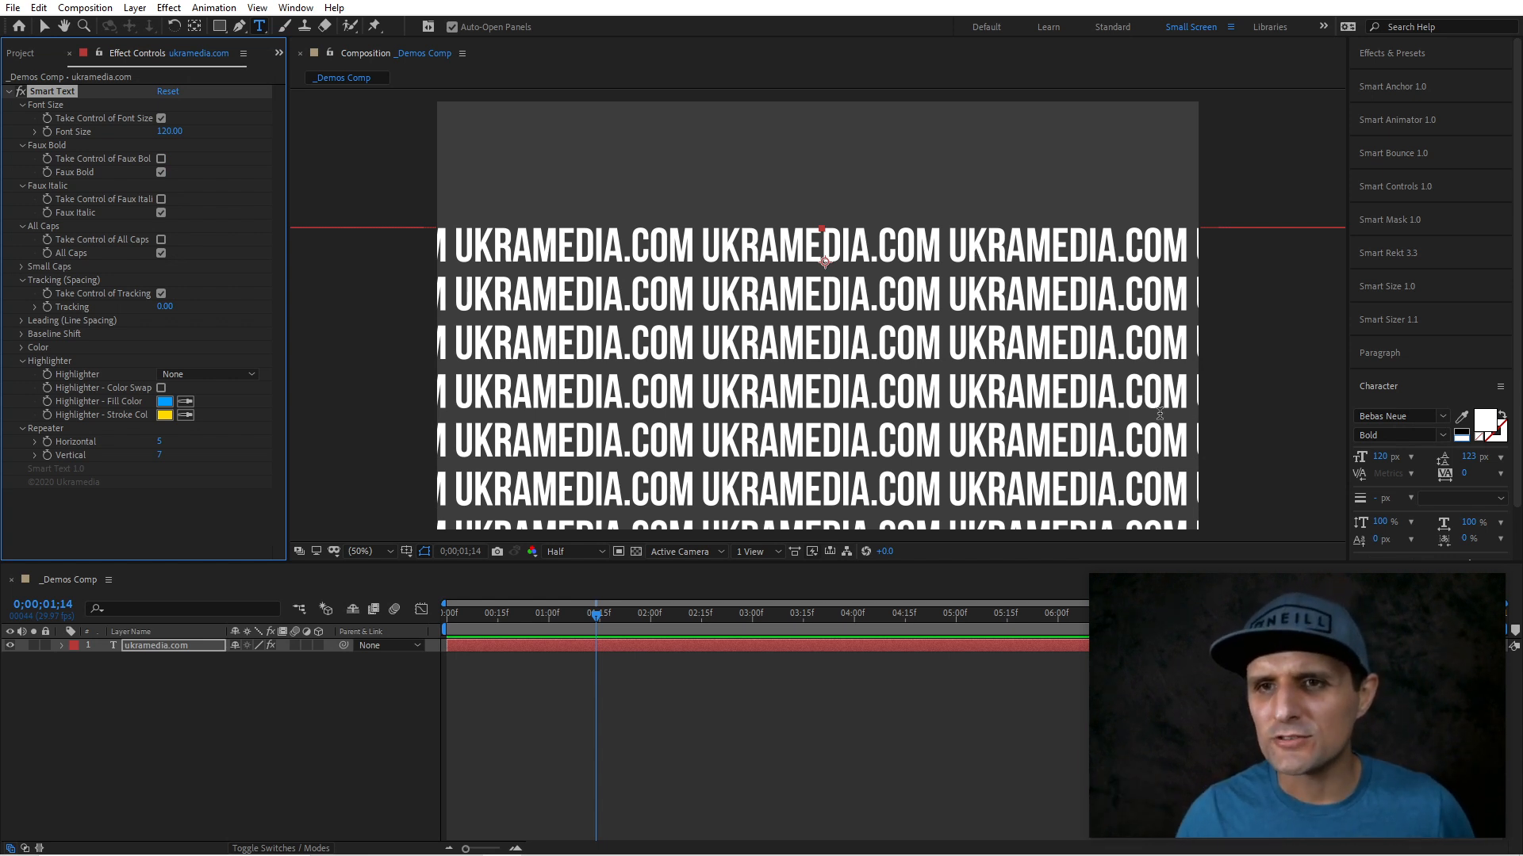
{"action": "left_click", "coordinate": [21, 54]}
{"action": "key", "text": "Delete"}
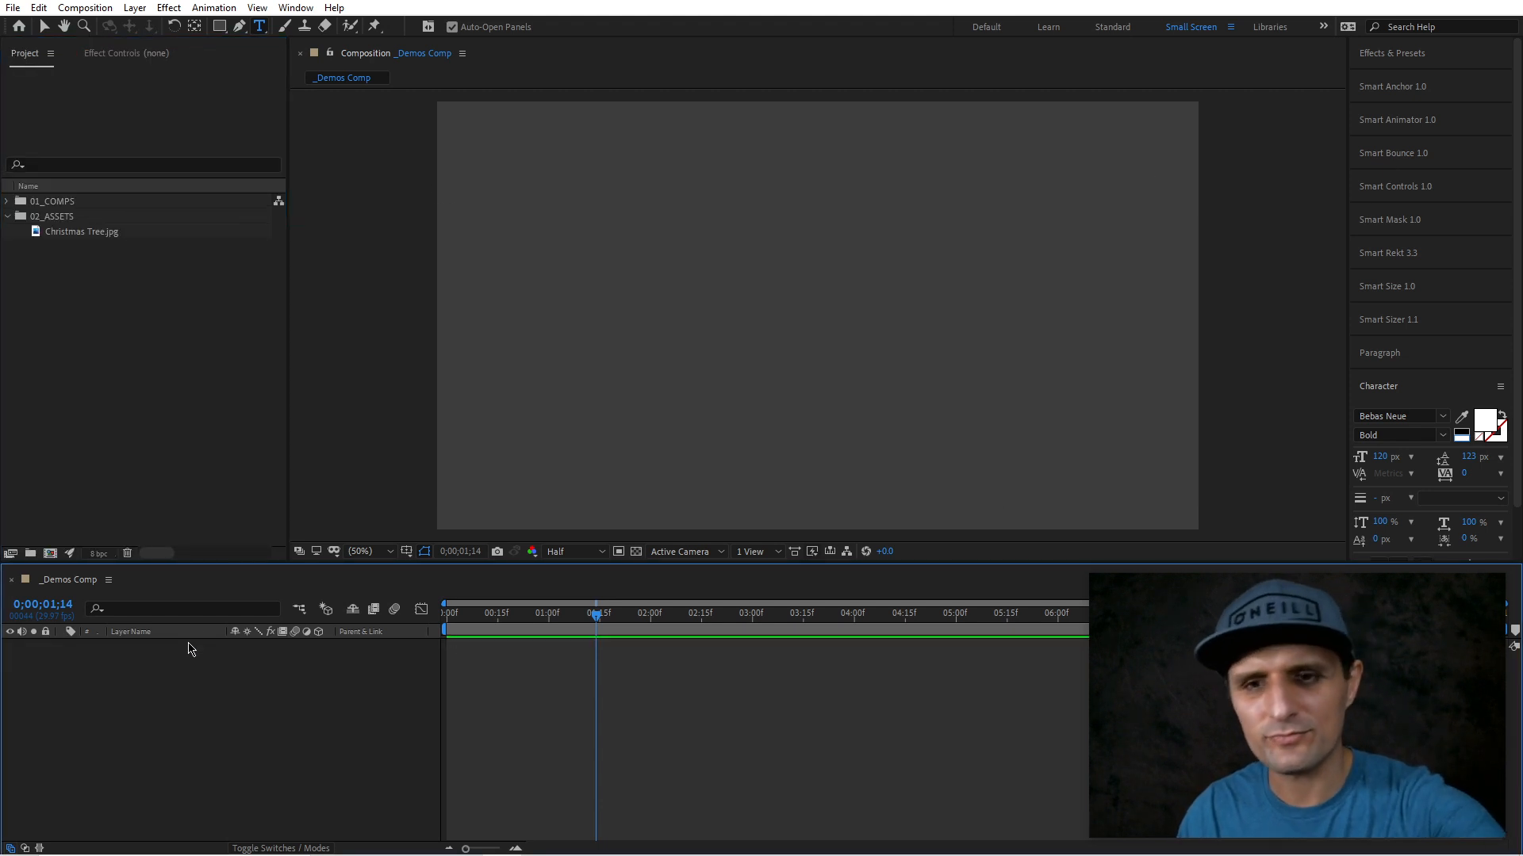
- Add the Smart Wipe 1.0 composition from the project's Smart Wipe folder to _Demos Comp as a layer
{"action": "left_click", "coordinate": [7, 217]}
{"action": "left_click", "coordinate": [8, 202]}
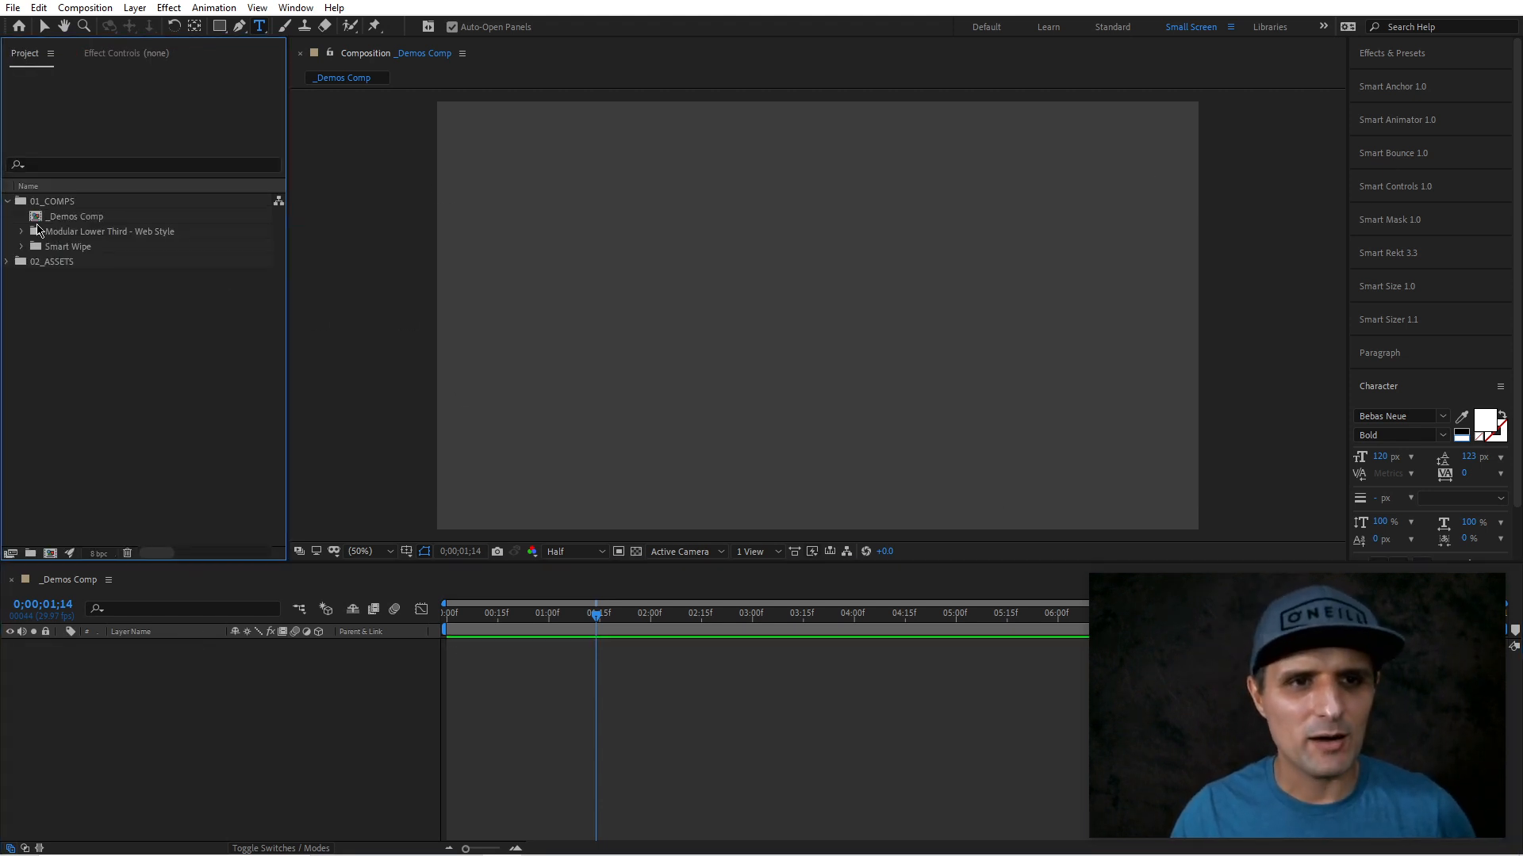
{"action": "left_click", "coordinate": [92, 251]}
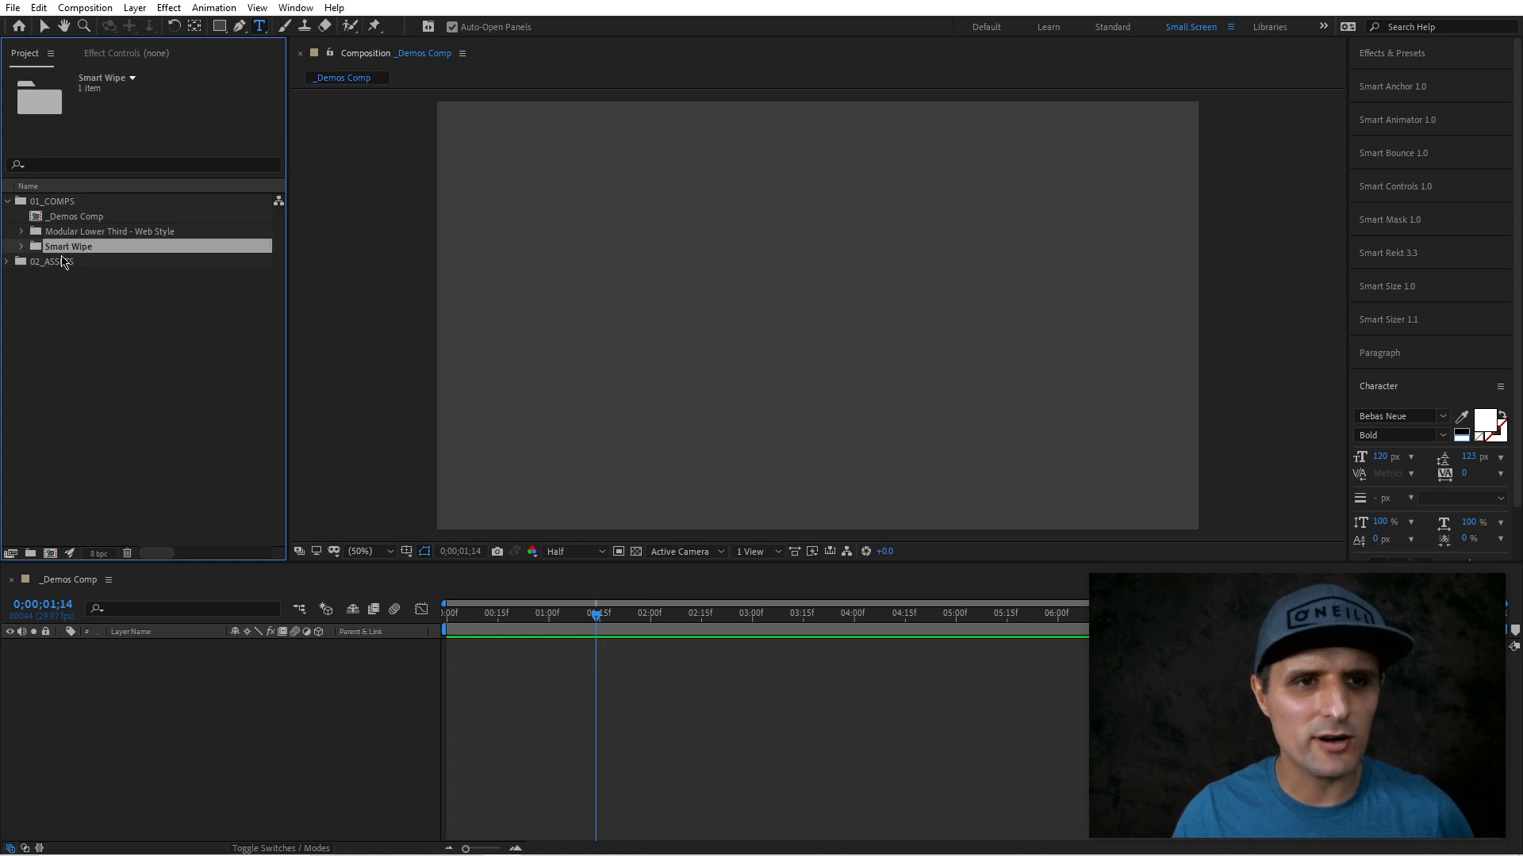
{"action": "left_click", "coordinate": [22, 247]}
{"action": "left_click_drag", "start_coordinate": [86, 262], "coordinate": [342, 730]}
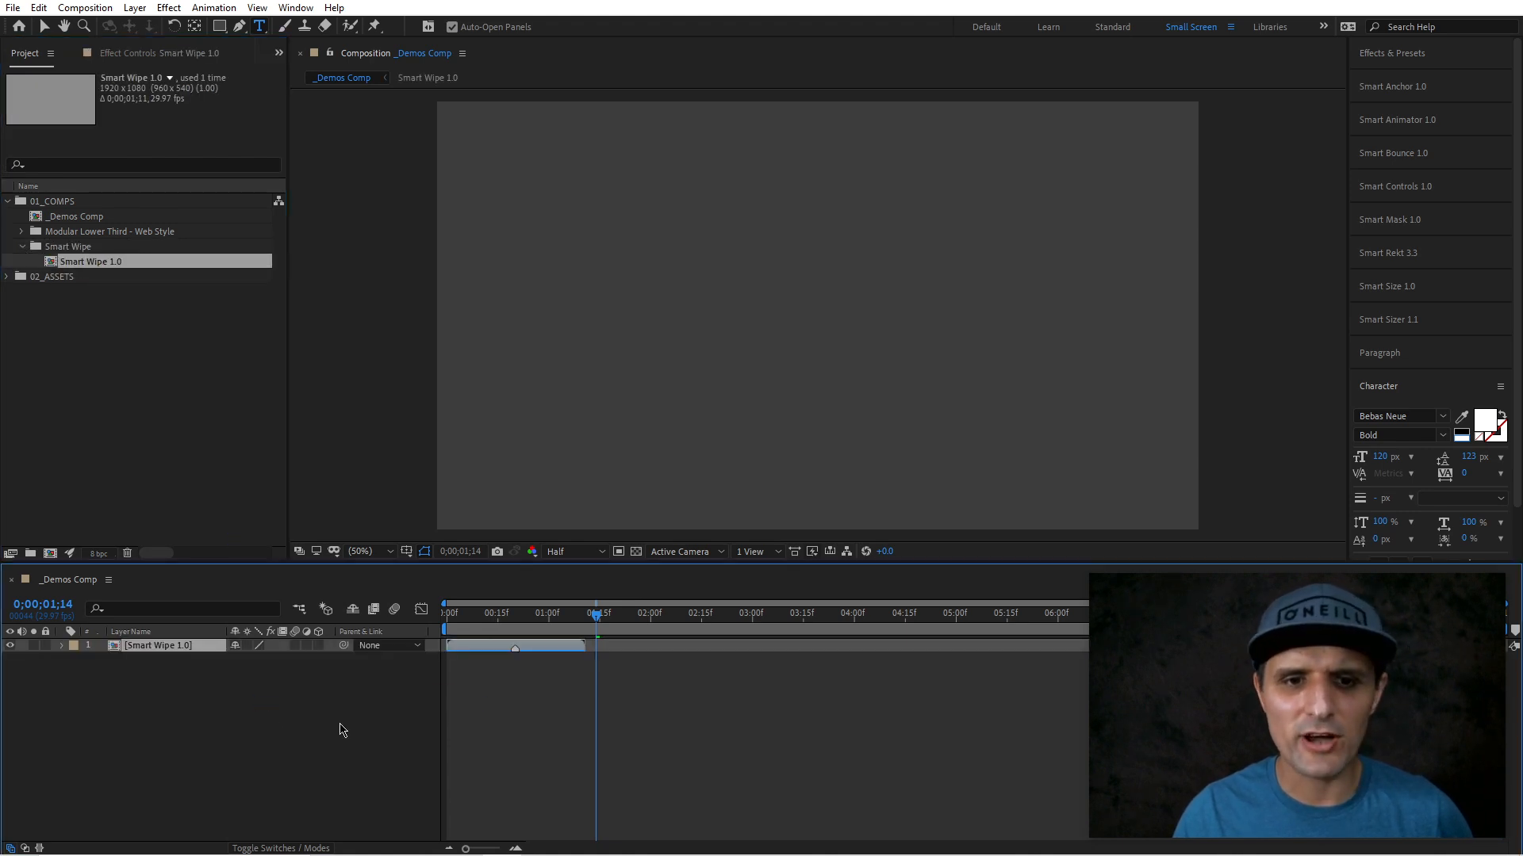
- Preview the Smart Wipe transition from the start of the composition, leaving the playhead at 1 second
{"action": "key", "text": "Home"}
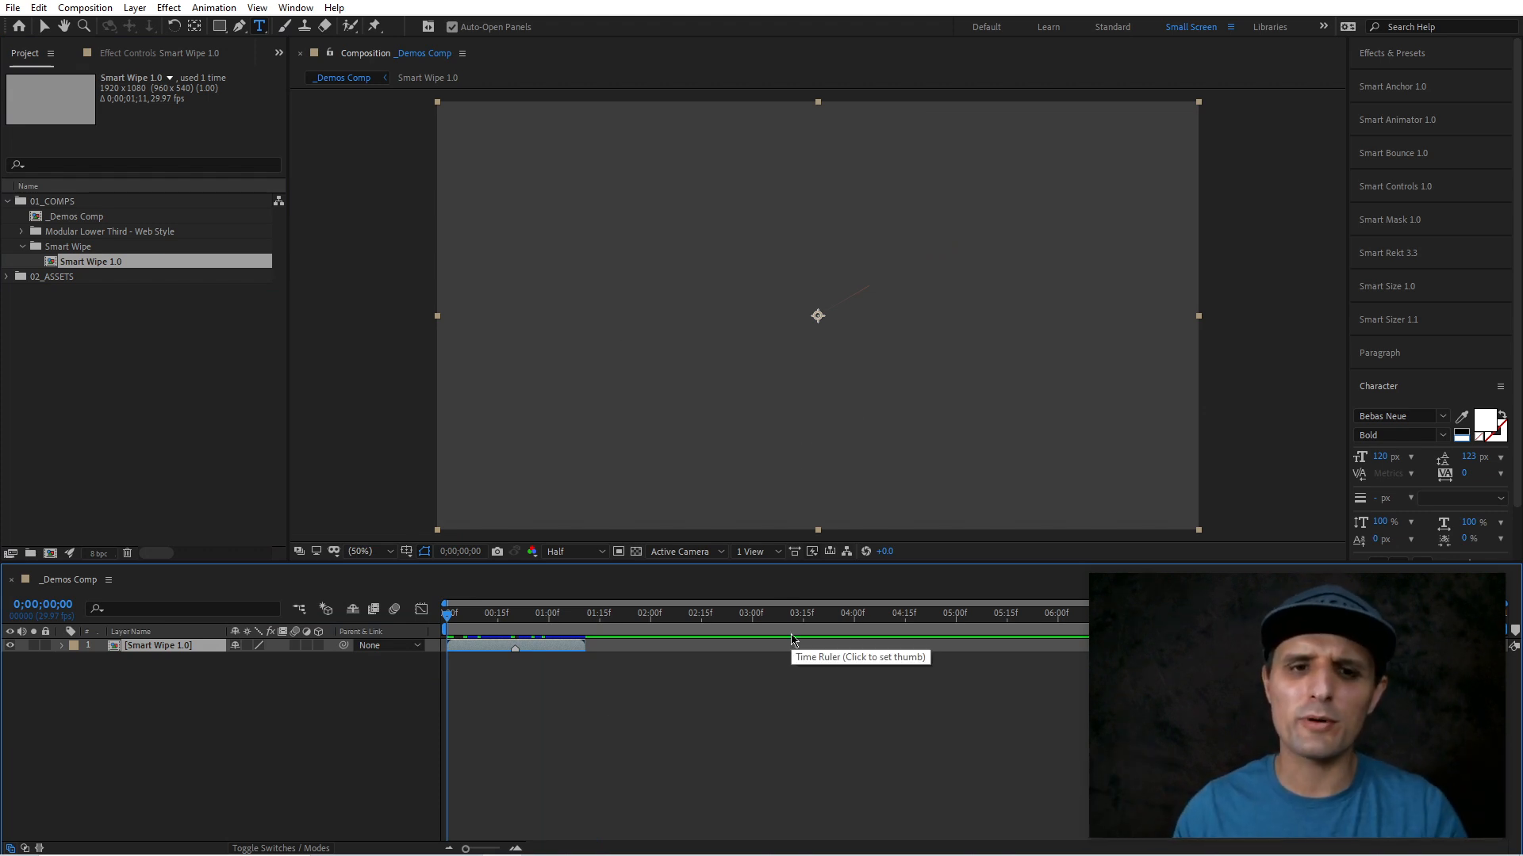
{"action": "key", "text": "space"}
{"action": "key", "text": "space"}
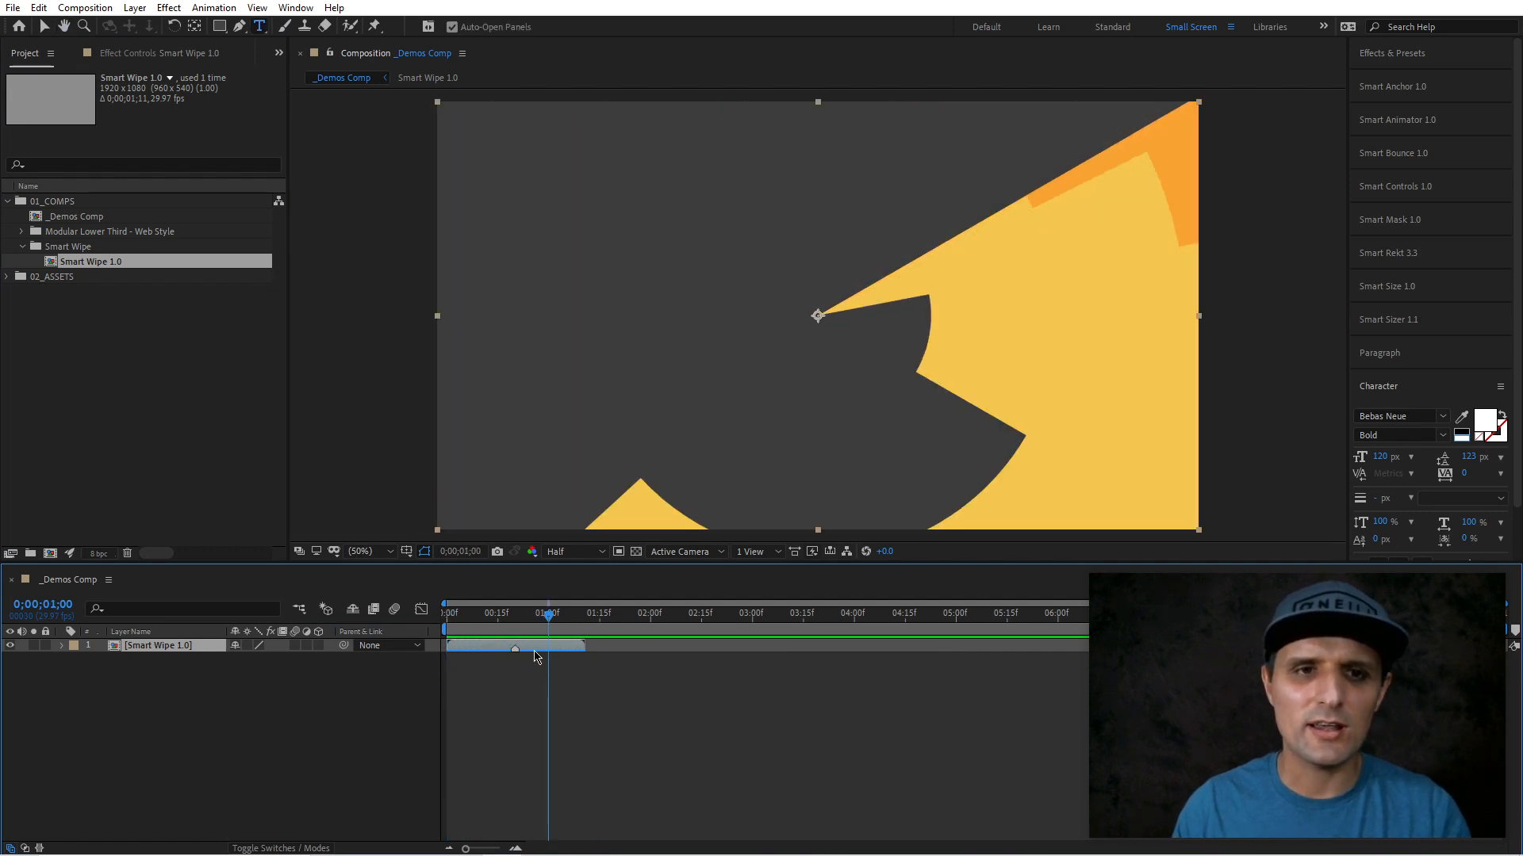
- Expose the Smart Wipe layer's Essential Properties and set its wipe type to Linear Wipe - Side to Side
{"action": "left_click", "coordinate": [147, 53]}
{"action": "left_click", "coordinate": [536, 645]}
{"action": "left_click", "coordinate": [63, 645]}
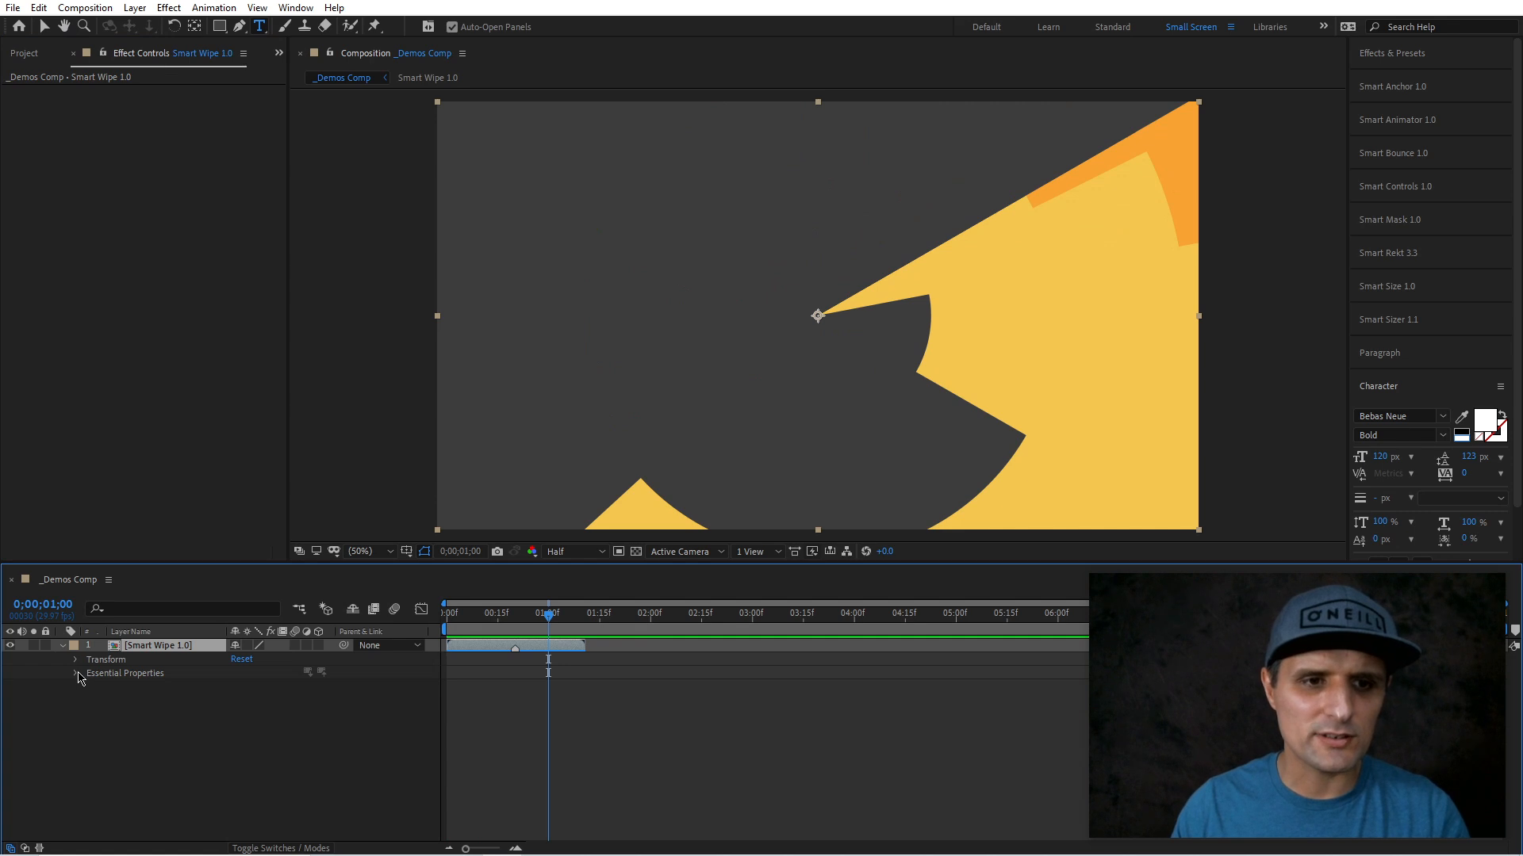
{"action": "left_click", "coordinate": [76, 673]}
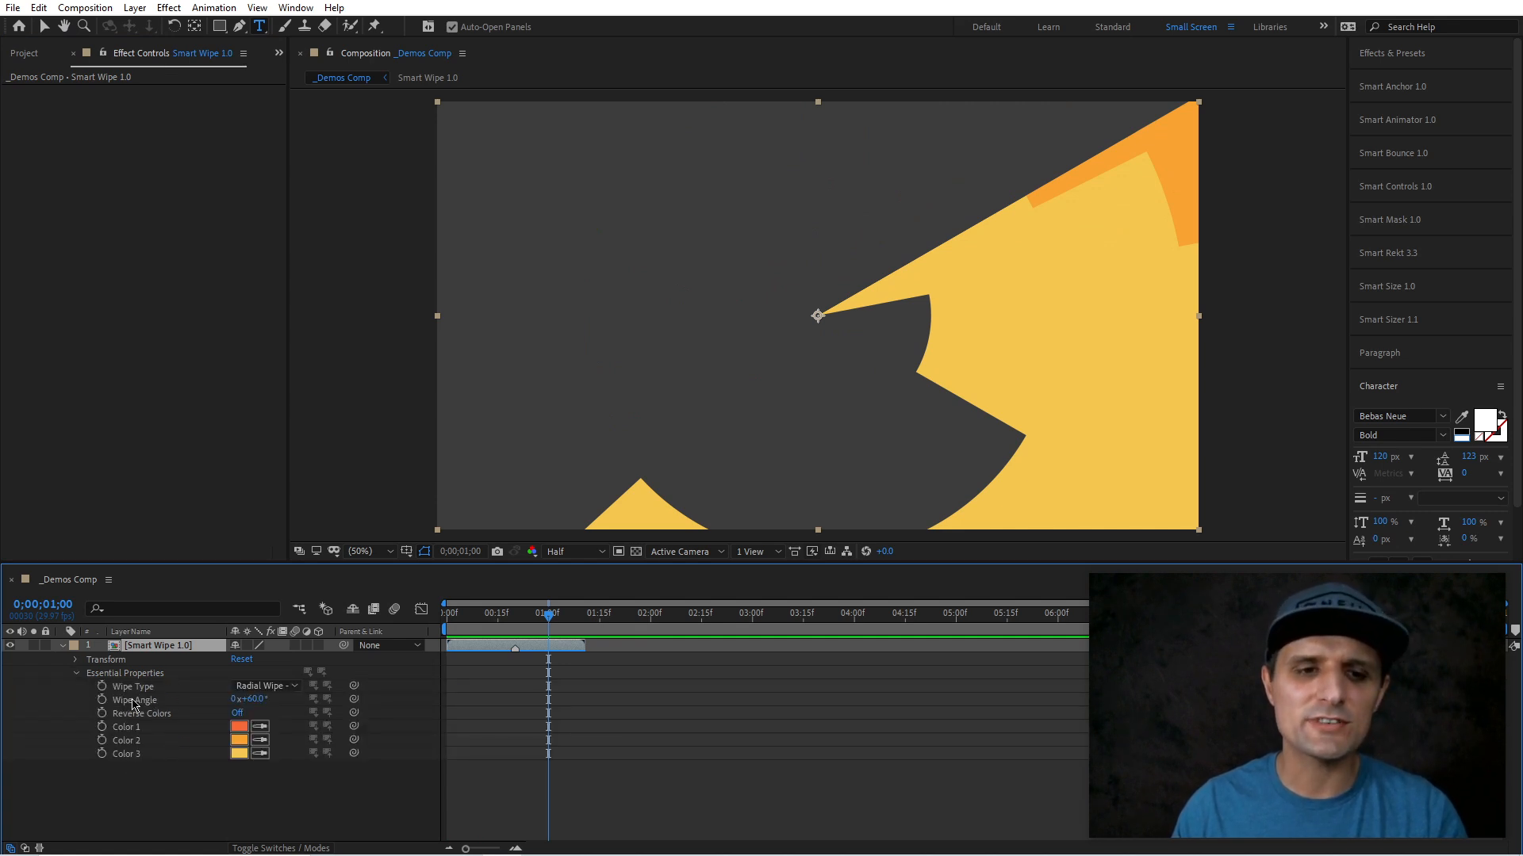
{"action": "left_click", "coordinate": [266, 686]}
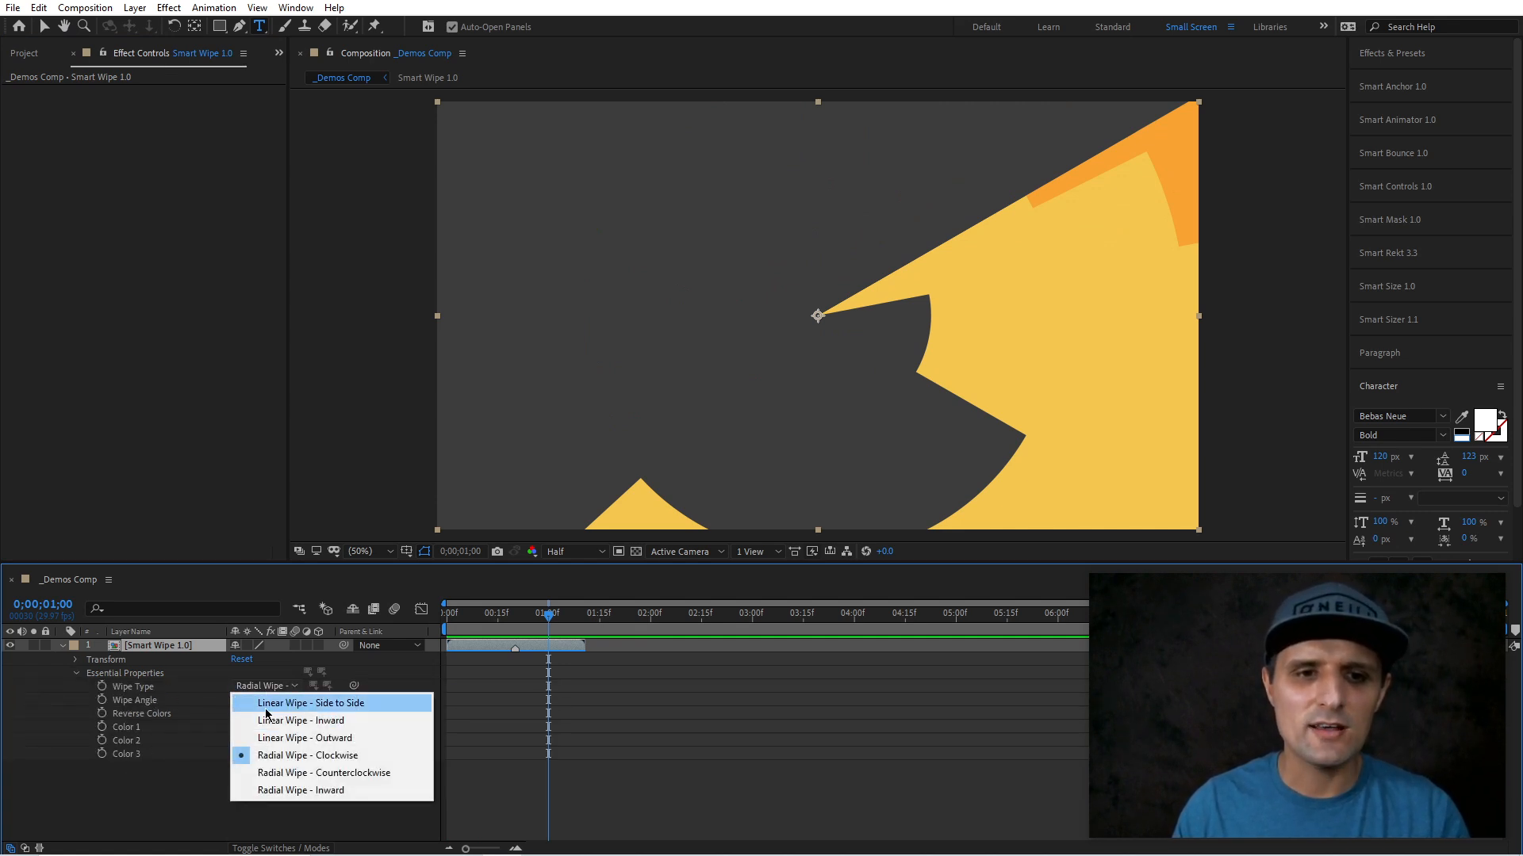
{"action": "left_click", "coordinate": [347, 705]}
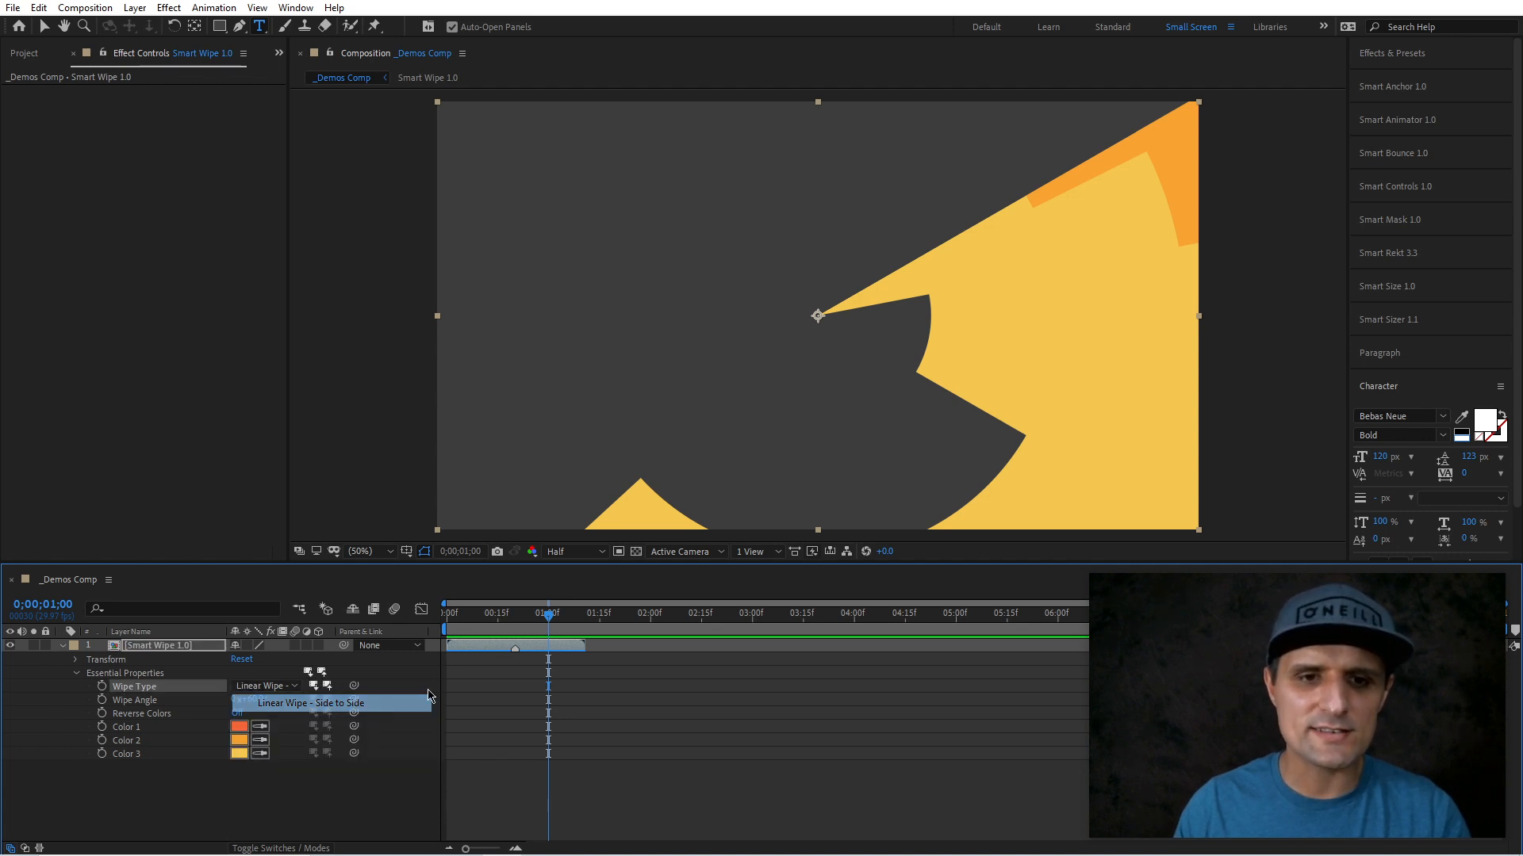
- Preview the side-to-side linear wipe from the start of the composition and scrub through its frames
{"action": "key", "text": "Home"}
{"action": "key", "text": "space"}
{"action": "left_click", "coordinate": [520, 625]}
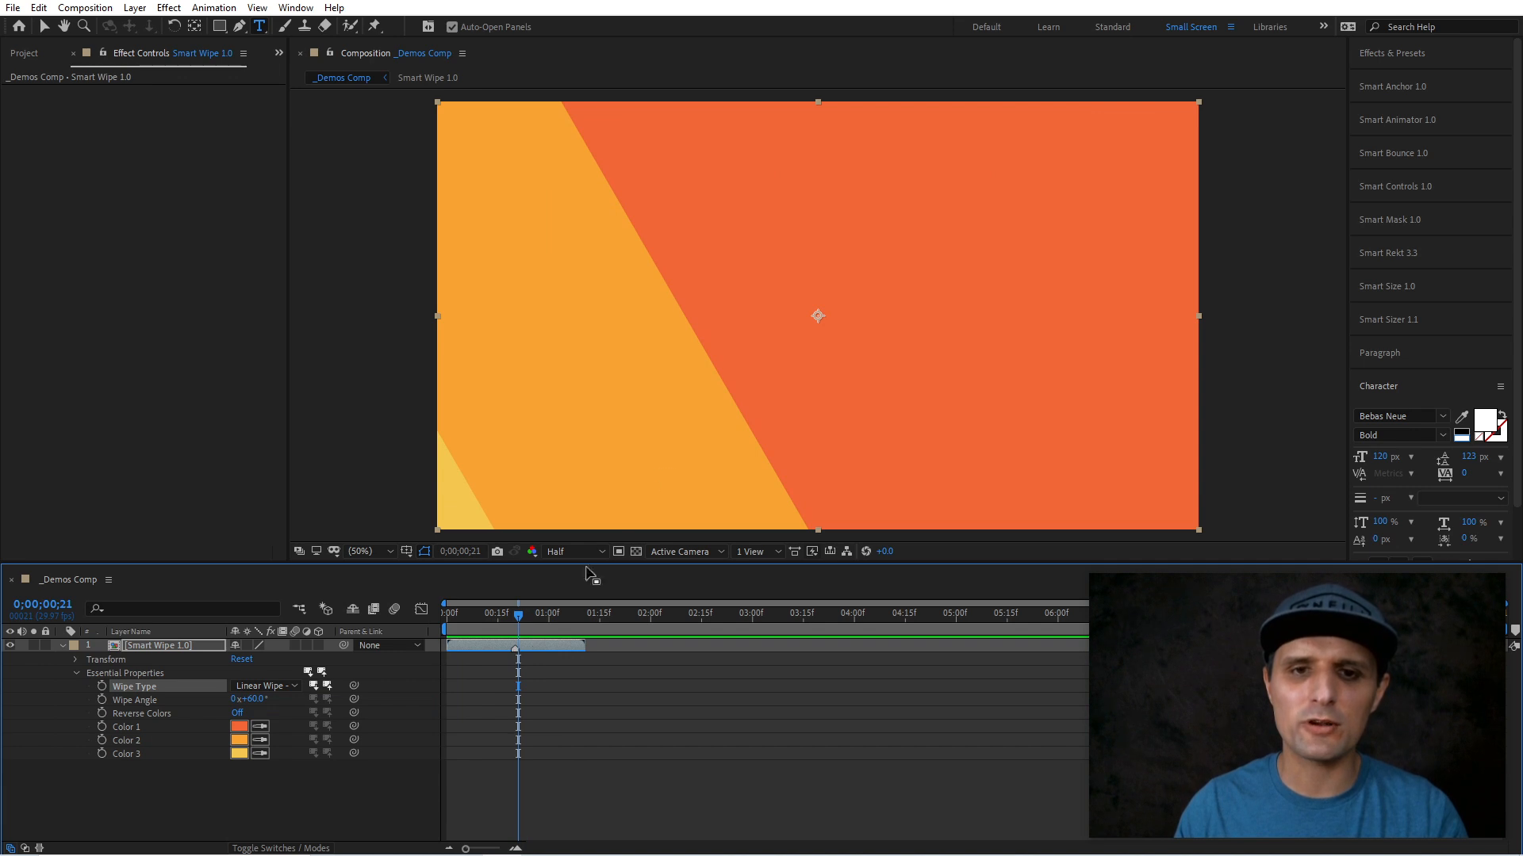
{"action": "left_click_drag", "start_coordinate": [518, 625], "coordinate": [846, 646]}
{"action": "left_click_drag", "start_coordinate": [602, 626], "coordinate": [550, 626]}
{"action": "key", "text": "ctrl+z"}
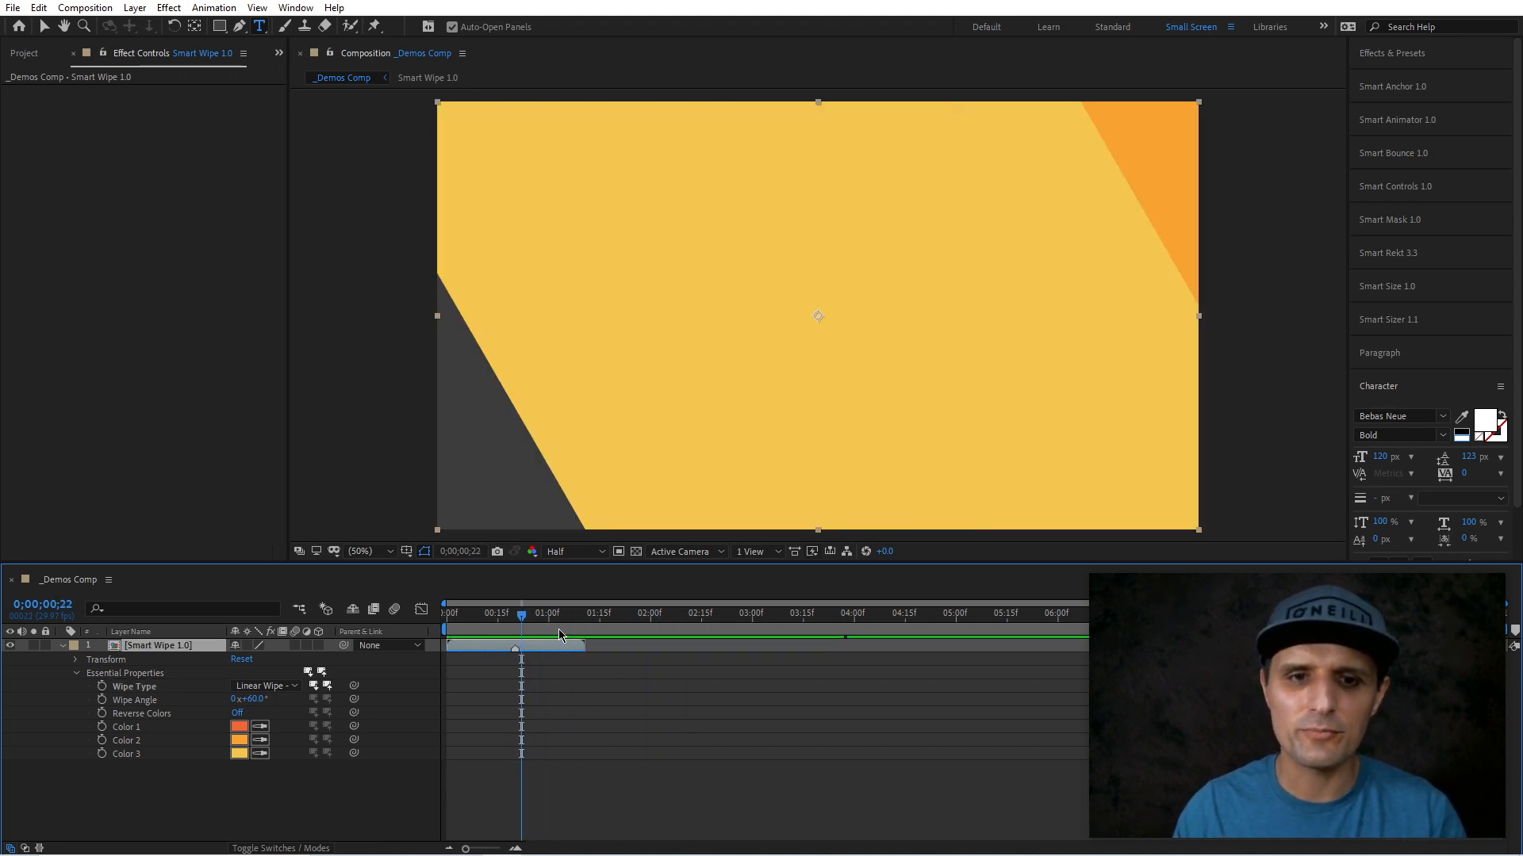
- Set the Smart Wipe's wipe angle to 127° and check the wipe at frame 15
{"action": "left_click", "coordinate": [516, 619]}
{"action": "left_click_drag", "start_coordinate": [252, 699], "coordinate": [309, 698]}
{"action": "mouse_move", "coordinate": [478, 619]}
{"action": "left_mouse_down"}
{"action": "mouse_move", "coordinate": [445, 619]}
{"action": "mouse_move", "coordinate": [517, 618]}
{"action": "mouse_move", "coordinate": [497, 619]}
{"action": "left_mouse_up"}
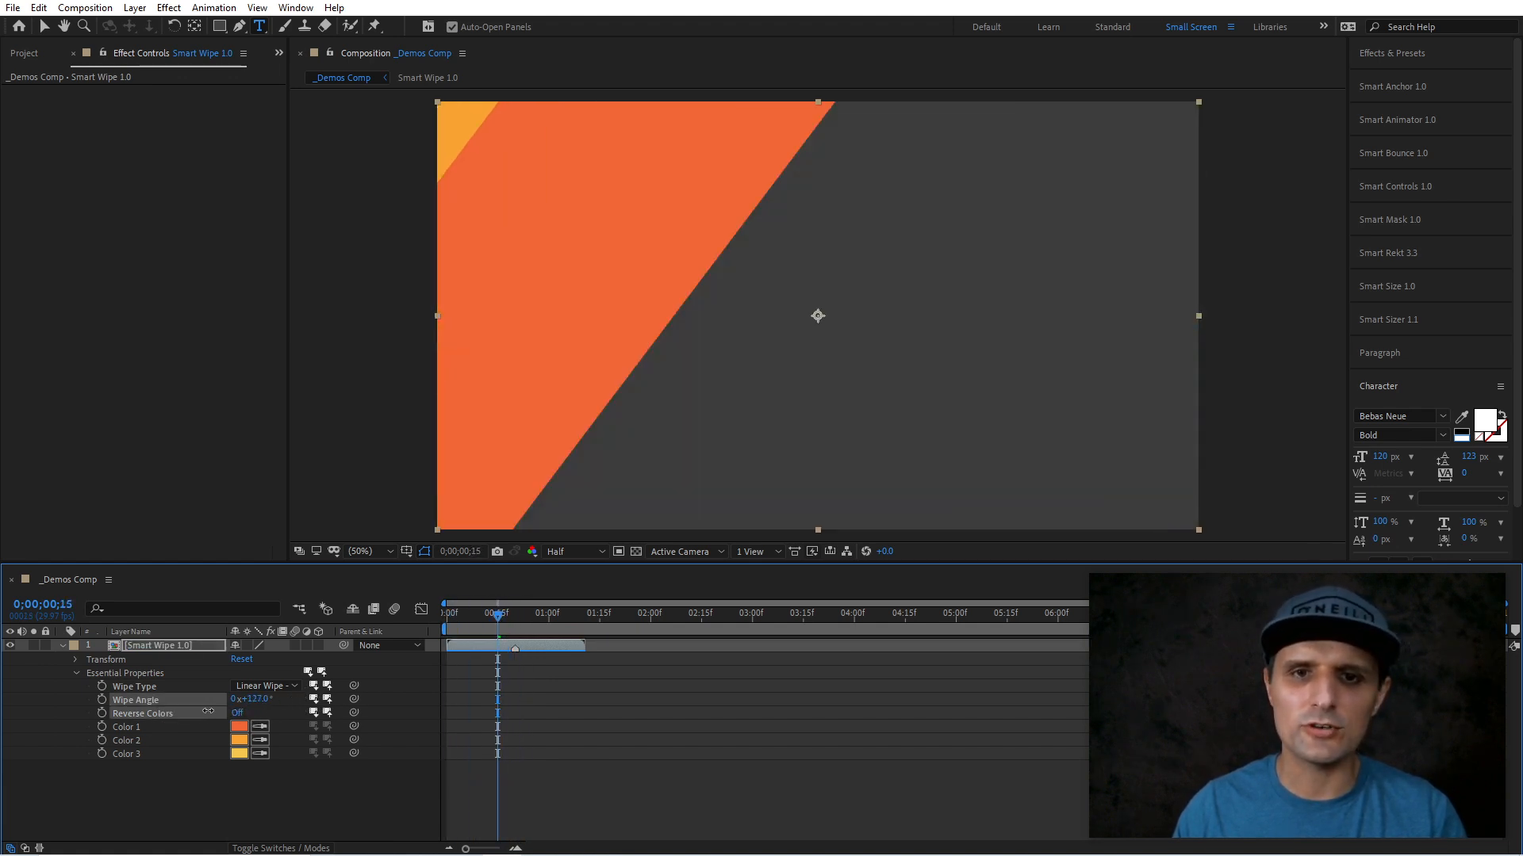
{"action": "left_click", "coordinate": [216, 712]}
{"action": "key", "text": "ctrl+z"}
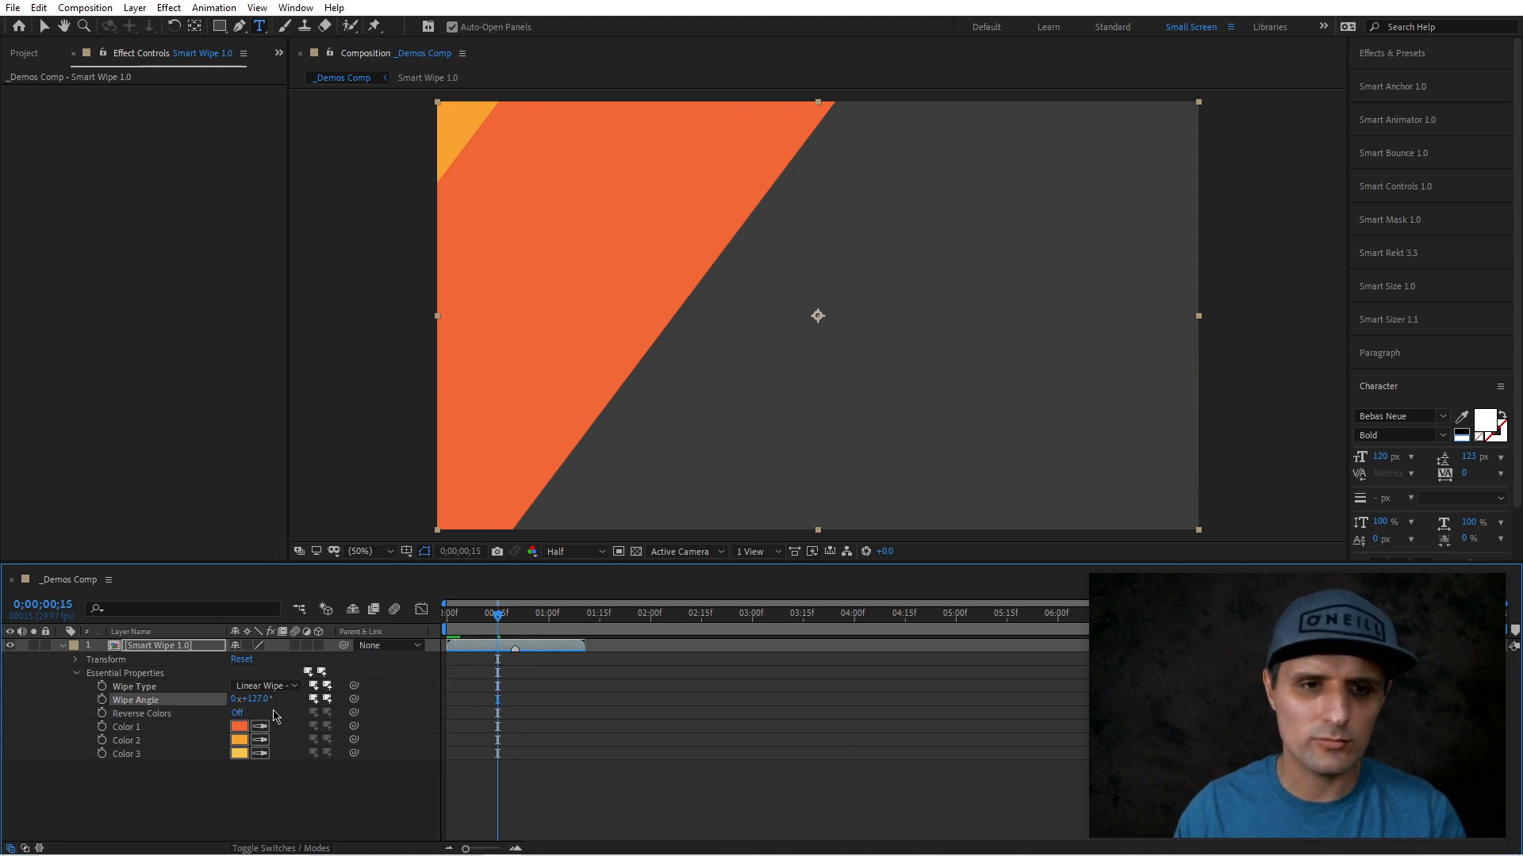
- Set the wipe angle to 211°, scrub through the wipe, and toggle Reverse Colors on and back off
{"action": "left_click_drag", "start_coordinate": [268, 704], "coordinate": [318, 698]}
{"action": "left_click_drag", "start_coordinate": [493, 632], "coordinate": [536, 631]}
{"action": "key", "text": "space"}
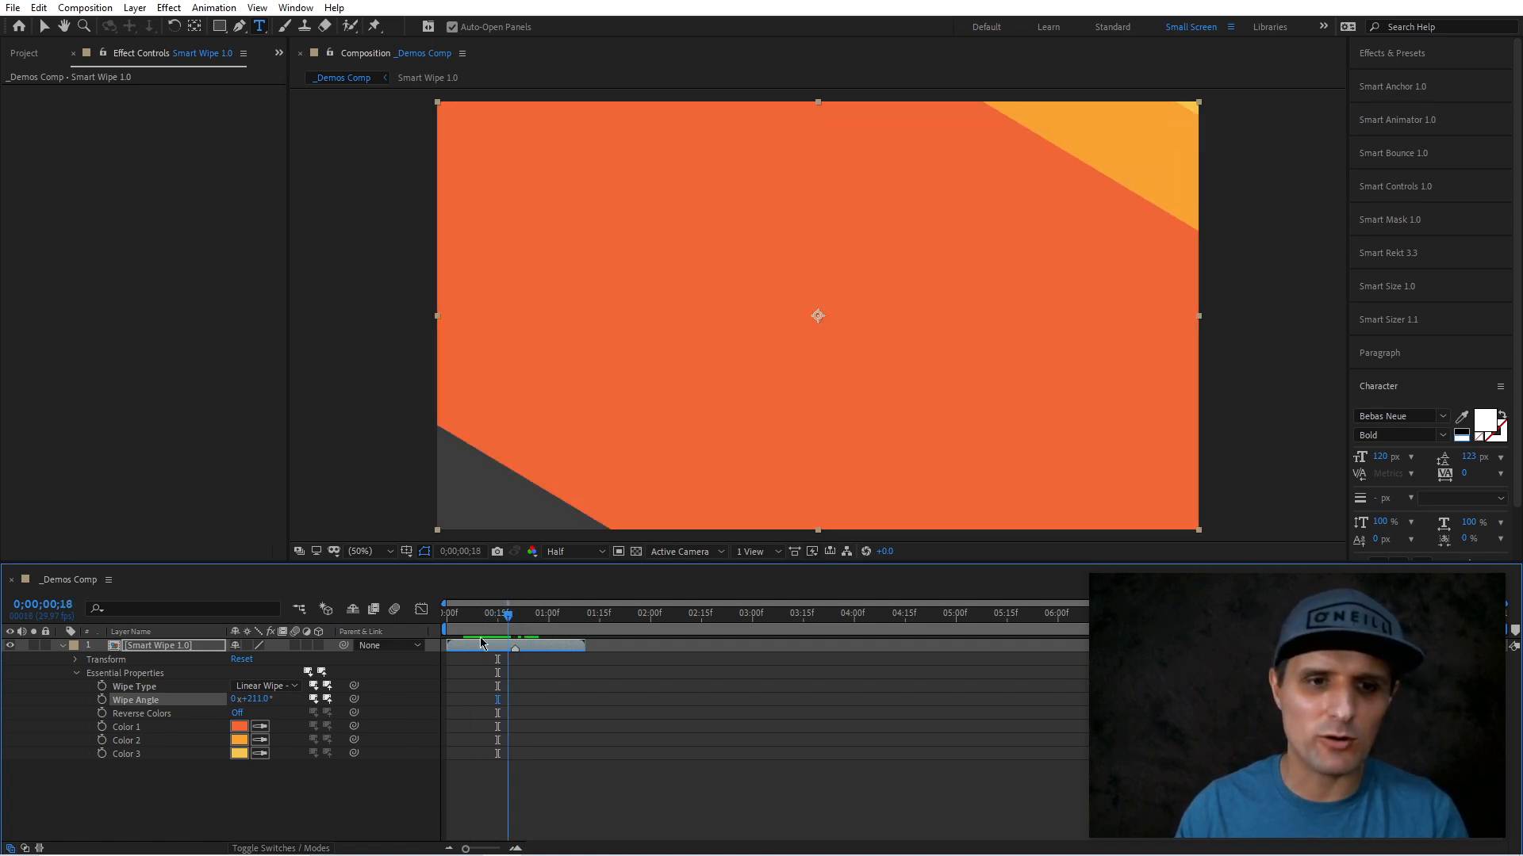
{"action": "left_click", "coordinate": [238, 713]}
{"action": "left_click", "coordinate": [238, 713]}
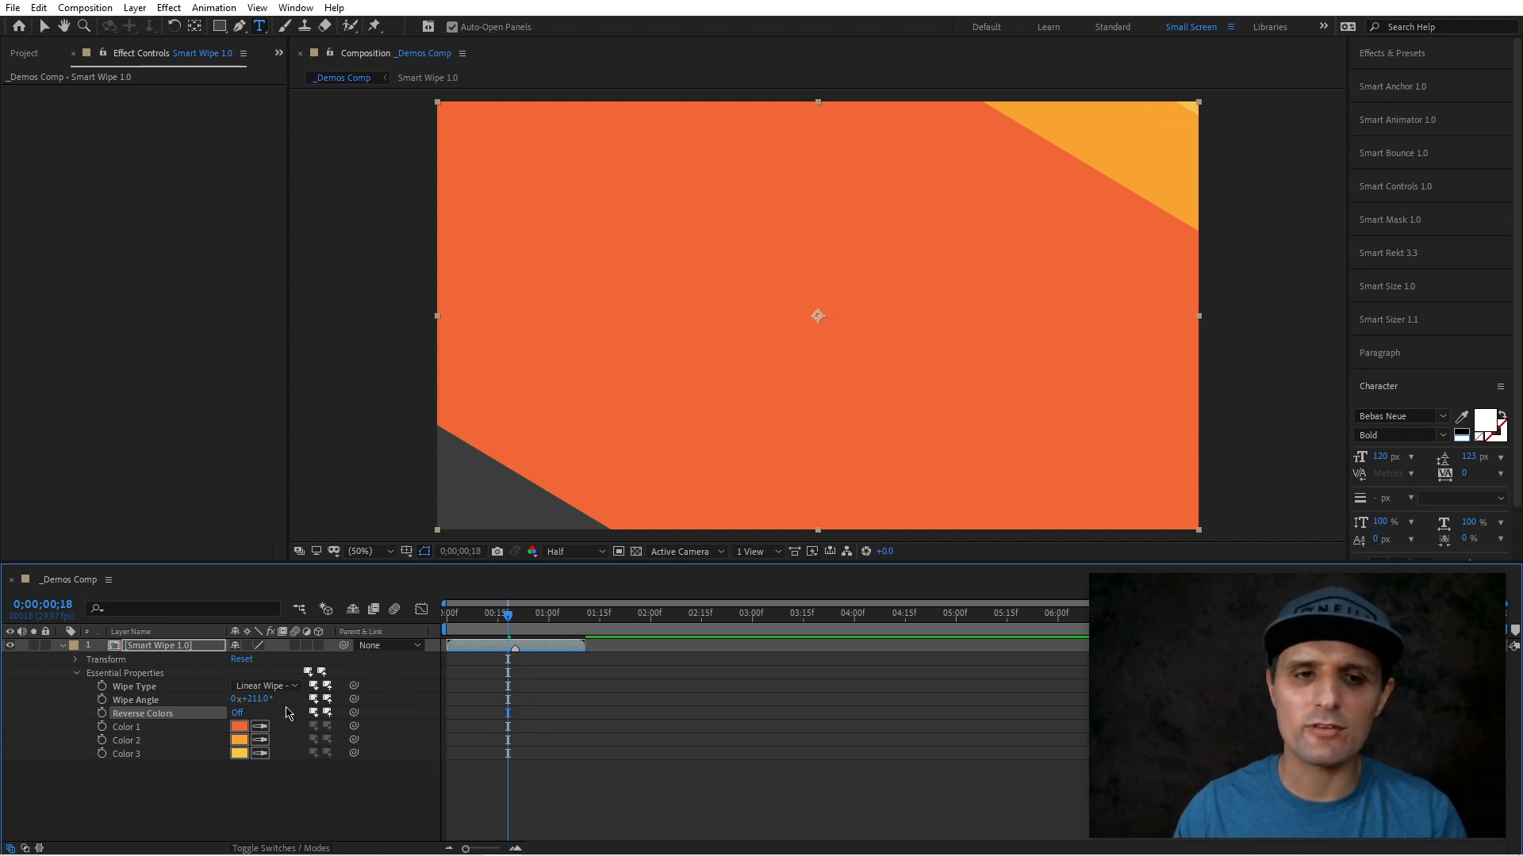
- Set the wipe type to Linear Wipe - Inward and preview the transition
{"action": "left_click", "coordinate": [266, 686]}
{"action": "left_click", "coordinate": [358, 726]}
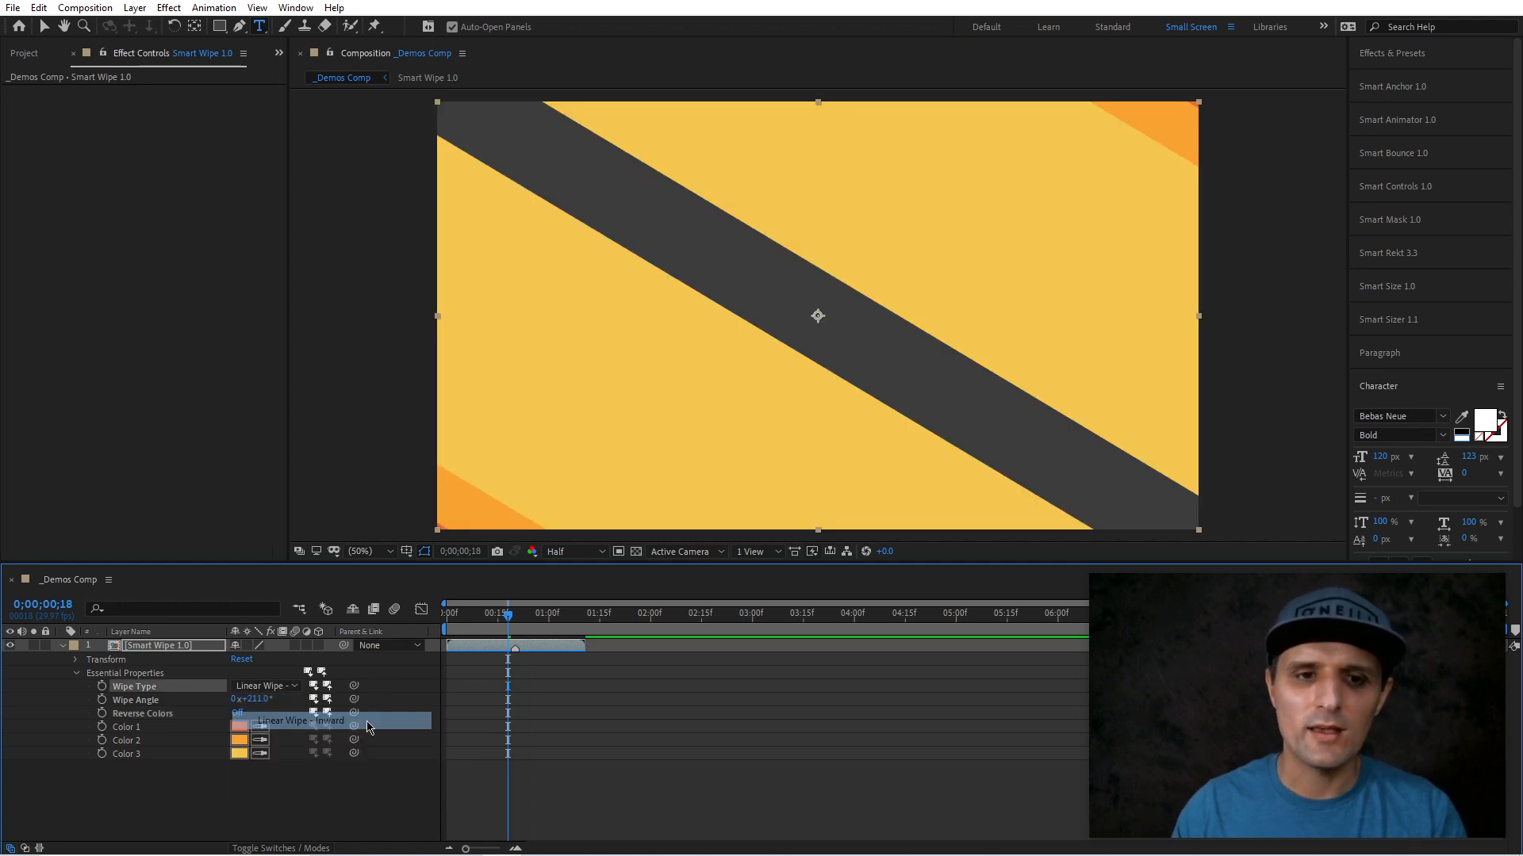
{"action": "left_click_drag", "start_coordinate": [514, 623], "coordinate": [577, 626]}
{"action": "key", "text": "space"}
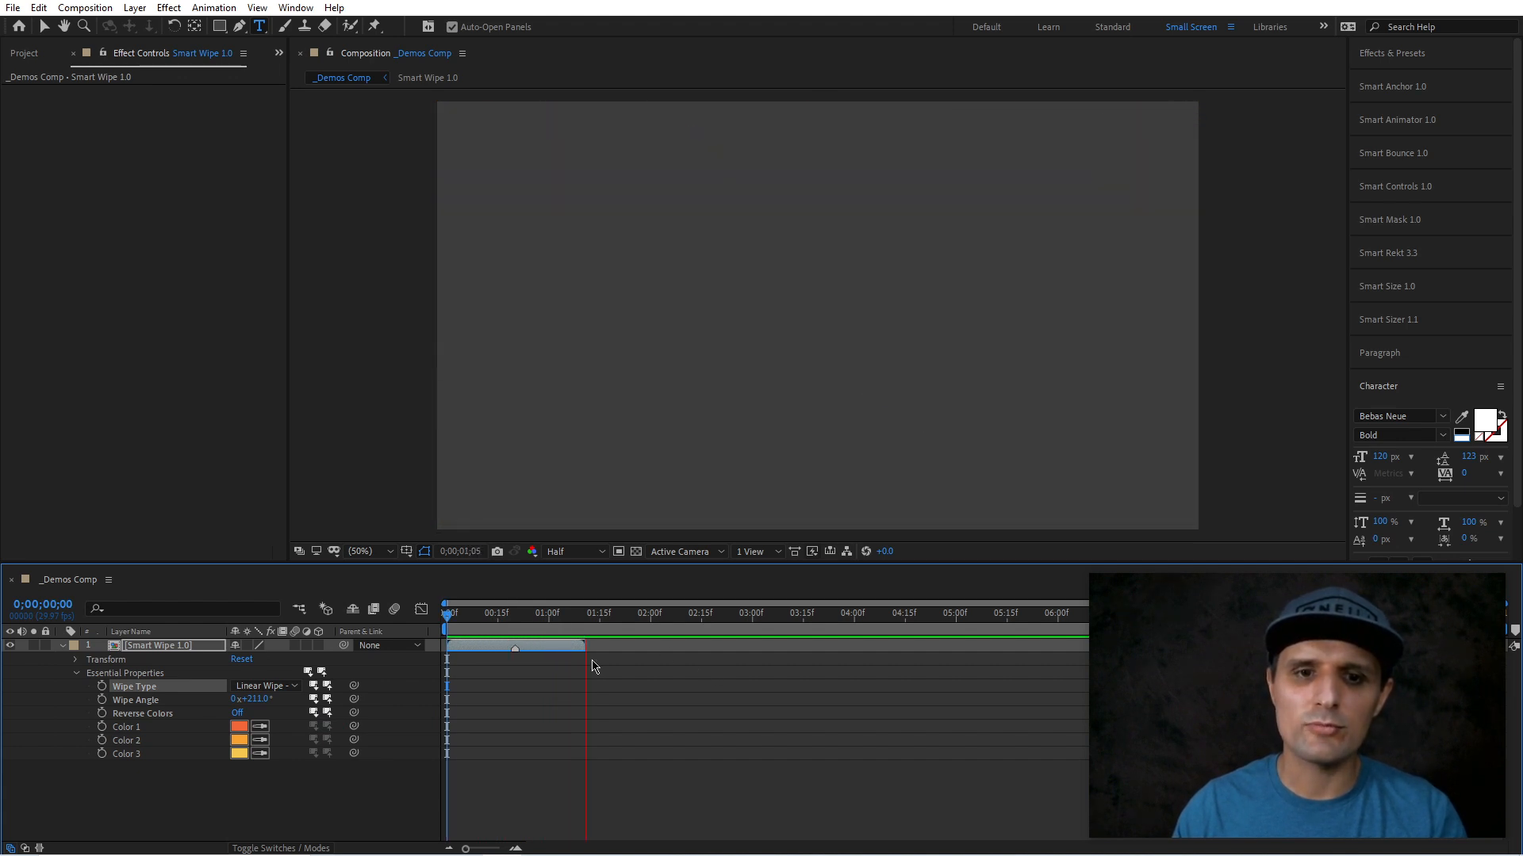
{"action": "key", "text": "space"}
- Set the wipe angle to 188° and the wipe type to Linear Wipe - Outward, and preview the transition
{"action": "left_click_drag", "start_coordinate": [264, 706], "coordinate": [249, 702]}
{"action": "left_click", "coordinate": [283, 687]}
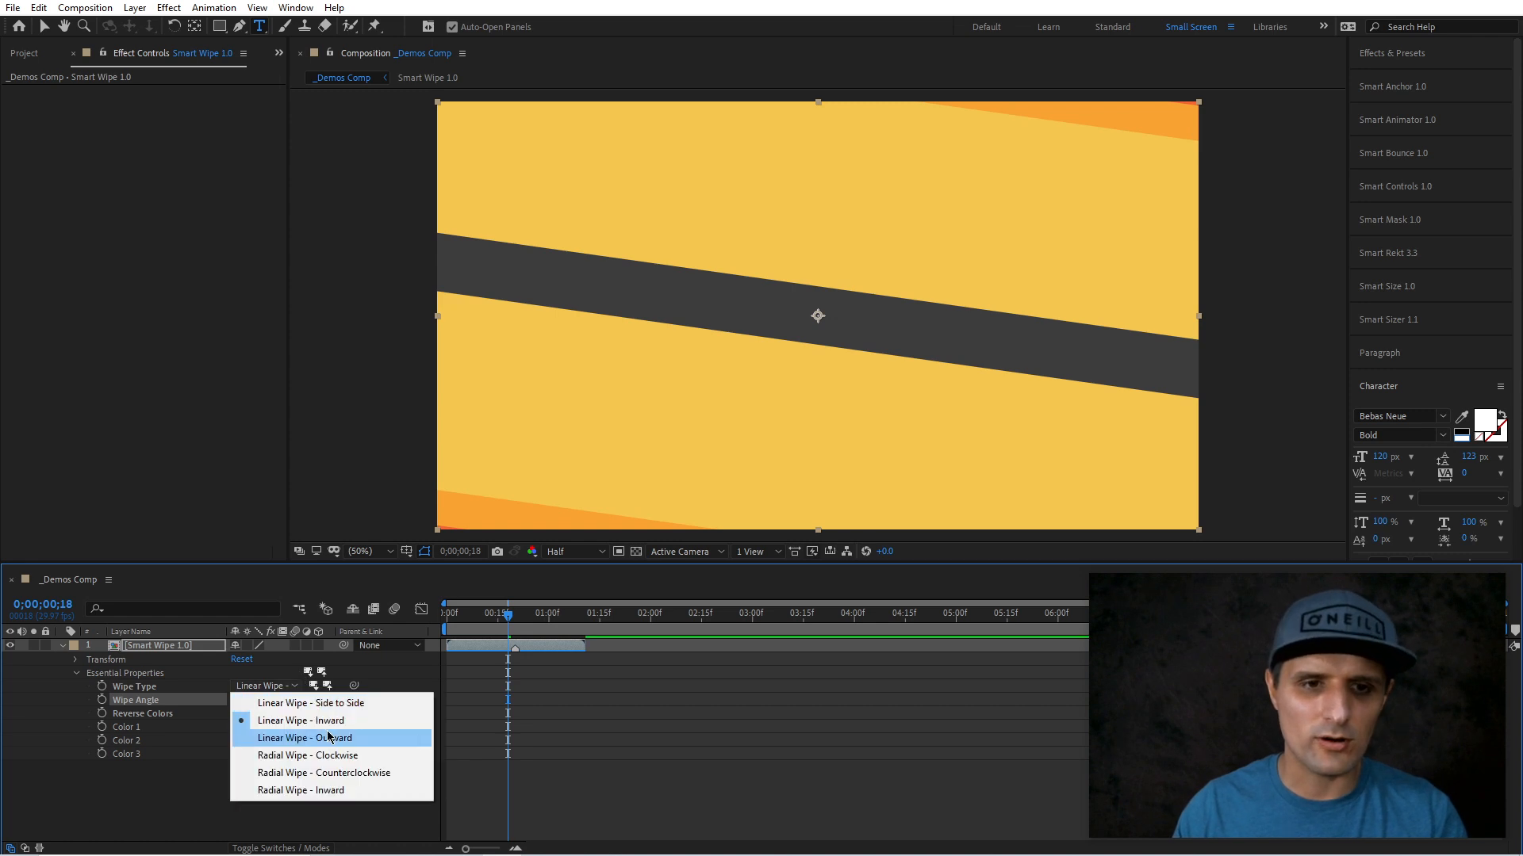
{"action": "left_click", "coordinate": [358, 735]}
{"action": "key", "text": "space"}
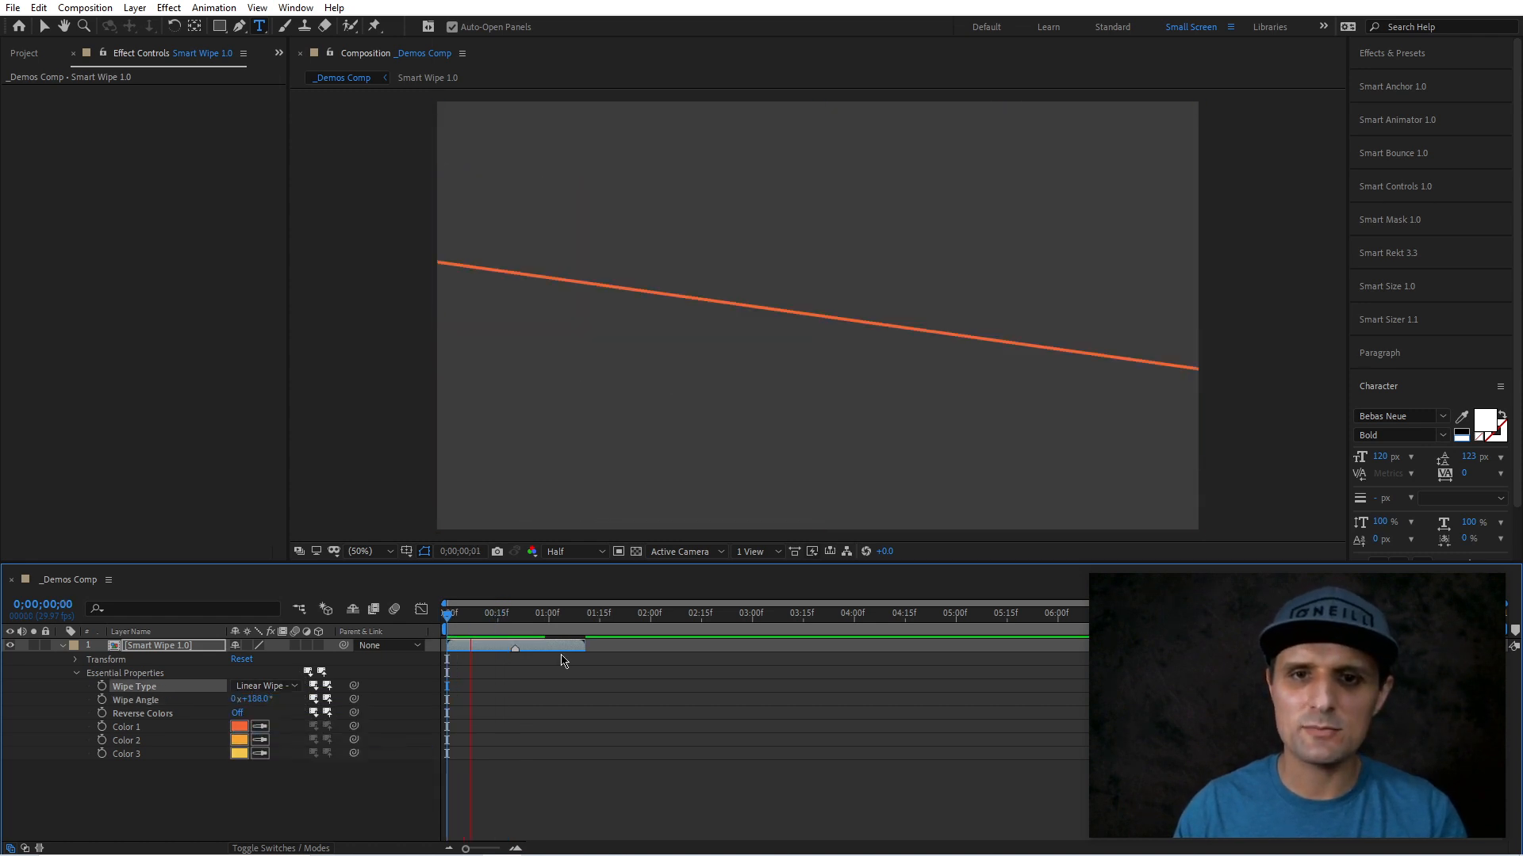
{"action": "key", "text": "space"}
- Set the outward wipe's angle to 221° and preview the transition
{"action": "left_click_drag", "start_coordinate": [252, 699], "coordinate": [280, 699]}
{"action": "left_click", "coordinate": [537, 618]}
{"action": "key", "text": "space"}
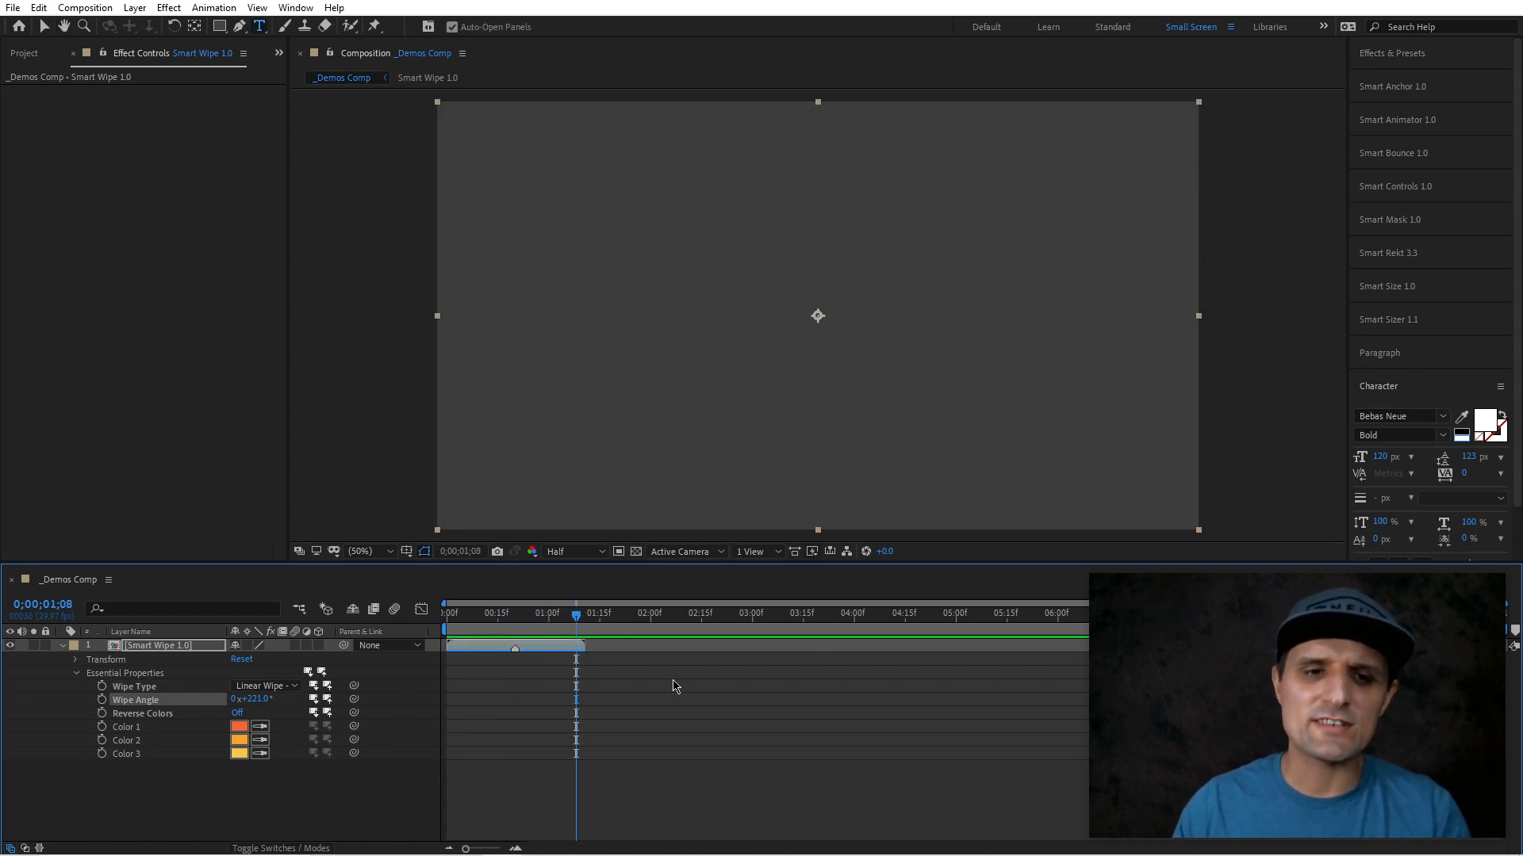
- Set the Smart Wipe's Color 1 to a deep blue and Color 2 to 0078FF
{"action": "left_click", "coordinate": [239, 726]}
{"action": "left_click_drag", "start_coordinate": [717, 539], "coordinate": [694, 458]}
{"action": "left_click", "coordinate": [840, 461]}
{"action": "left_click", "coordinate": [238, 739]}
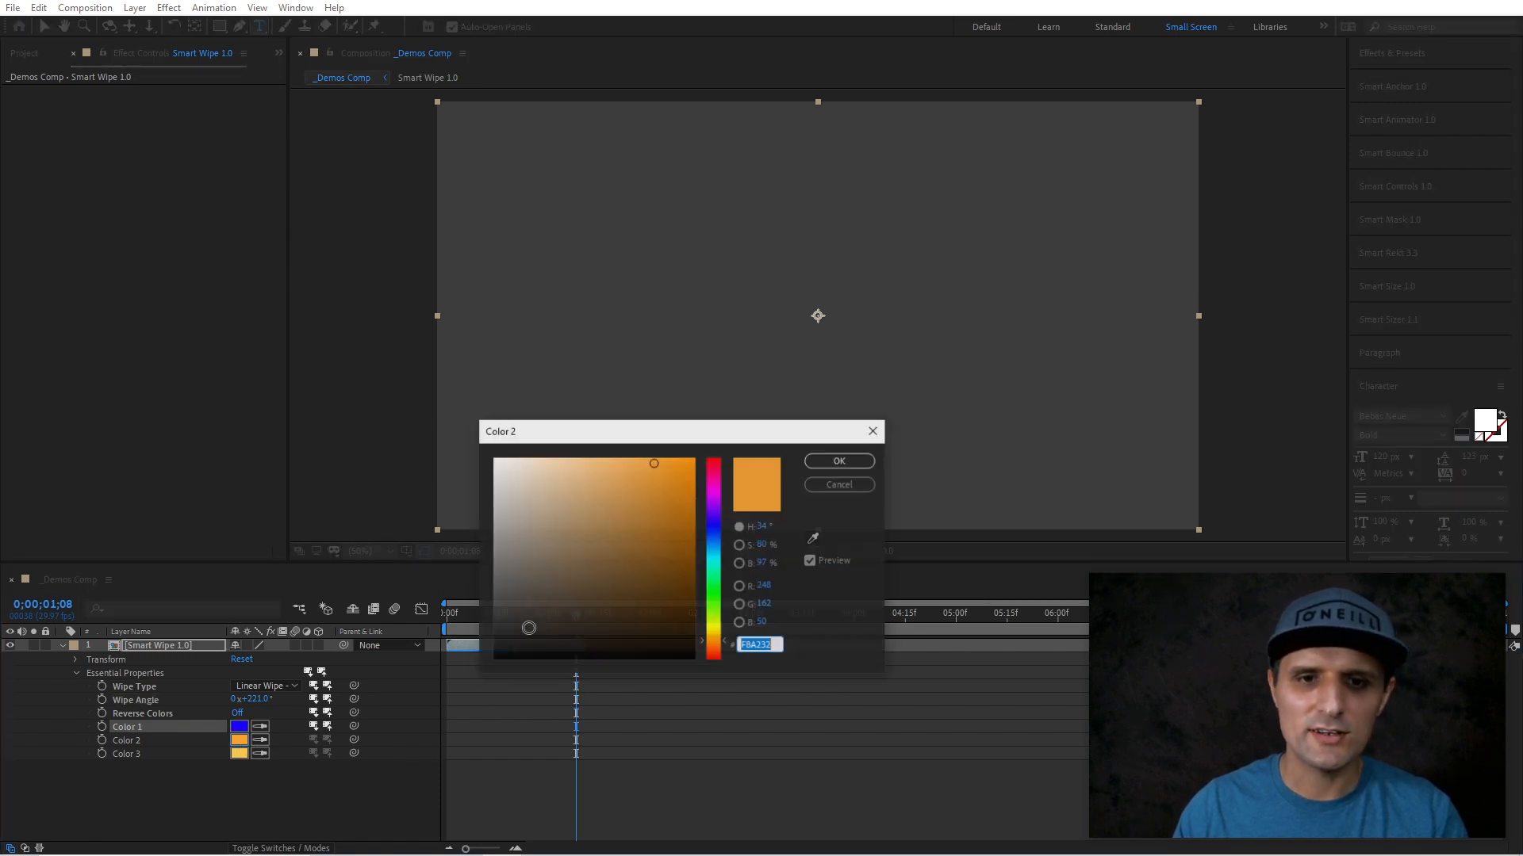
{"action": "left_click_drag", "start_coordinate": [714, 640], "coordinate": [713, 541]}
{"action": "left_click", "coordinate": [700, 471]}
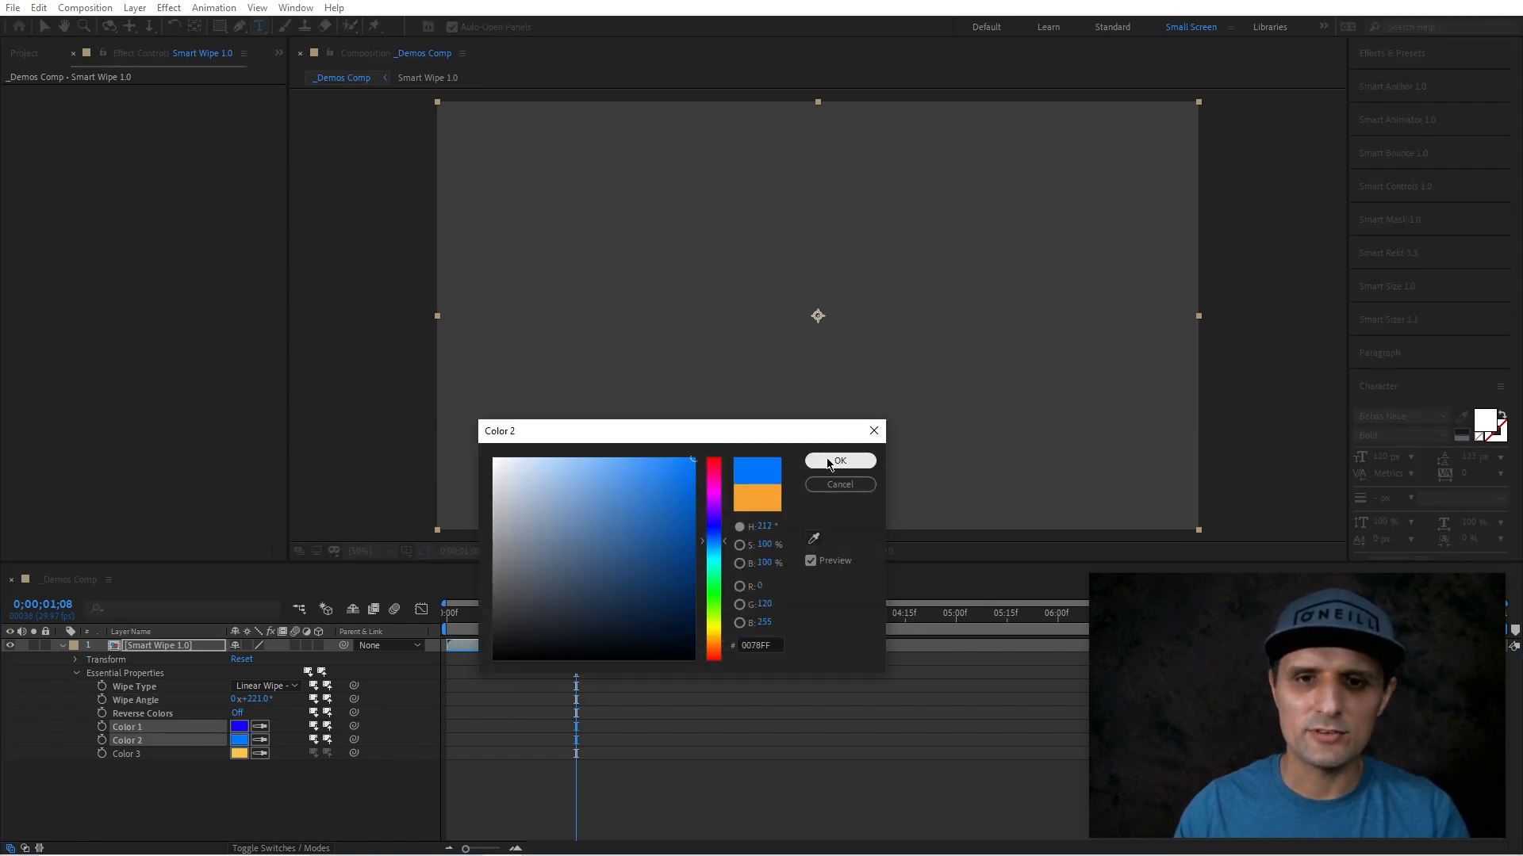
{"action": "left_click", "coordinate": [840, 460]}
- Set Color 3 to bright cyan and preview the recolored wipe
{"action": "left_click", "coordinate": [239, 753]}
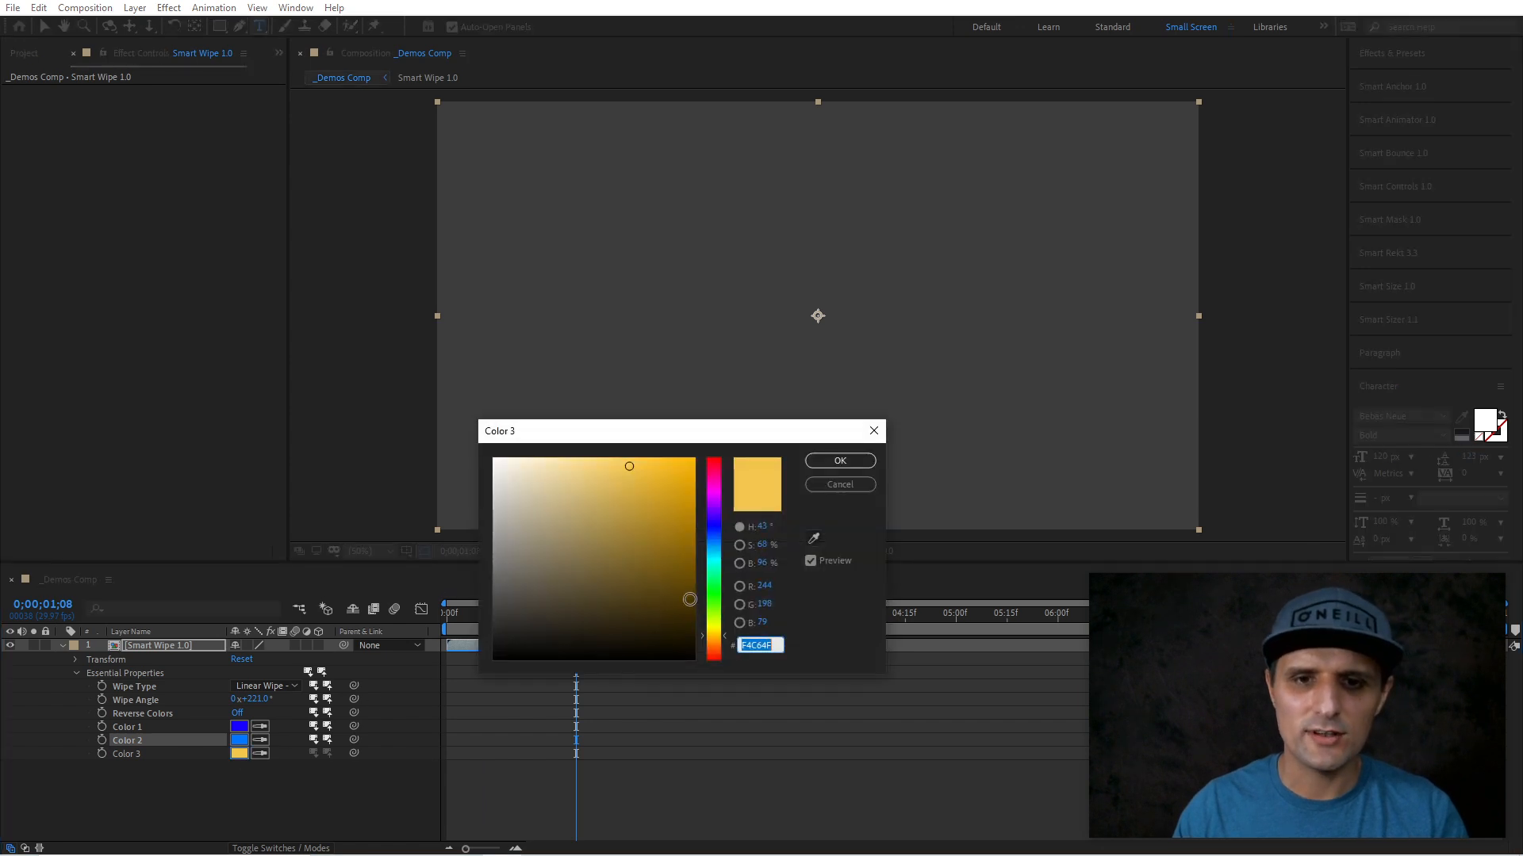
{"action": "left_click", "coordinate": [718, 560]}
{"action": "left_click_drag", "start_coordinate": [670, 481], "coordinate": [705, 457]}
{"action": "left_click", "coordinate": [840, 462]}
{"action": "left_click_drag", "start_coordinate": [510, 618], "coordinate": [455, 630]}
{"action": "key", "text": "space"}
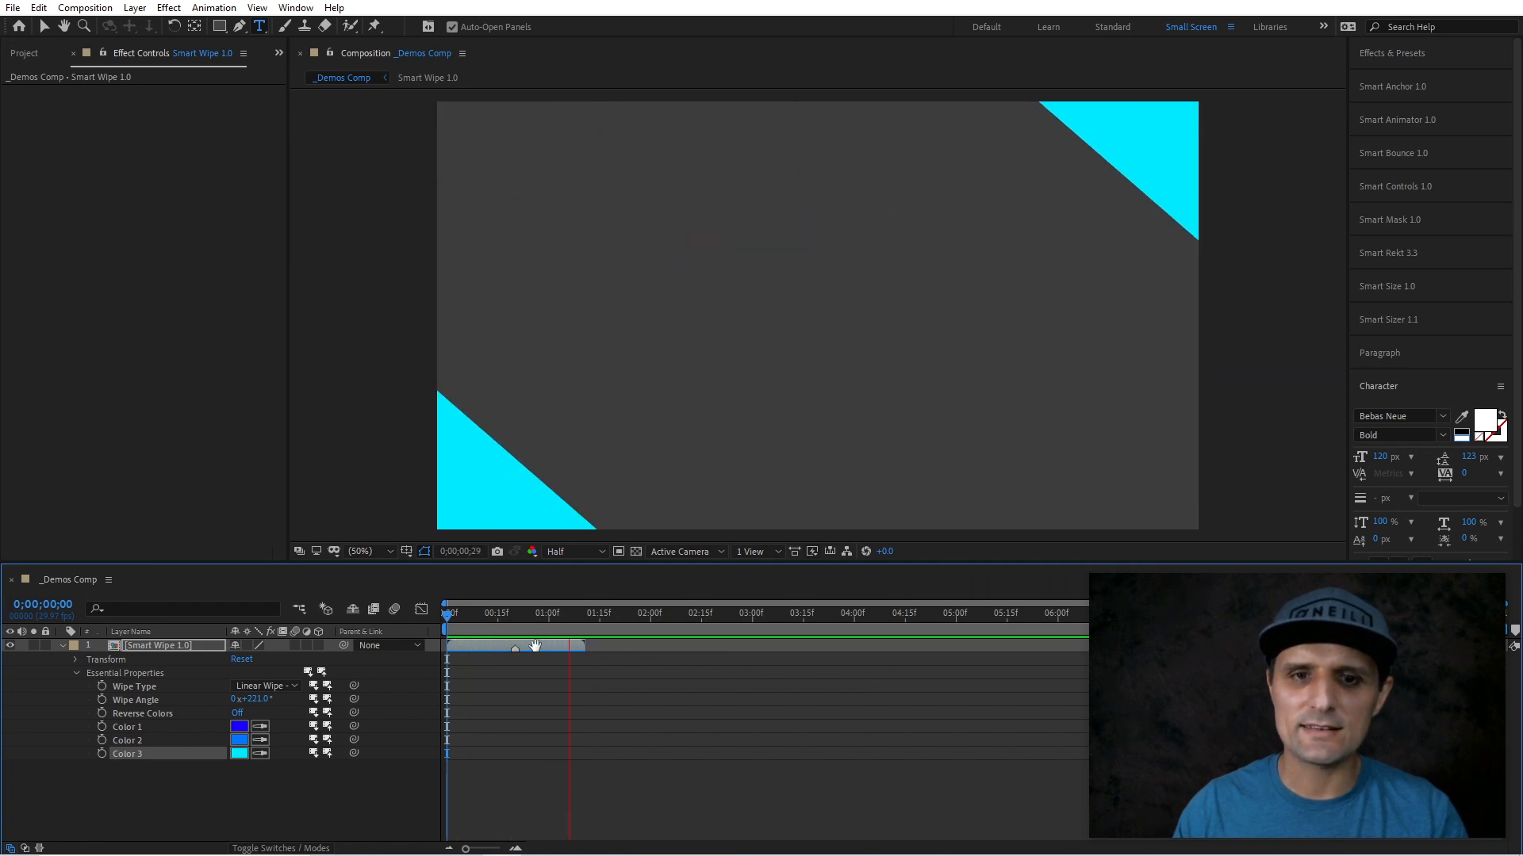
{"action": "key", "text": "space"}
- Turn on Reverse Colors and scrub through the middle of the wipe
{"action": "left_click", "coordinate": [530, 621]}
{"action": "left_click", "coordinate": [237, 713]}
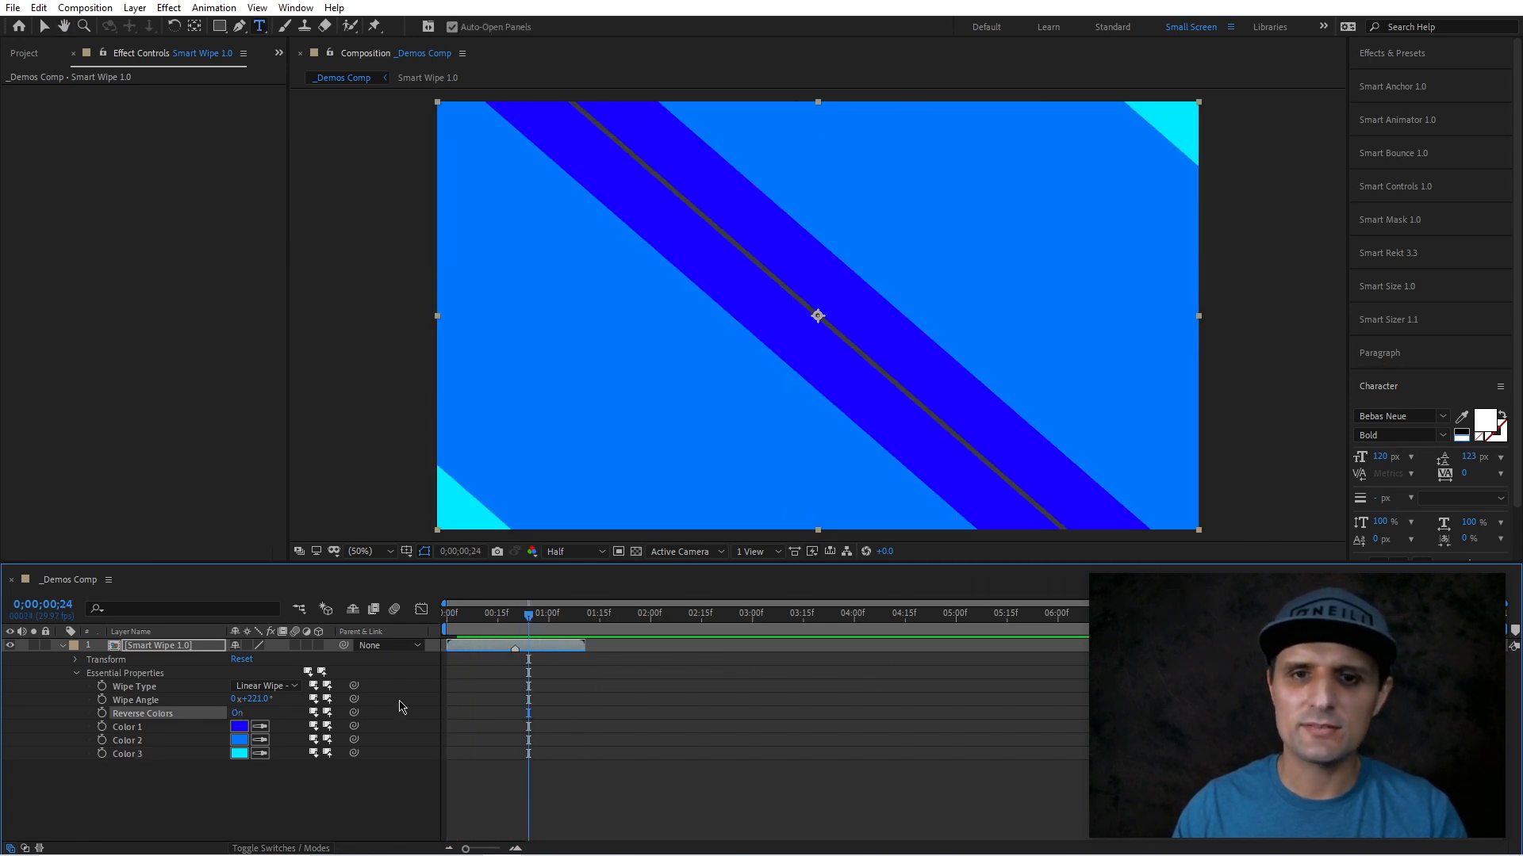
{"action": "left_click_drag", "start_coordinate": [522, 616], "coordinate": [540, 624]}
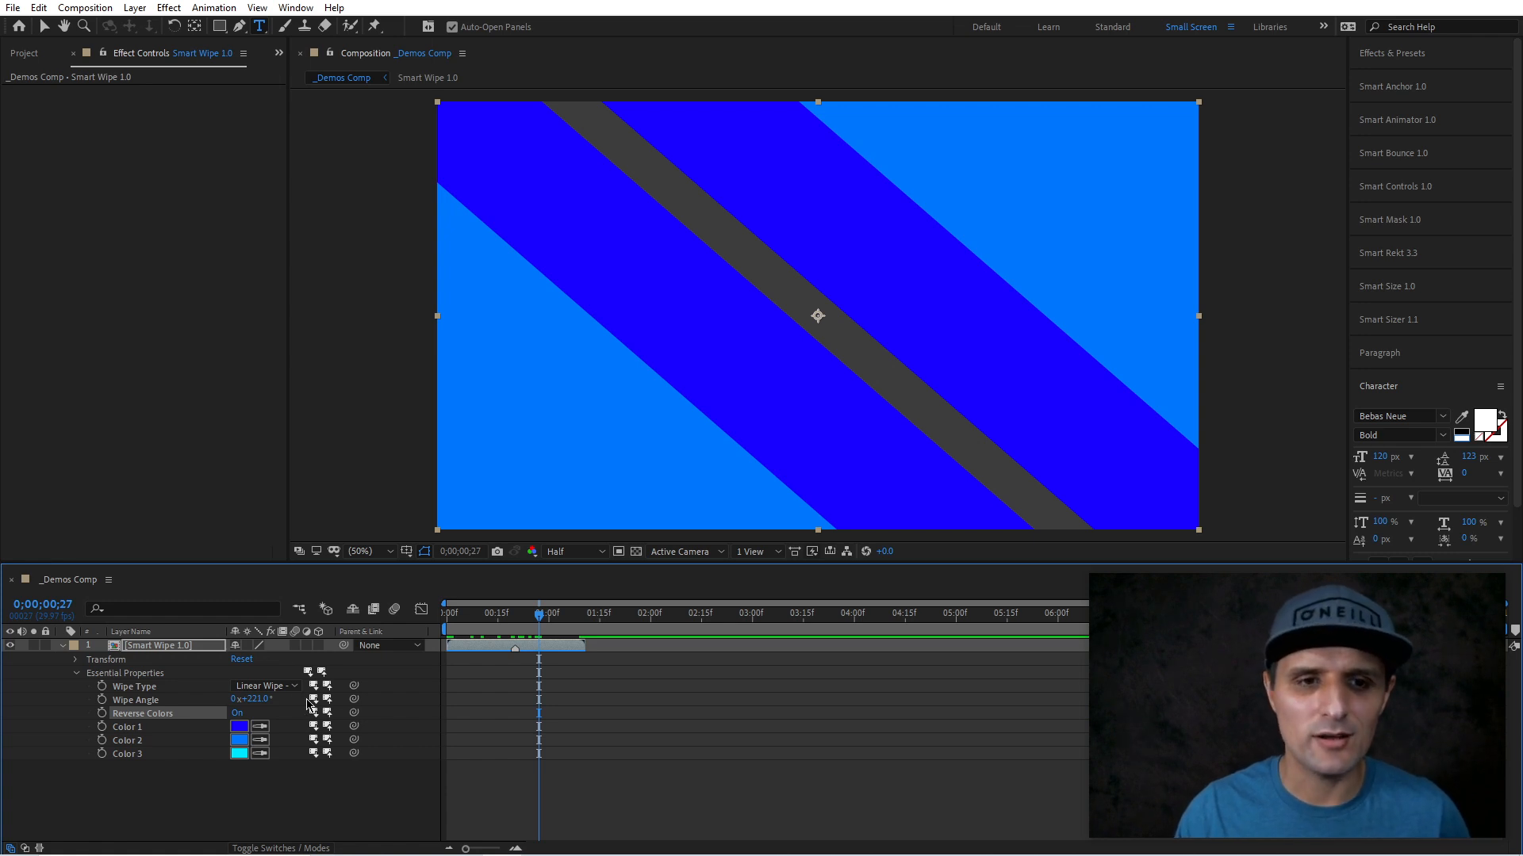
- Set the wipe type to Radial Wipe - Clockwise and preview it with the reversed blue colors
{"action": "left_click", "coordinate": [287, 686]}
{"action": "left_click", "coordinate": [328, 760]}
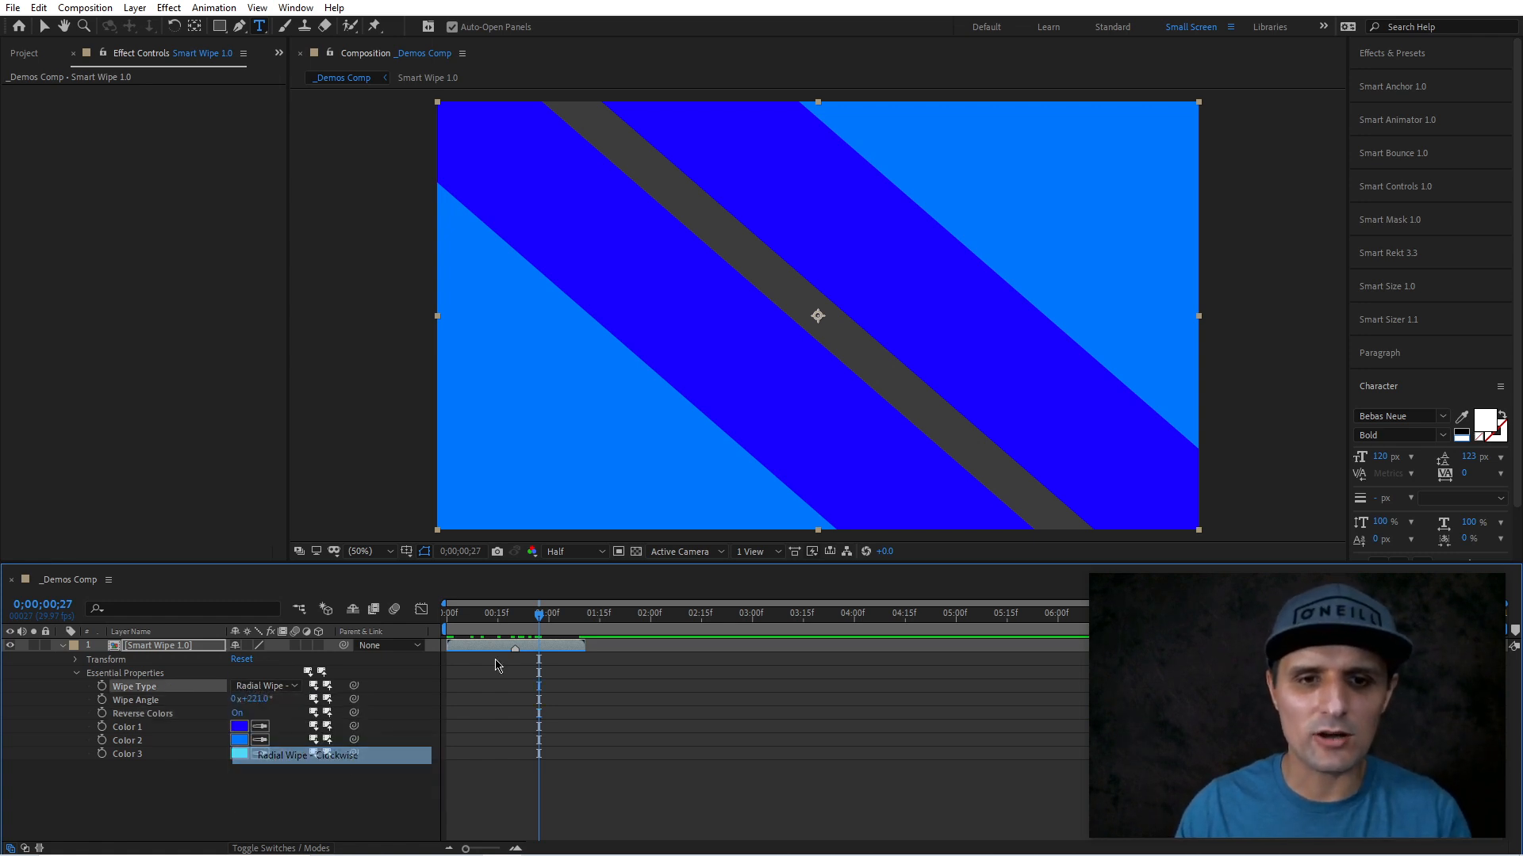
{"action": "key", "text": "space"}
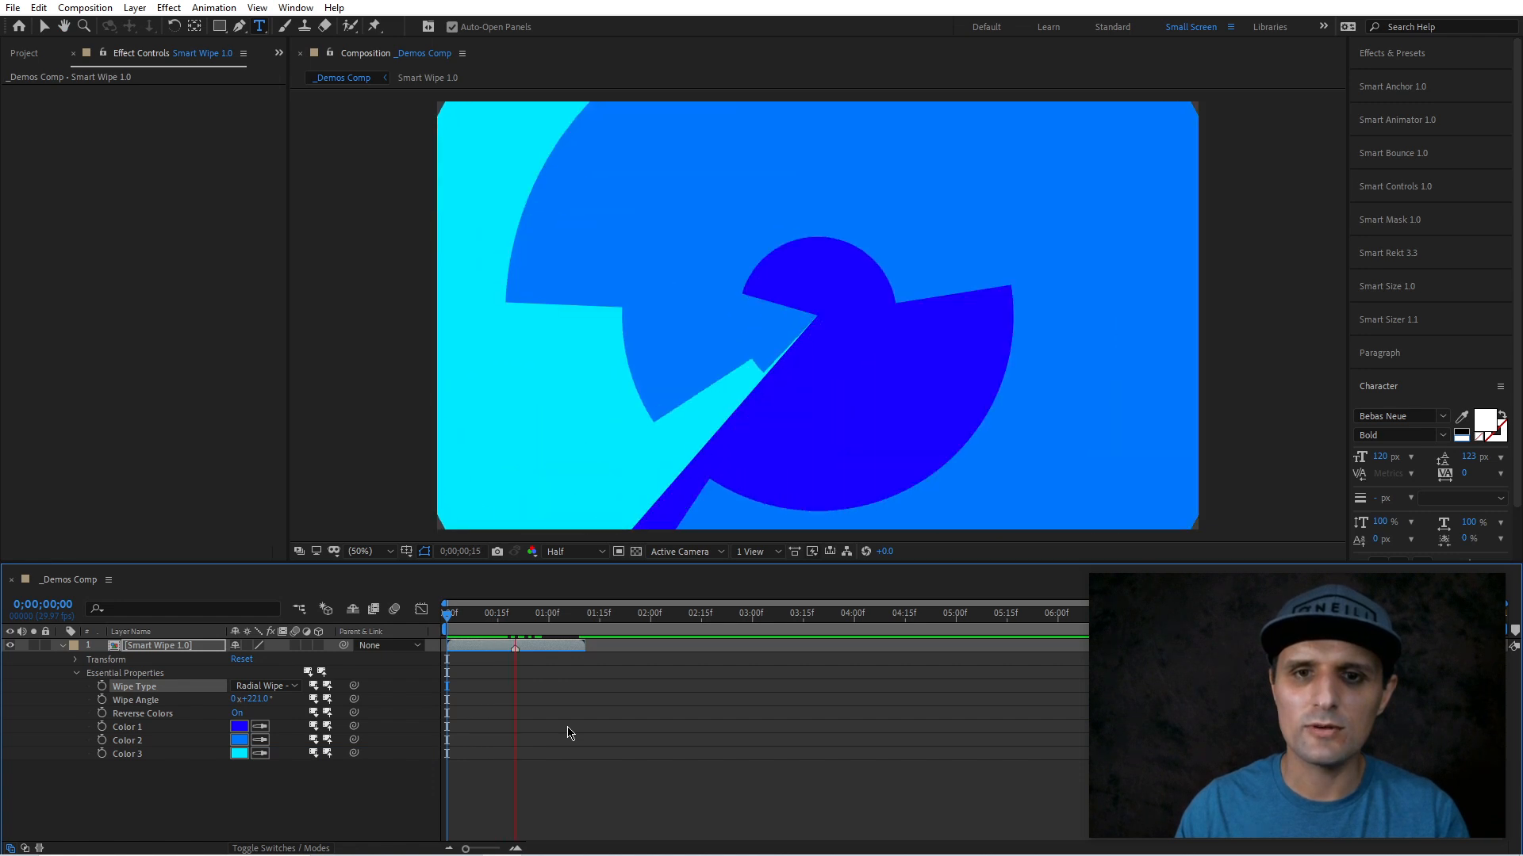
{"action": "key", "text": "space"}
- Undo the radial wipe type, the Reverse Colors change and the three color changes
{"action": "key", "text": "ctrl+z"}
{"action": "key", "text": "ctrl+z"}
{"action": "key", "text": "ctrl+z"}
{"action": "key", "text": "ctrl+z"}
{"action": "key", "text": "ctrl+z"}
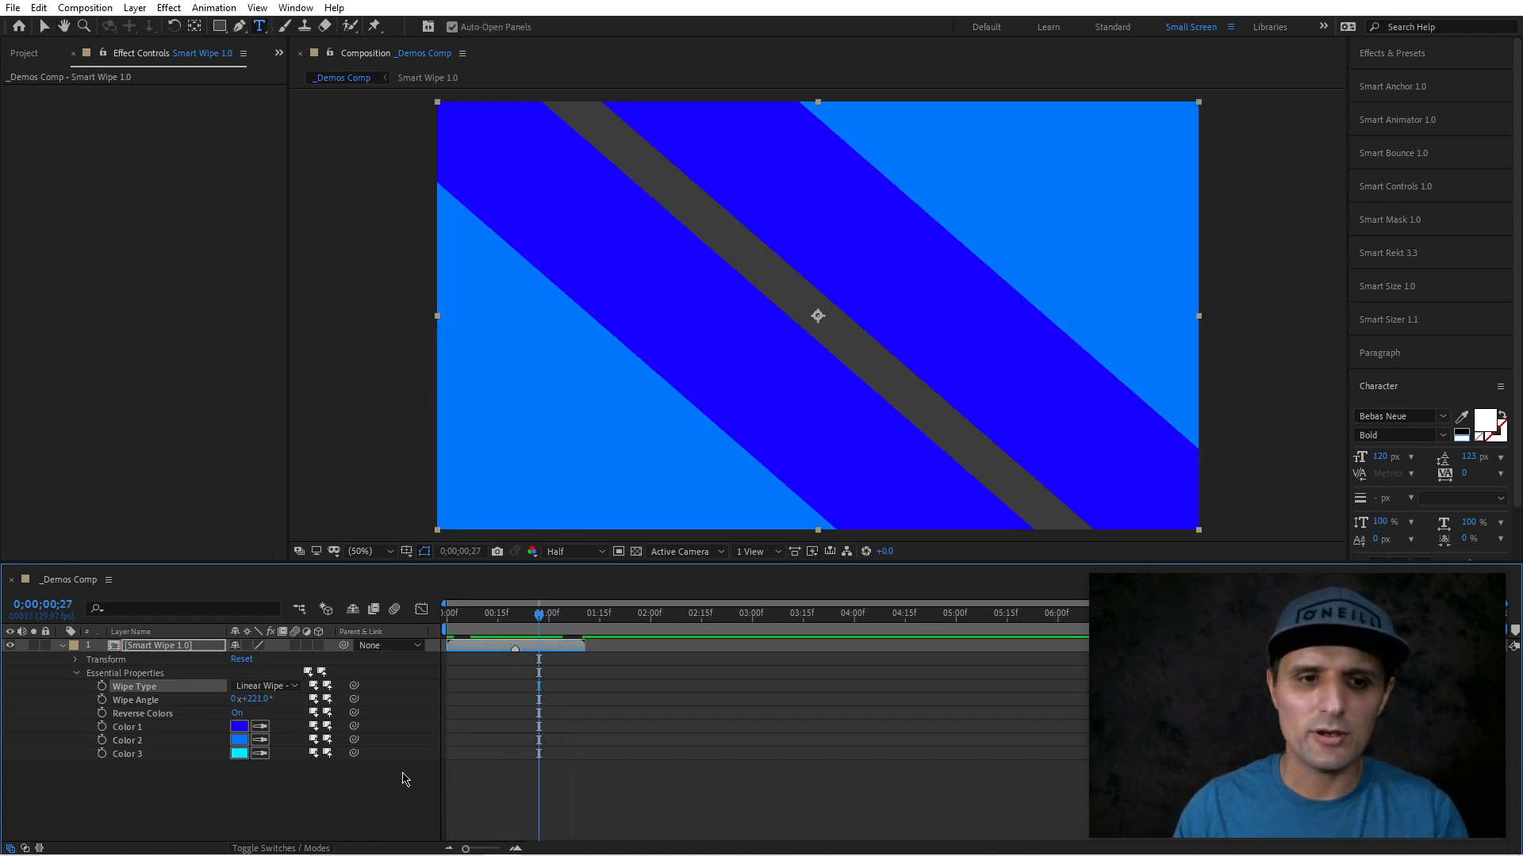
- Set the wipe type to Radial Wipe - Clockwise and preview it with the original orange and yellow colors
{"action": "left_click", "coordinate": [285, 687]}
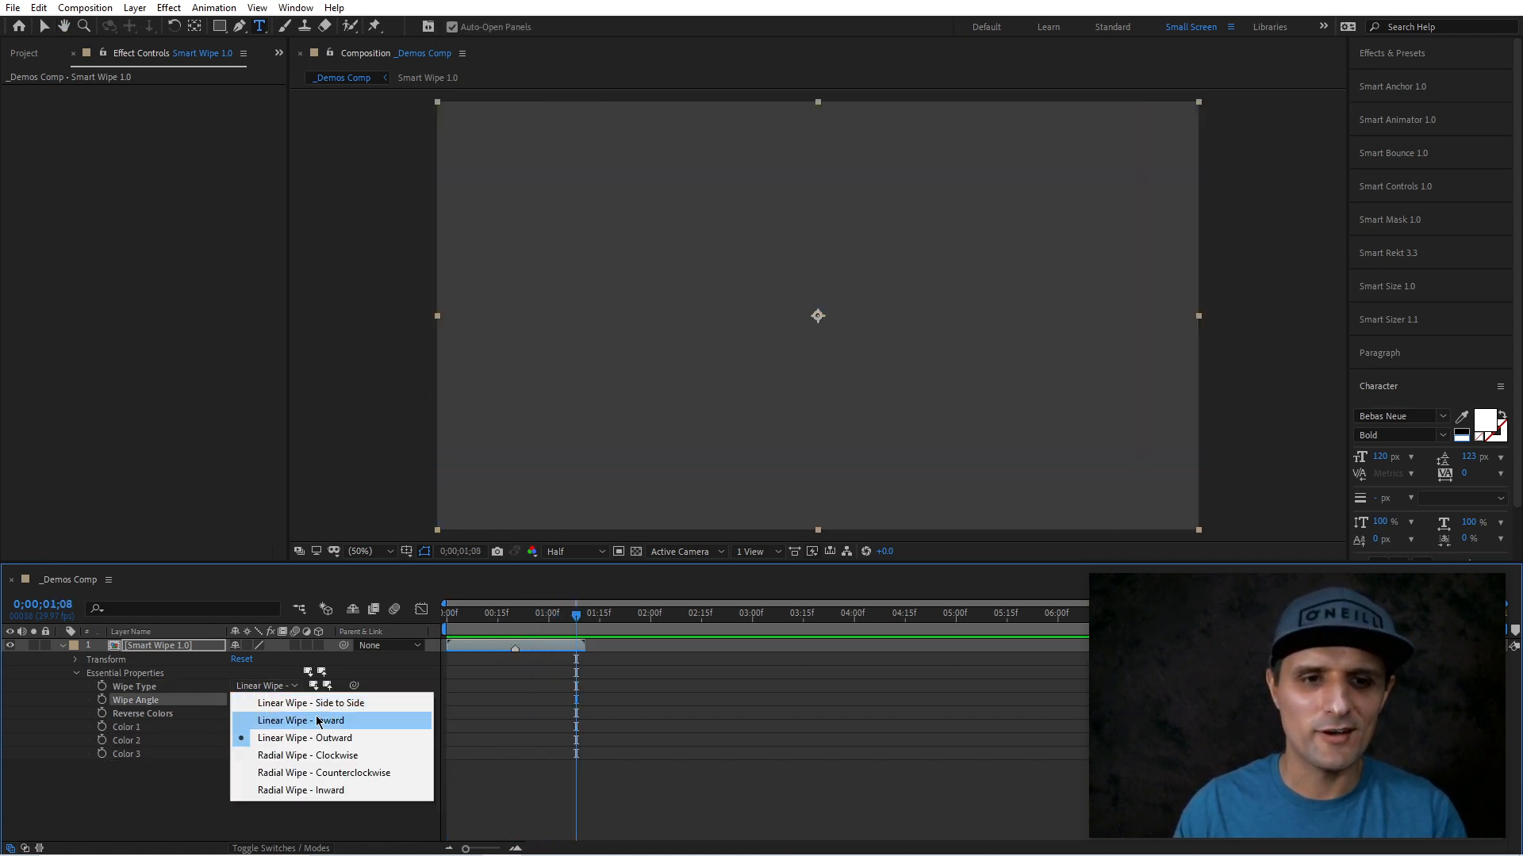
{"action": "left_click", "coordinate": [328, 755]}
{"action": "key", "text": "space"}
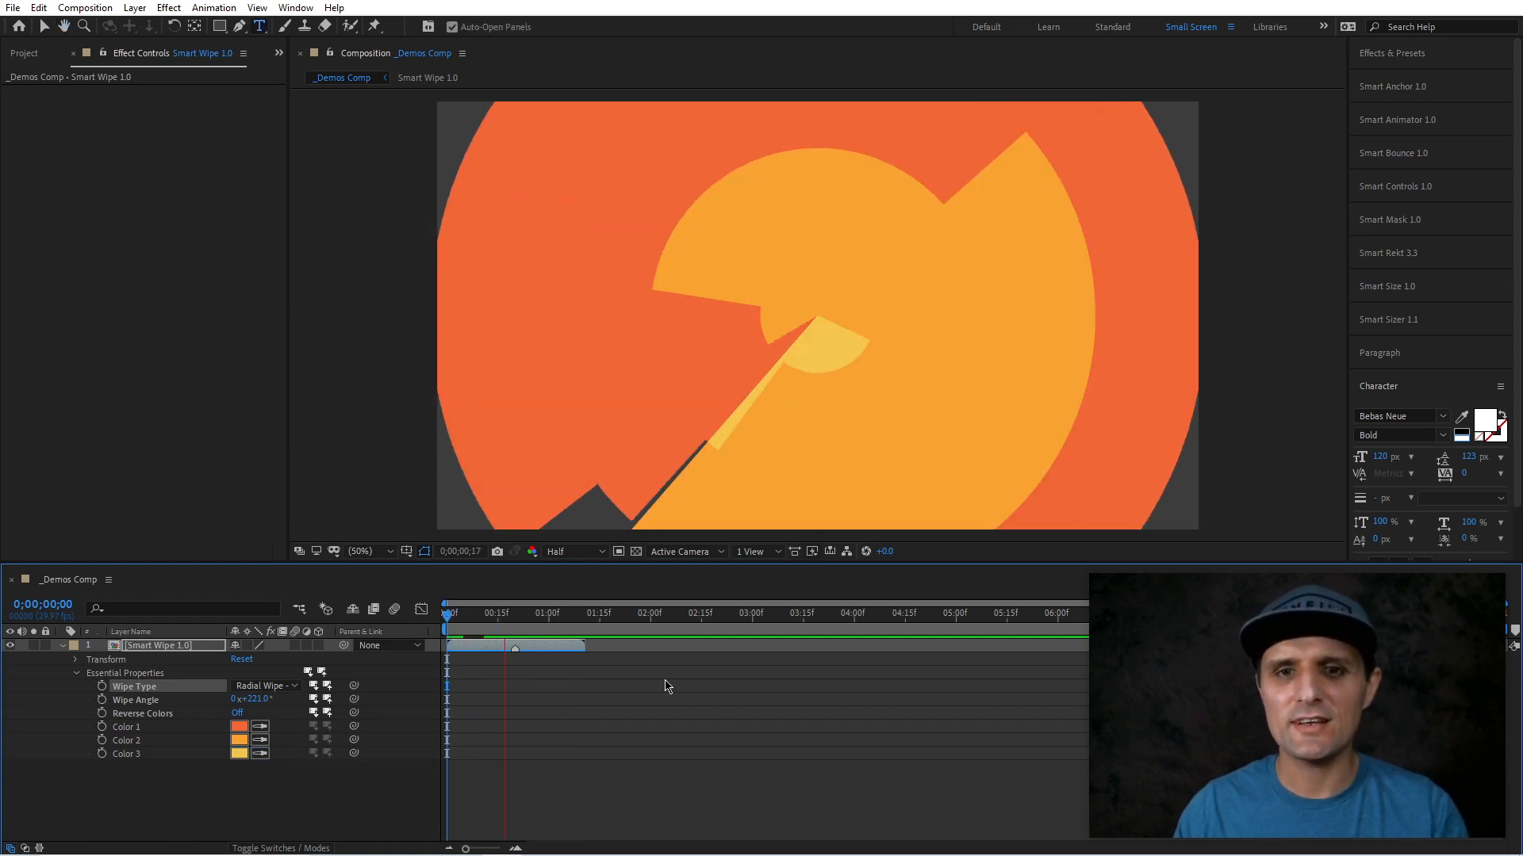
{"action": "key", "text": "space"}
- Set the wipe angle to 332° and preview the clockwise radial wipe, stopping at frame 20
{"action": "left_click_drag", "start_coordinate": [510, 621], "coordinate": [491, 620]}
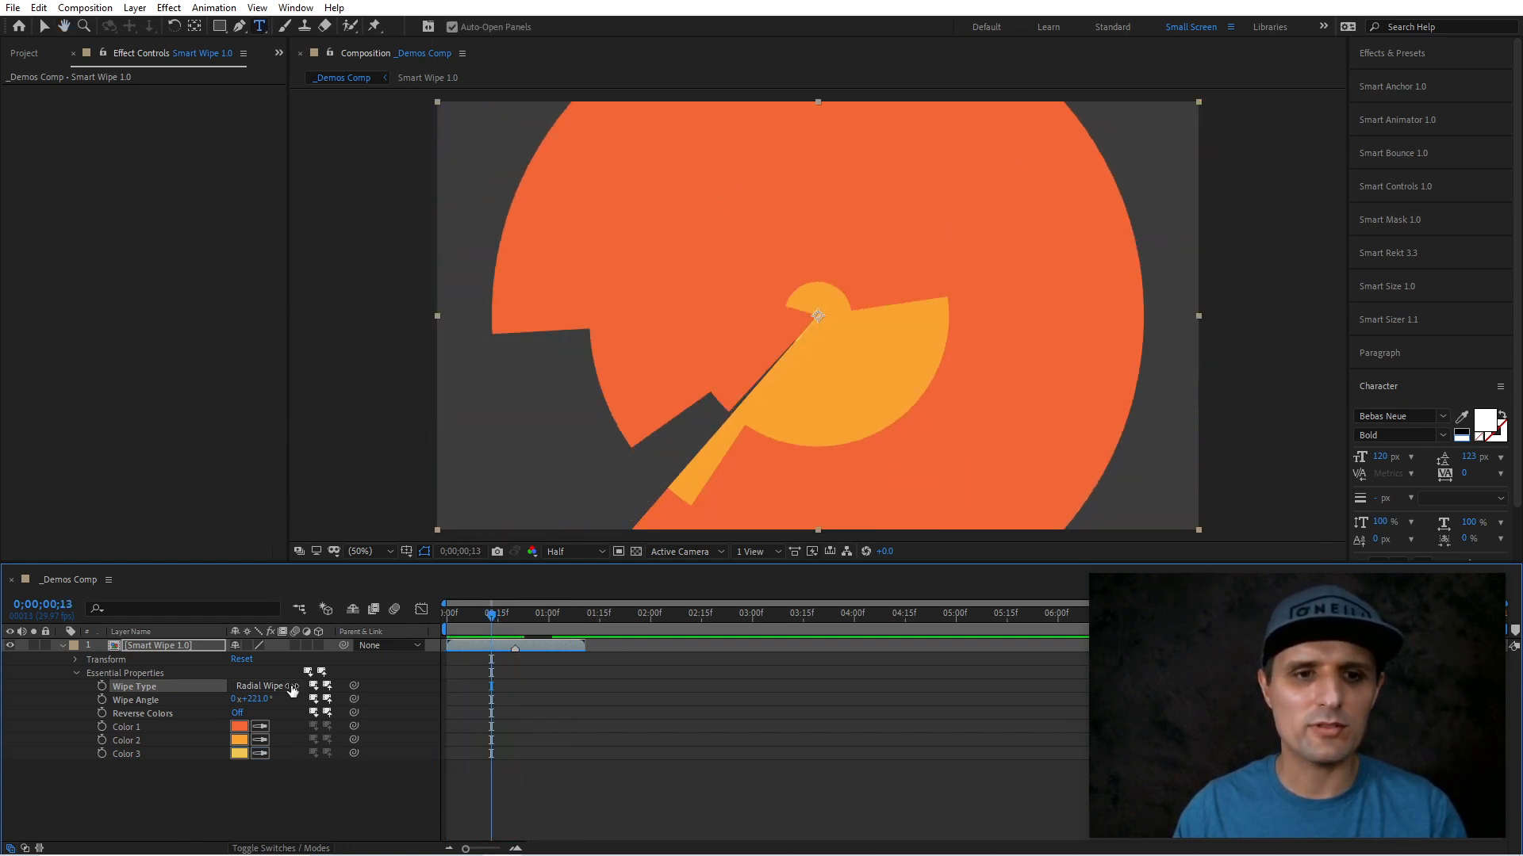
{"action": "left_click_drag", "start_coordinate": [252, 699], "coordinate": [338, 688]}
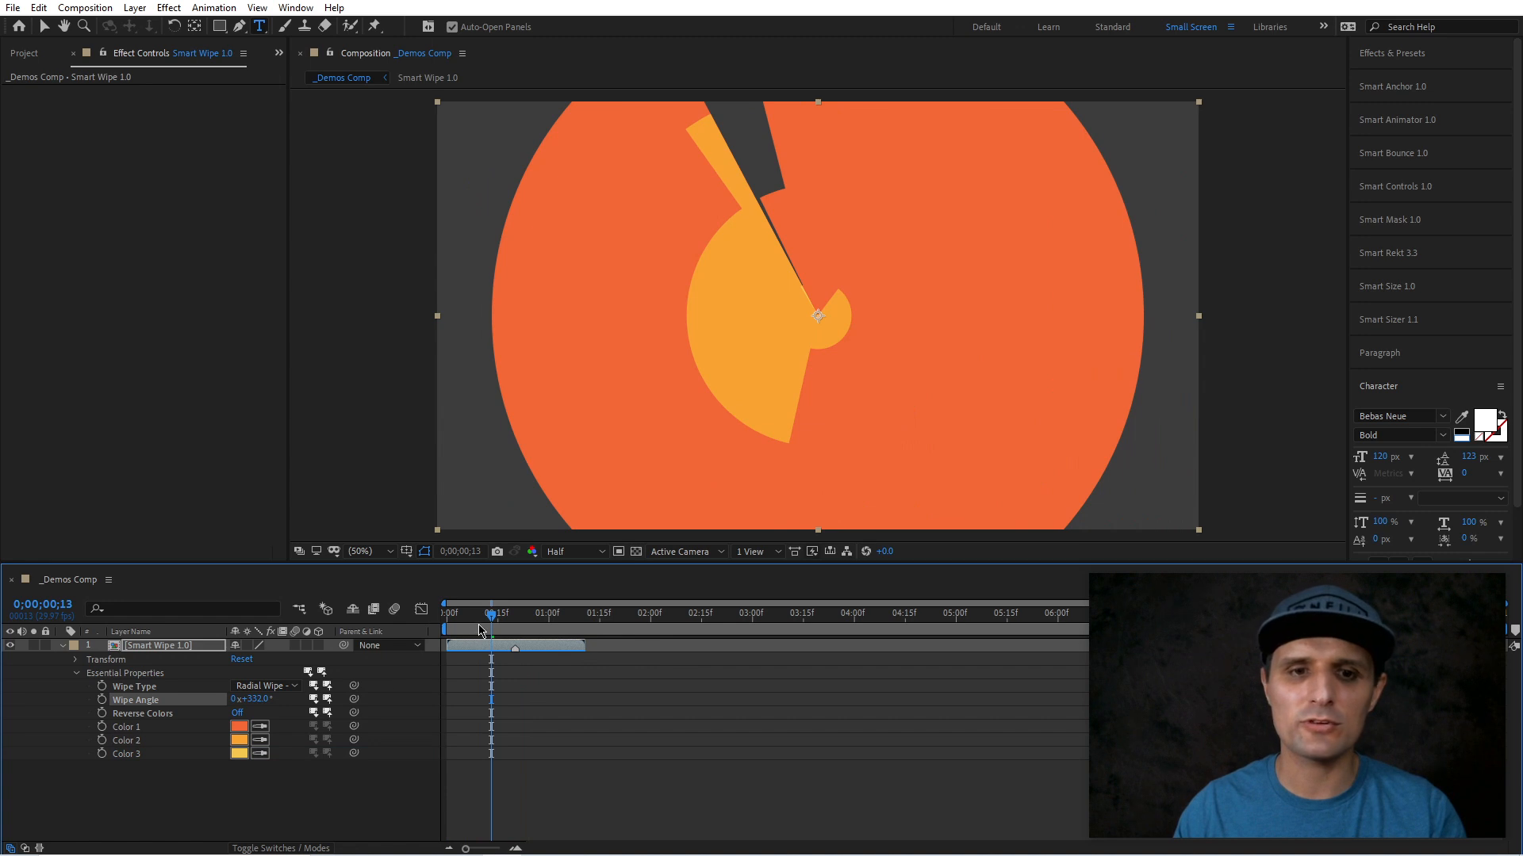
{"action": "key", "text": "space"}
{"action": "left_click", "coordinate": [270, 686]}
{"action": "left_click", "coordinate": [479, 631]}
{"action": "key", "text": "space"}
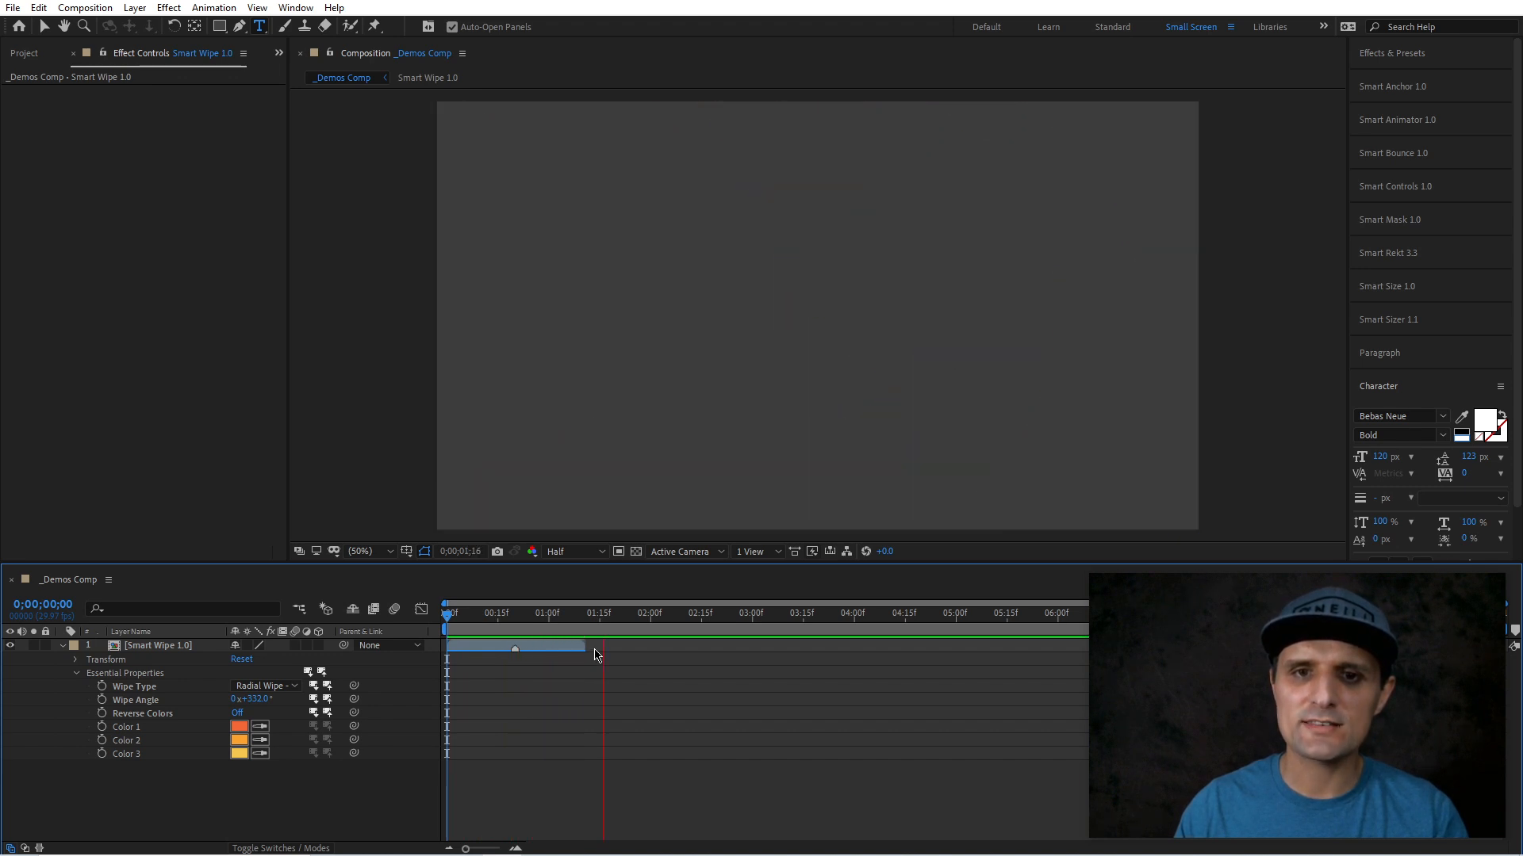
{"action": "left_click", "coordinate": [546, 618]}
{"action": "left_click_drag", "start_coordinate": [547, 619], "coordinate": [514, 620]}
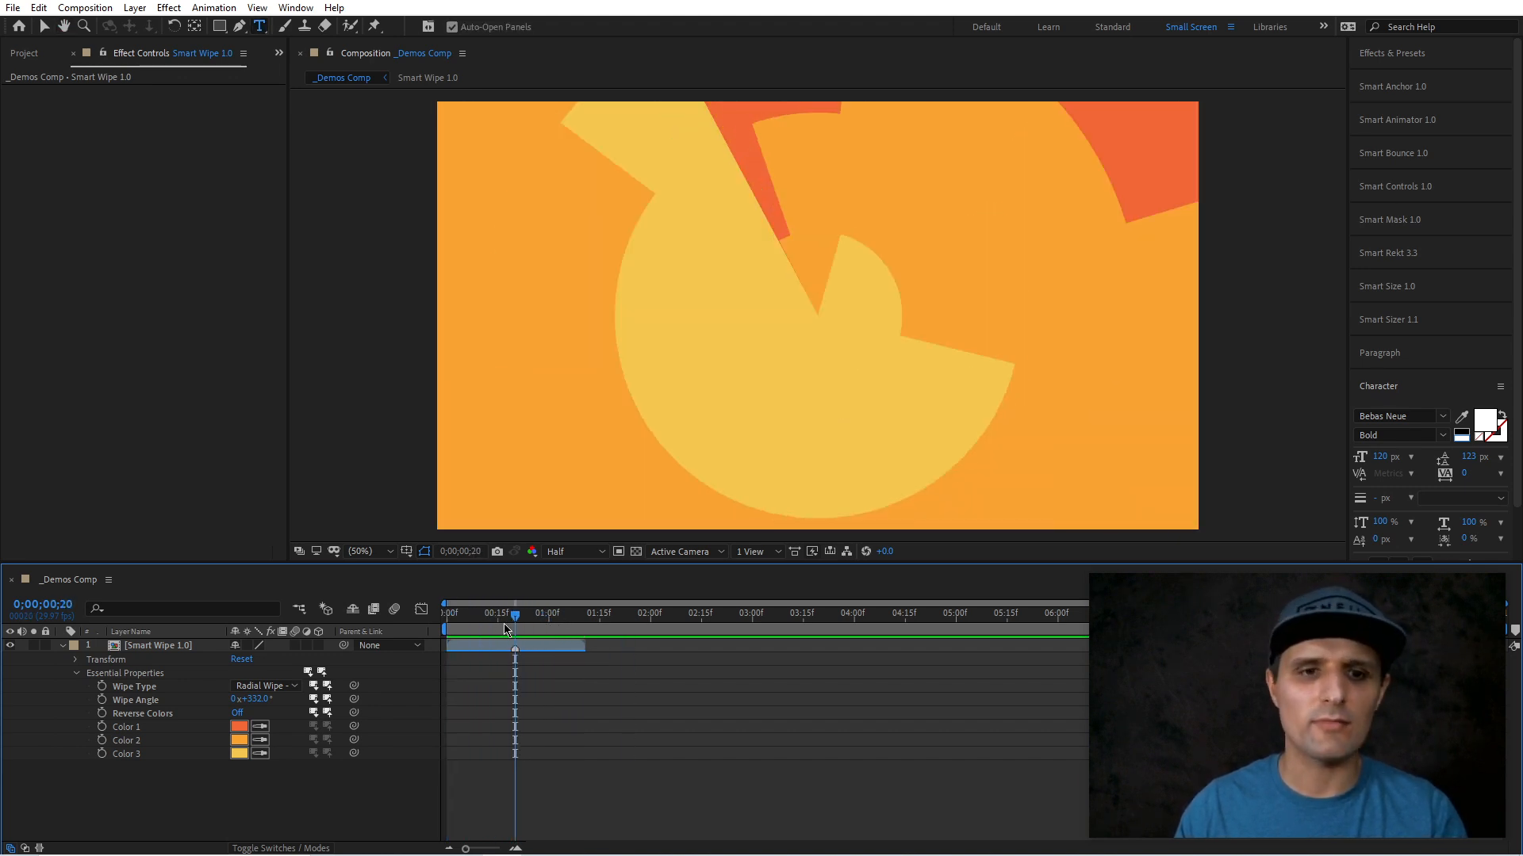
- Set the wipe type to Radial Wipe - Counterclockwise, preview it, and move the playhead to frame 12
{"action": "left_click", "coordinate": [277, 687]}
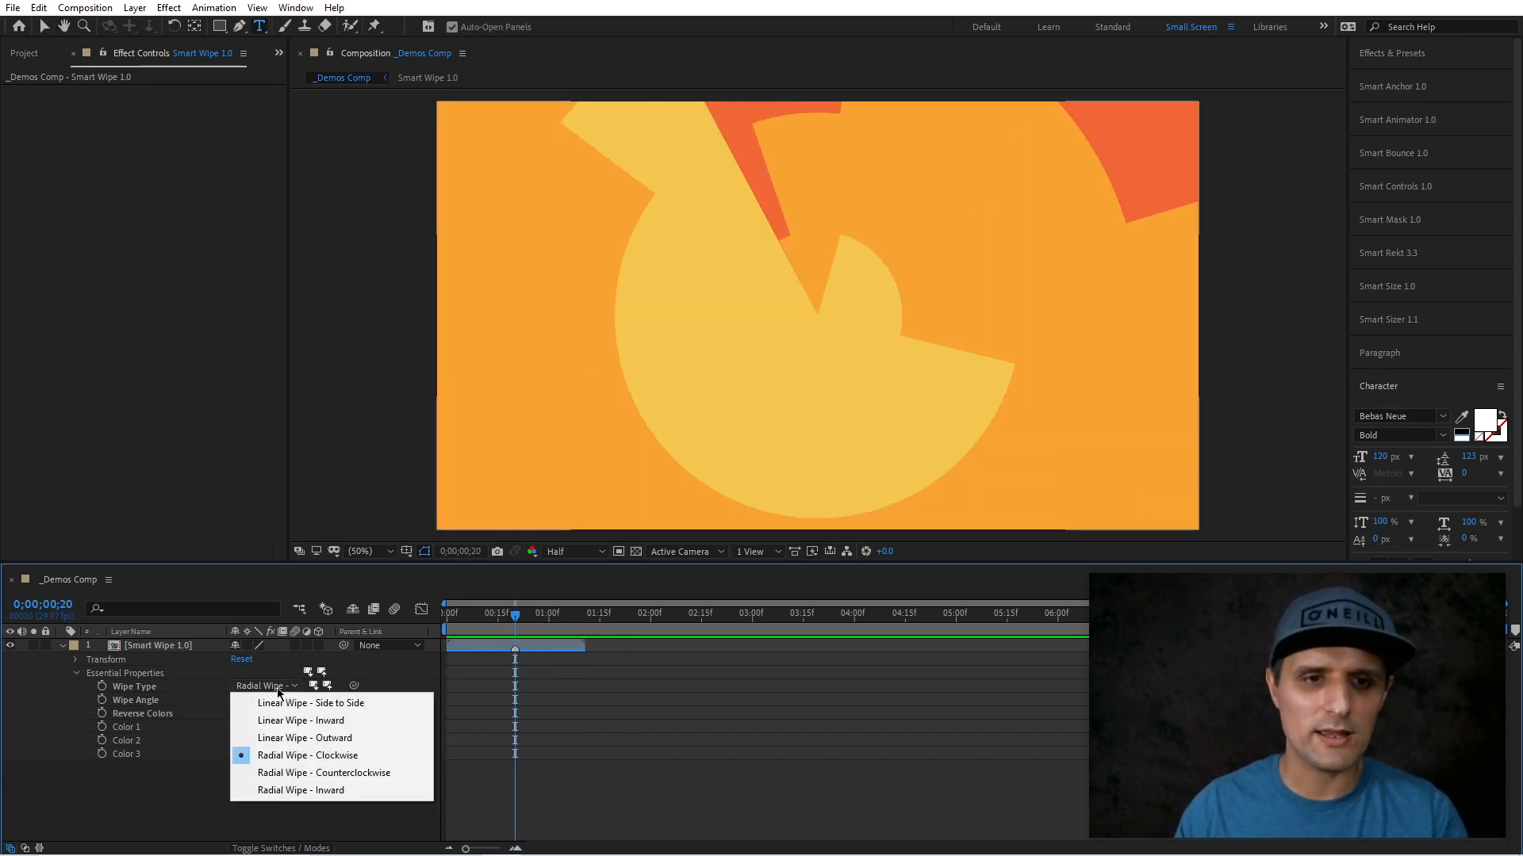
{"action": "left_click", "coordinate": [391, 772]}
{"action": "key", "text": "space"}
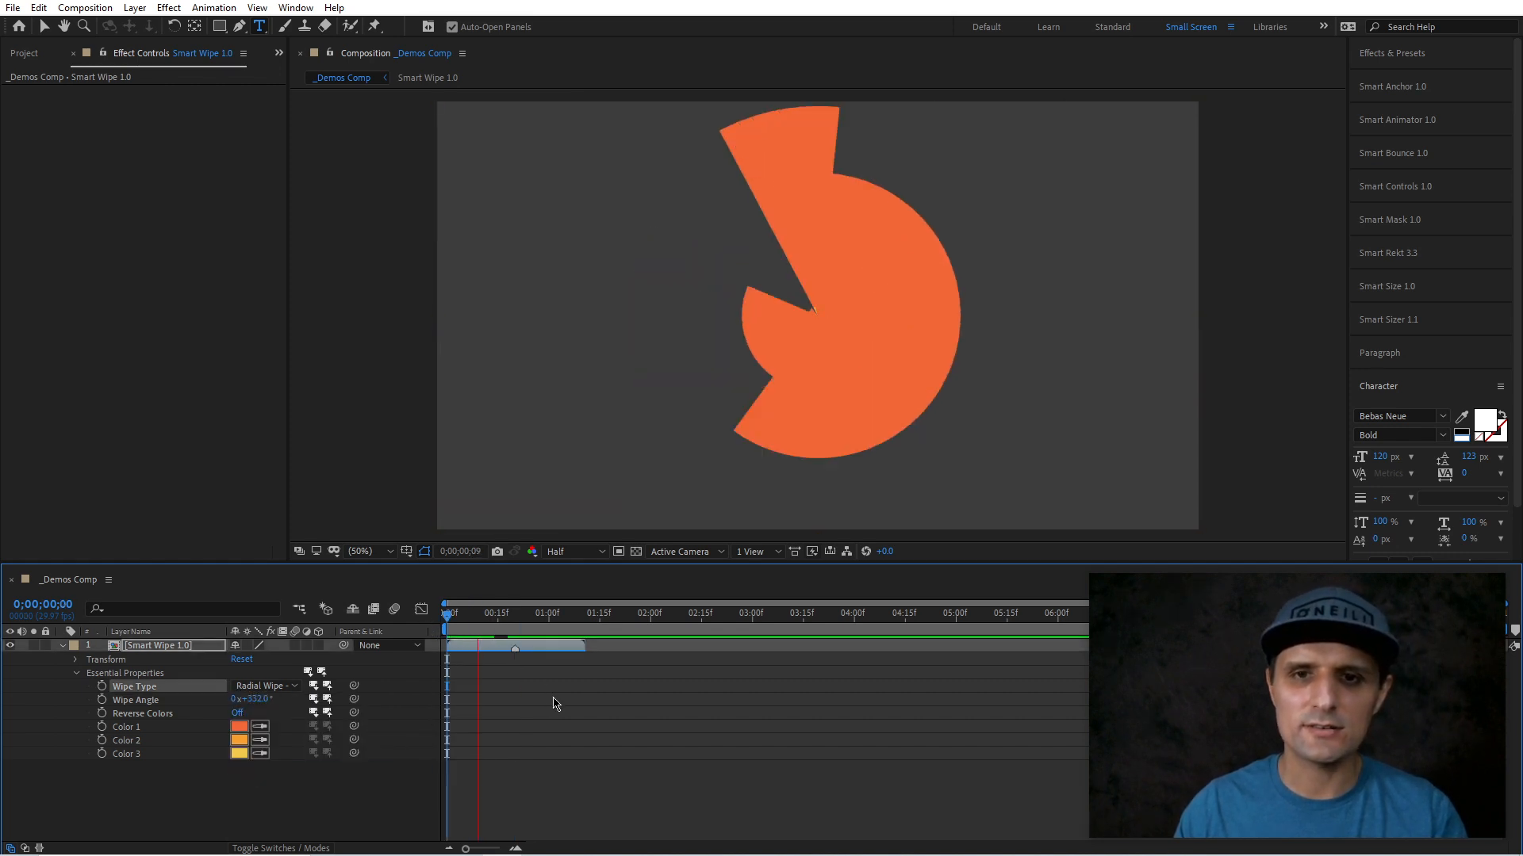
{"action": "left_click", "coordinate": [458, 627]}
{"action": "left_click_drag", "start_coordinate": [458, 629], "coordinate": [487, 626]}
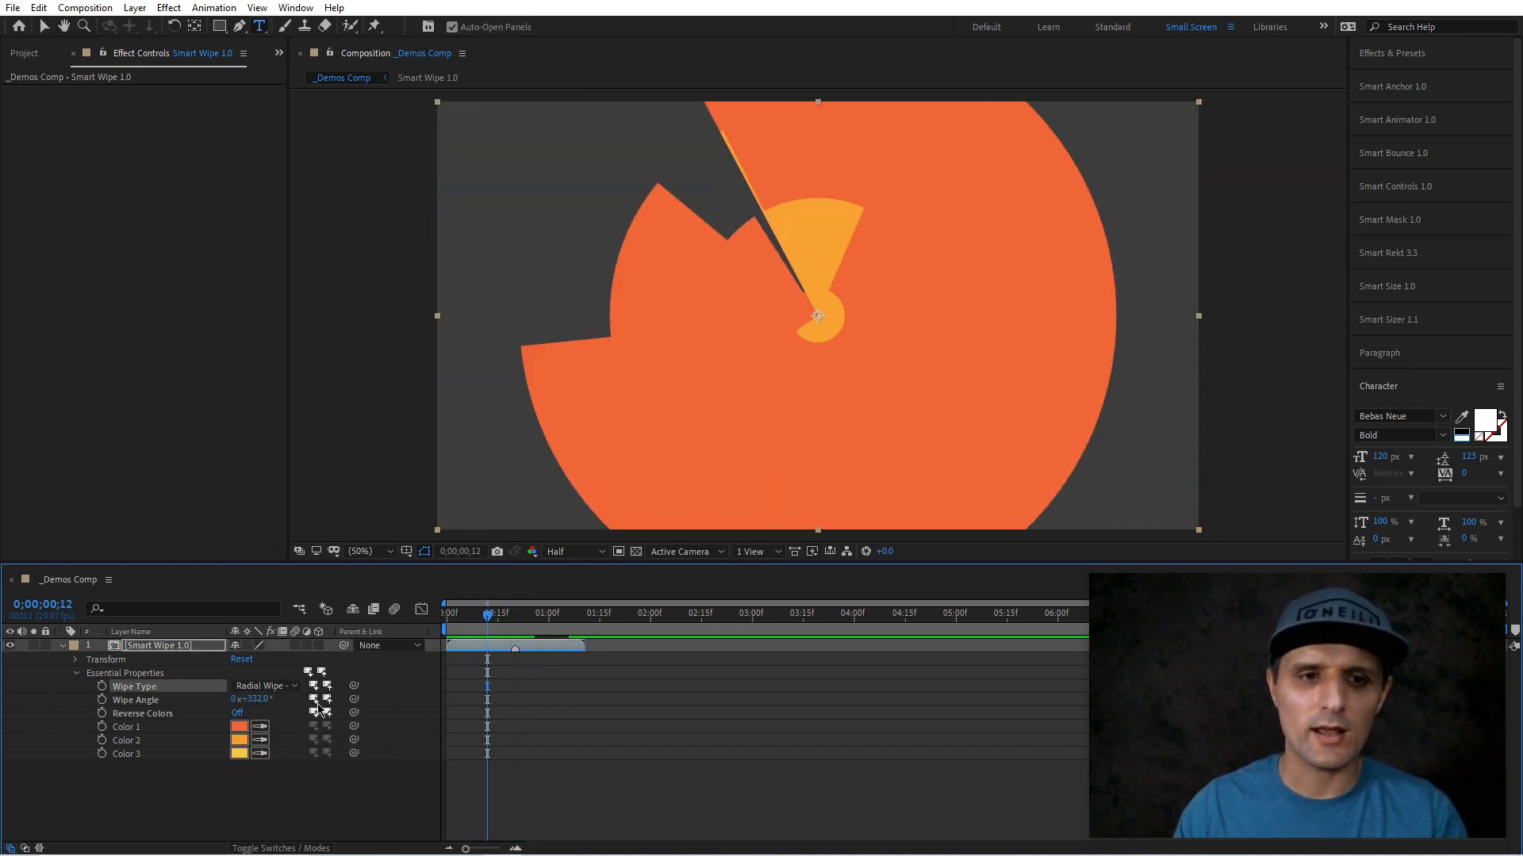
- Set the wipe angle to 278° and the wipe type to Radial Wipe - Inward, and preview the transition
{"action": "left_click_drag", "start_coordinate": [251, 698], "coordinate": [200, 701]}
{"action": "left_click", "coordinate": [265, 686]}
{"action": "left_click", "coordinate": [373, 790]}
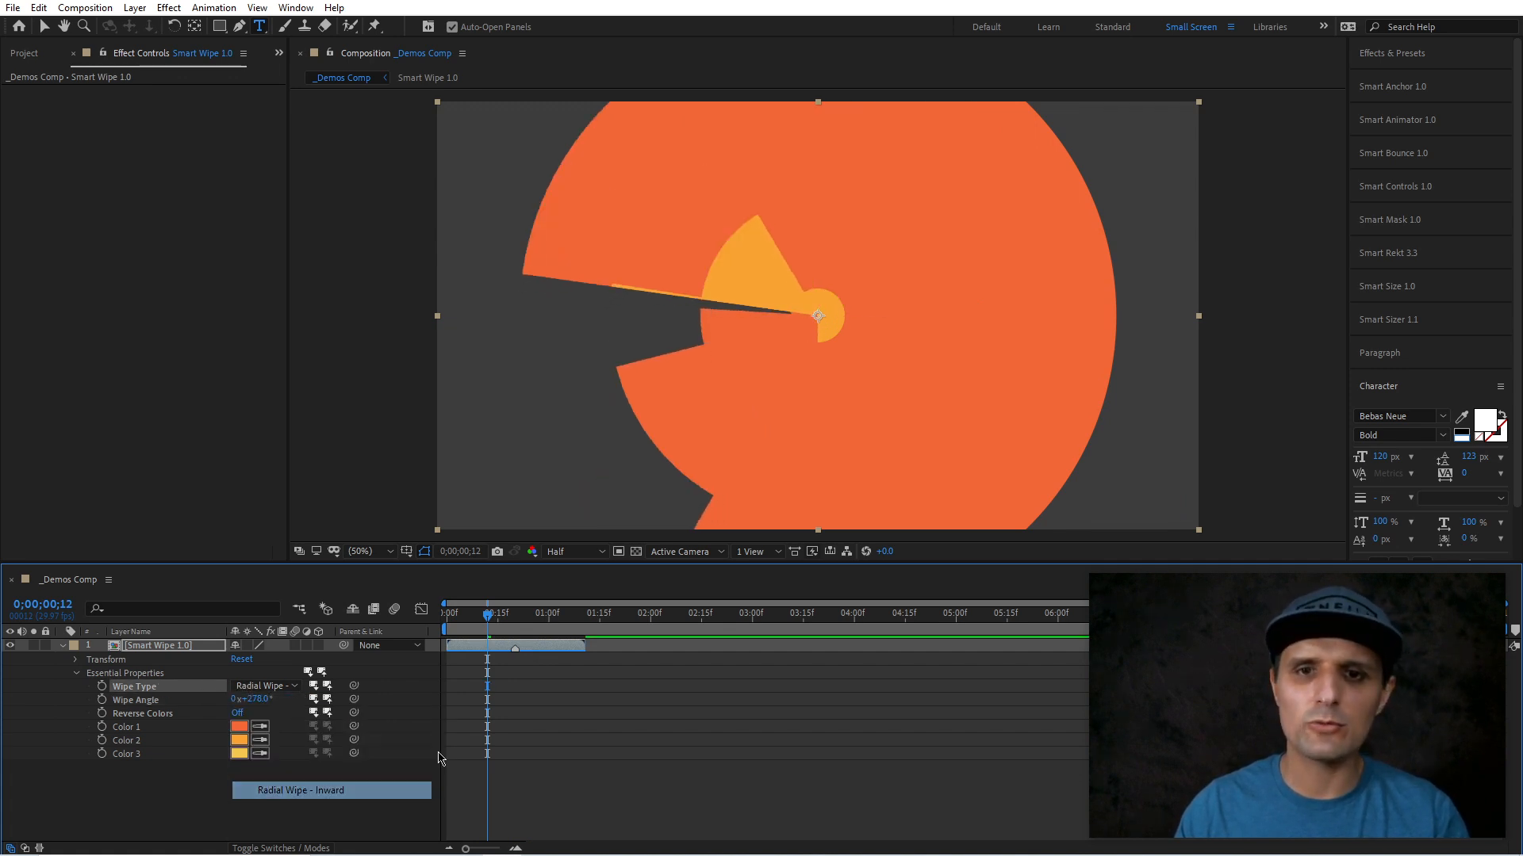
{"action": "key", "text": "space"}
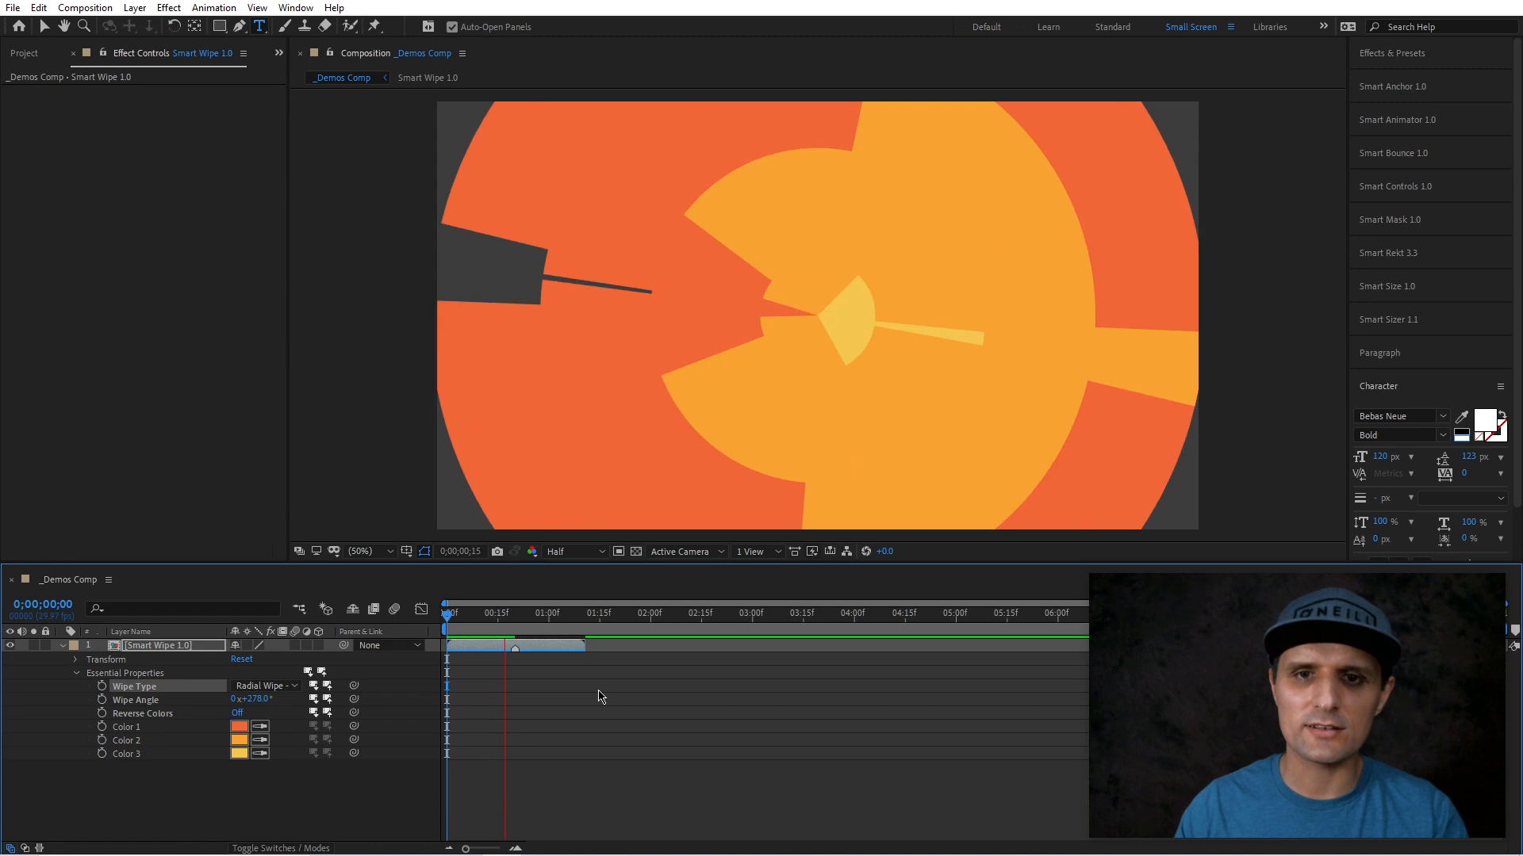